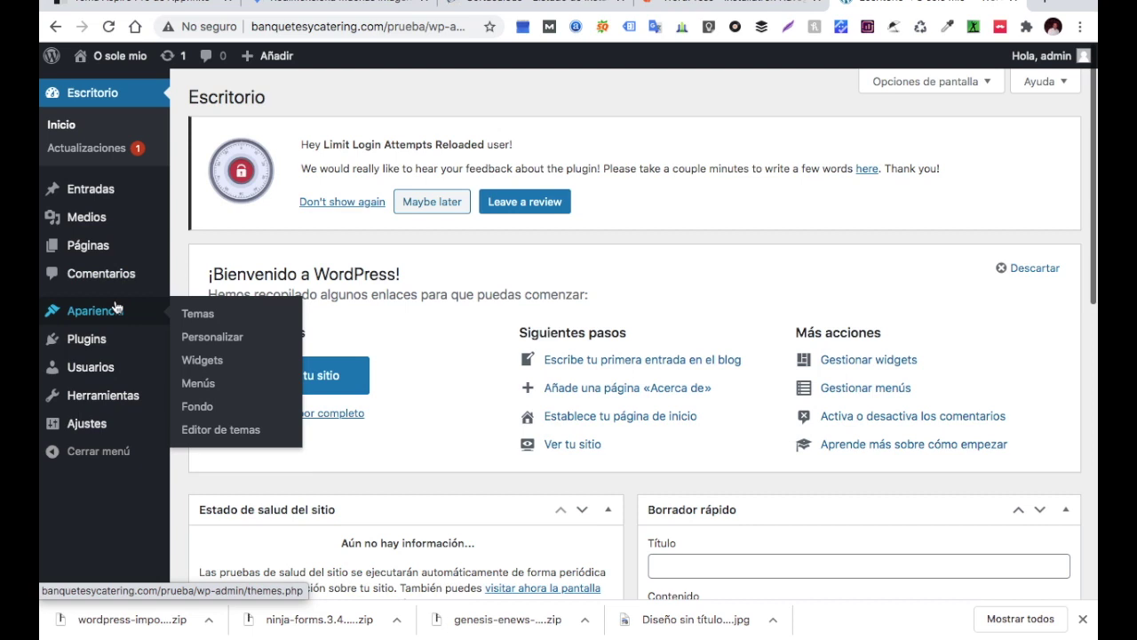
# Upload genesis-3.3.1 (5).zip from the caffe pro folder as a new theme and install it
pyautogui.click(195, 322)
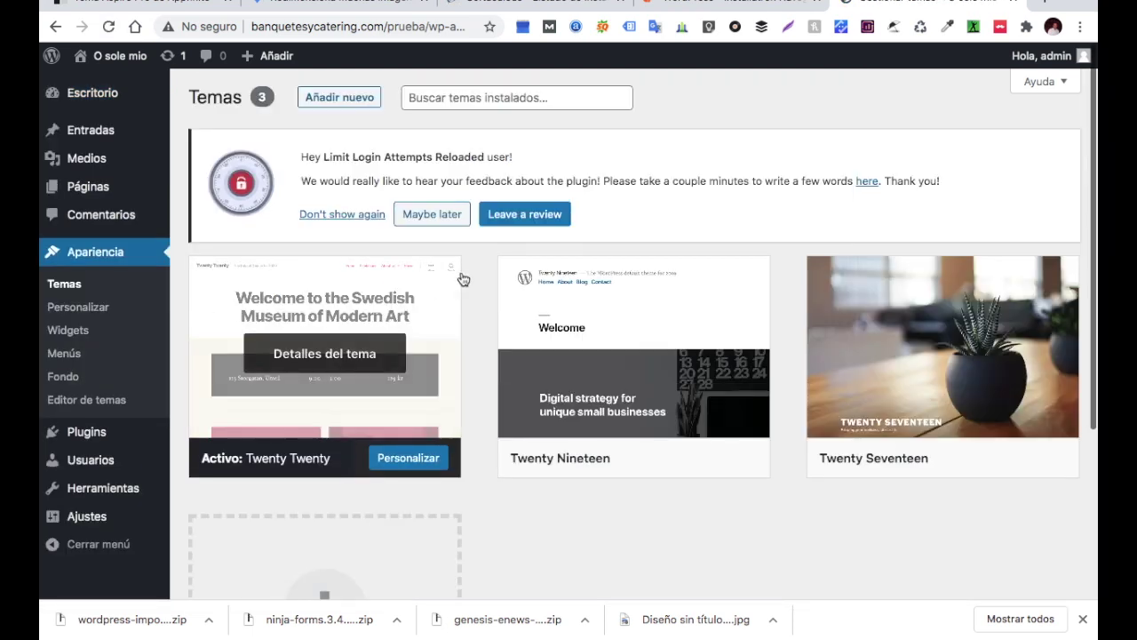
pyautogui.click(437, 216)
pyautogui.click(349, 103)
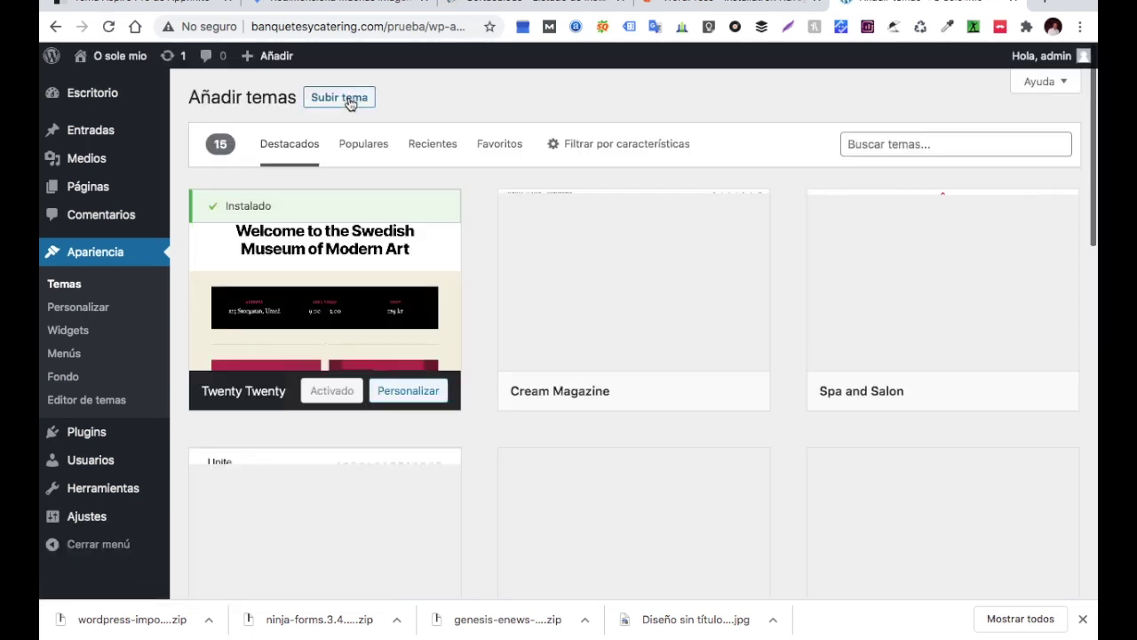
pyautogui.click(349, 103)
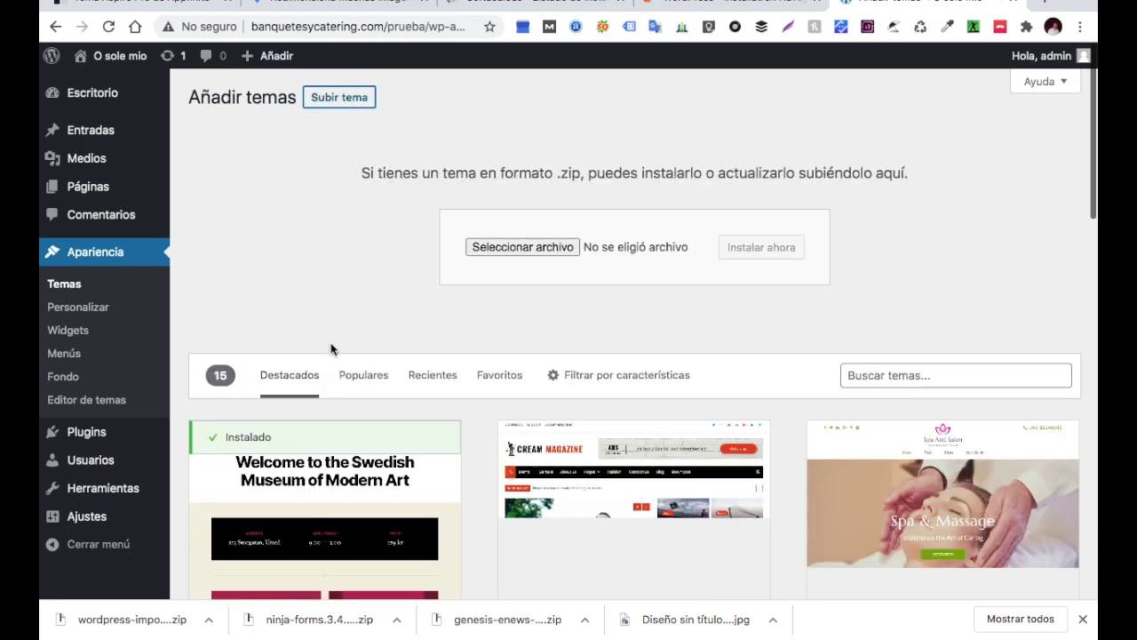
pyautogui.click(530, 250)
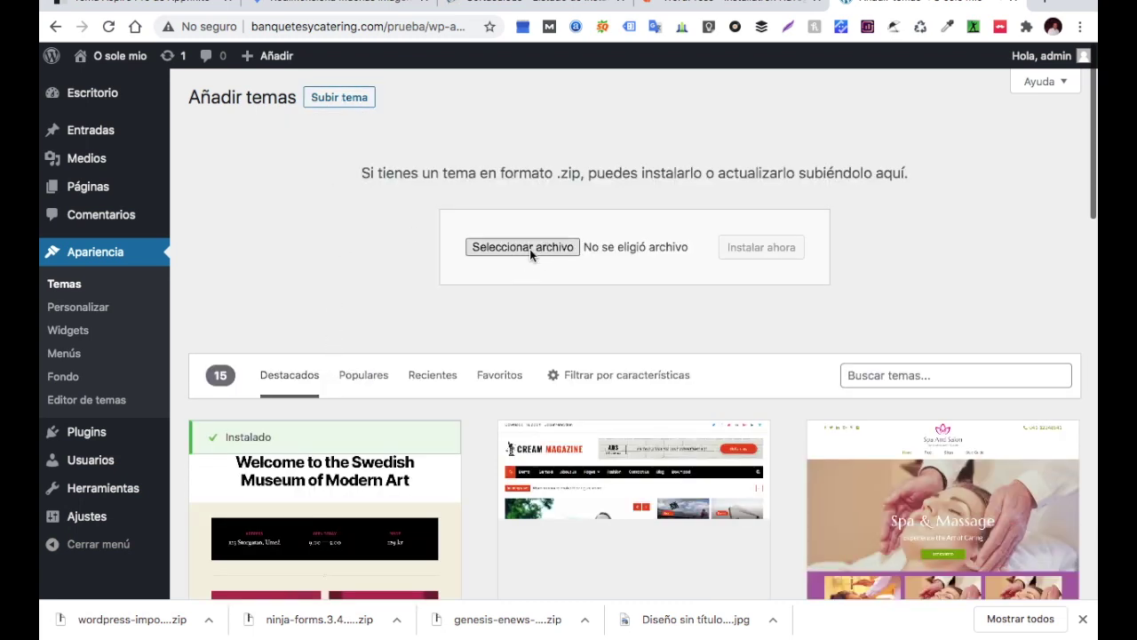
pyautogui.click(218, 83)
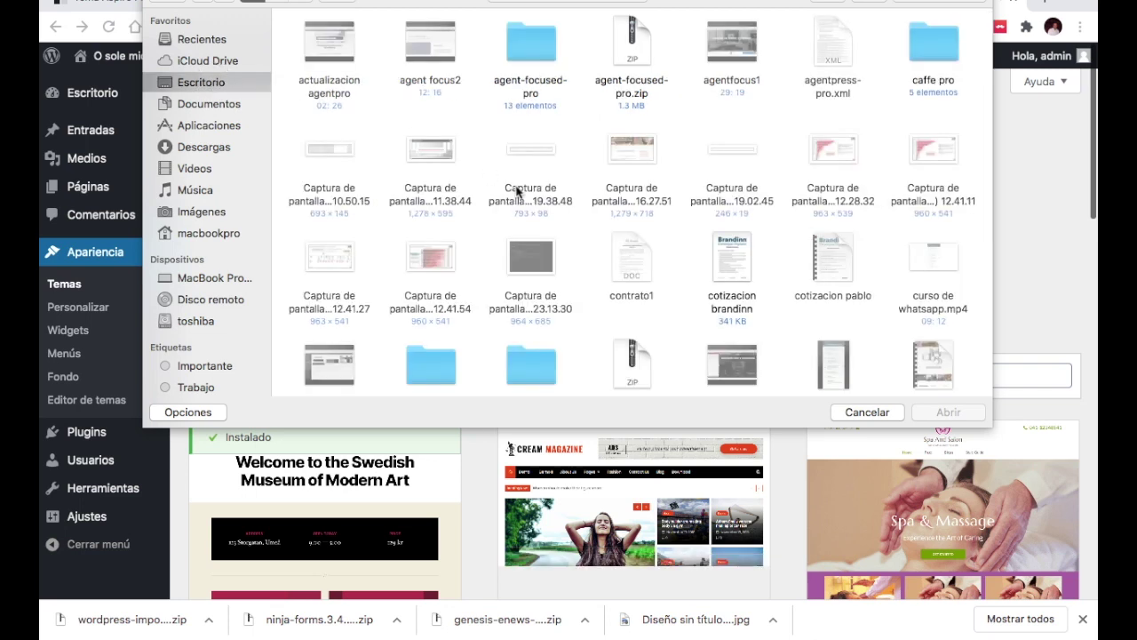
pyautogui.click(930, 42)
pyautogui.doubleClick(930, 44)
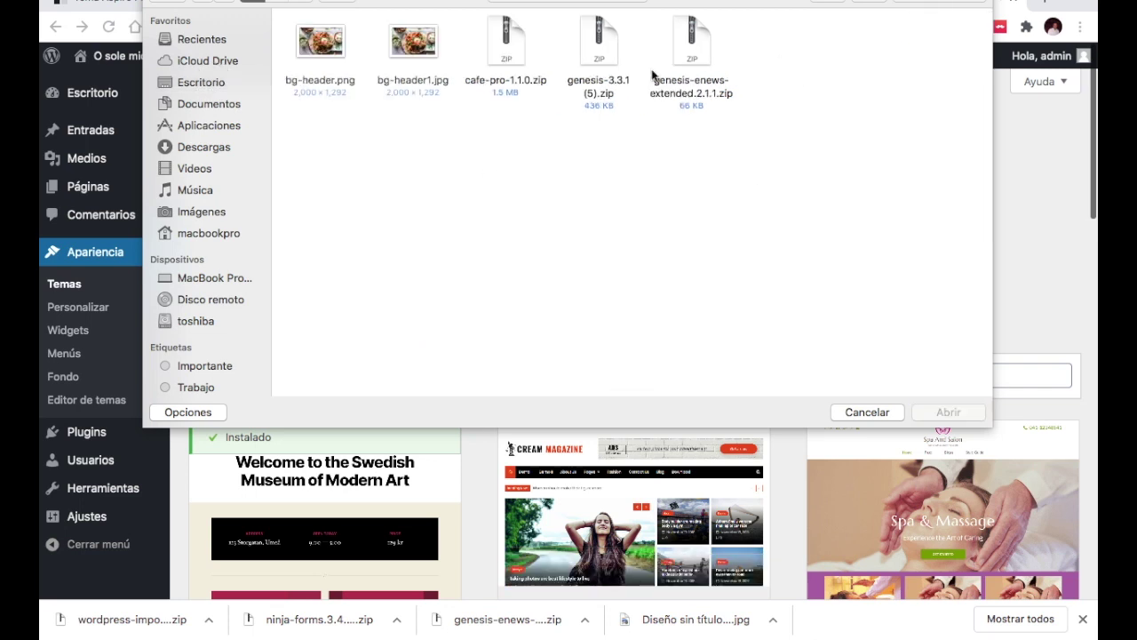
pyautogui.click(590, 58)
pyautogui.doubleClick(591, 58)
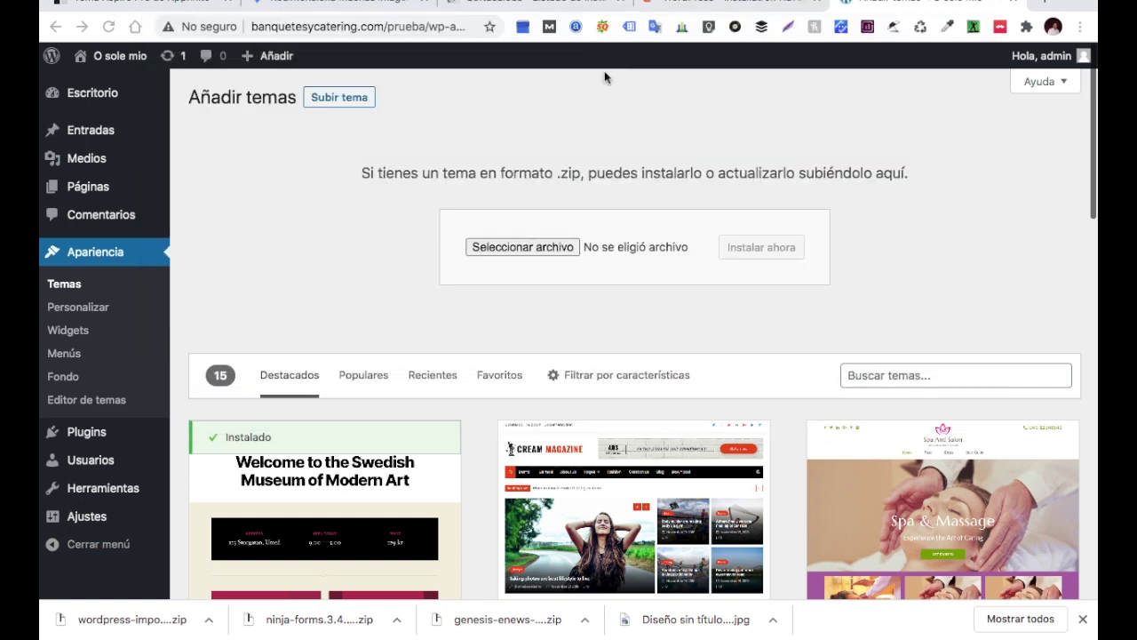
pyautogui.click(756, 250)
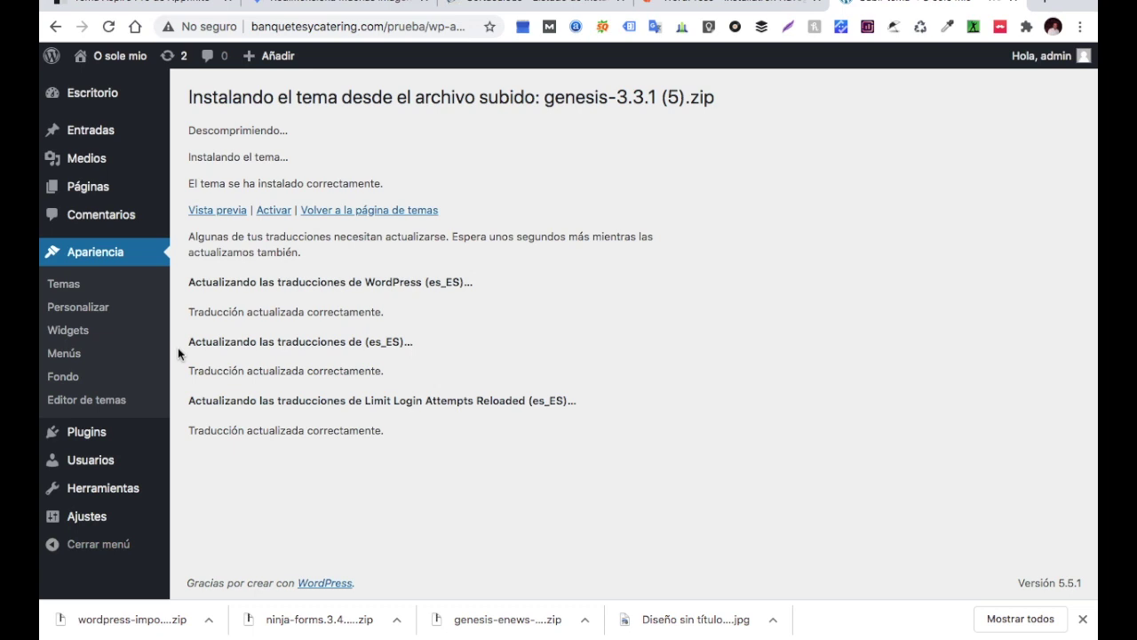
# Upload cafe-pro-1.1.0.zip as a new theme and install the Cafe Pro child theme
pyautogui.click(382, 219)
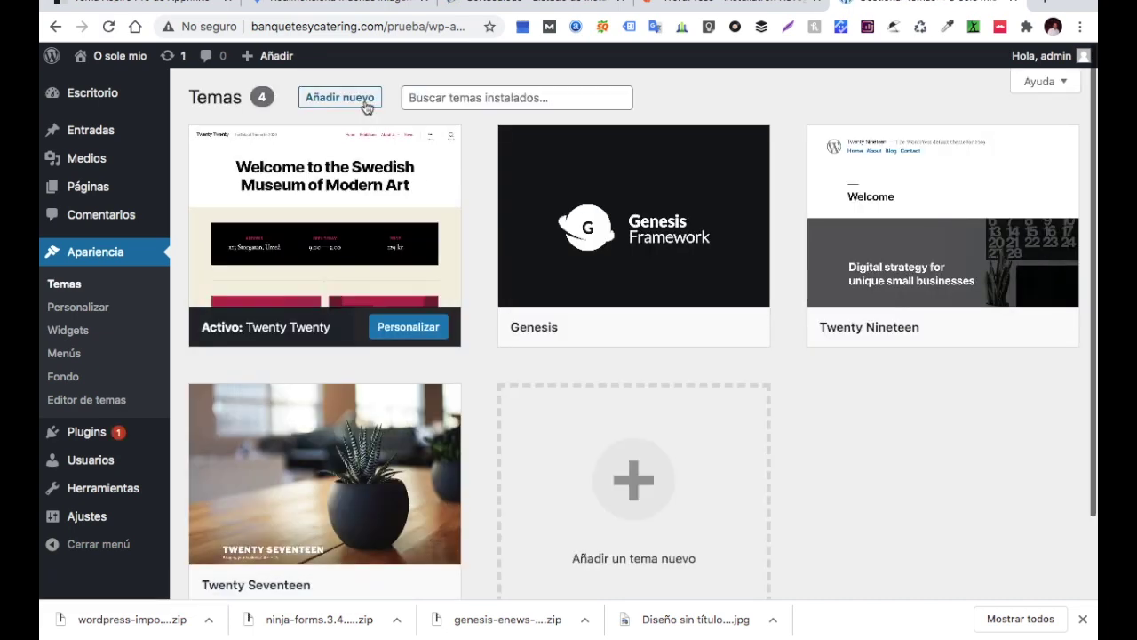
pyautogui.click(365, 103)
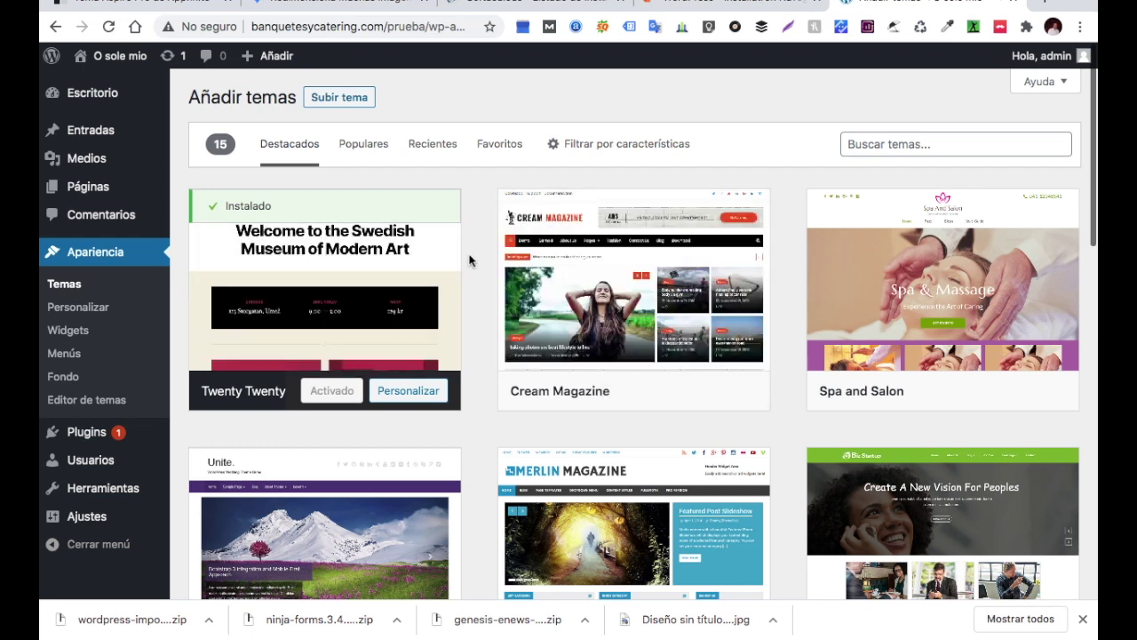
pyautogui.click(357, 99)
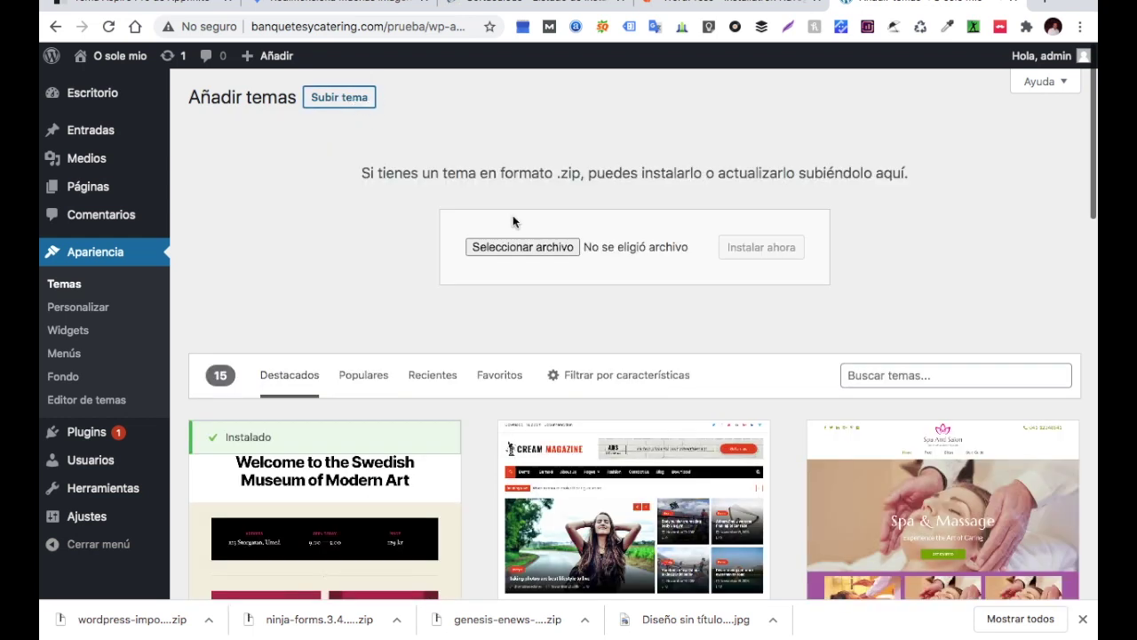
pyautogui.click(569, 251)
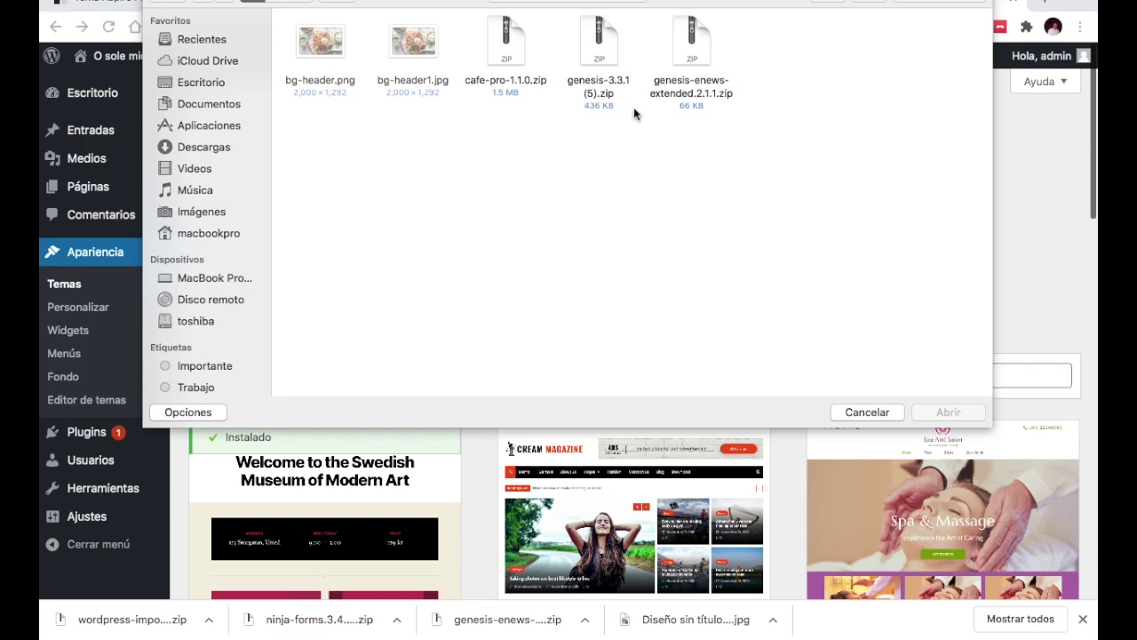
pyautogui.doubleClick(518, 55)
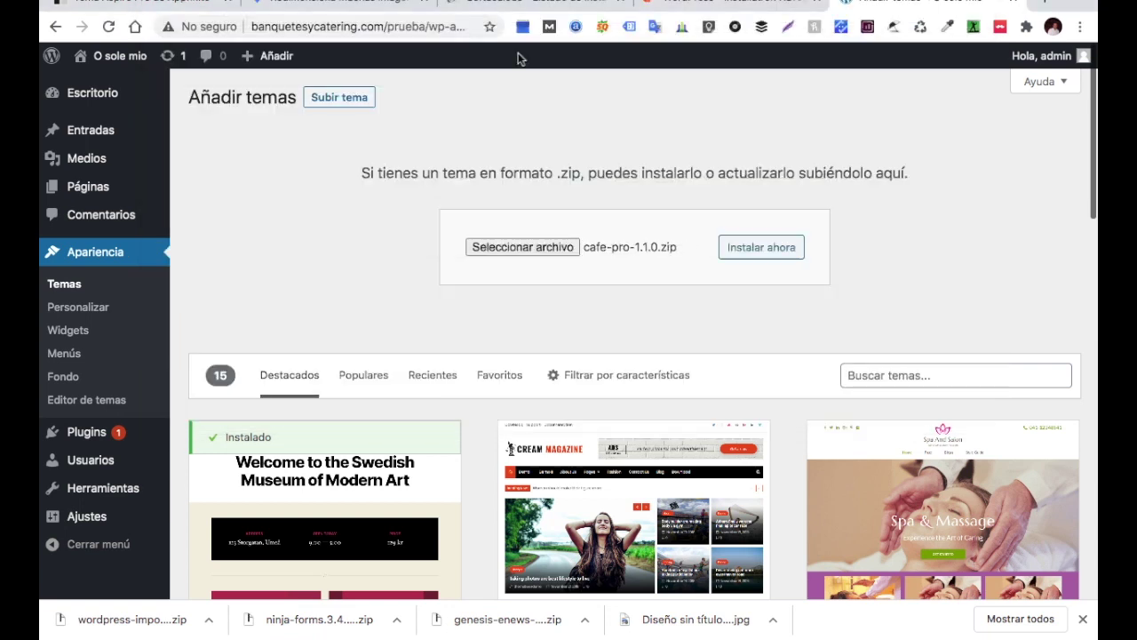
pyautogui.click(742, 252)
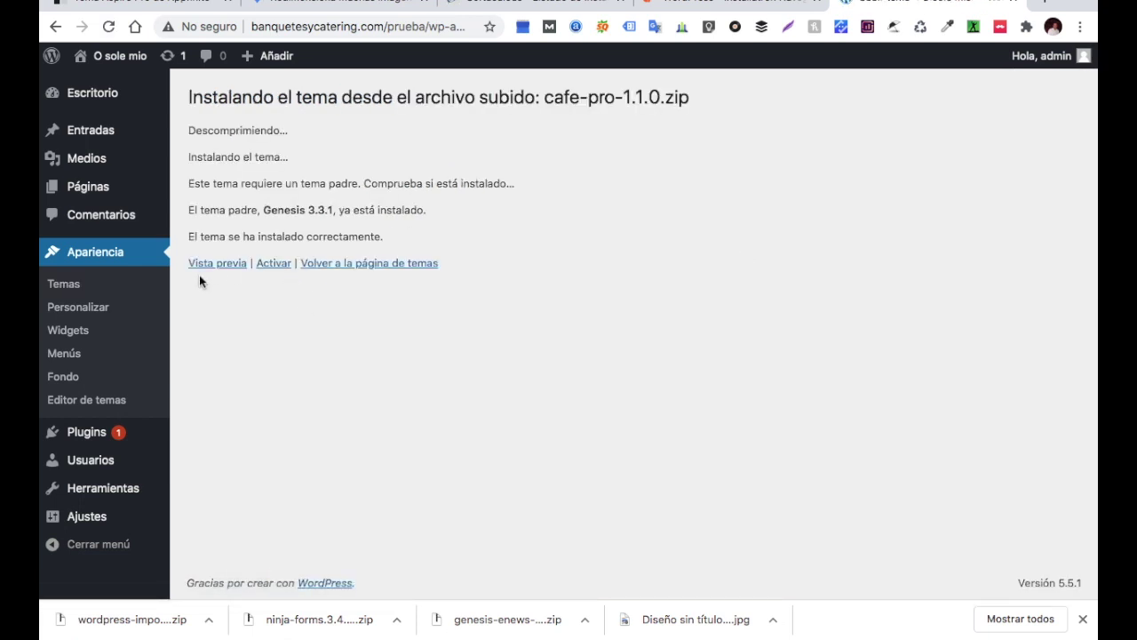
pyautogui.moveTo(87, 443)
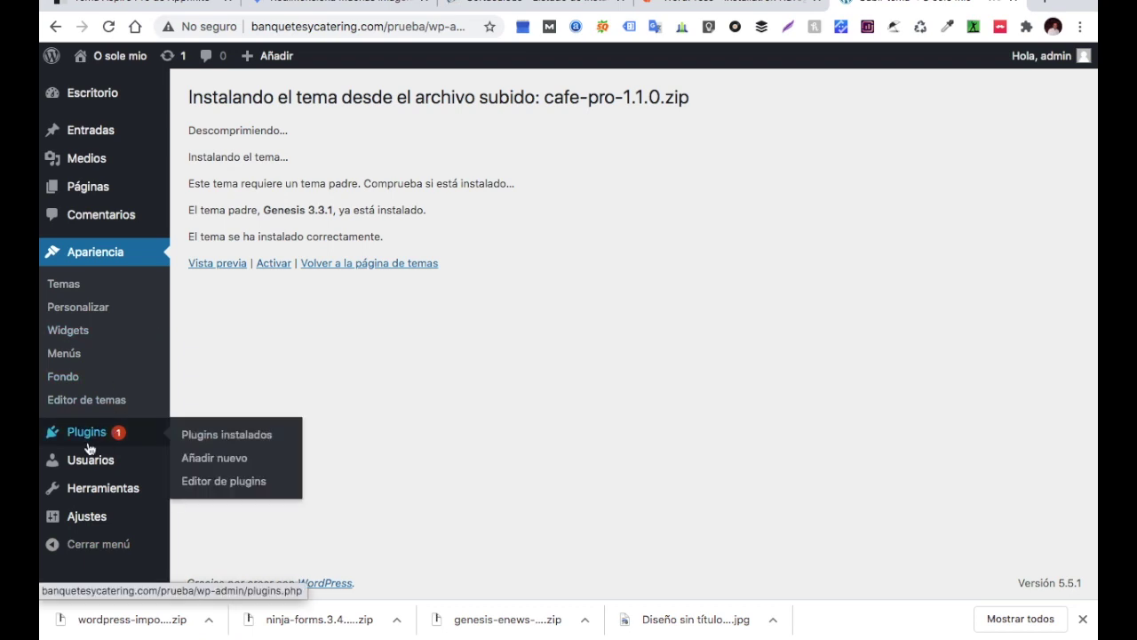
# Search the plugin directory for 'genesis enews extended', then install and activate Genesis eNews Extended
pyautogui.click(228, 461)
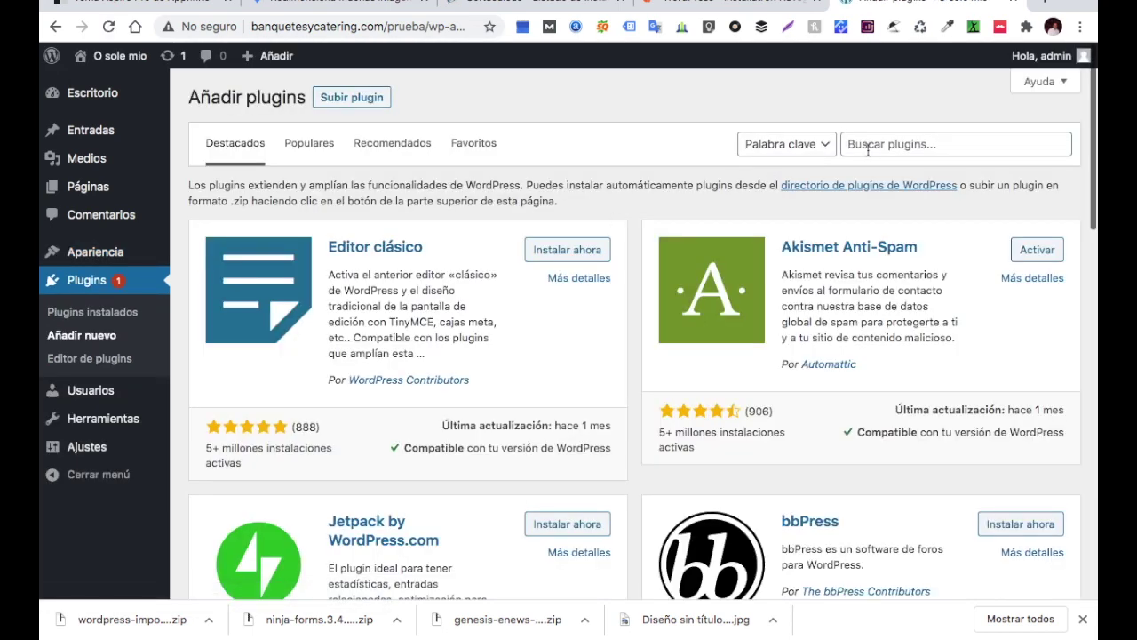
pyautogui.click(870, 147)
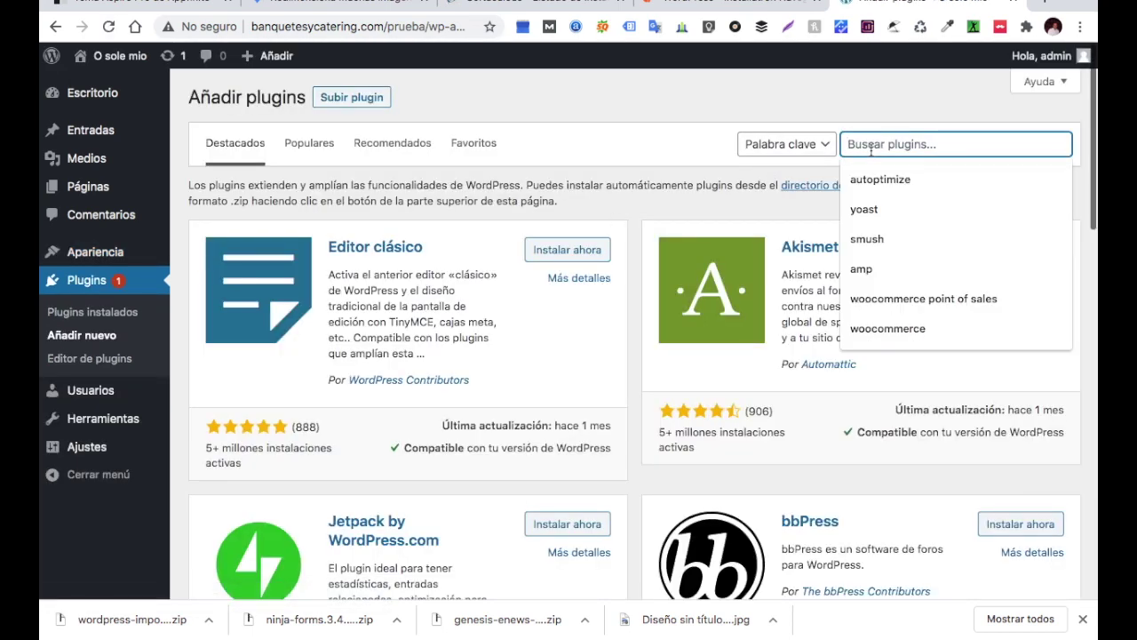
pyautogui.write('enew')
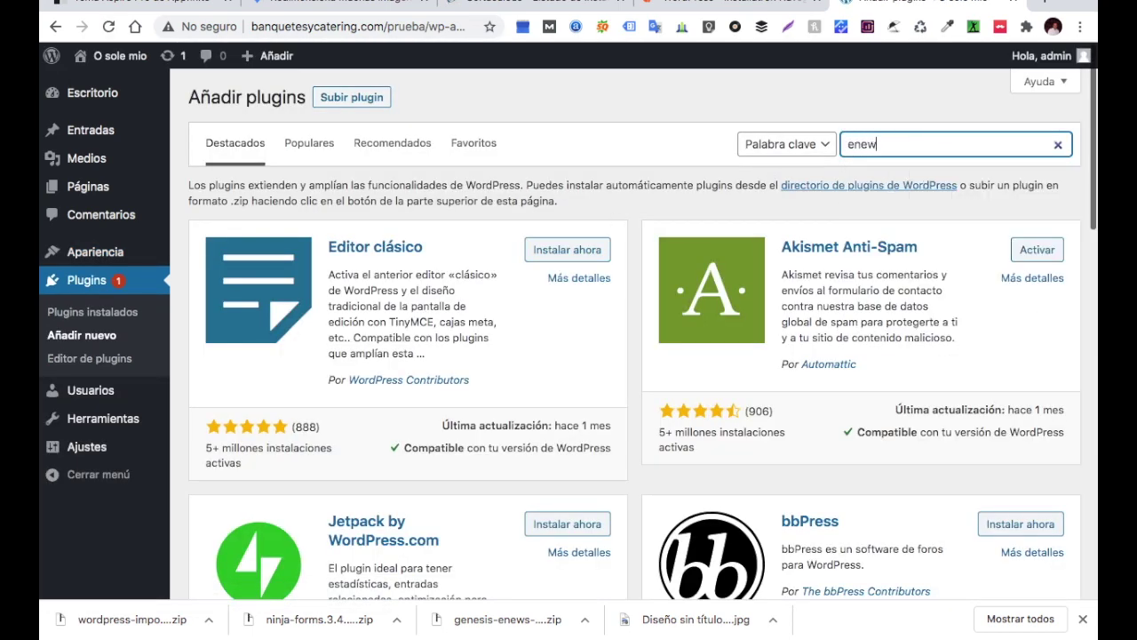
pyautogui.write('s extendet')
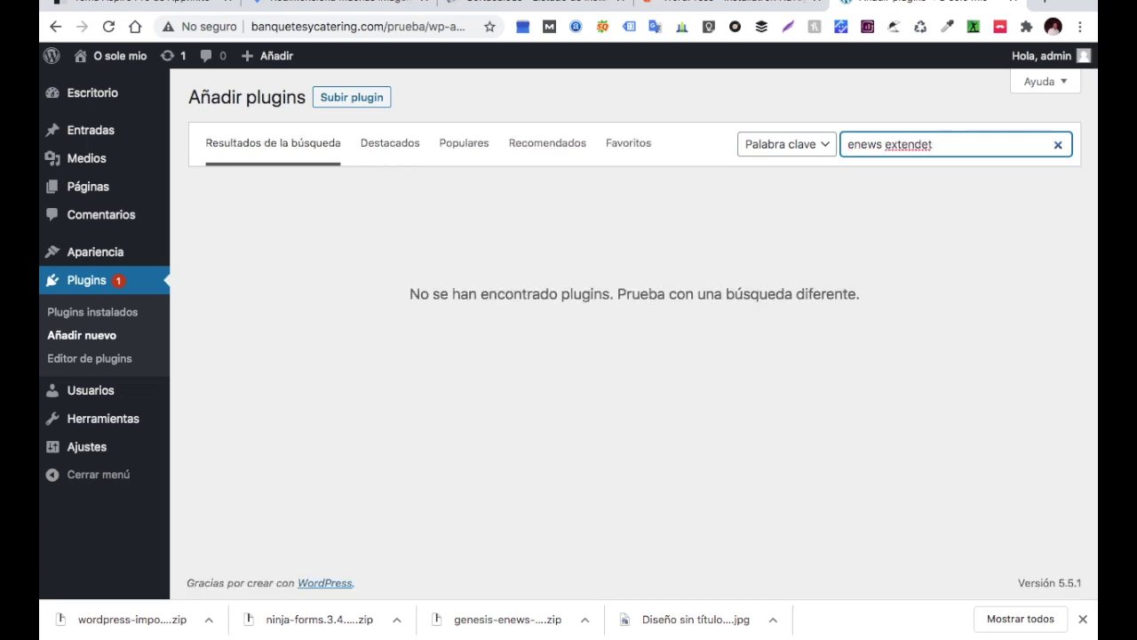
pyautogui.click(847, 146)
pyautogui.write('genesis')
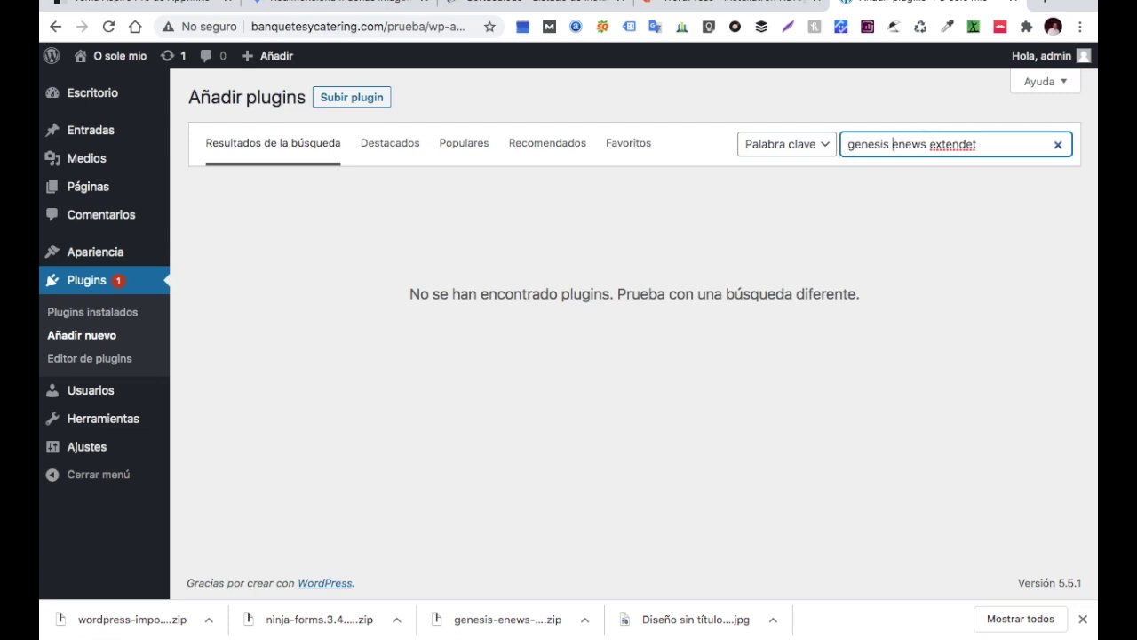
pyautogui.click(980, 144)
pyautogui.press('BackSpace')
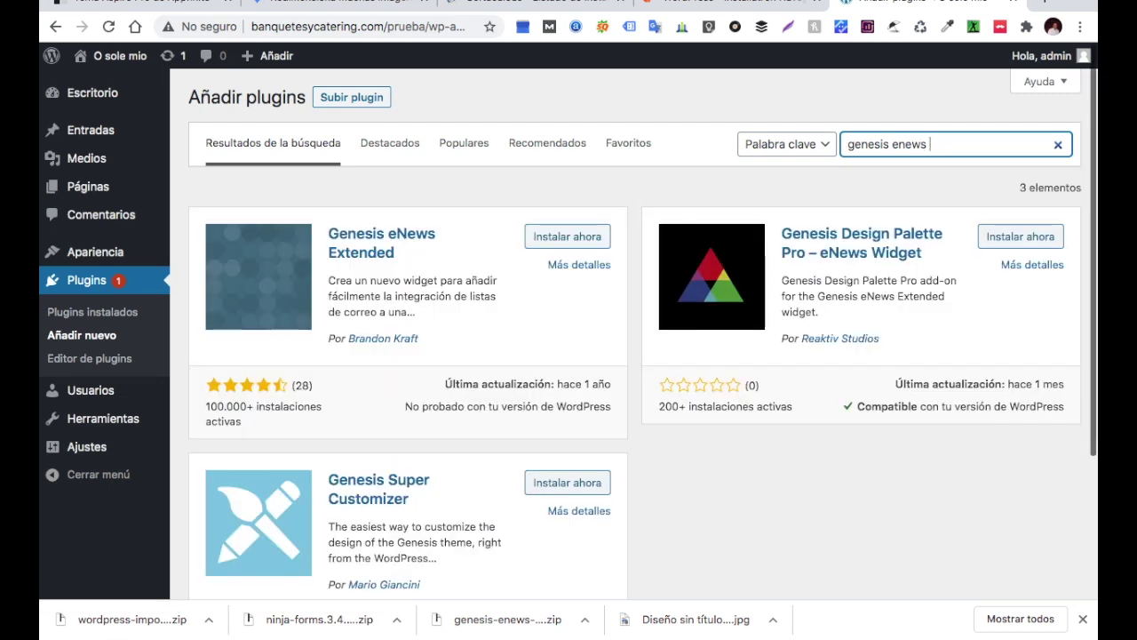
pyautogui.click(595, 249)
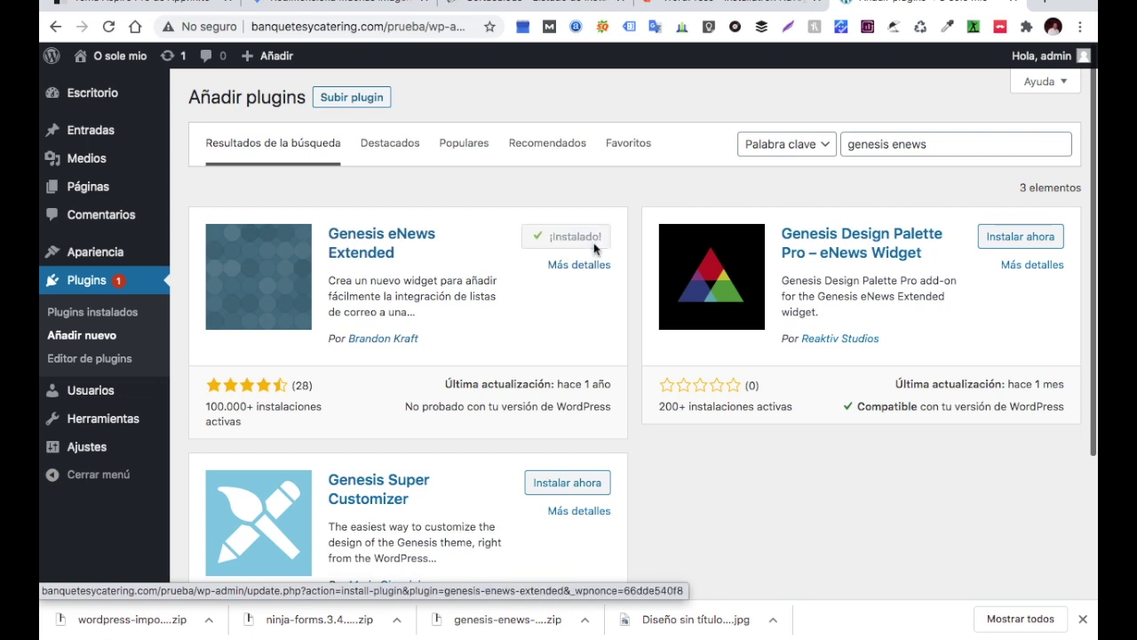
pyautogui.click(592, 242)
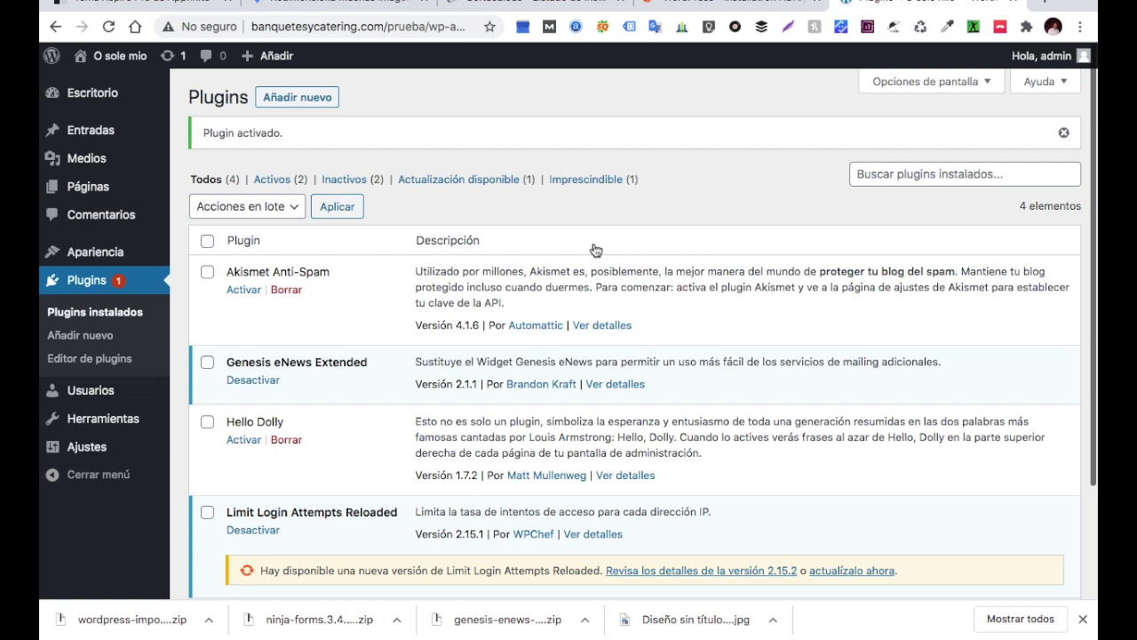
# Search the plugin directory for 'ninja', then install and activate Ninja Forms
pyautogui.click(299, 103)
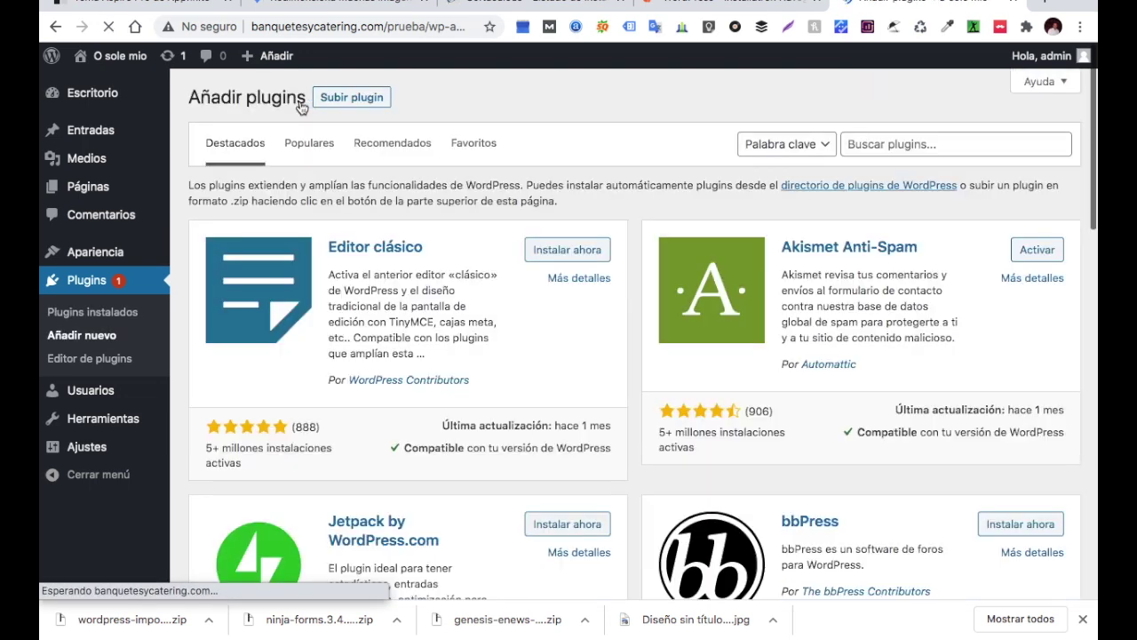
pyautogui.click(874, 143)
pyautogui.write('ni')
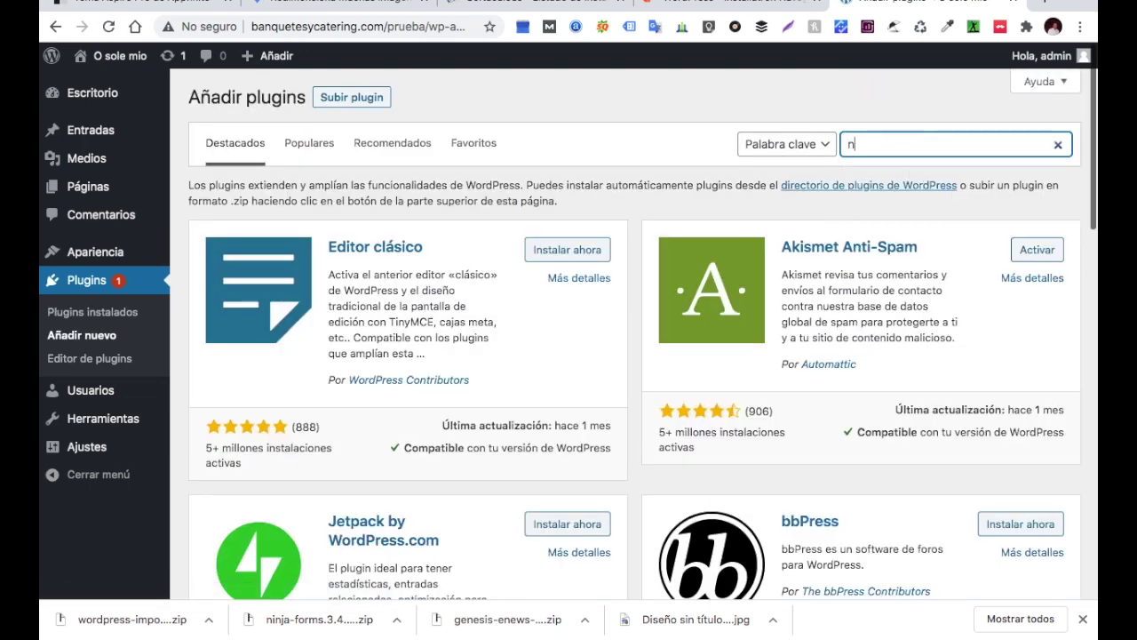
pyautogui.write('nja form')
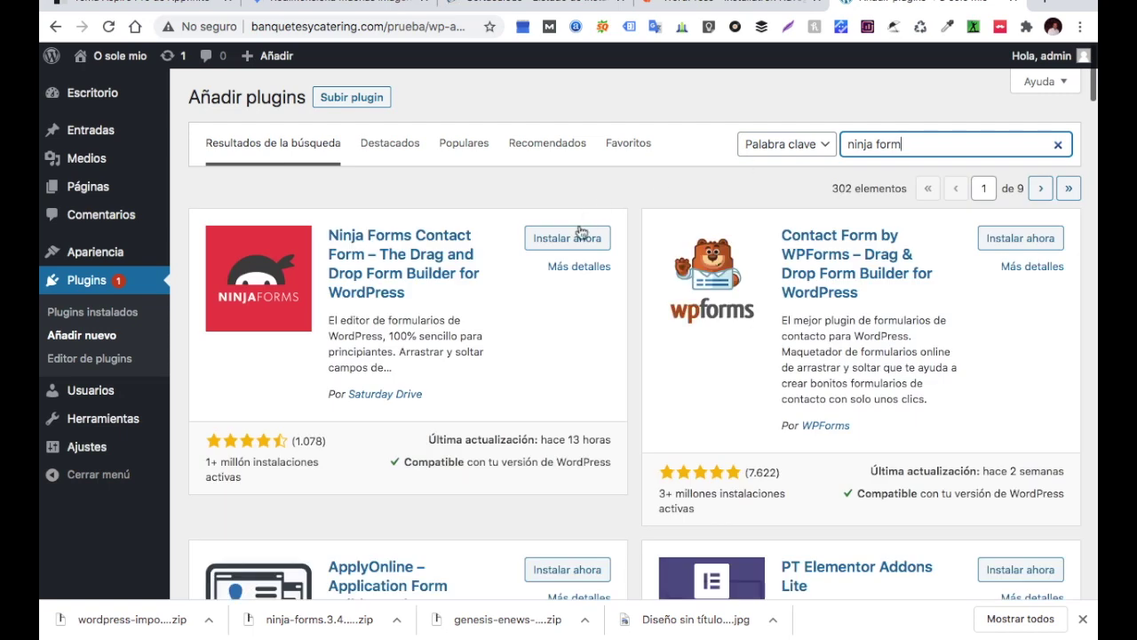
pyautogui.click(573, 239)
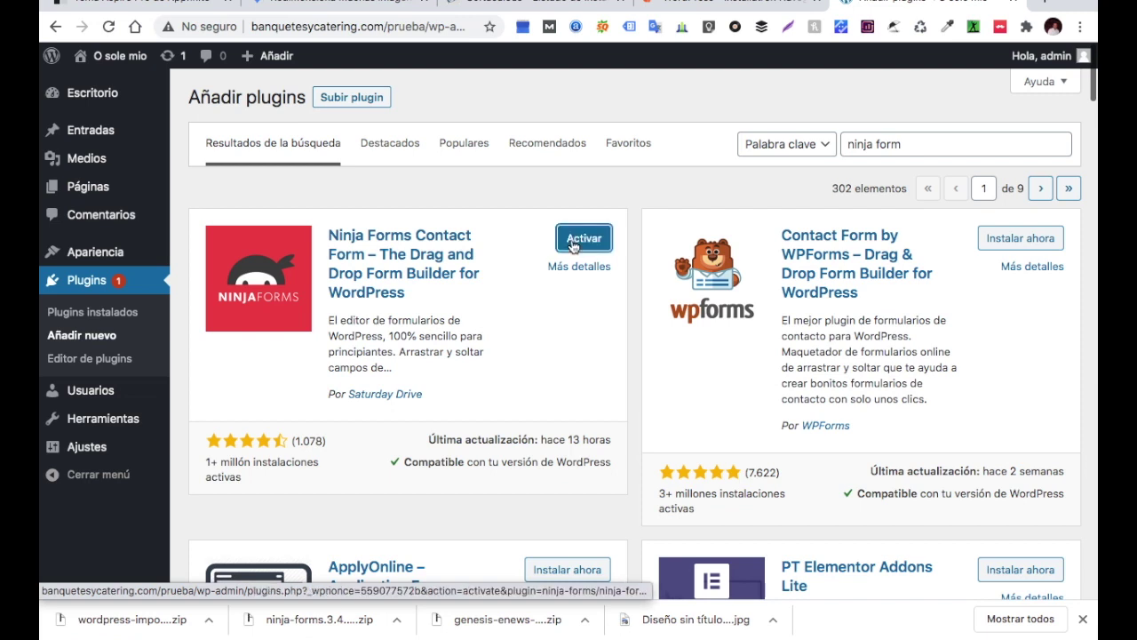
pyautogui.click(573, 243)
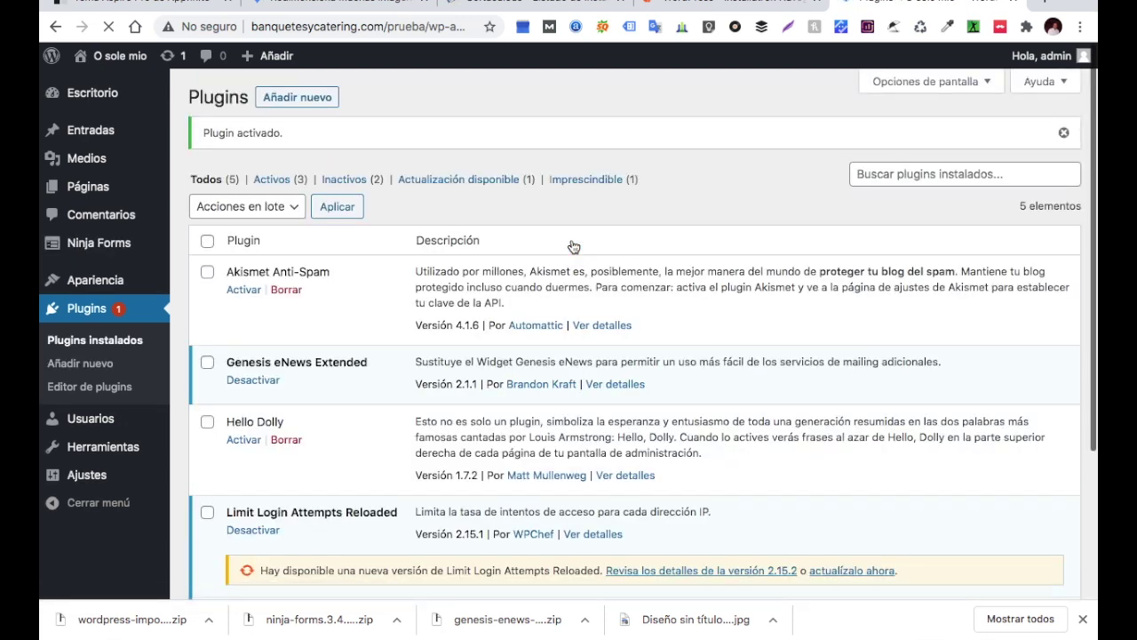
pyautogui.scroll(-2, 105, 287)
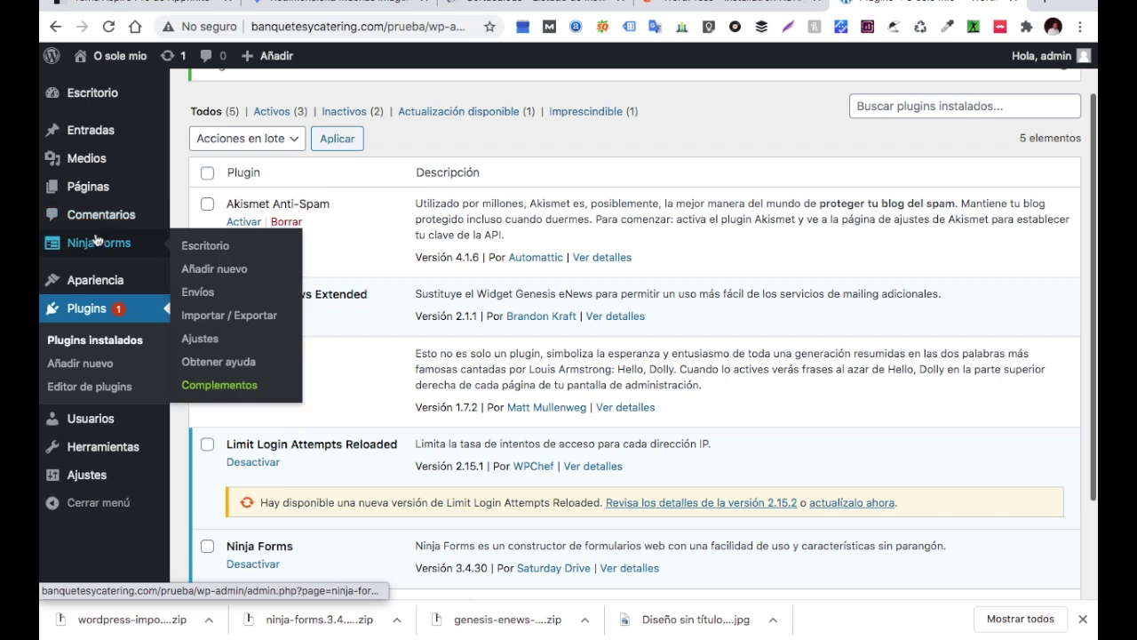
pyautogui.moveTo(95, 281)
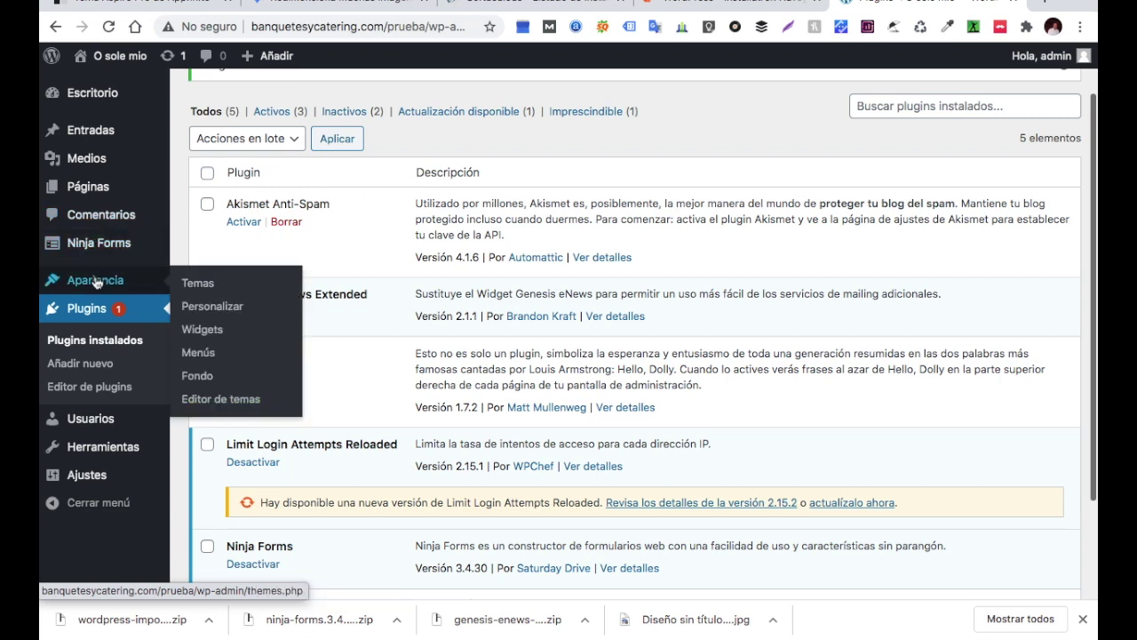
# Activate the Cafe Pro theme on the Apariencia > Temas page
pyautogui.click(199, 284)
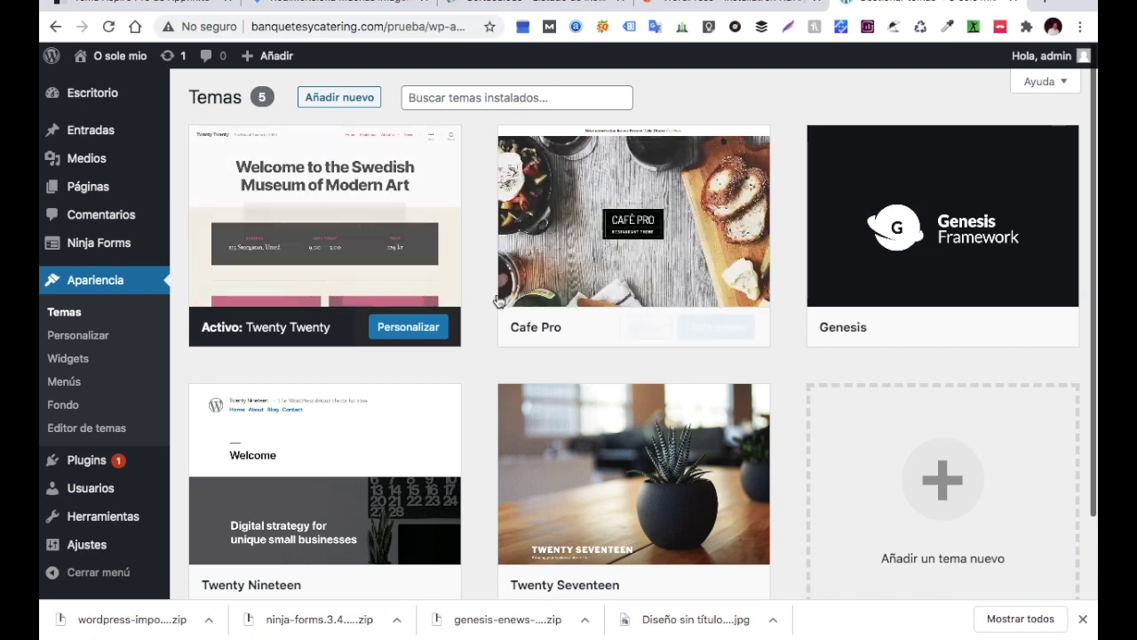
pyautogui.click(646, 327)
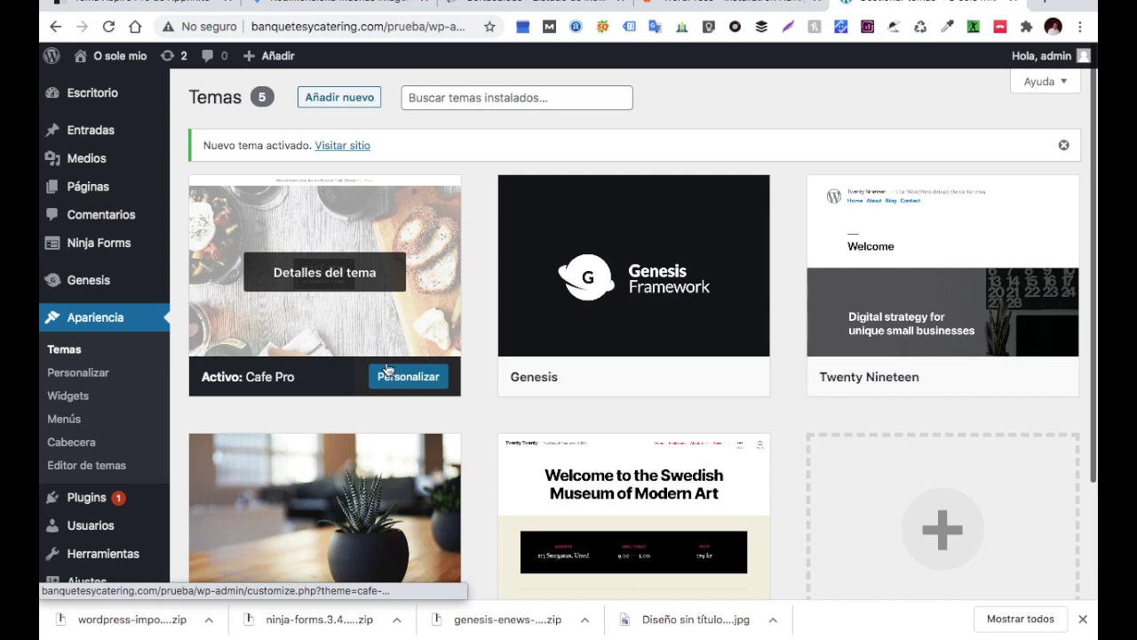
pyautogui.scroll(-3, 131, 310)
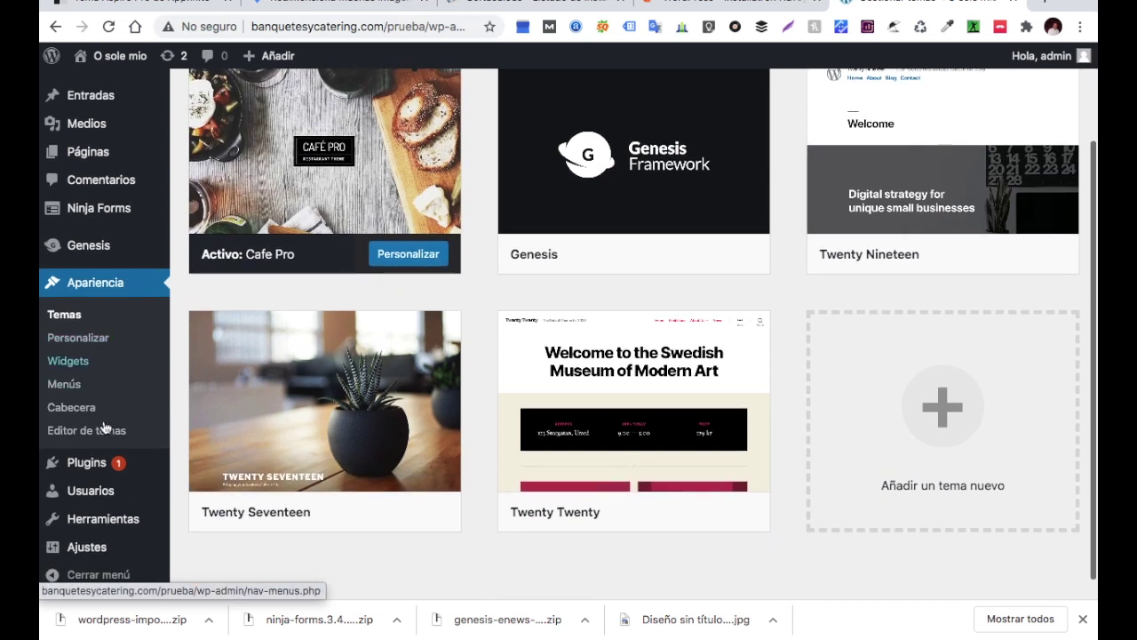
pyautogui.moveTo(98, 547)
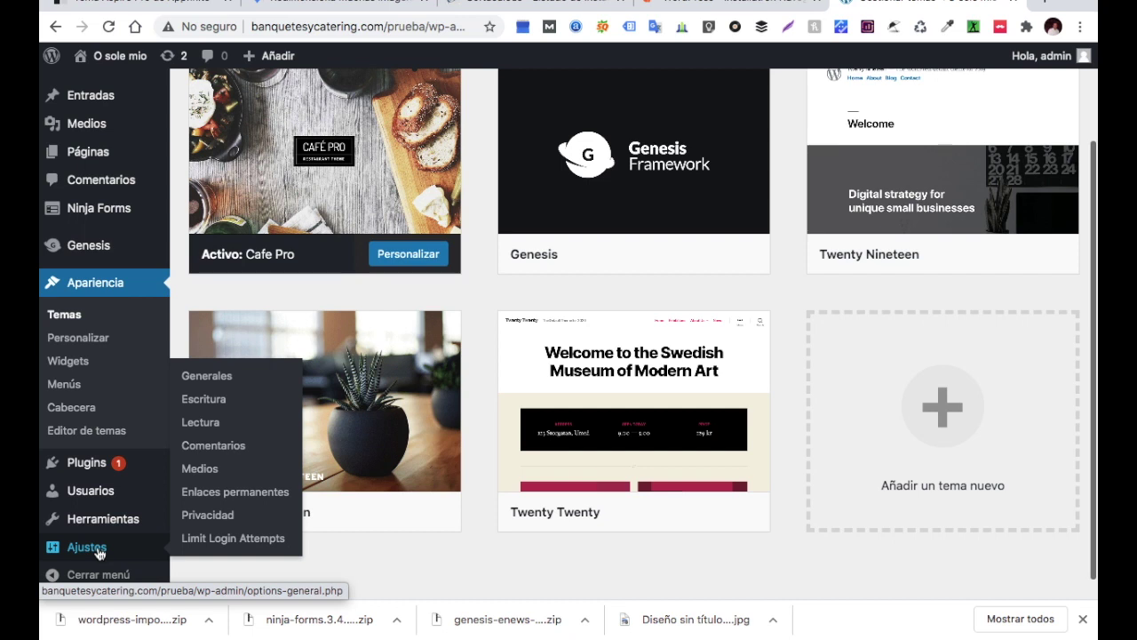
pyautogui.moveTo(101, 526)
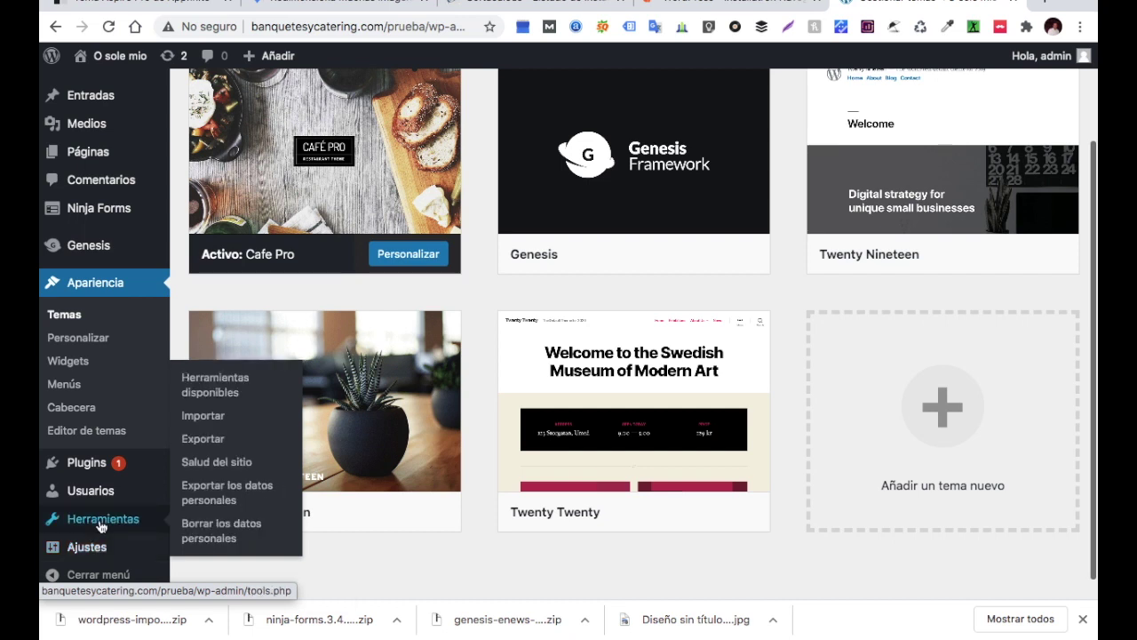
# Install and run the WordPress importer from Herramientas > Importar
pyautogui.click(189, 428)
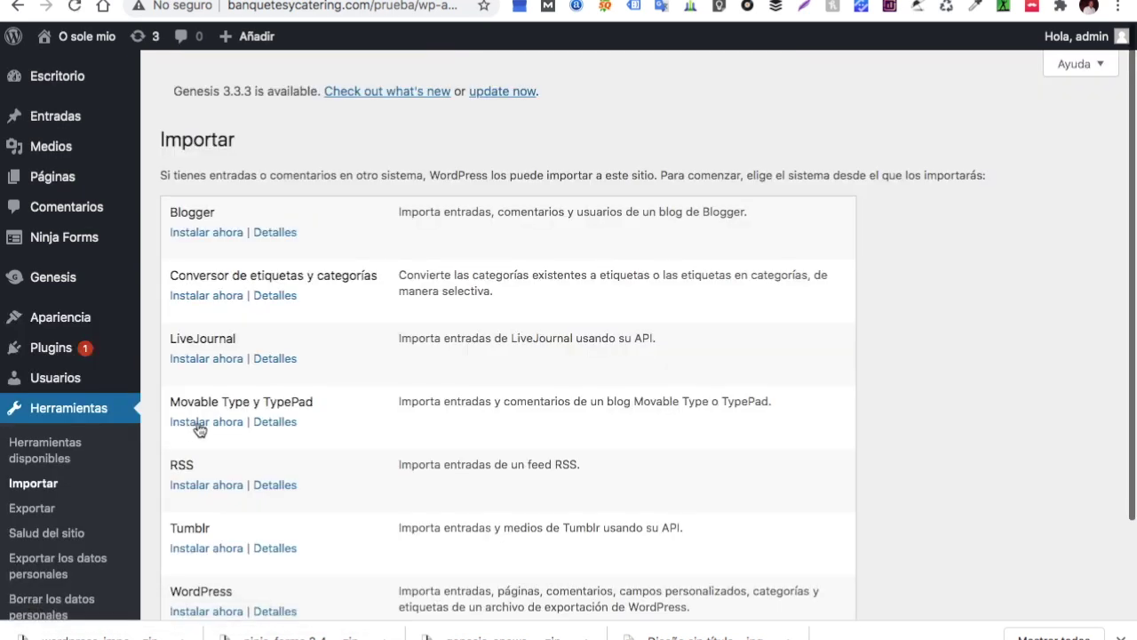
pyautogui.scroll(-1, 376, 440)
pyautogui.scroll(-2, 376, 440)
pyautogui.click(220, 495)
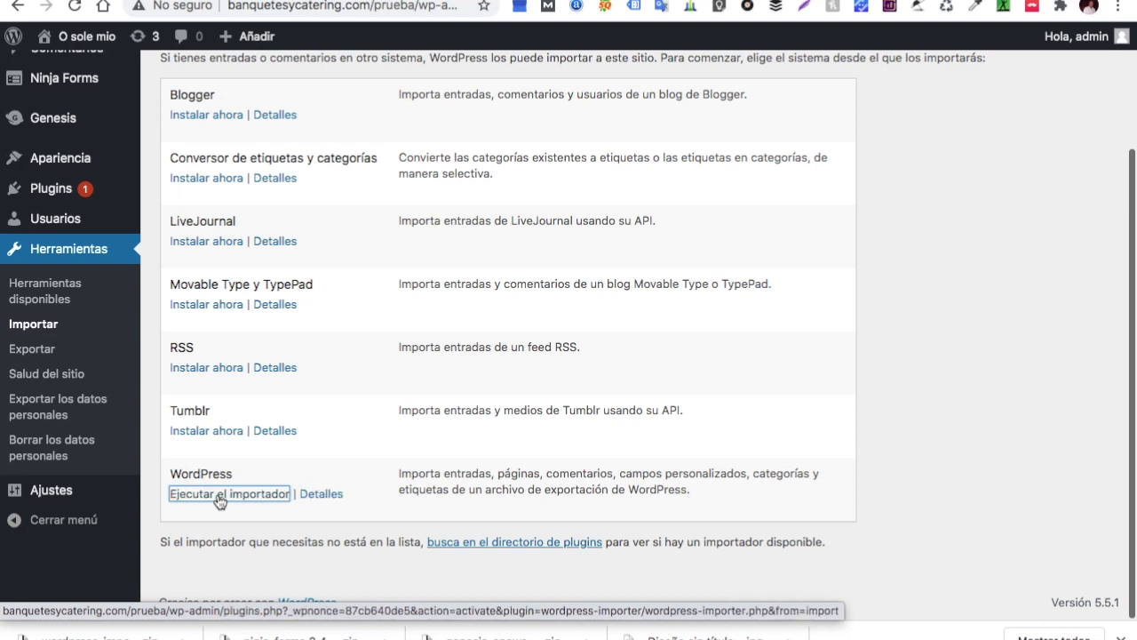
pyautogui.click(226, 496)
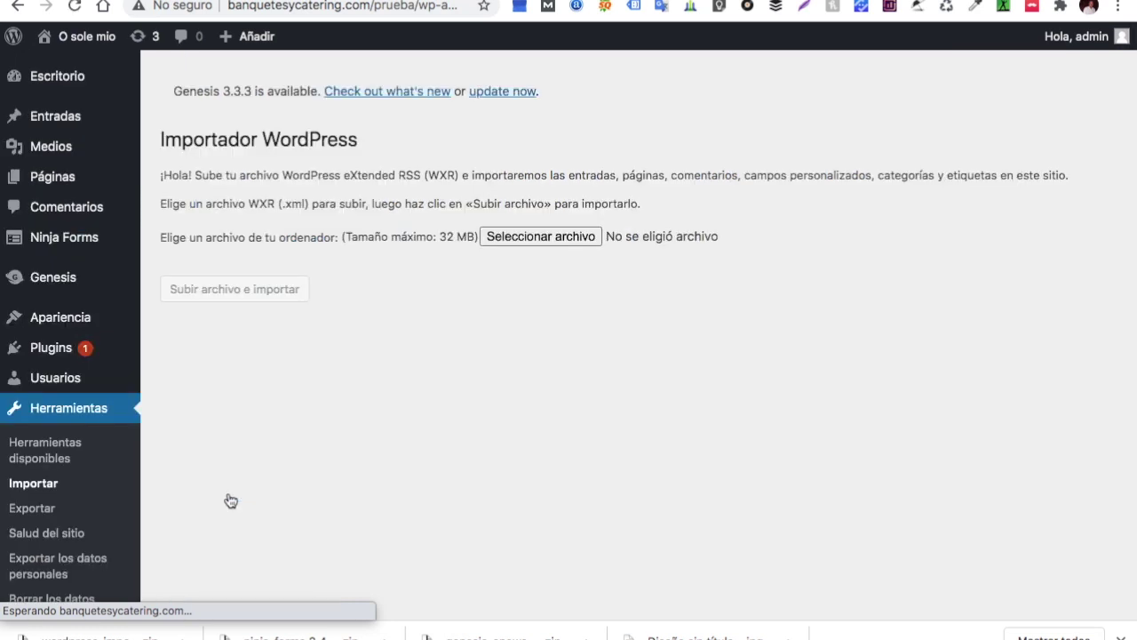
# Upload cafe-pro.xml from the caffe pro > cafe-pro > xml folder for import
pyautogui.click(541, 233)
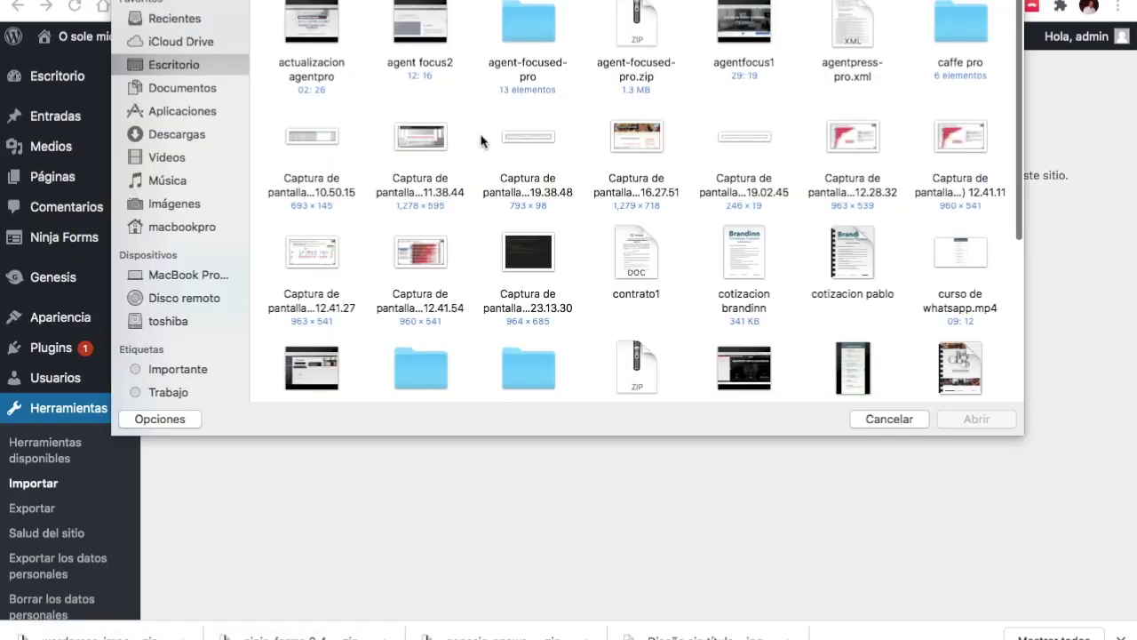
pyautogui.doubleClick(965, 30)
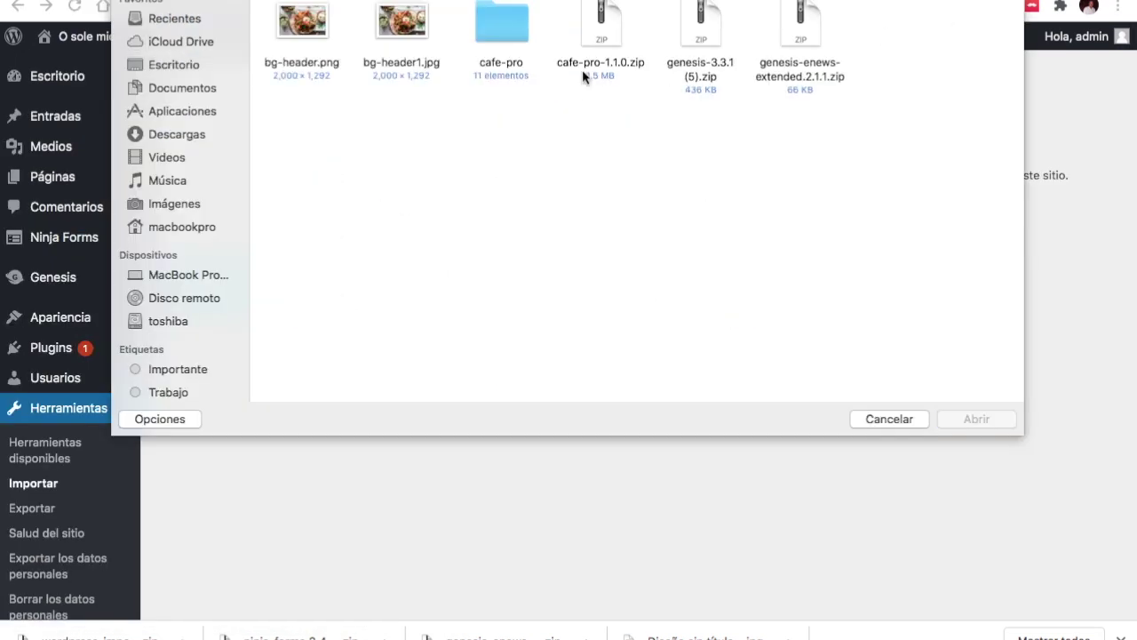
pyautogui.doubleClick(503, 33)
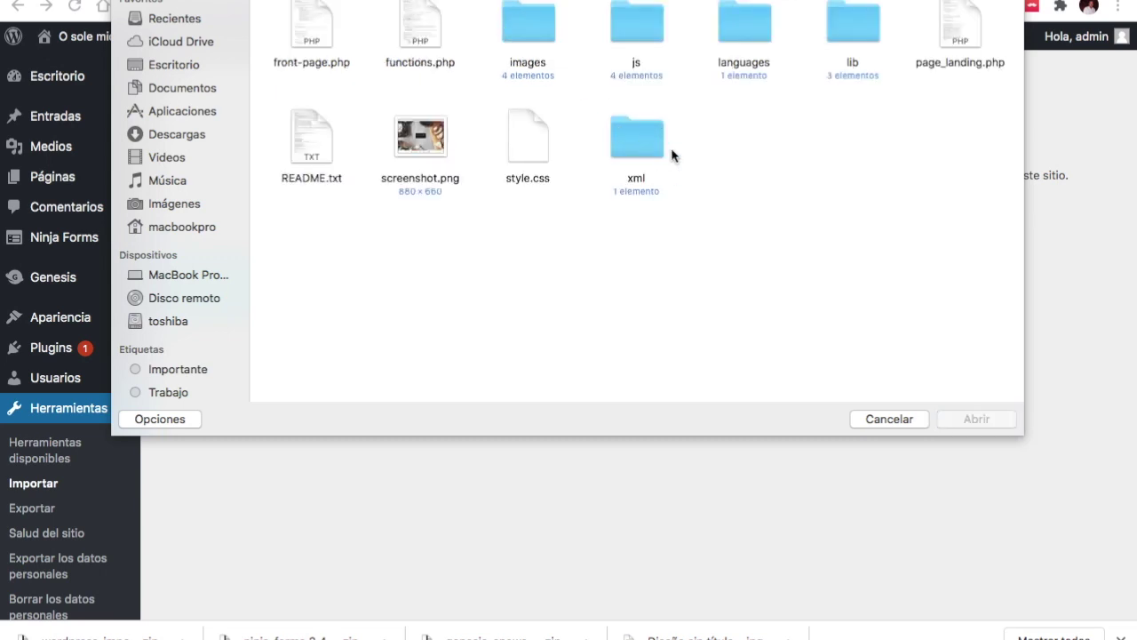
pyautogui.doubleClick(644, 159)
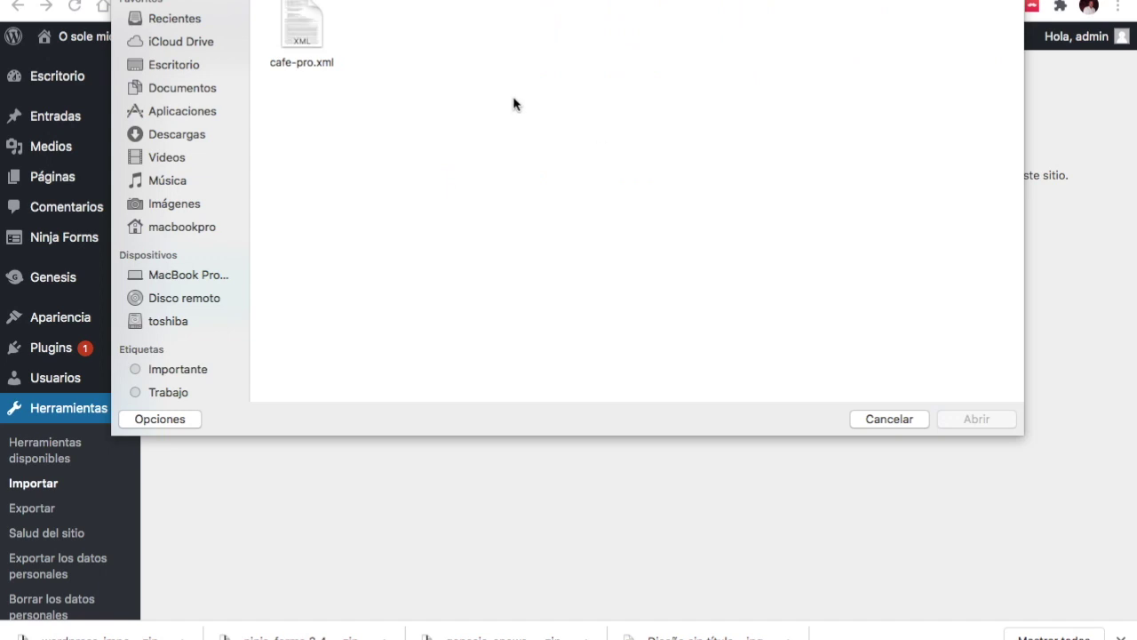
pyautogui.doubleClick(306, 31)
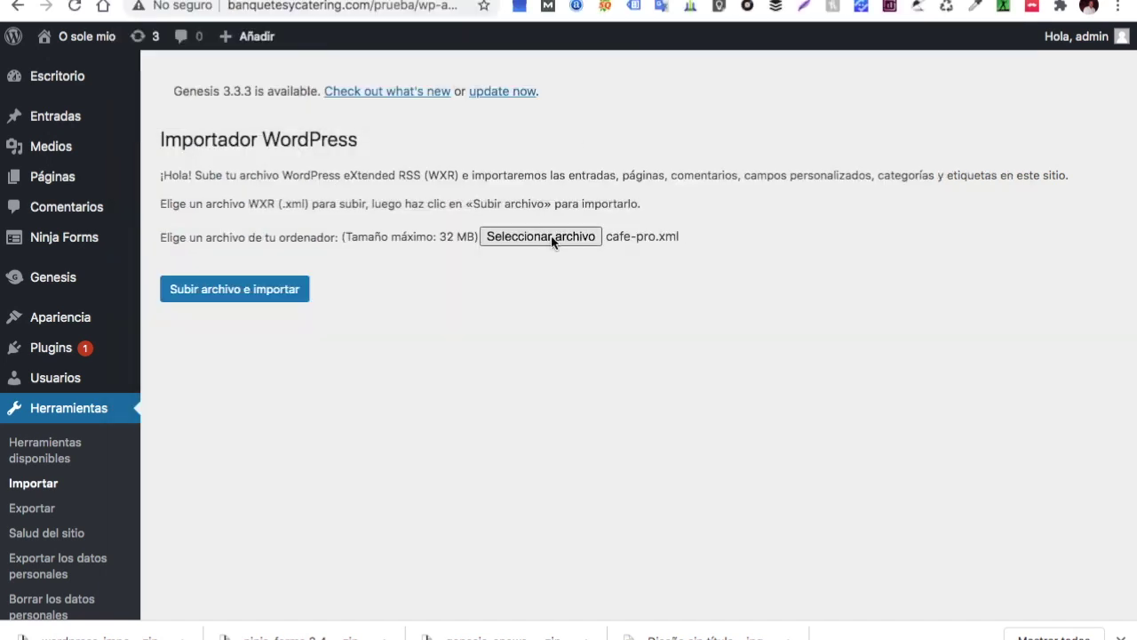
pyautogui.click(293, 297)
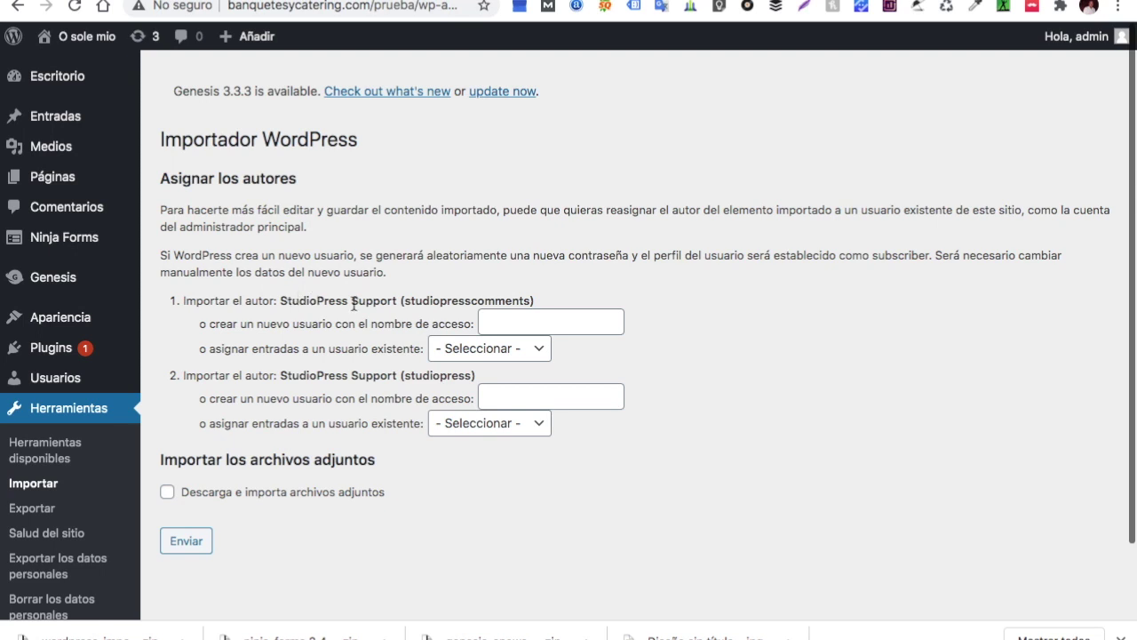
# Import the demo content with attachments downloaded, then return to the dashboard
pyautogui.scroll(-2, 412, 319)
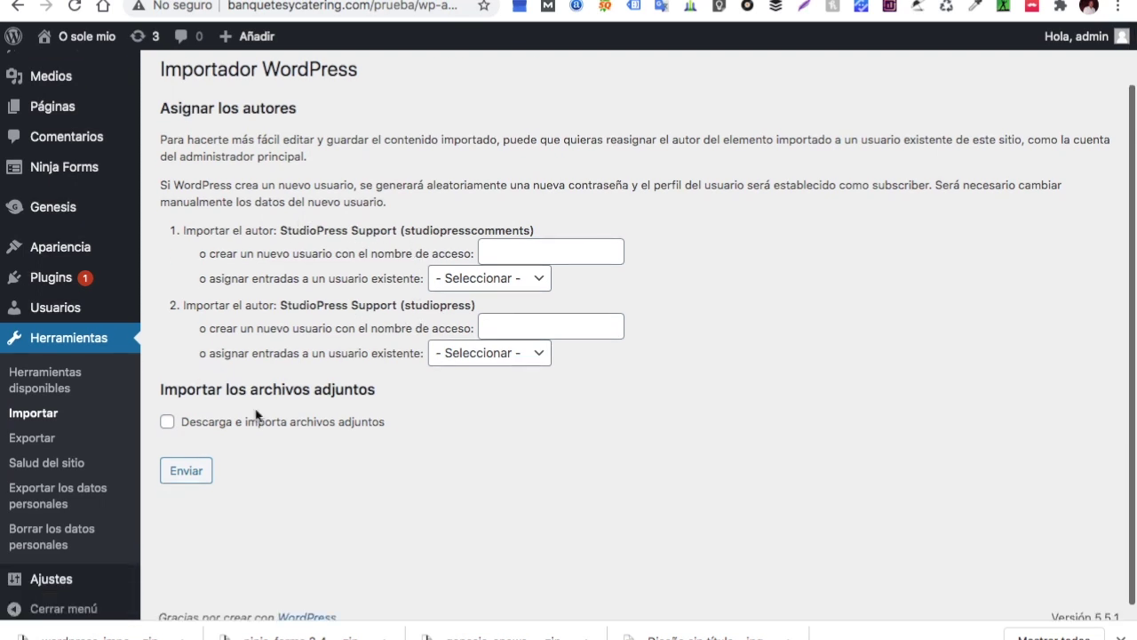
pyautogui.click(169, 421)
pyautogui.click(201, 475)
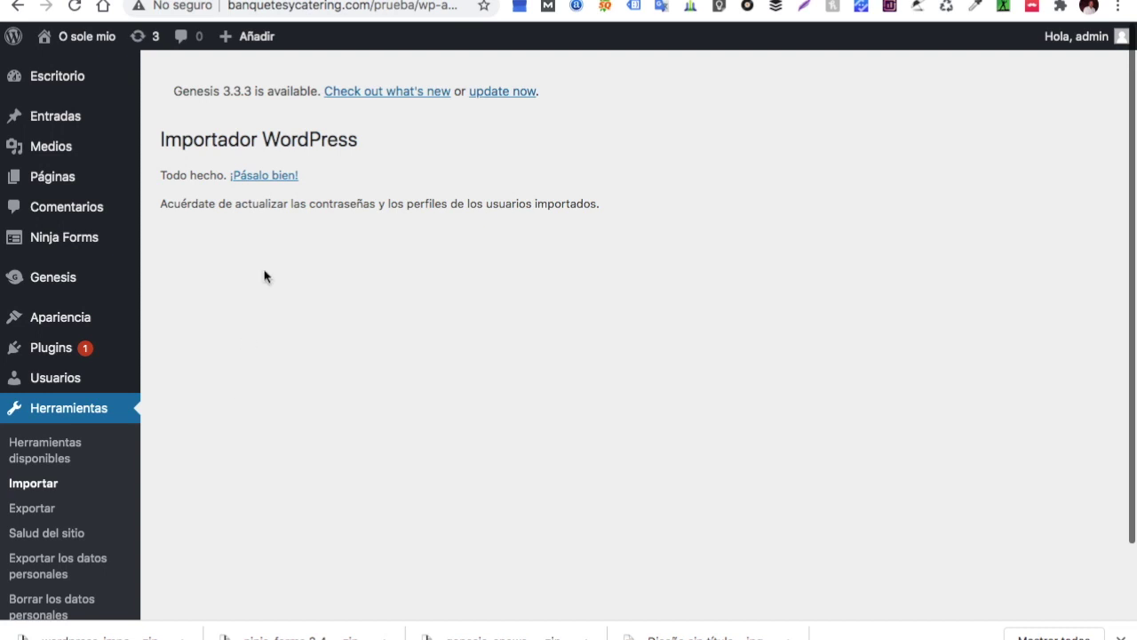
pyautogui.click(273, 183)
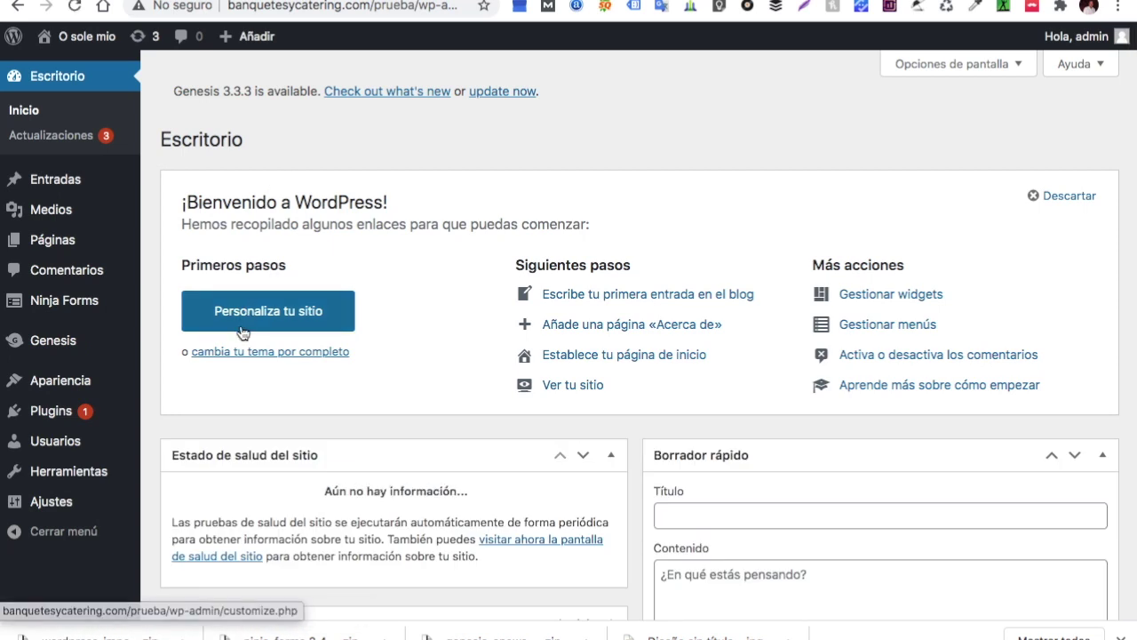
# Open Ajustes de la página de inicio in the Apariencia > Personalizar customizer
pyautogui.moveTo(58, 385)
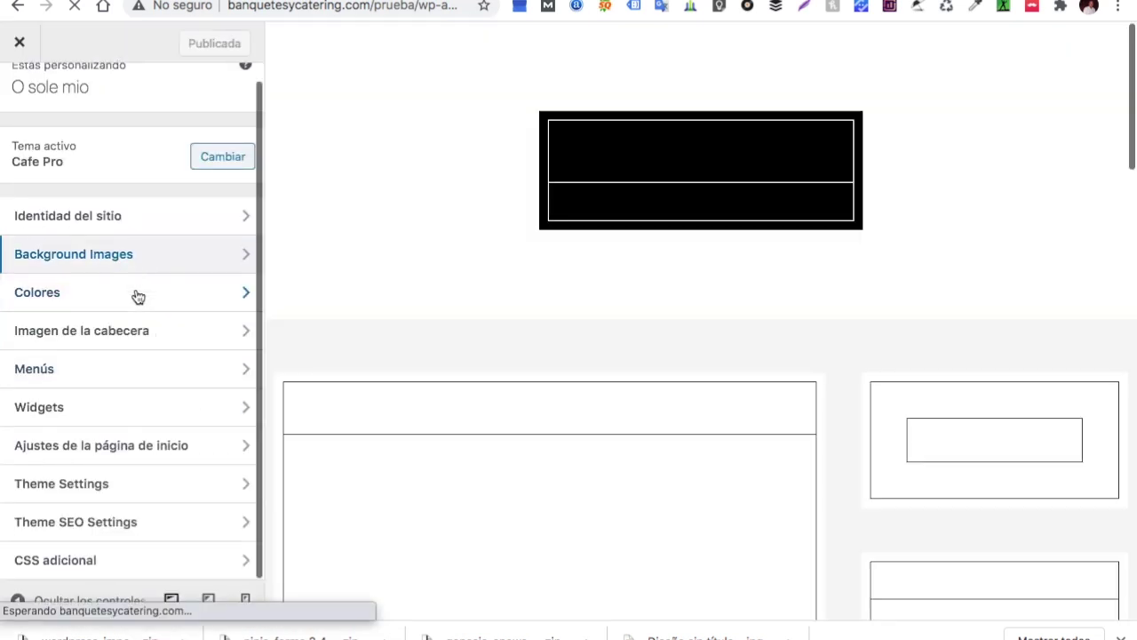
pyautogui.scroll(-3, 367, 364)
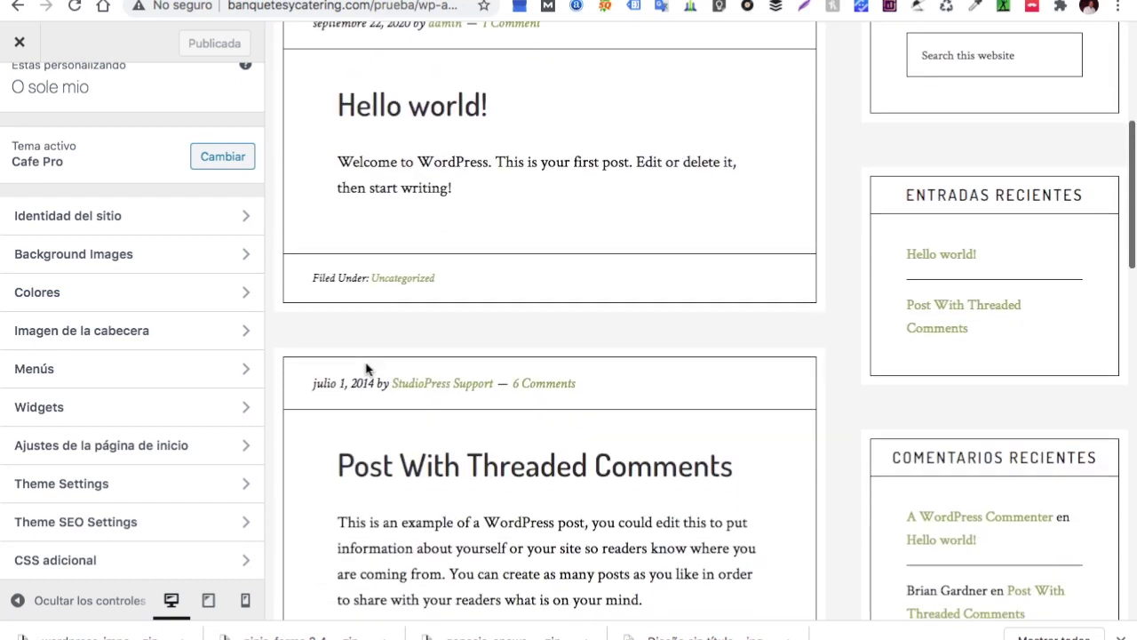
pyautogui.scroll(2, 367, 369)
pyautogui.scroll(2, 367, 369)
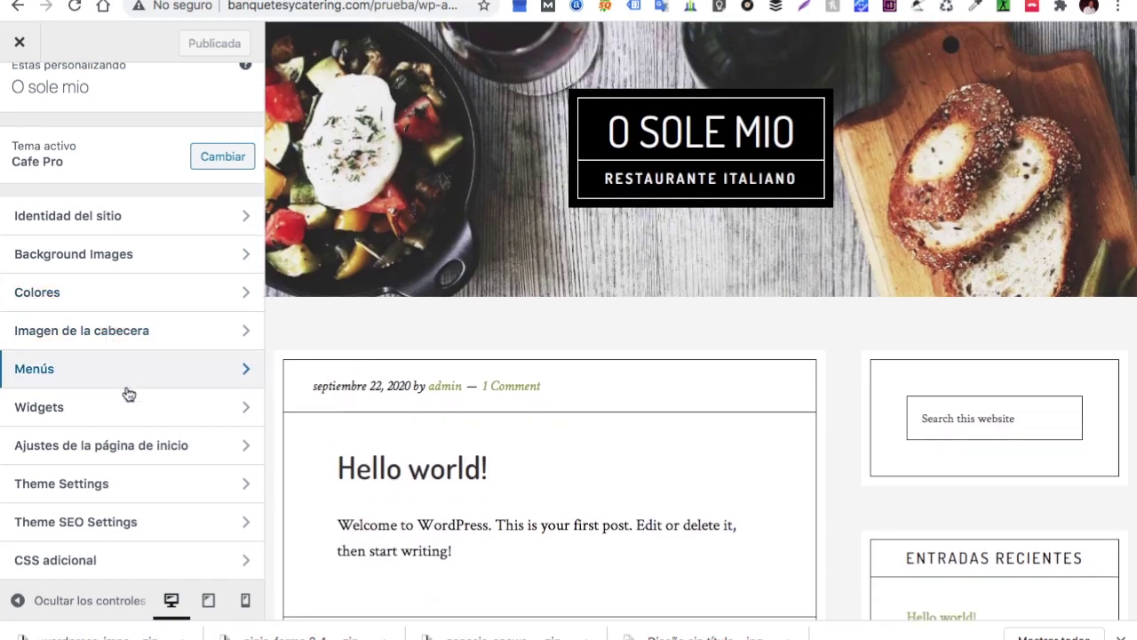
pyautogui.click(99, 447)
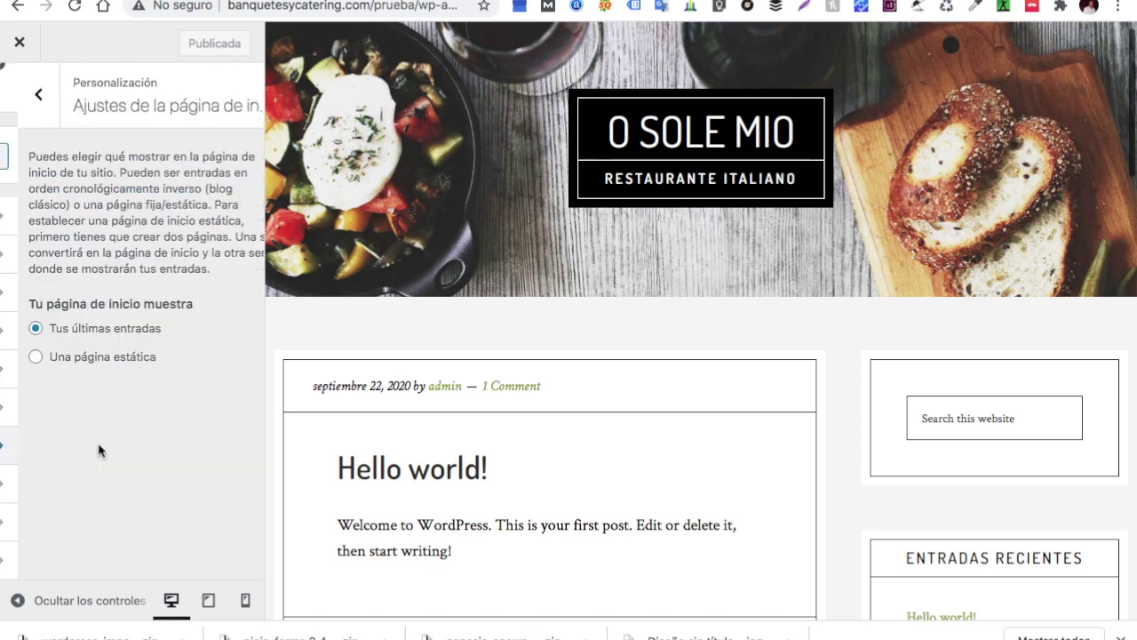
# Switch to a static homepage and create a new 'Inicio' page as the home page
pyautogui.click(18, 358)
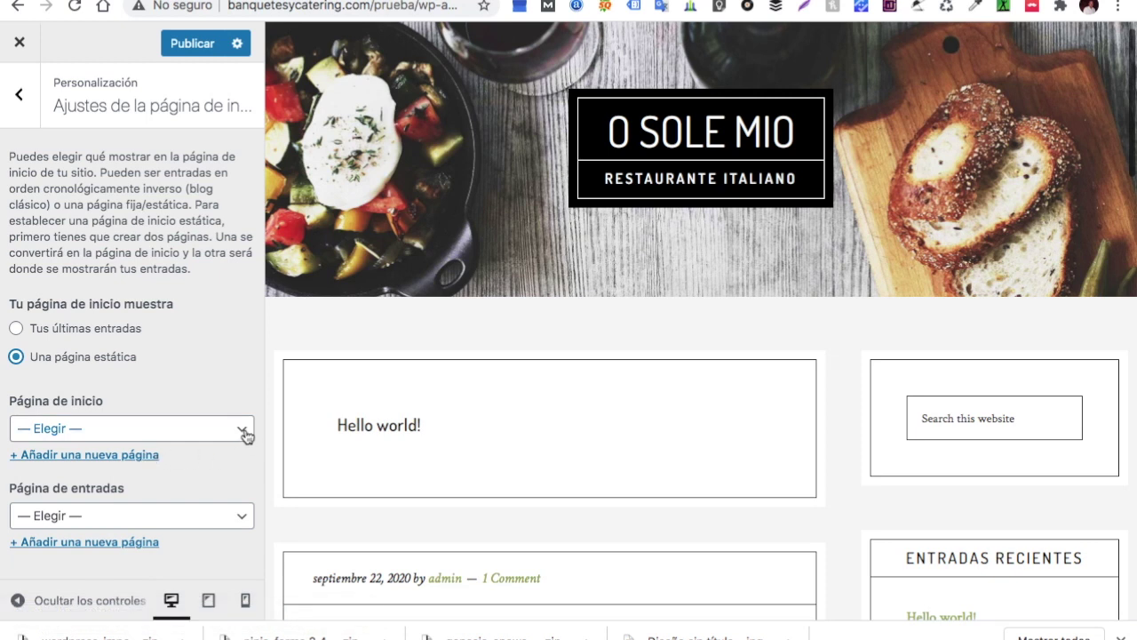
pyautogui.click(244, 430)
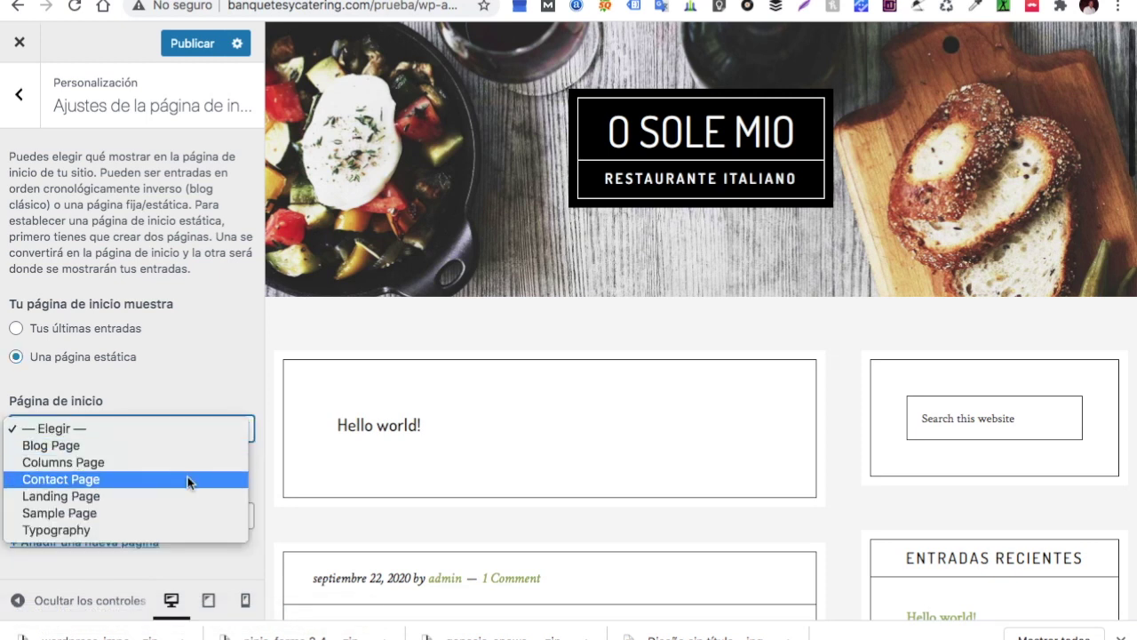
pyautogui.click(227, 384)
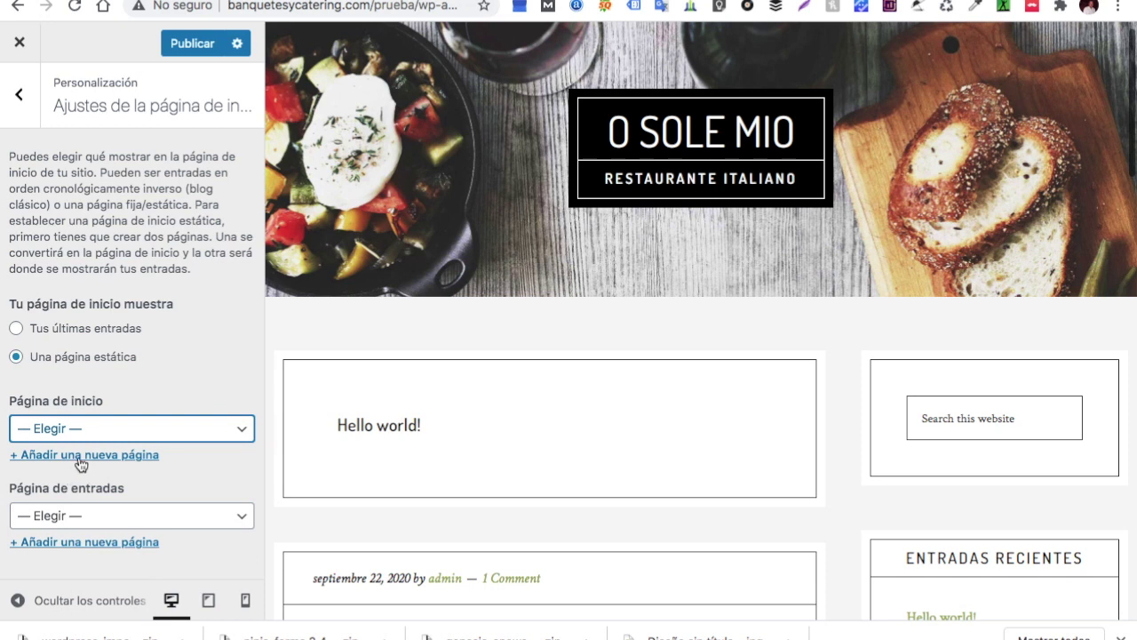
pyautogui.click(80, 455)
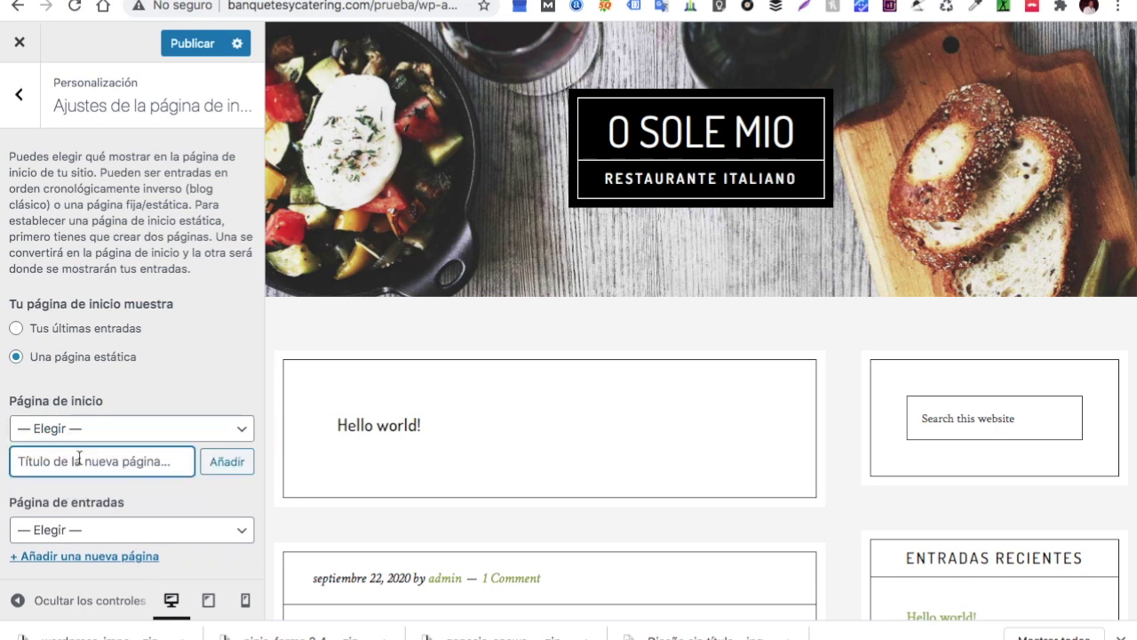
pyautogui.write('Inicio')
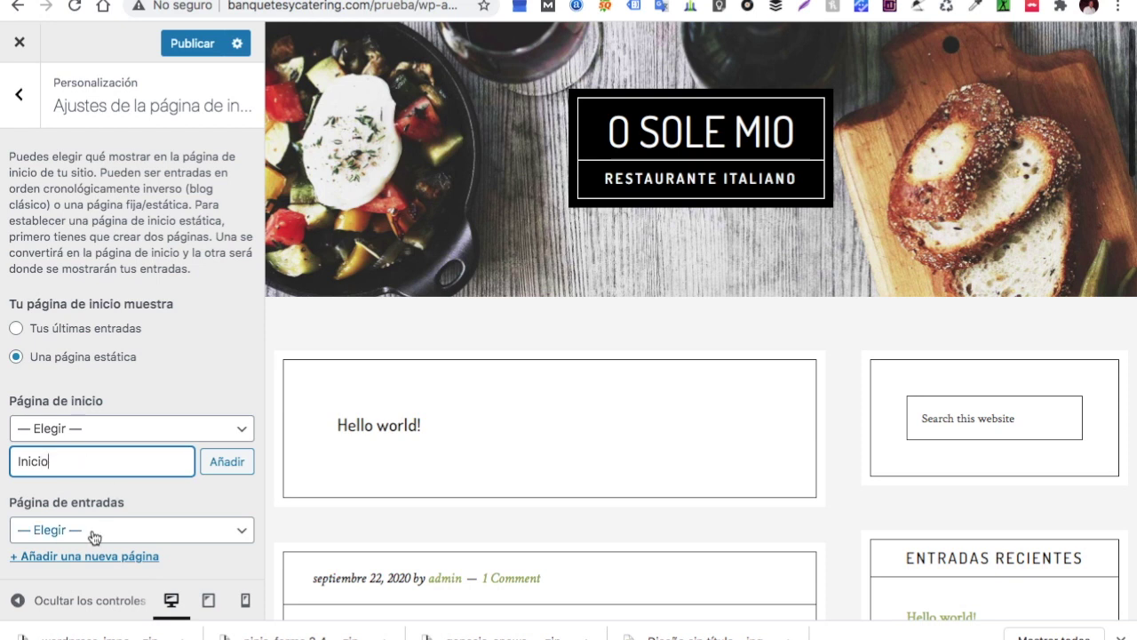
pyautogui.click(213, 467)
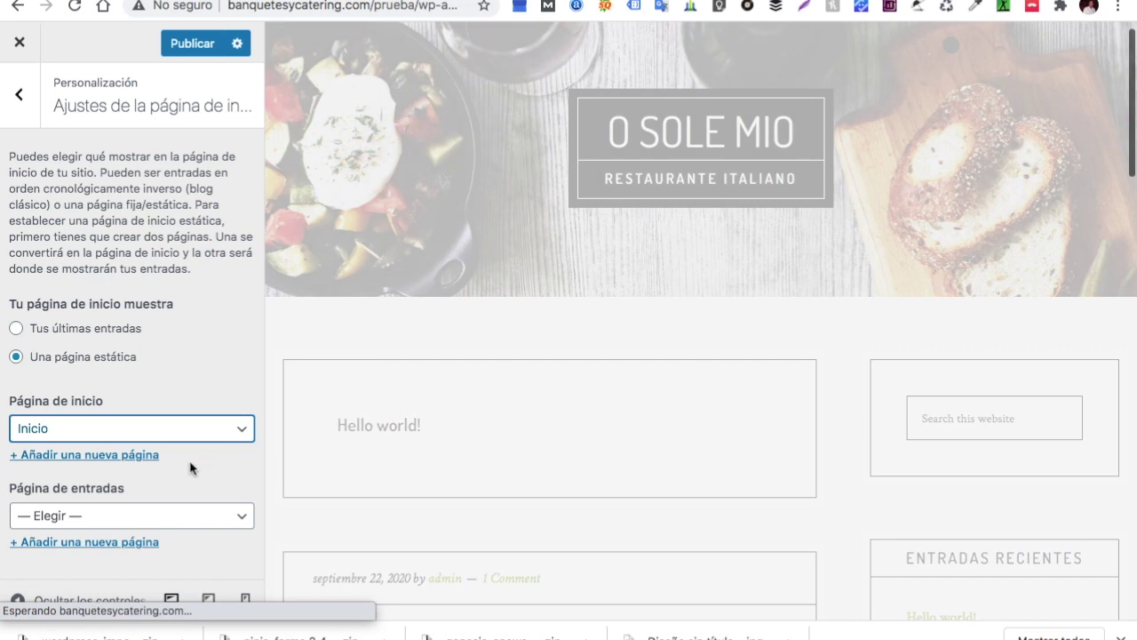
# Create a new 'Blog' page as the posts page and check the home page preview
pyautogui.click(105, 522)
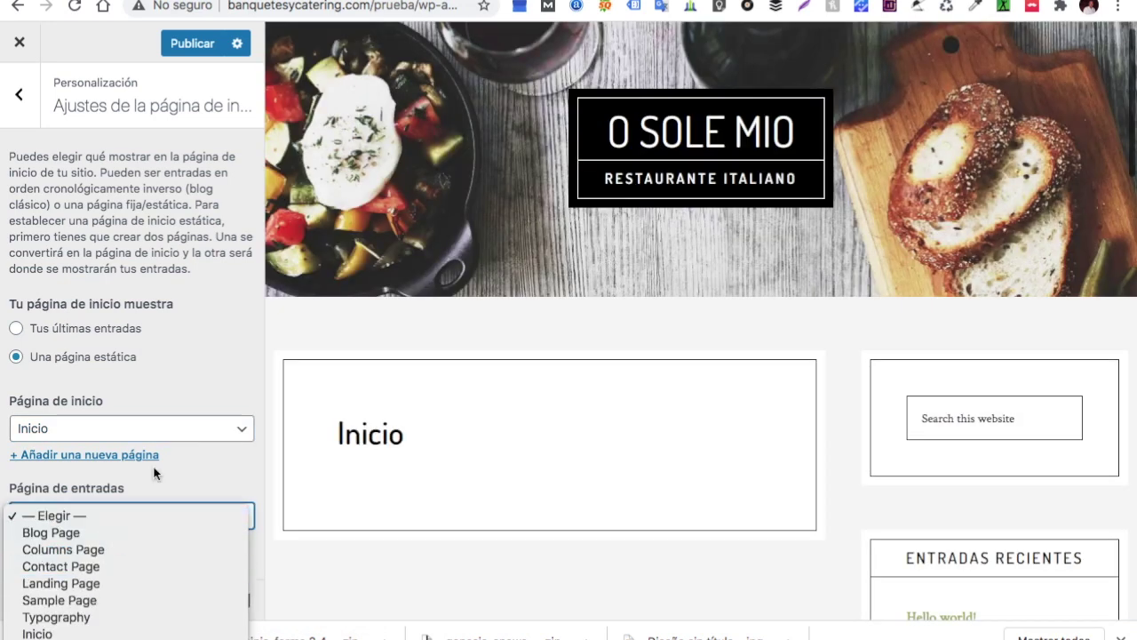
pyautogui.click(165, 468)
pyautogui.click(98, 542)
pyautogui.click(94, 548)
pyautogui.write('Blog')
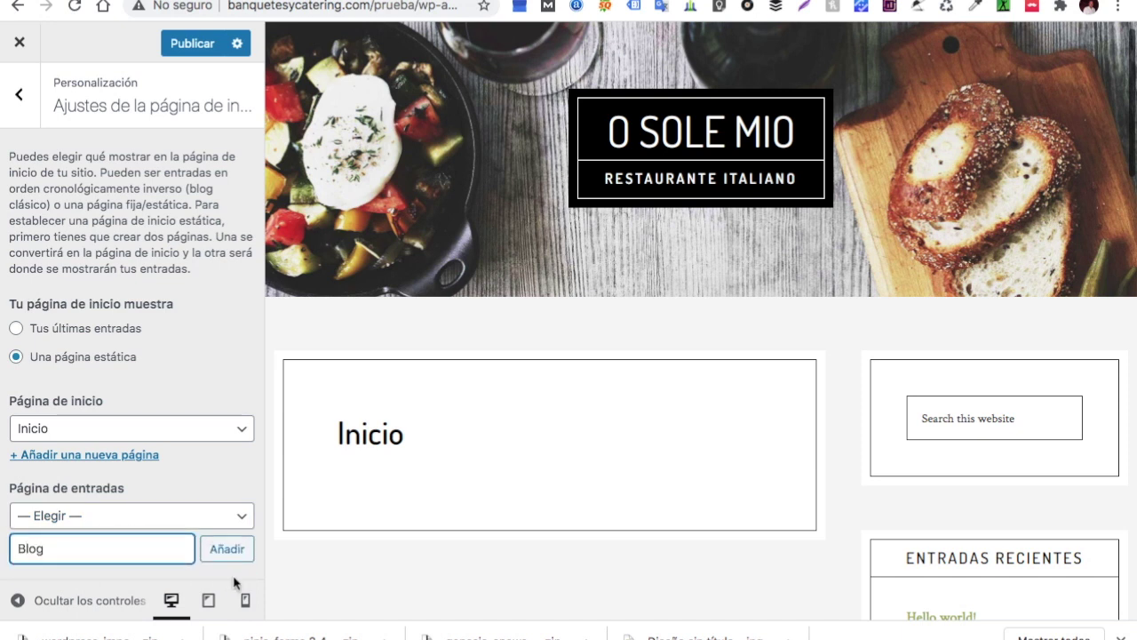
pyautogui.click(233, 550)
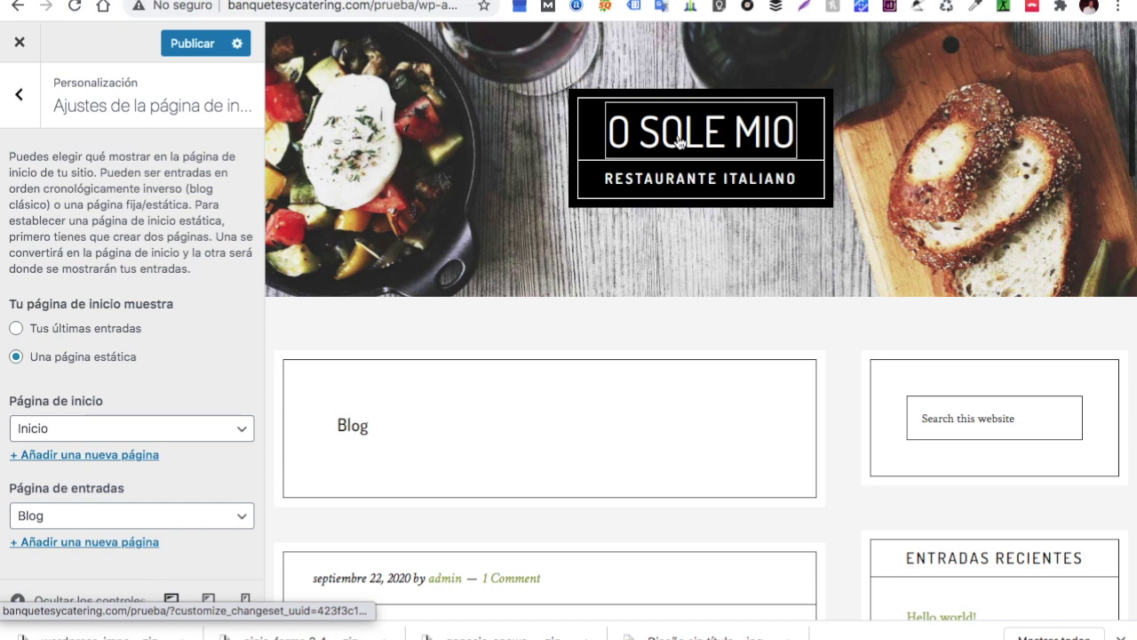
pyautogui.click(677, 140)
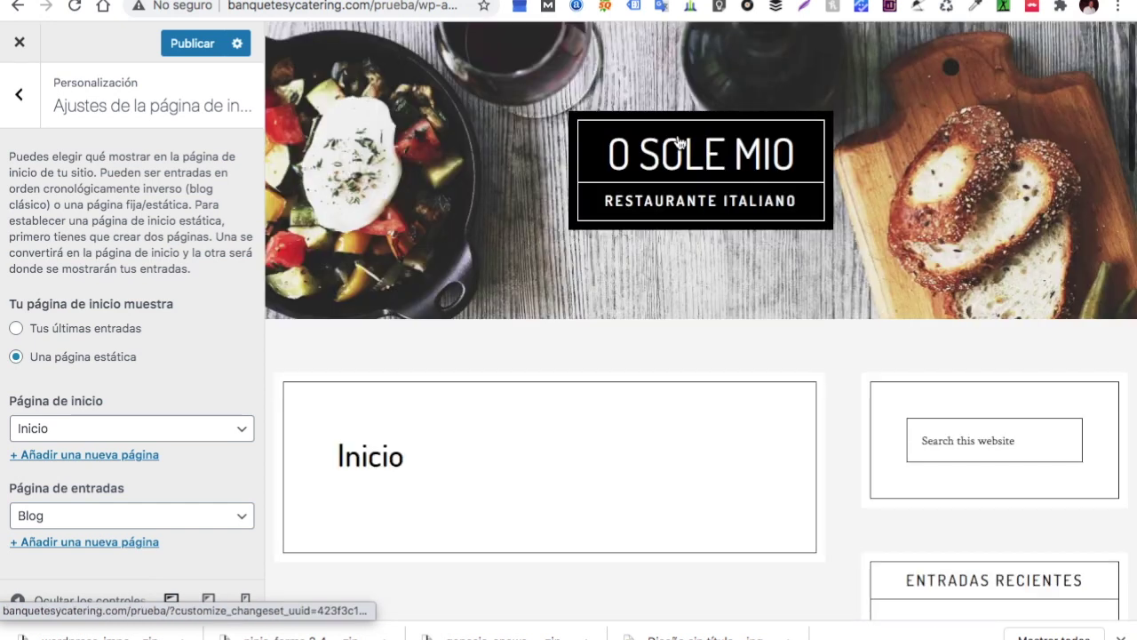
pyautogui.scroll(-2, 770, 215)
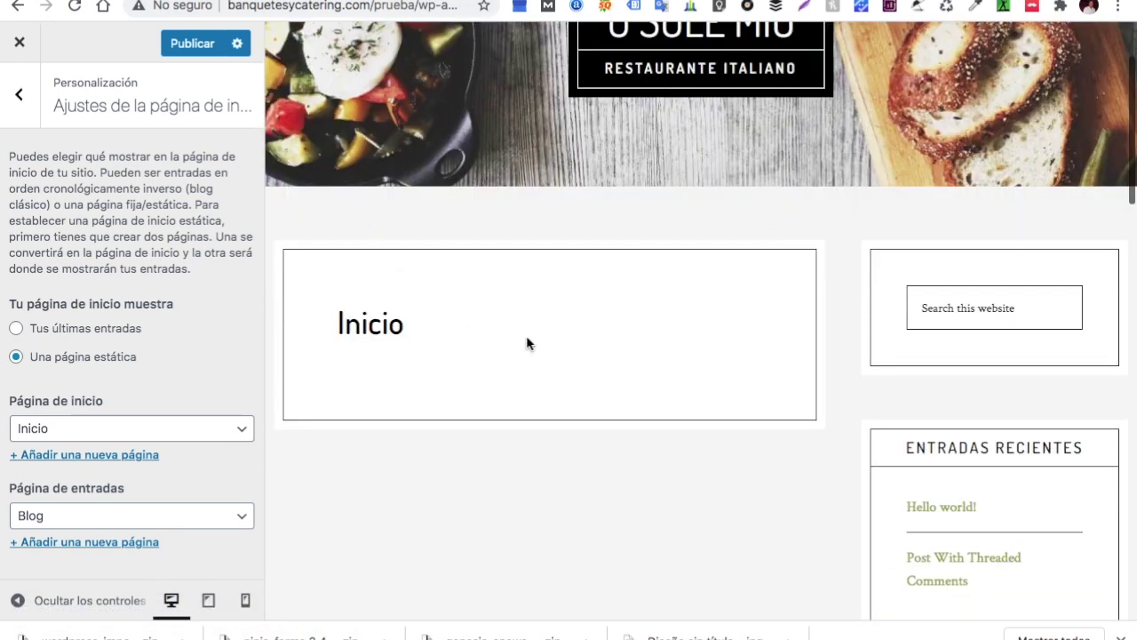
pyautogui.scroll(-4, 526, 342)
pyautogui.scroll(6, 527, 341)
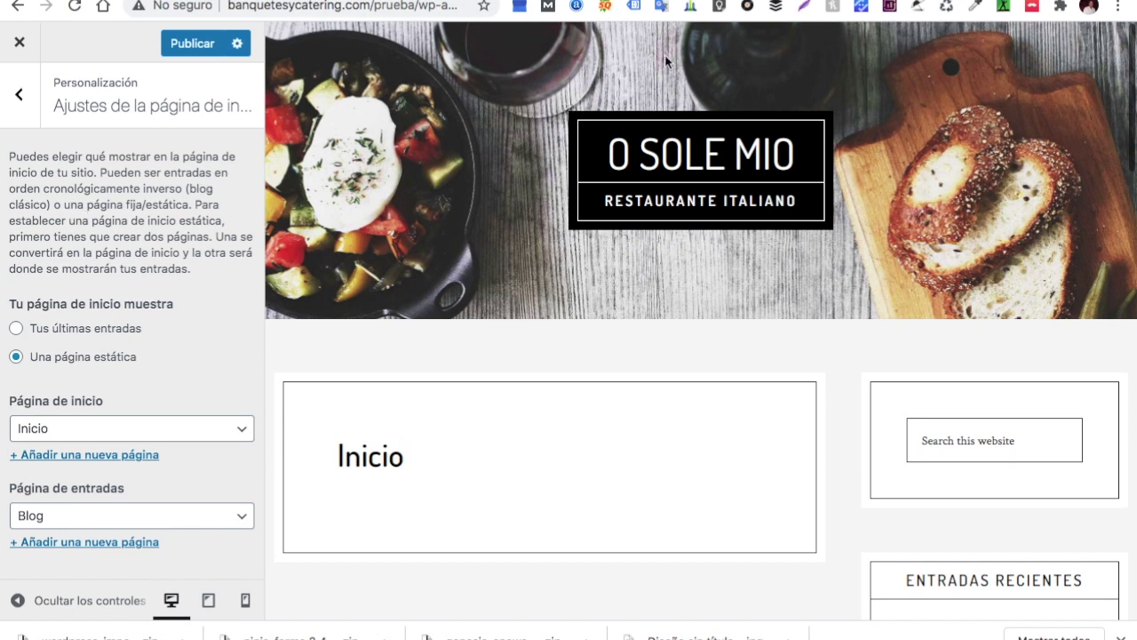
# Search Google for 'cafe pro theme' in a new browser tab
pyautogui.hotkey('ctrl', 't')
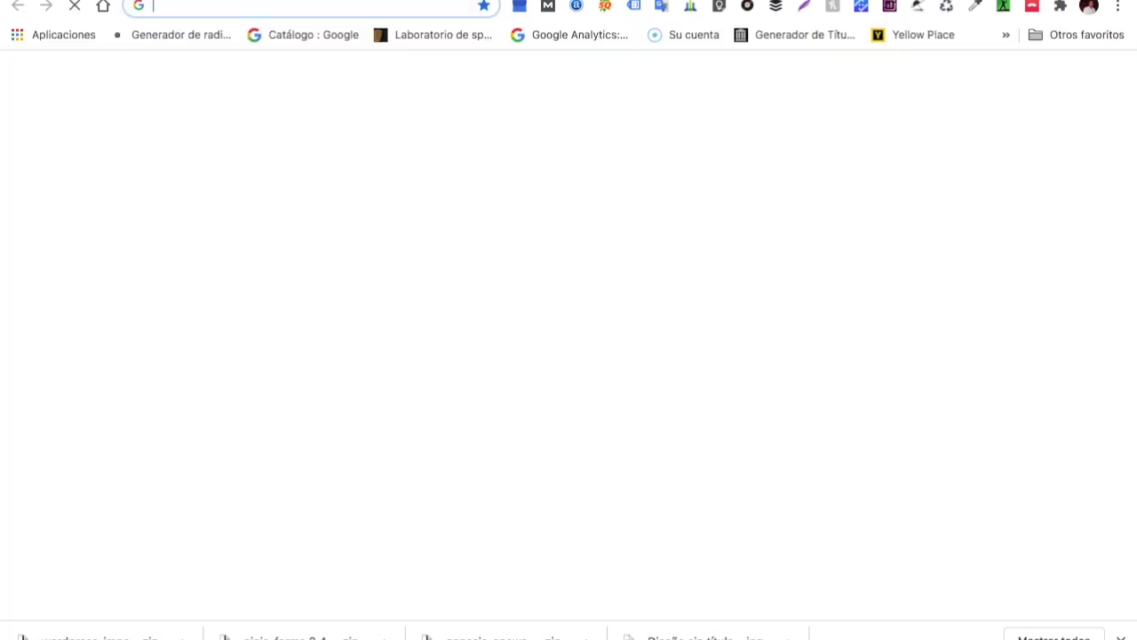
pyautogui.click(399, 11)
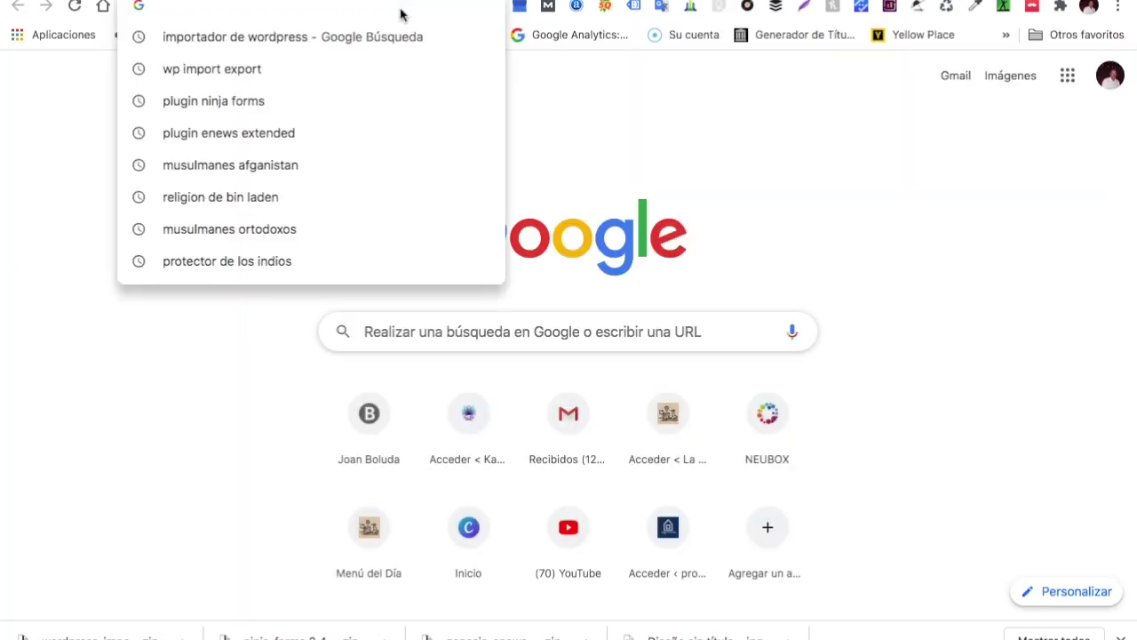
pyautogui.write('ca')
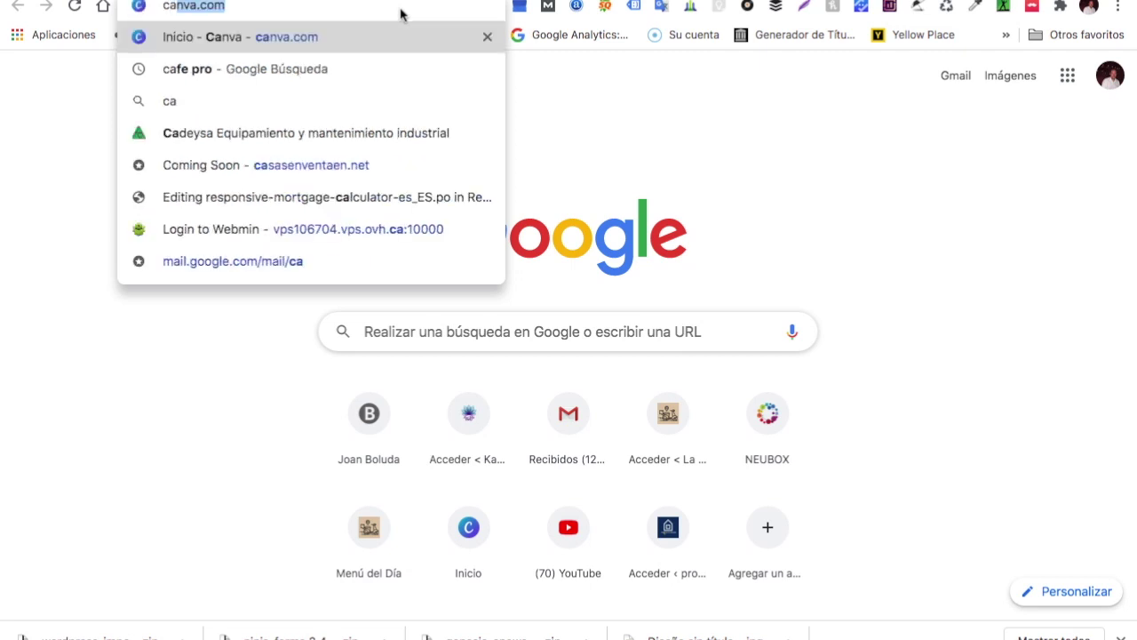
pyautogui.write('f')
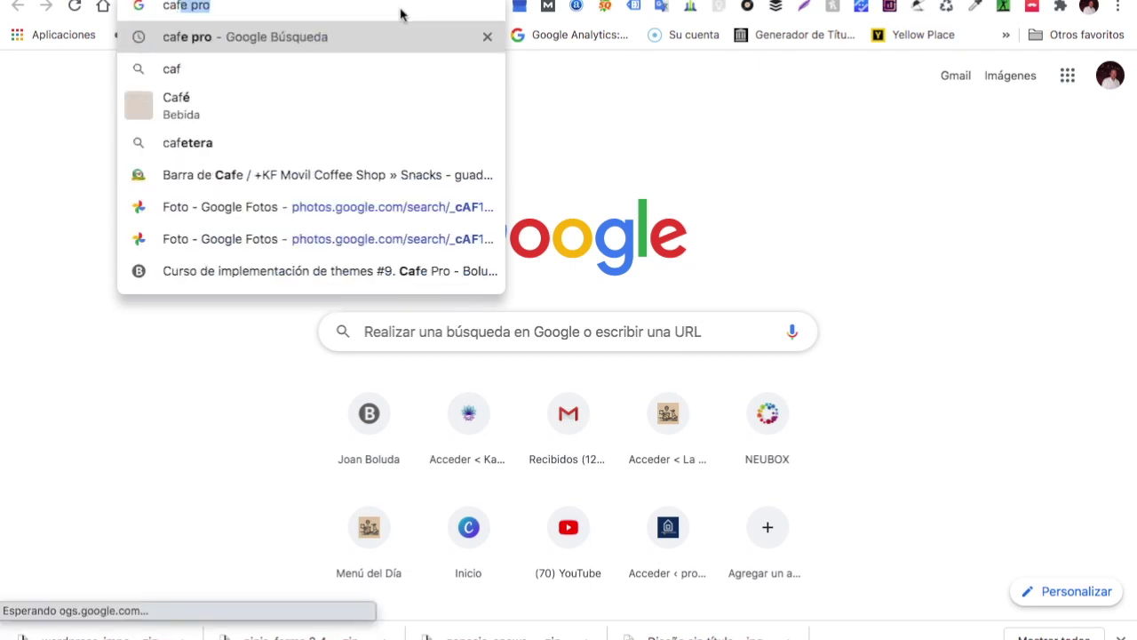
pyautogui.write('e')
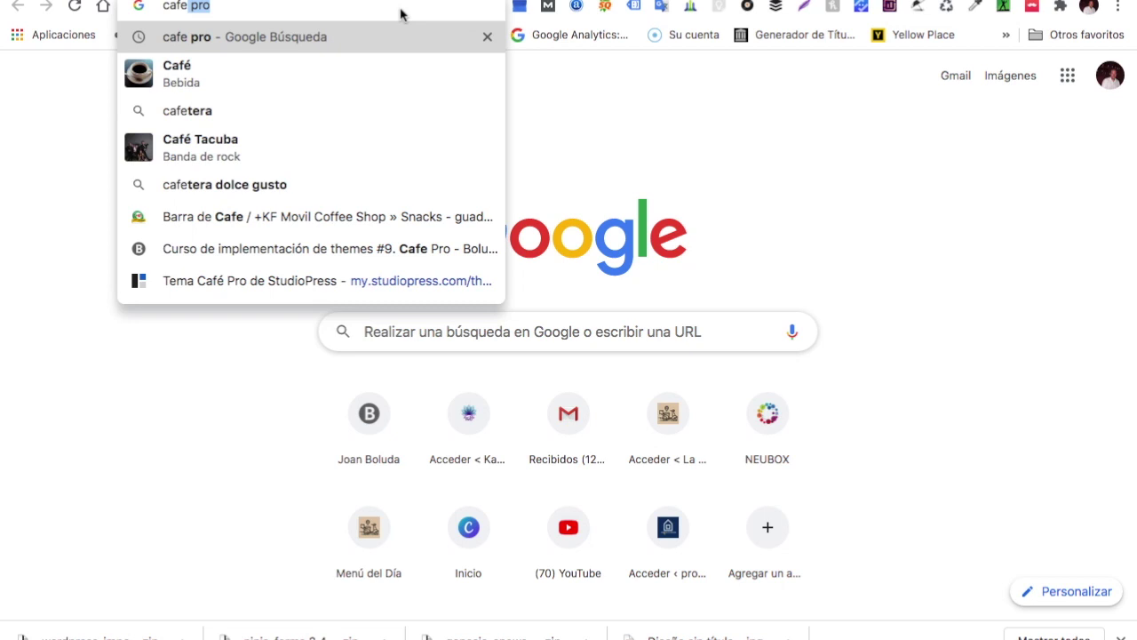
pyautogui.write(' pro ')
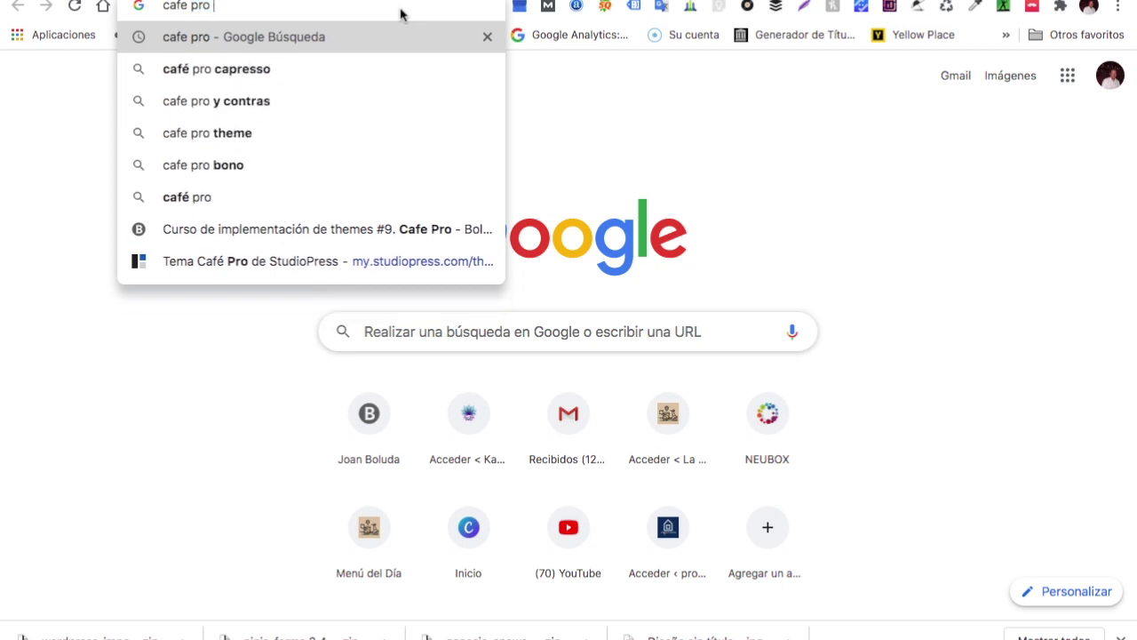
pyautogui.write('theme')
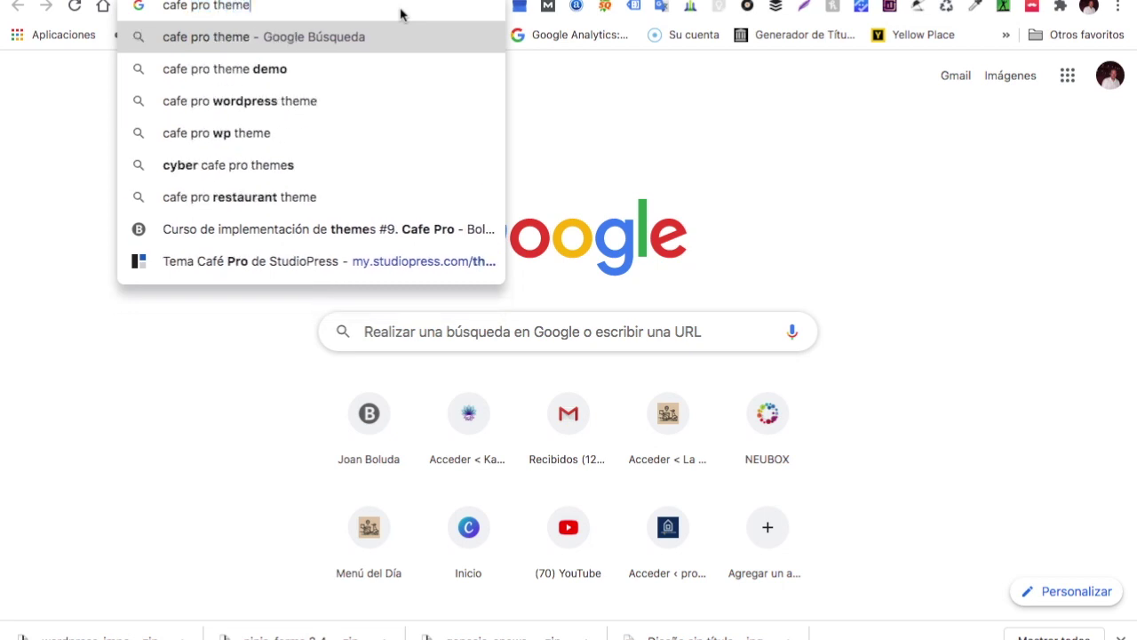
pyautogui.press('Return')
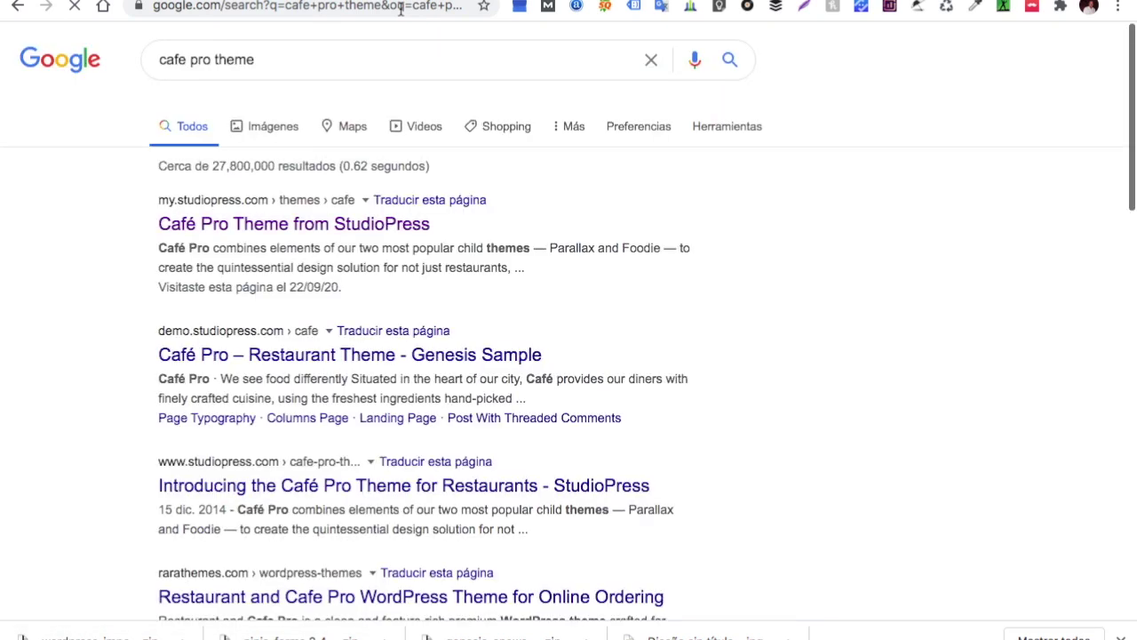
# Open StudioPress's Café Pro Theme page and launch its Live Demo
pyautogui.click(381, 227)
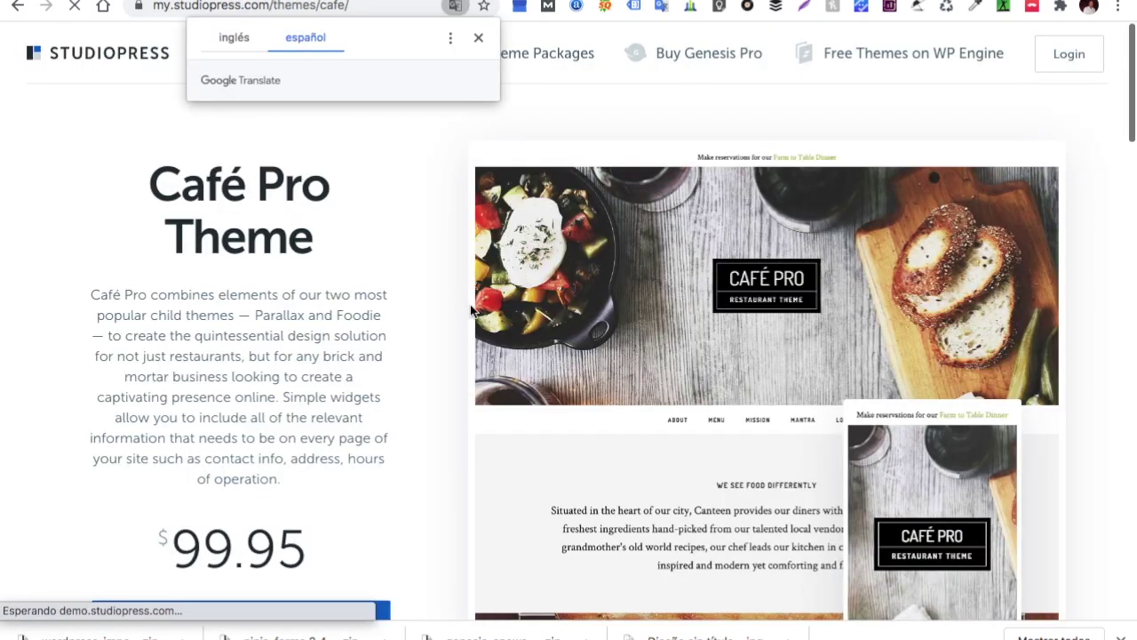
pyautogui.scroll(-5, 424, 350)
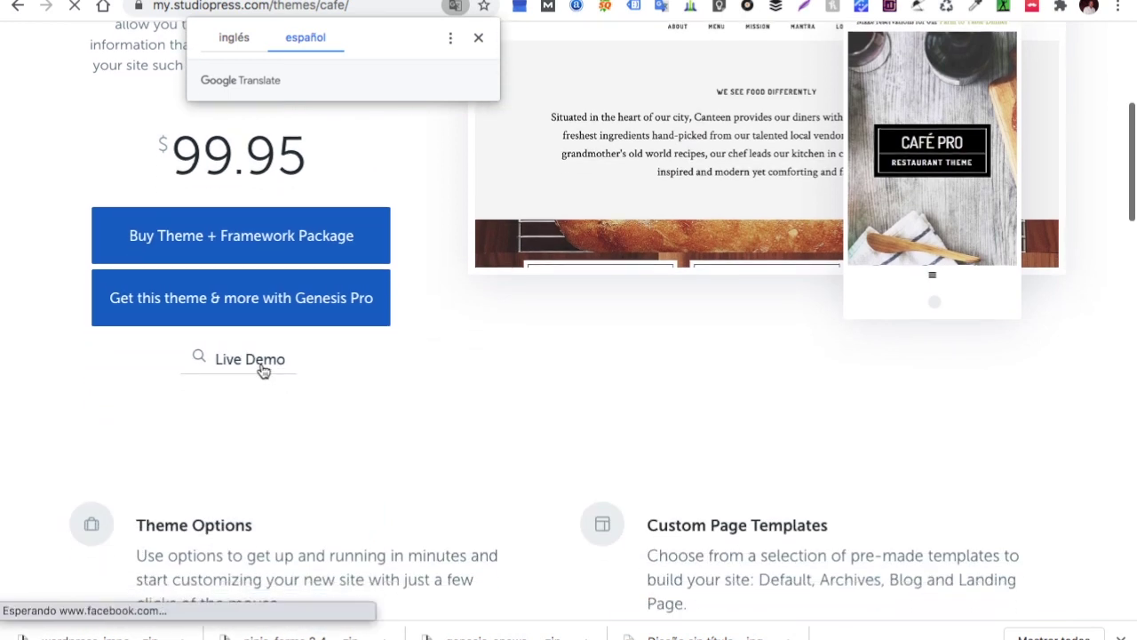
pyautogui.click(262, 368)
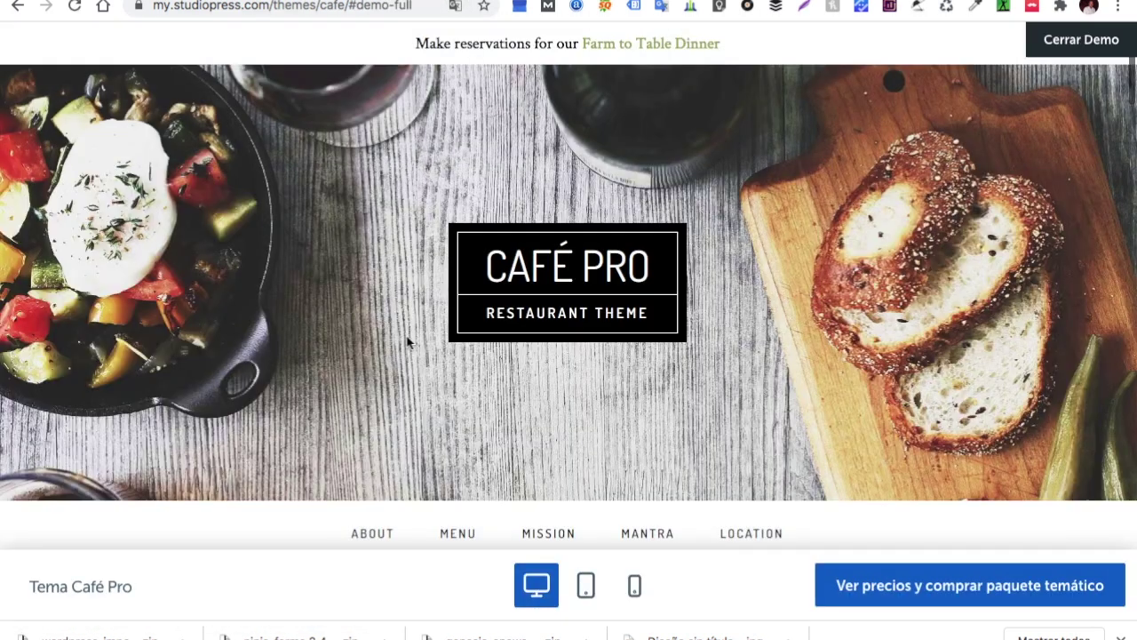
# Scroll through the Café Pro demo sections, then switch back to the O Sole Mio customizer tab
pyautogui.scroll(-3, 407, 340)
pyautogui.scroll(-5, 408, 343)
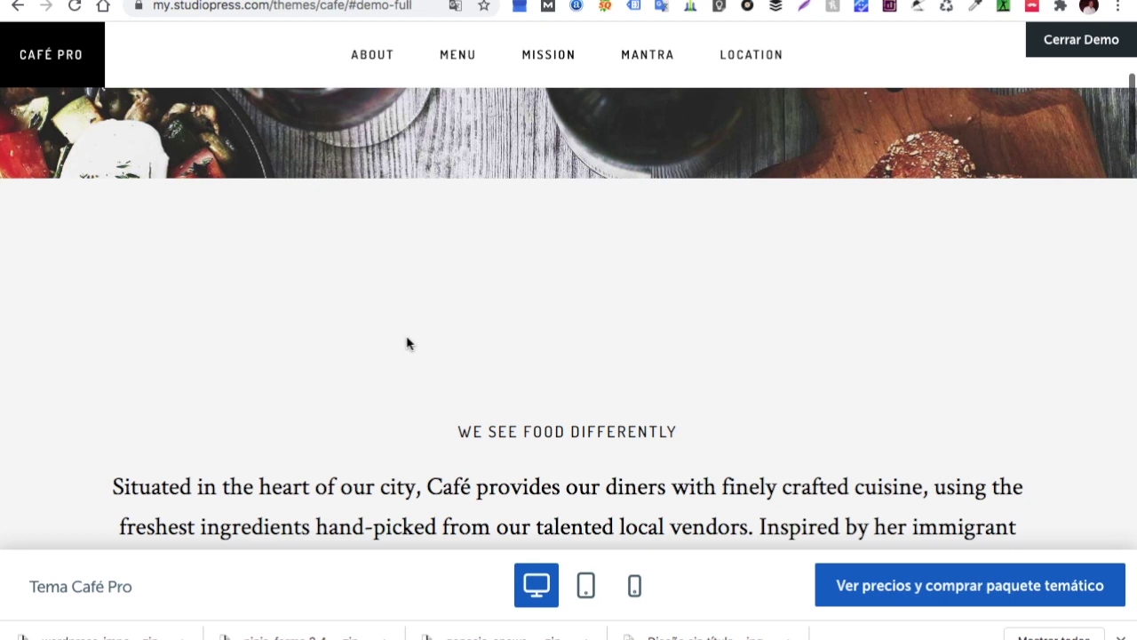
pyautogui.scroll(-2, 407, 339)
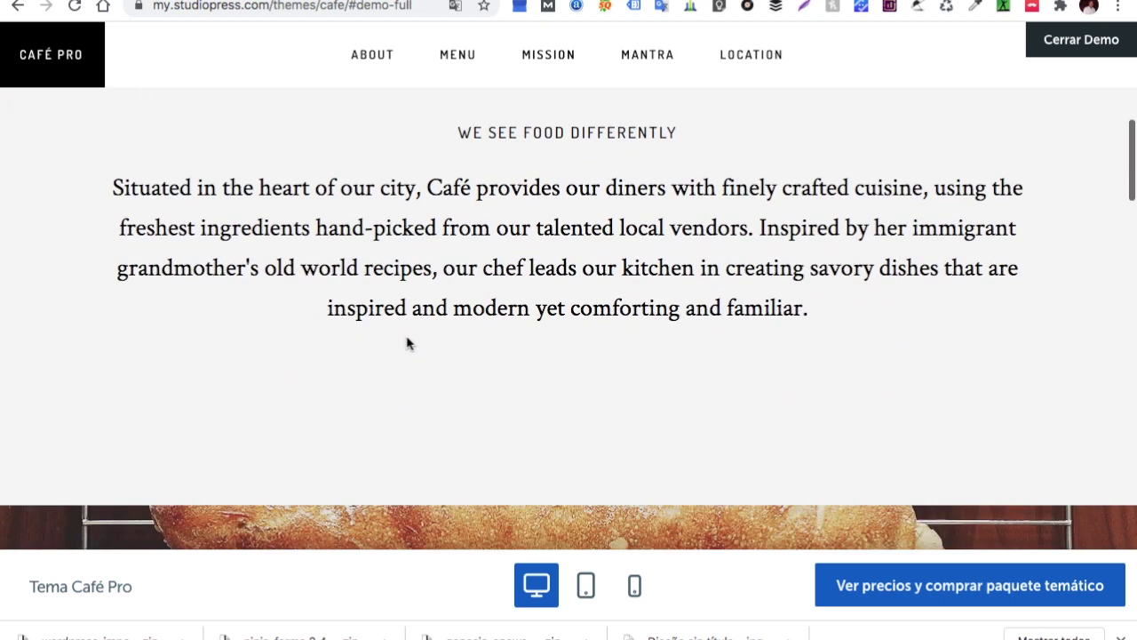
pyautogui.scroll(7, 407, 341)
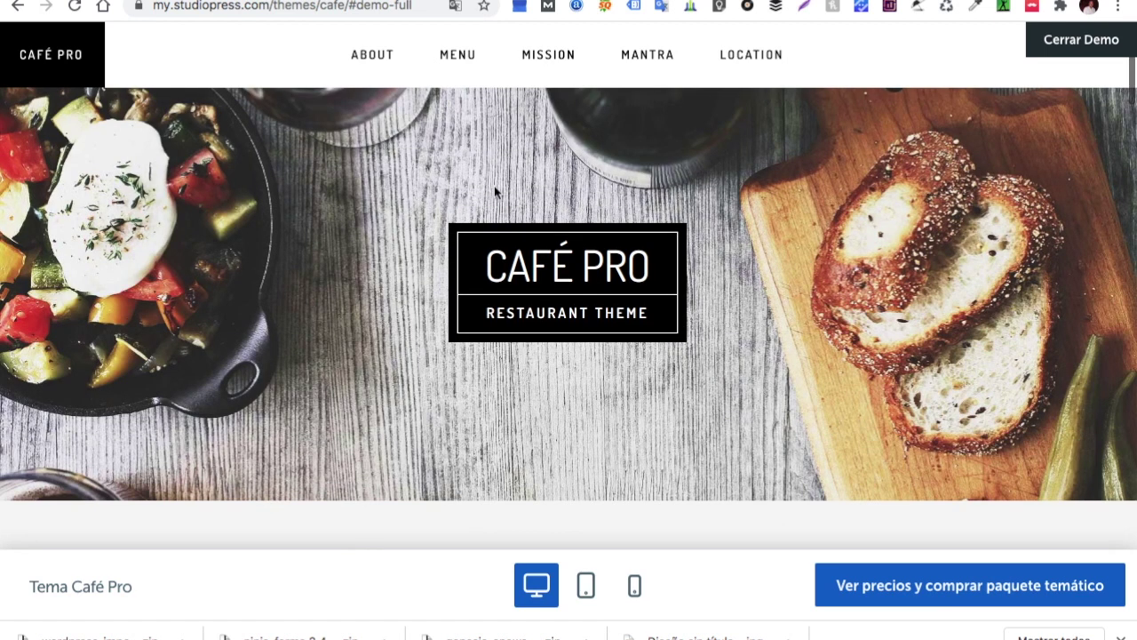
pyautogui.scroll(-10, 560, 320)
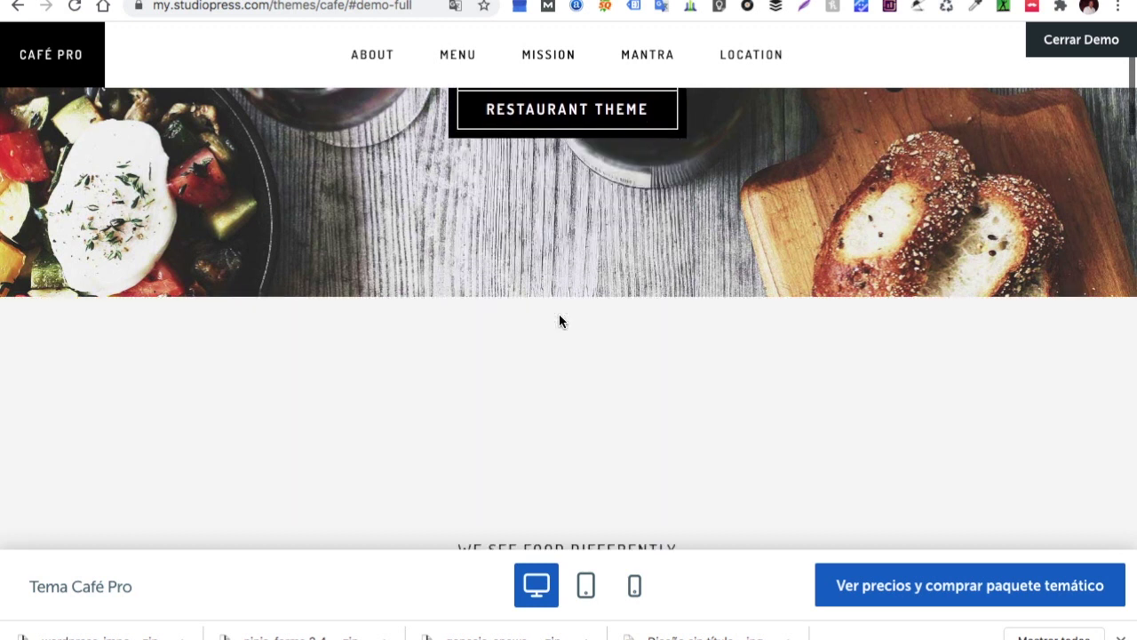
pyautogui.scroll(-1, 559, 320)
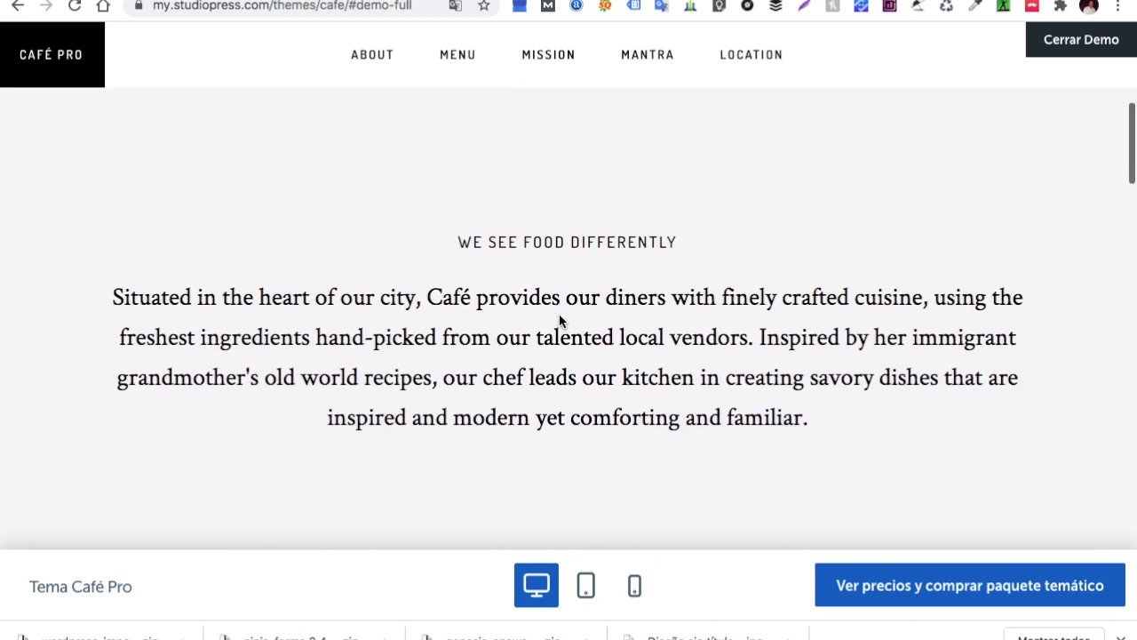
pyautogui.scroll(-5, 560, 318)
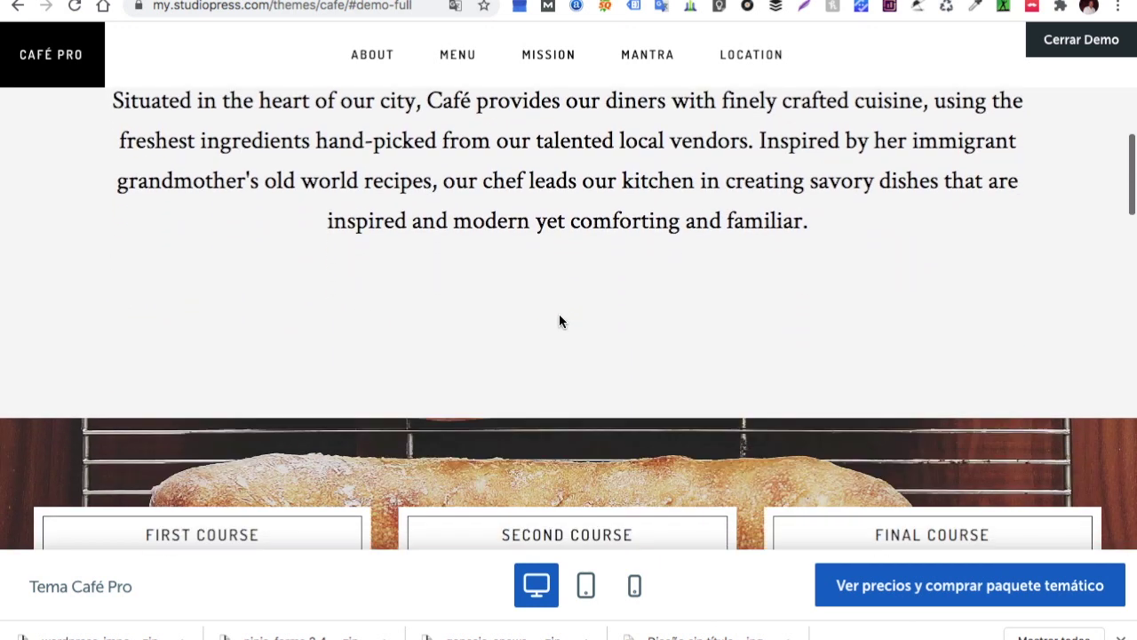
pyautogui.scroll(-2, 559, 320)
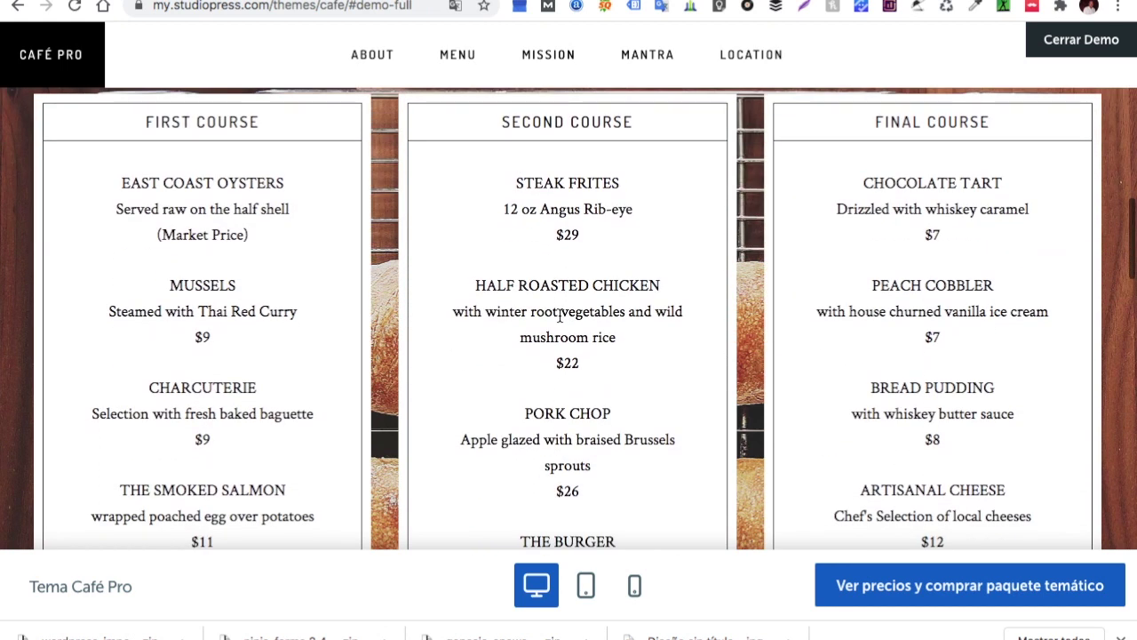
pyautogui.scroll(-1, 559, 320)
pyautogui.scroll(-1, 559, 320)
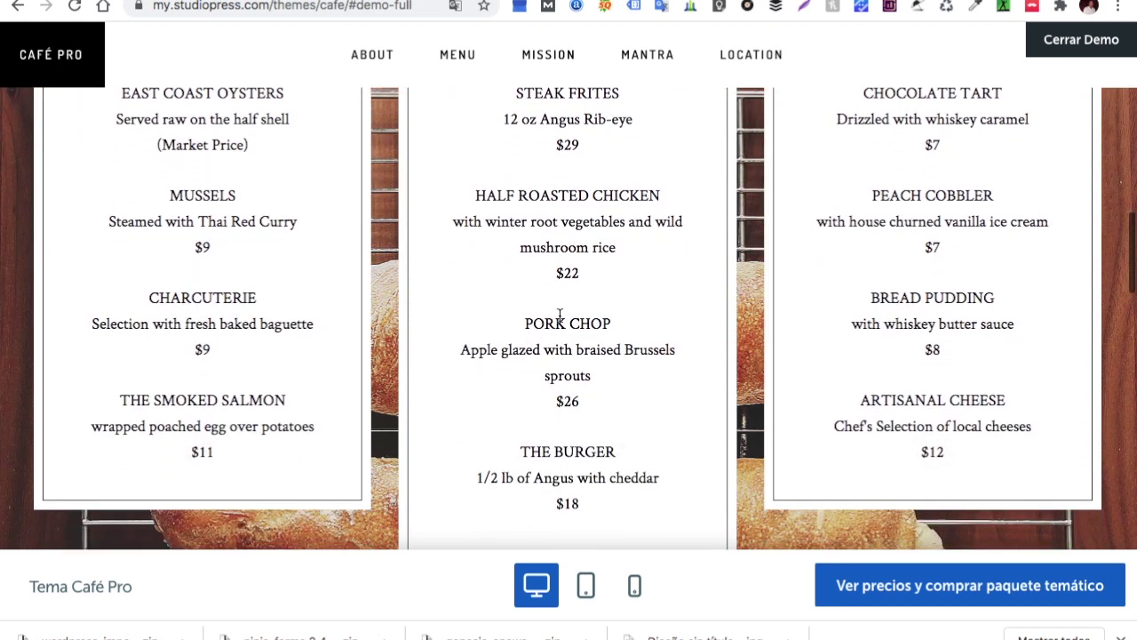
pyautogui.scroll(-6, 559, 316)
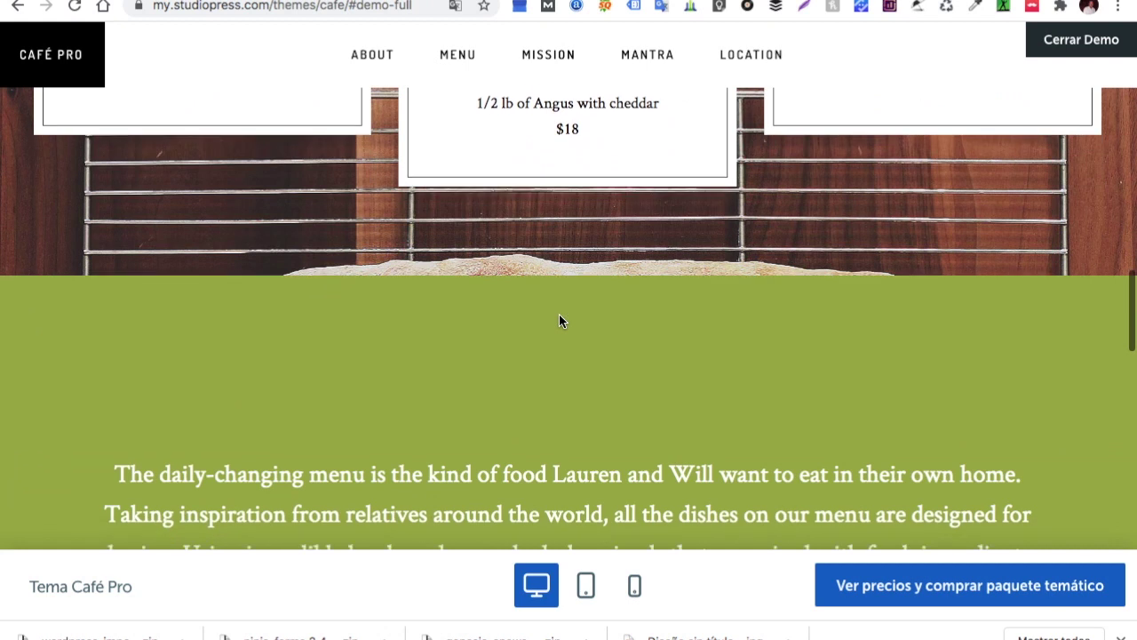
pyautogui.scroll(-4, 559, 319)
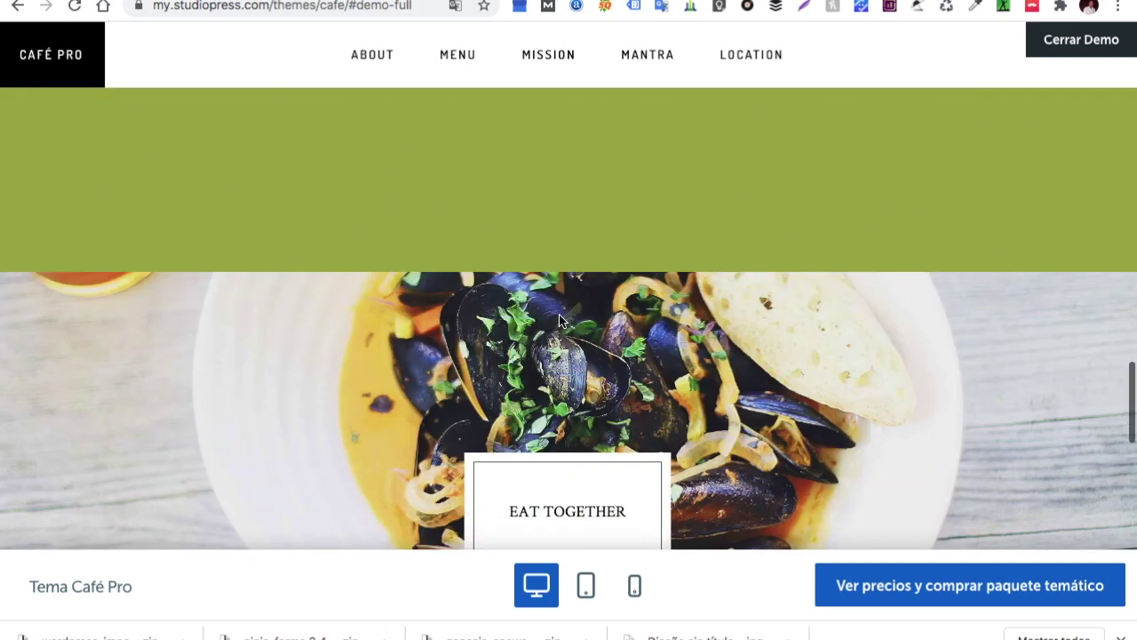
pyautogui.scroll(15, 559, 315)
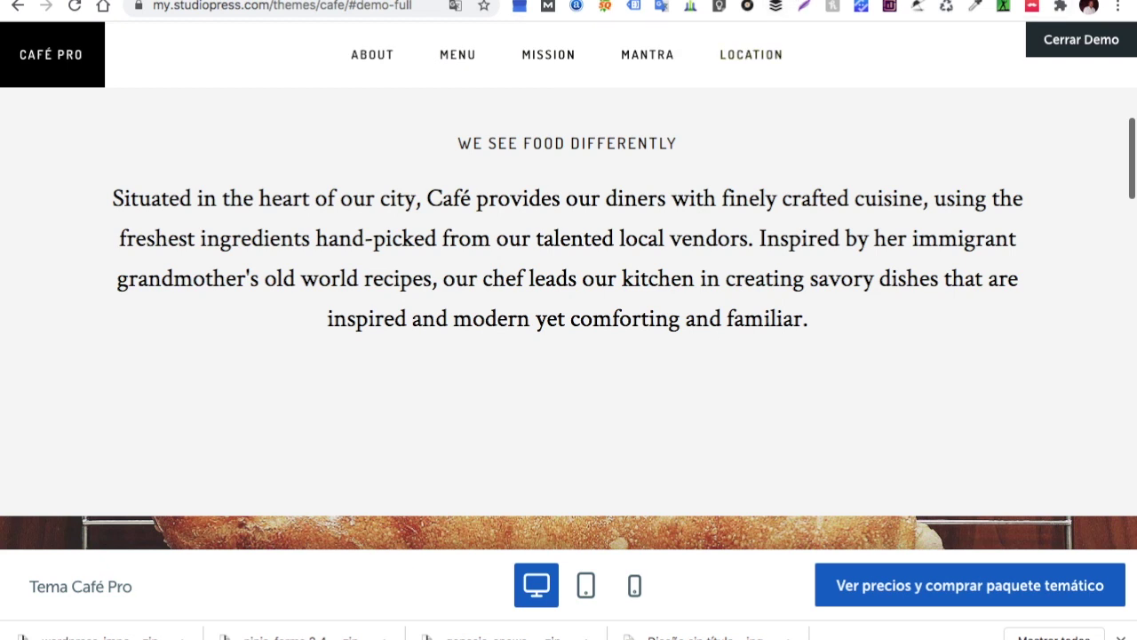
pyautogui.click(790, 2)
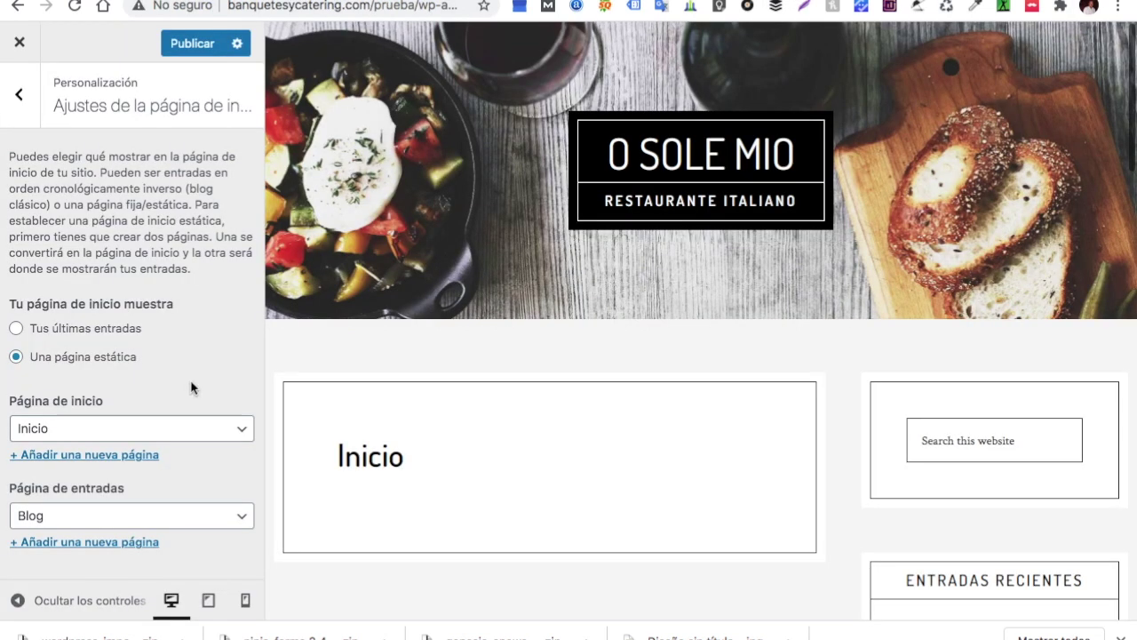
# Publish the Customizer changes, then check the homepage settings and return to the main menu
pyautogui.click(197, 46)
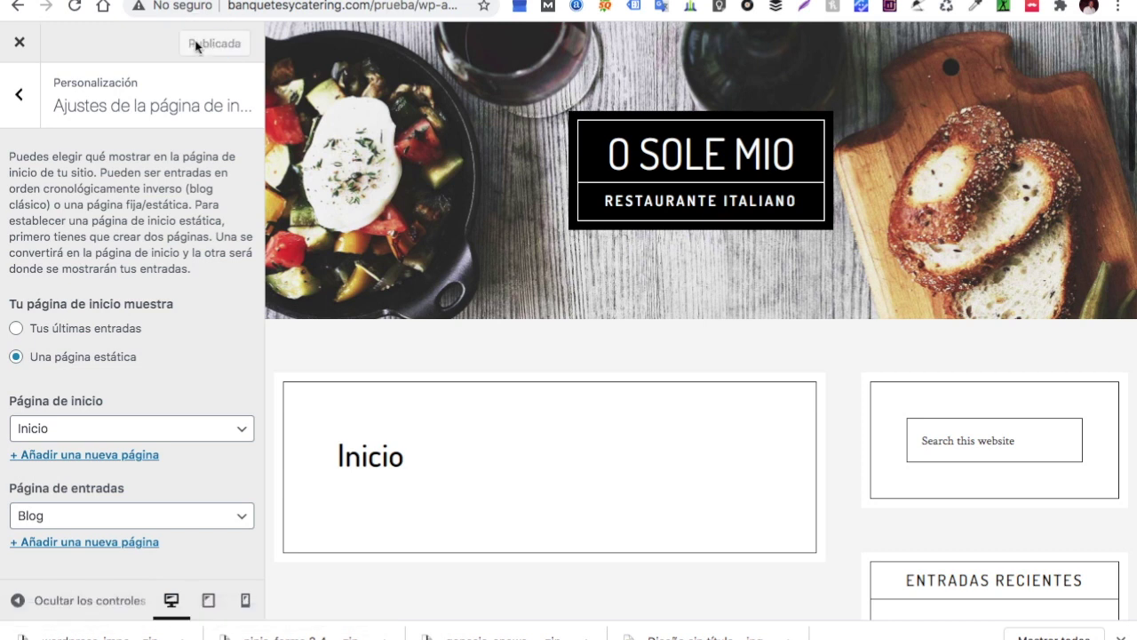
pyautogui.click(19, 98)
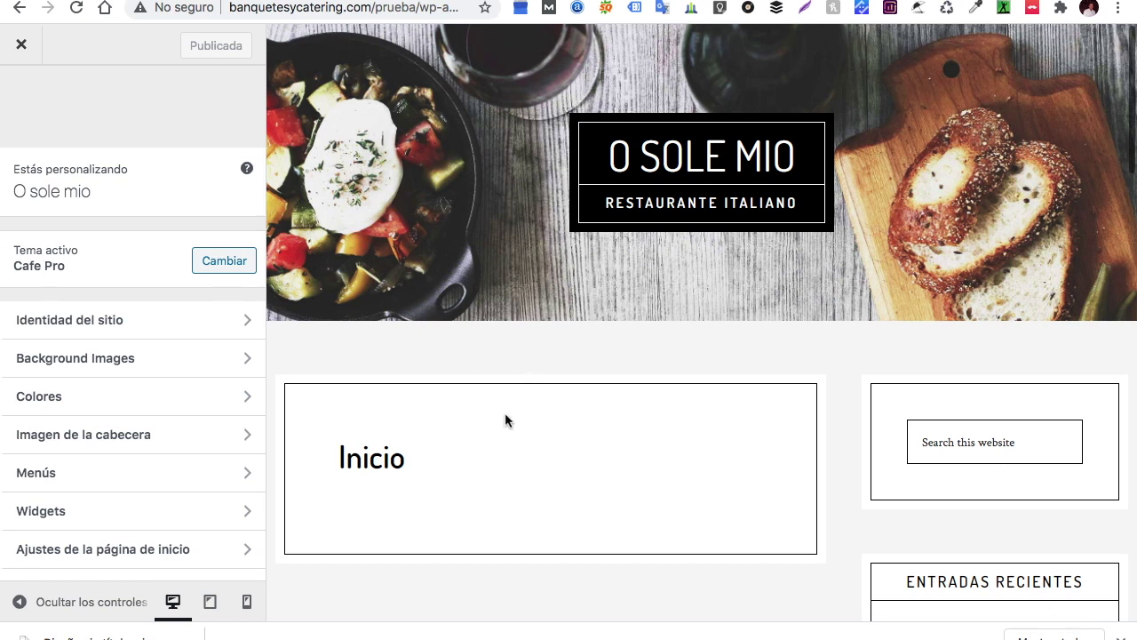
pyautogui.scroll(-2, 112, 436)
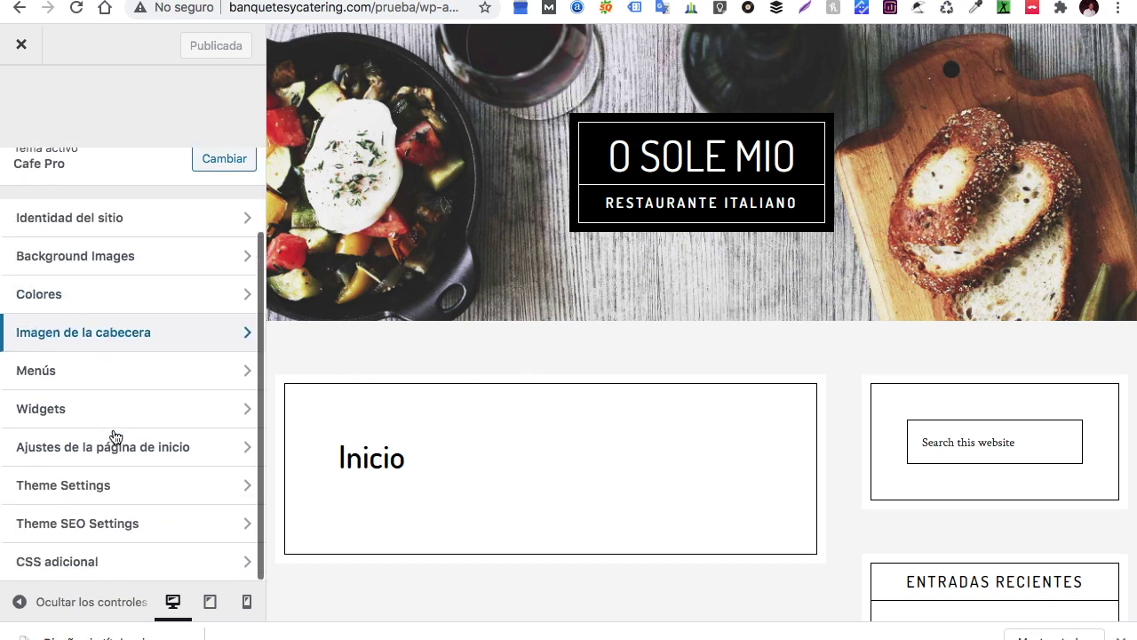
pyautogui.click(105, 453)
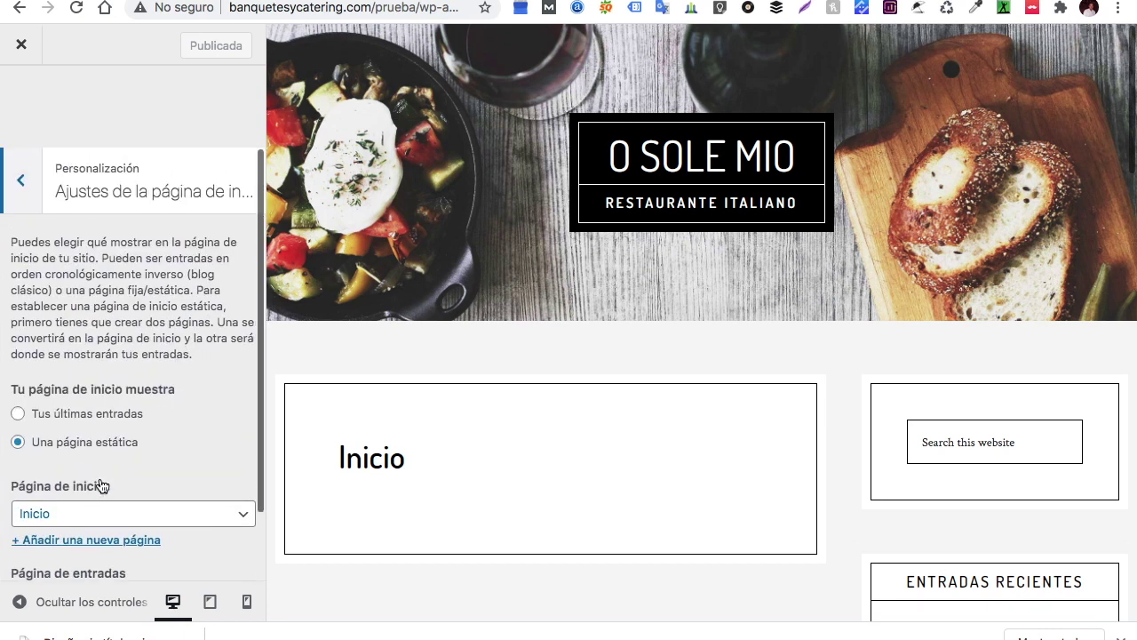
pyautogui.click(21, 180)
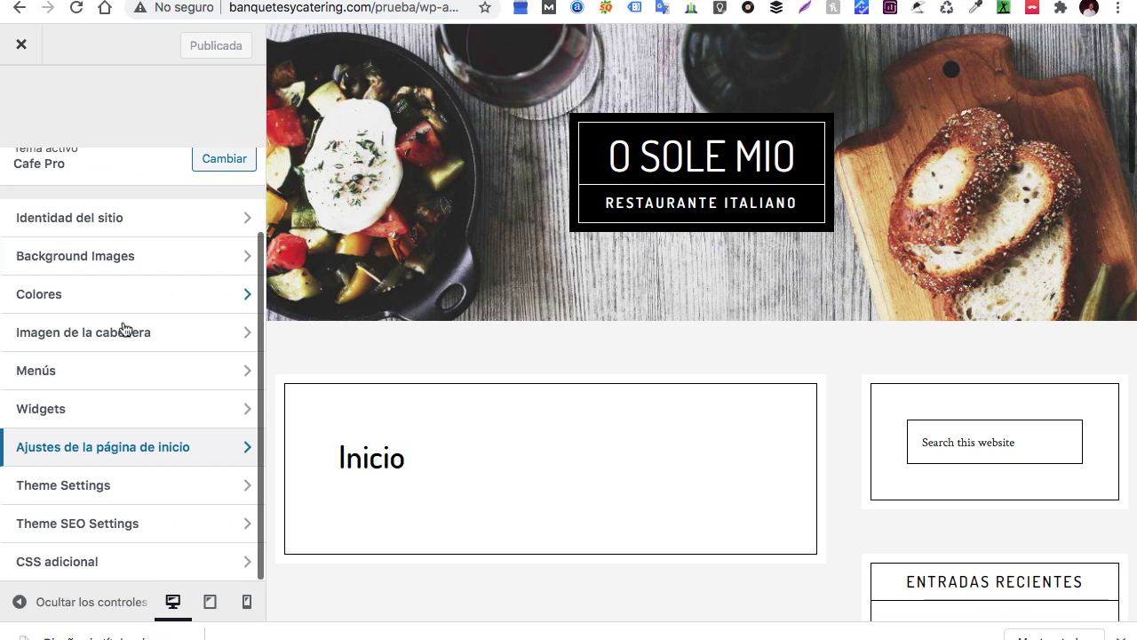
# In Site Identity, change the tagline from 'Restaurante Italiano' to 'Fonda Italiana'
pyautogui.click(151, 325)
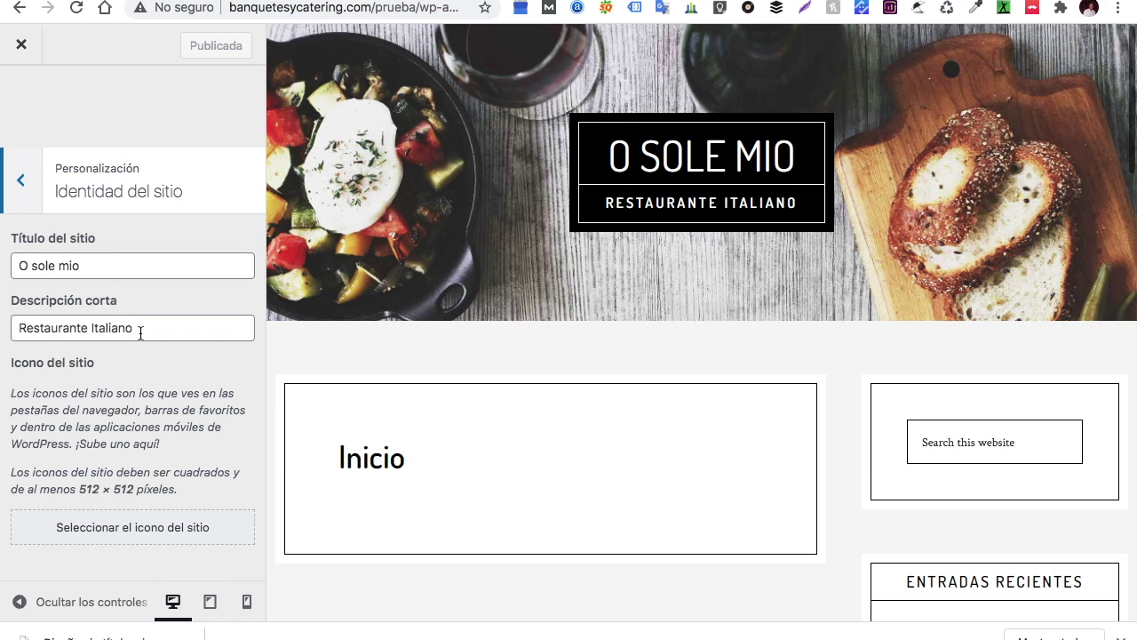
pyautogui.click(94, 328)
pyautogui.press('BackSpace')
pyautogui.press('BackSpace')
pyautogui.press('BackSpace')
pyautogui.press('BackSpace')
pyautogui.press('BackSpace')
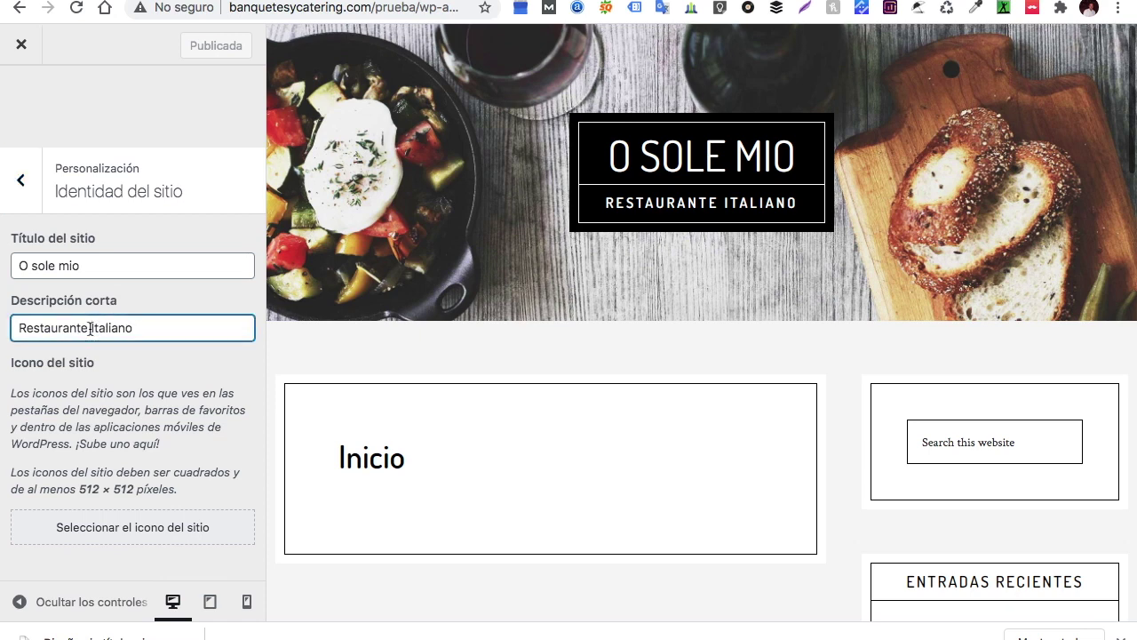
pyautogui.press('BackSpace')
pyautogui.press('BackSpace')
pyautogui.press('BackSpace')
pyautogui.press('BackSpace')
pyautogui.press('BackSpace')
pyautogui.press('BackSpace')
pyautogui.press('BackSpace')
pyautogui.write('Fonda')
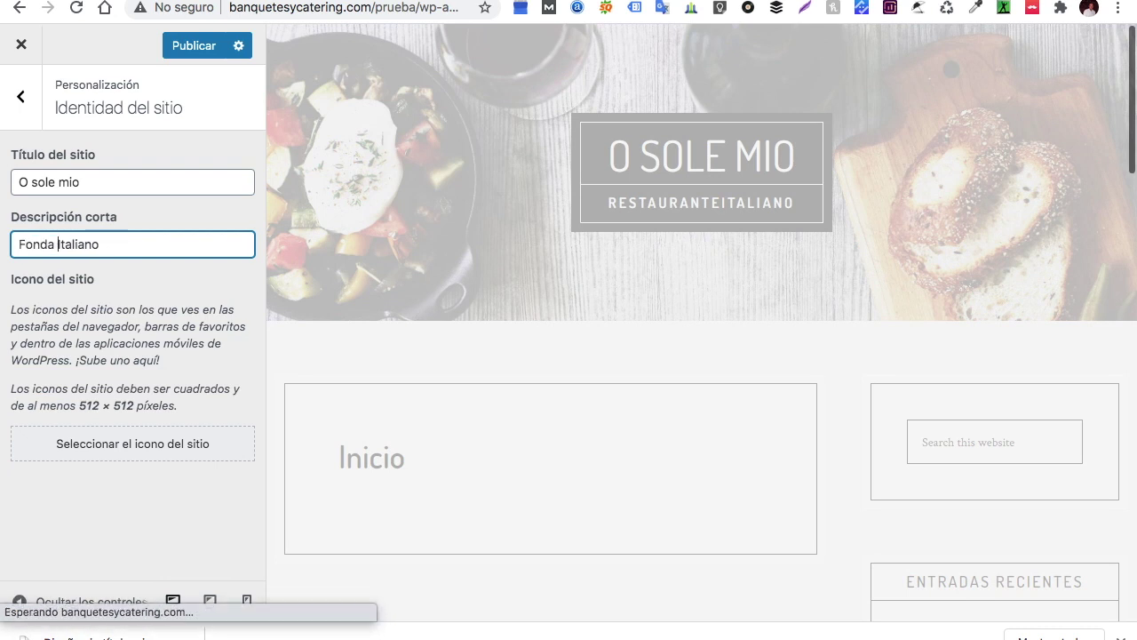
pyautogui.click(102, 244)
pyautogui.press('BackSpace')
pyautogui.write('a')
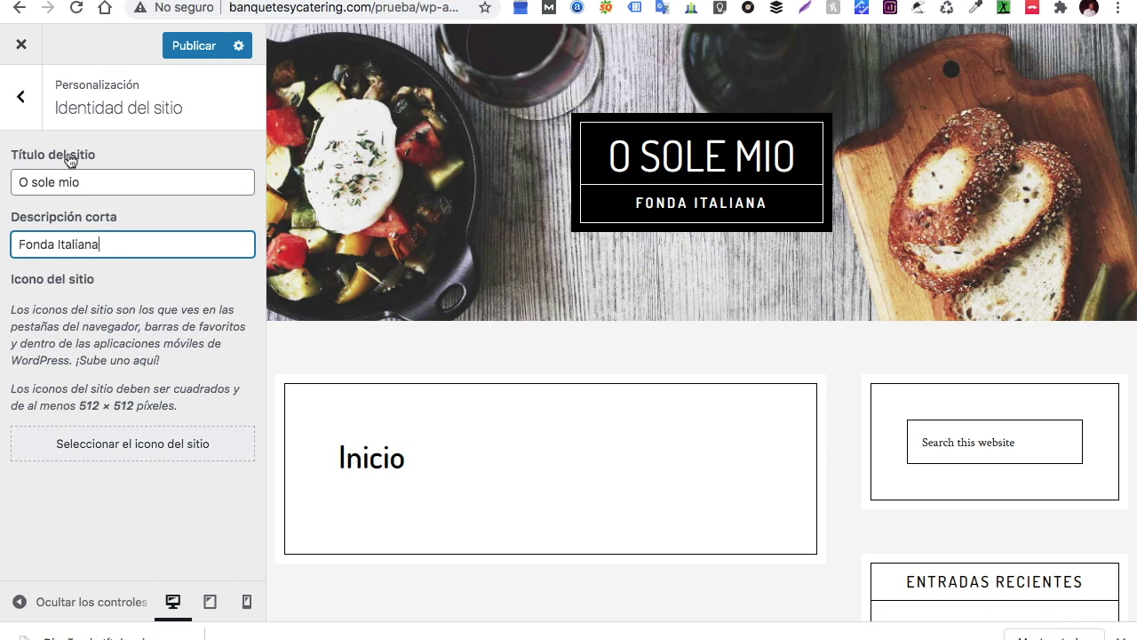
pyautogui.click(27, 105)
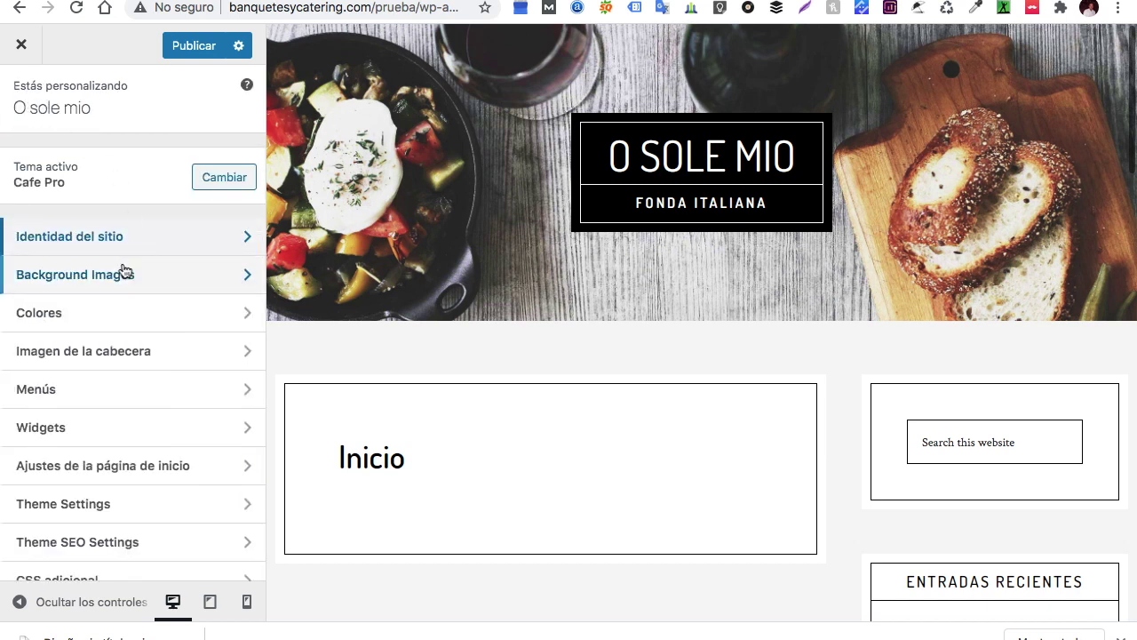
# Upload the pizza and pasta photo as the new header background image
pyautogui.click(107, 282)
pyautogui.scroll(-3, 189, 354)
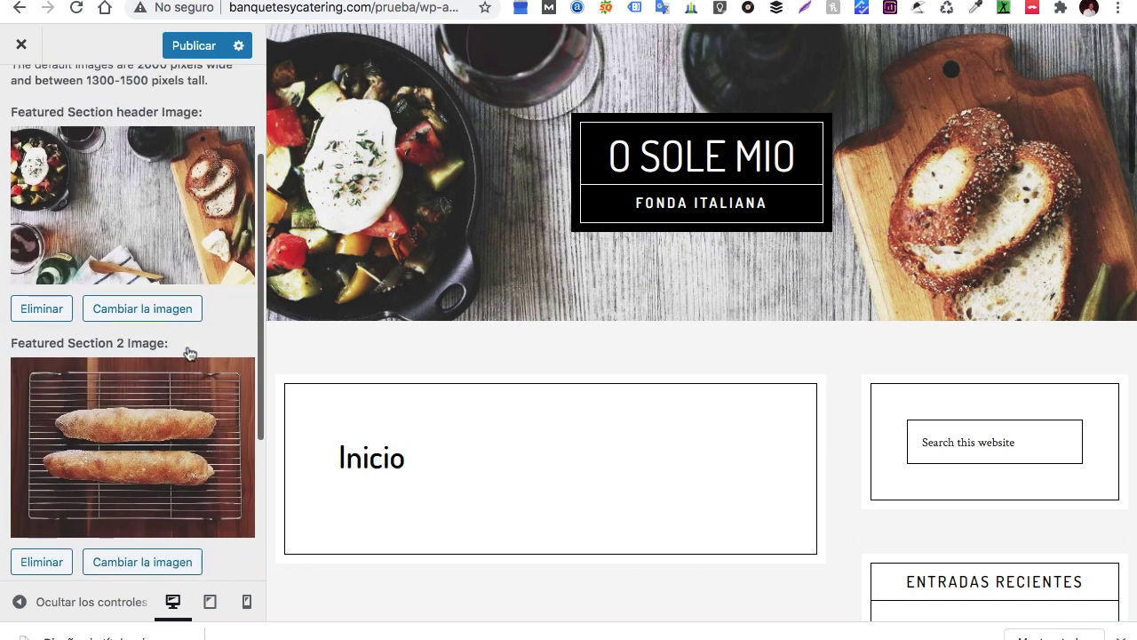
pyautogui.click(174, 317)
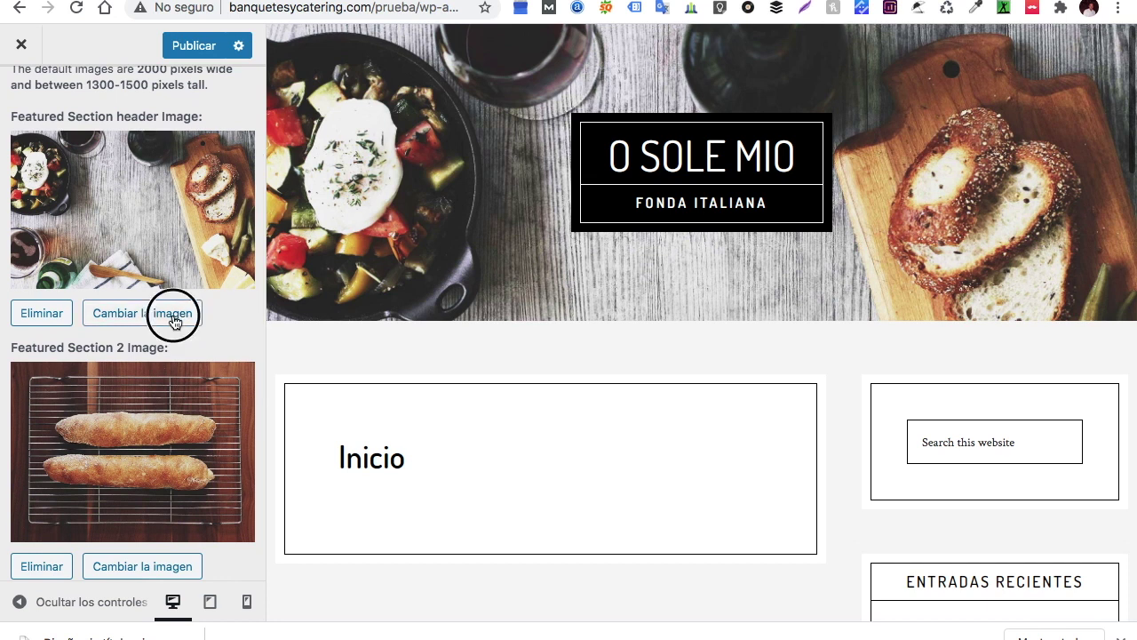
pyautogui.moveTo(89, 633); pyautogui.dragTo(601, 280)
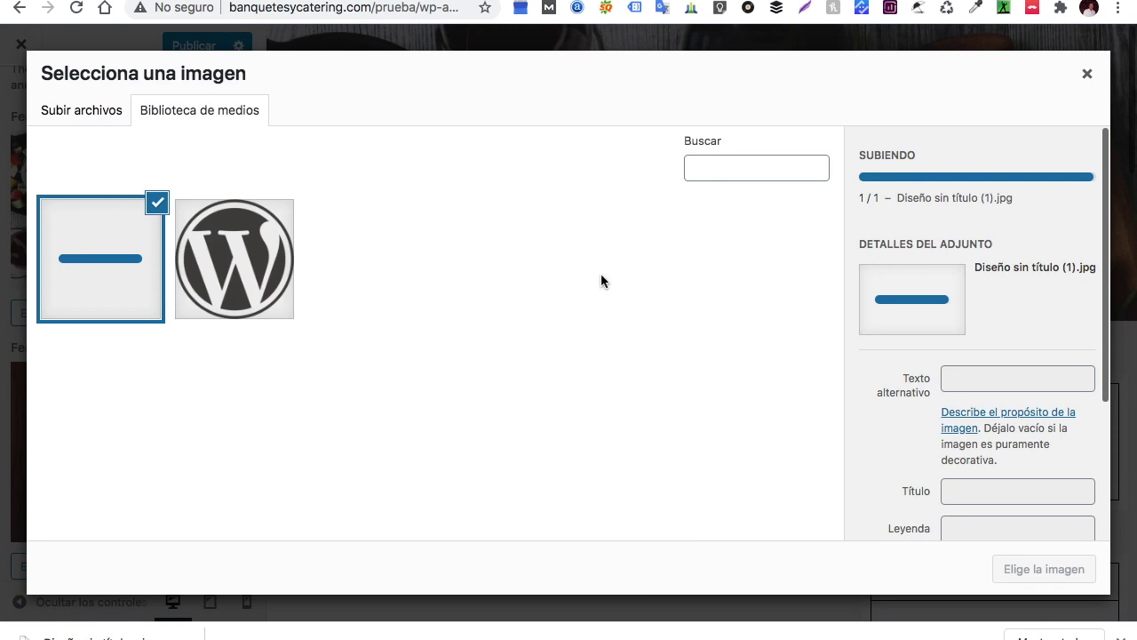
# Give the photo alt text 'fonda italiana o sole mio' and title 'o sole mio', and apply it
pyautogui.click(977, 388)
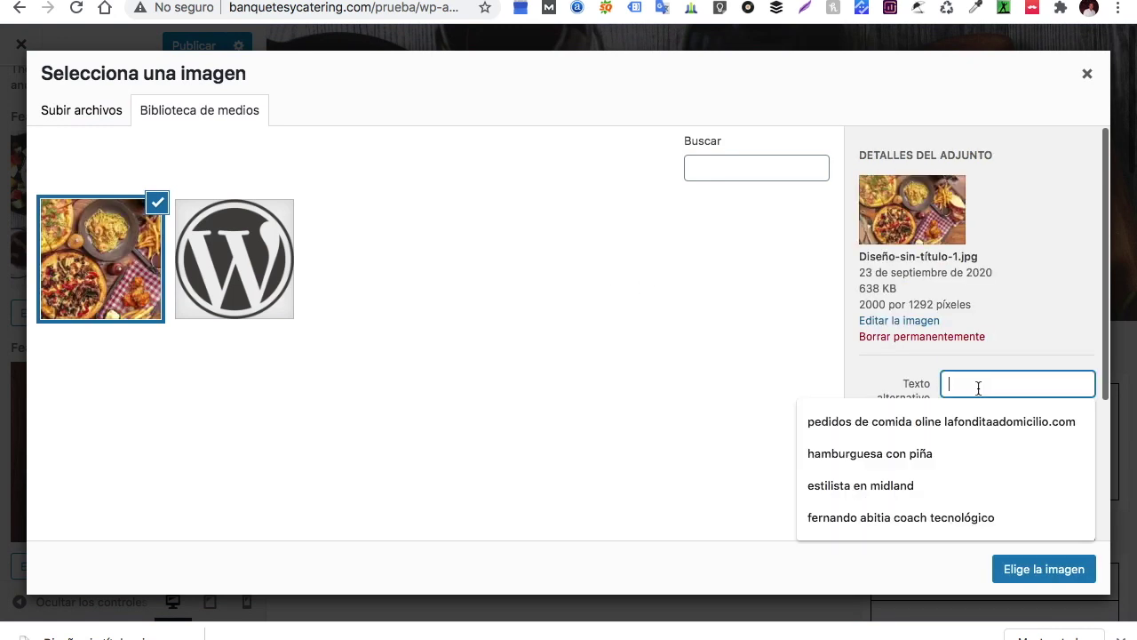
pyautogui.write('fonda italiana o sole')
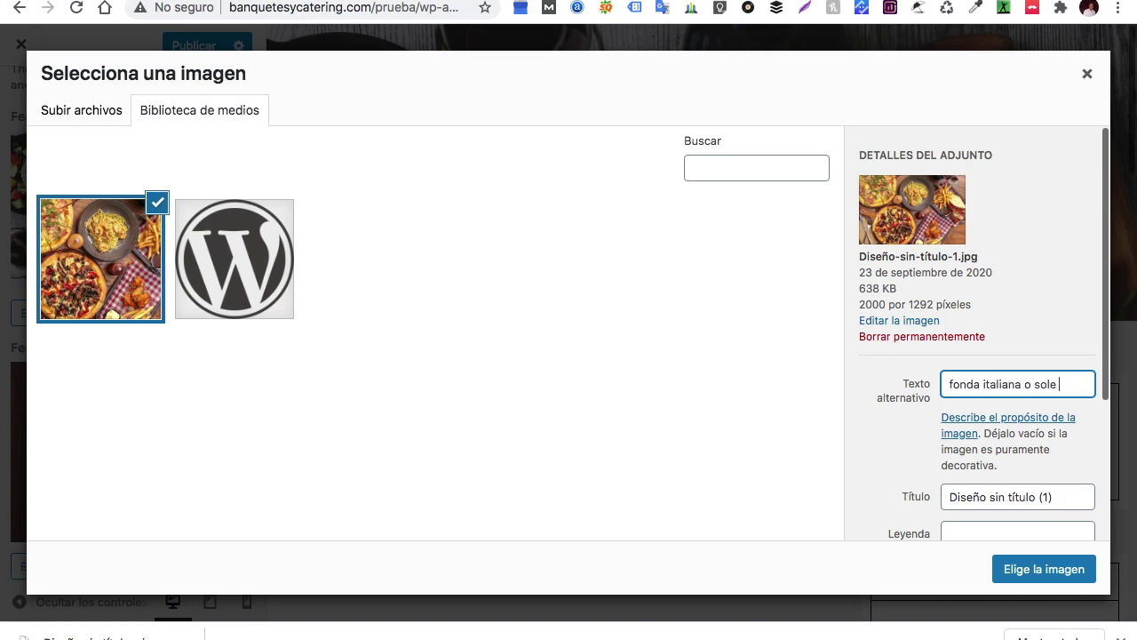
pyautogui.moveTo(1083, 497); pyautogui.dragTo(915, 492)
pyautogui.press('BackSpace')
pyautogui.write('o sole mio')
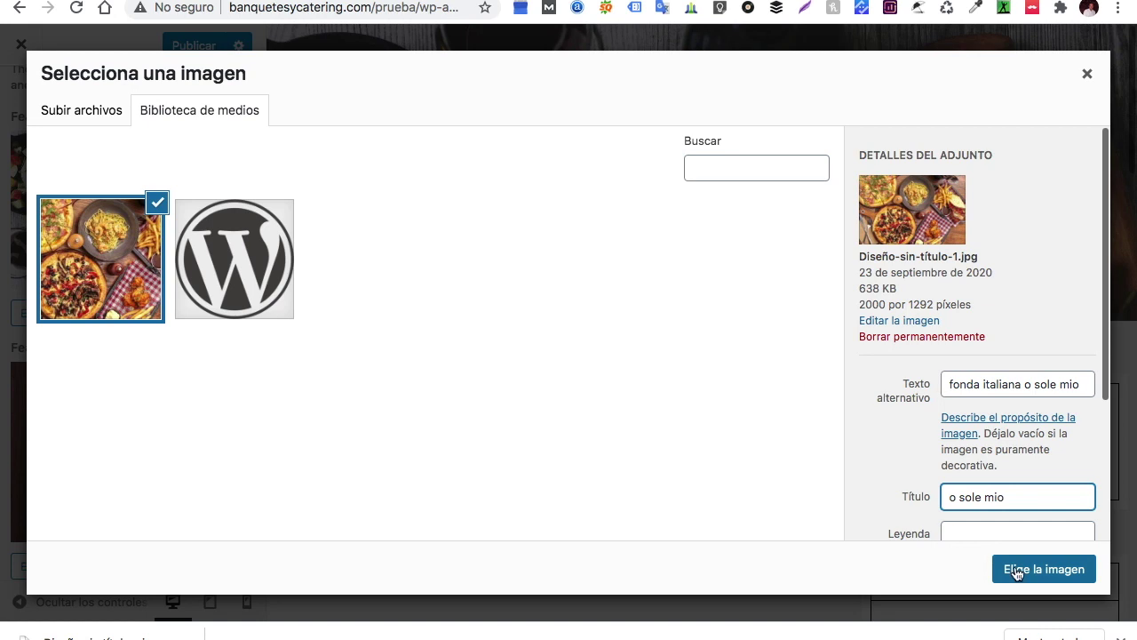
pyautogui.click(1013, 568)
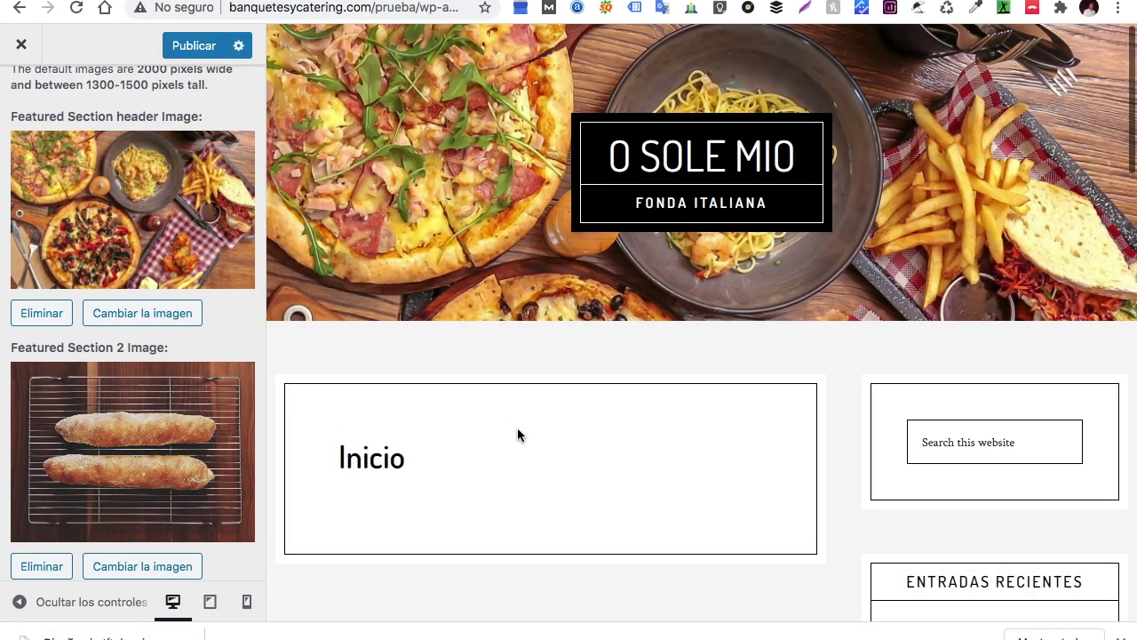
pyautogui.scroll(-1, 127, 411)
pyautogui.scroll(3, 126, 410)
pyautogui.scroll(-5, 126, 410)
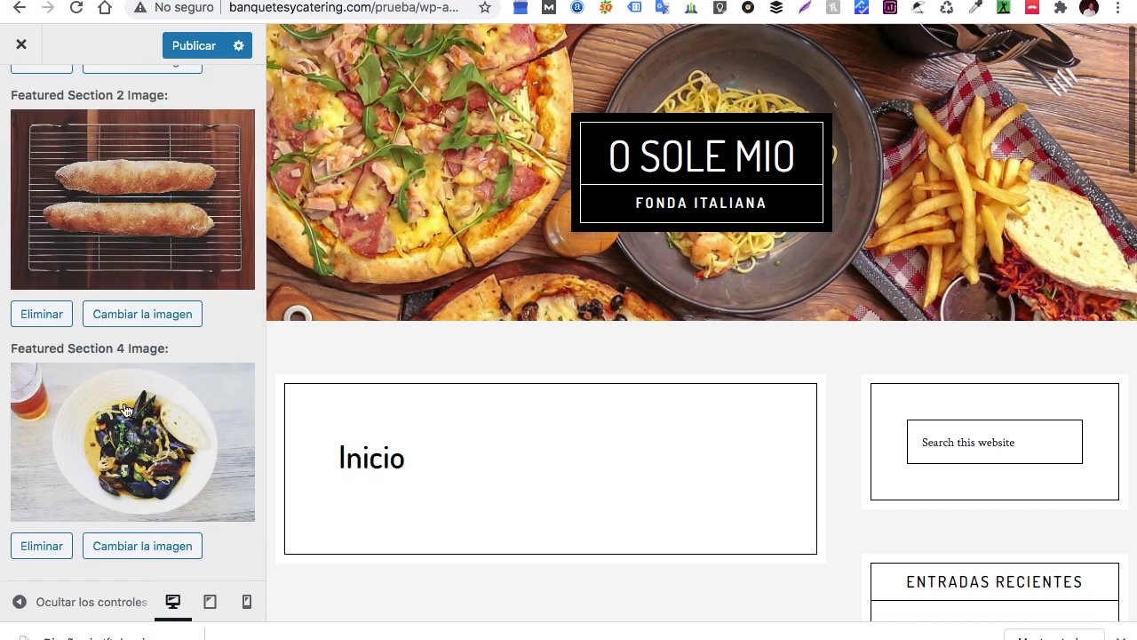
pyautogui.scroll(5, 223, 260)
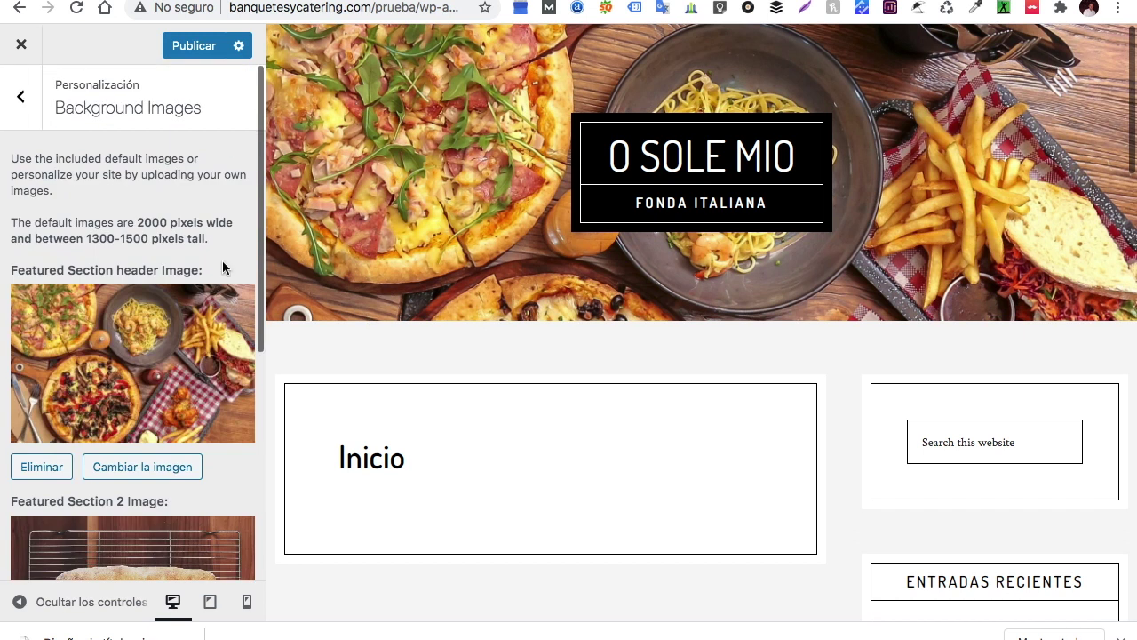
# Review the Colores and Imagen de la cabecera settings without changes, returning to the main list
pyautogui.click(20, 97)
pyautogui.click(142, 322)
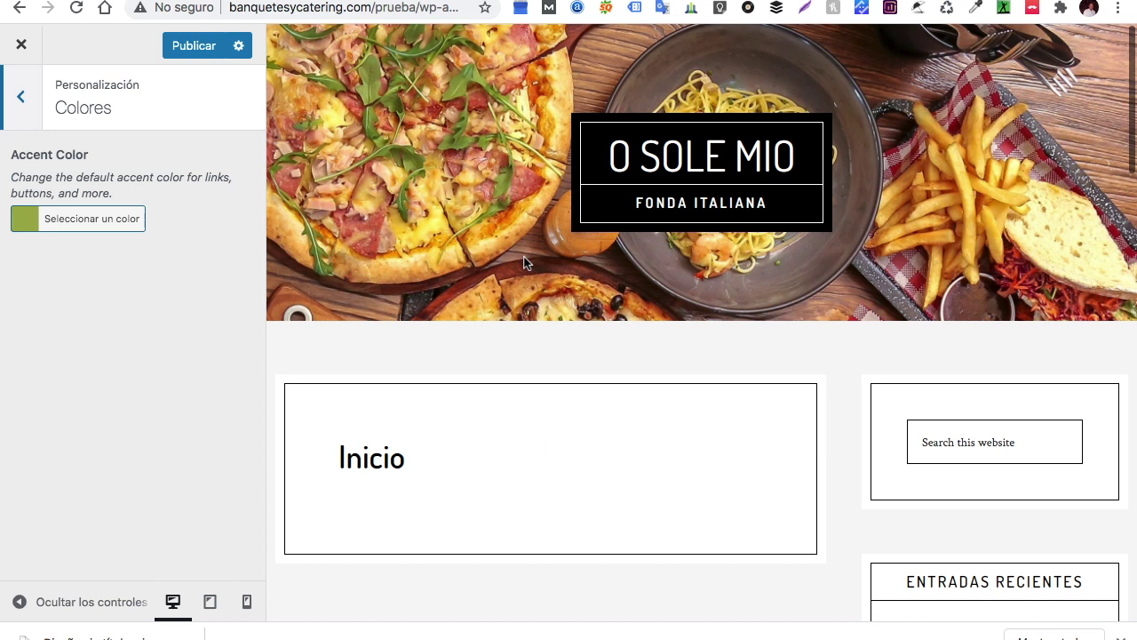
pyautogui.scroll(-15, 524, 259)
pyautogui.scroll(1, 523, 262)
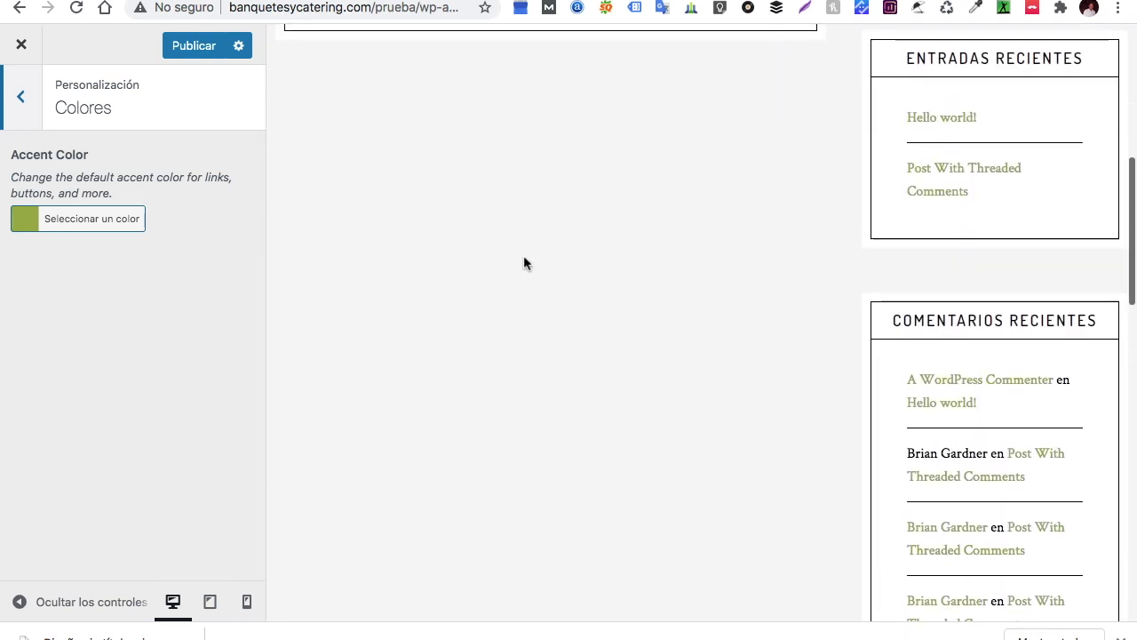
pyautogui.scroll(6, 714, 262)
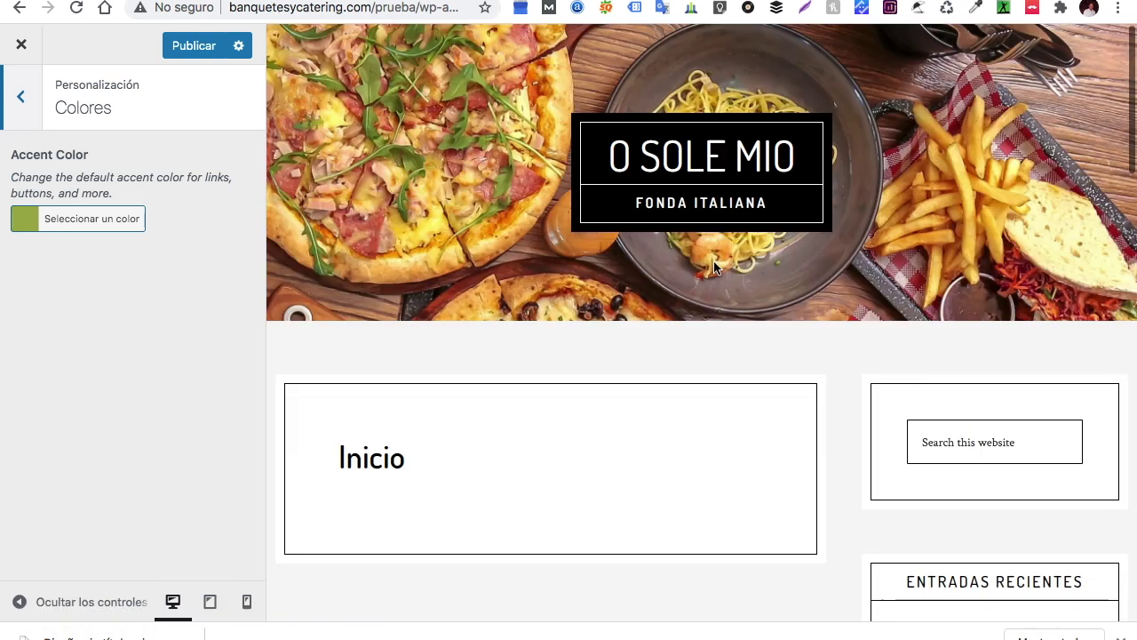
pyautogui.scroll(-8, 714, 261)
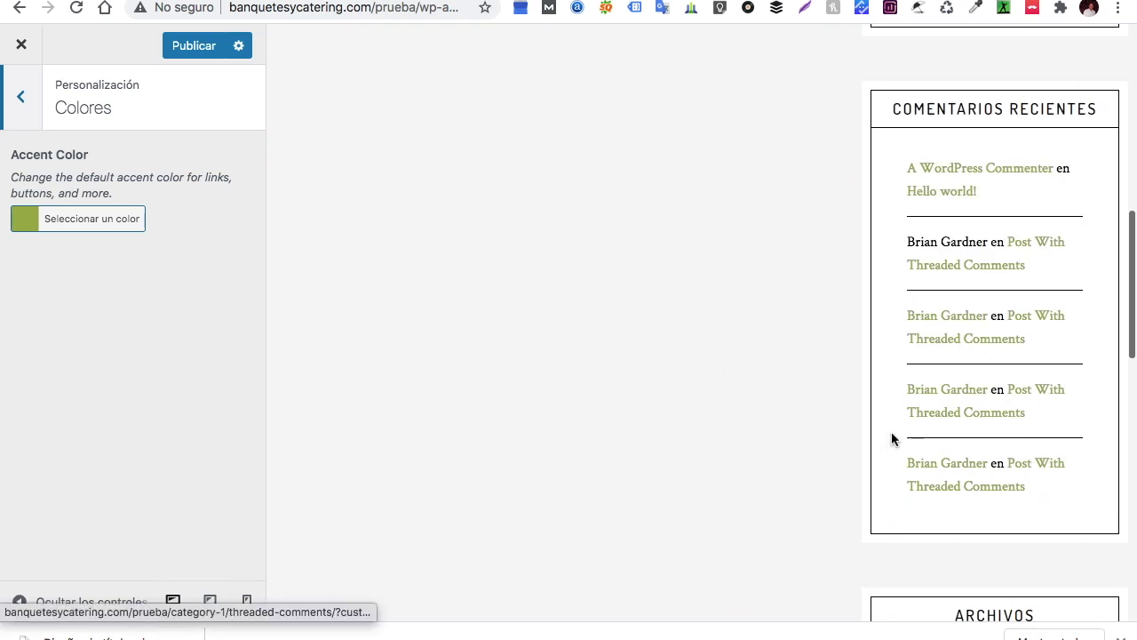
pyautogui.click(19, 102)
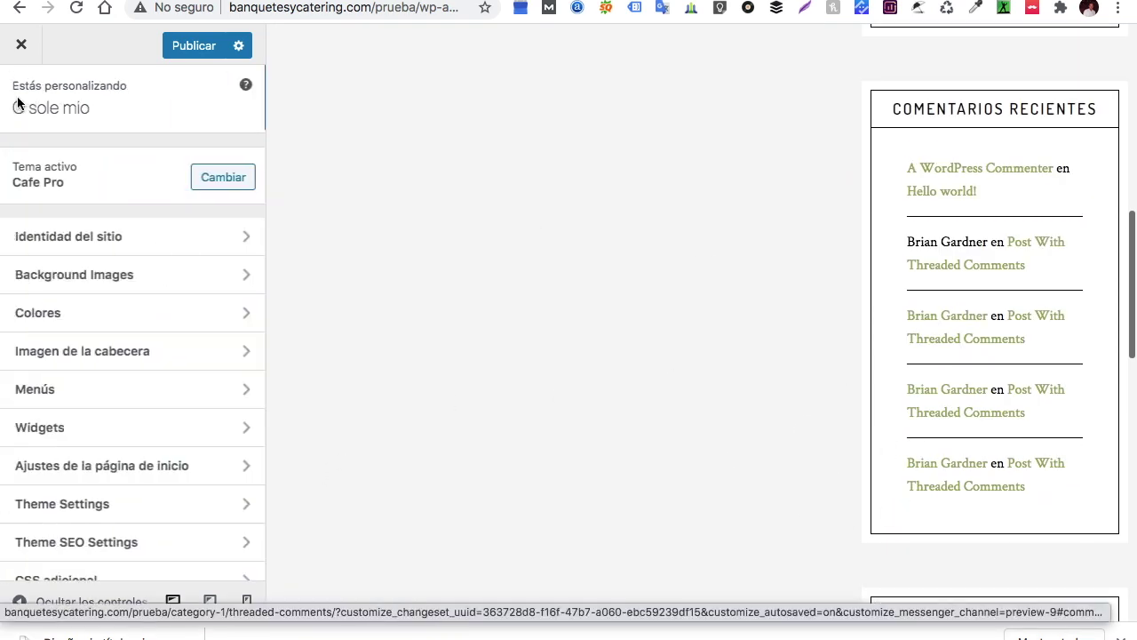
pyautogui.click(120, 355)
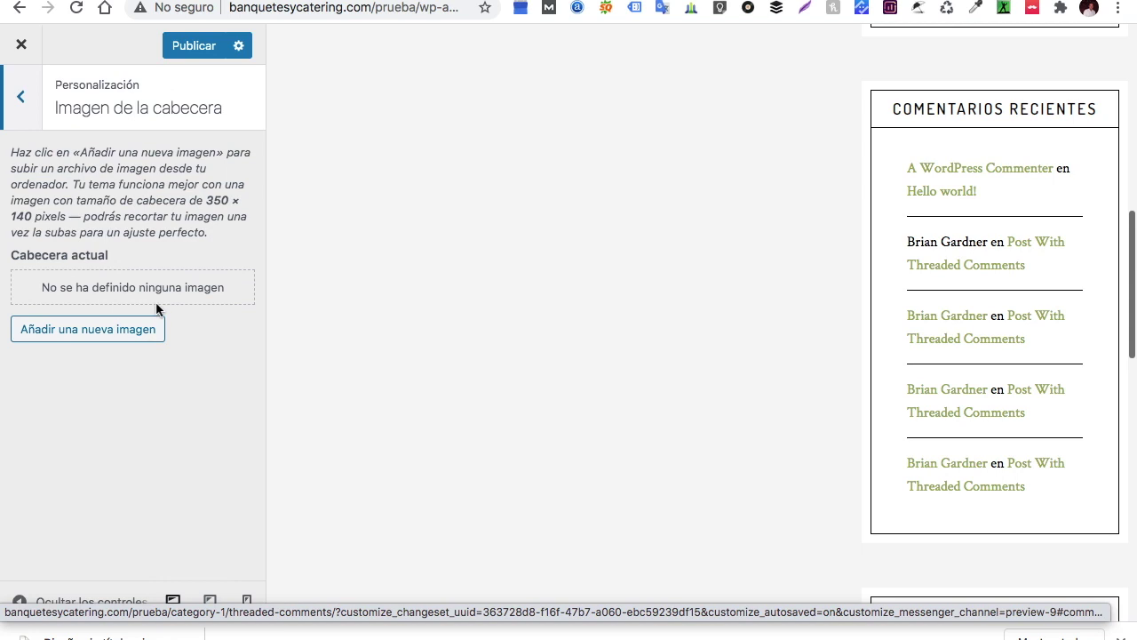
pyautogui.scroll(10, 418, 302)
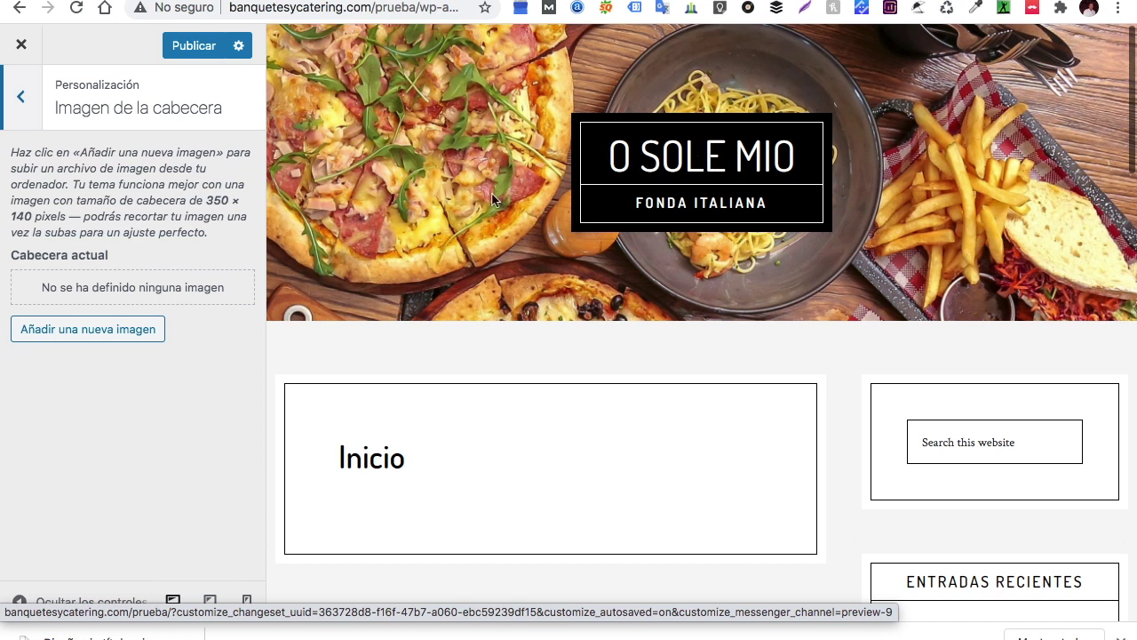
pyautogui.click(21, 96)
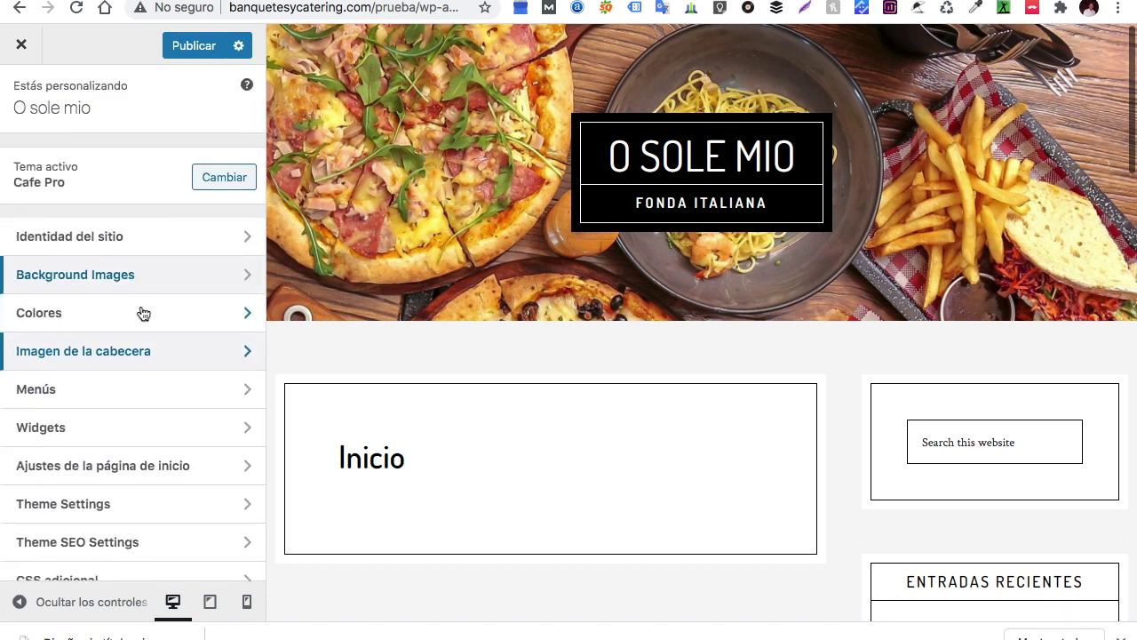
# In menu locations, try Primary then Secondary Navigation before the header, settling on Primary
pyautogui.click(112, 376)
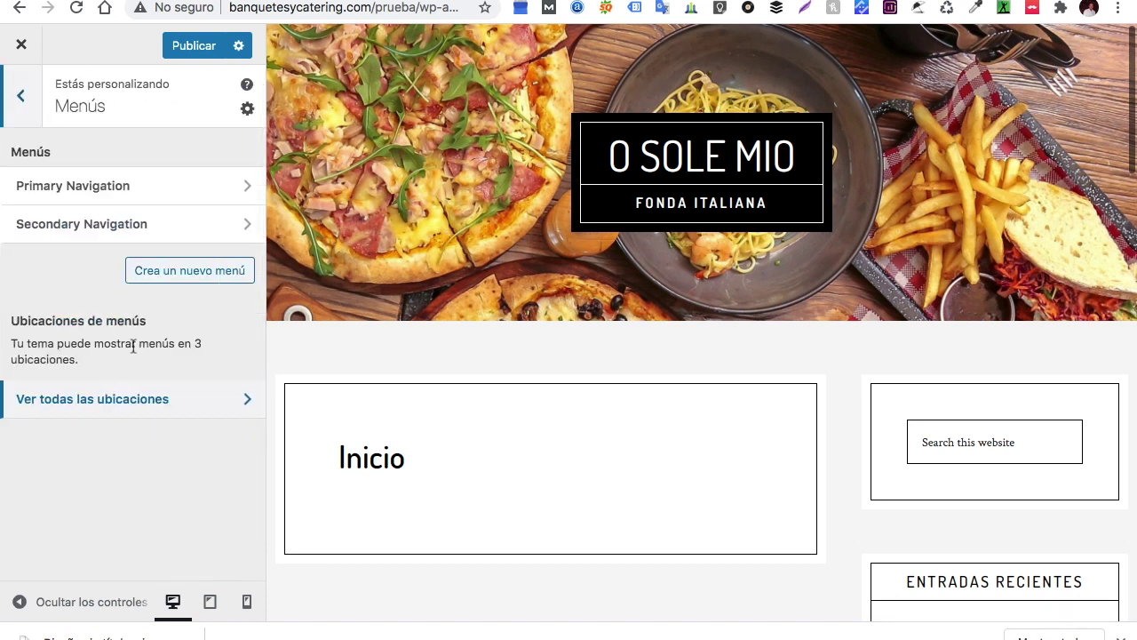
pyautogui.click(127, 405)
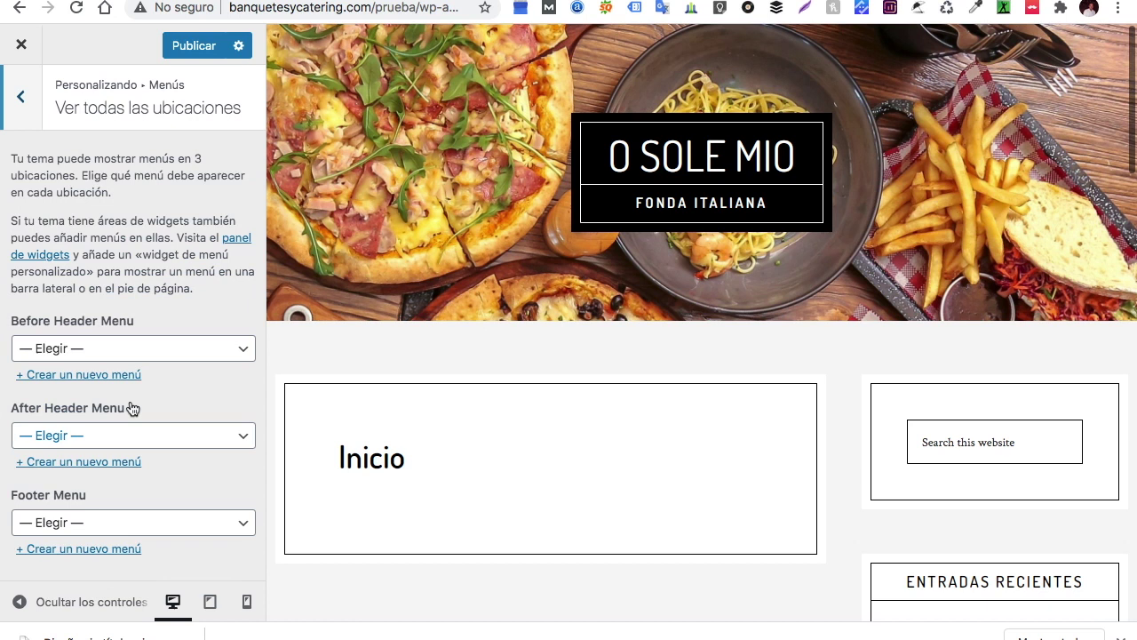
pyautogui.click(251, 353)
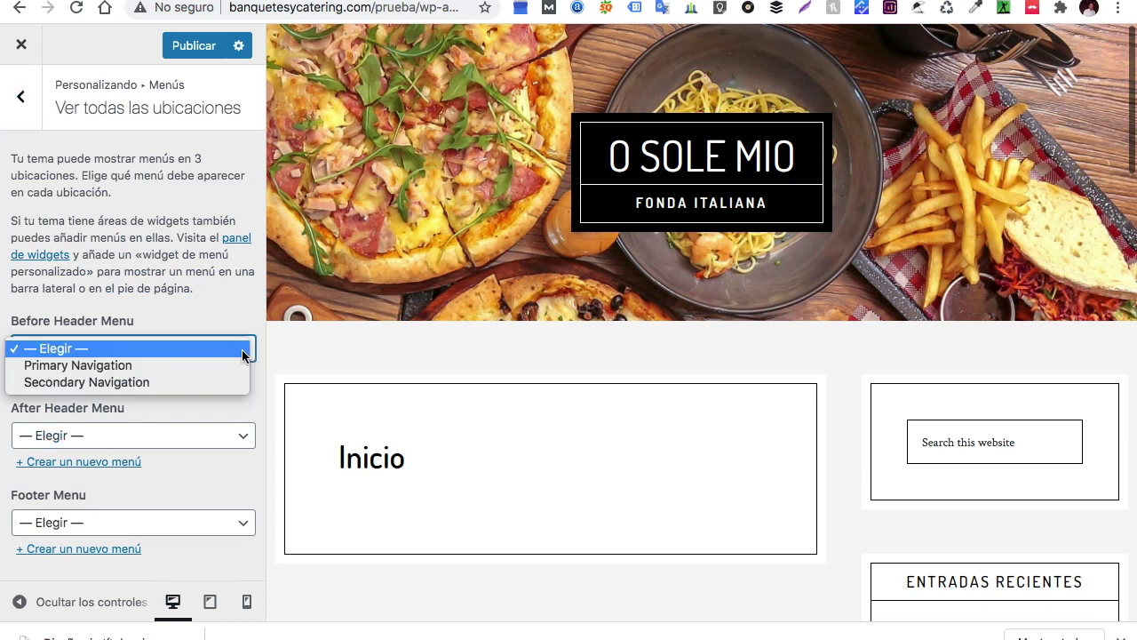
pyautogui.click(172, 365)
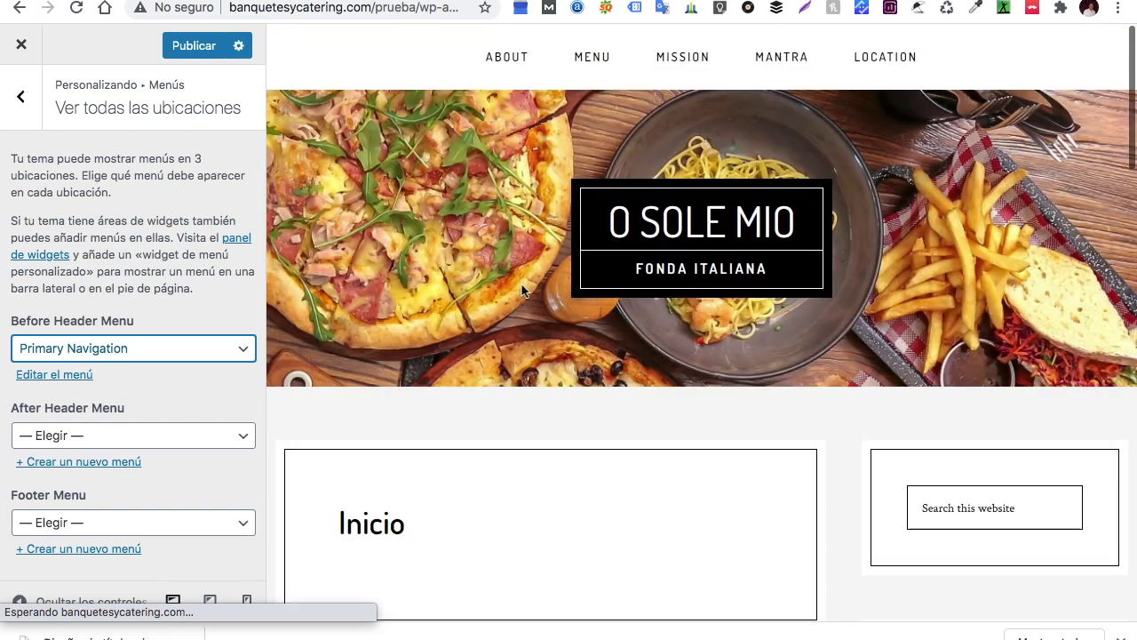
pyautogui.click(243, 352)
pyautogui.click(187, 365)
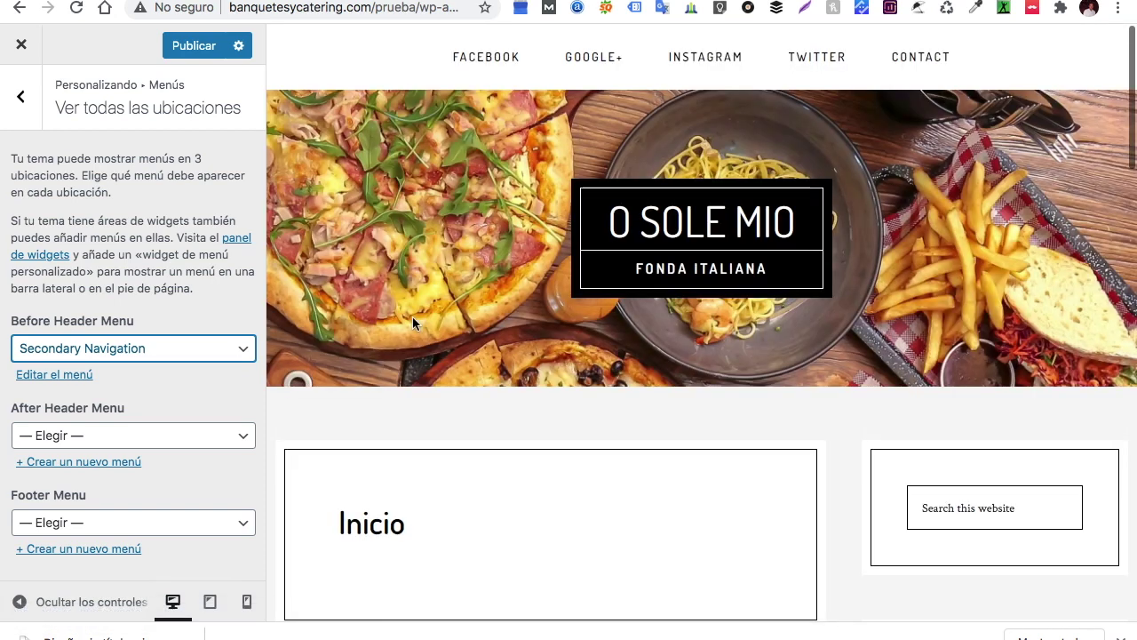
pyautogui.click(244, 353)
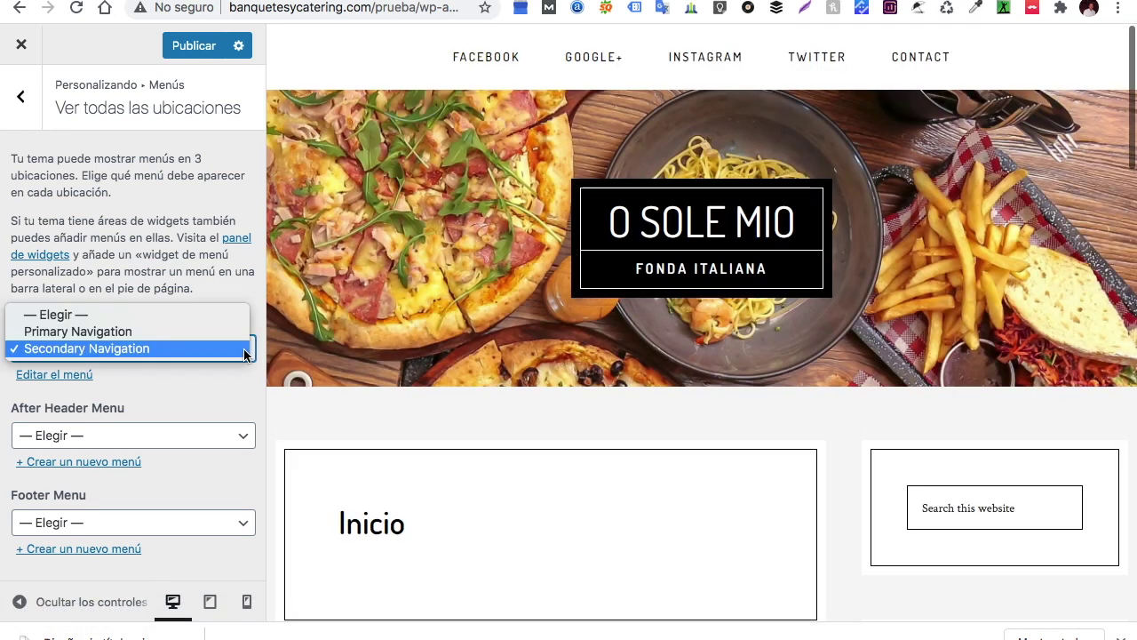
pyautogui.click(191, 331)
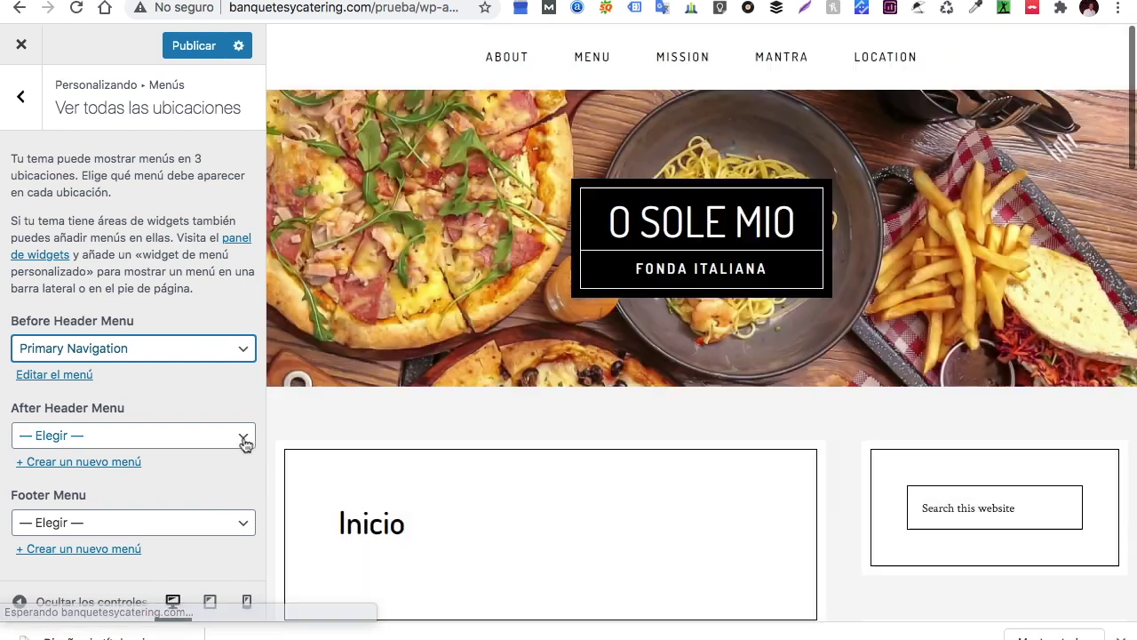
# Assign Primary Navigation to the After Header Menu location
pyautogui.click(244, 437)
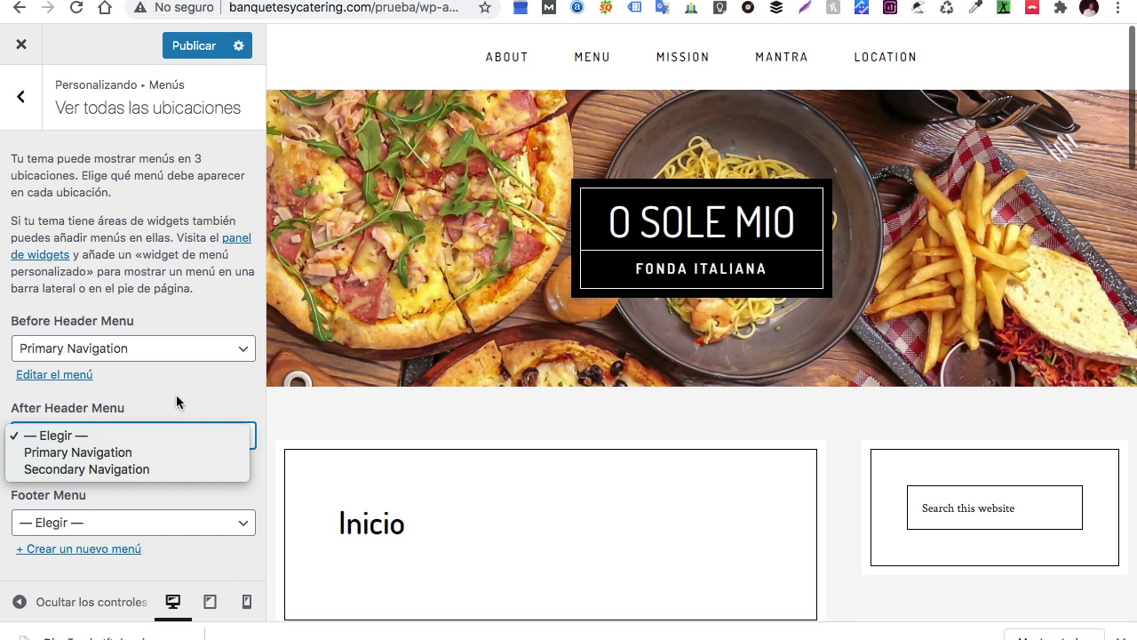
pyautogui.click(136, 459)
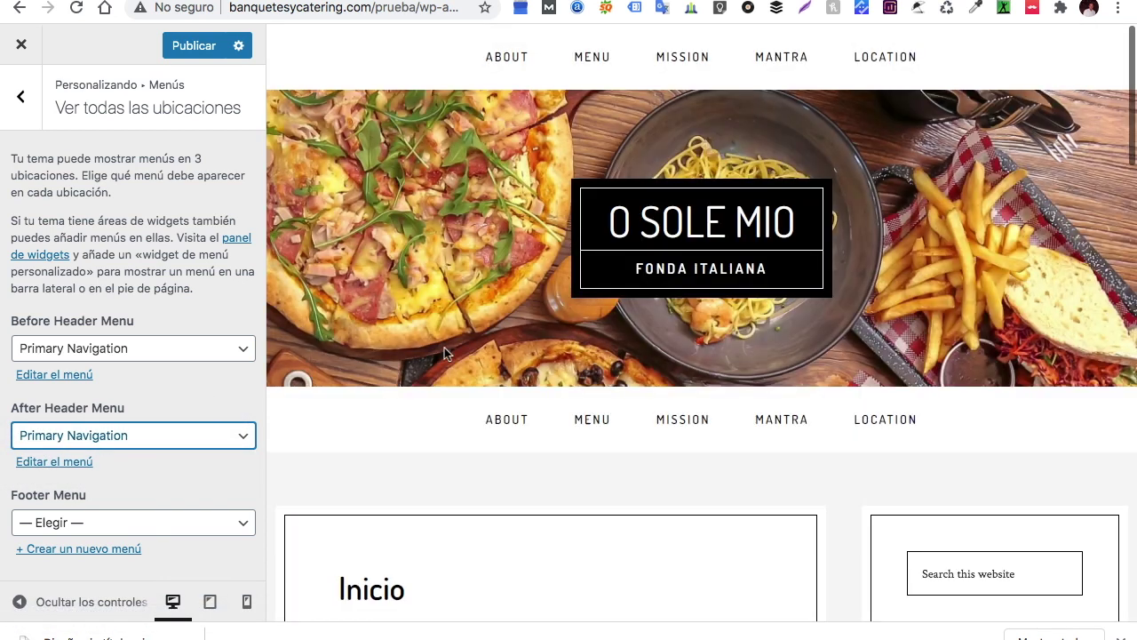
pyautogui.scroll(-5, 468, 413)
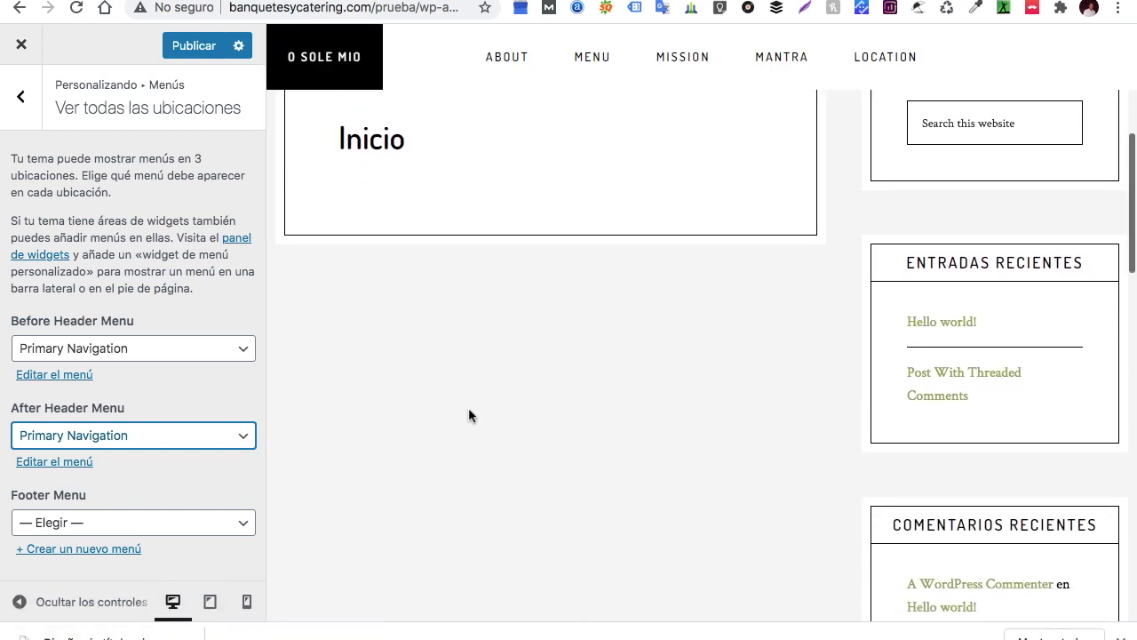
pyautogui.scroll(5, 467, 412)
pyautogui.click(240, 349)
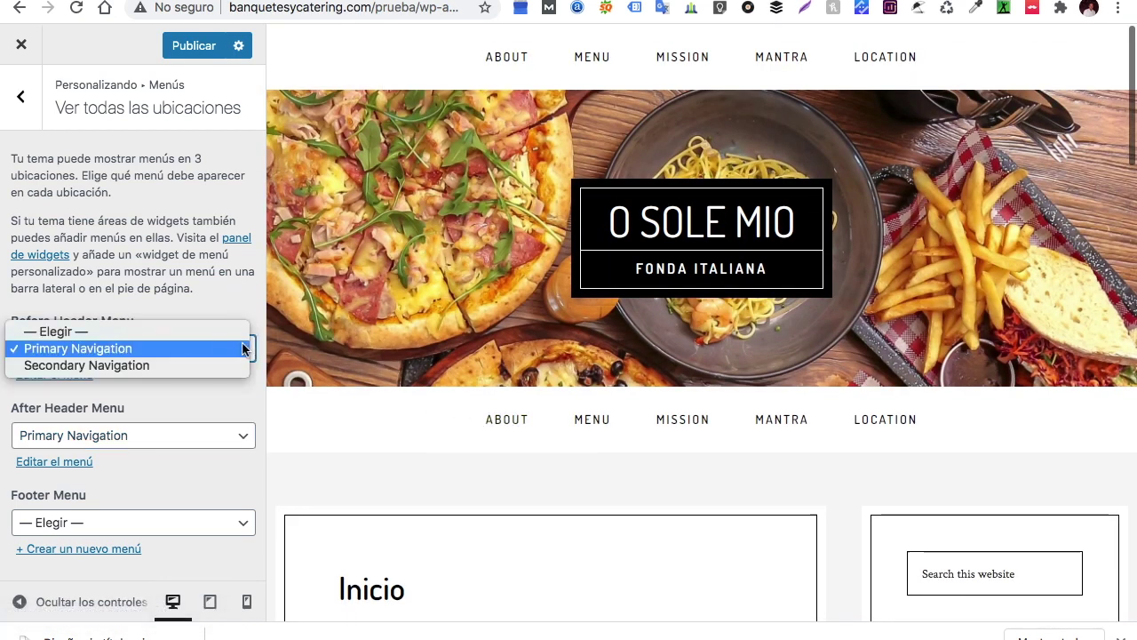
pyautogui.click(183, 394)
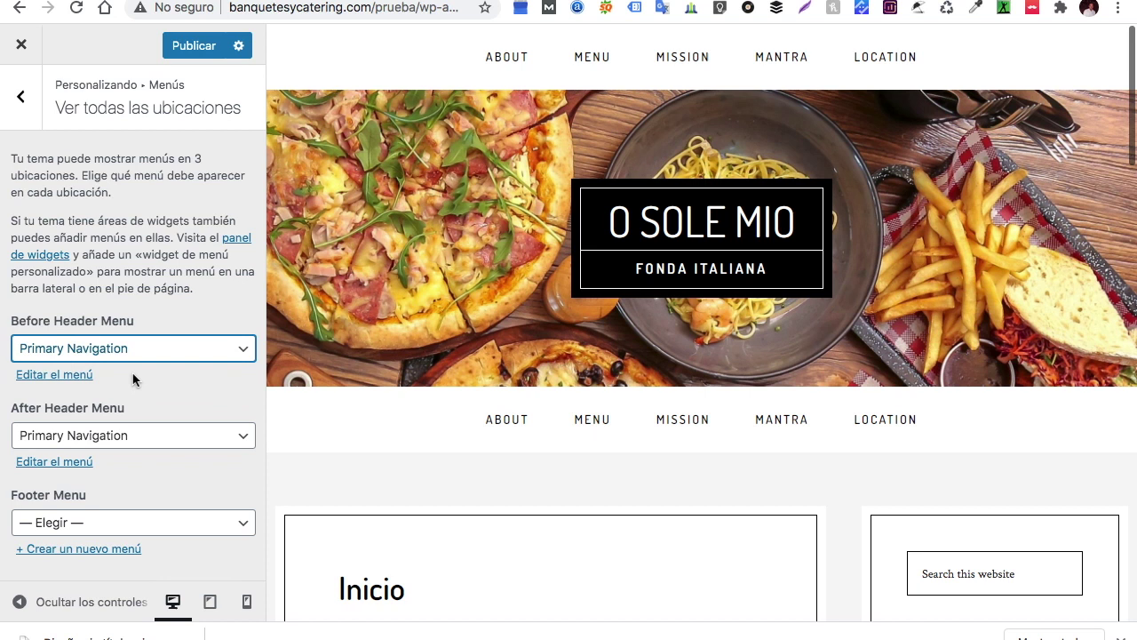
pyautogui.press('Tab')
# Assign Secondary Navigation to the Footer Menu and set Before Header Menu to — Elegir —
pyautogui.click(243, 525)
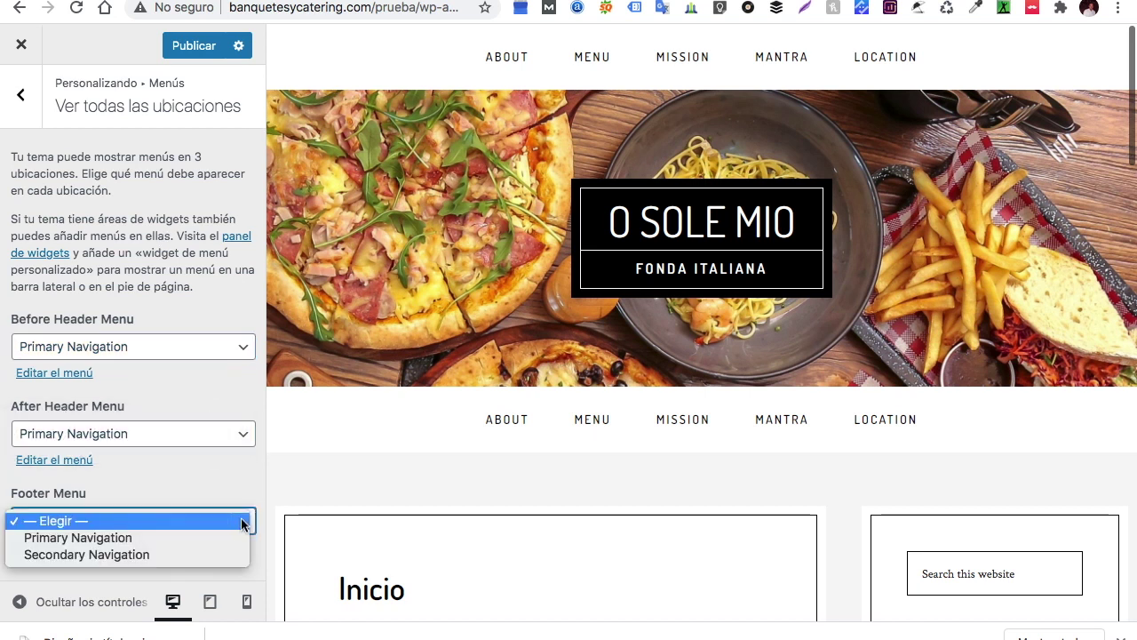
pyautogui.click(150, 556)
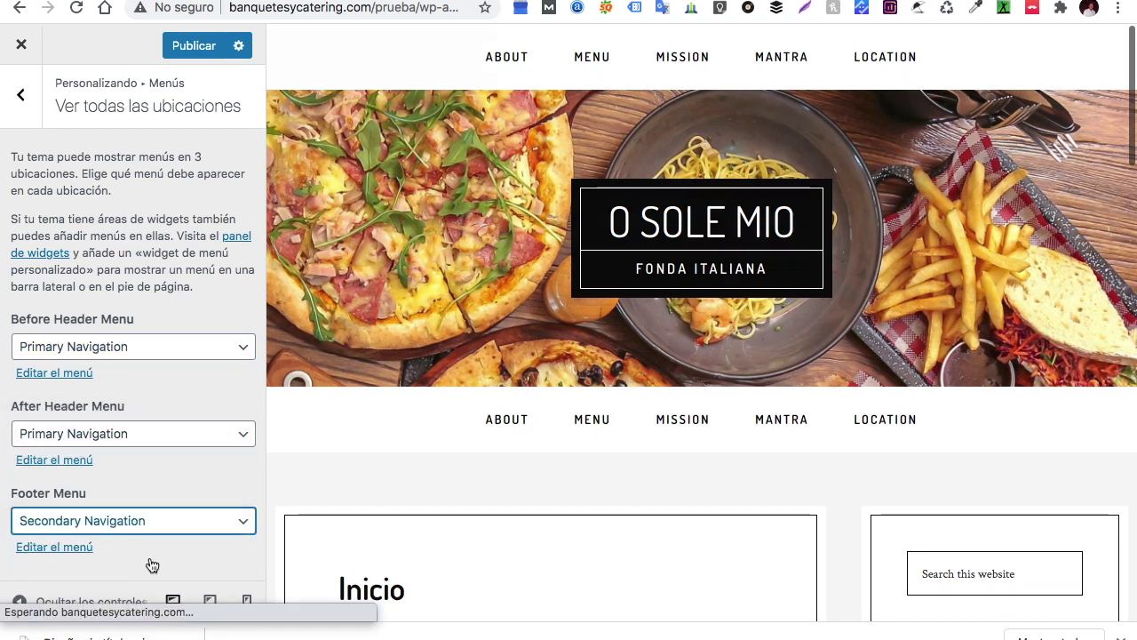
pyautogui.scroll(-10, 496, 497)
pyautogui.scroll(-5, 496, 497)
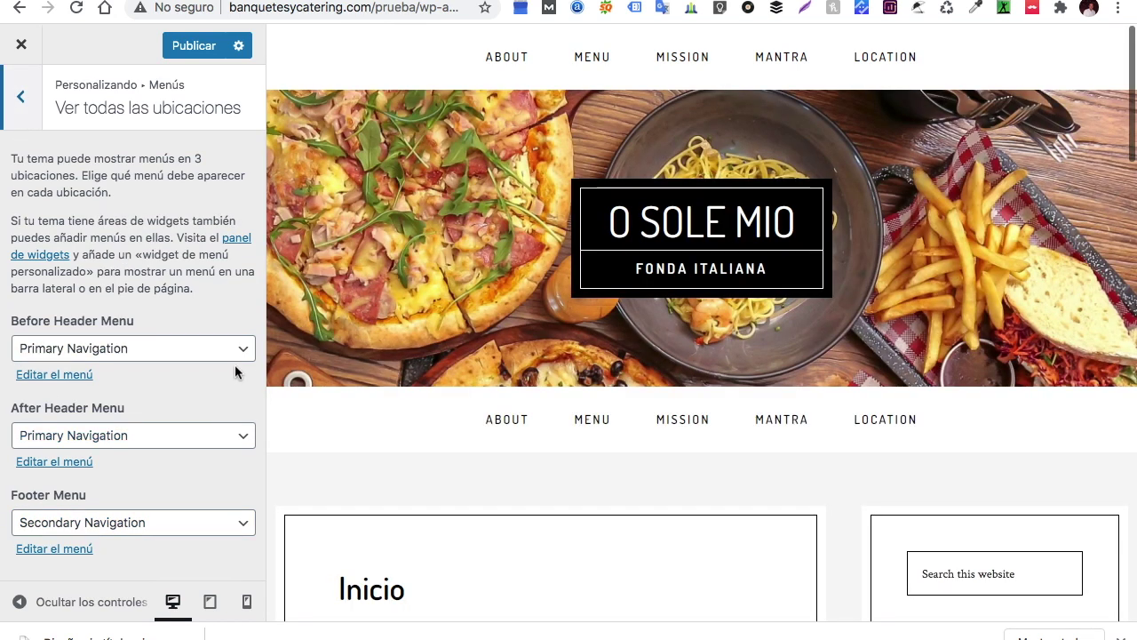
pyautogui.click(245, 352)
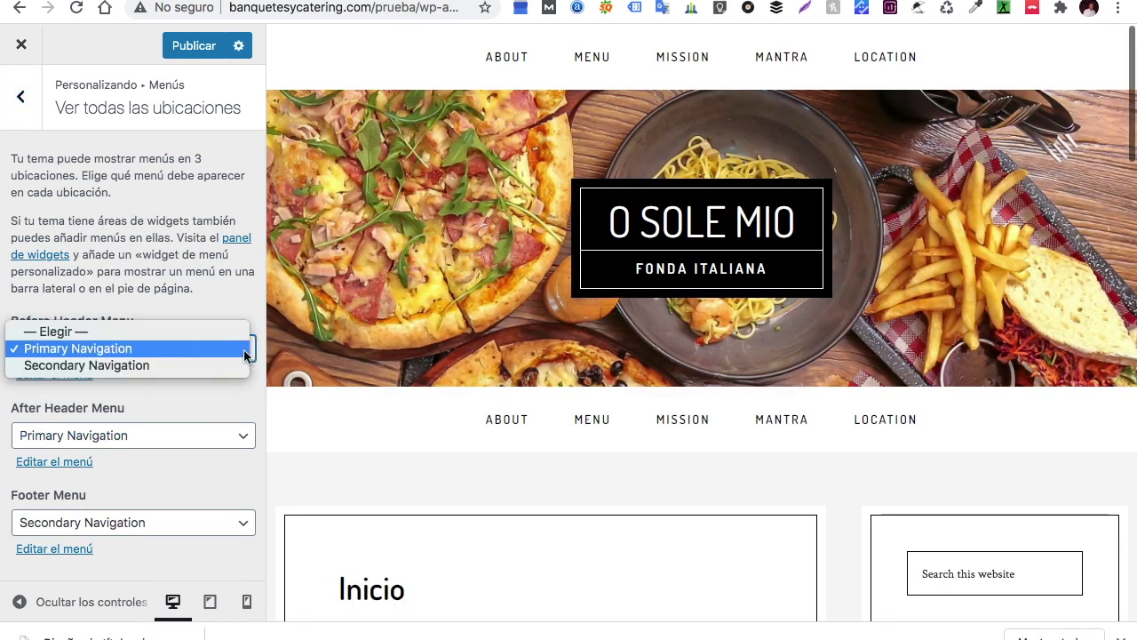
pyautogui.click(160, 331)
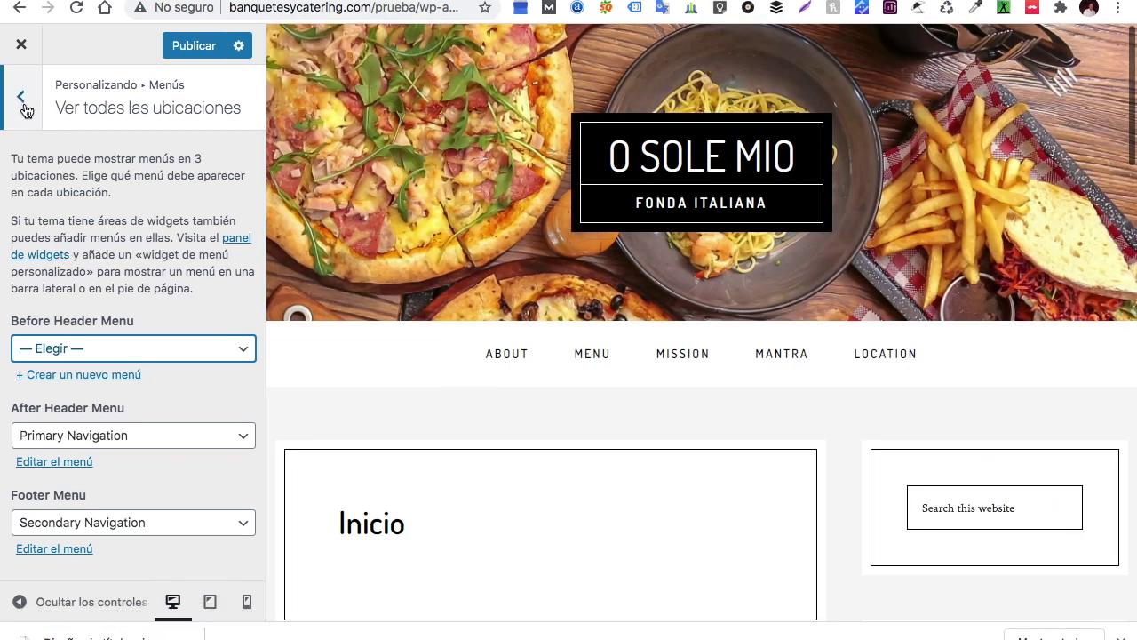
pyautogui.click(23, 107)
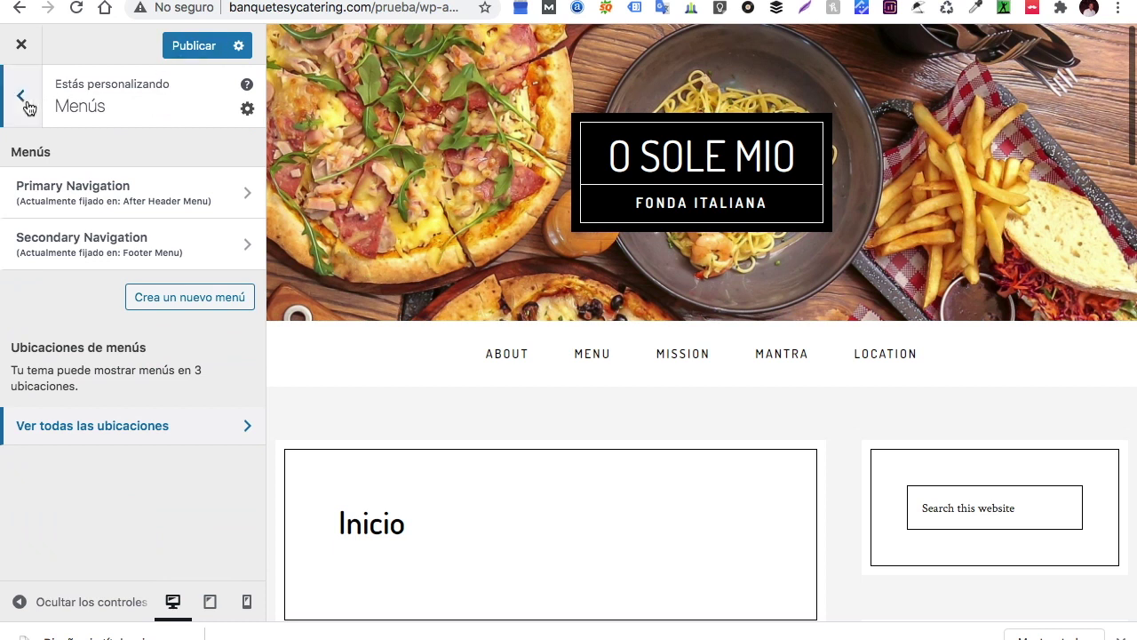
# Add a Texto widget to the Before Header widget area
pyautogui.click(25, 104)
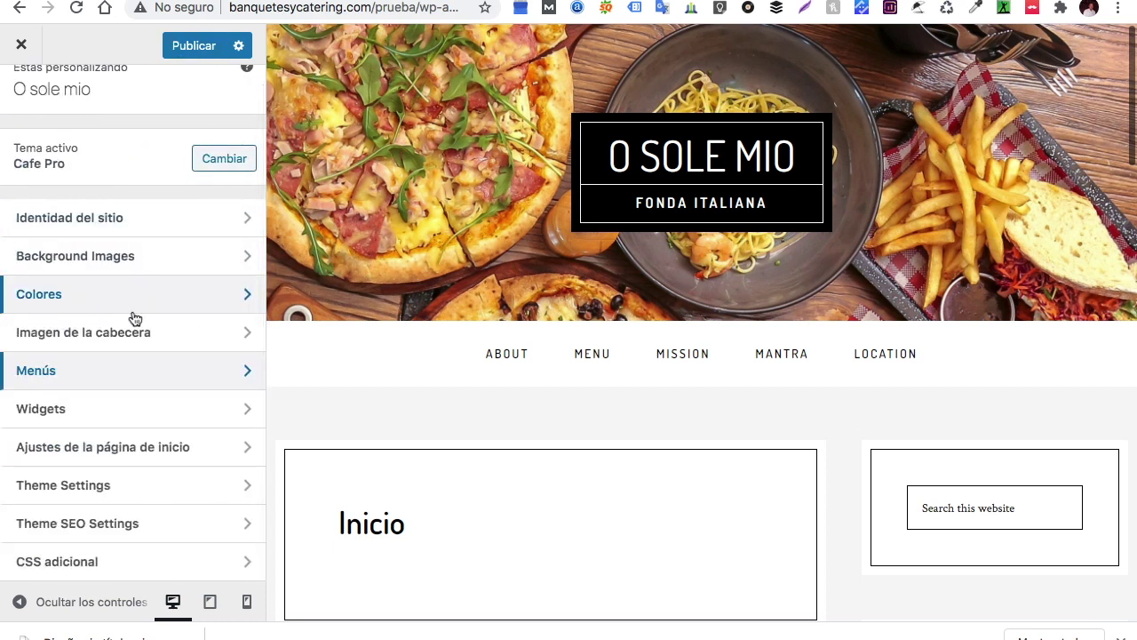
pyautogui.click(113, 419)
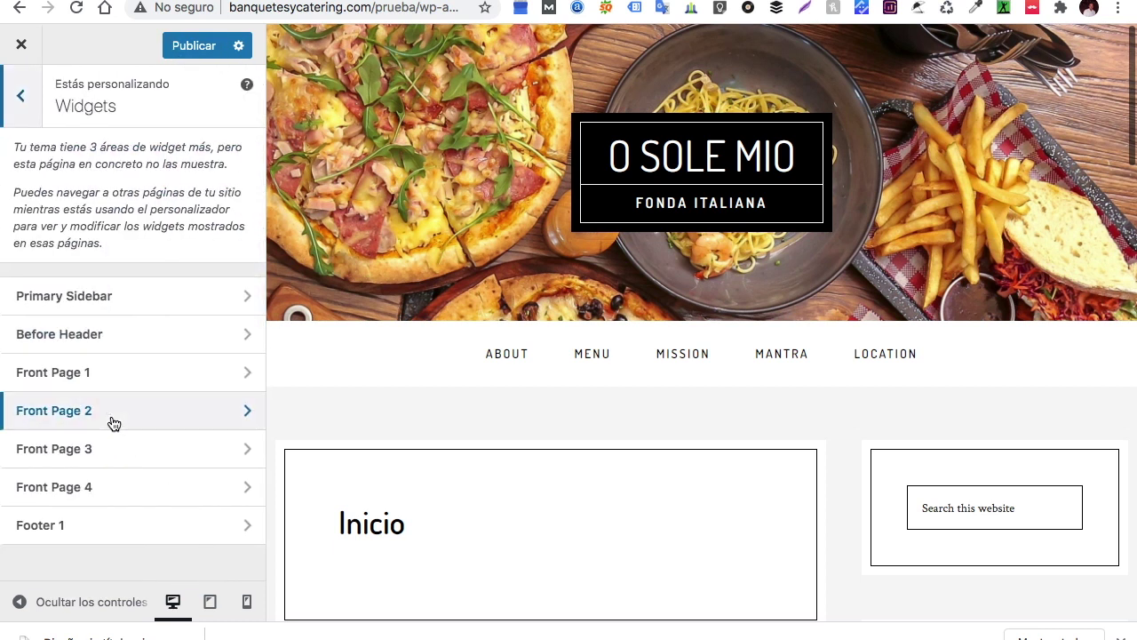
pyautogui.click(112, 338)
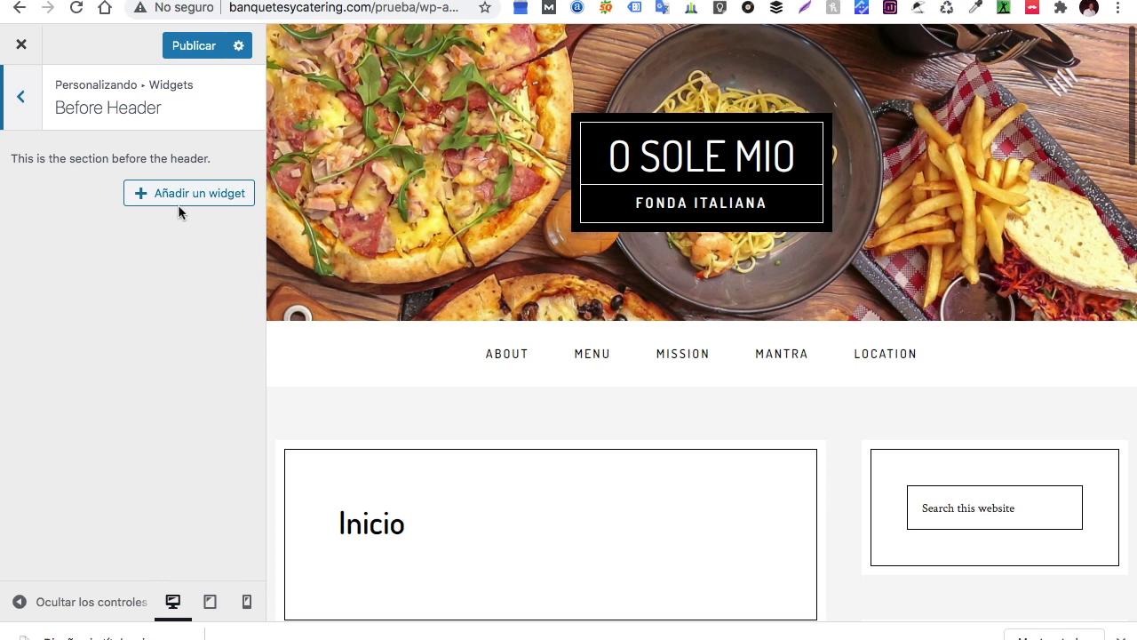
pyautogui.click(183, 204)
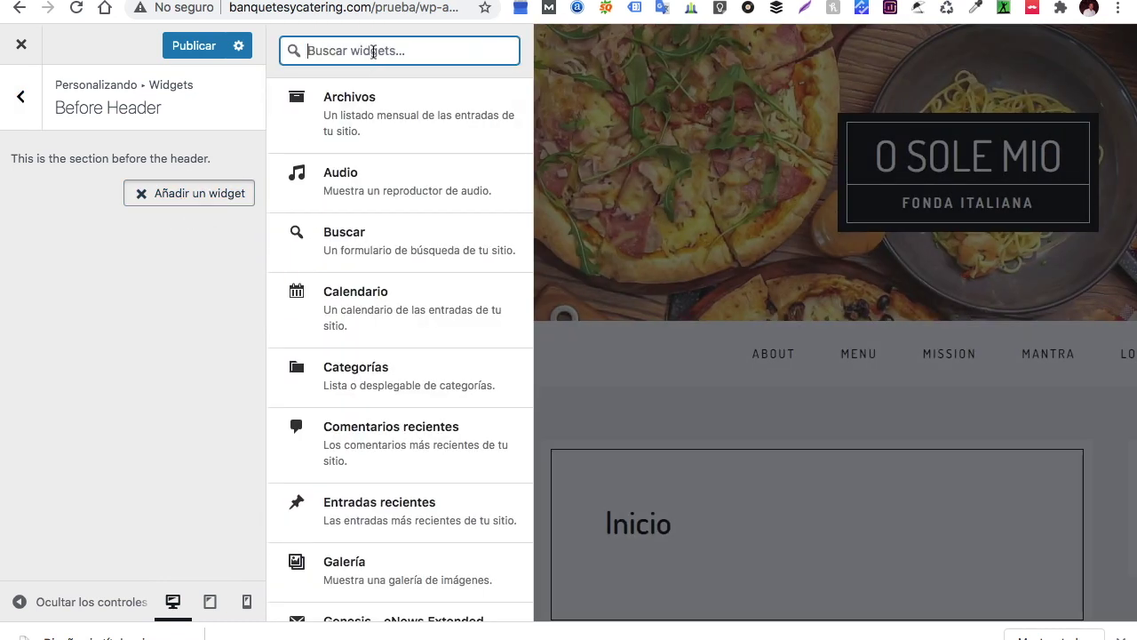
pyautogui.write('texto')
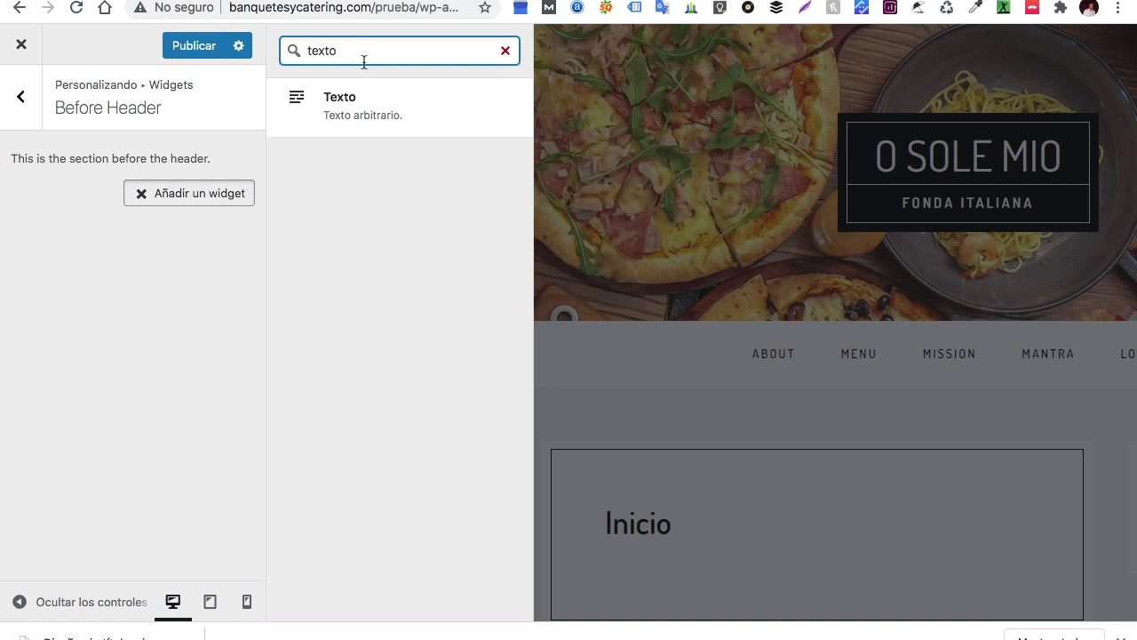
pyautogui.click(347, 120)
pyautogui.click(96, 342)
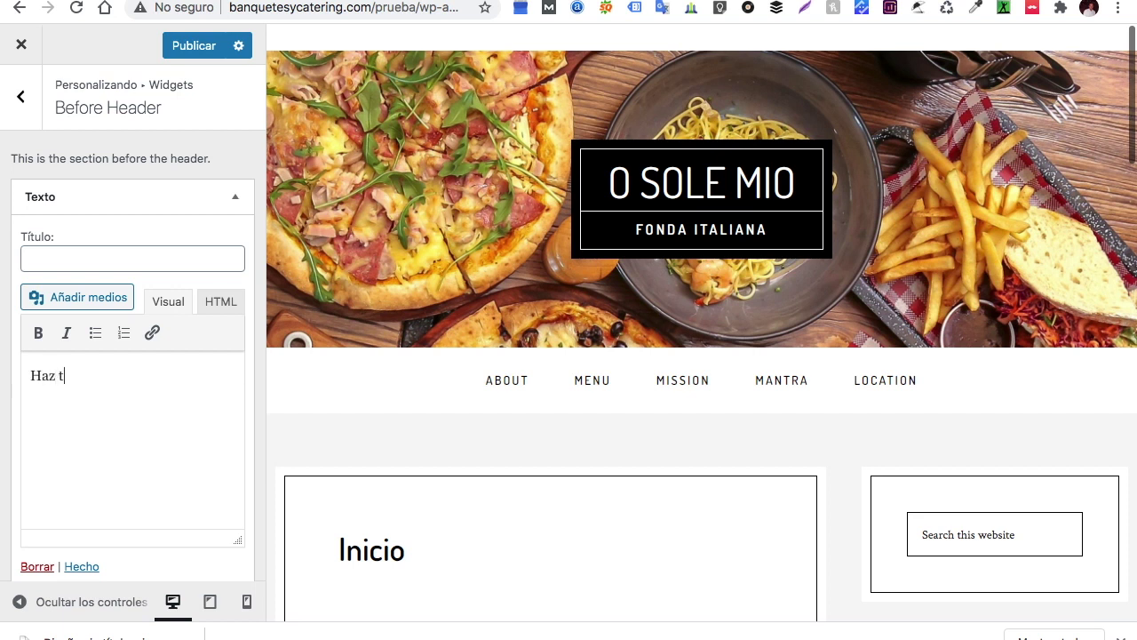
# Write 'Haz tu reservación aquí' in the widget, correcting the spelling of reservación and aquí
pyautogui.write('Haz tu reservacio')
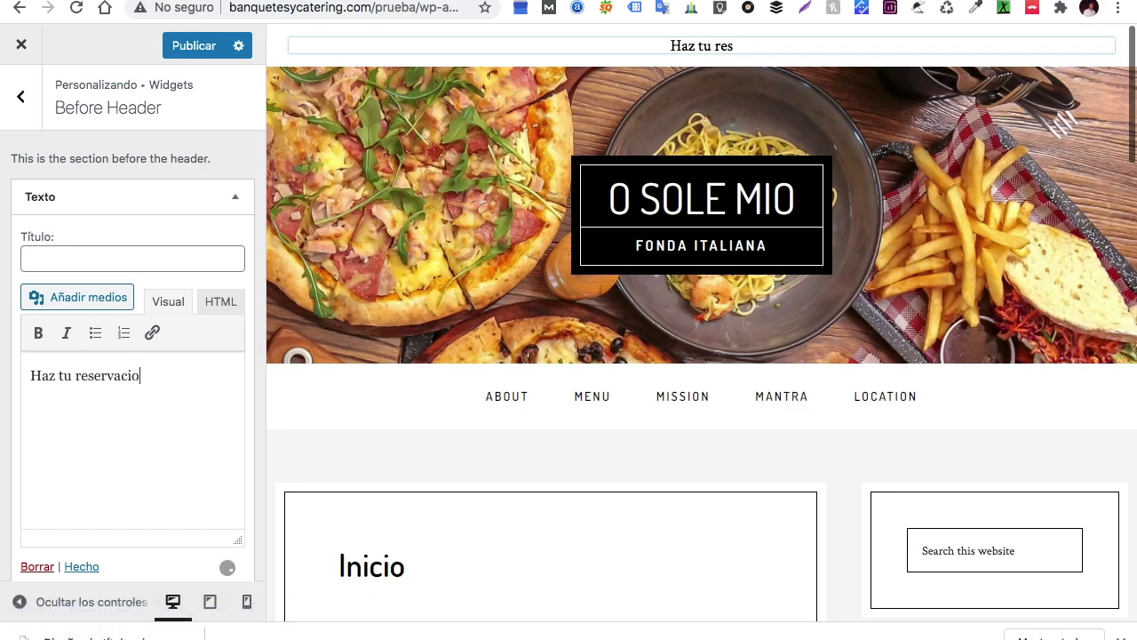
pyautogui.write(' aqui')
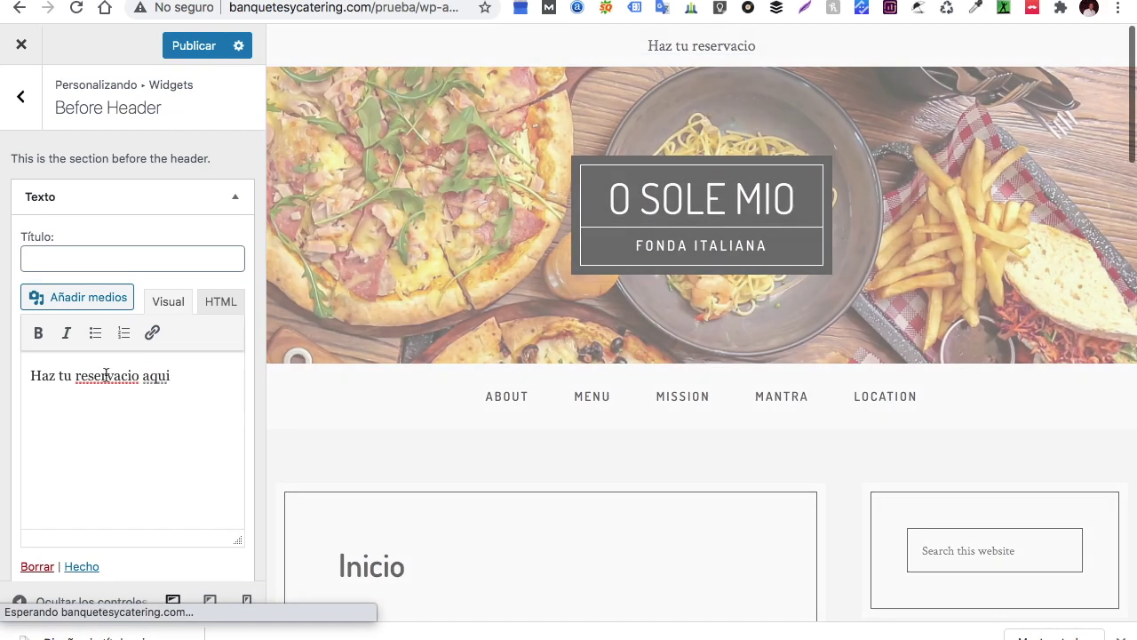
pyautogui.rightClick(107, 376)
pyautogui.click(148, 320)
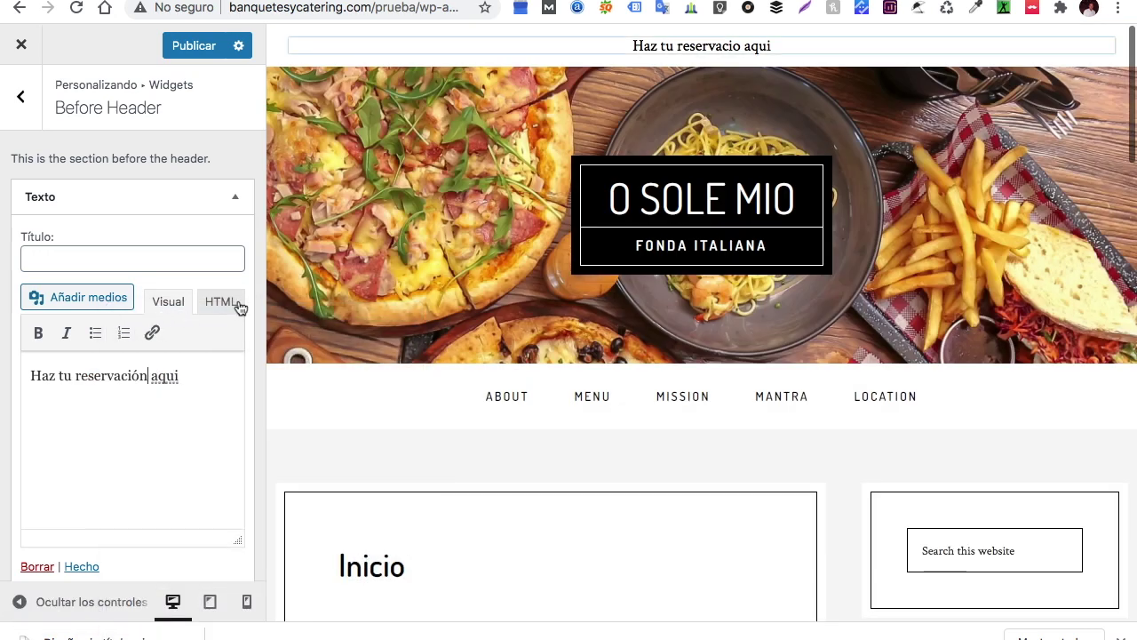
pyautogui.rightClick(161, 378)
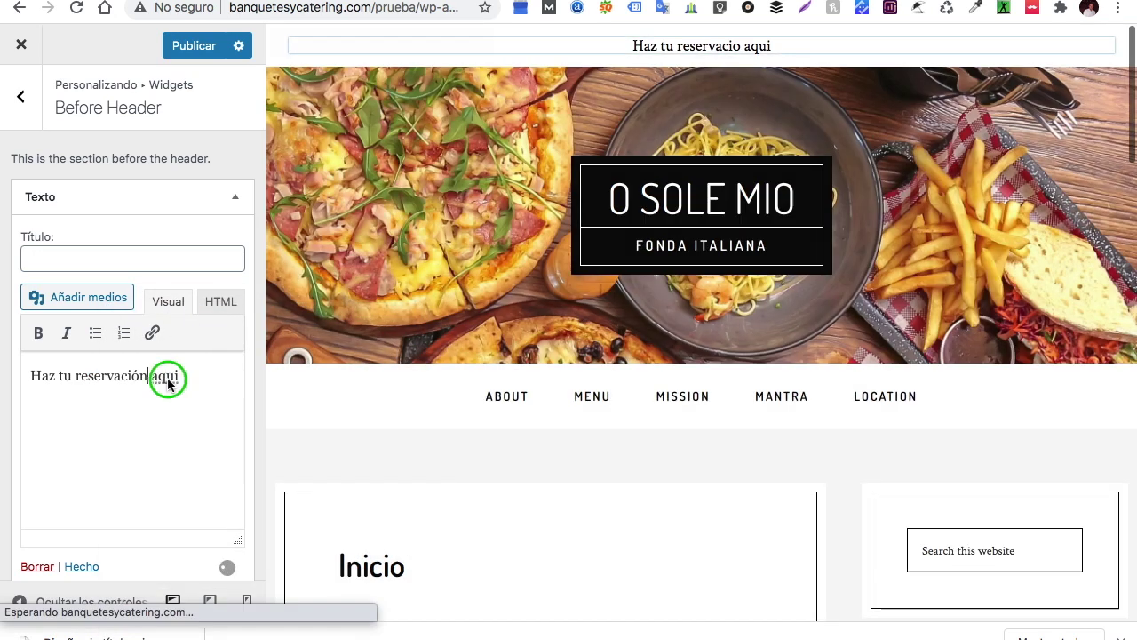
pyautogui.click(205, 315)
# Link the word 'aquí' to the Contact Page
pyautogui.moveTo(189, 375); pyautogui.dragTo(150, 378)
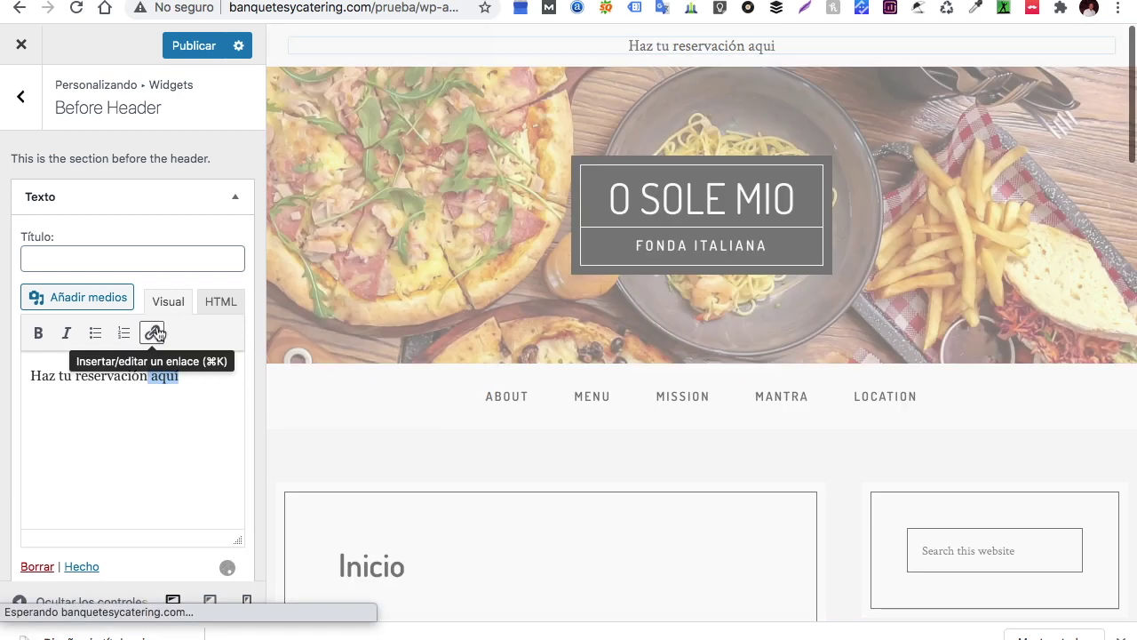
pyautogui.click(154, 333)
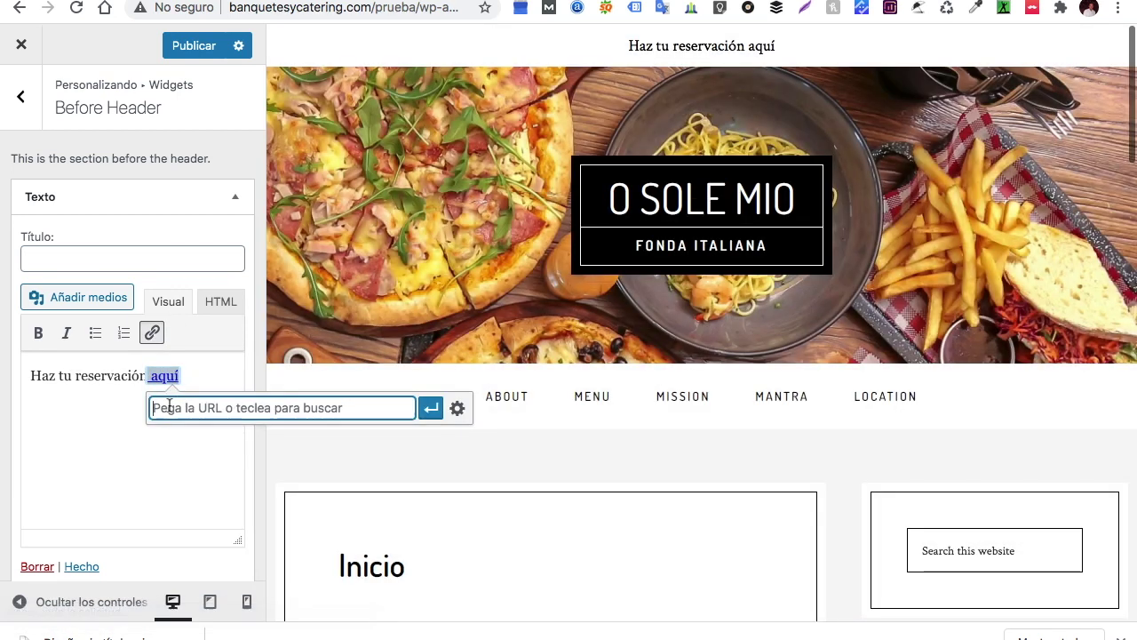
pyautogui.write('con')
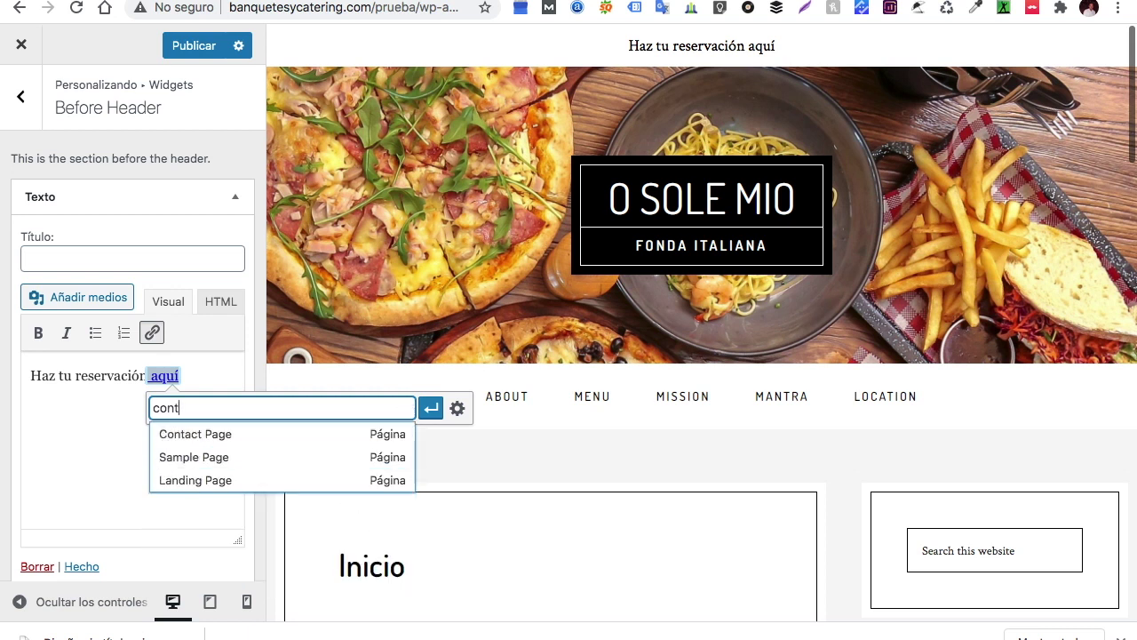
pyautogui.write('t')
pyautogui.click(177, 433)
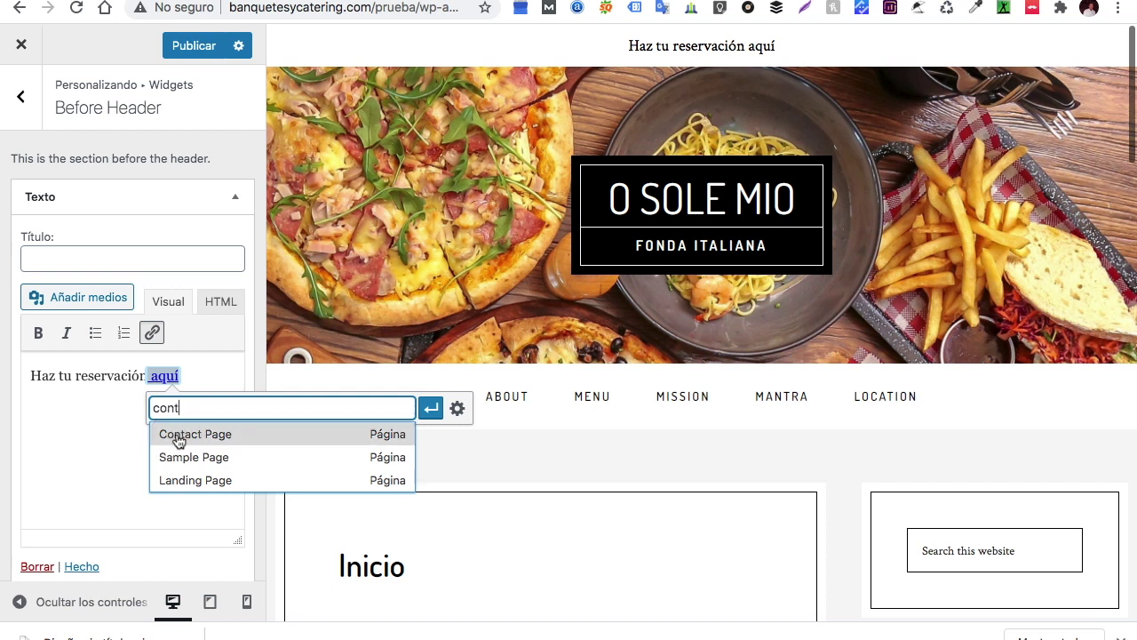
pyautogui.click(431, 408)
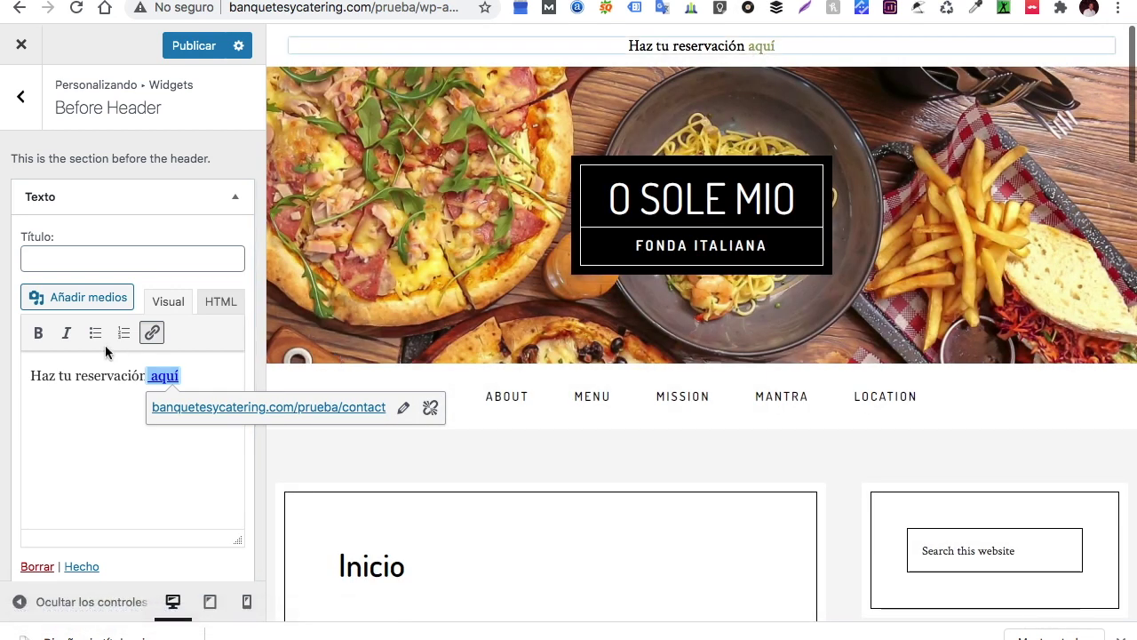
pyautogui.click(20, 96)
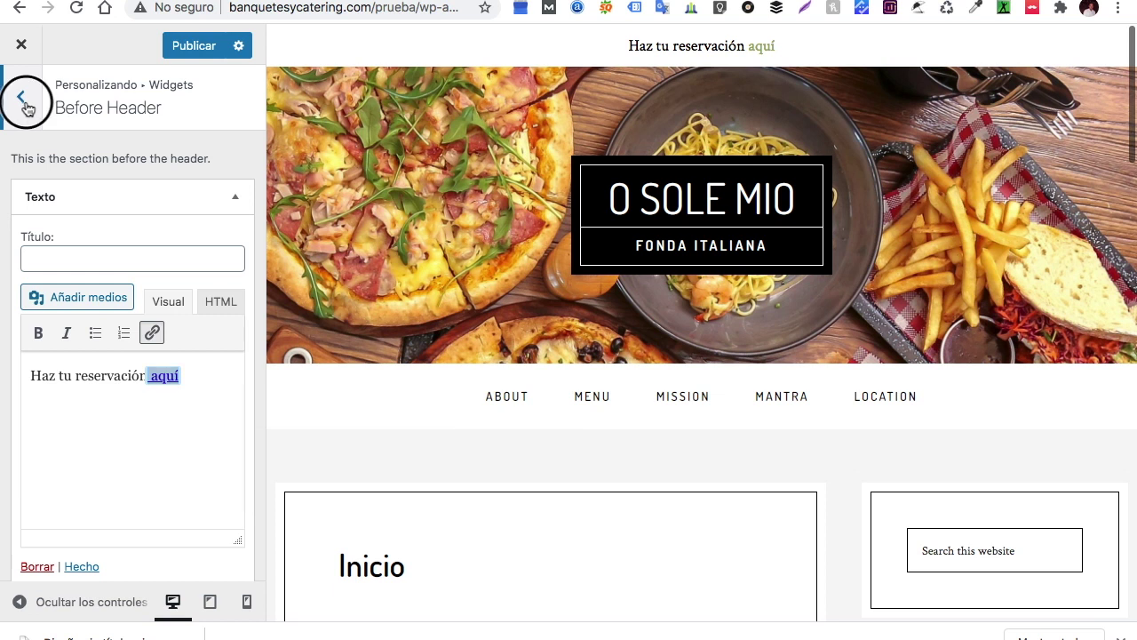
# Add an empty Texto widget to the Front Page 1 widget area
pyautogui.click(153, 389)
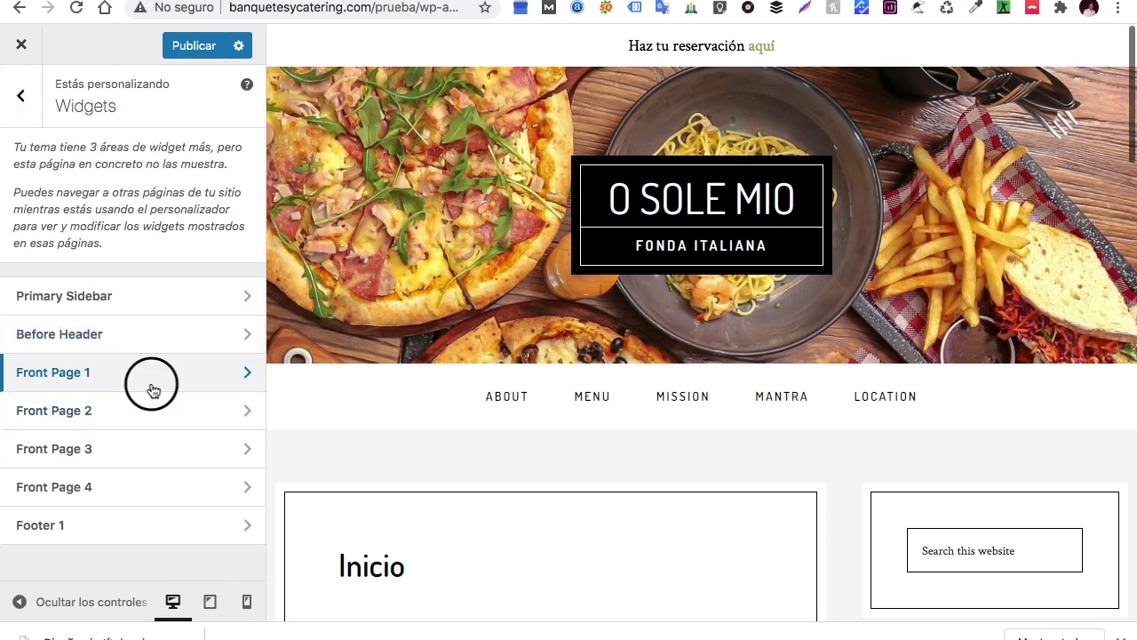
pyautogui.click(198, 196)
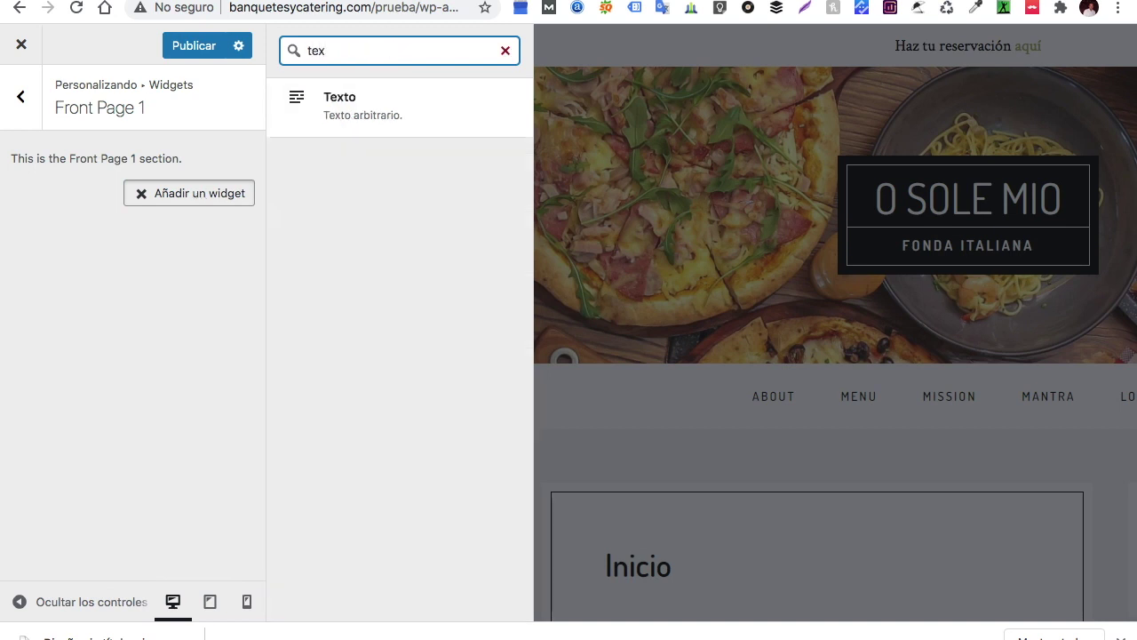
pyautogui.write('tex')
pyautogui.click(401, 105)
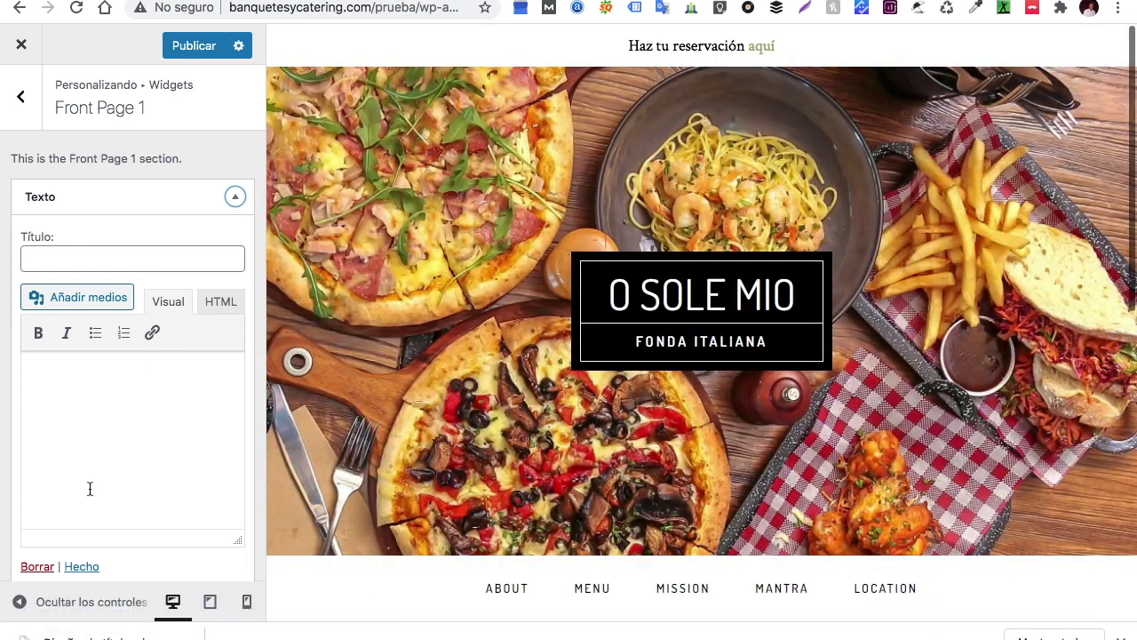
pyautogui.scroll(-3, 409, 359)
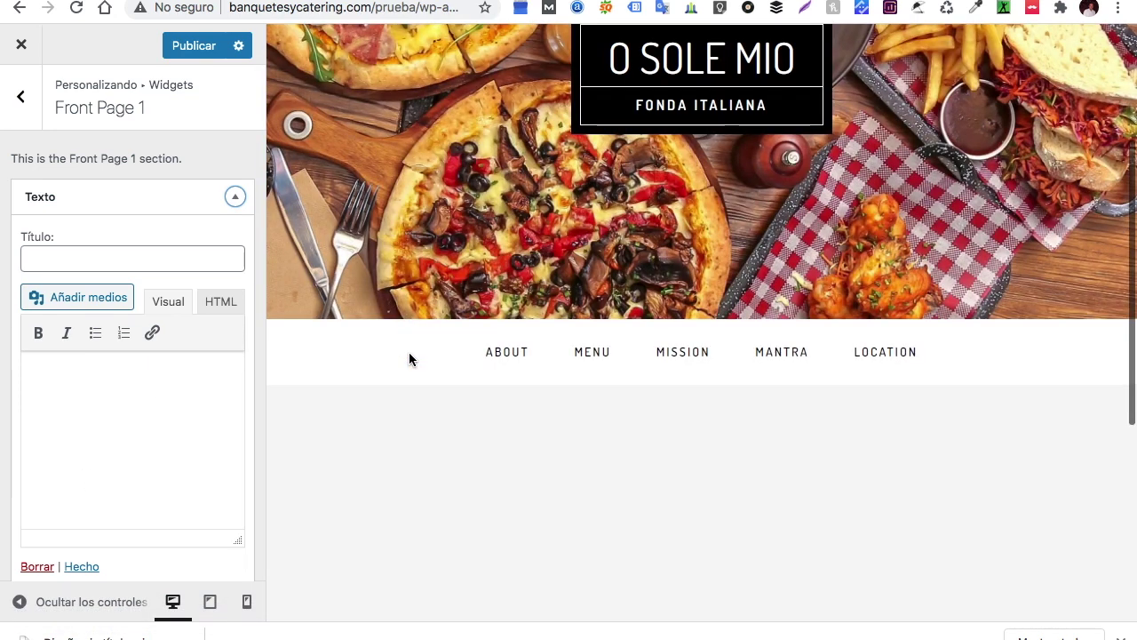
pyautogui.scroll(3, 408, 358)
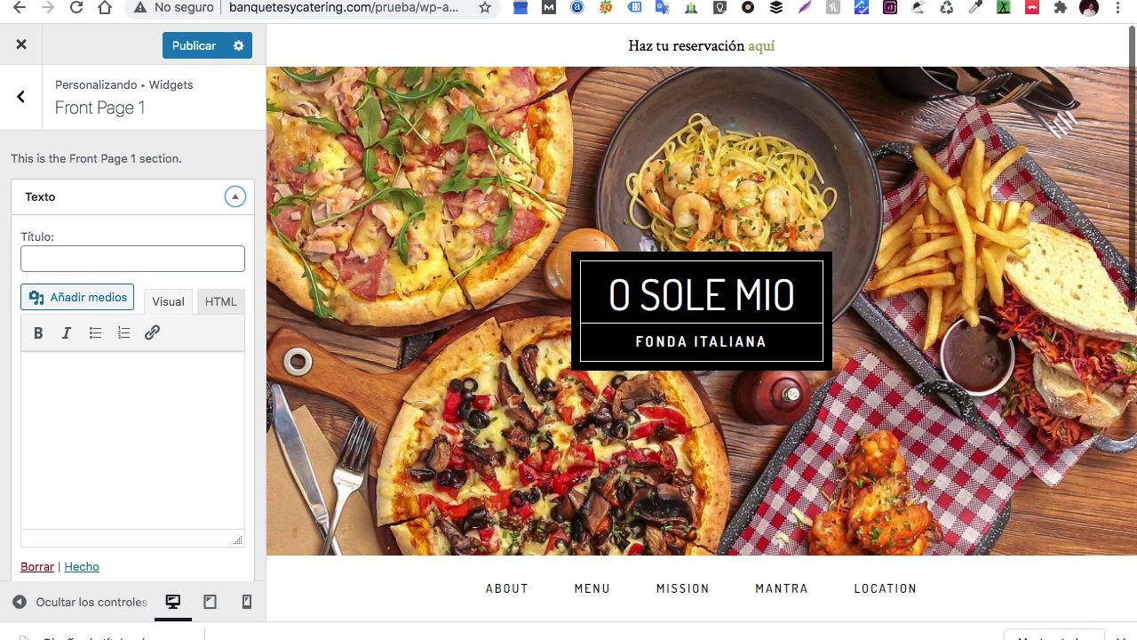
pyautogui.press('super+t')
# Find the StudioPress Café Pro theme, open its live demo, and scroll to 'We See Food Differently'
pyautogui.click(343, 5)
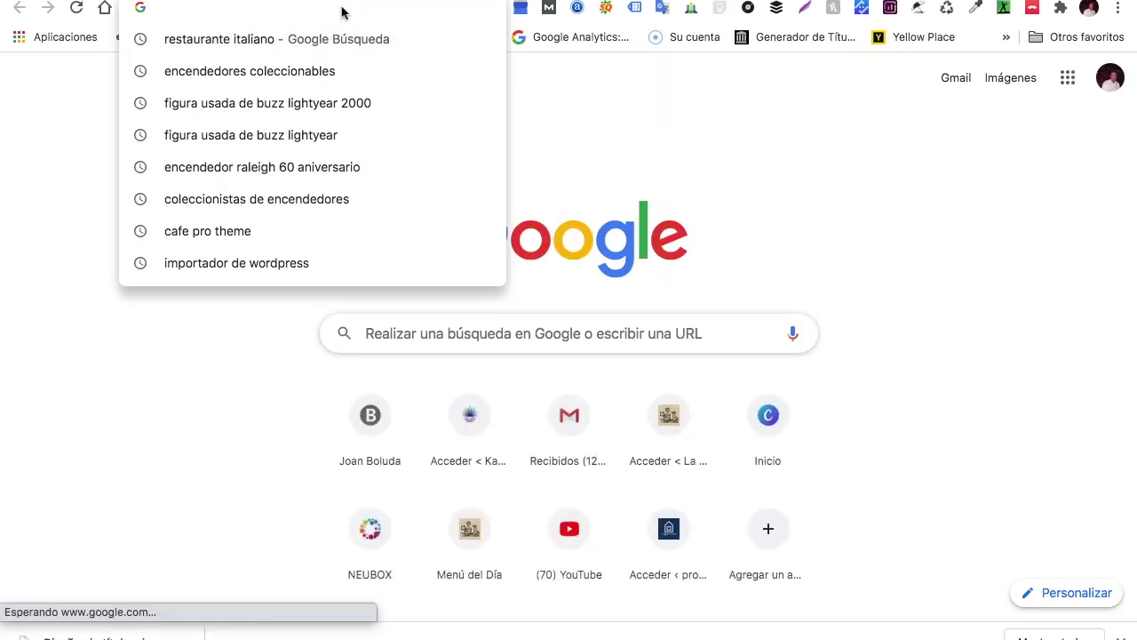
pyautogui.write('cafe')
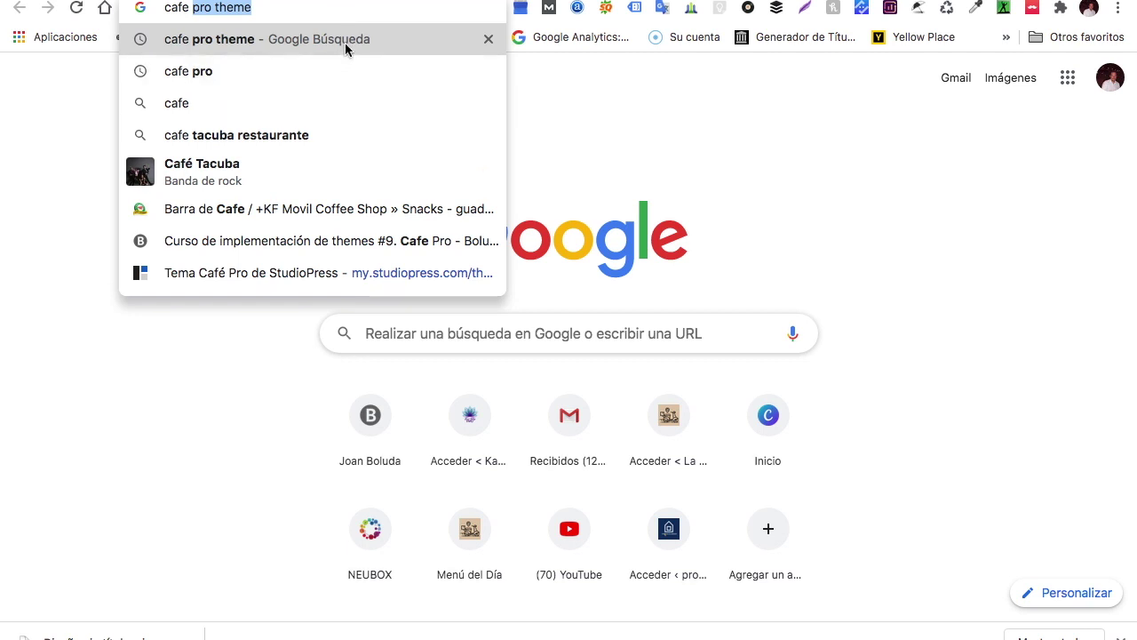
pyautogui.click(347, 40)
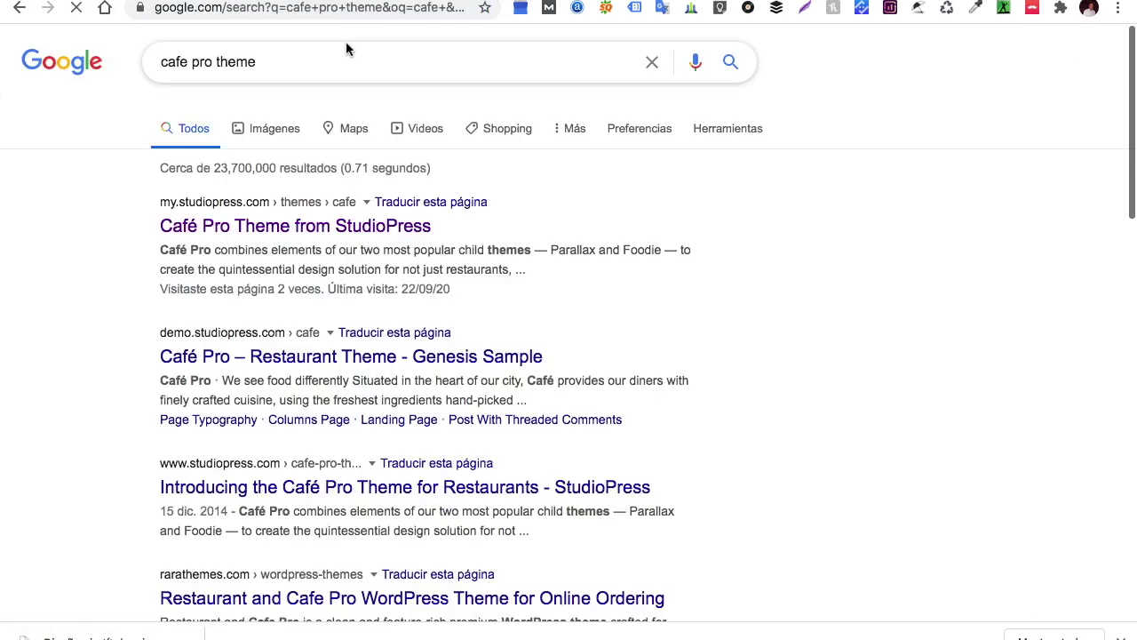
pyautogui.click(310, 238)
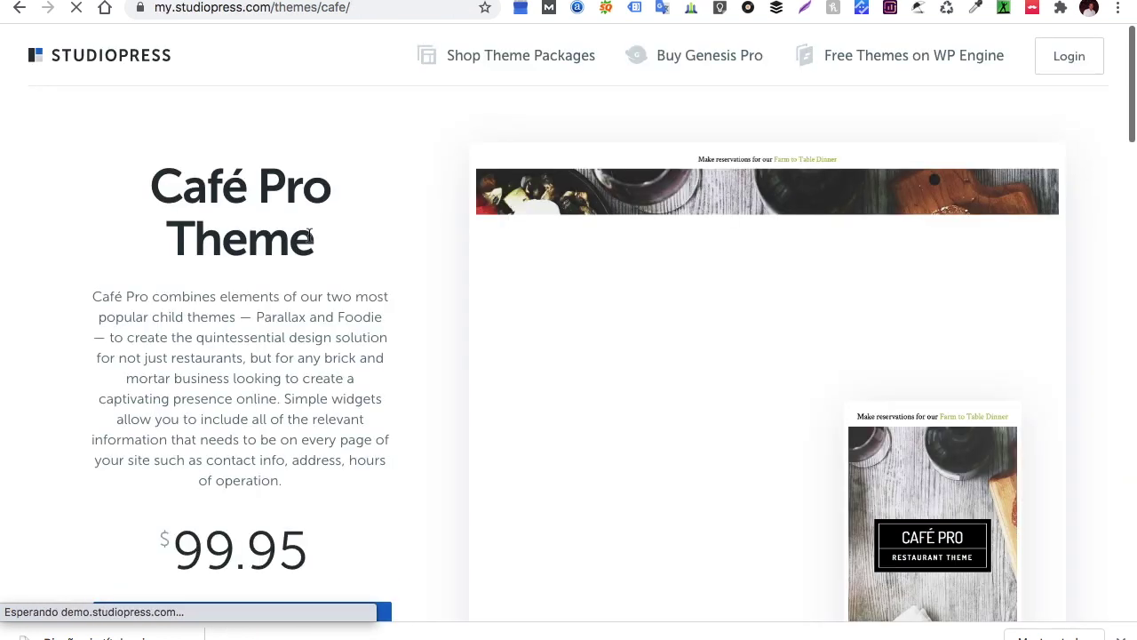
pyautogui.scroll(-3, 287, 394)
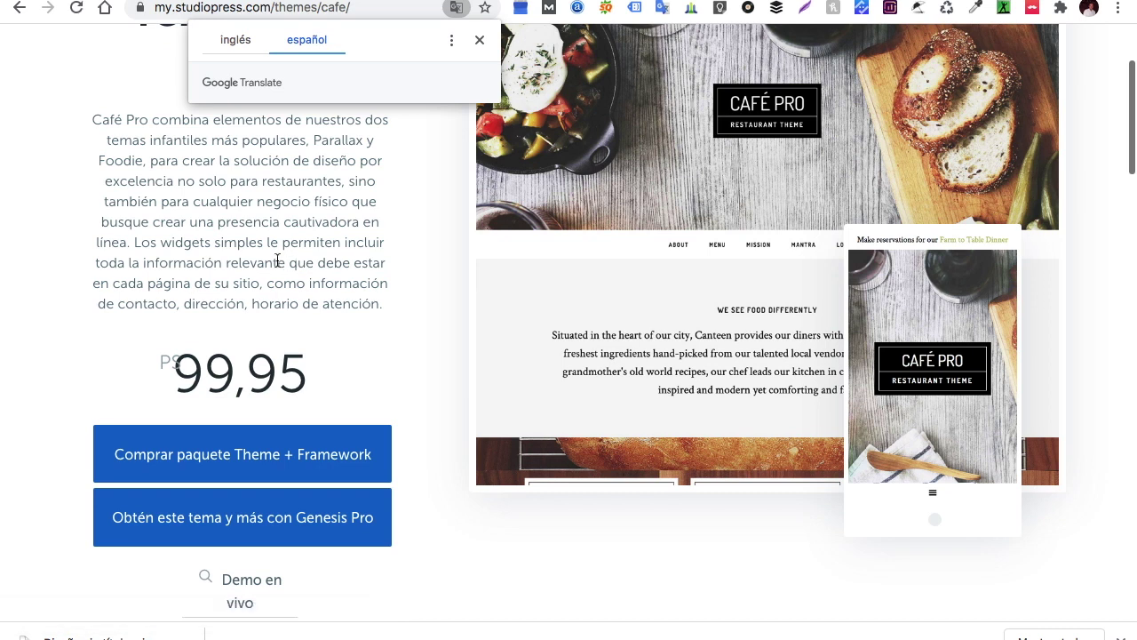
pyautogui.scroll(-3, 290, 278)
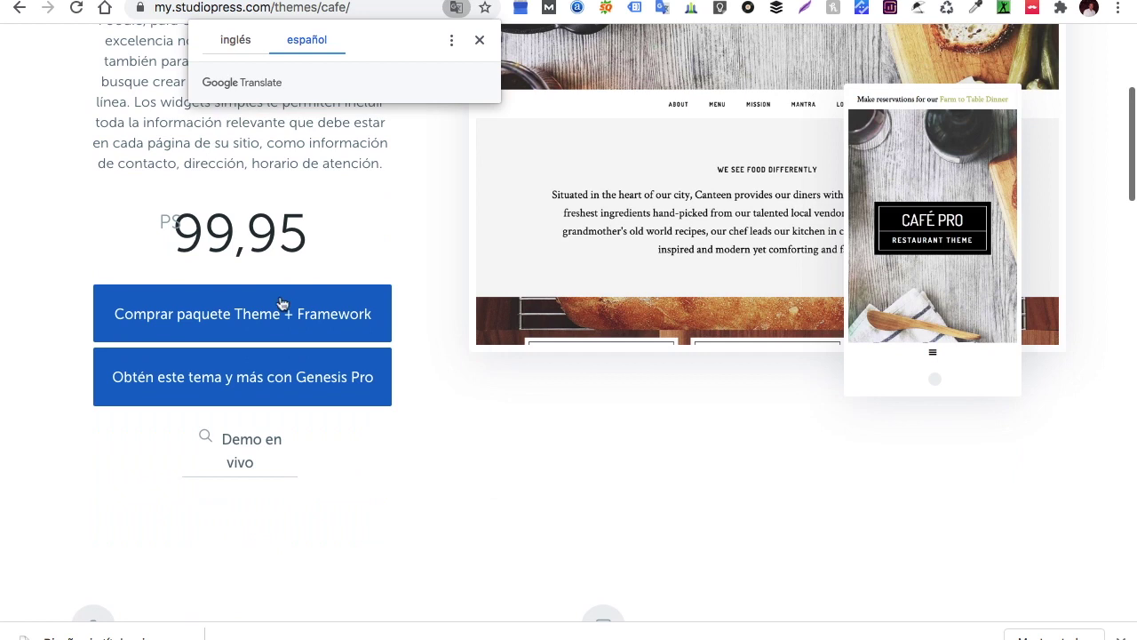
pyautogui.click(239, 460)
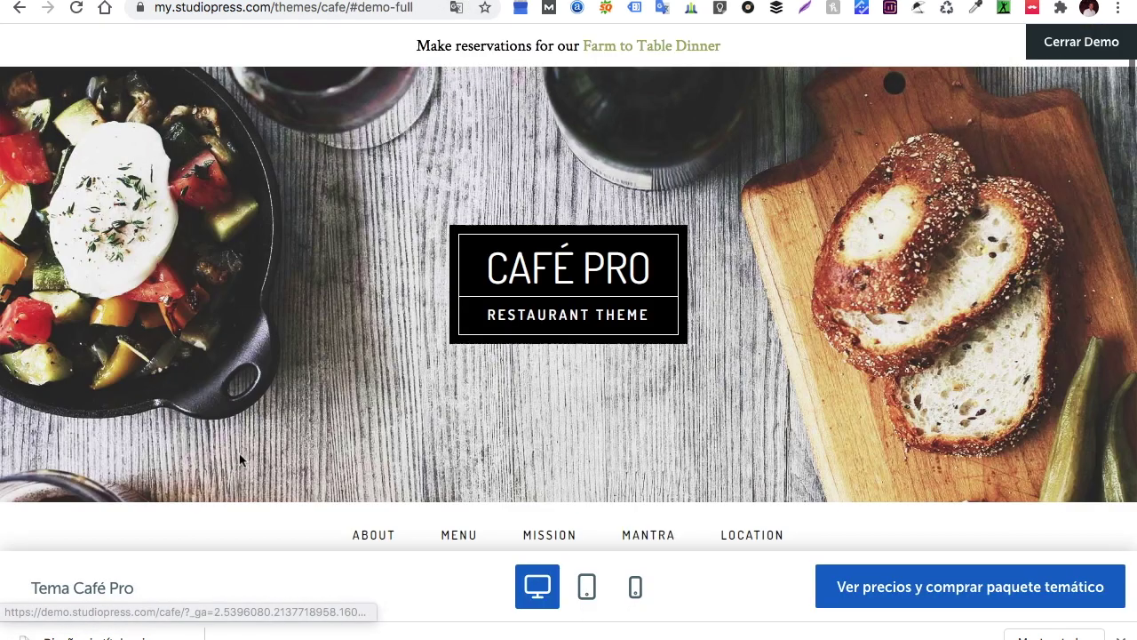
pyautogui.scroll(-5, 363, 373)
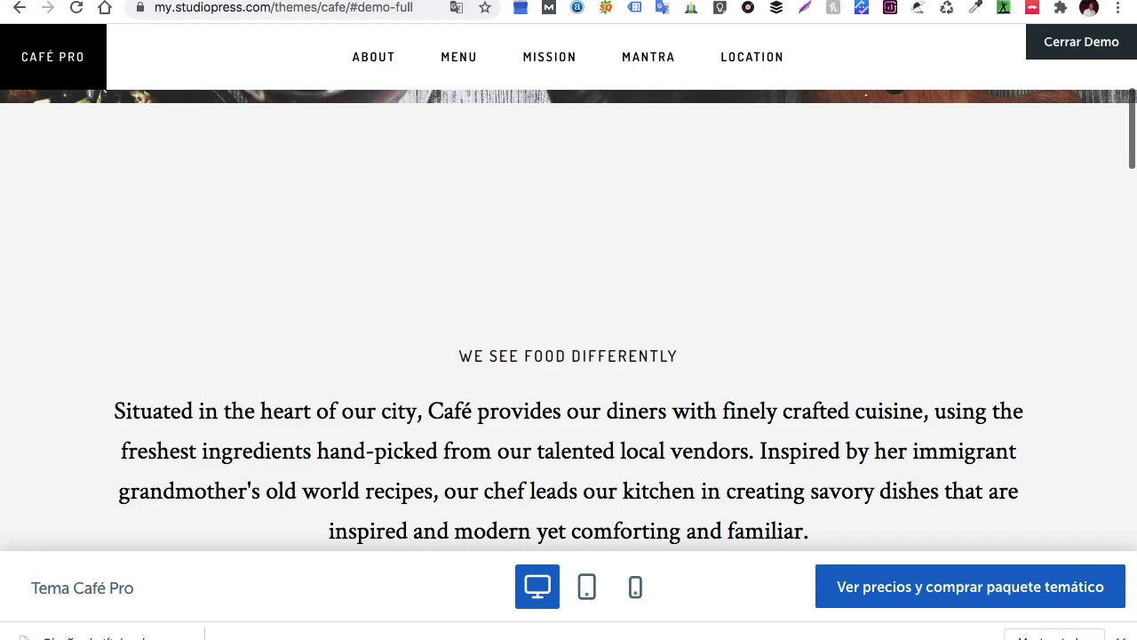
# Copy the restaurant's intro paragraph from the 'O sole mio' note in Notes
pyautogui.click(479, 631)
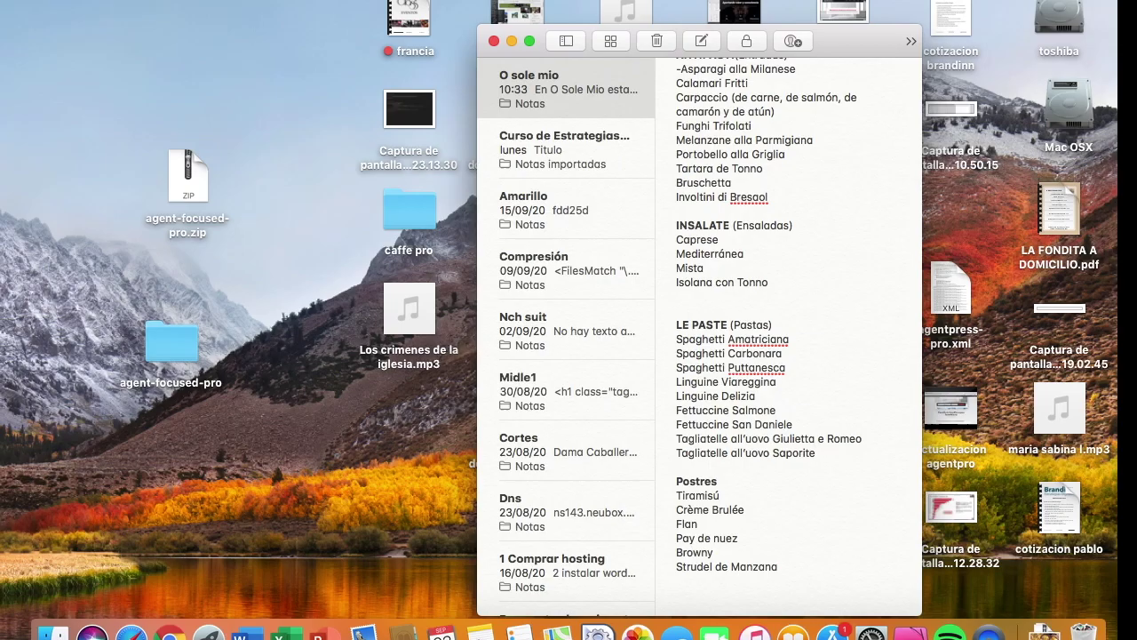
pyautogui.scroll(10, 788, 353)
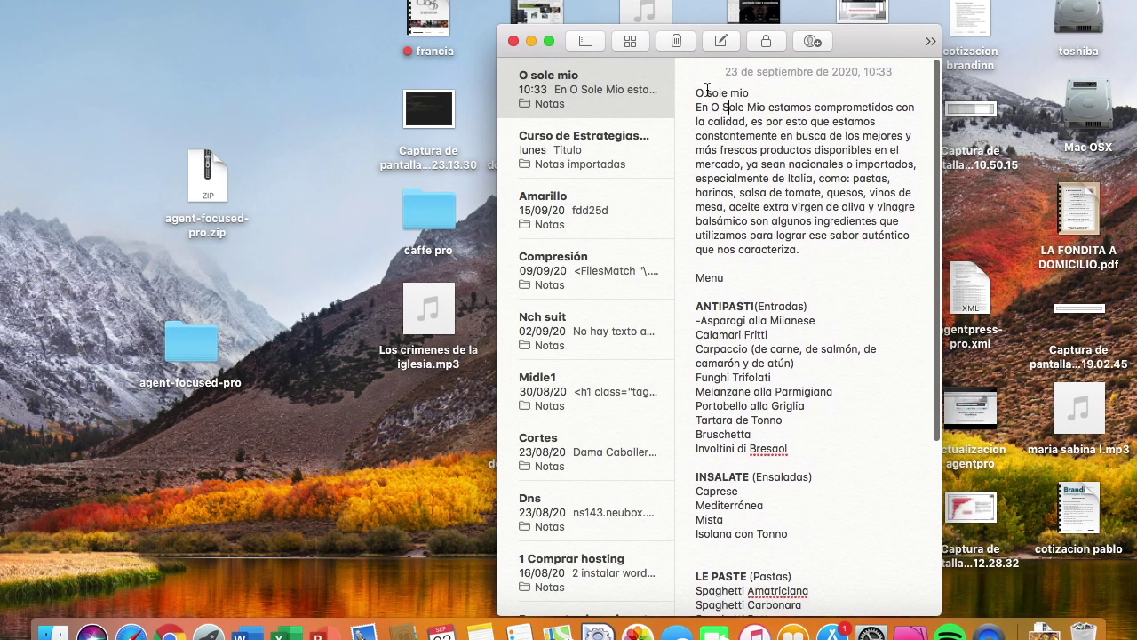
pyautogui.moveTo(700, 106); pyautogui.dragTo(833, 252)
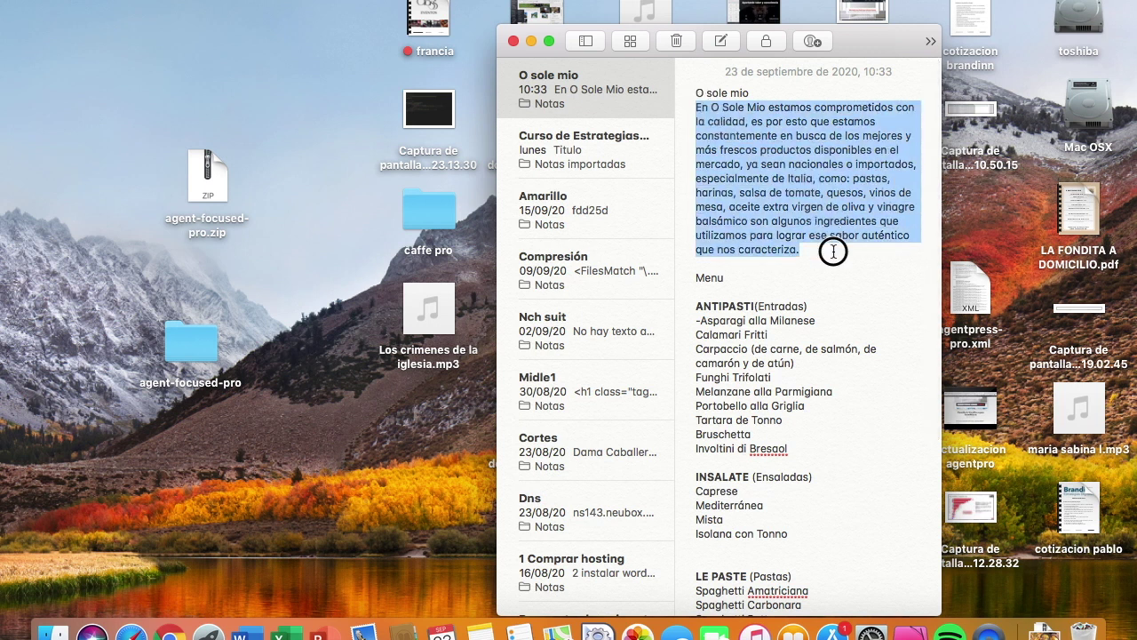
pyautogui.rightClick(802, 182)
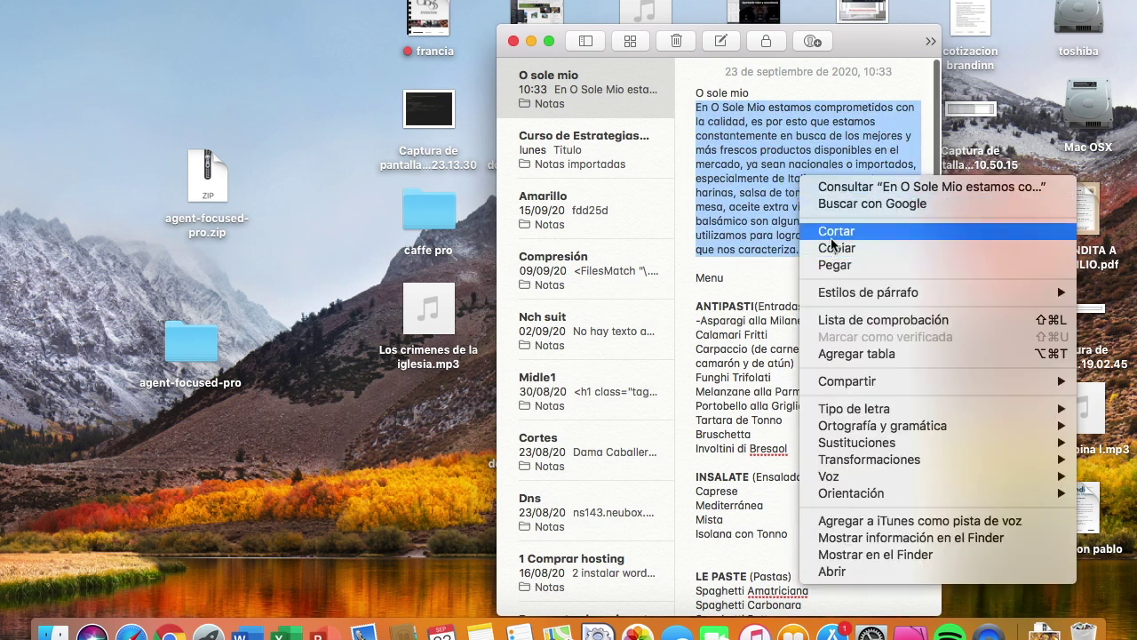
pyautogui.click(834, 251)
pyautogui.press('super+Tab')
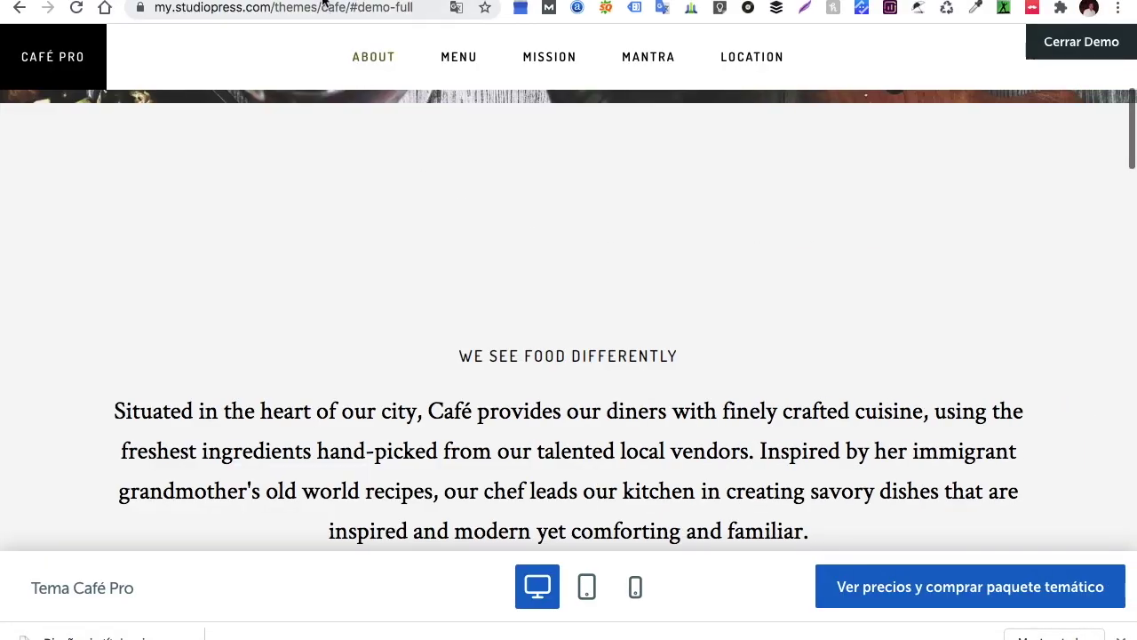
# Paste the intro paragraph into the Front Page 1 text widget and title it 'O sole Mio'
pyautogui.hotkey('ctrl', 'Tab')
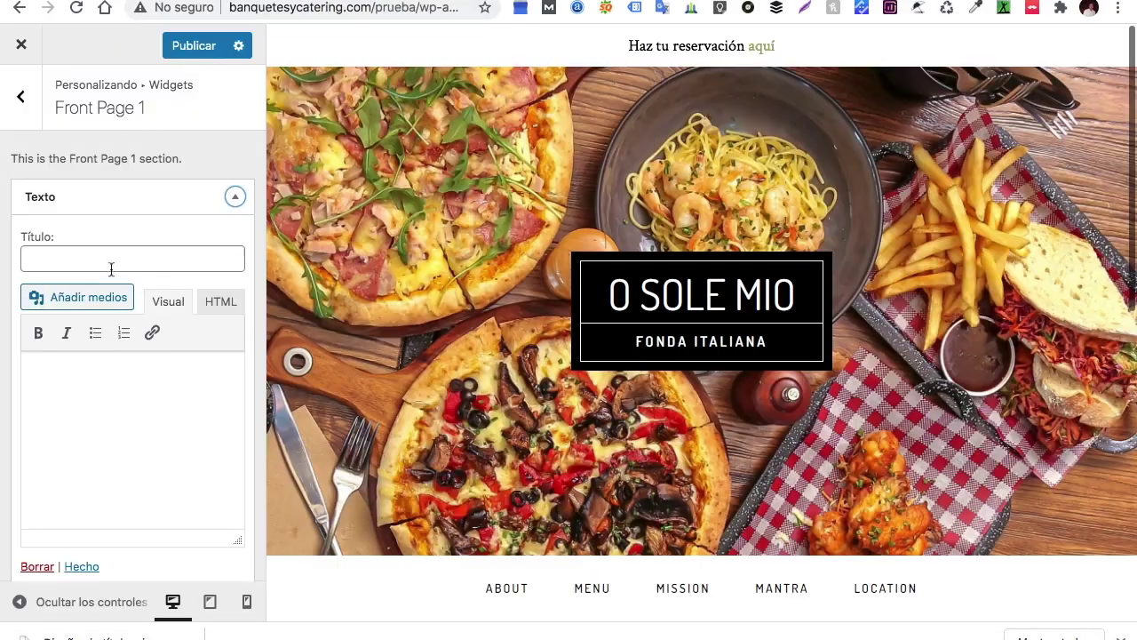
pyautogui.rightClick(62, 371)
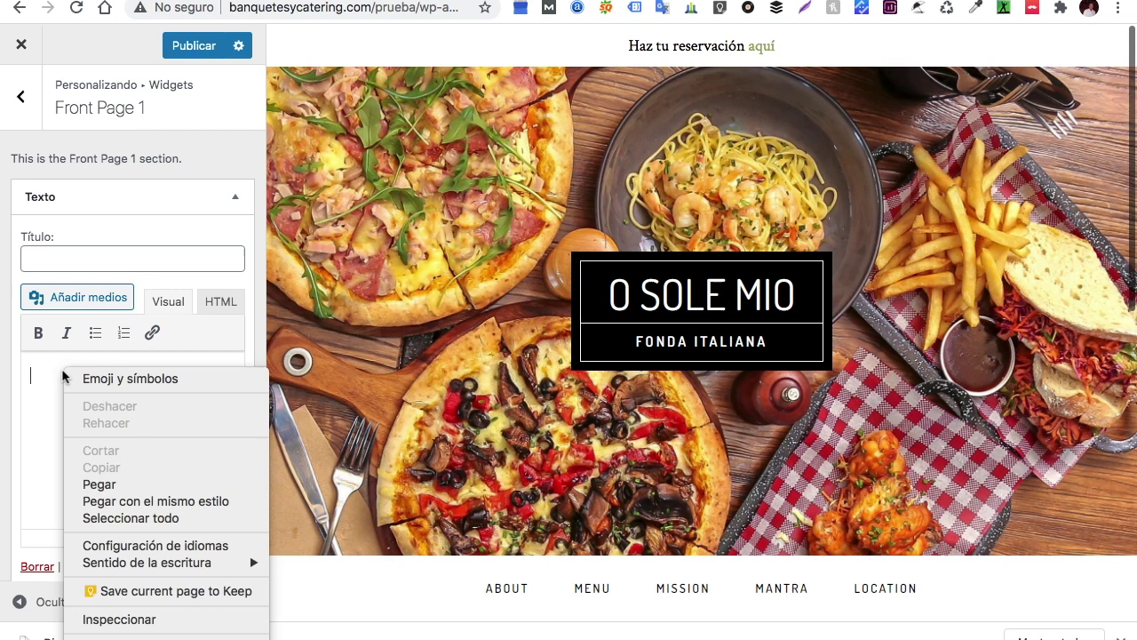
pyautogui.click(98, 484)
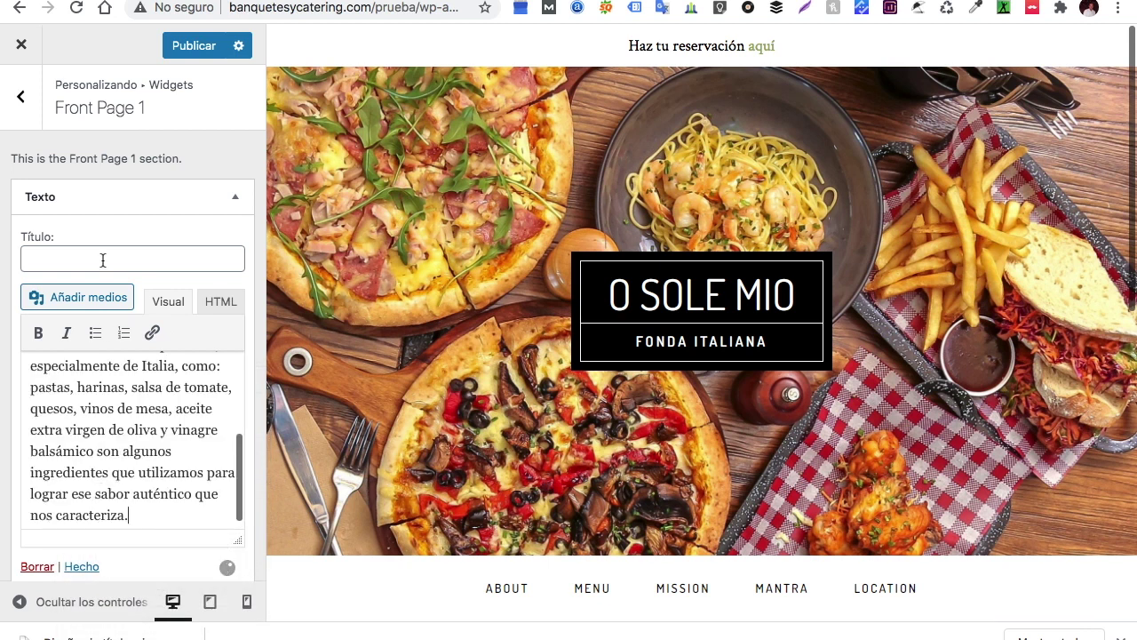
pyautogui.click(103, 260)
pyautogui.write('O s')
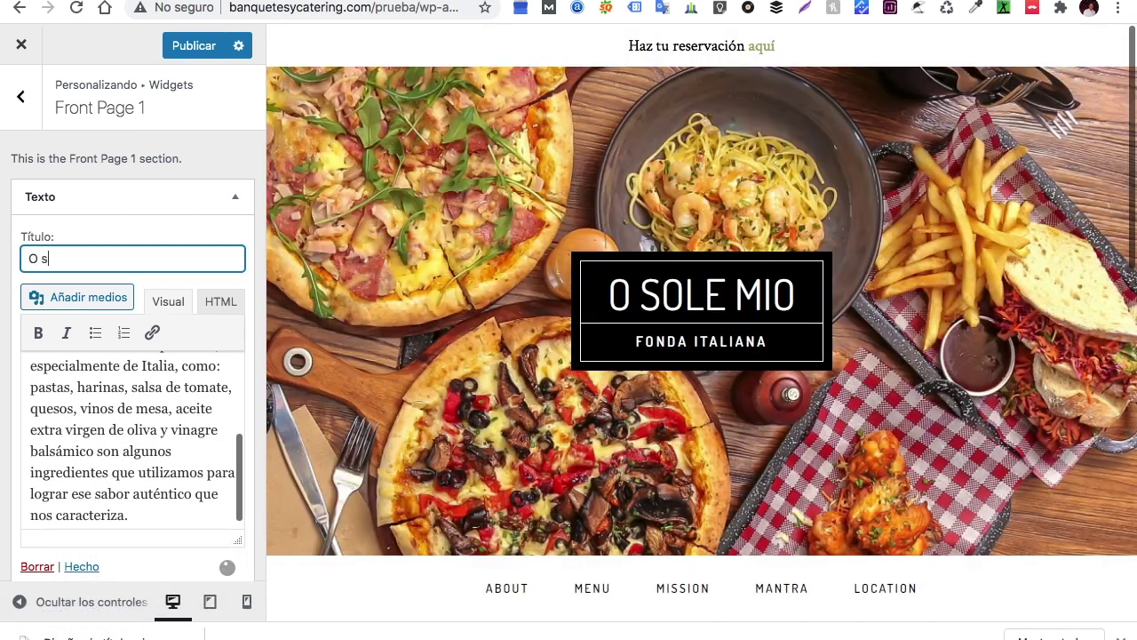
pyautogui.write('ole Mio')
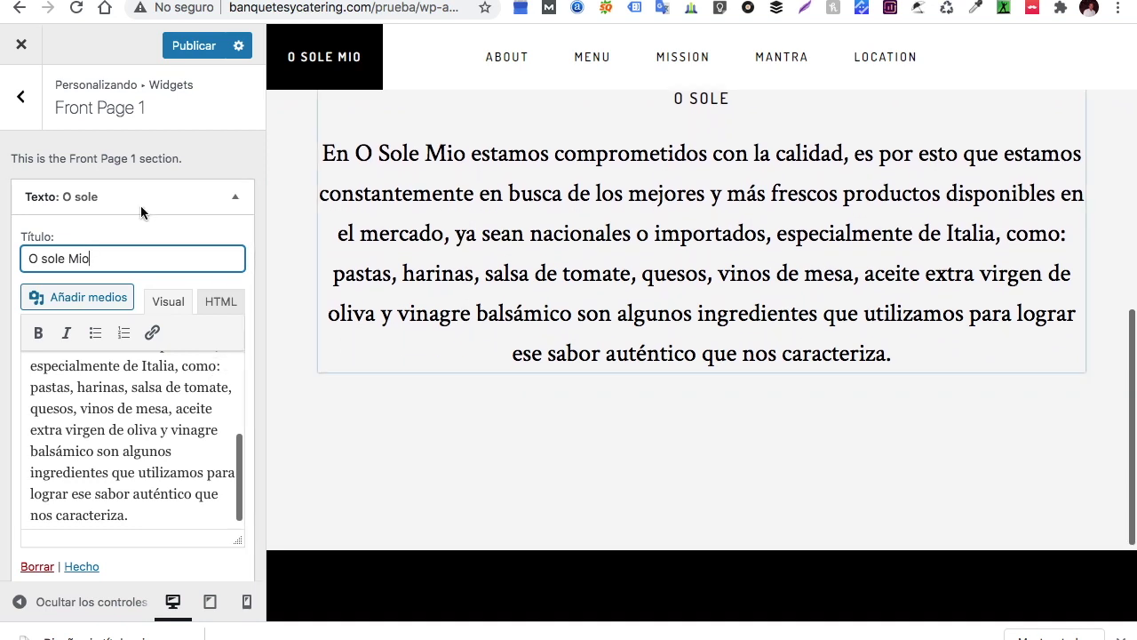
# Add a Texto widget to the Front Page 2 widget area
pyautogui.click(22, 98)
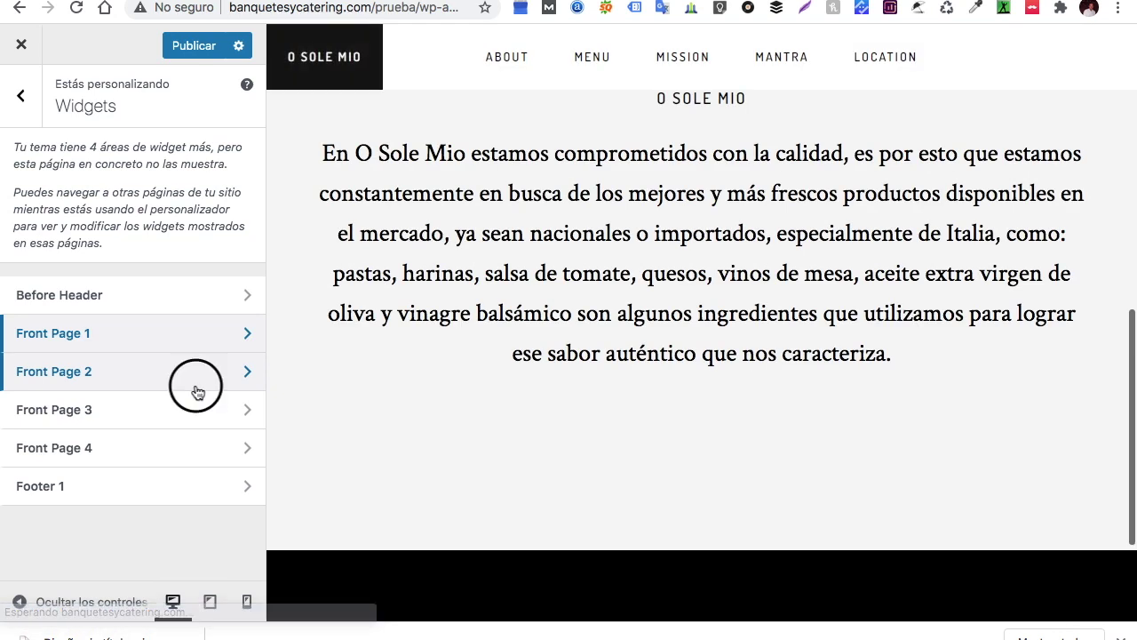
pyautogui.click(197, 388)
pyautogui.click(200, 195)
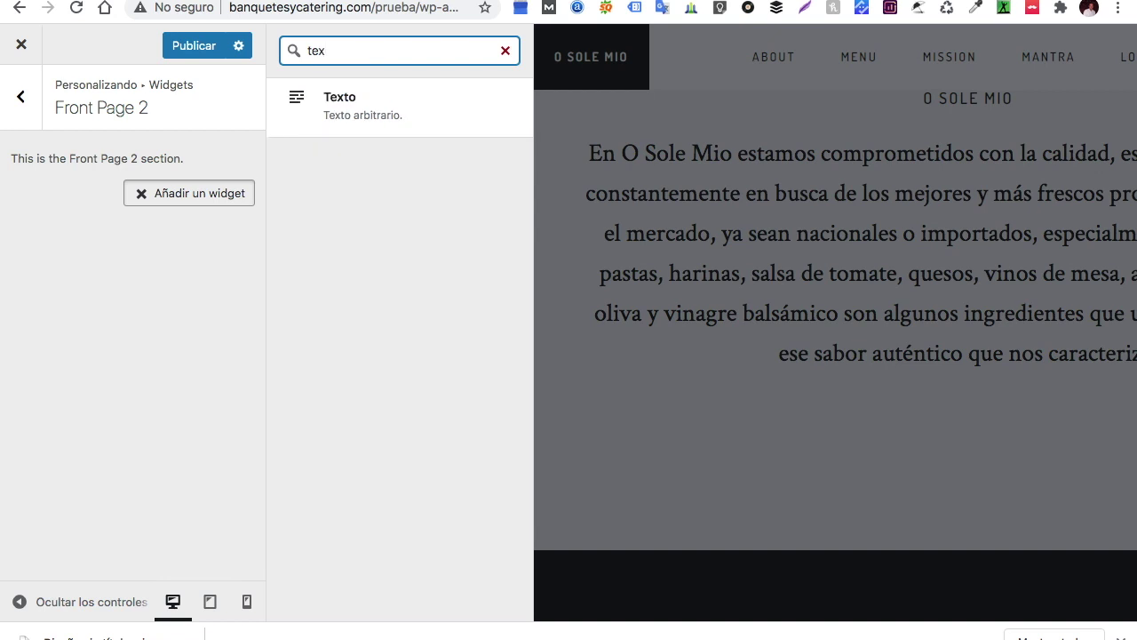
pyautogui.click(376, 103)
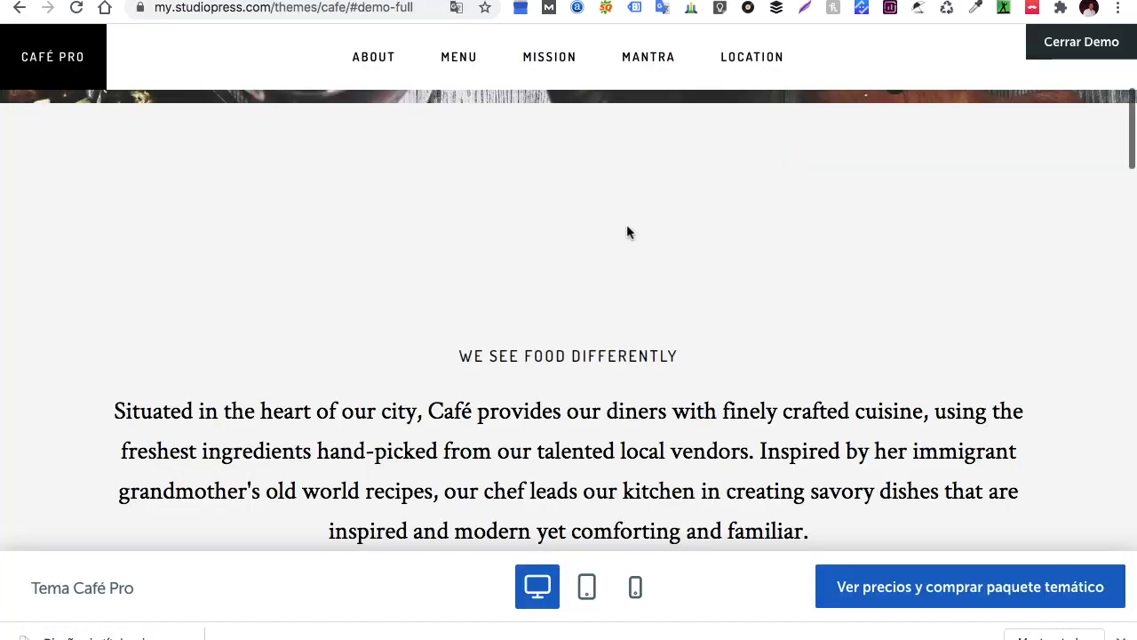
# Copy the ANTIPASTI starters list from the O sole mio note, then go back to the WordPress customizer
pyautogui.scroll(-8, 553, 380)
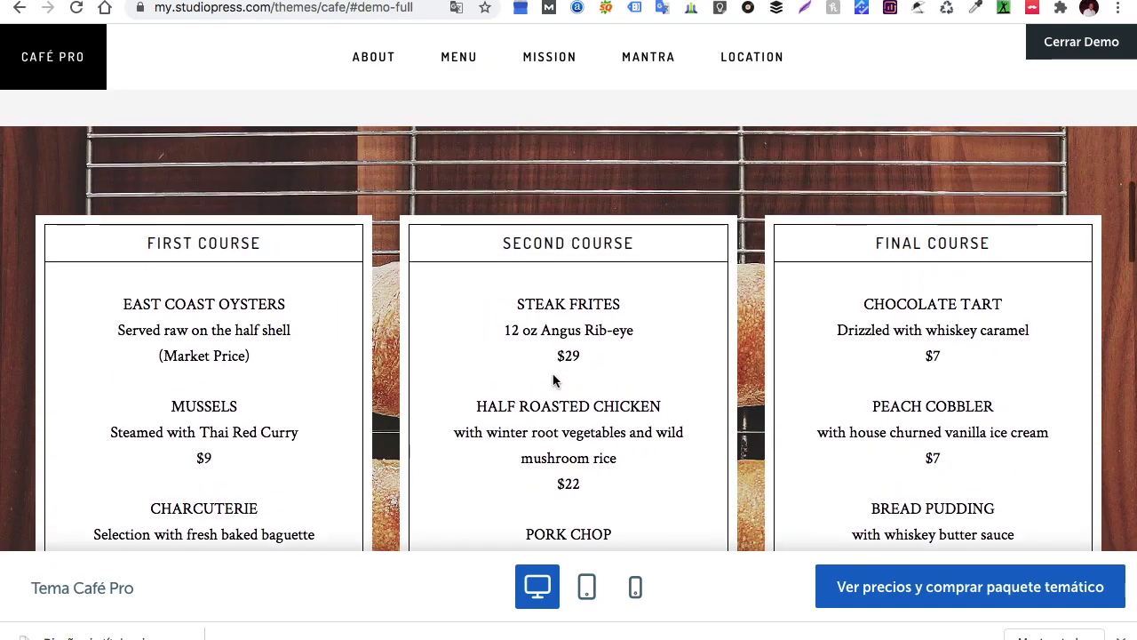
pyautogui.scroll(10, 365, 409)
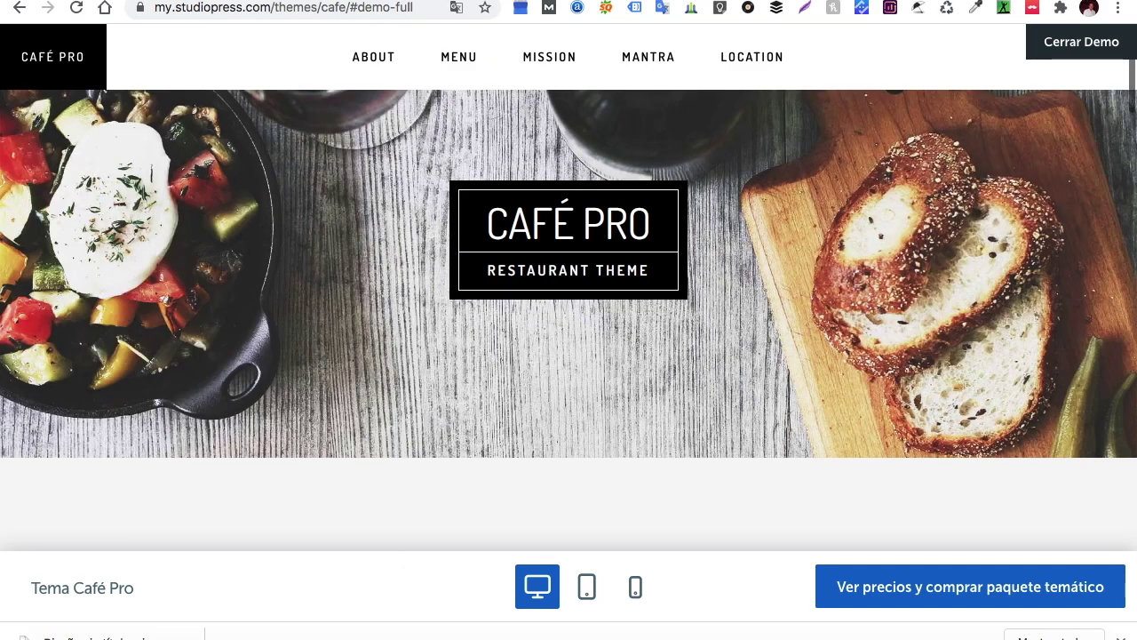
pyautogui.moveTo(401, 633)
pyautogui.click(480, 633)
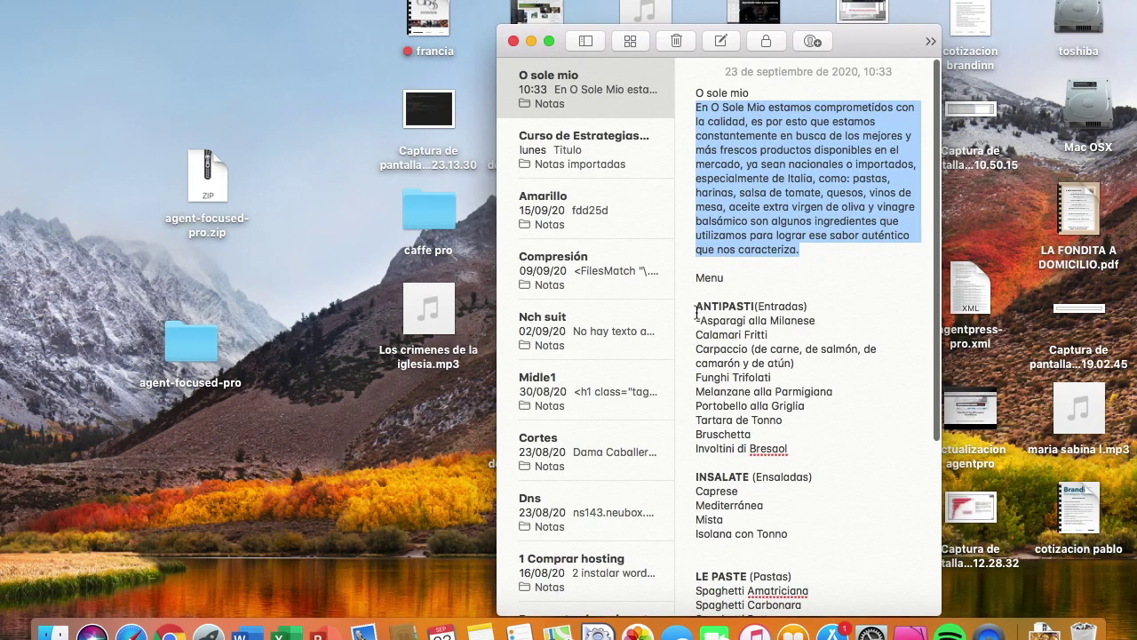
pyautogui.moveTo(697, 307); pyautogui.dragTo(786, 461)
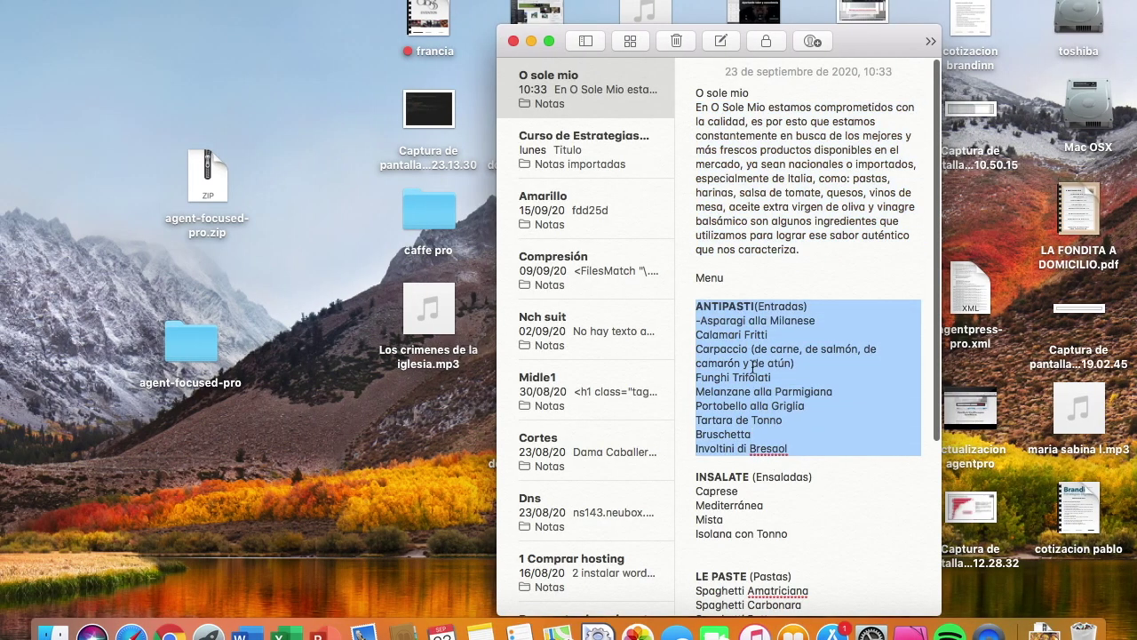
pyautogui.rightClick(753, 366)
pyautogui.click(803, 279)
pyautogui.press('super+Tab')
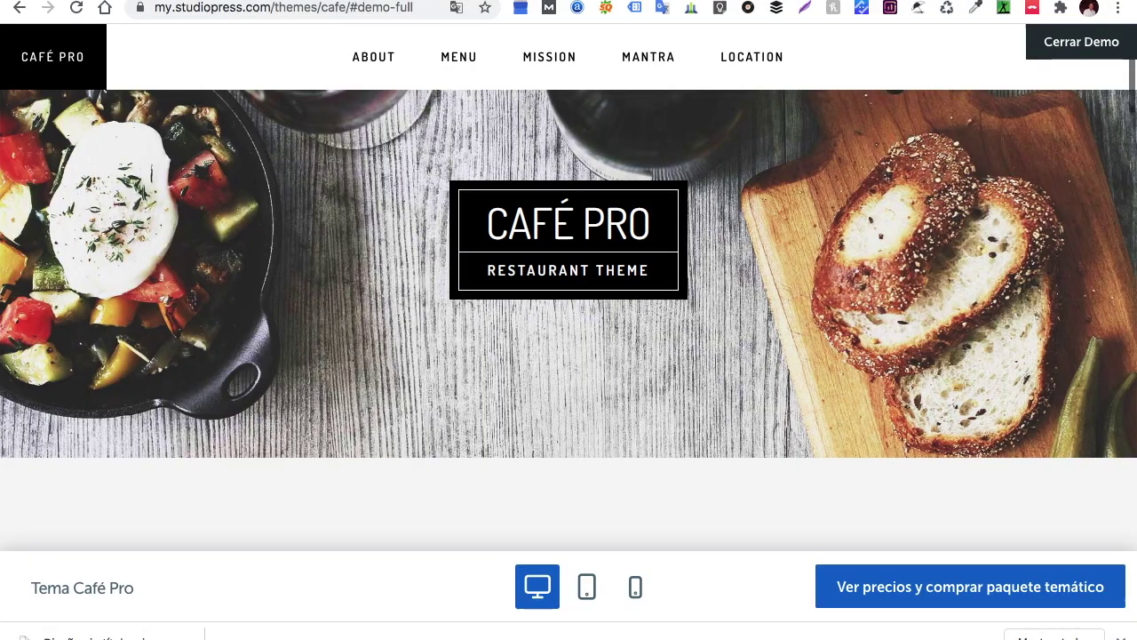
pyautogui.hotkey('ctrl', 'Tab')
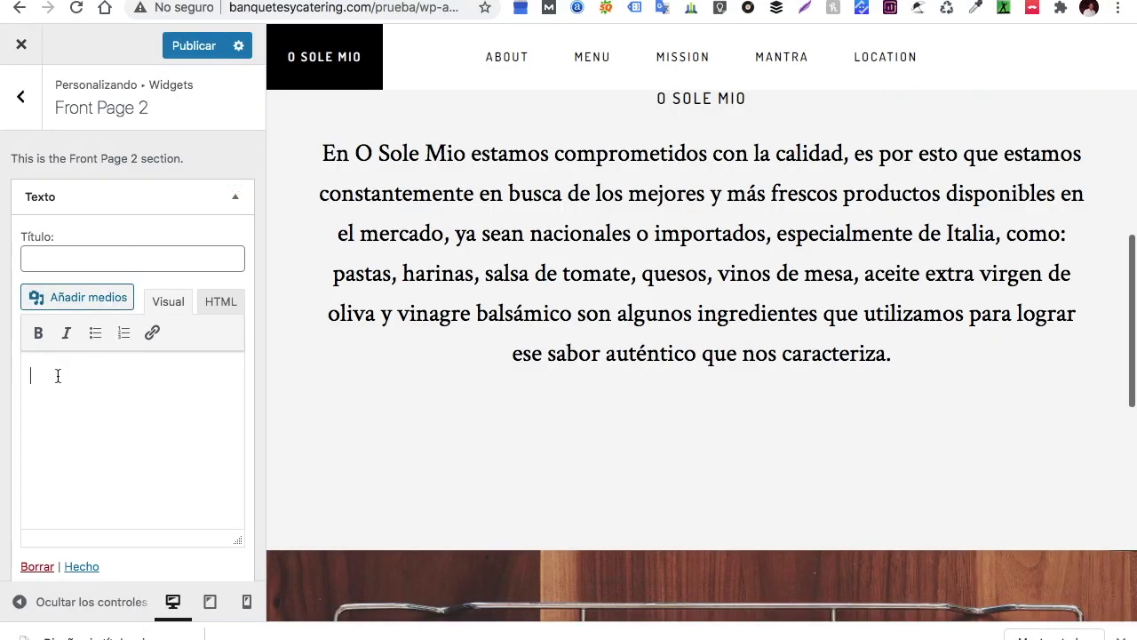
# Paste the antipasti list into the widget body and remove the stray dash before Asparagi alla Milanese
pyautogui.rightClick(57, 376)
pyautogui.click(91, 483)
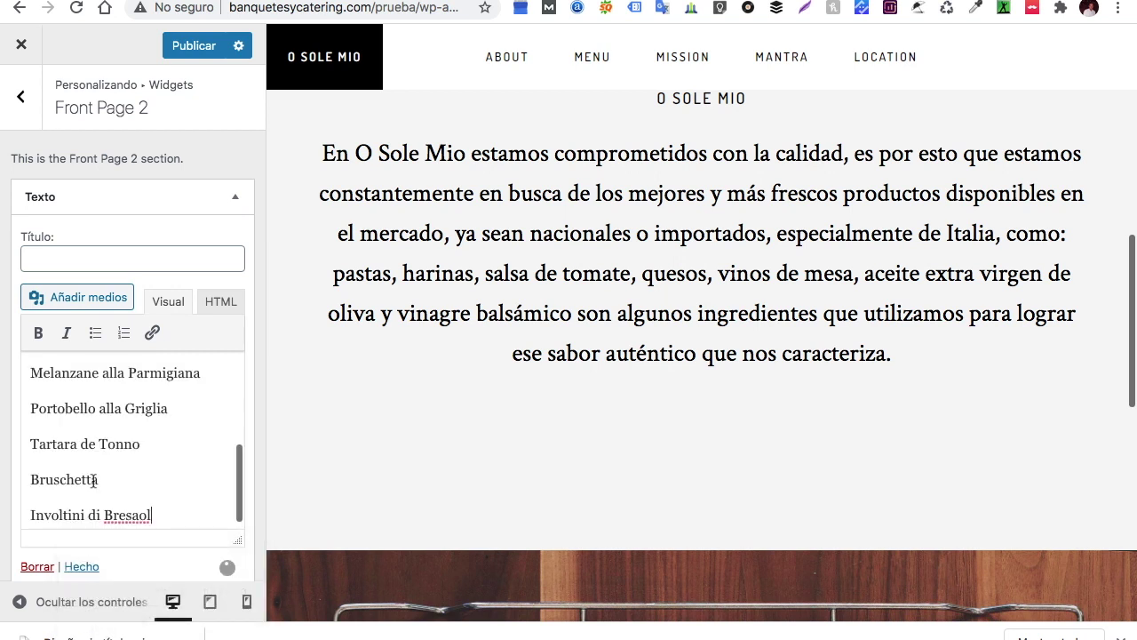
pyautogui.scroll(5, 98, 447)
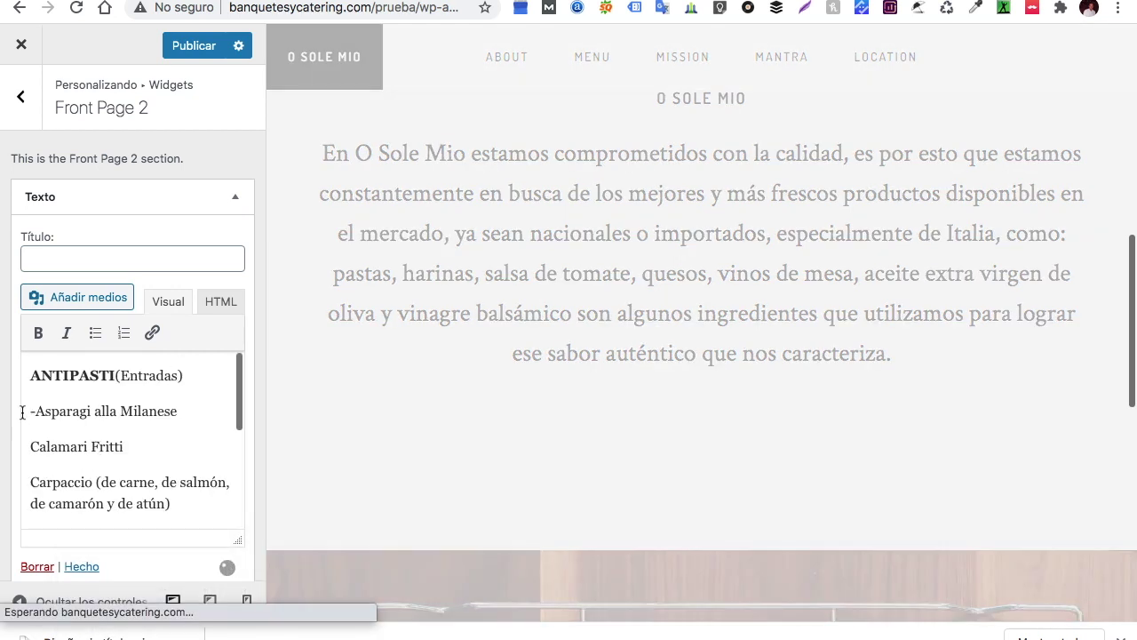
pyautogui.click(33, 411)
pyautogui.press('BackSpace')
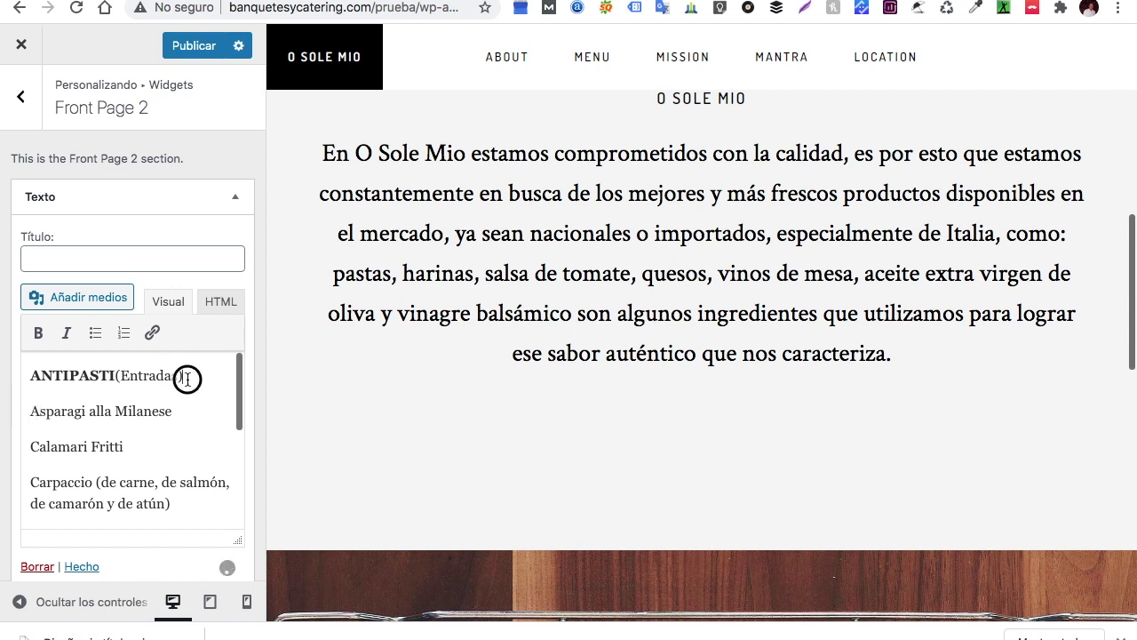
# Move the ANTIPASTI(Entradas) heading out of the body into the widget title
pyautogui.moveTo(187, 378); pyautogui.dragTo(35, 374)
pyautogui.rightClick(44, 373)
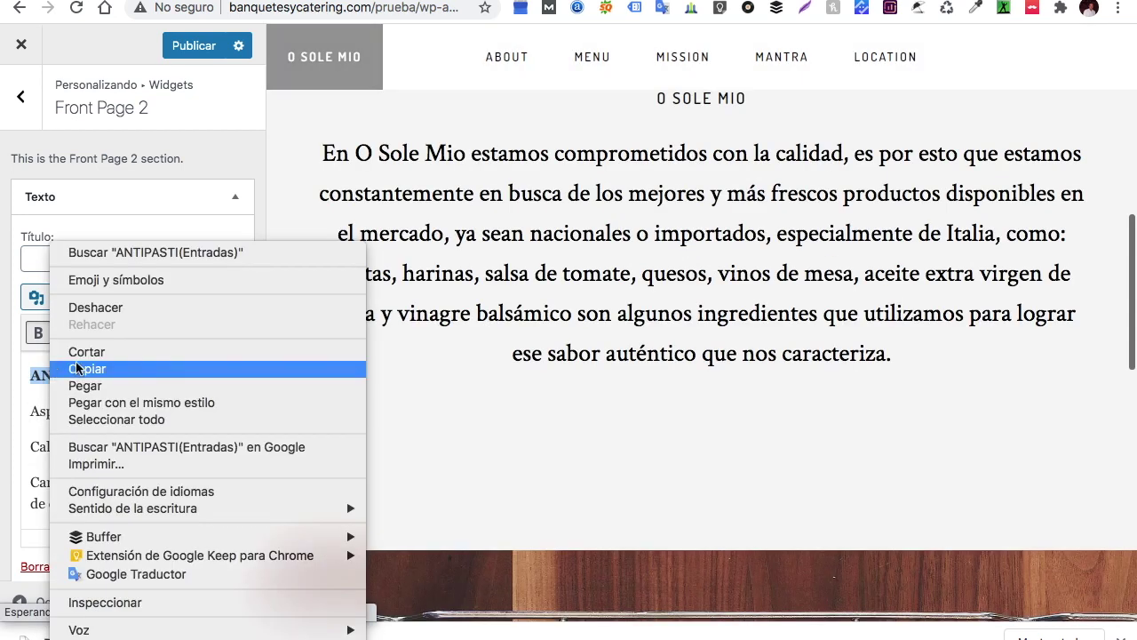
pyautogui.click(80, 352)
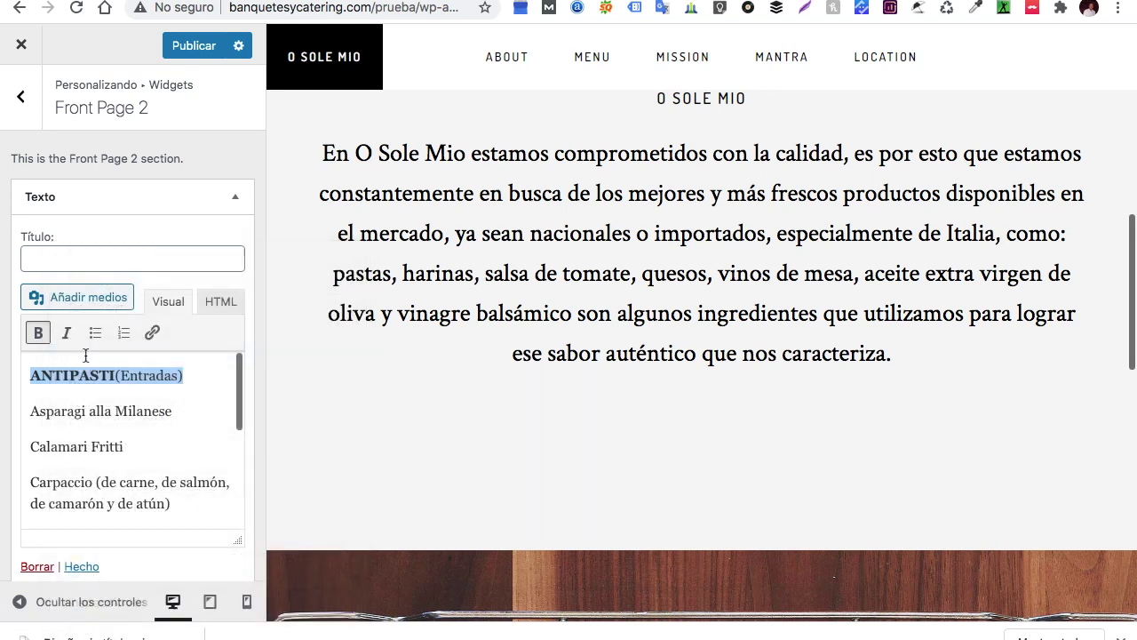
pyautogui.rightClick(94, 262)
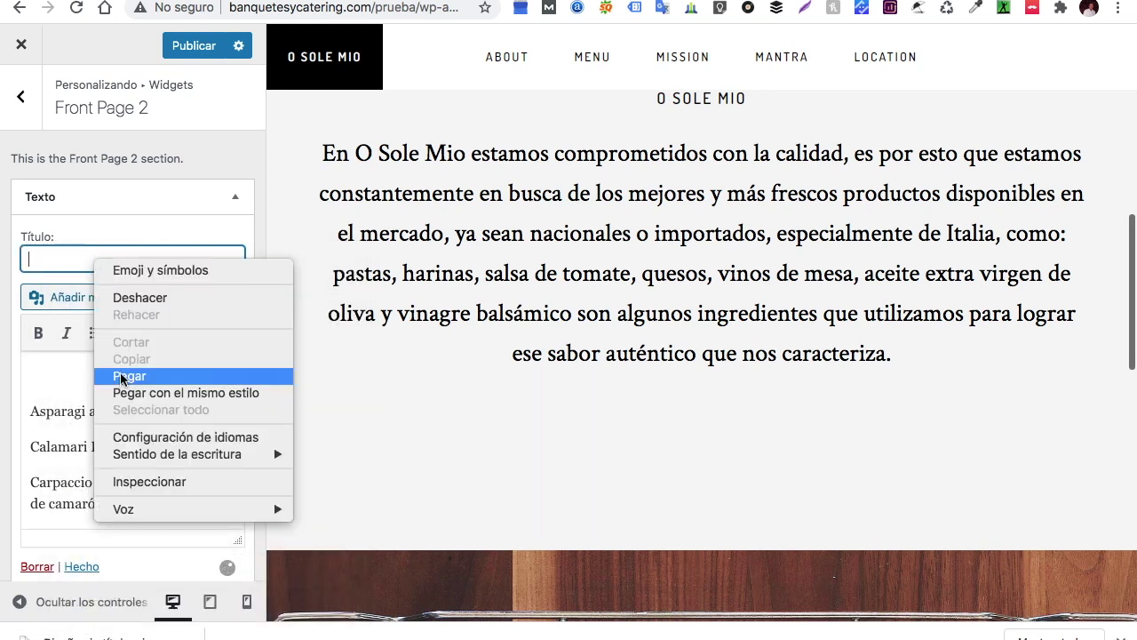
pyautogui.click(129, 376)
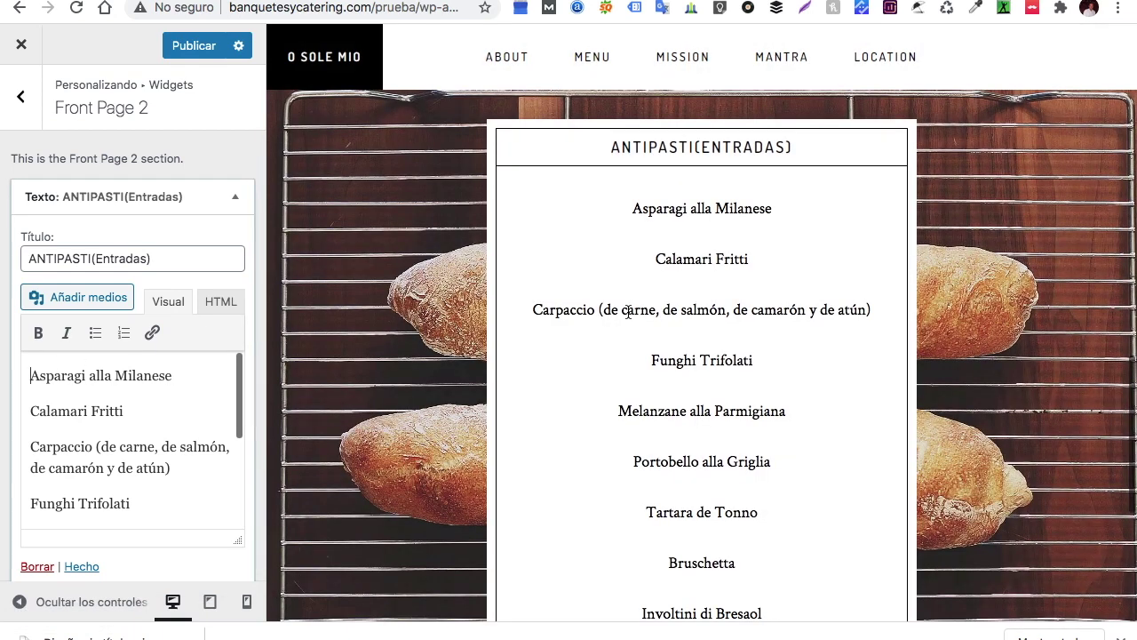
# Collapse the ANTIPASTI(Entradas) widget and bring up the list of widgets to add
pyautogui.scroll(1, 627, 316)
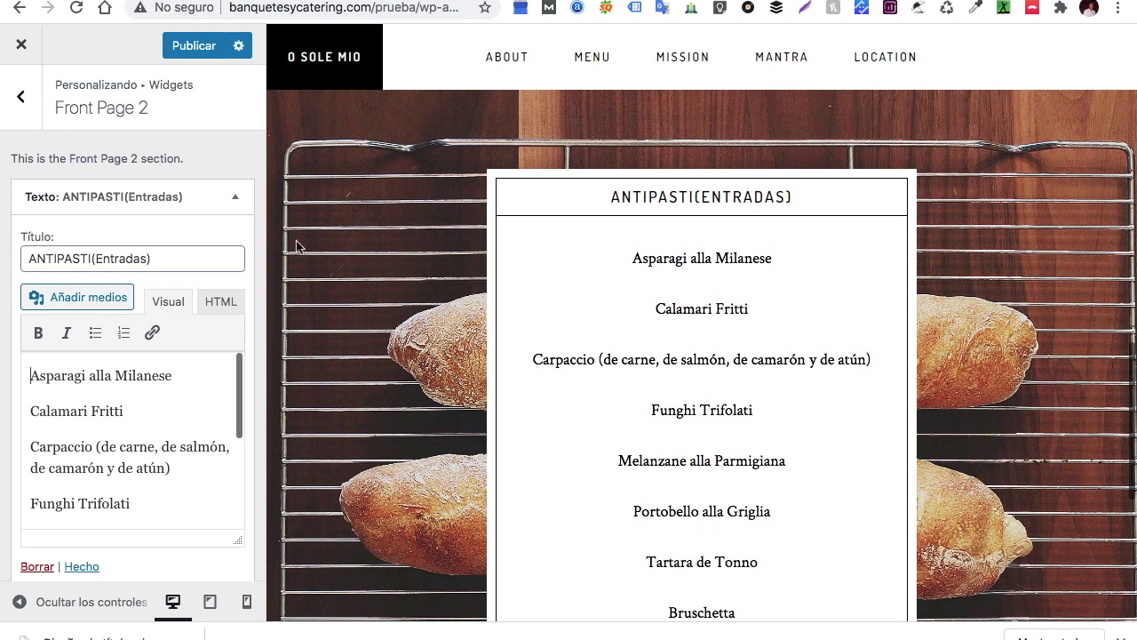
pyautogui.click(235, 196)
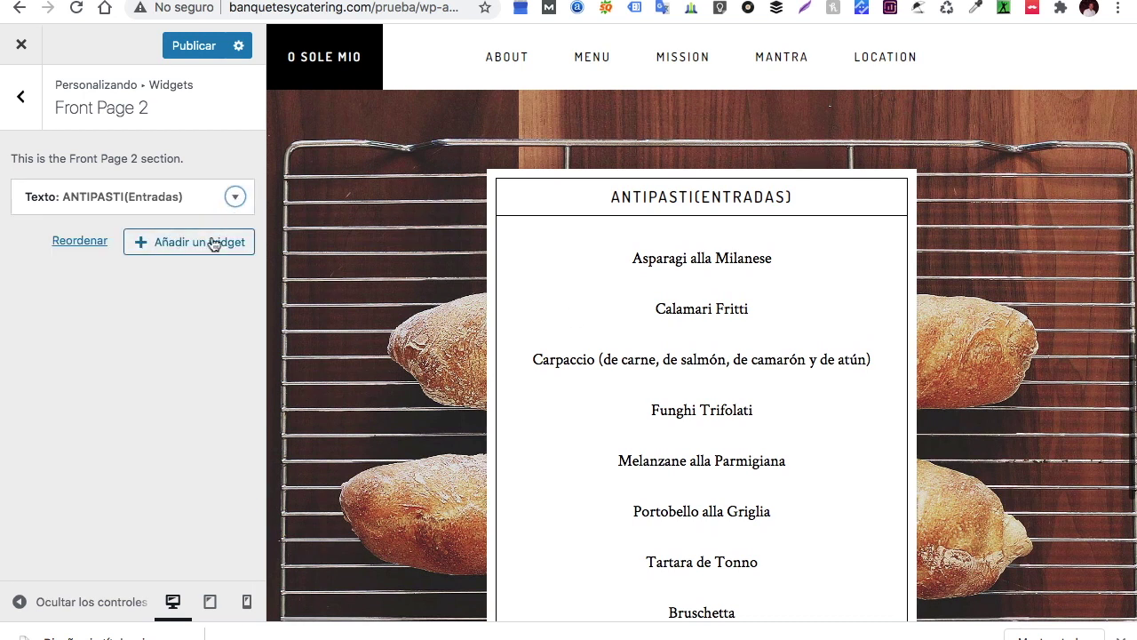
pyautogui.click(211, 242)
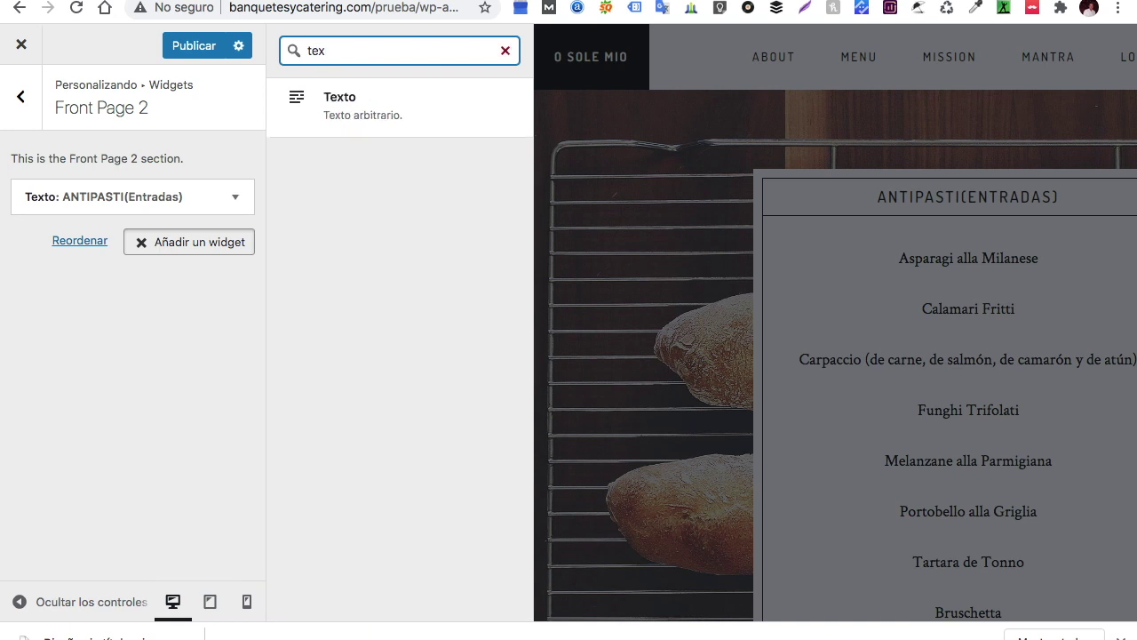
# Add a new Text widget and paste the INSALATE salad list from the note into it
pyautogui.click(376, 115)
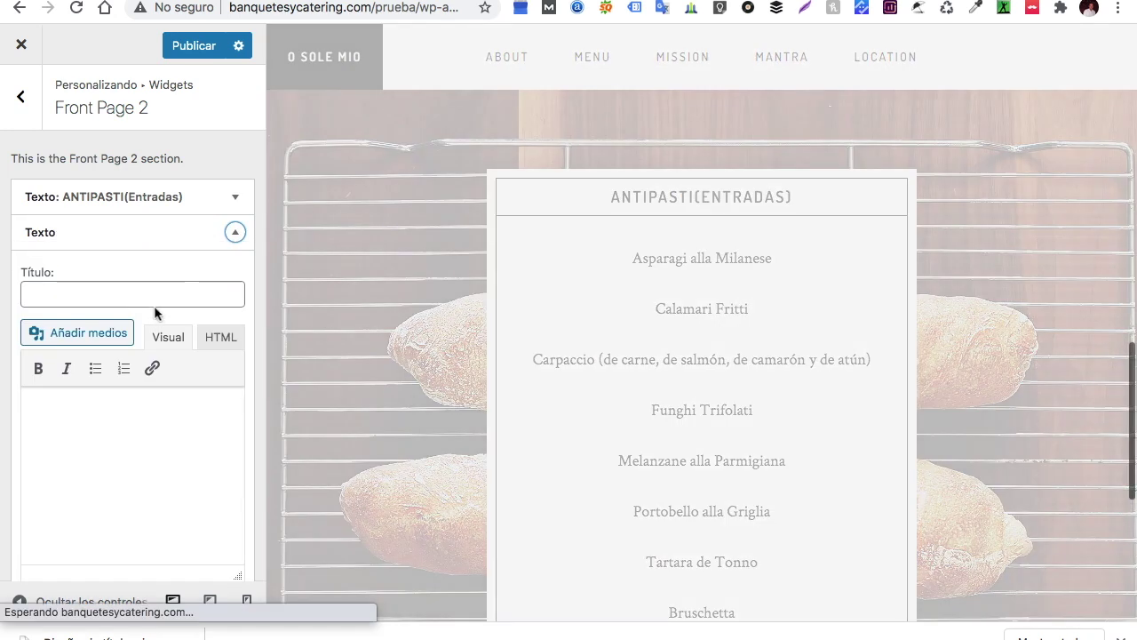
pyautogui.press('super+Tab')
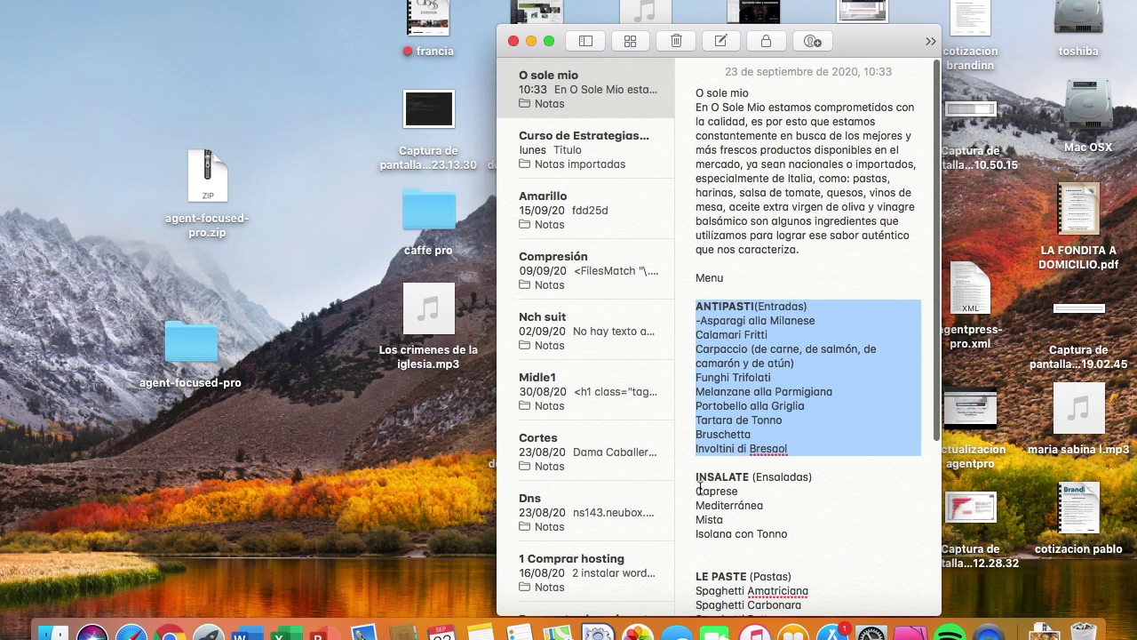
pyautogui.moveTo(697, 478); pyautogui.dragTo(808, 529)
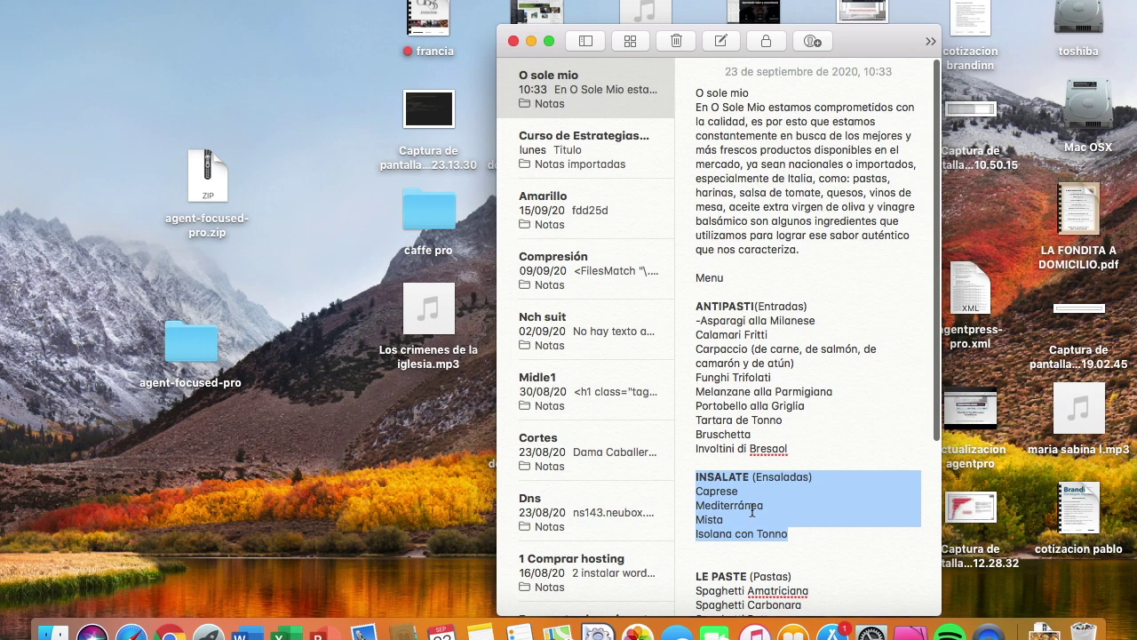
pyautogui.rightClick(752, 511)
pyautogui.click(810, 277)
pyautogui.hotkey('ctrl', 'Right')
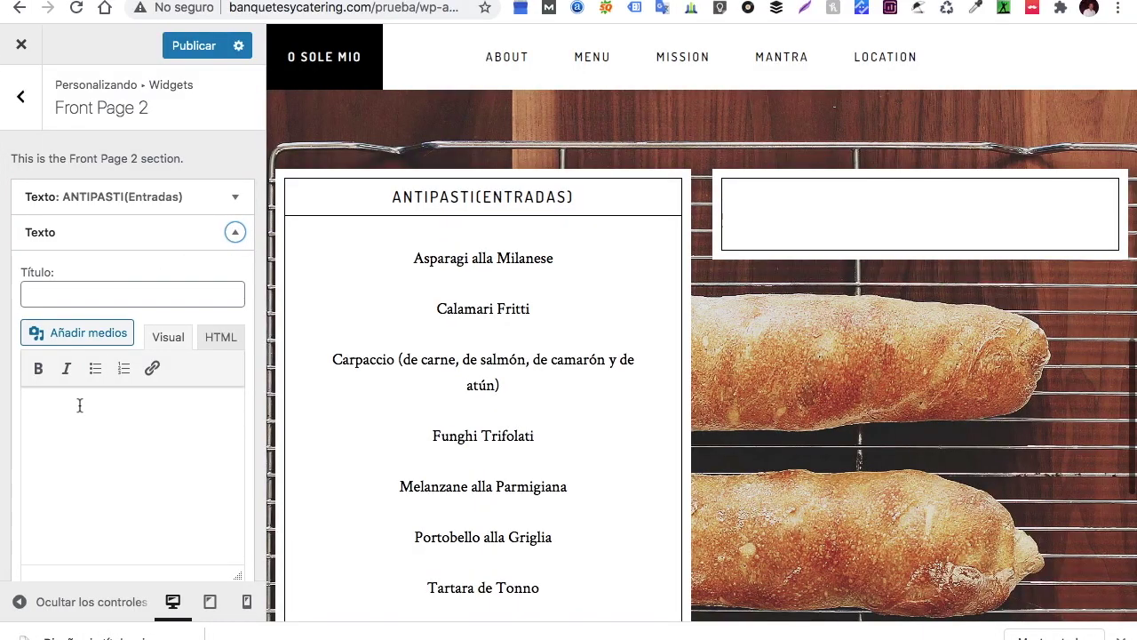
pyautogui.rightClick(77, 406)
pyautogui.click(117, 477)
# Move the INSALATE (Ensaladas) heading from the body into the widget title
pyautogui.moveTo(29, 442); pyautogui.dragTo(24, 409)
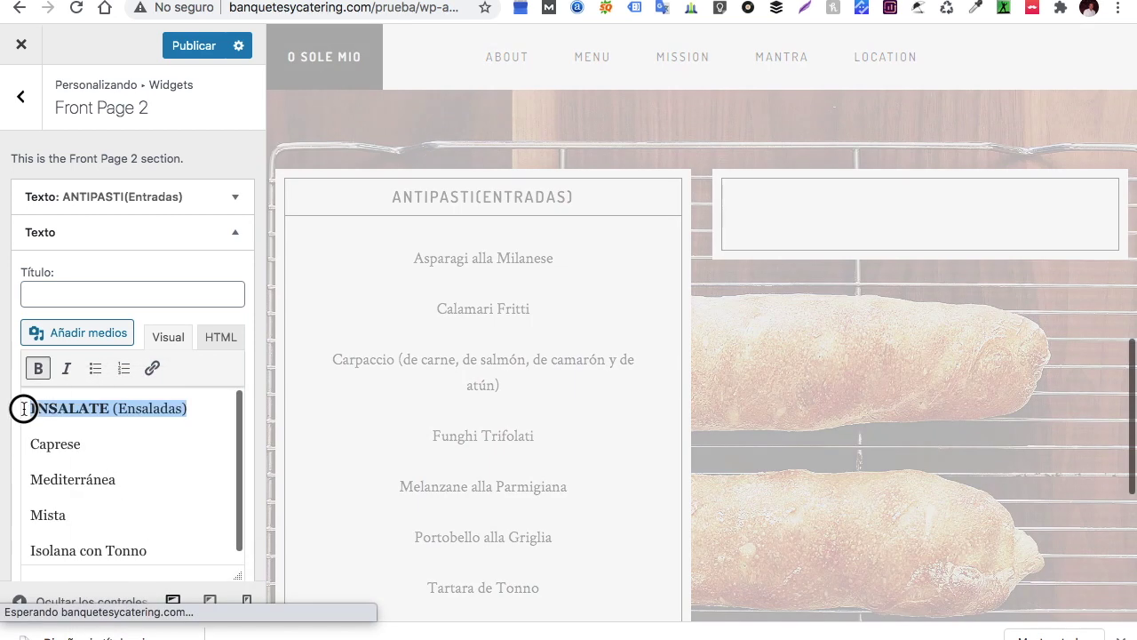
pyautogui.rightClick(40, 407)
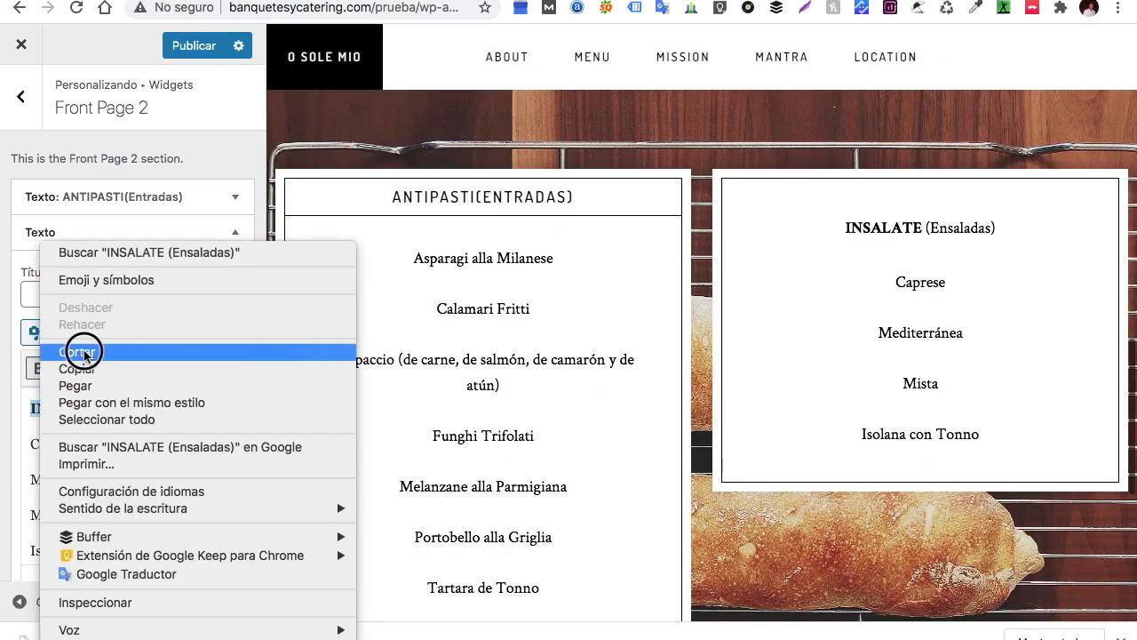
pyautogui.click(76, 352)
pyautogui.click(61, 295)
pyautogui.rightClick(62, 295)
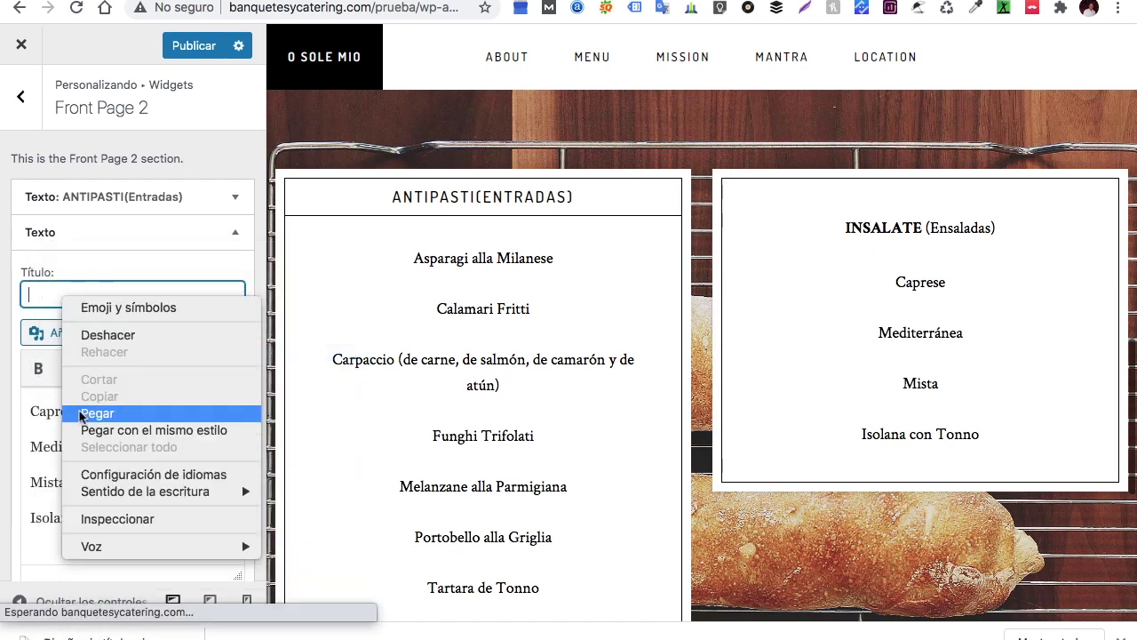
pyautogui.click(81, 413)
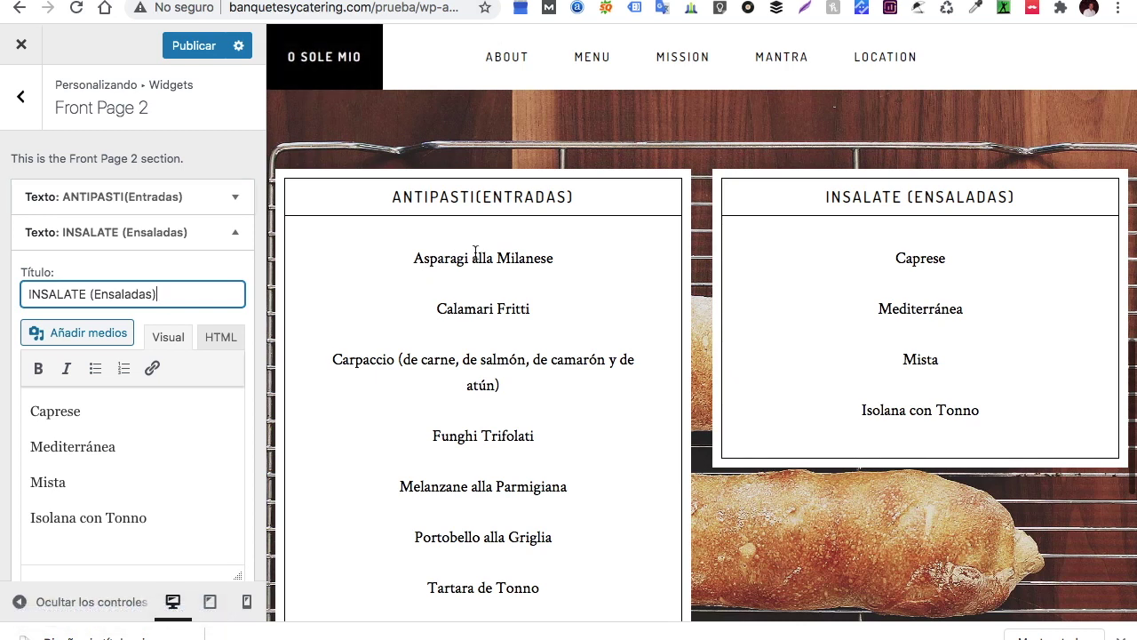
pyautogui.press('super+Tab')
# Copy the LE PASTE pasta list from the O sole mio note
pyautogui.click(476, 258)
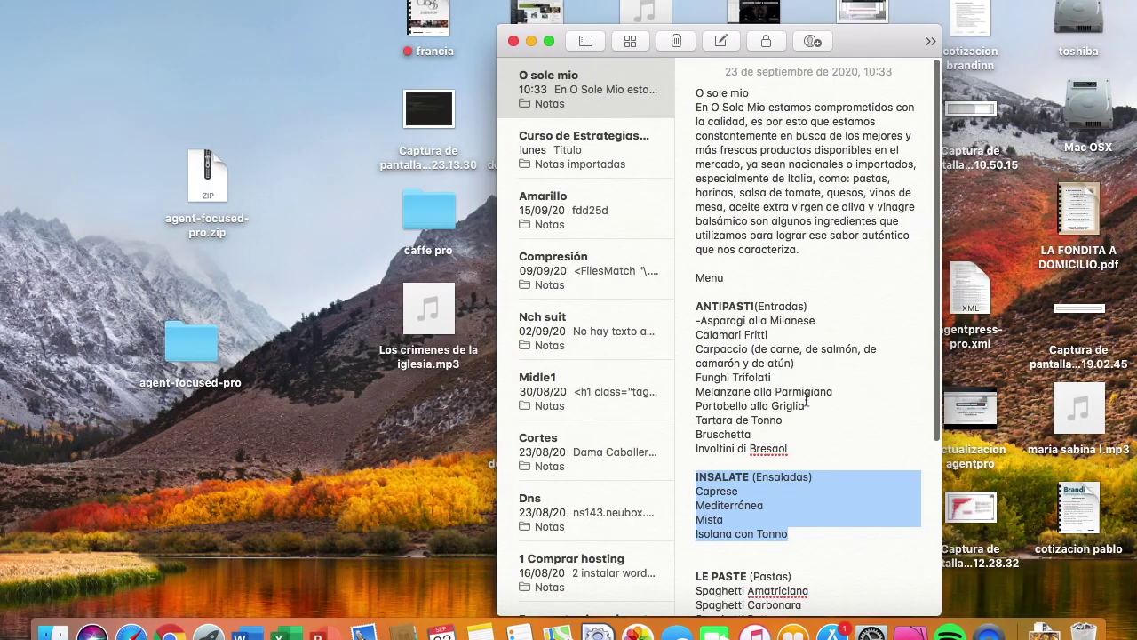
pyautogui.scroll(-5, 807, 401)
pyautogui.moveTo(696, 367); pyautogui.dragTo(854, 493)
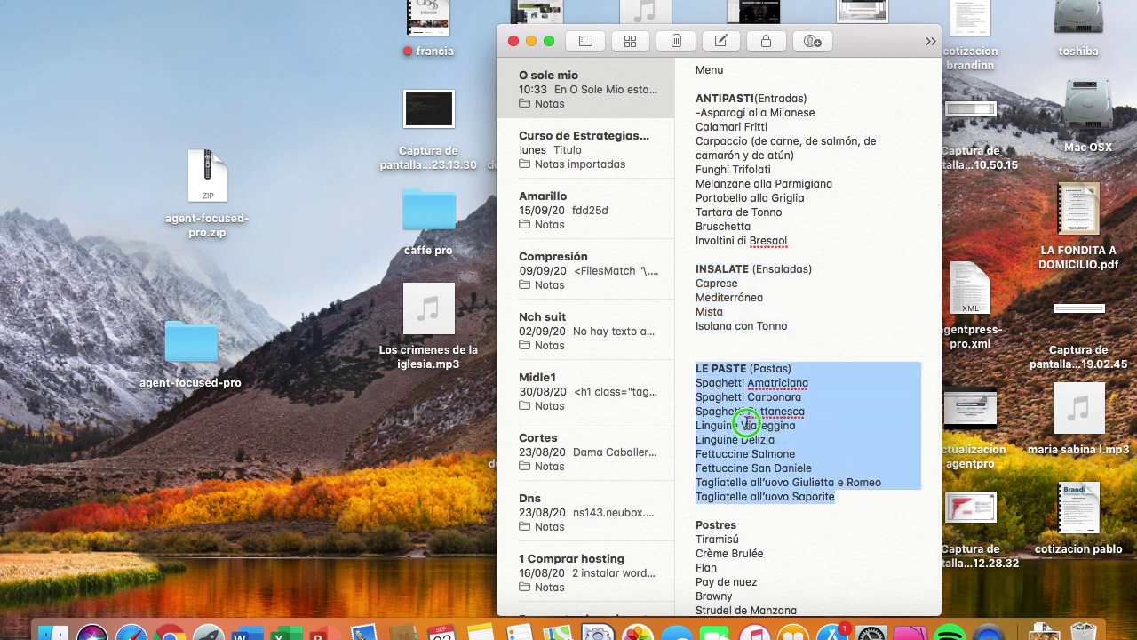
pyautogui.rightClick(746, 418)
pyautogui.click(794, 277)
pyautogui.press('super+Tab')
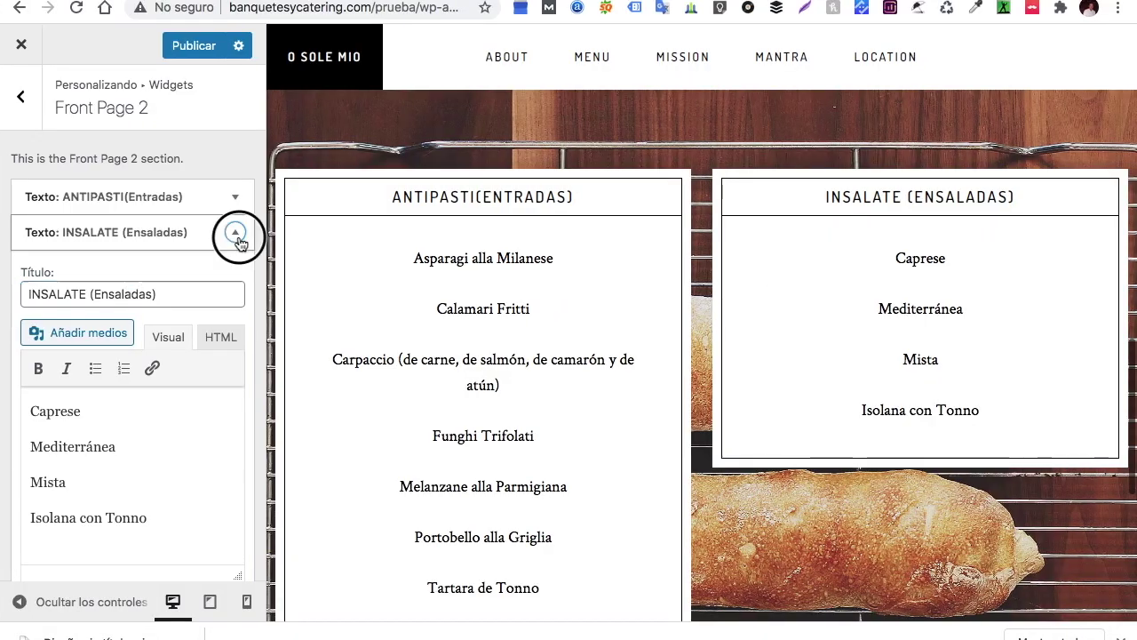
# Collapse the INSALATE widget, add a third Text widget, and paste the pasta list into it
pyautogui.click(237, 234)
pyautogui.click(207, 280)
pyautogui.click(386, 53)
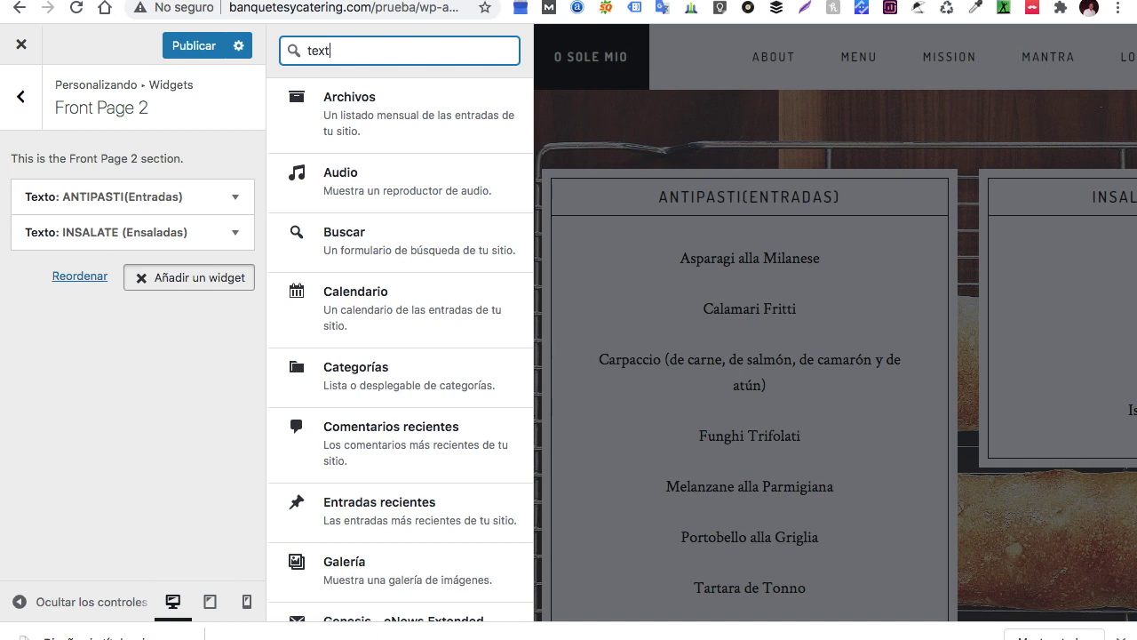
pyautogui.click(359, 102)
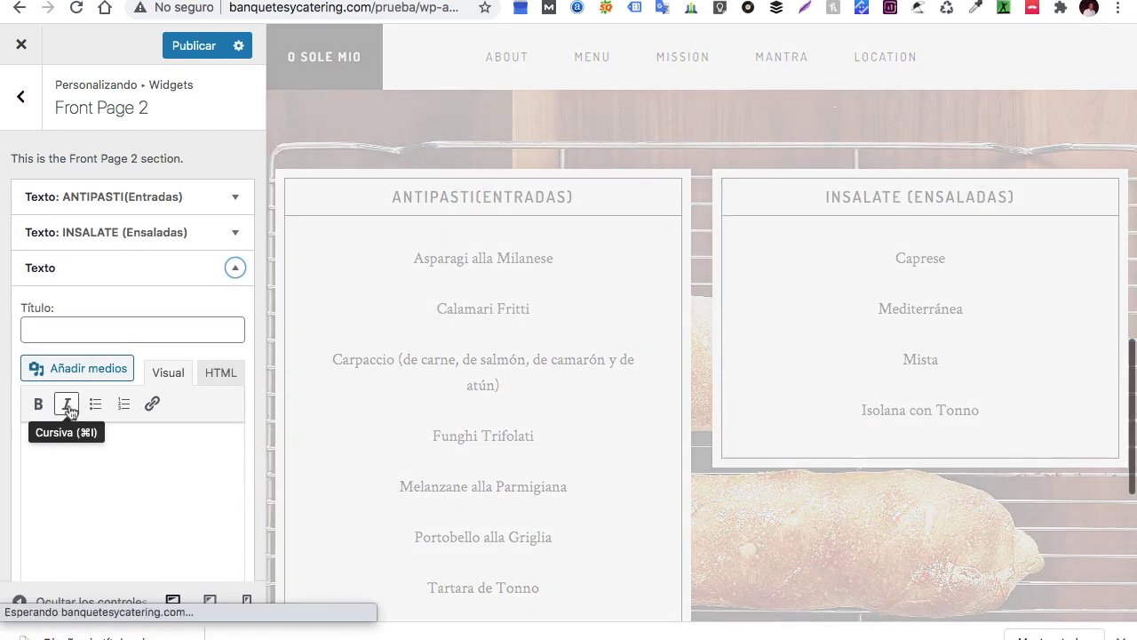
pyautogui.click(37, 441)
pyautogui.rightClick(39, 444)
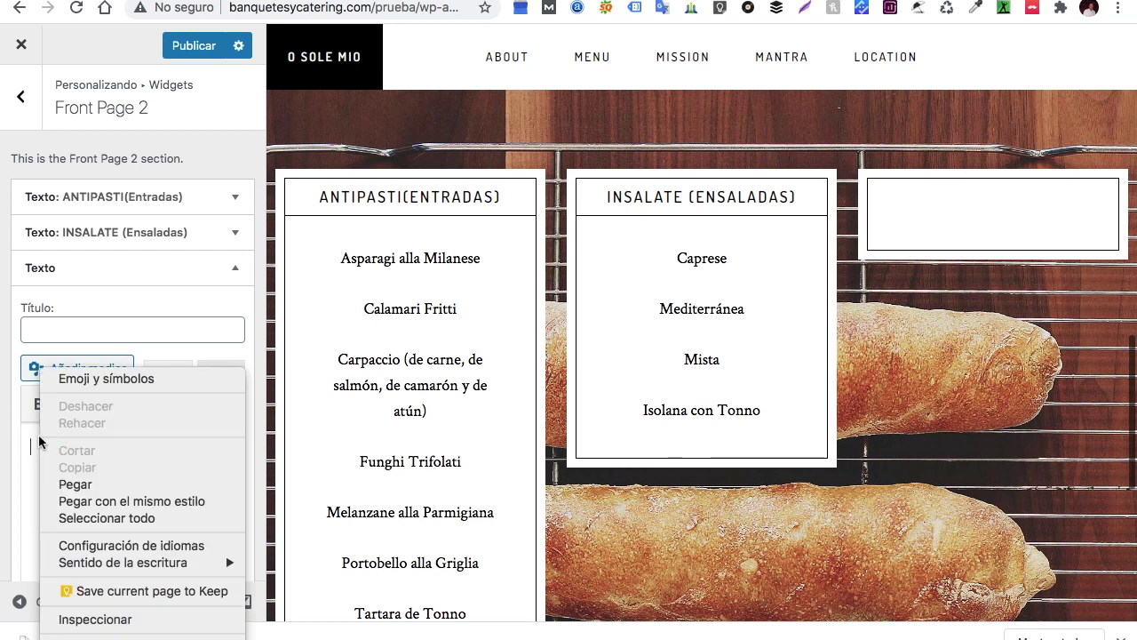
pyautogui.click(79, 486)
# Move the LE PASTE (Pastas) heading from the body into the widget title
pyautogui.scroll(10, 88, 487)
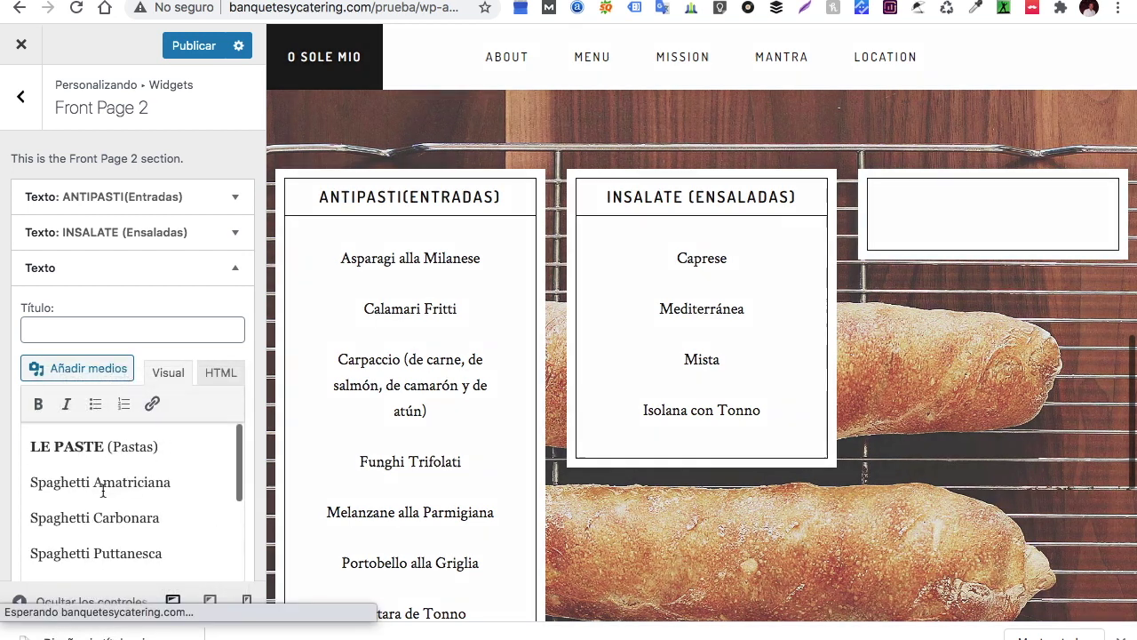
pyautogui.click(30, 482)
pyautogui.moveTo(21, 463); pyautogui.dragTo(21, 444)
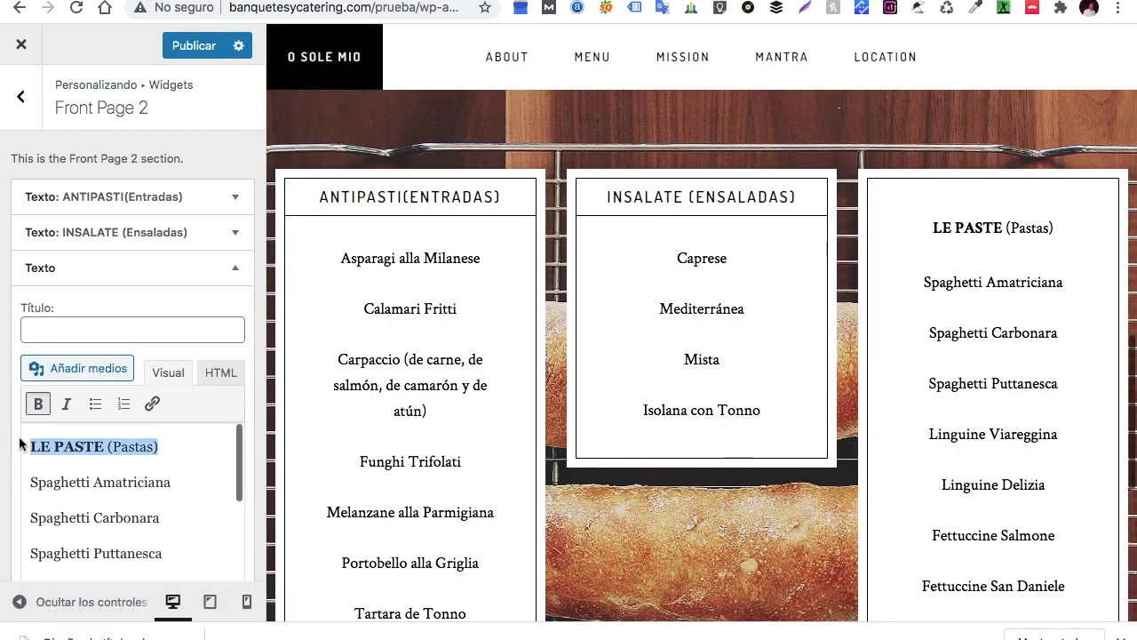
pyautogui.rightClick(46, 444)
pyautogui.click(78, 348)
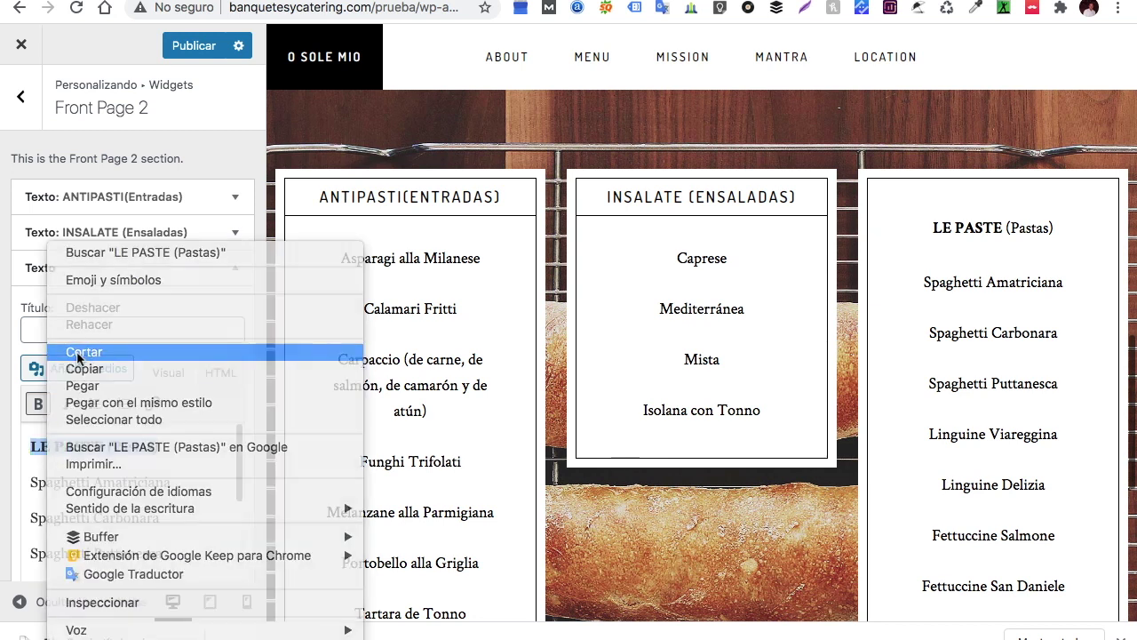
pyautogui.click(73, 332)
pyautogui.rightClick(73, 329)
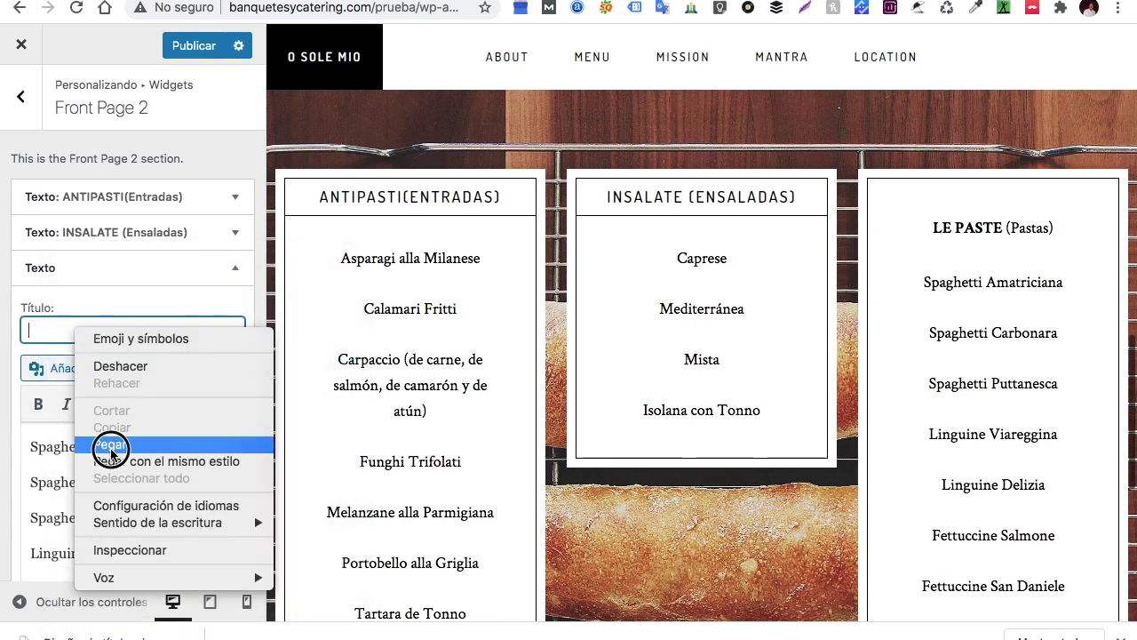
pyautogui.click(111, 448)
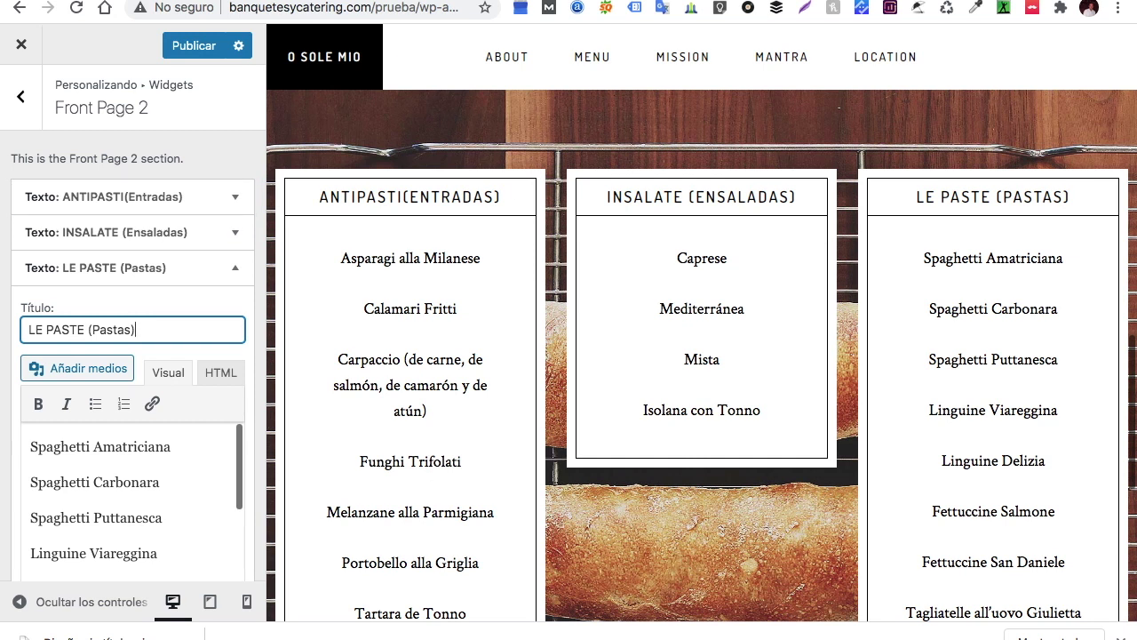
# Copy the Postres dessert list from the O sole mio note
pyautogui.moveTo(362, 632)
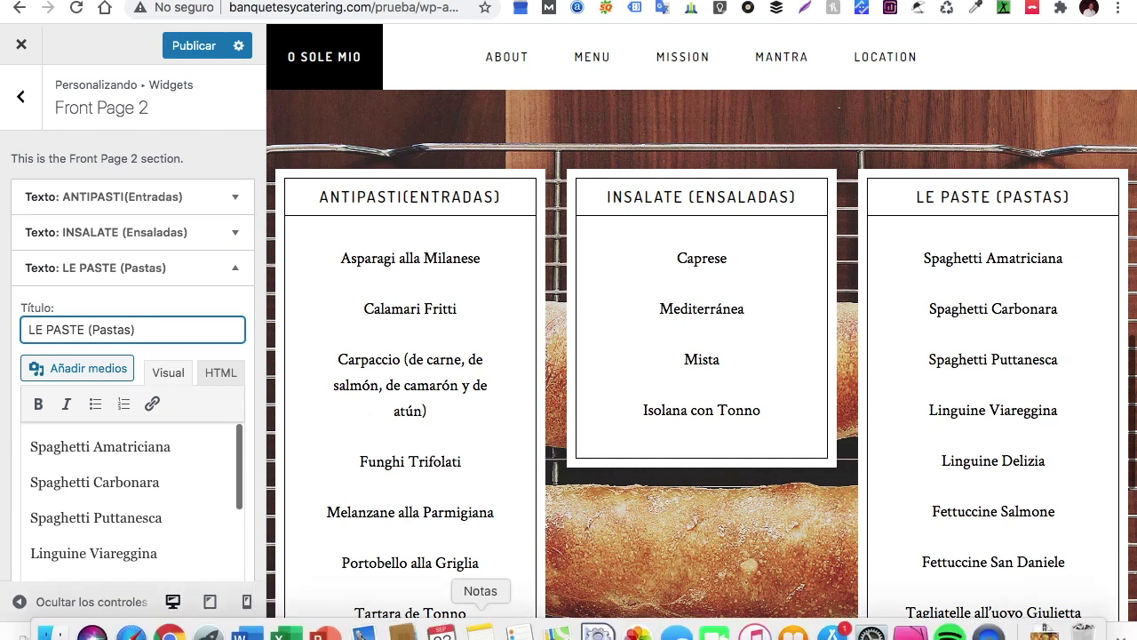
pyautogui.click(480, 632)
pyautogui.scroll(-2, 601, 432)
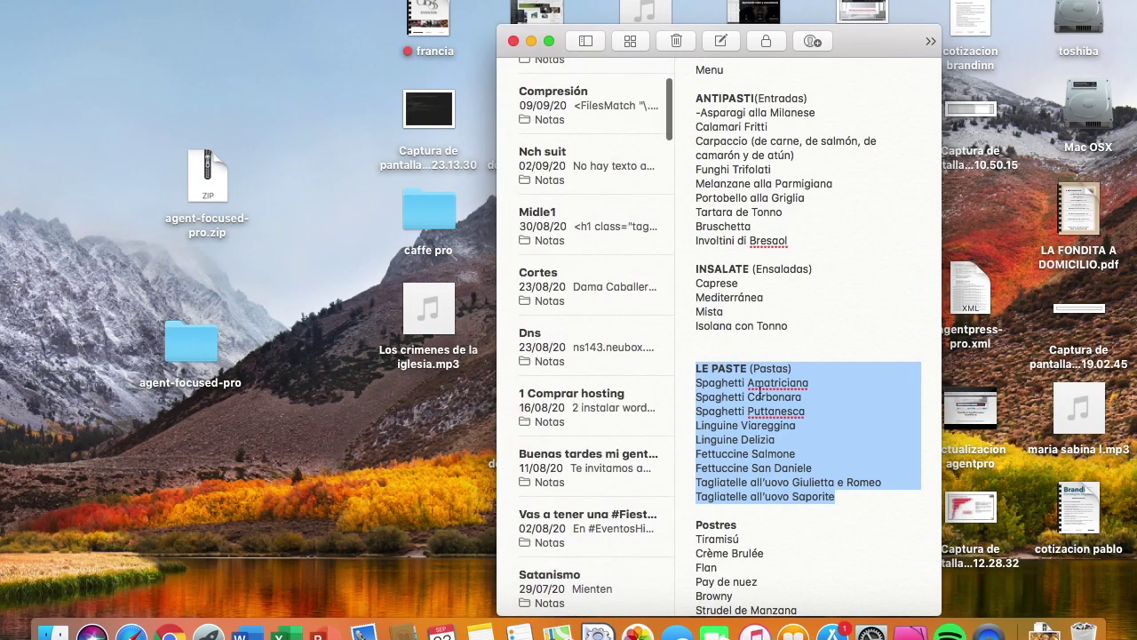
pyautogui.scroll(-2, 701, 479)
pyautogui.click(696, 484)
pyautogui.moveTo(696, 484); pyautogui.dragTo(796, 576)
pyautogui.rightClick(749, 537)
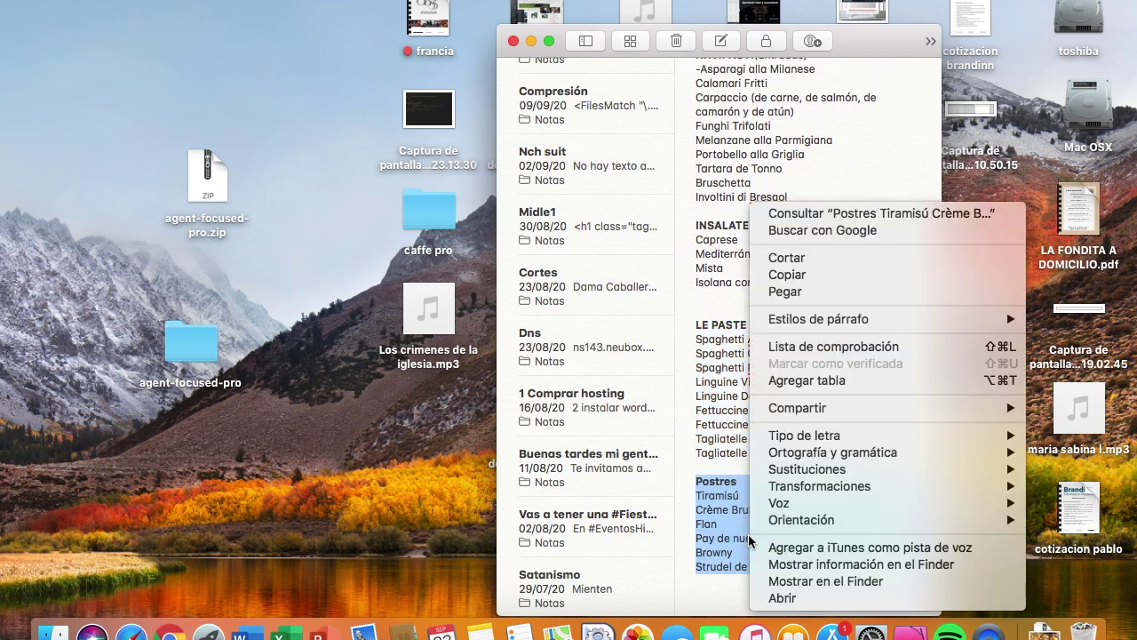
pyautogui.click(811, 289)
pyautogui.press('super+Tab')
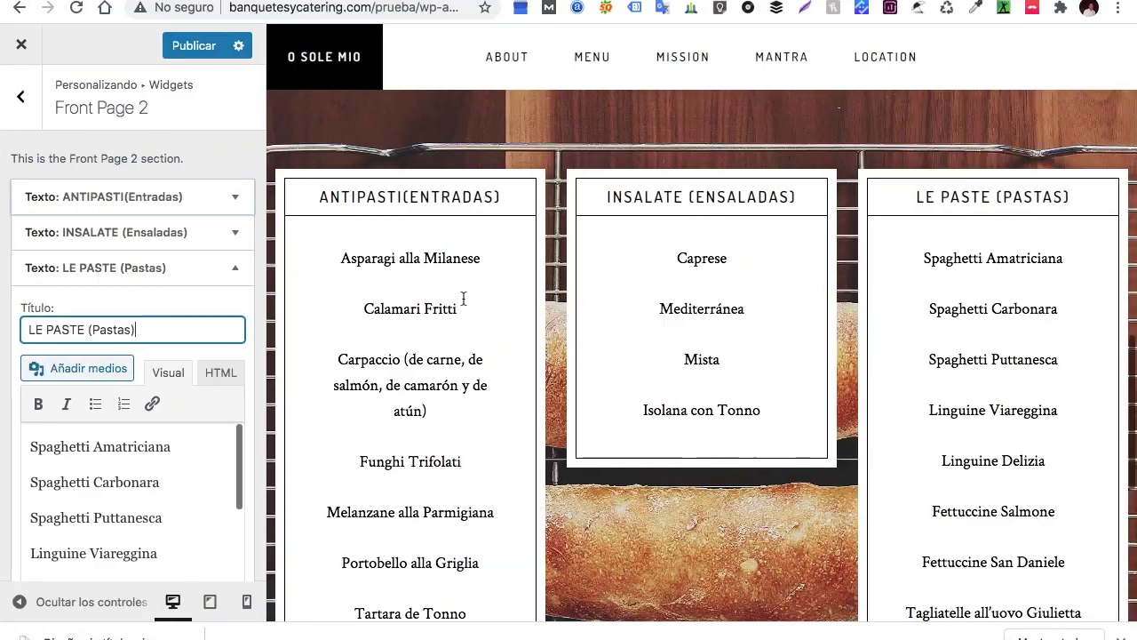
# Collapse the LE PASTE widget, add a fourth Text widget via 'te', and paste the dessert list
pyautogui.click(234, 268)
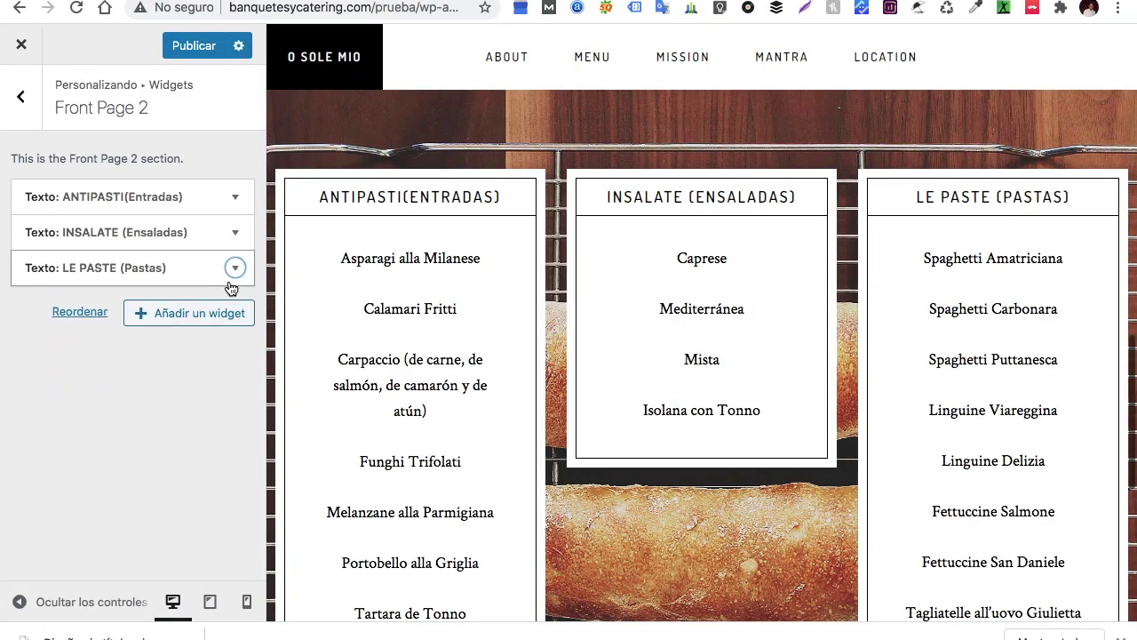
pyautogui.click(193, 314)
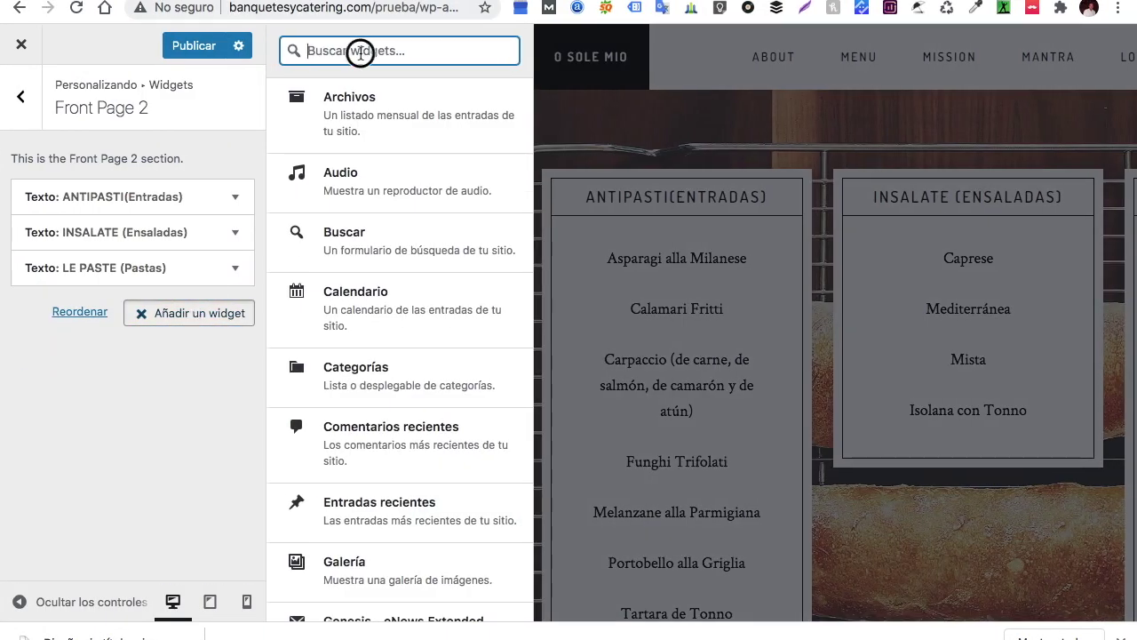
pyautogui.write('text')
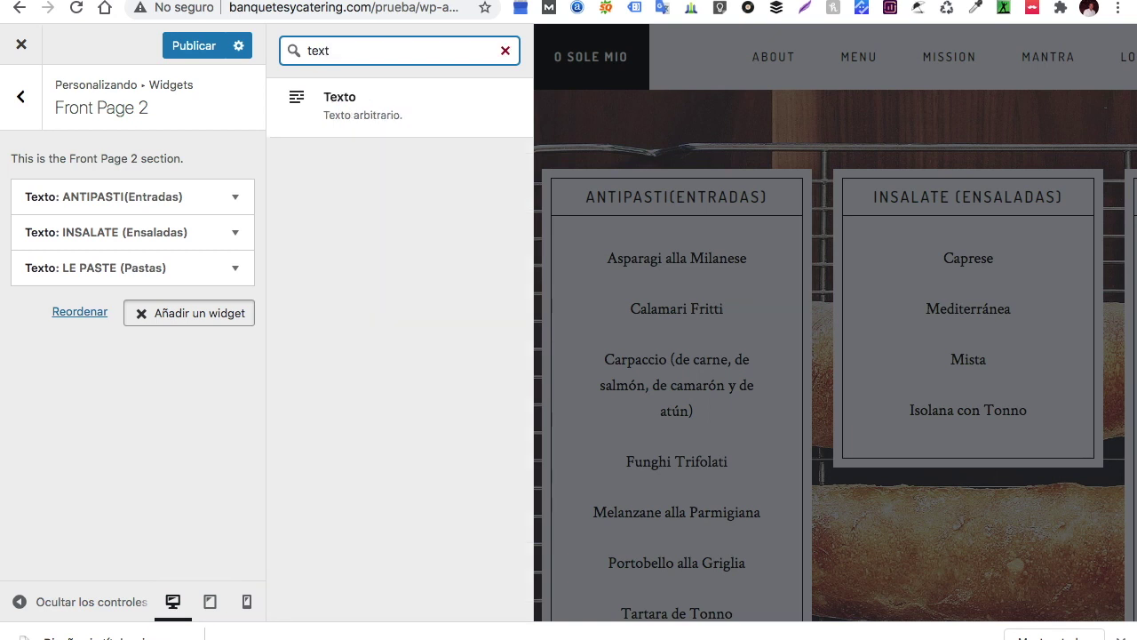
pyautogui.click(385, 103)
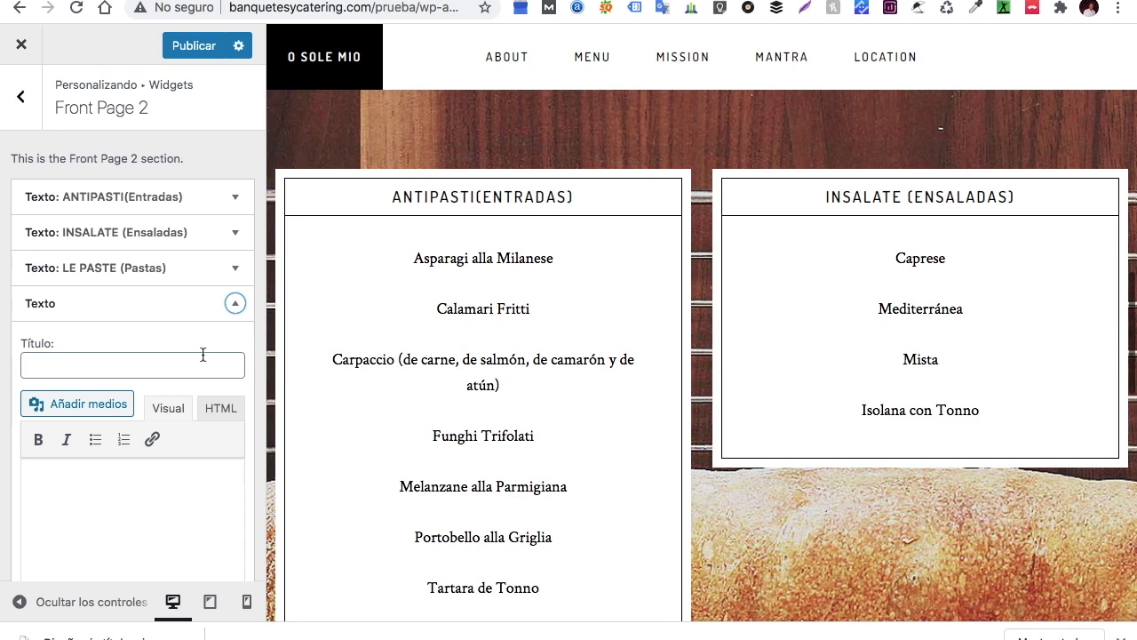
pyautogui.click(49, 484)
pyautogui.rightClick(50, 485)
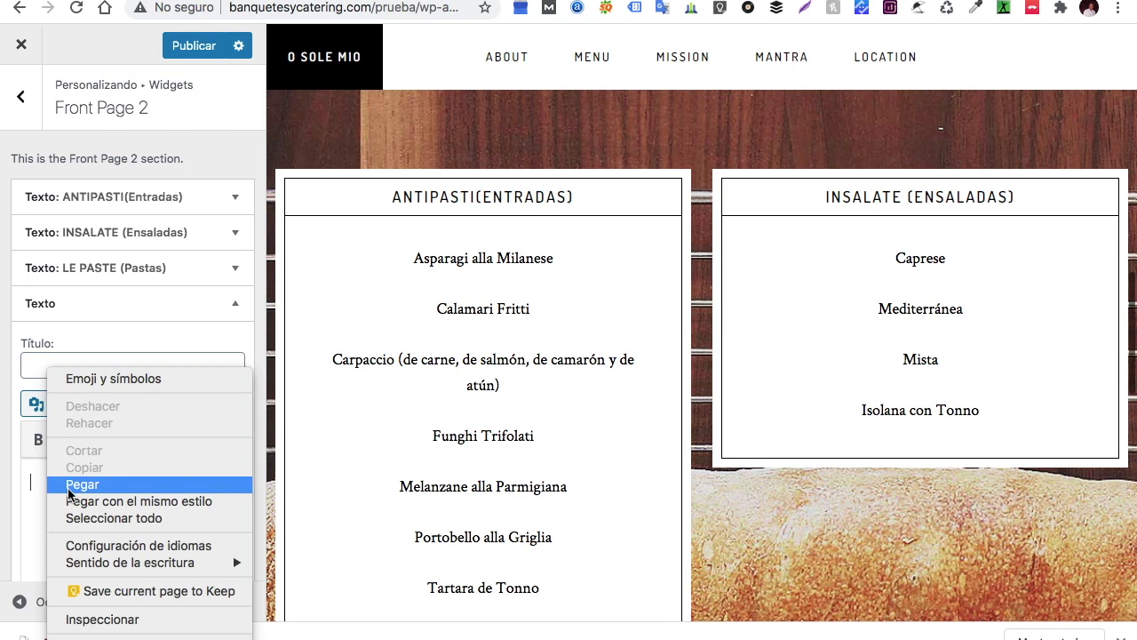
pyautogui.click(68, 486)
# Copy the bold Postres heading into the widget title
pyautogui.scroll(2, 80, 504)
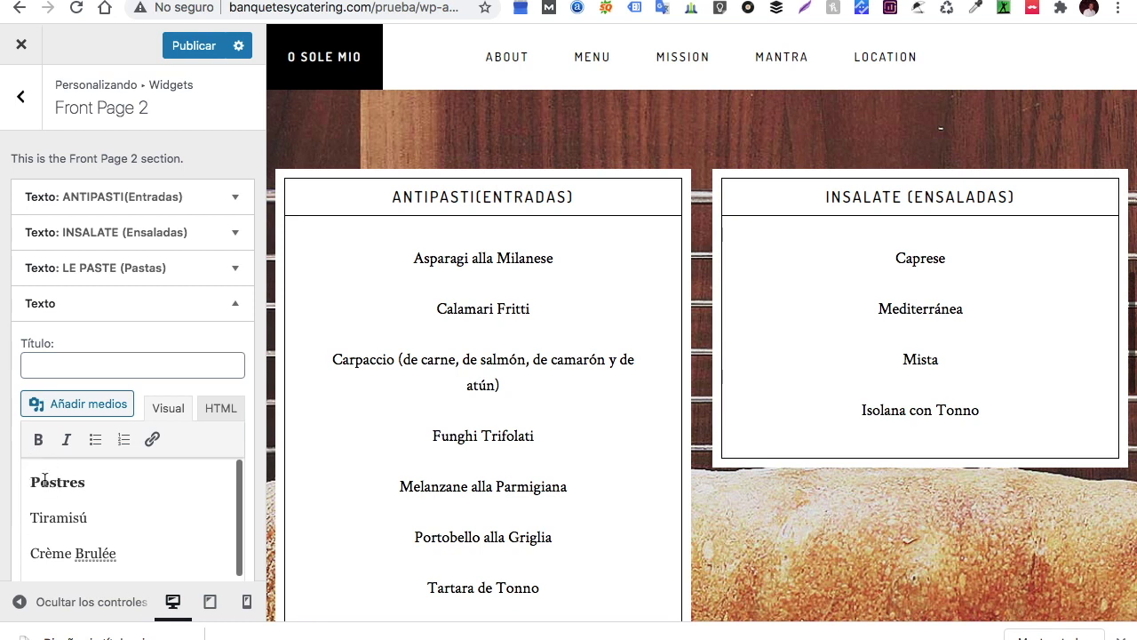
pyautogui.moveTo(86, 482); pyautogui.dragTo(26, 481)
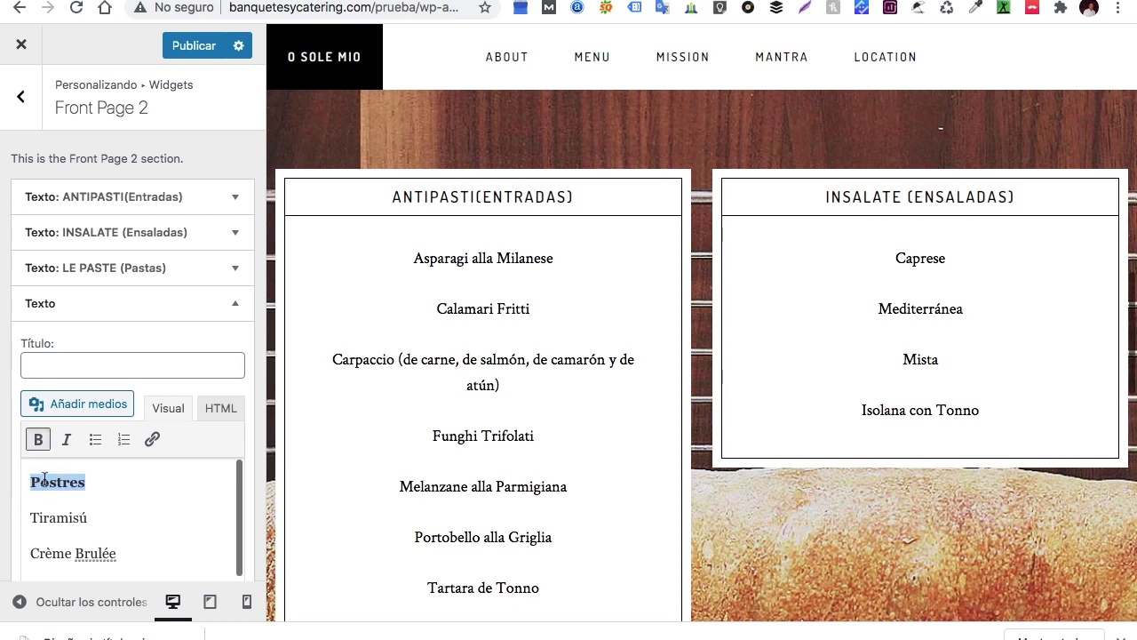
pyautogui.rightClick(45, 481)
pyautogui.click(88, 367)
pyautogui.click(61, 367)
pyautogui.rightClick(62, 367)
pyautogui.click(94, 480)
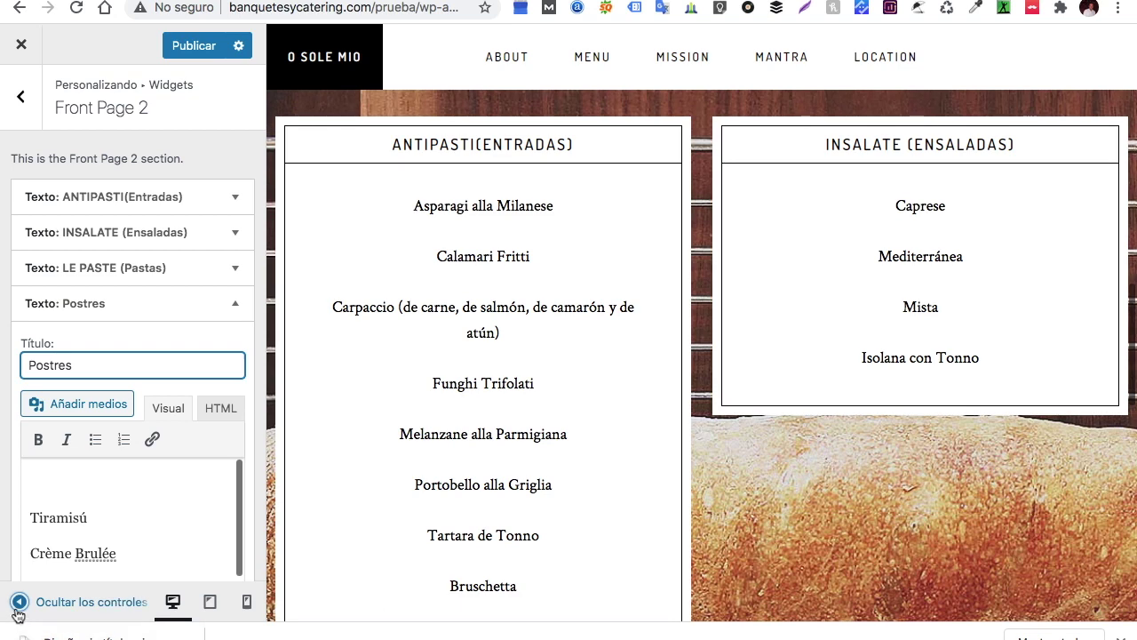
pyautogui.click(19, 602)
# Scroll the full-width preview to check the Antipasti, Insalate, Le Paste and Postres boxes
pyautogui.scroll(9, 401, 461)
pyautogui.scroll(-7, 401, 462)
pyautogui.scroll(-8, 401, 470)
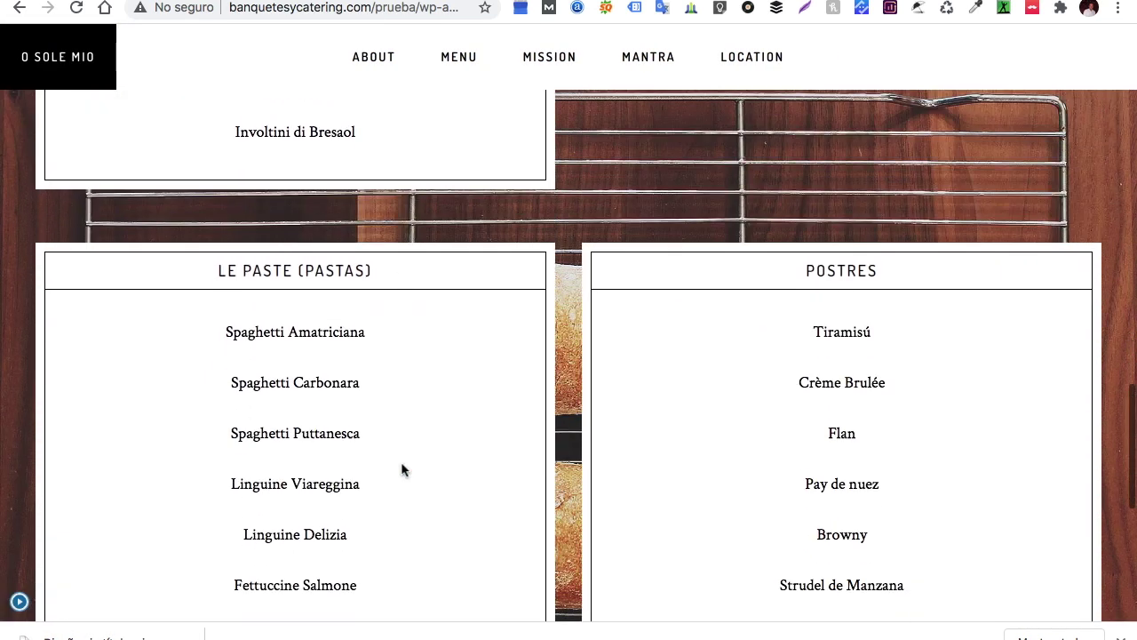
pyautogui.scroll(8, 402, 470)
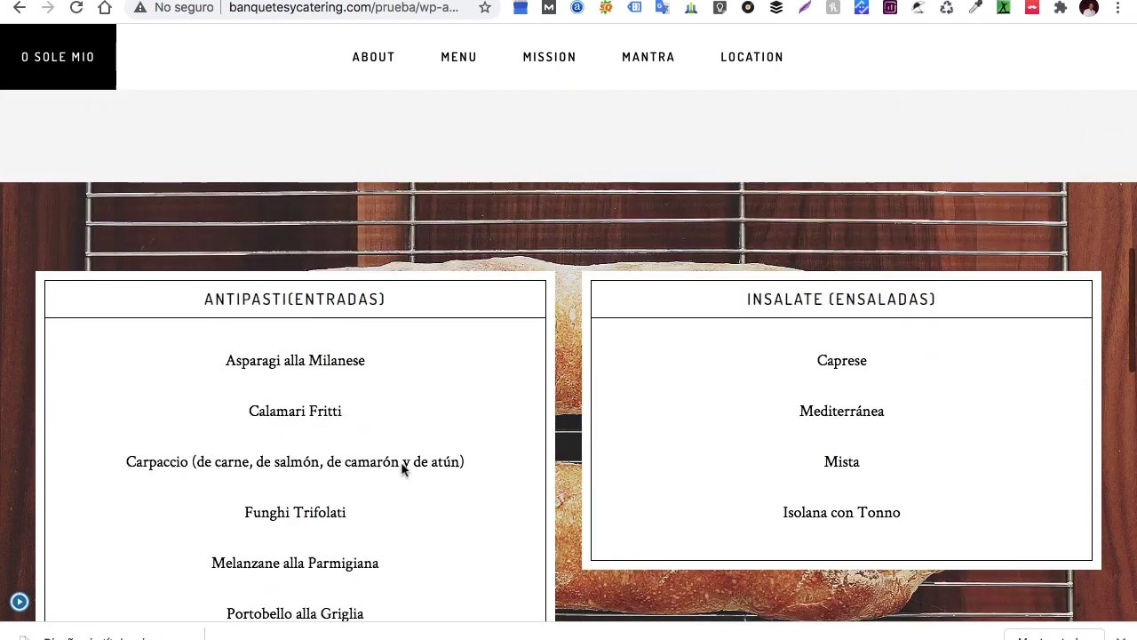
pyautogui.scroll(-2, 401, 470)
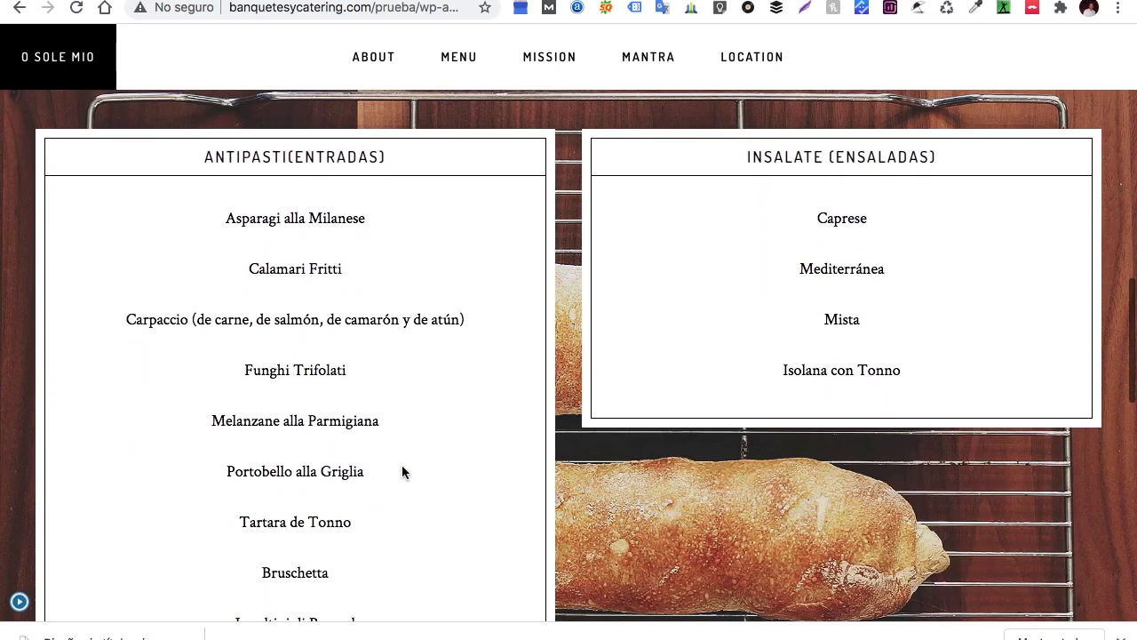
pyautogui.scroll(-8, 520, 500)
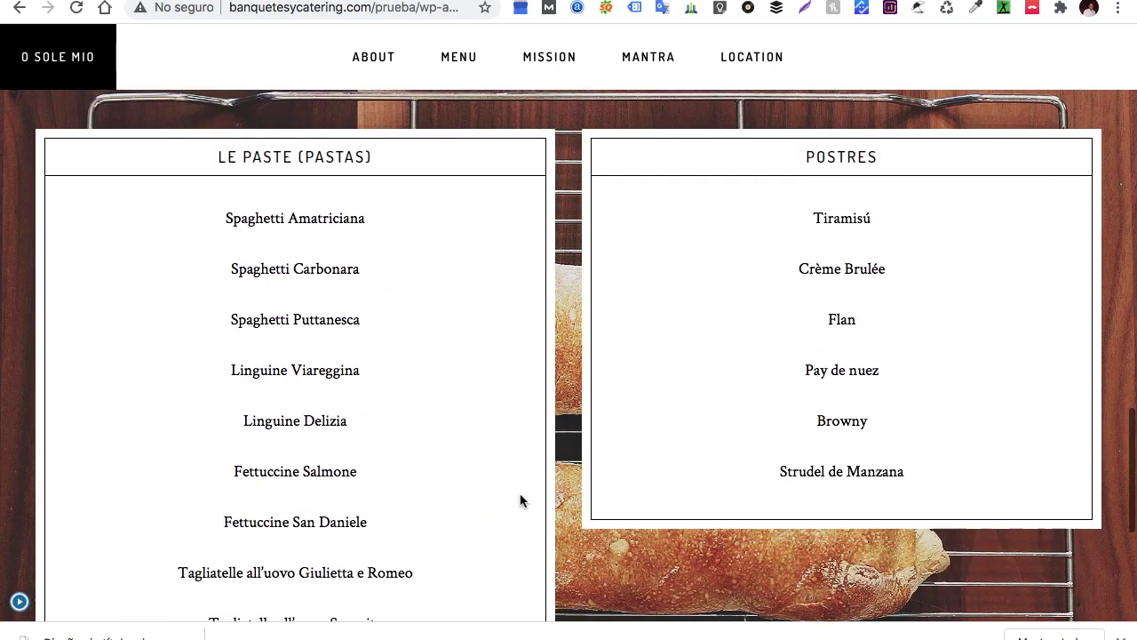
pyautogui.scroll(8, 521, 500)
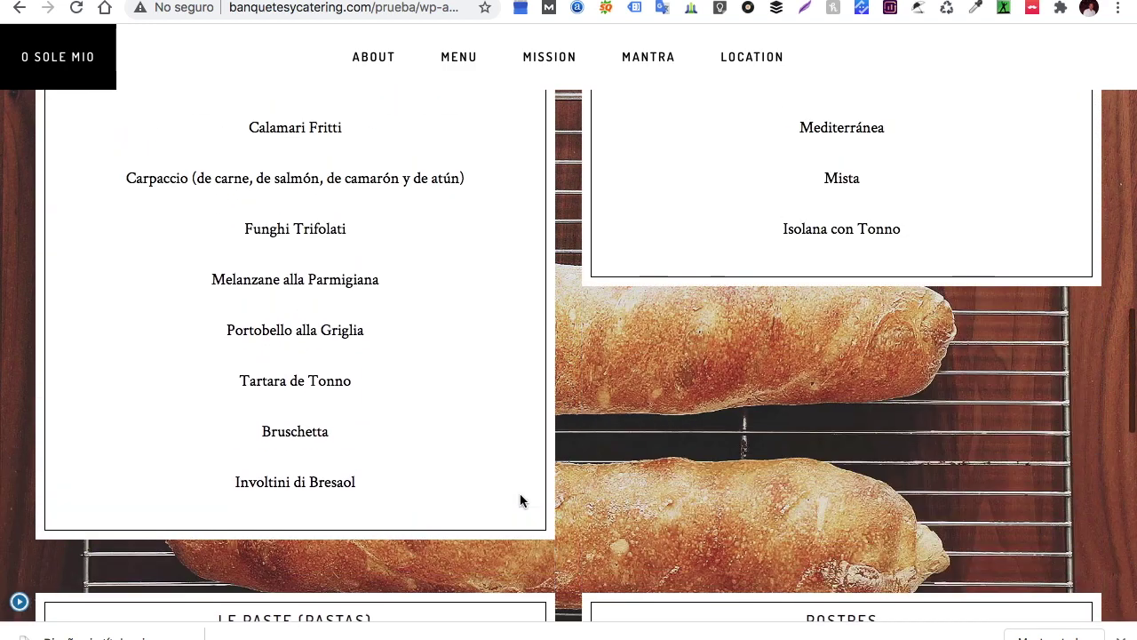
pyautogui.scroll(-8, 521, 501)
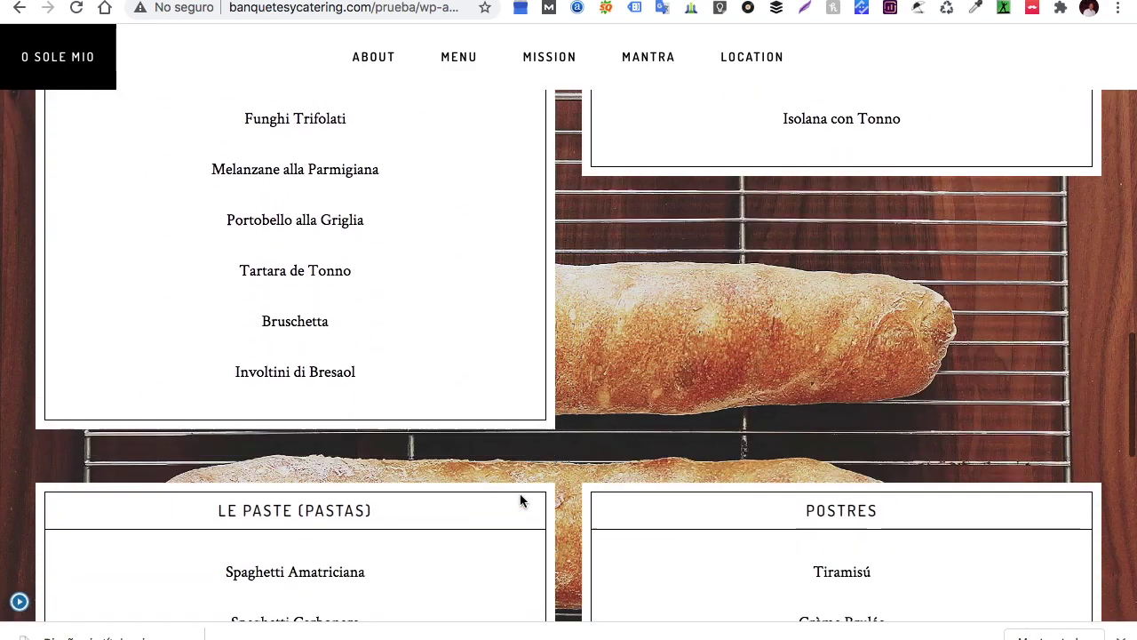
pyautogui.scroll(8, 521, 500)
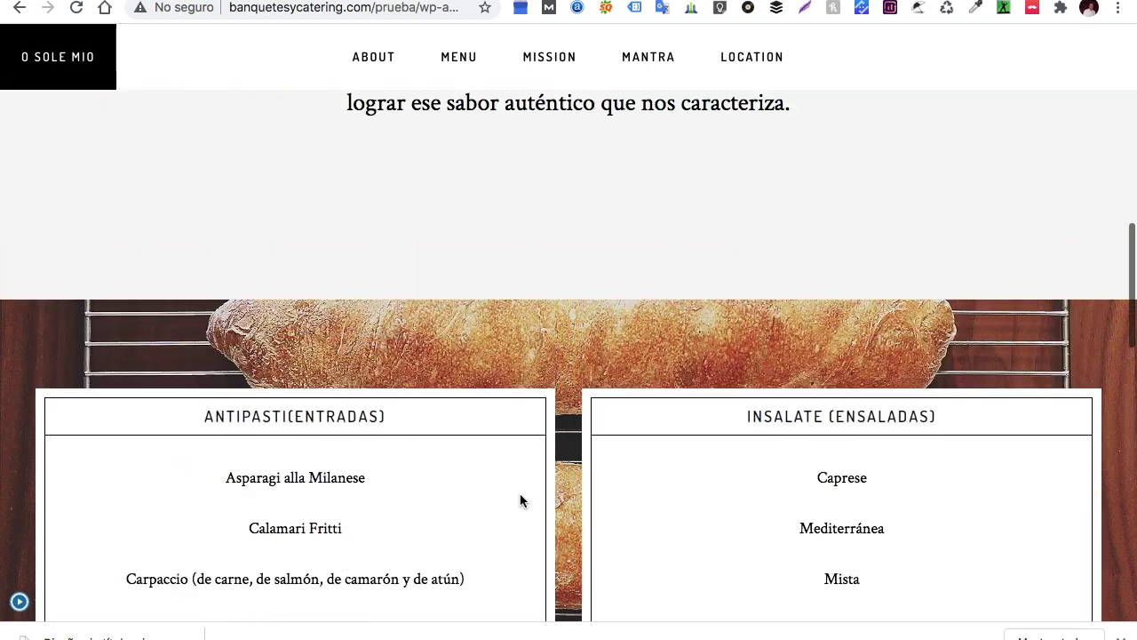
pyautogui.scroll(-5, 521, 501)
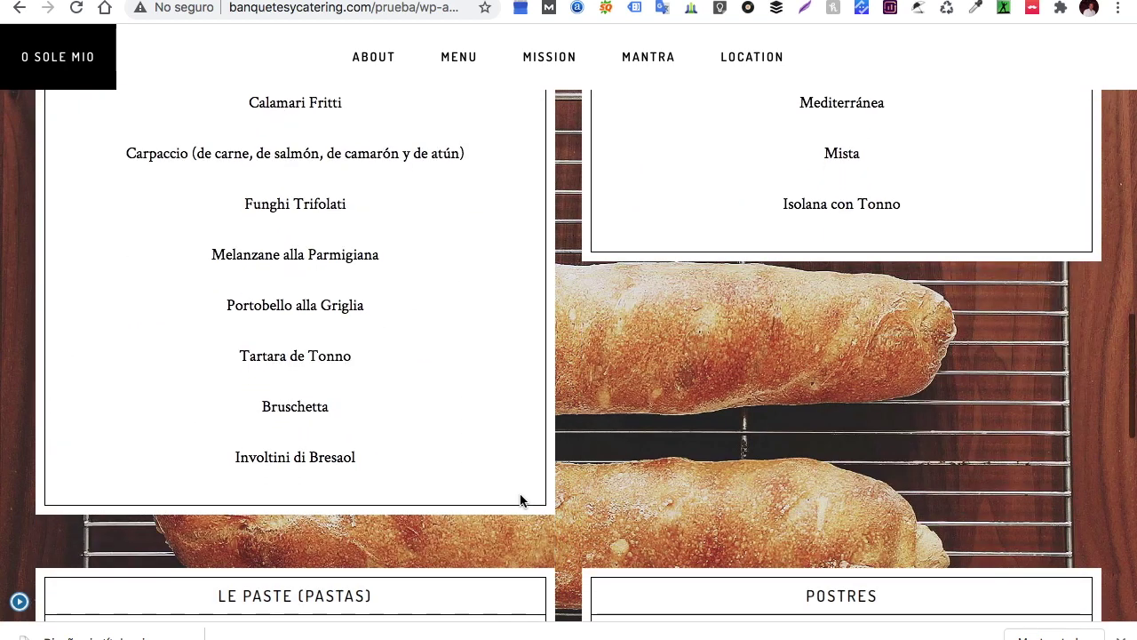
pyautogui.scroll(5, 521, 501)
pyautogui.scroll(3, 521, 501)
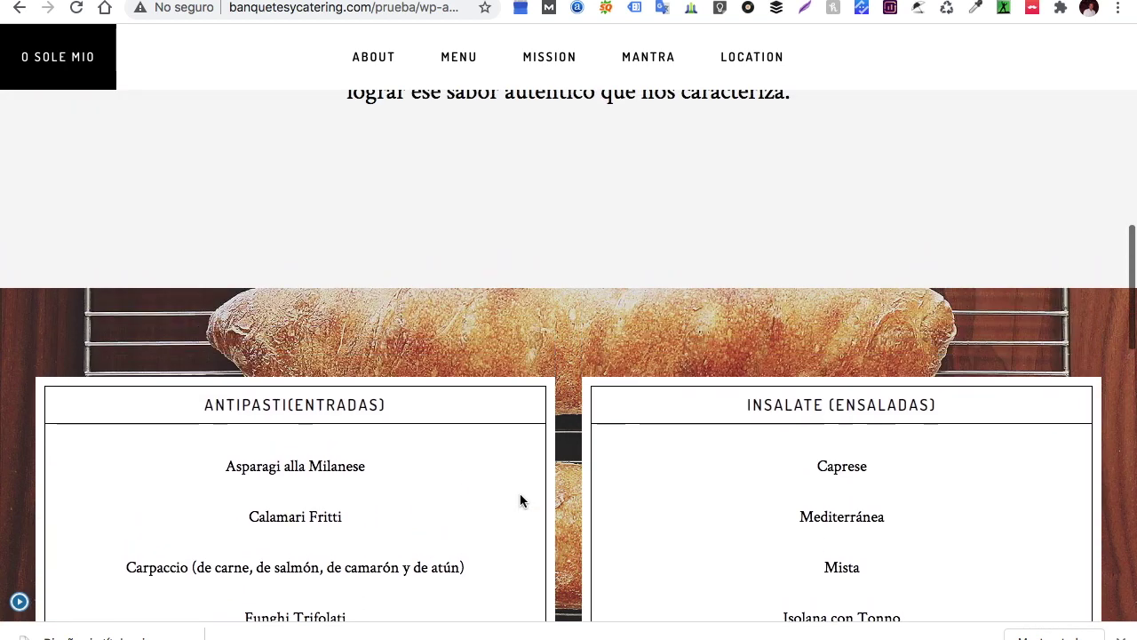
pyautogui.scroll(-8, 520, 500)
pyautogui.scroll(-5, 521, 500)
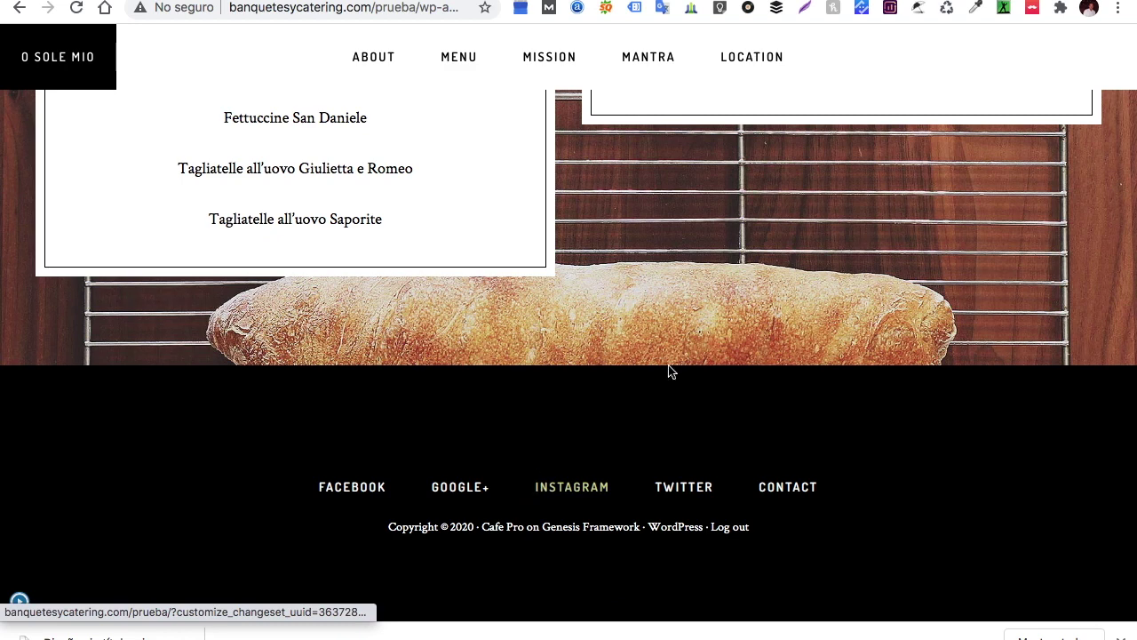
pyautogui.scroll(20, 699, 363)
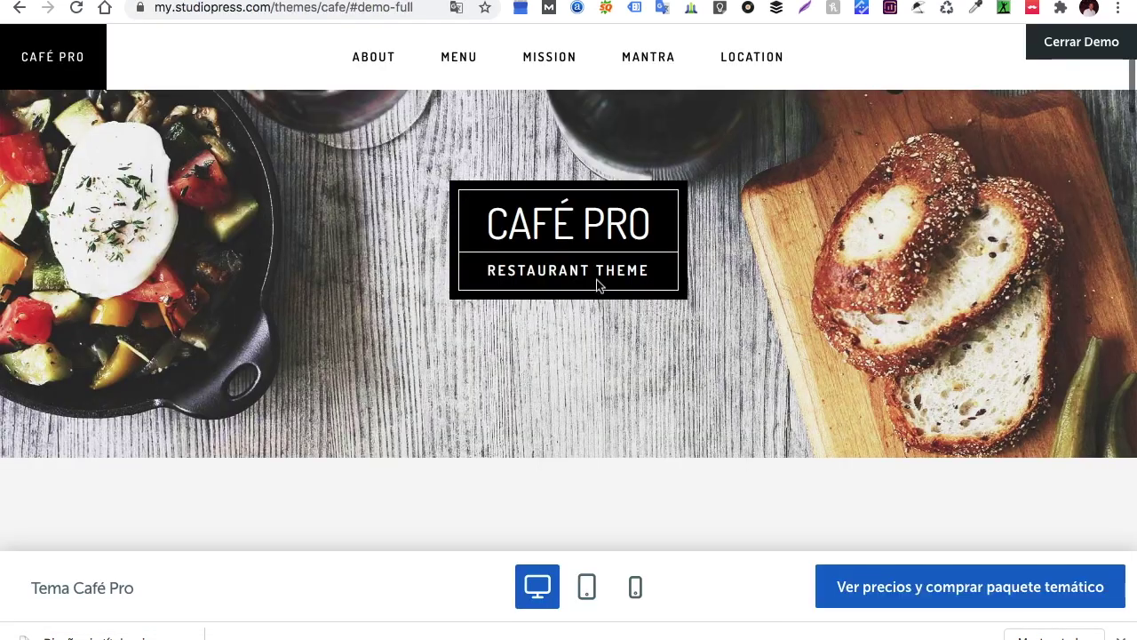
pyautogui.scroll(-15, 551, 367)
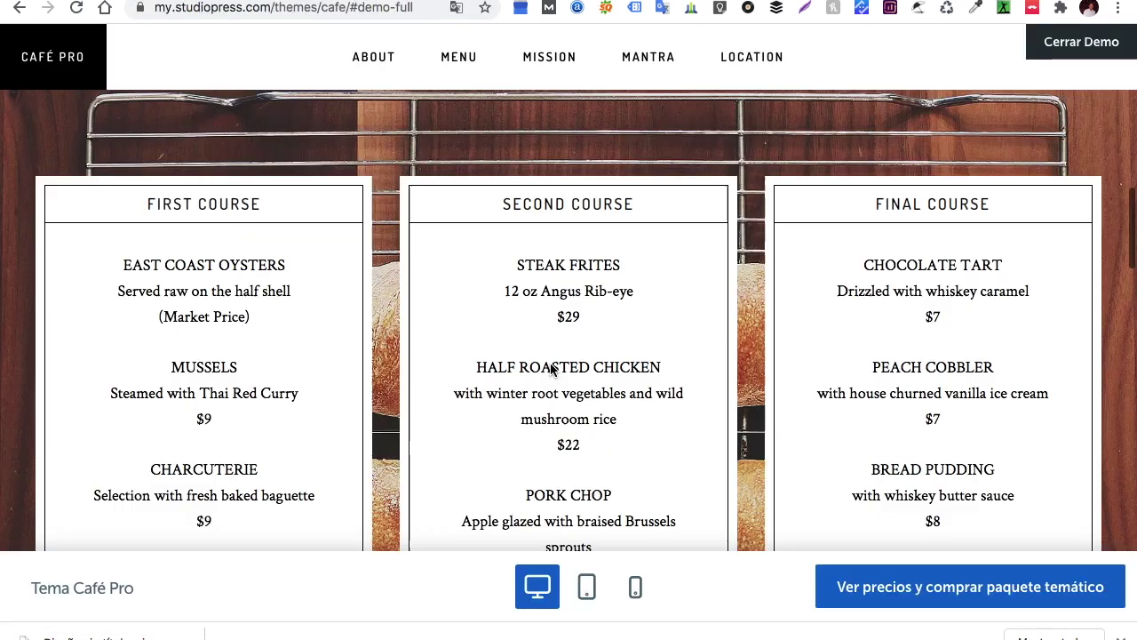
pyautogui.scroll(-5, 551, 368)
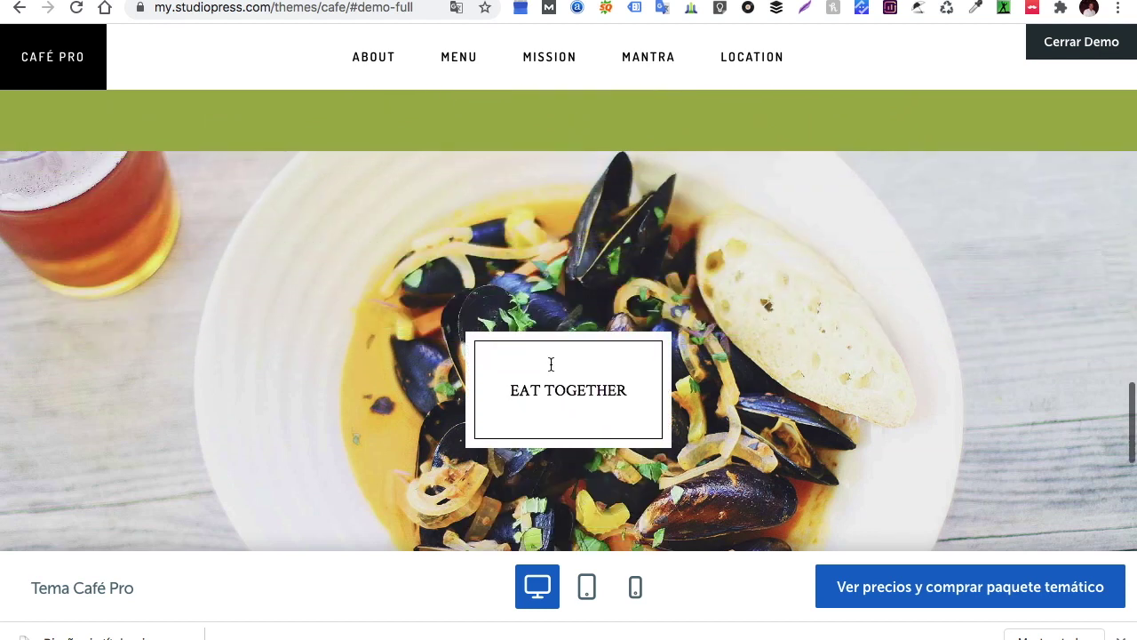
pyautogui.scroll(-1, 551, 368)
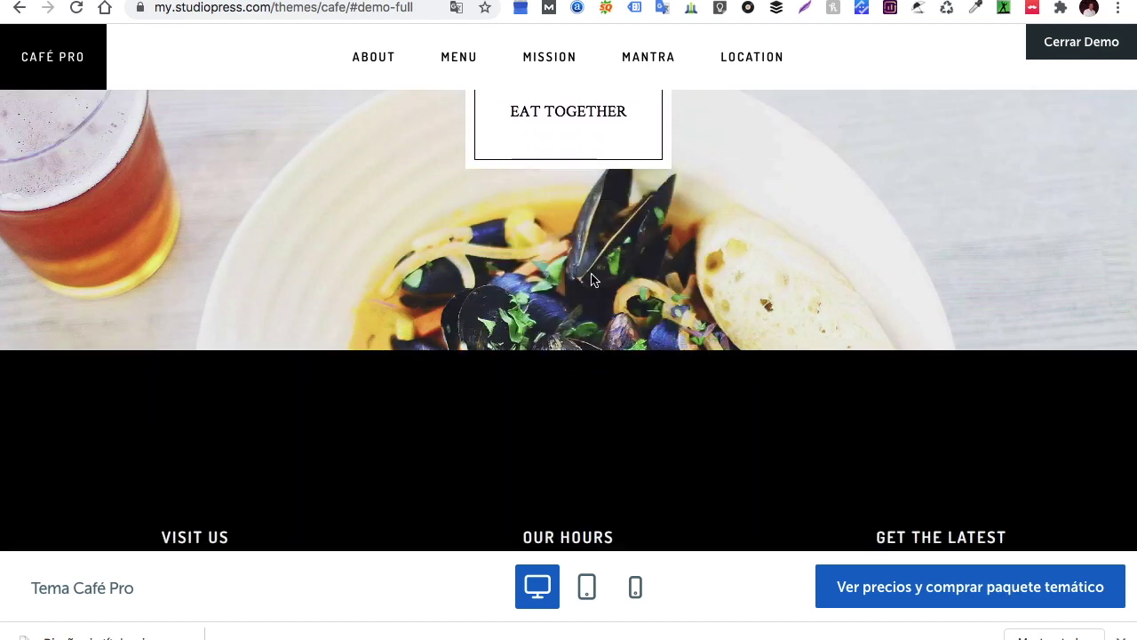
pyautogui.scroll(2, 593, 280)
pyautogui.scroll(-6, 593, 280)
pyautogui.scroll(2, 593, 280)
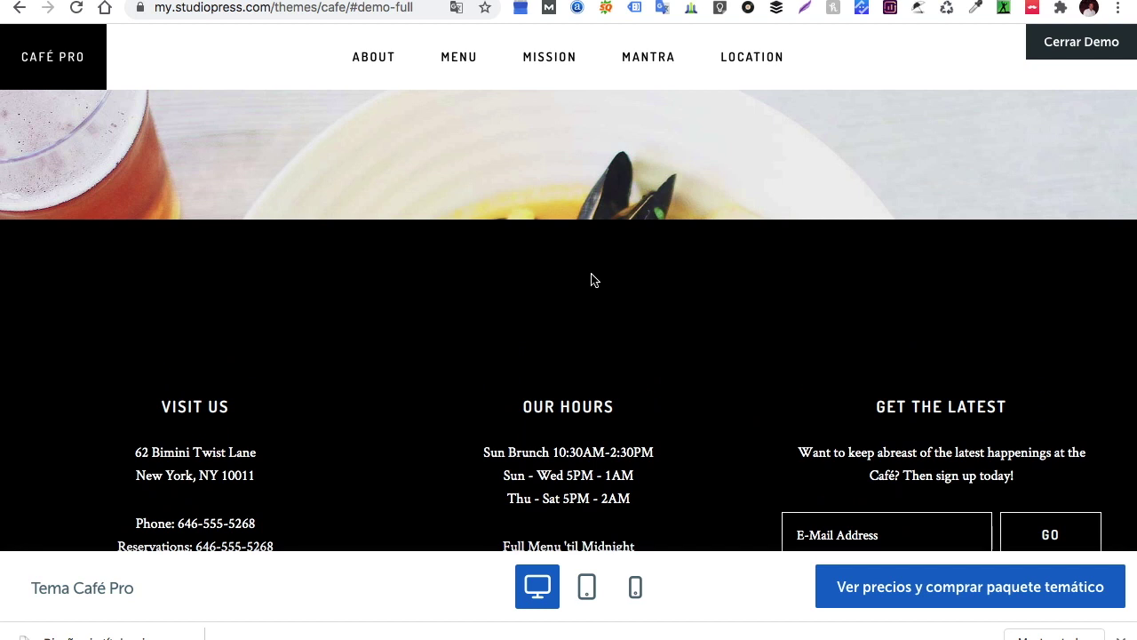
pyautogui.scroll(10, 593, 279)
pyautogui.moveTo(634, 414); pyautogui.dragTo(496, 428)
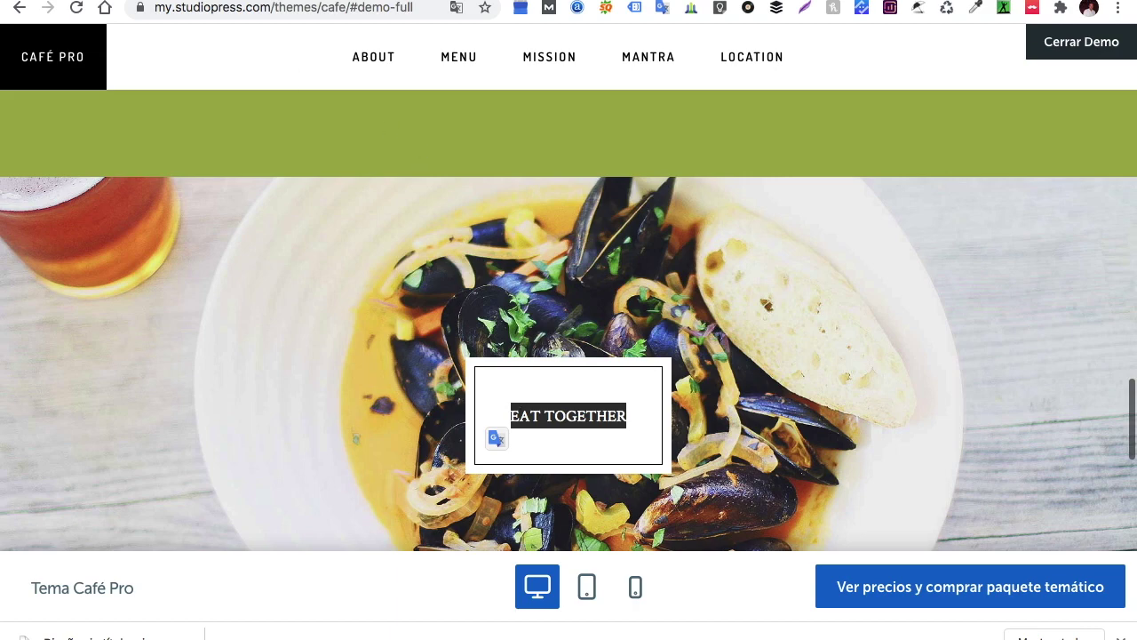
pyautogui.hotkey('ctrl', 'Tab')
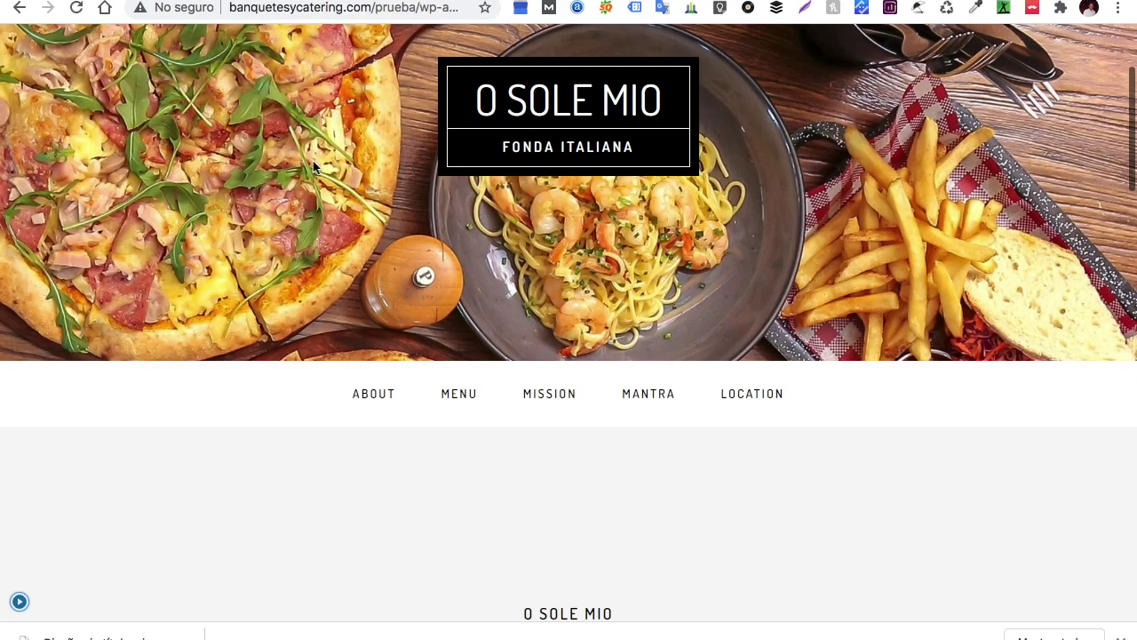
# Restore the controls, open the Front Page 3 area, and add a Texto widget found by searching 'te'
pyautogui.scroll(-3, 314, 167)
pyautogui.click(19, 601)
pyautogui.scroll(-6, 386, 490)
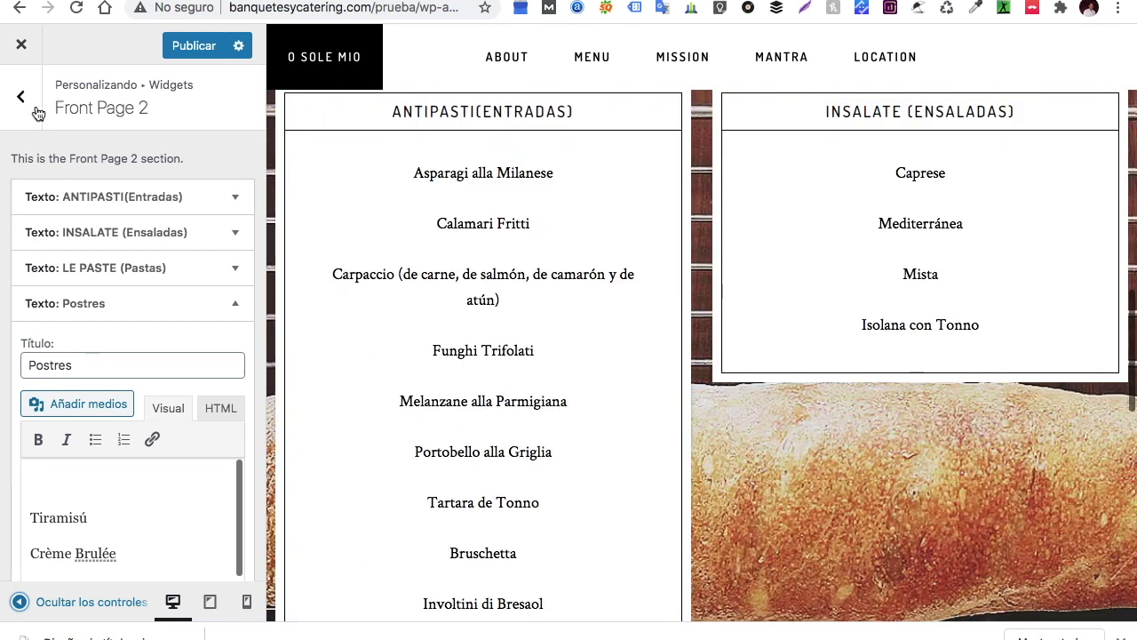
pyautogui.click(22, 96)
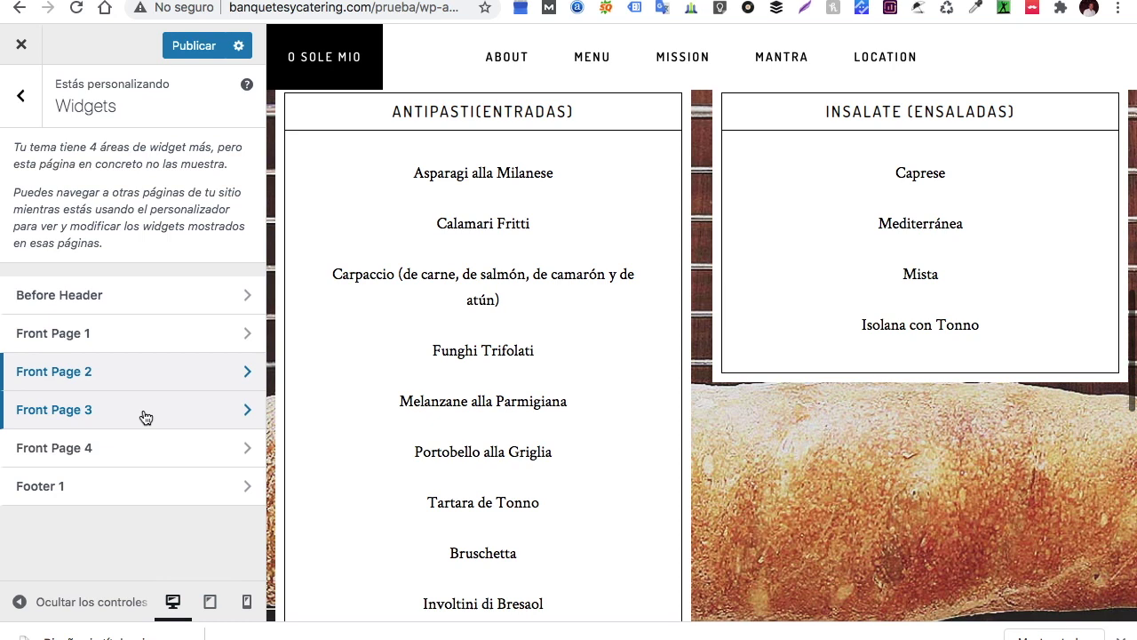
pyautogui.click(185, 408)
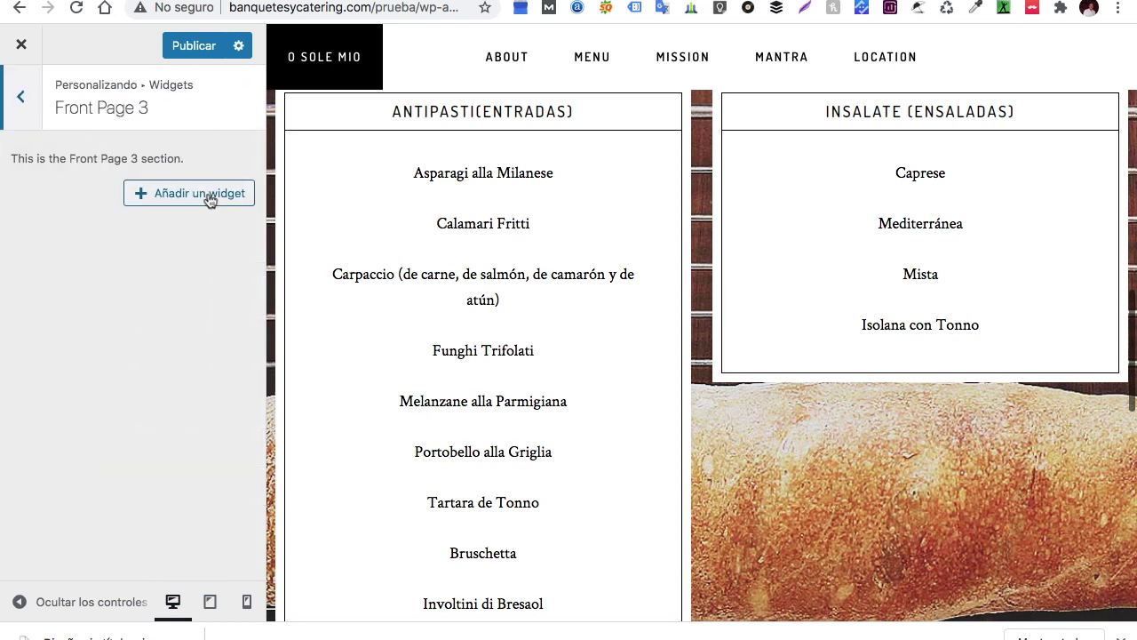
pyautogui.click(209, 199)
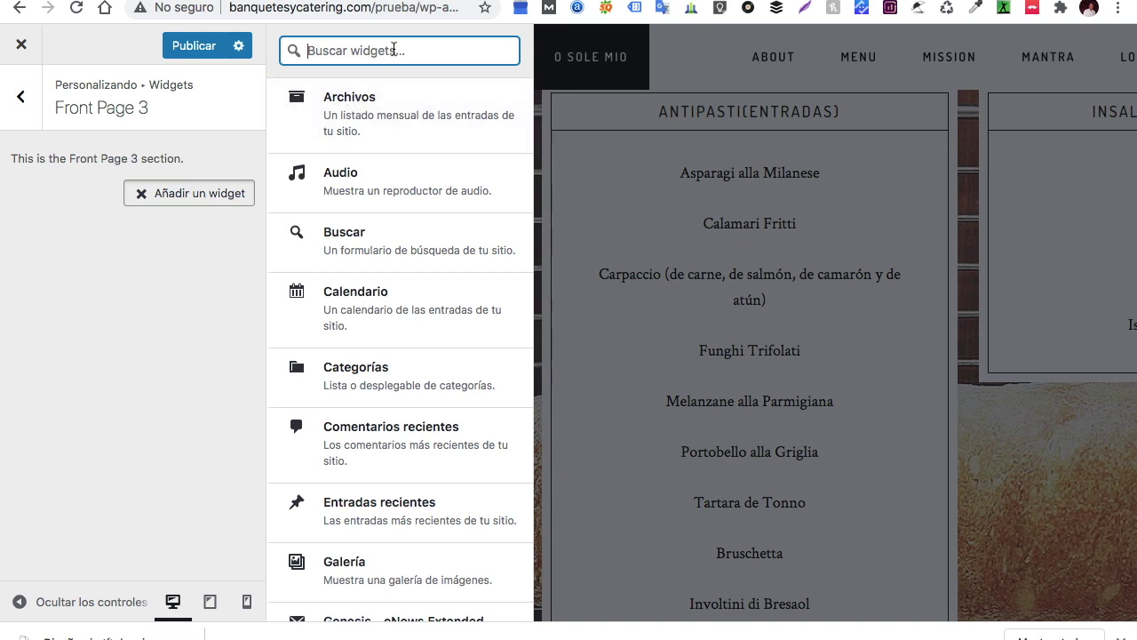
pyautogui.write('text')
pyautogui.click(413, 109)
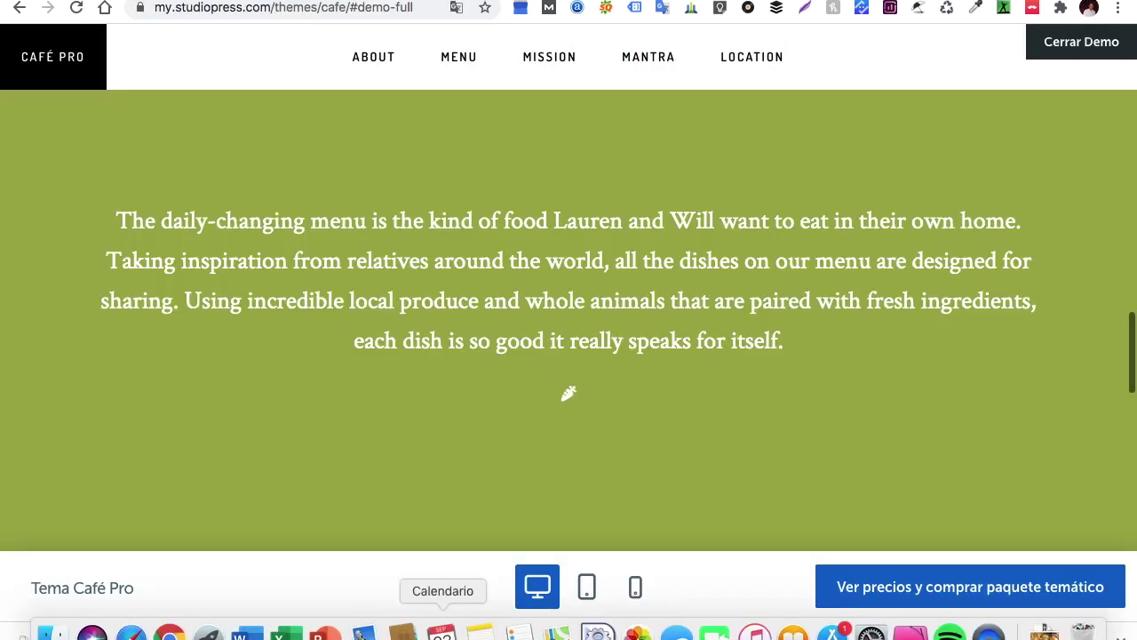
# Look over the O sole mio intro text in the Notes app
pyautogui.click(479, 630)
pyautogui.scroll(6, 732, 406)
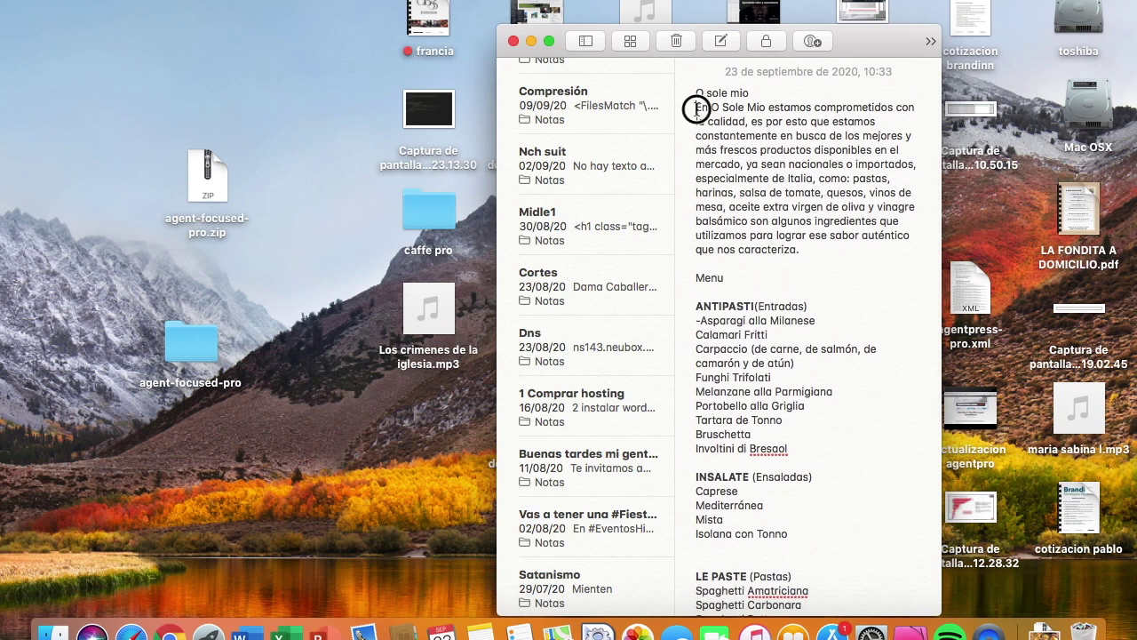
pyautogui.moveTo(697, 94); pyautogui.dragTo(763, 131)
pyautogui.click(764, 131)
# Copy the Café Pro demo's green band paragraph and return to the WordPress customizer
pyautogui.click(170, 633)
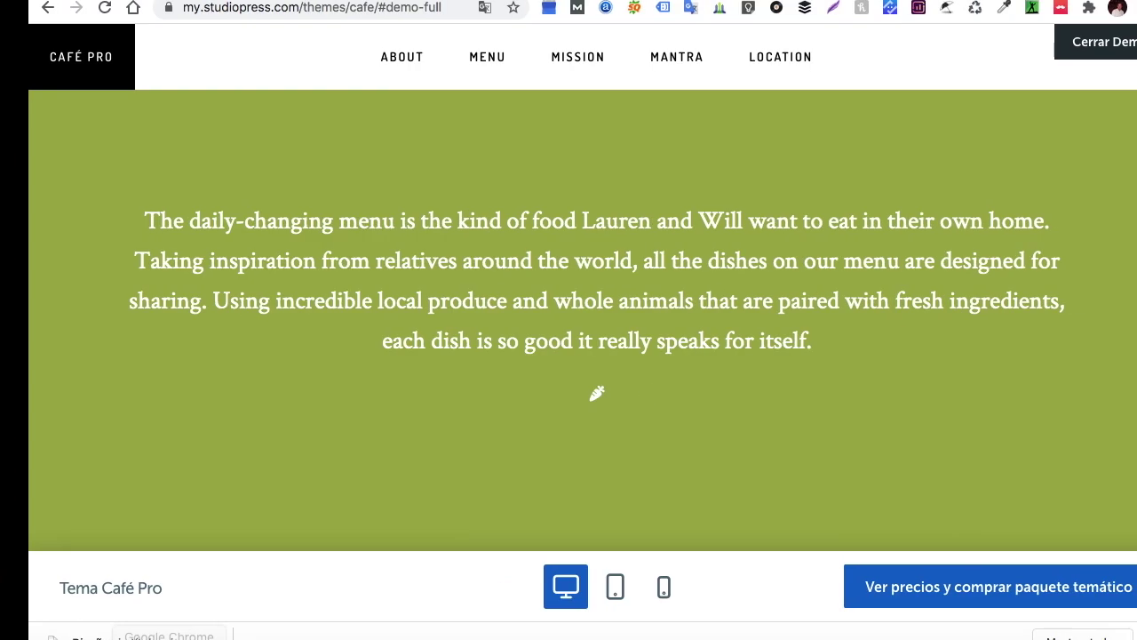
pyautogui.moveTo(117, 224); pyautogui.dragTo(804, 340)
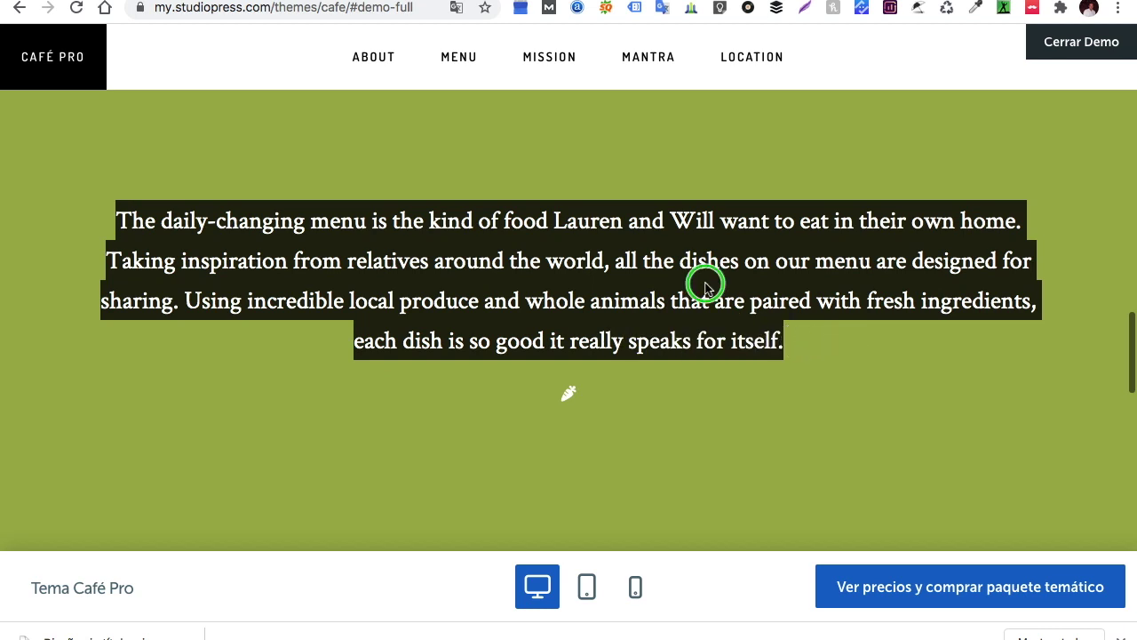
pyautogui.rightClick(703, 282)
pyautogui.click(739, 315)
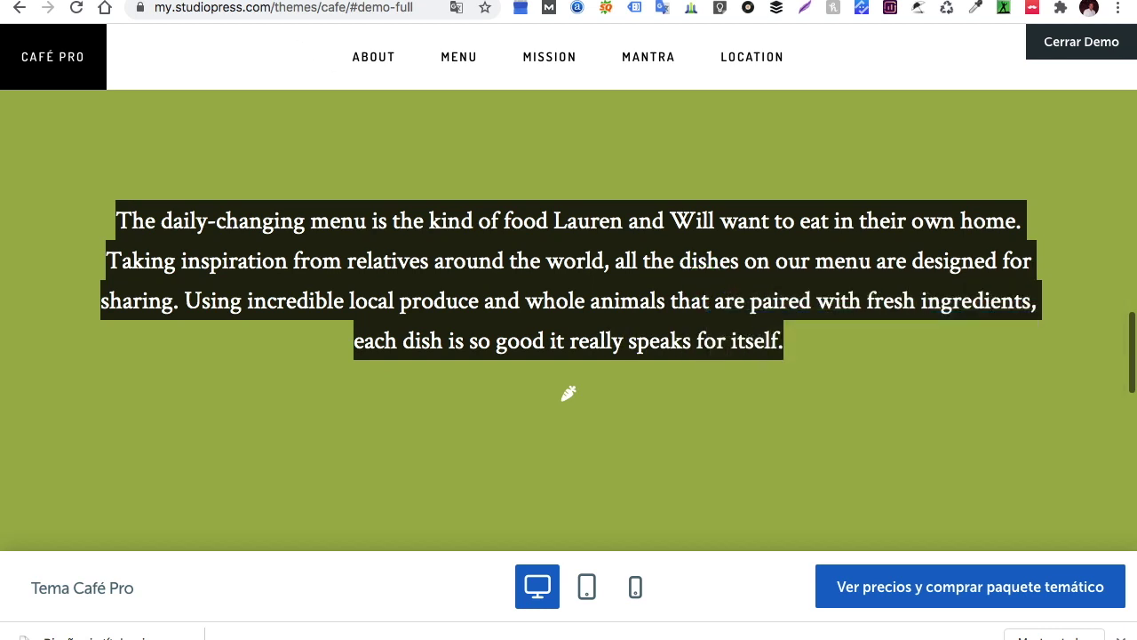
pyautogui.hotkey('ctrl', 'Tab')
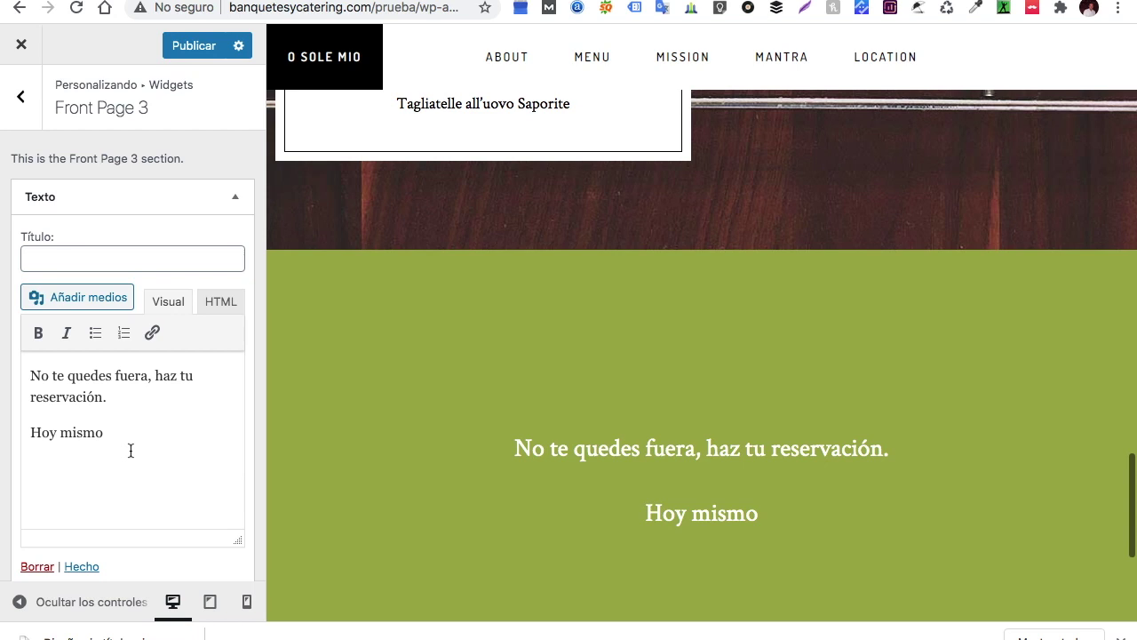
# Clear the Front Page 3 widget's text and paste the daily-changing menu paragraph in its place
pyautogui.moveTo(118, 442); pyautogui.dragTo(30, 375)
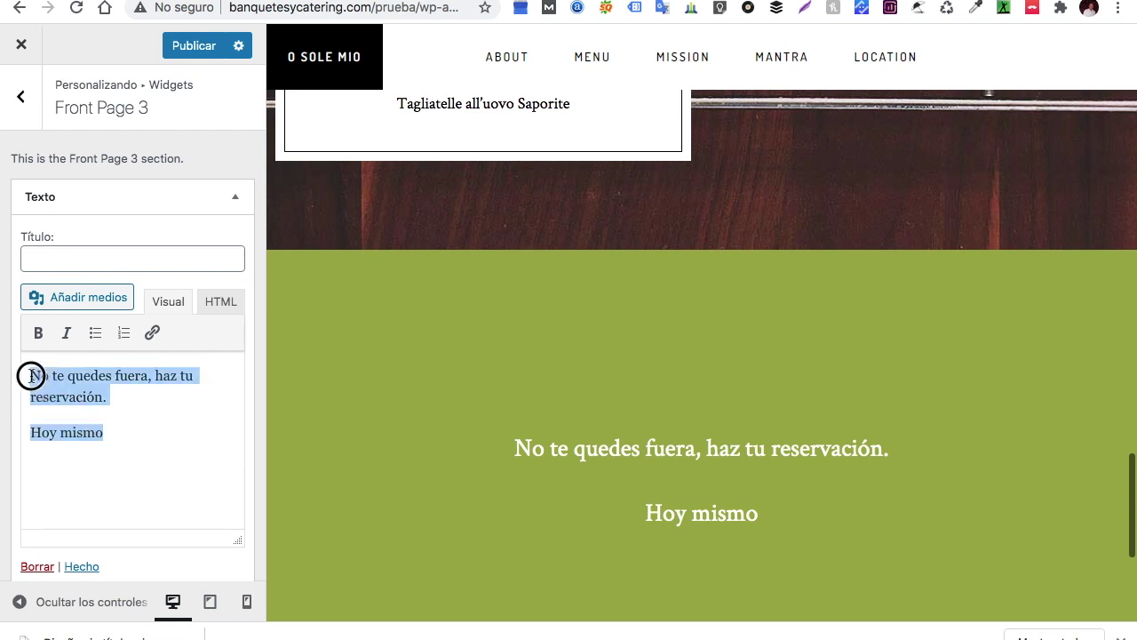
pyautogui.press('BackSpace')
pyautogui.rightClick(47, 378)
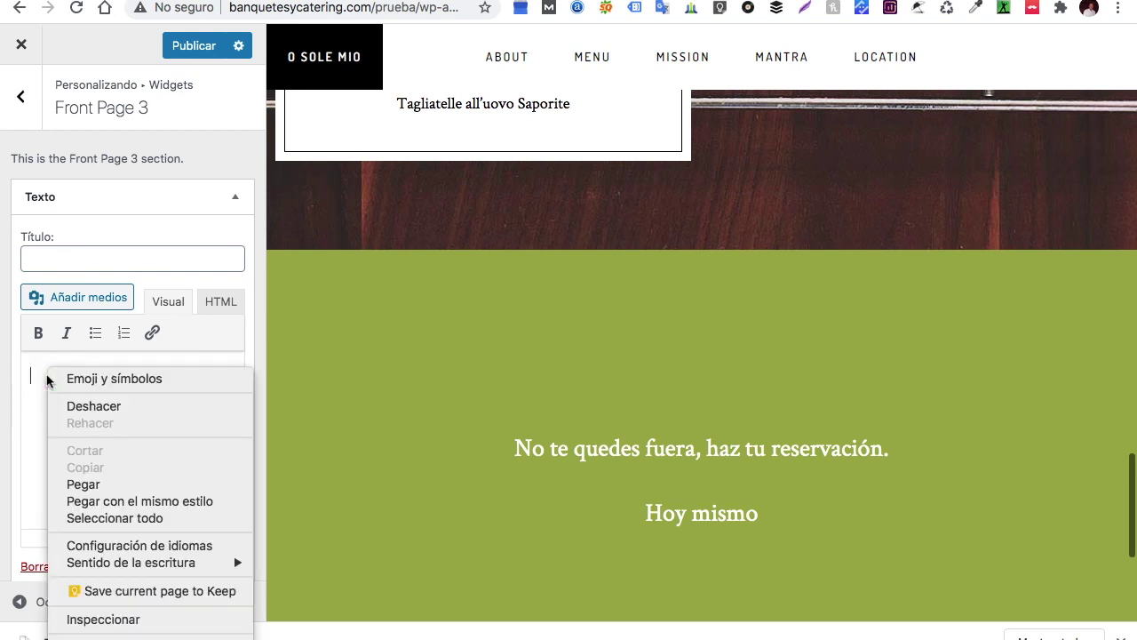
pyautogui.click(84, 484)
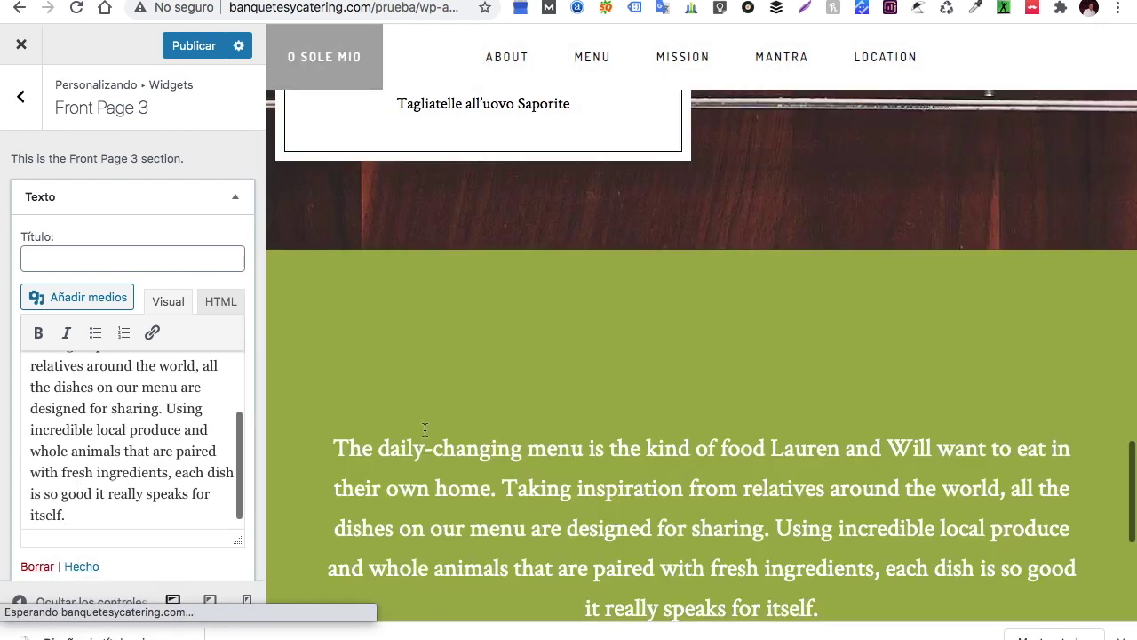
pyautogui.scroll(-3, 425, 430)
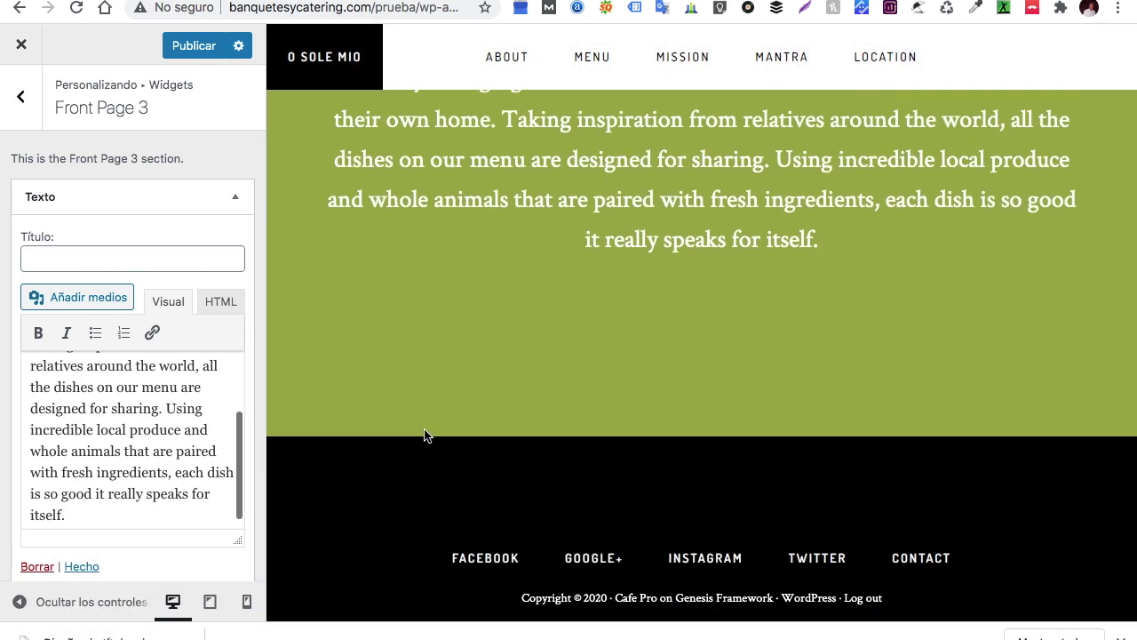
pyautogui.scroll(3, 424, 435)
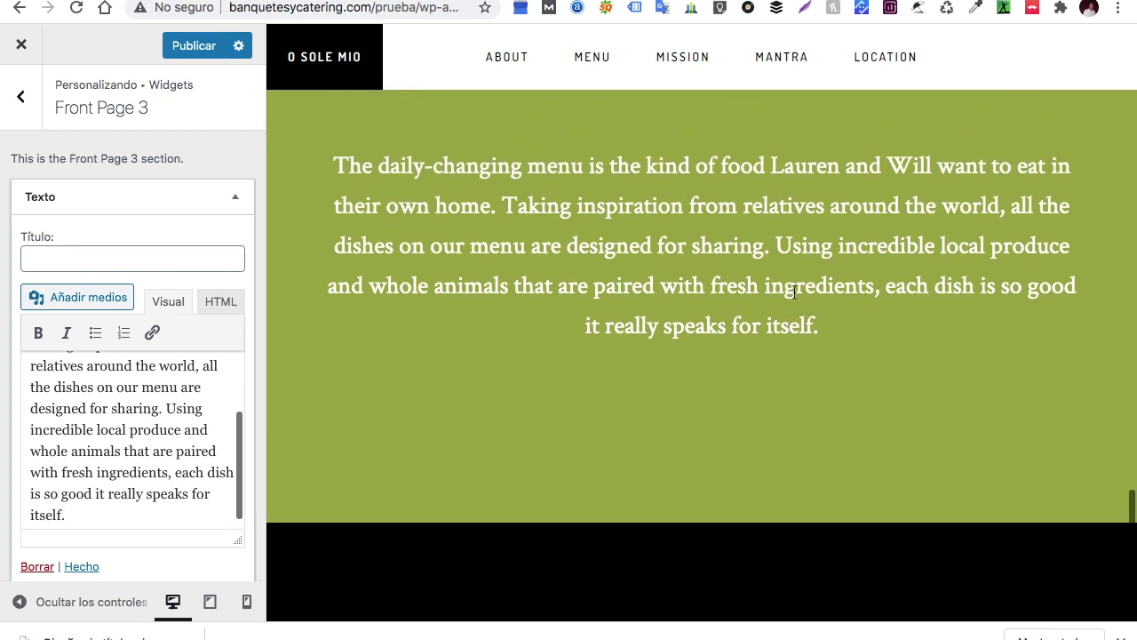
pyautogui.hotkey('ctrl', 'shift', 'Tab')
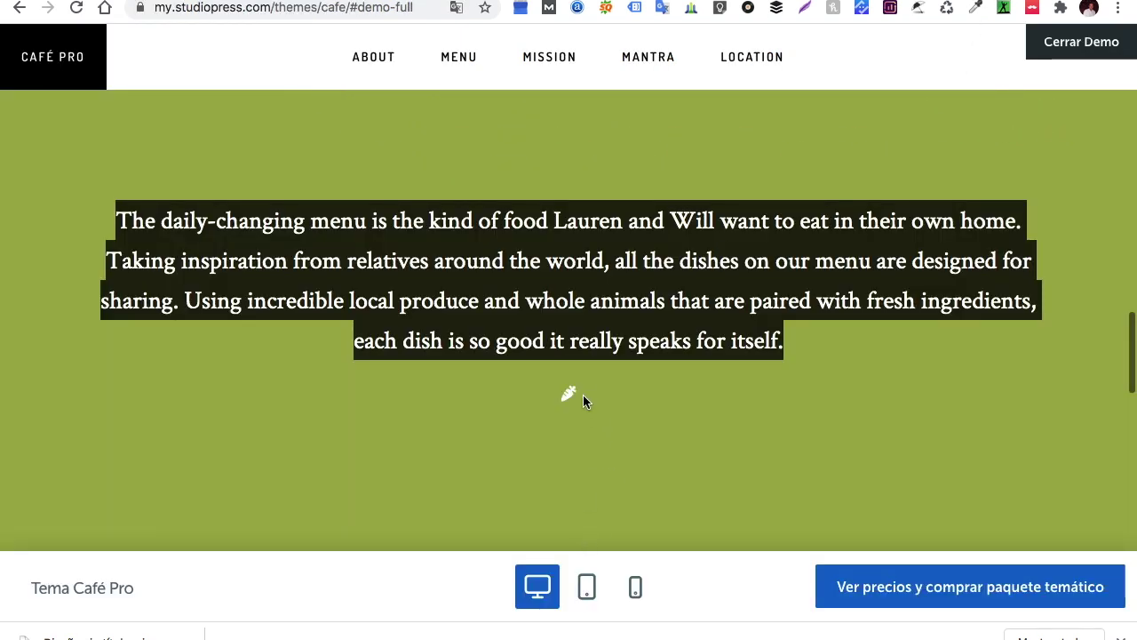
# Deselect the demo paragraph, scroll through the Café Pro demo page, and leave its full-screen view
pyautogui.click(568, 394)
pyautogui.click(566, 395)
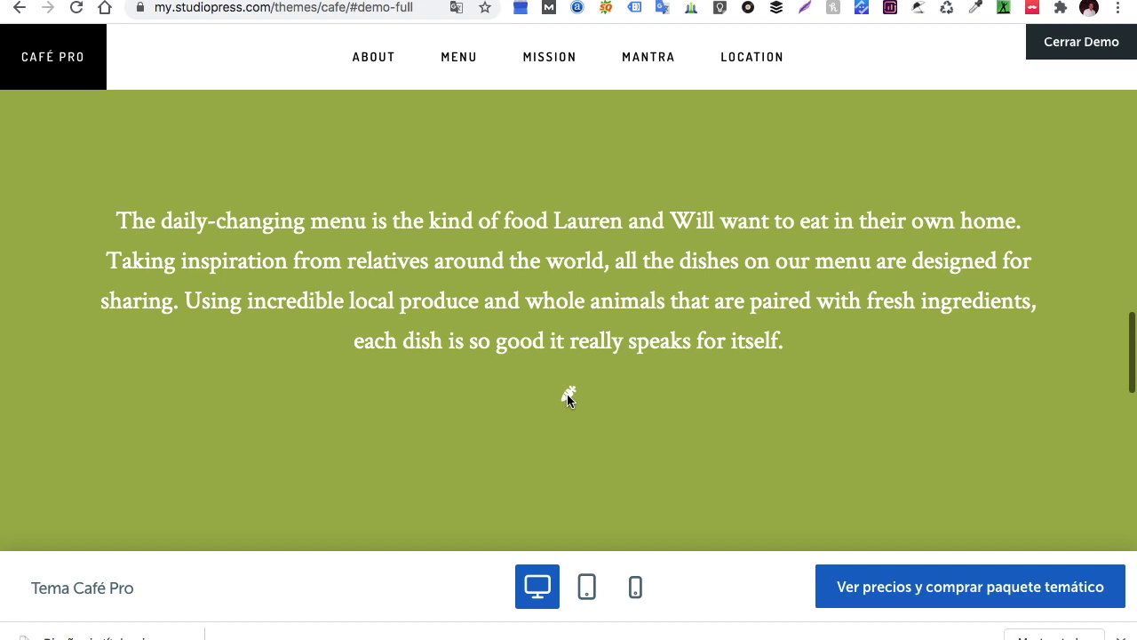
pyautogui.rightClick(567, 399)
pyautogui.click(513, 394)
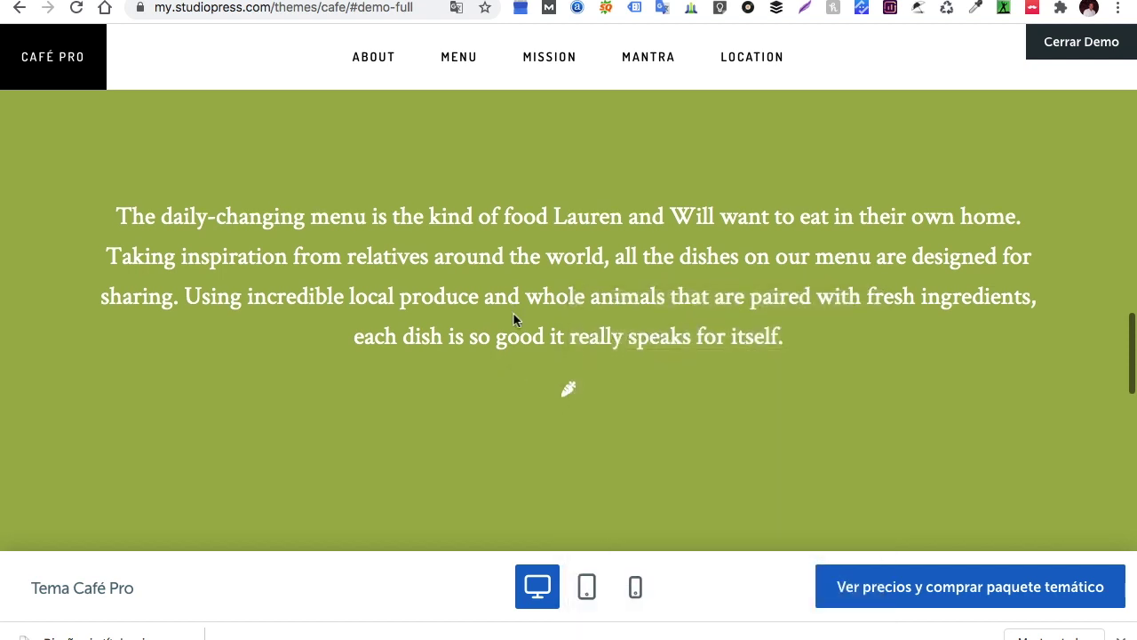
pyautogui.scroll(-5, 514, 313)
pyautogui.scroll(5, 408, 347)
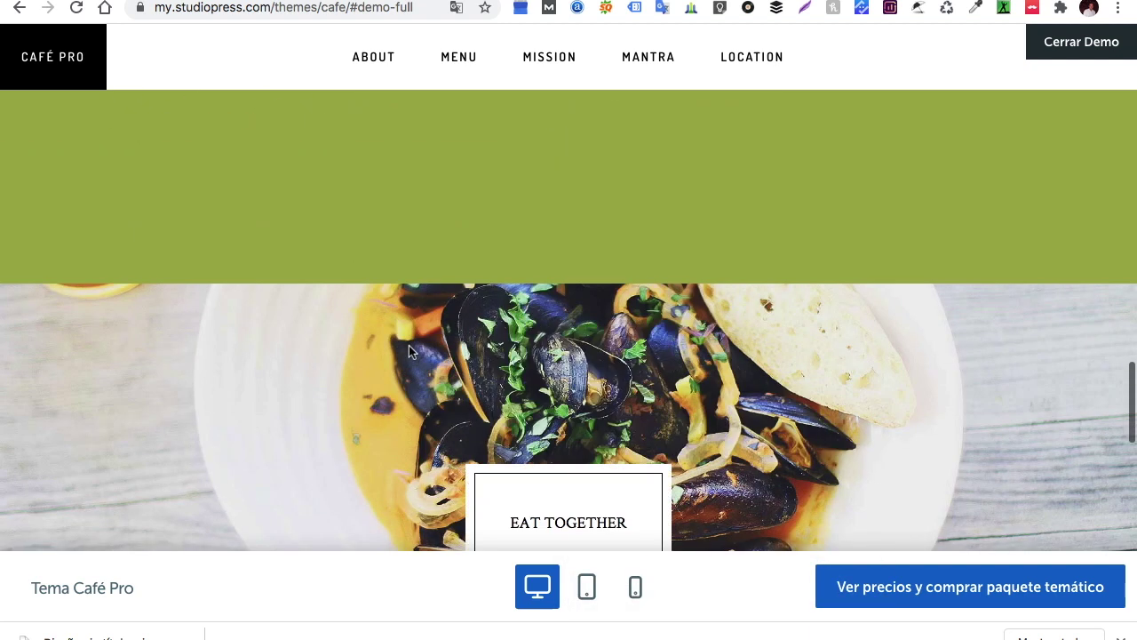
pyautogui.scroll(1, 411, 352)
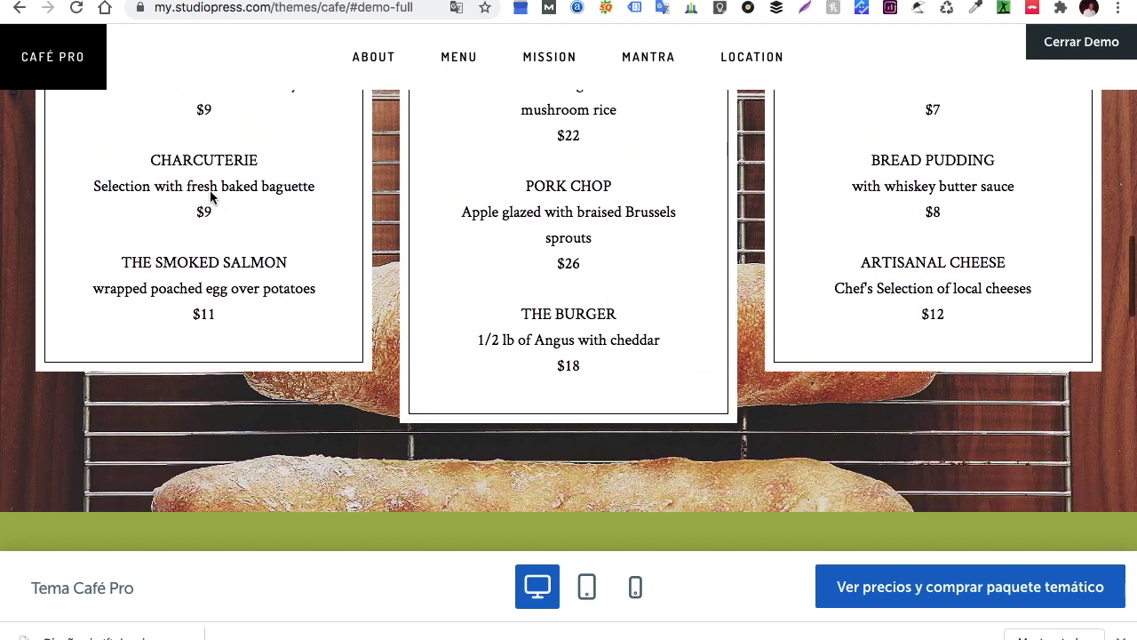
pyautogui.click(20, 14)
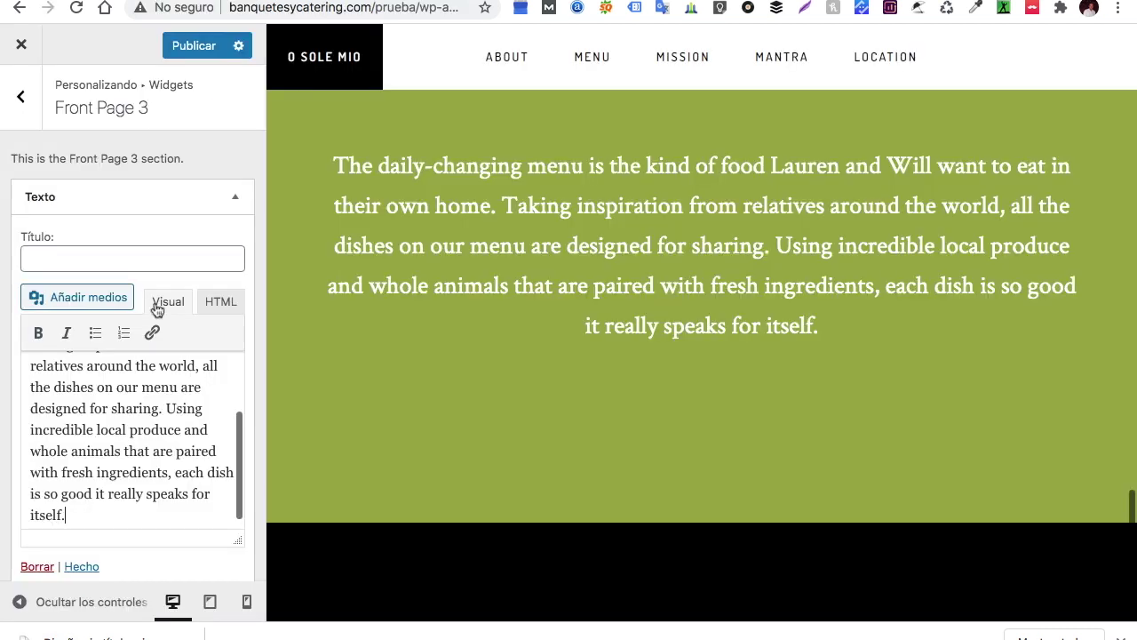
# Add a Texto widget to Front Page 4, removing the mistakenly added Archivos widget
pyautogui.click(22, 98)
pyautogui.click(89, 450)
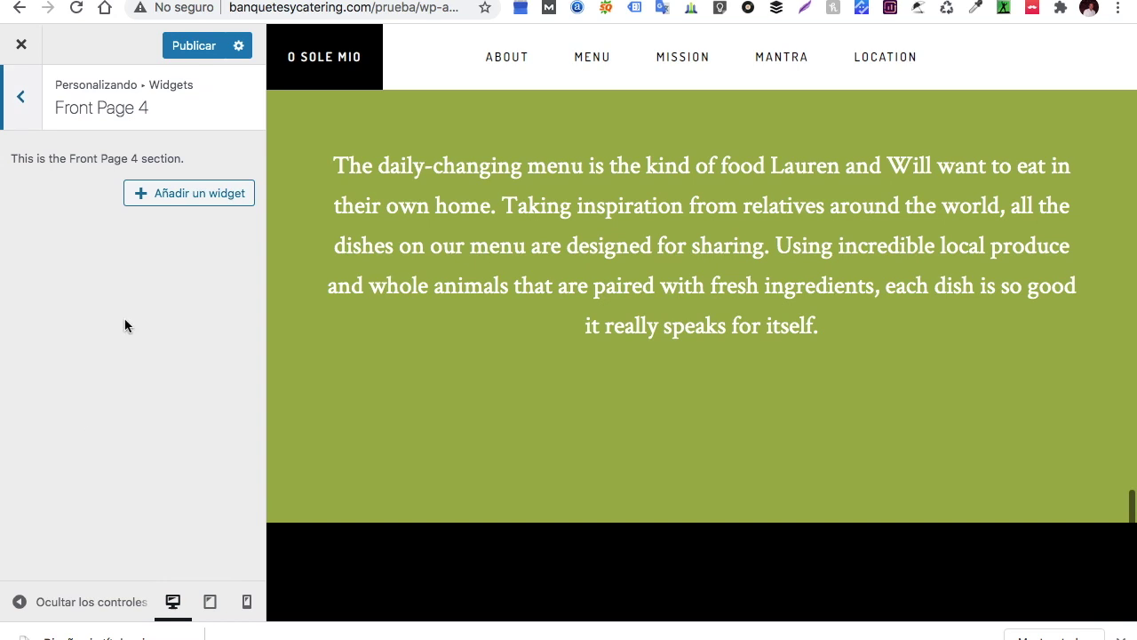
pyautogui.click(194, 202)
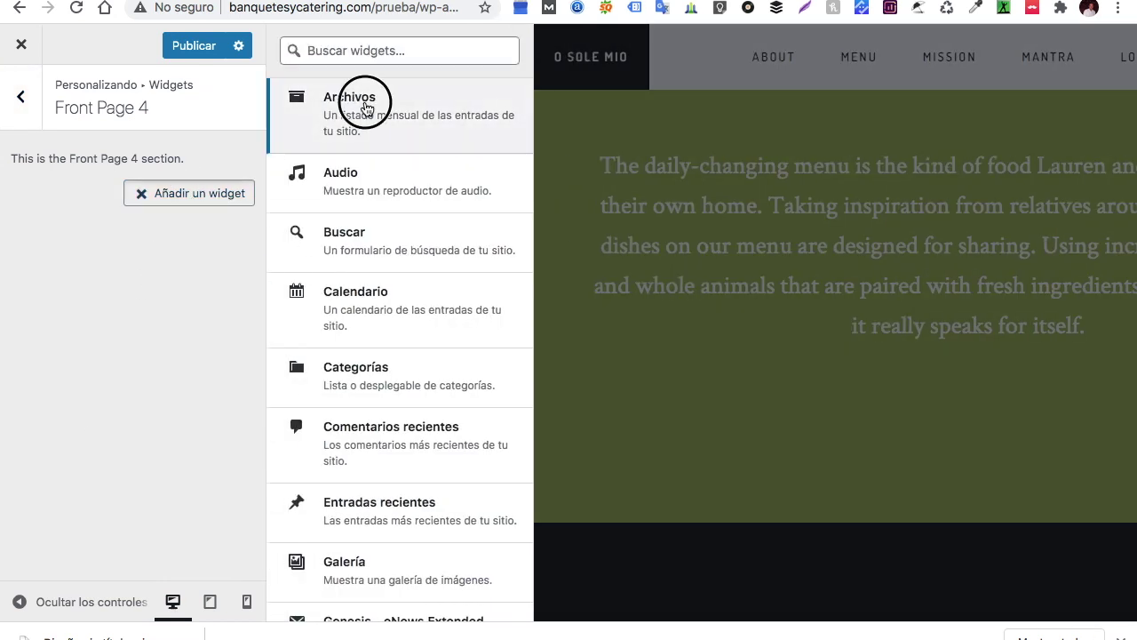
pyautogui.click(355, 102)
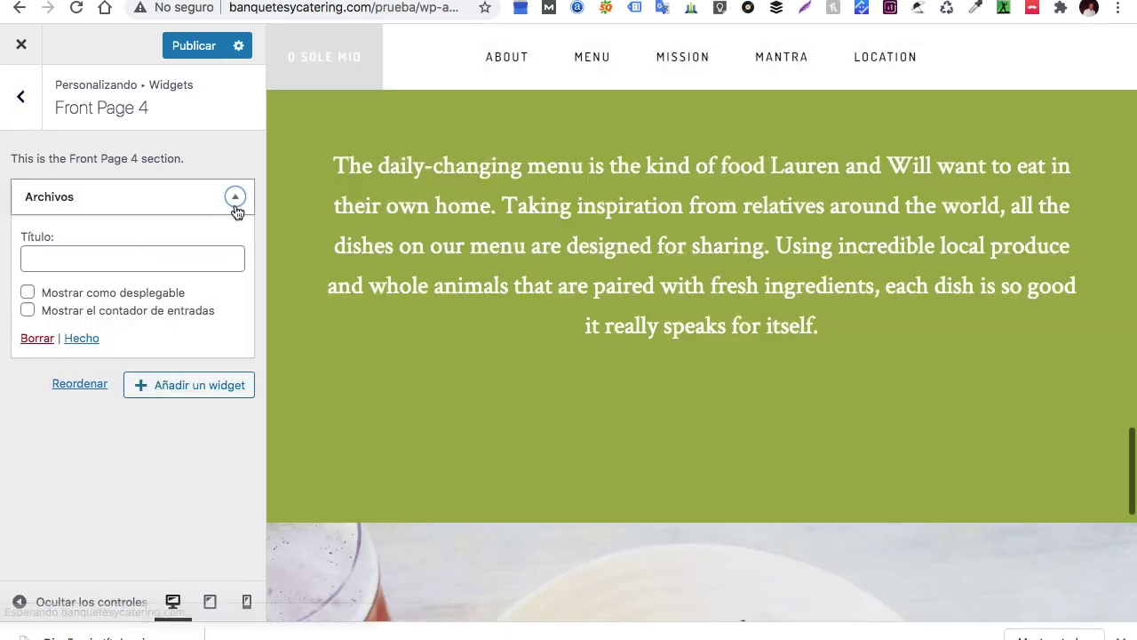
pyautogui.click(39, 341)
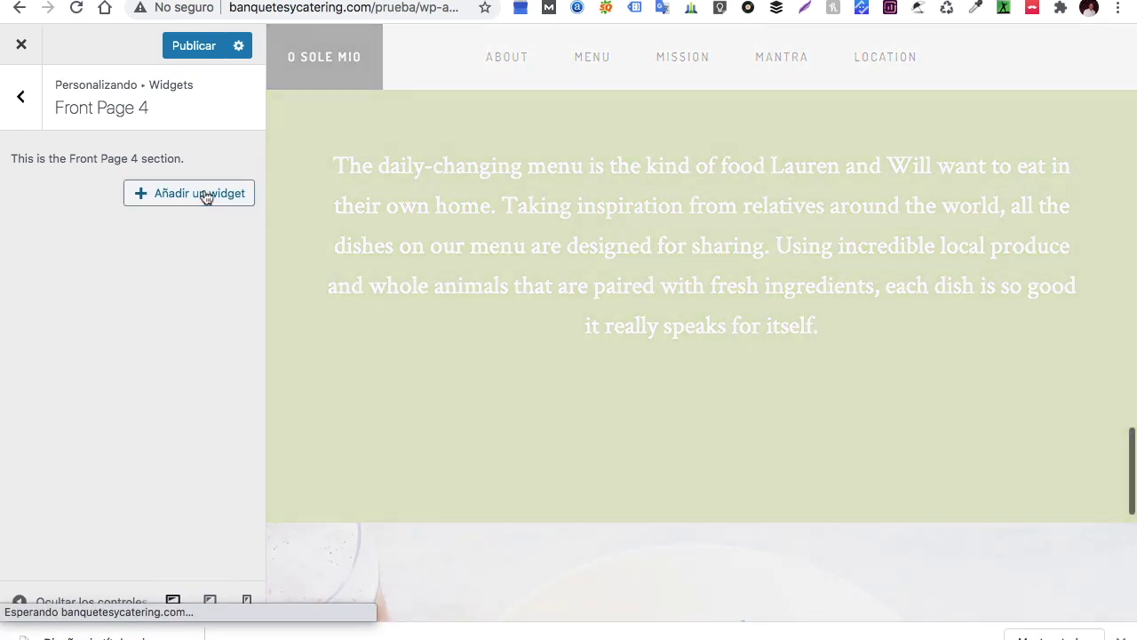
pyautogui.click(203, 195)
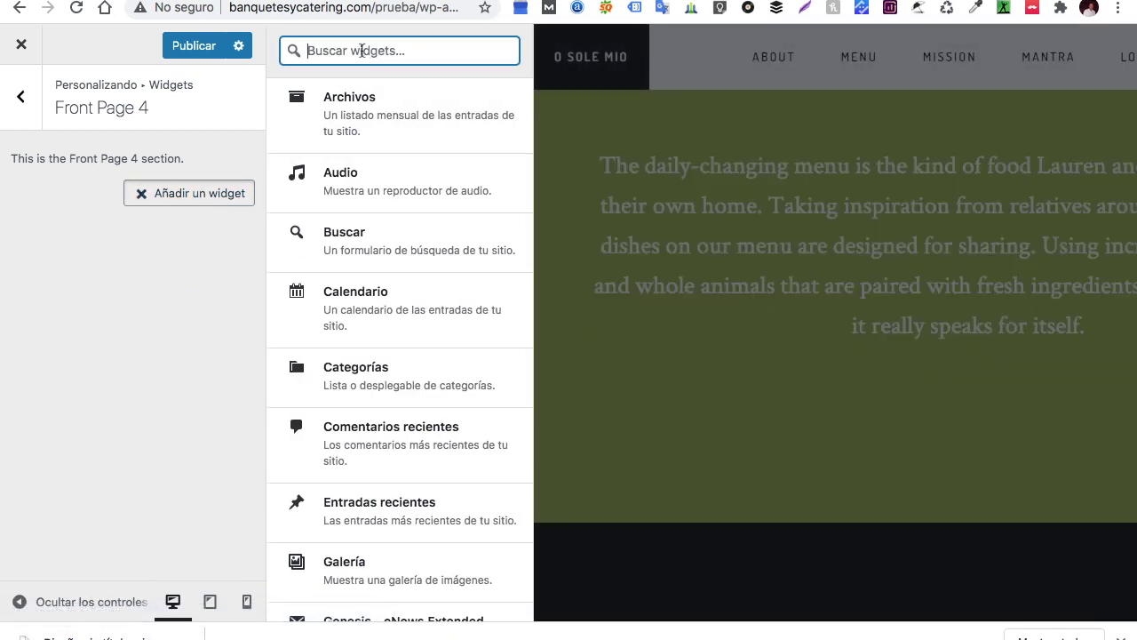
pyautogui.write('text')
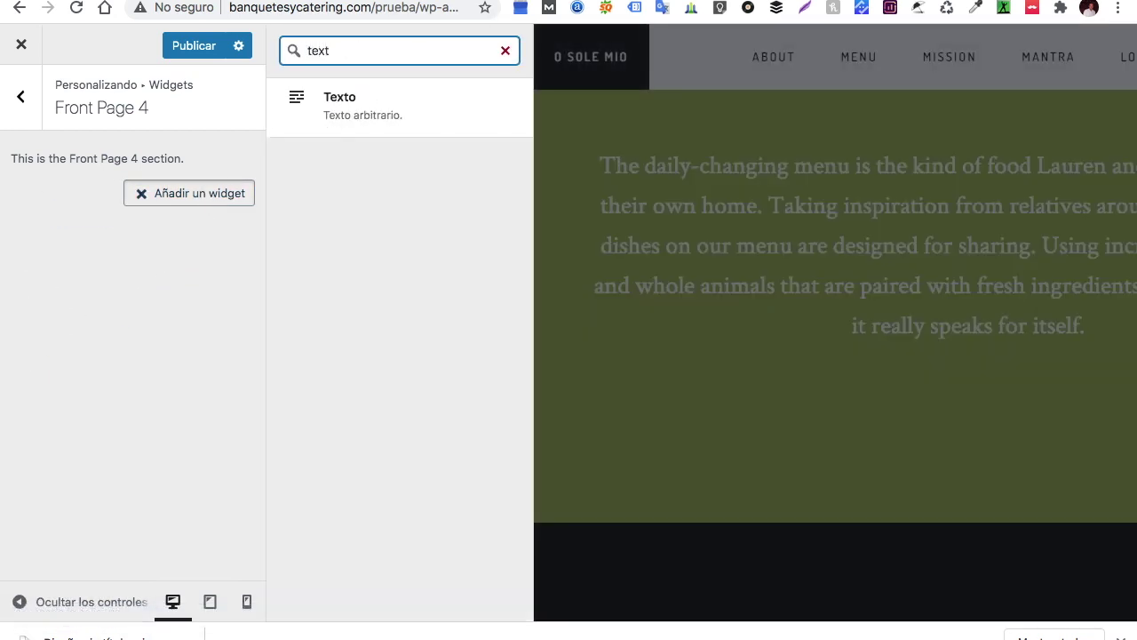
pyautogui.click(389, 110)
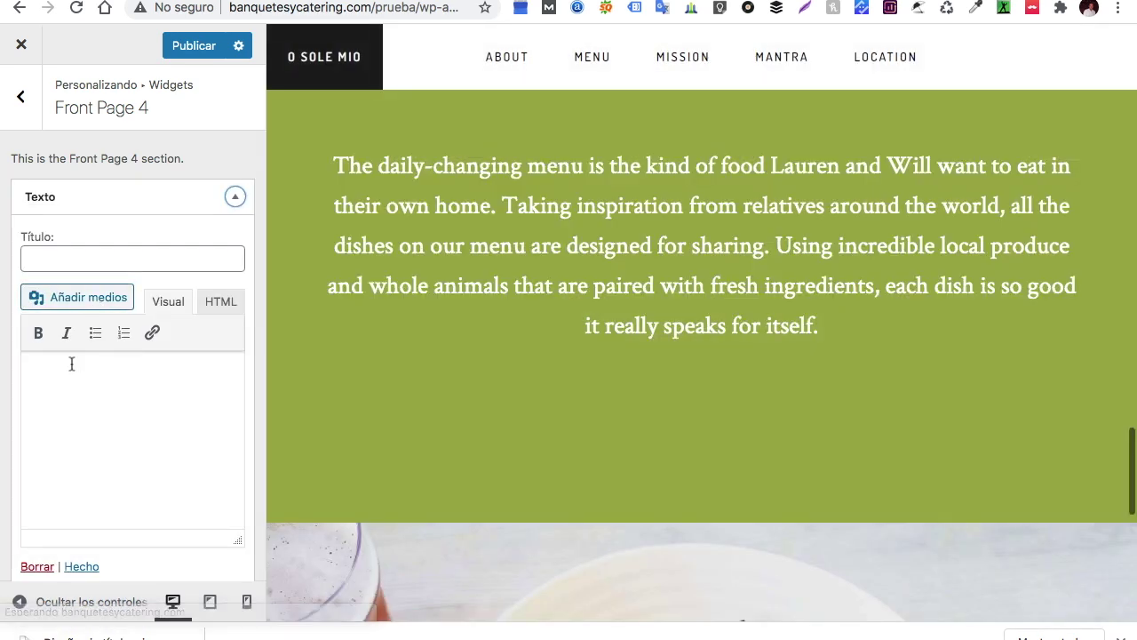
# Write 'No te quedes fuera, Reserva hoy mismo' in the new text widget
pyautogui.click(71, 364)
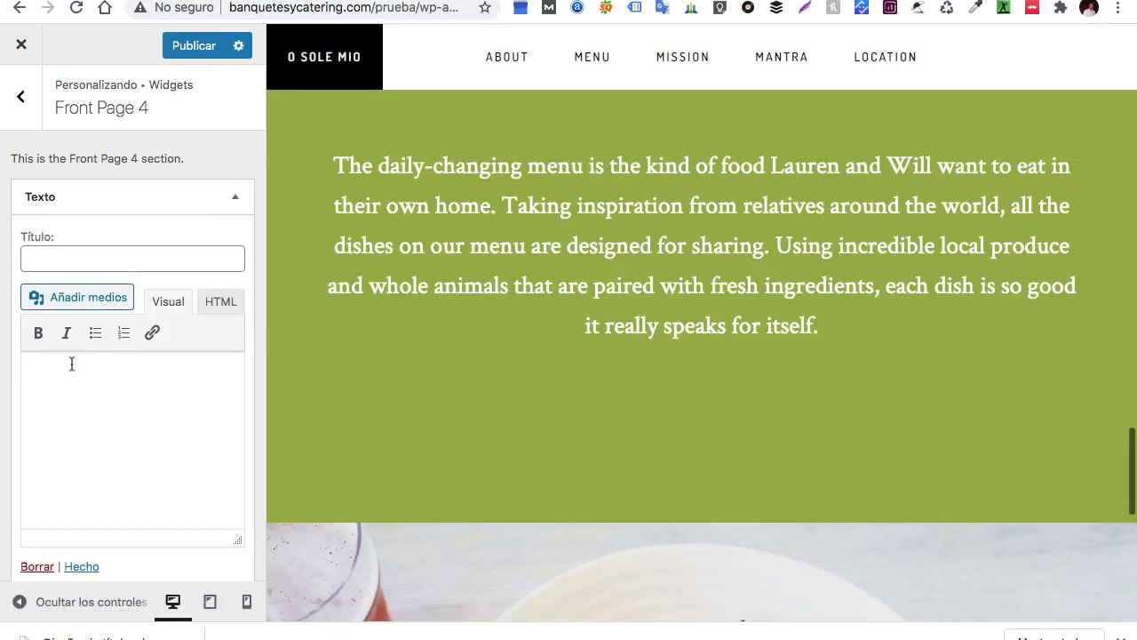
pyautogui.write('No te quedes fuera')
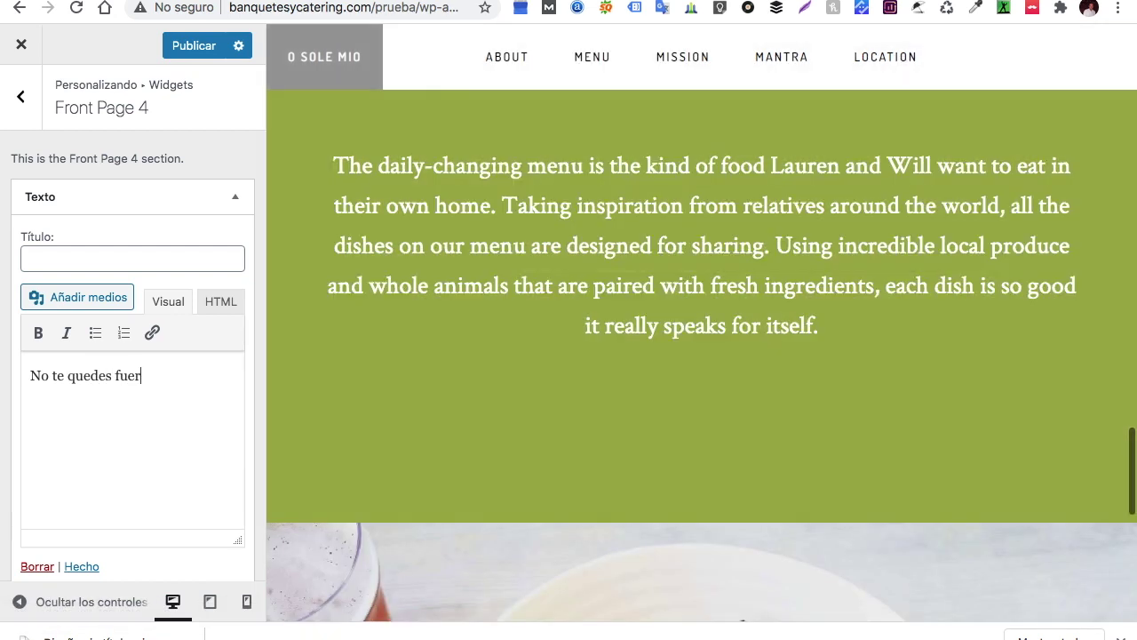
pyautogui.press('BackSpace')
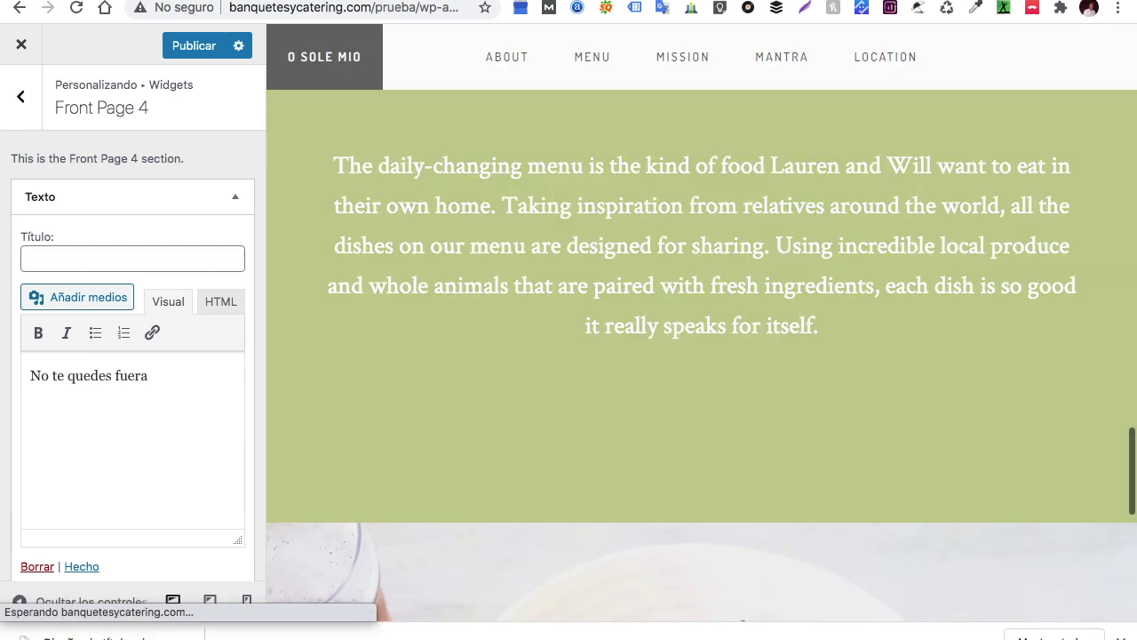
pyautogui.write(', R')
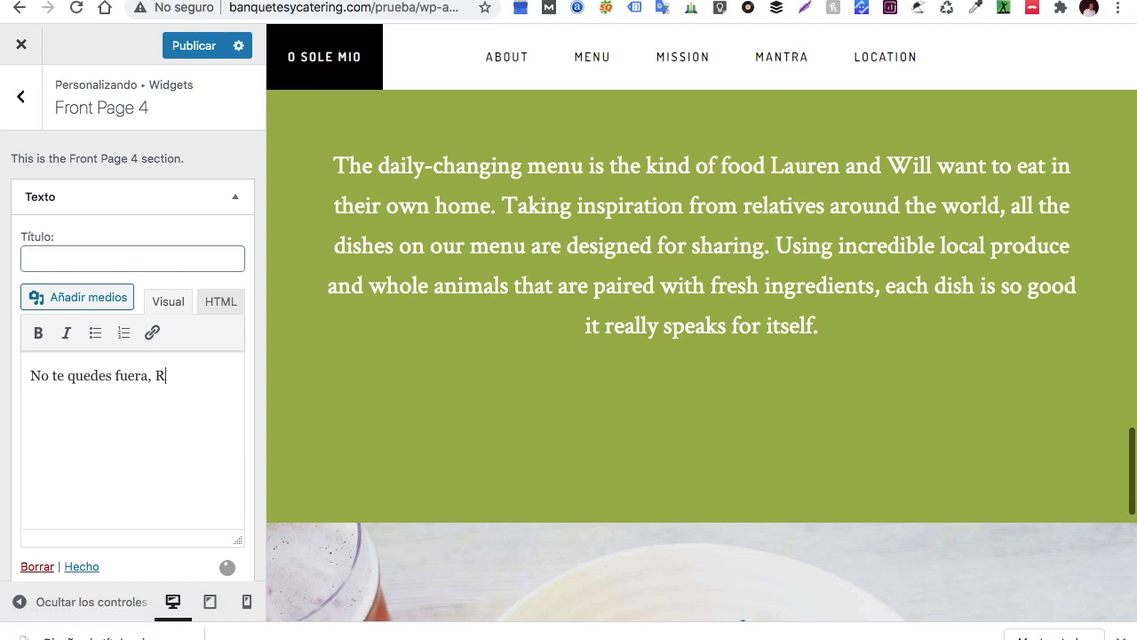
pyautogui.write('eserva hoy')
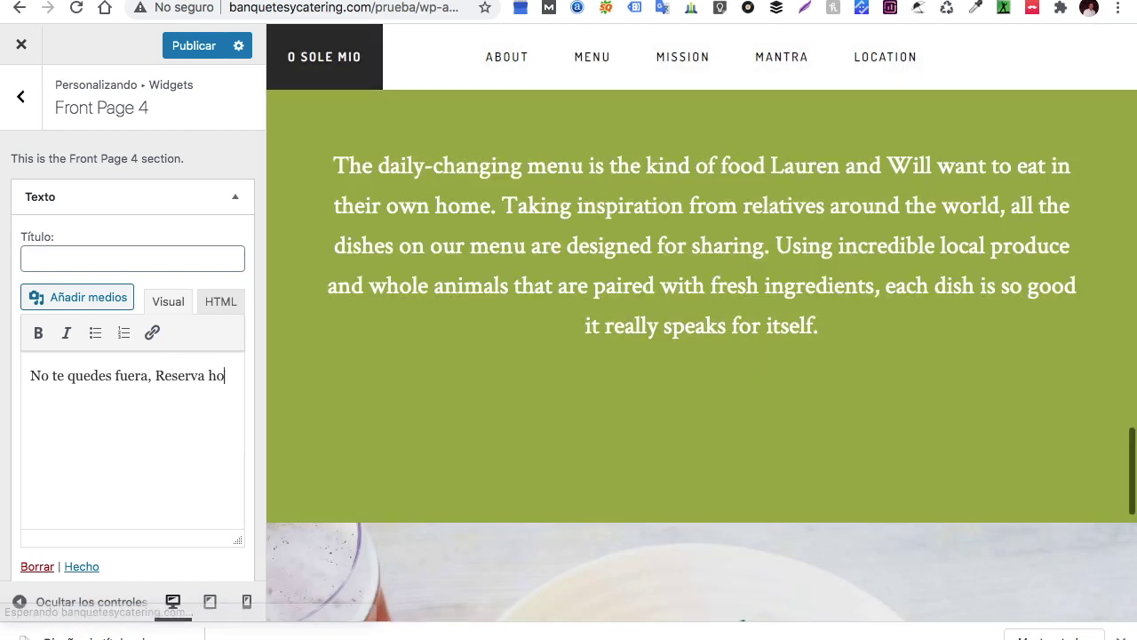
pyautogui.write(' mismo')
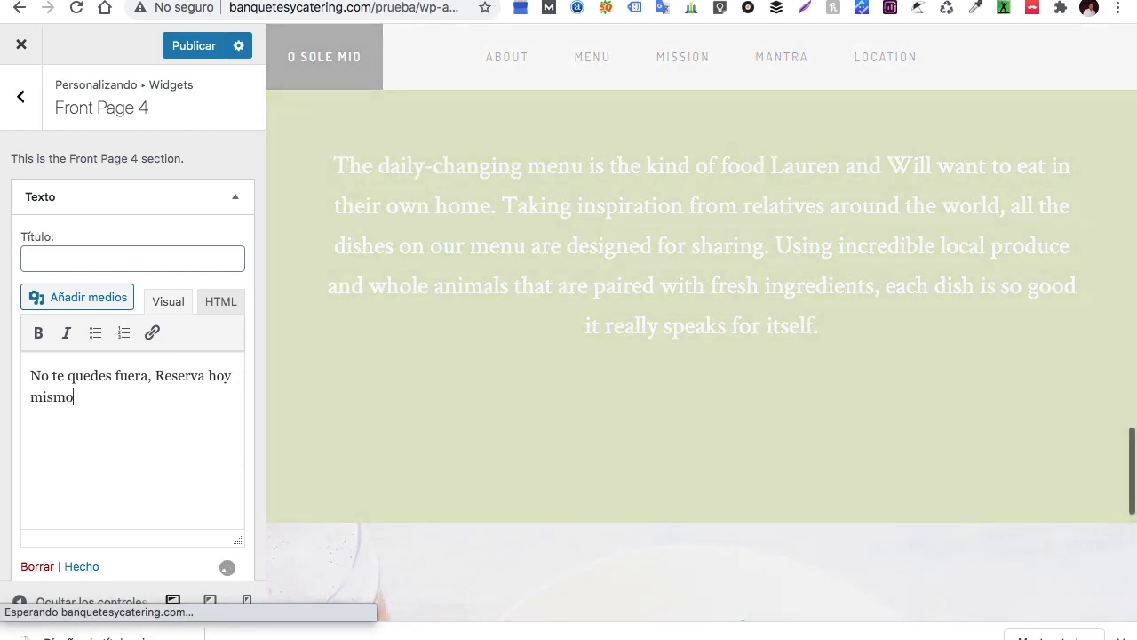
pyautogui.scroll(-5, 616, 351)
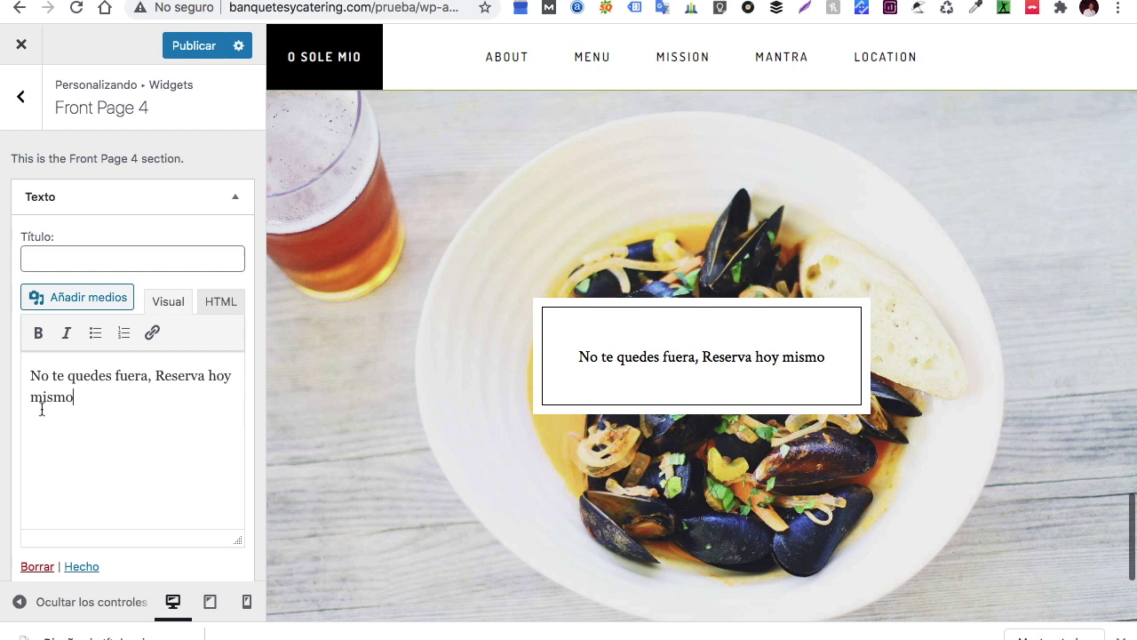
# Title the Front Page 4 text widget 'Reservaciones' via spelling correction, ending the message with 'mismo.'
pyautogui.moveTo(77, 401); pyautogui.dragTo(31, 381)
pyautogui.click(85, 259)
pyautogui.write('Re')
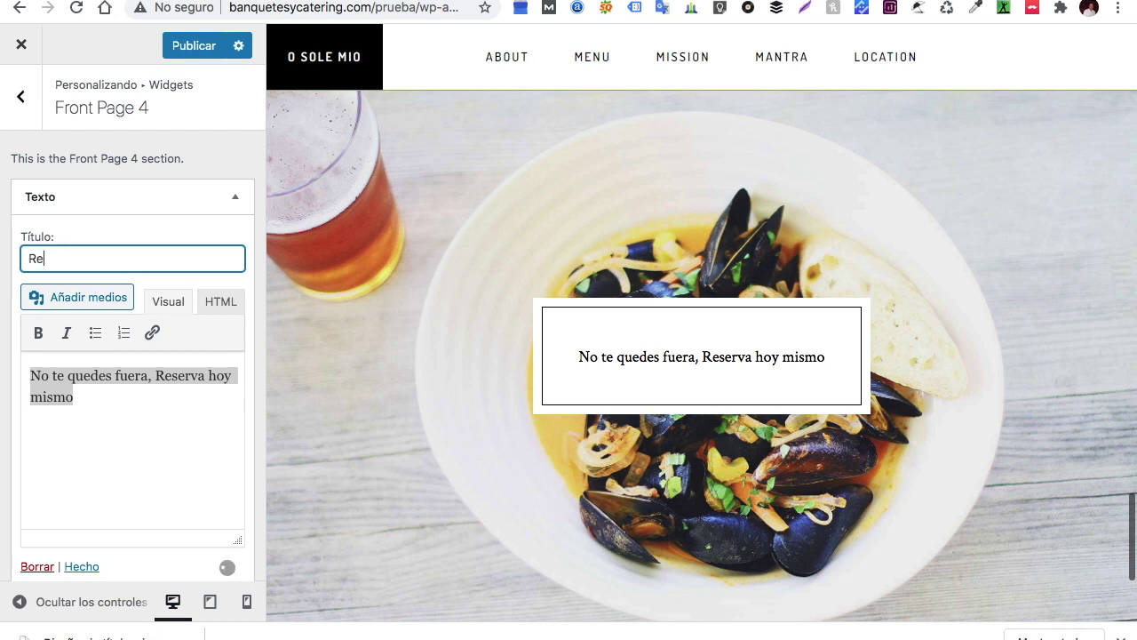
pyautogui.write('srvaciones')
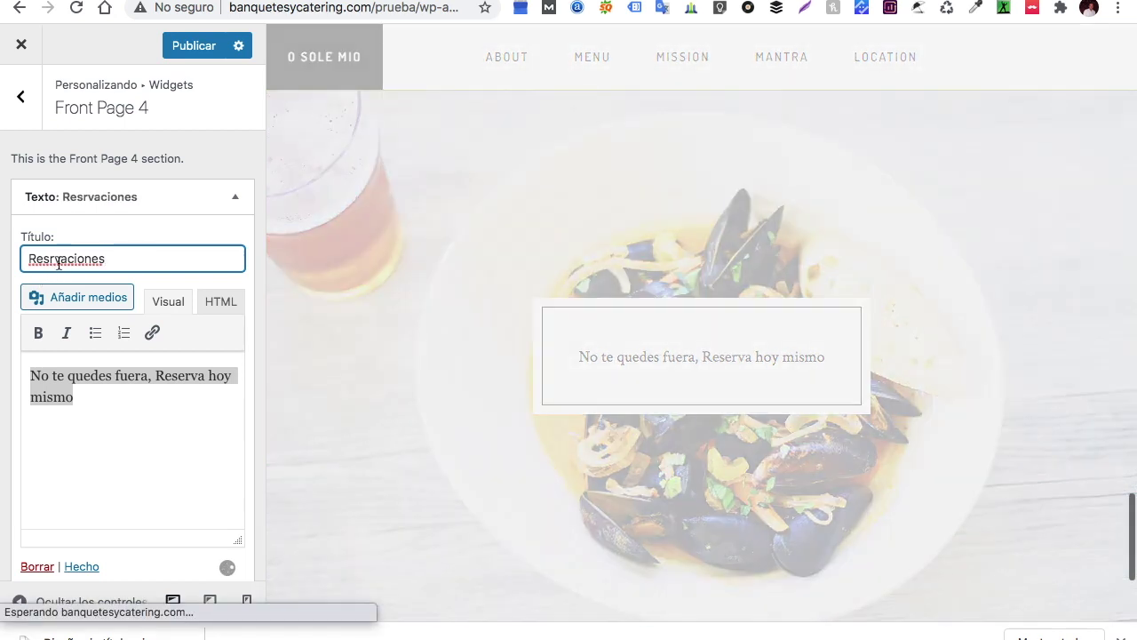
pyautogui.rightClick(59, 263)
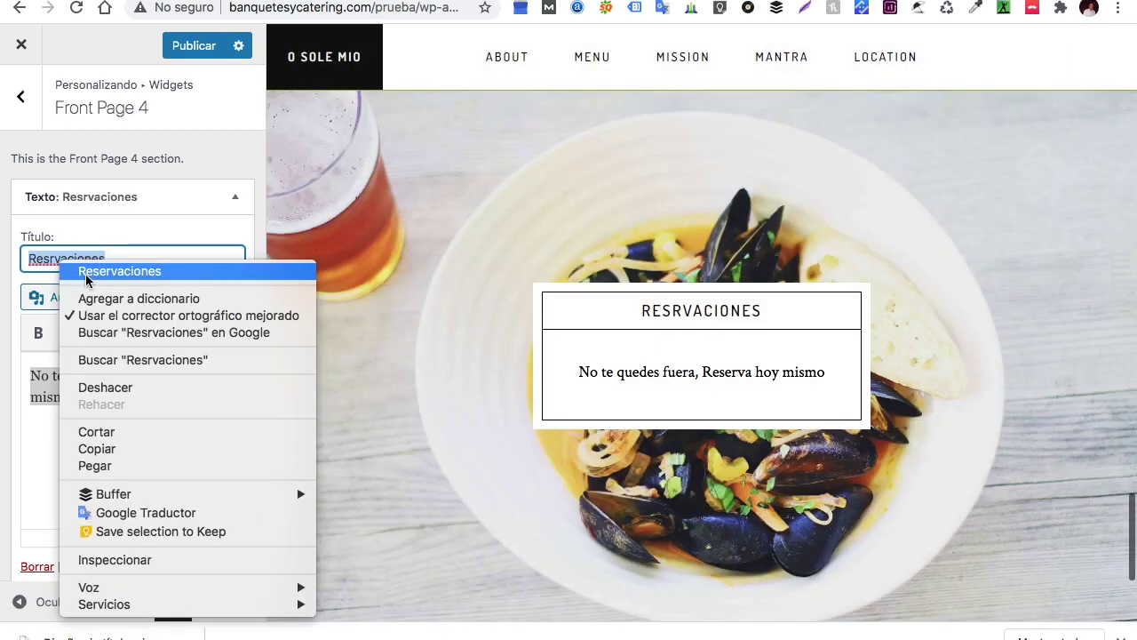
pyautogui.click(86, 271)
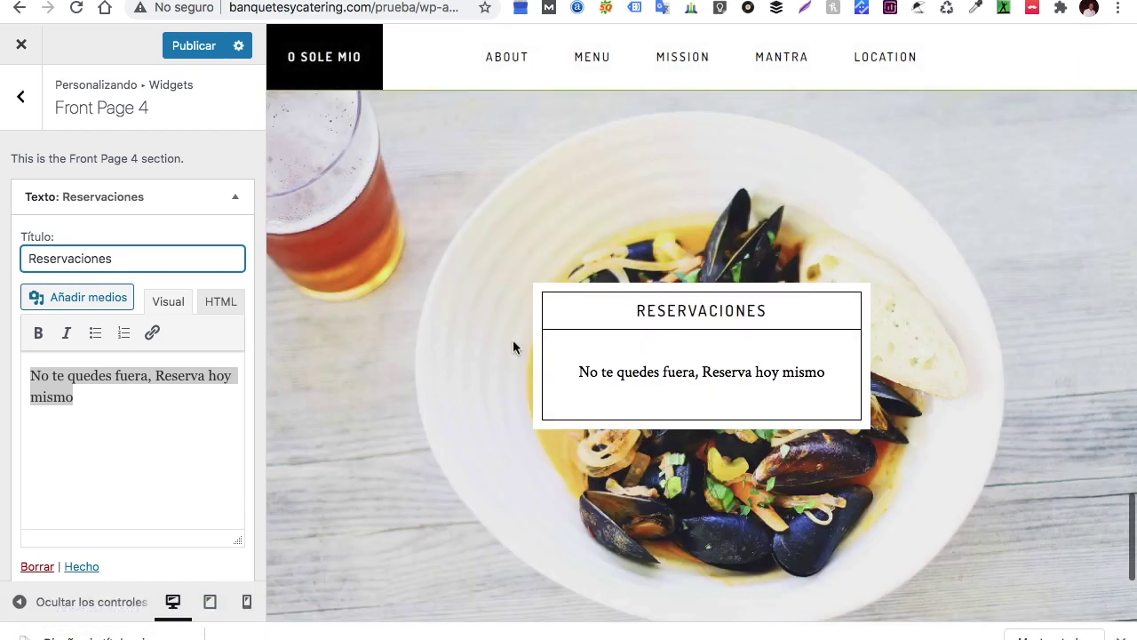
pyautogui.click(95, 406)
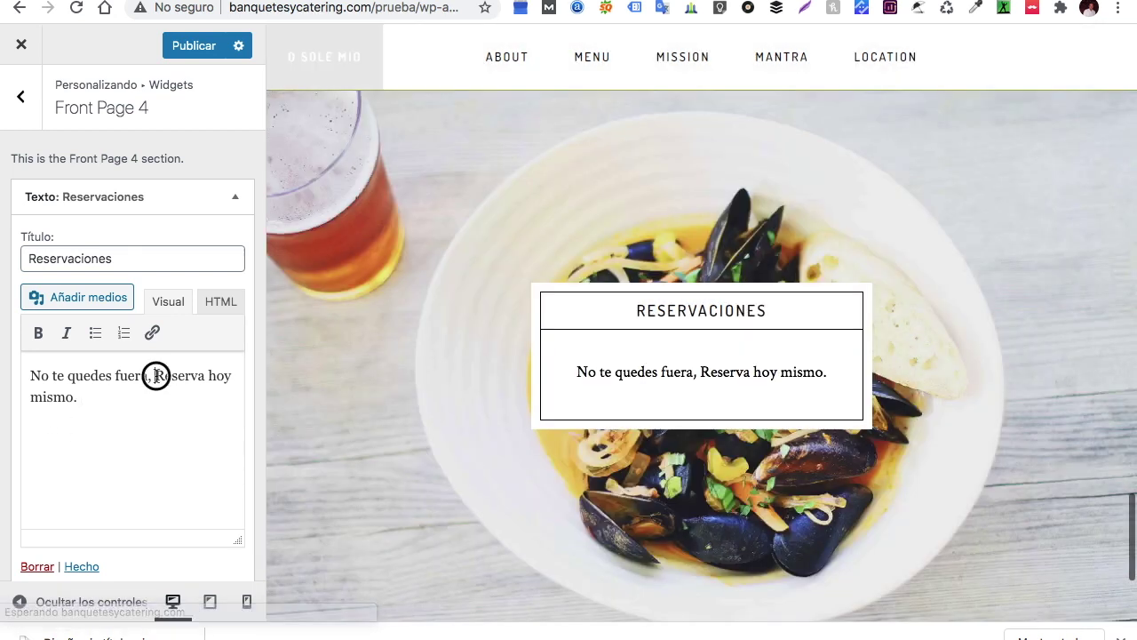
pyautogui.moveTo(155, 375); pyautogui.dragTo(213, 383)
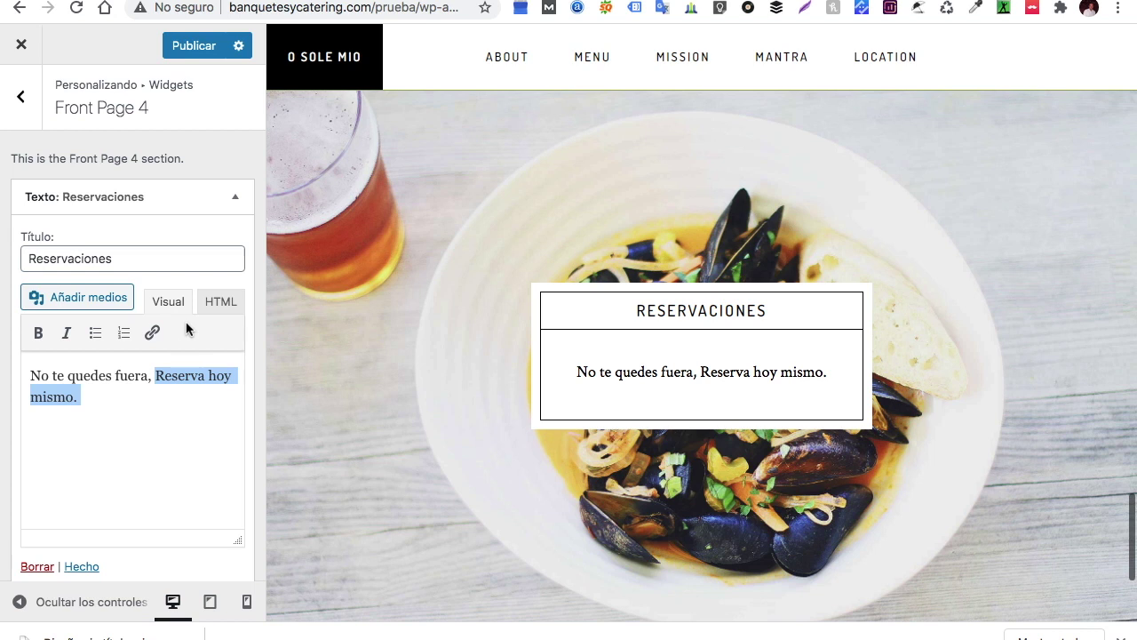
# Link the words "Reserva hoy mismo." in the Reservaciones widget to the Contact Page
pyautogui.click(153, 333)
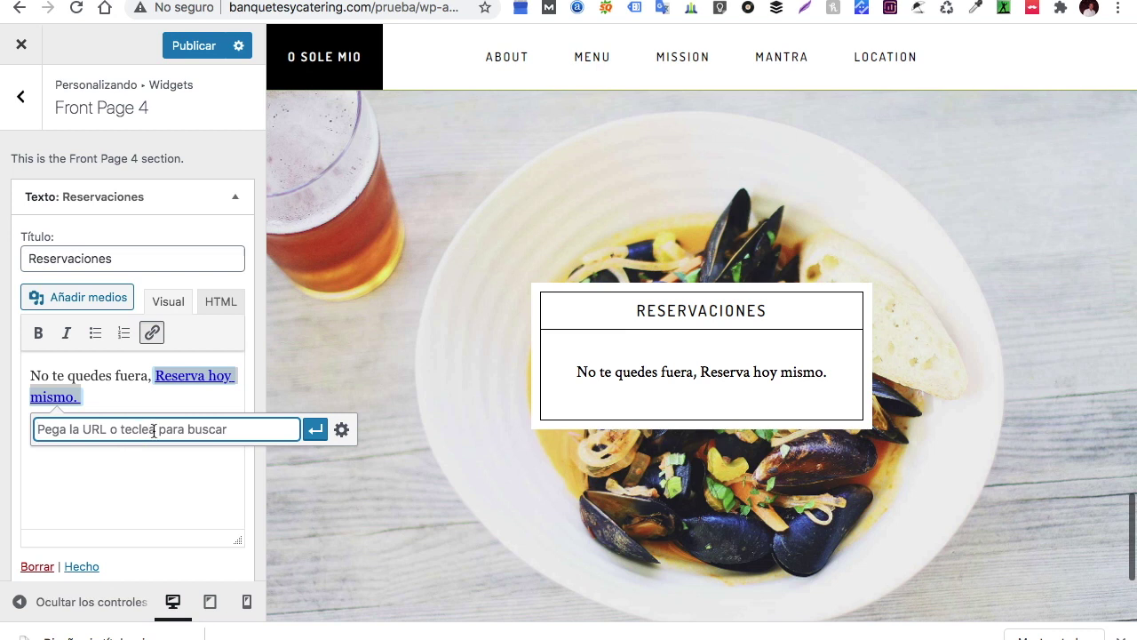
pyautogui.write('cont')
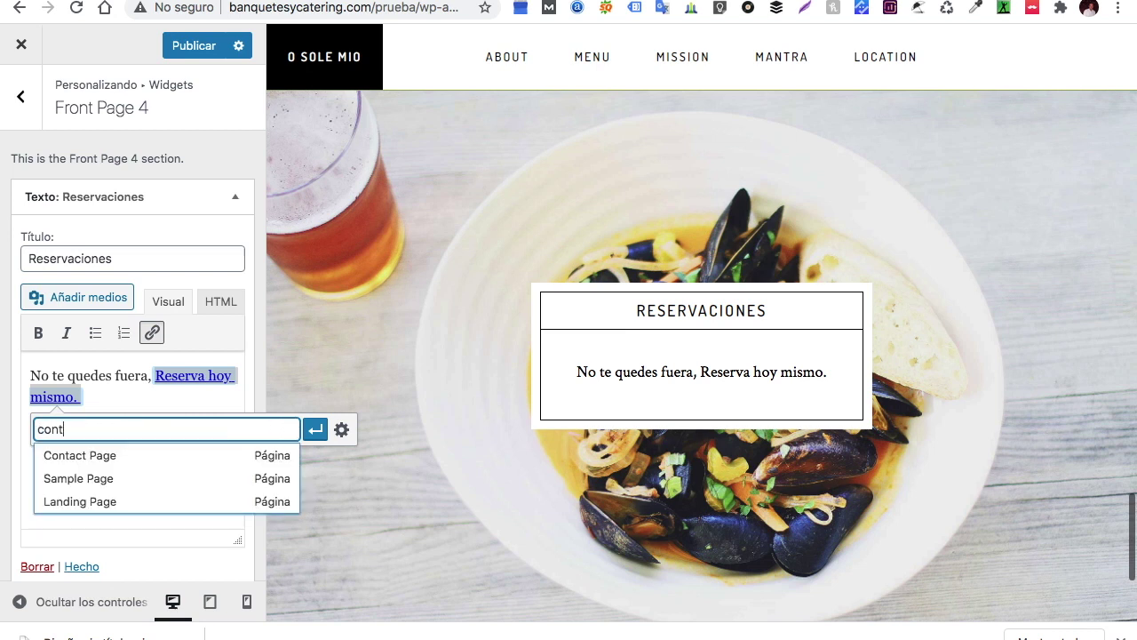
pyautogui.click(165, 457)
pyautogui.click(316, 430)
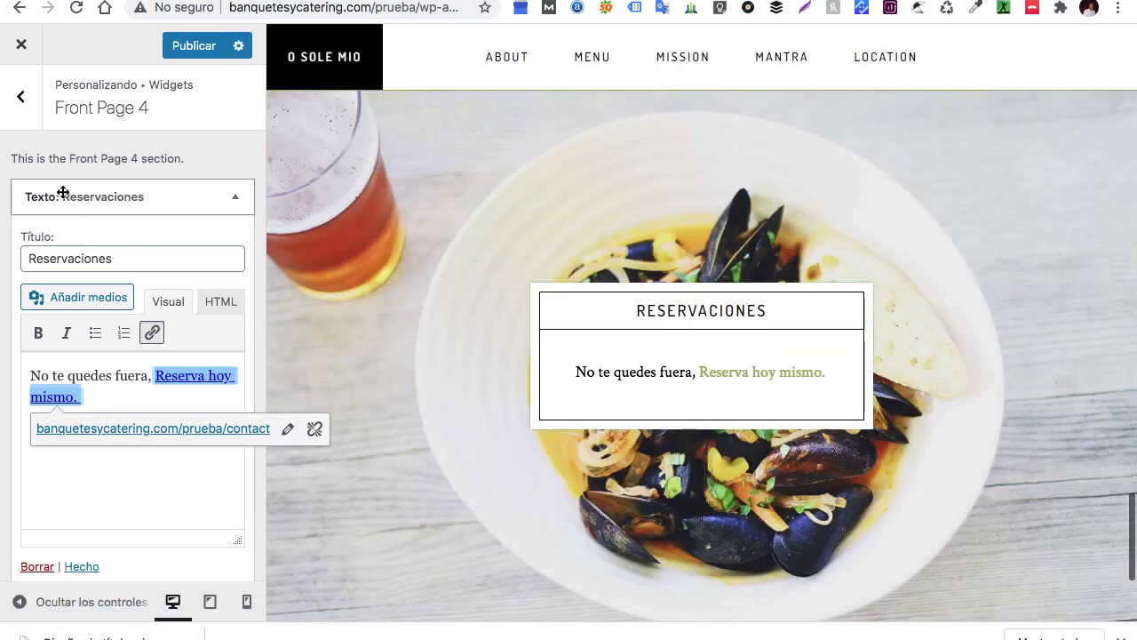
pyautogui.scroll(15, 612, 462)
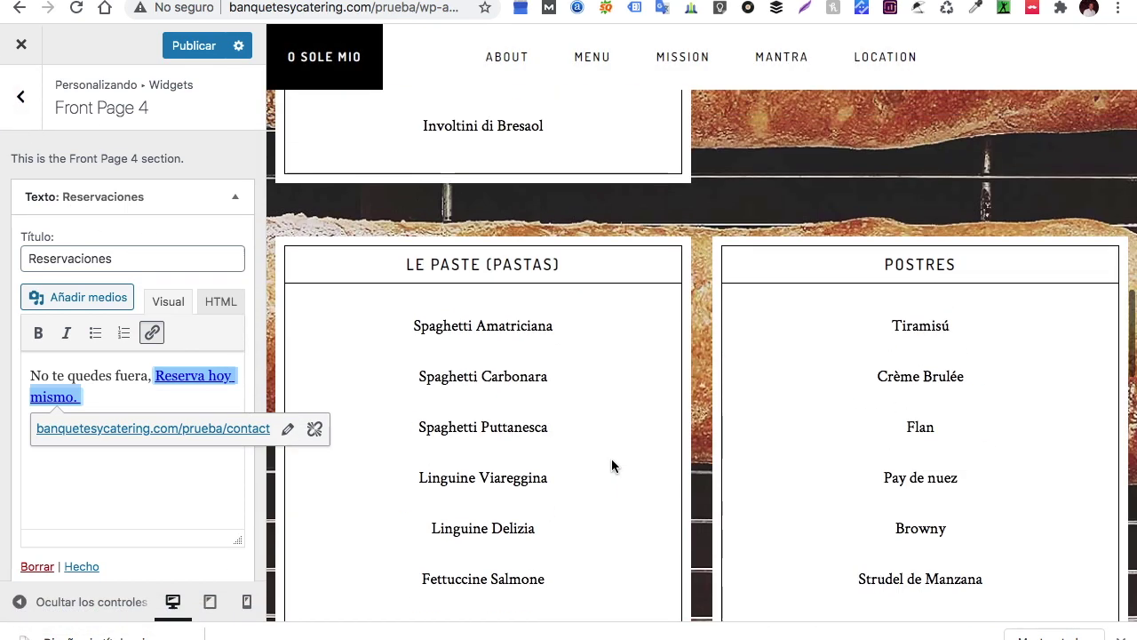
pyautogui.scroll(15, 611, 464)
pyautogui.scroll(-4, 612, 464)
pyautogui.scroll(-15, 611, 458)
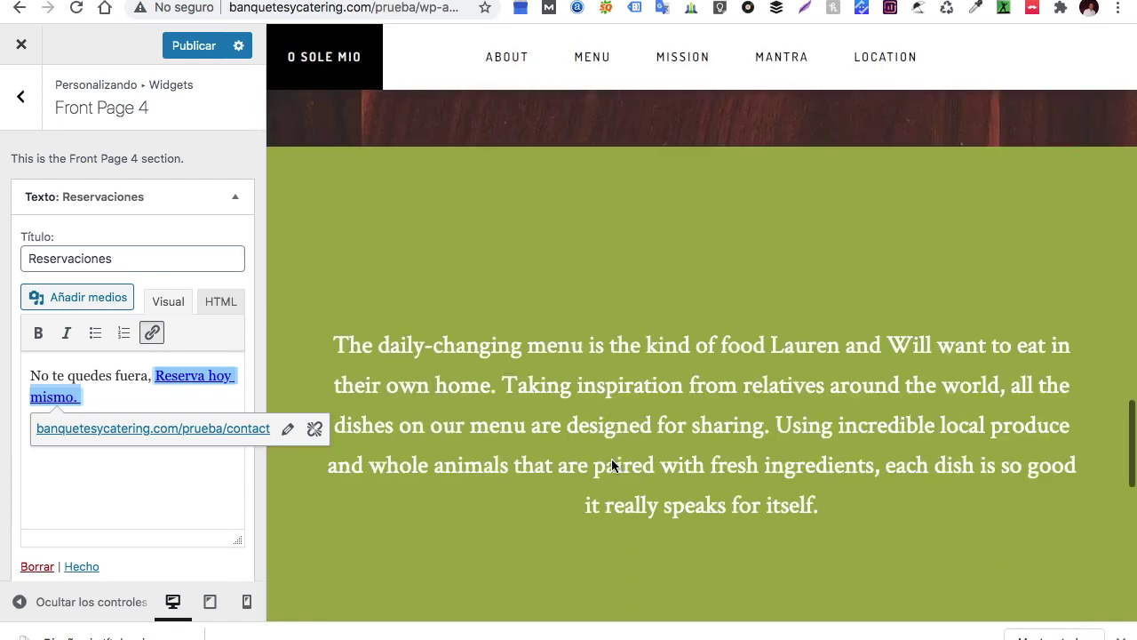
pyautogui.scroll(-2, 612, 459)
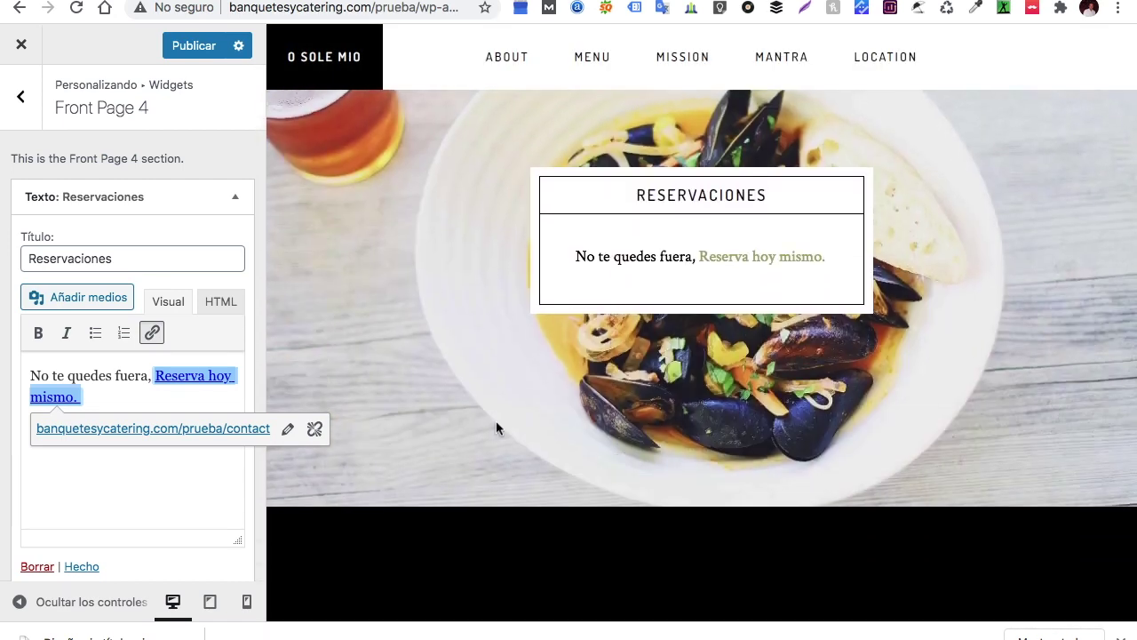
# Add a Texto widget to the Footer 1 widget area
pyautogui.click(20, 96)
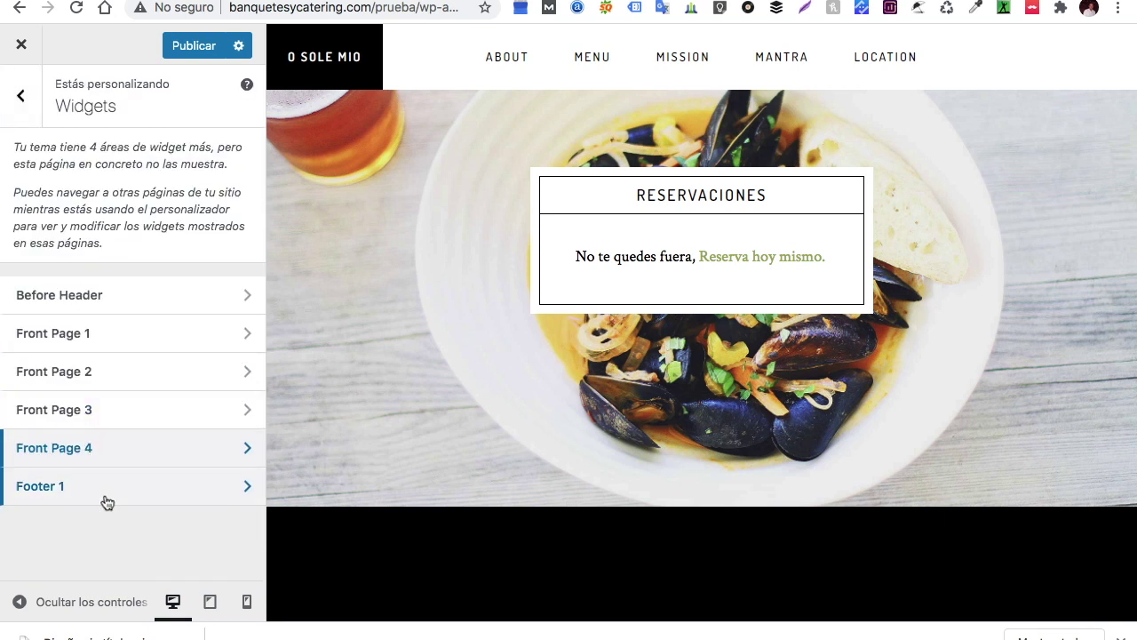
pyautogui.click(107, 487)
pyautogui.click(211, 197)
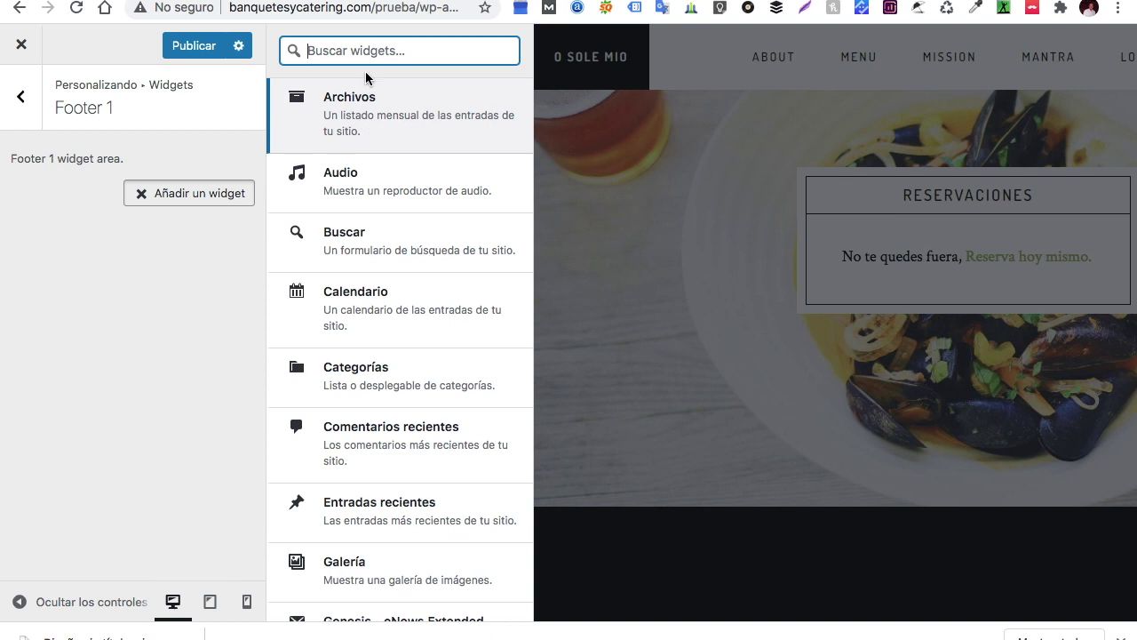
pyautogui.write('text')
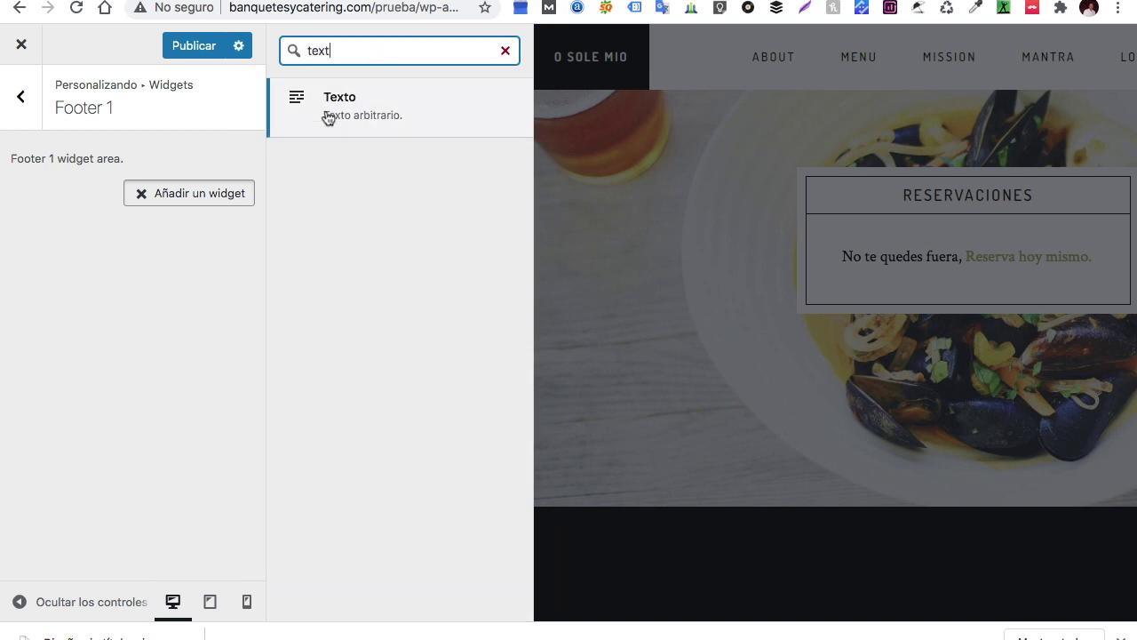
pyautogui.click(346, 104)
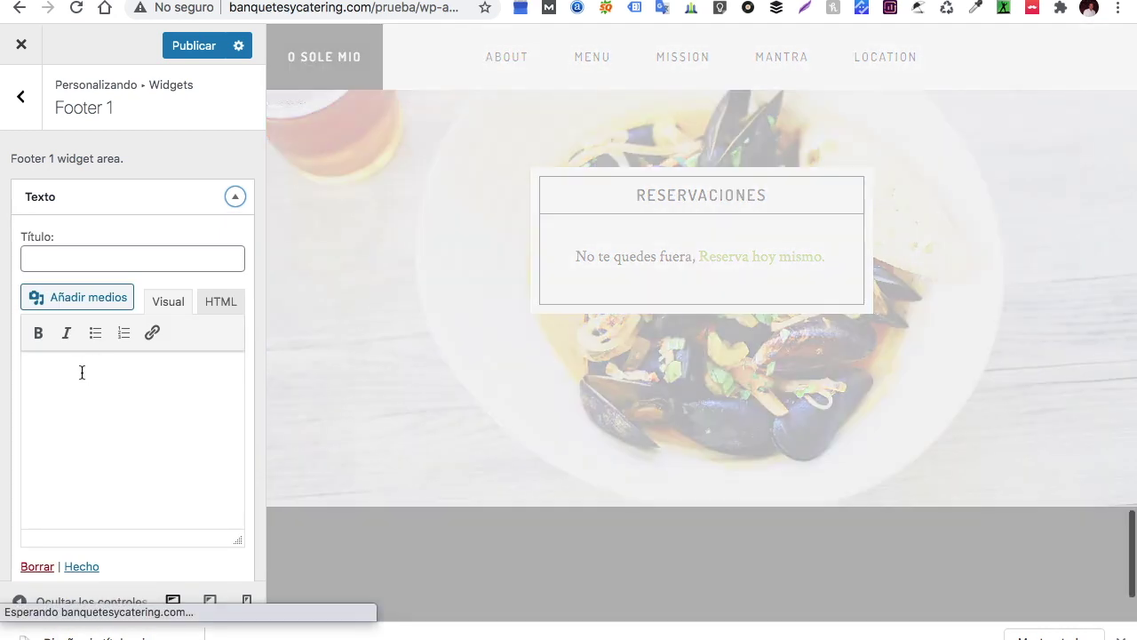
# Title the widget 'Direccion', enter the restaurant's street address, and return to the widget areas
pyautogui.click(81, 370)
pyautogui.click(124, 251)
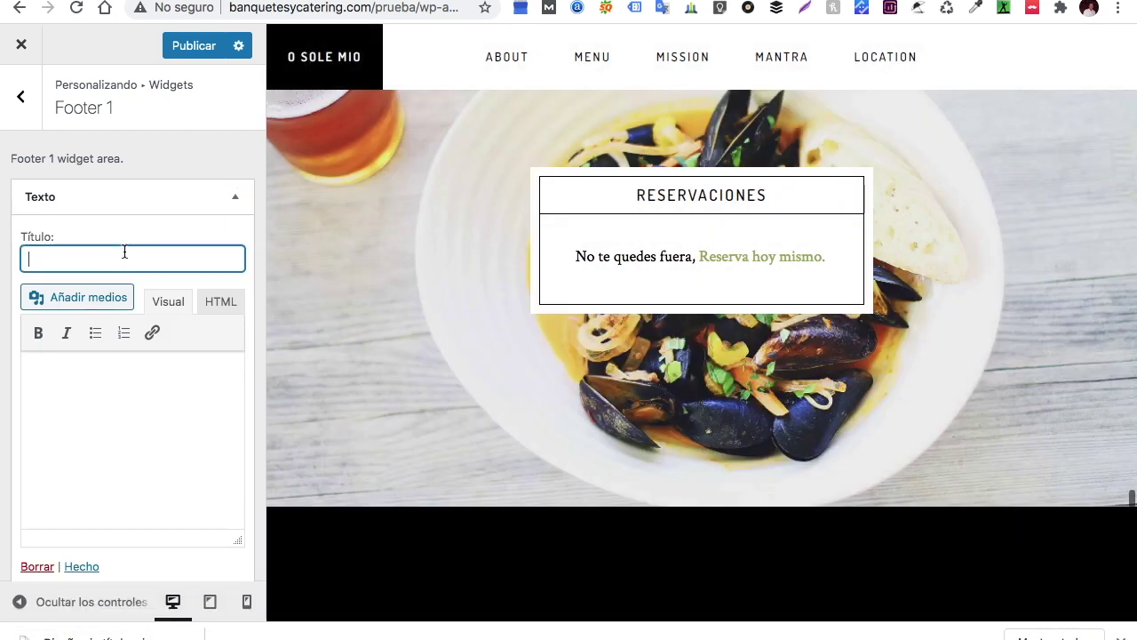
pyautogui.write('Direccion')
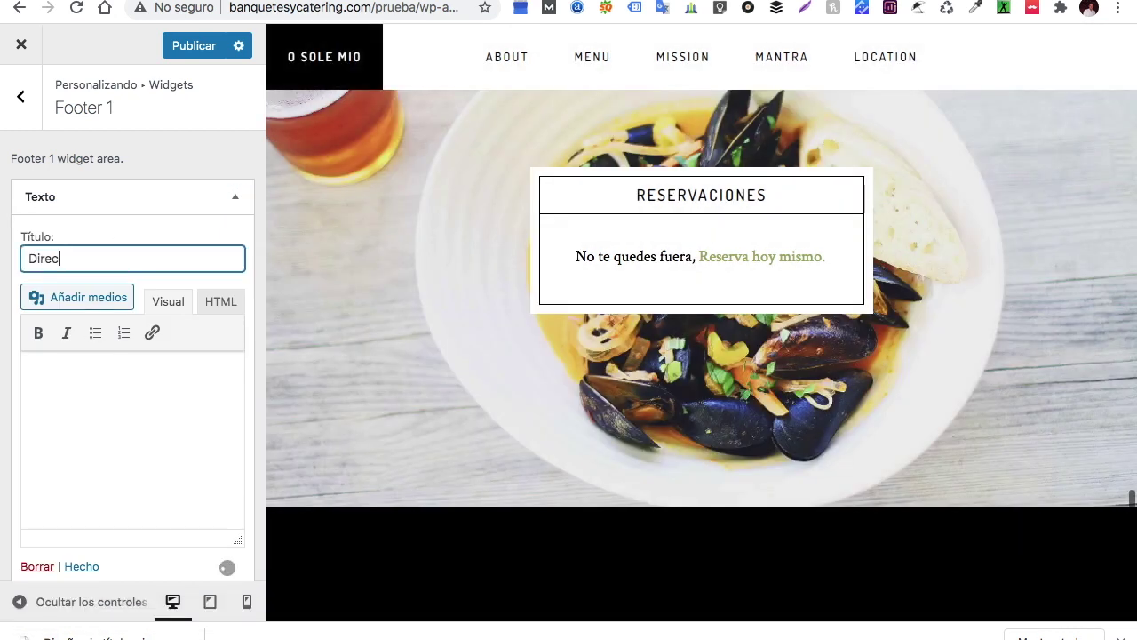
pyautogui.rightClick(86, 383)
pyautogui.click(30, 391)
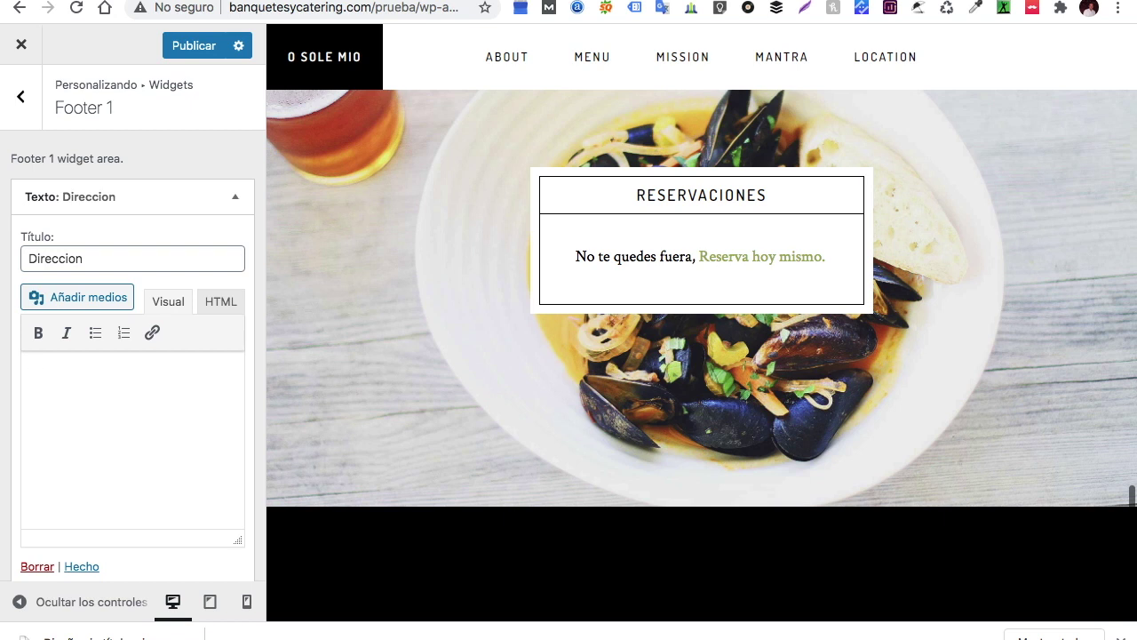
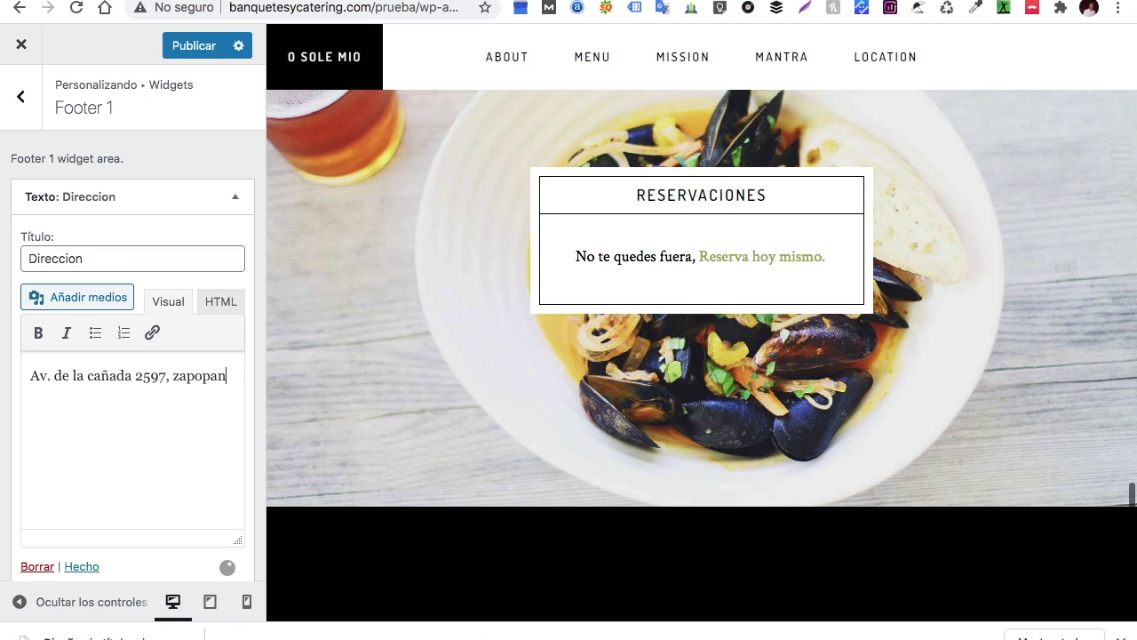
pyautogui.scroll(-2, 140, 460)
pyautogui.scroll(-5, 506, 333)
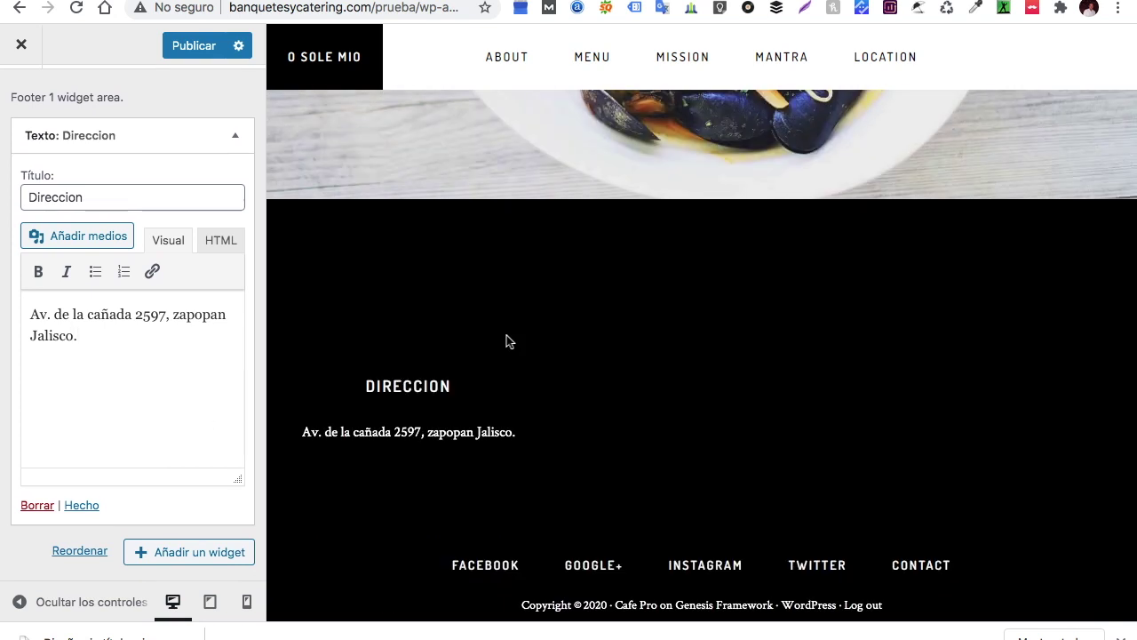
pyautogui.scroll(4, 451, 458)
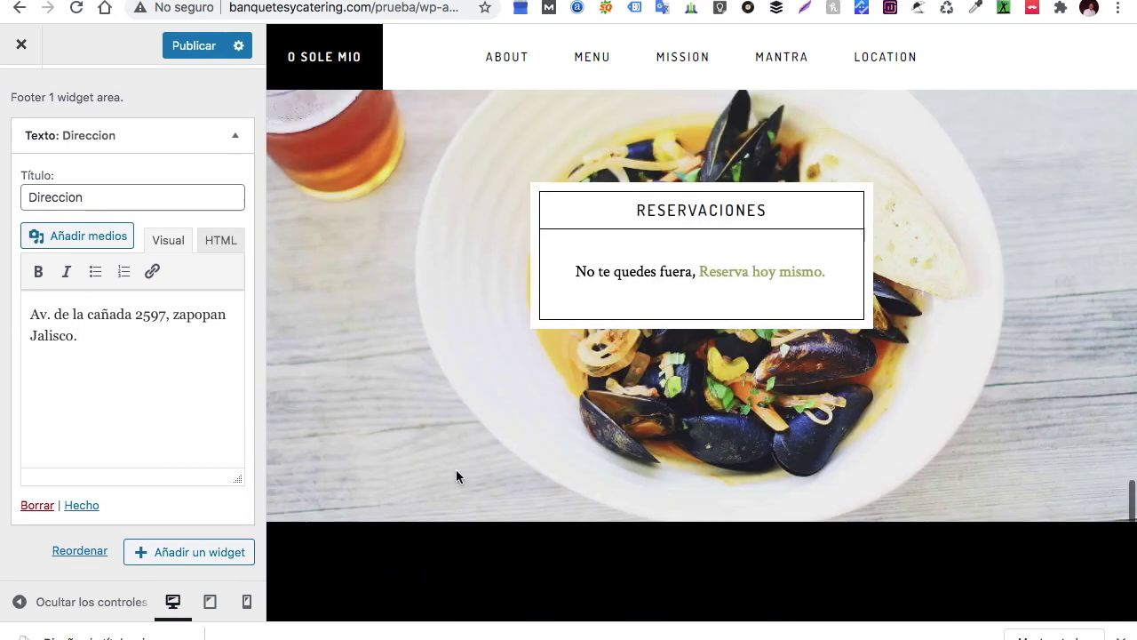
pyautogui.scroll(2, 95, 223)
pyautogui.scroll(-2, 96, 223)
pyautogui.scroll(2, 96, 223)
pyautogui.click(34, 111)
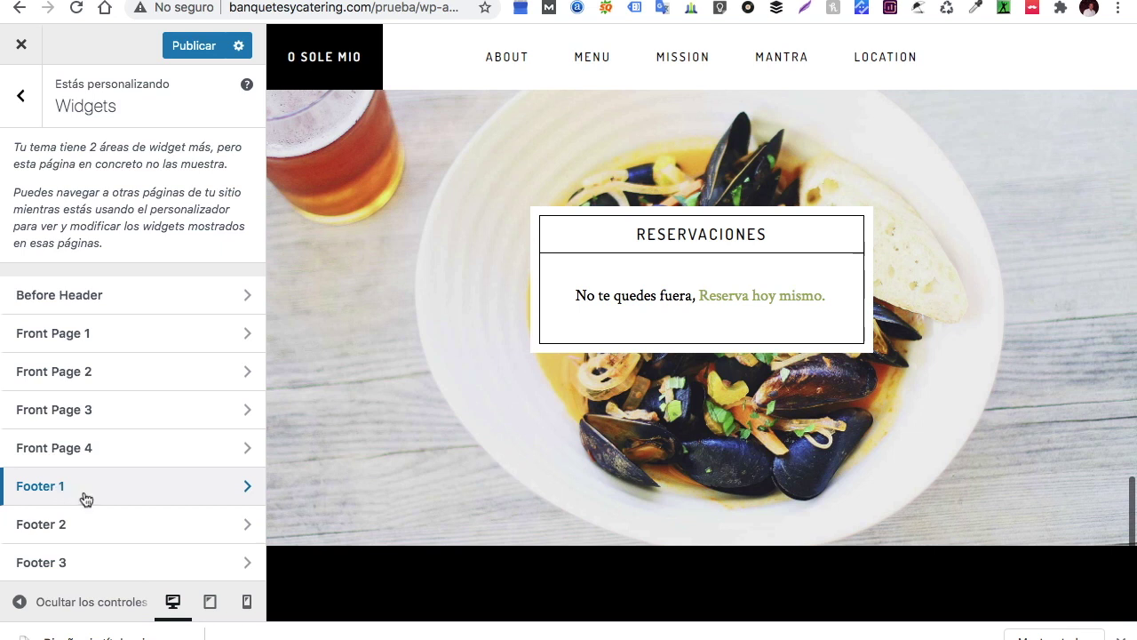
# Add a Texto widget to the Footer 2 widget area
pyautogui.click(81, 537)
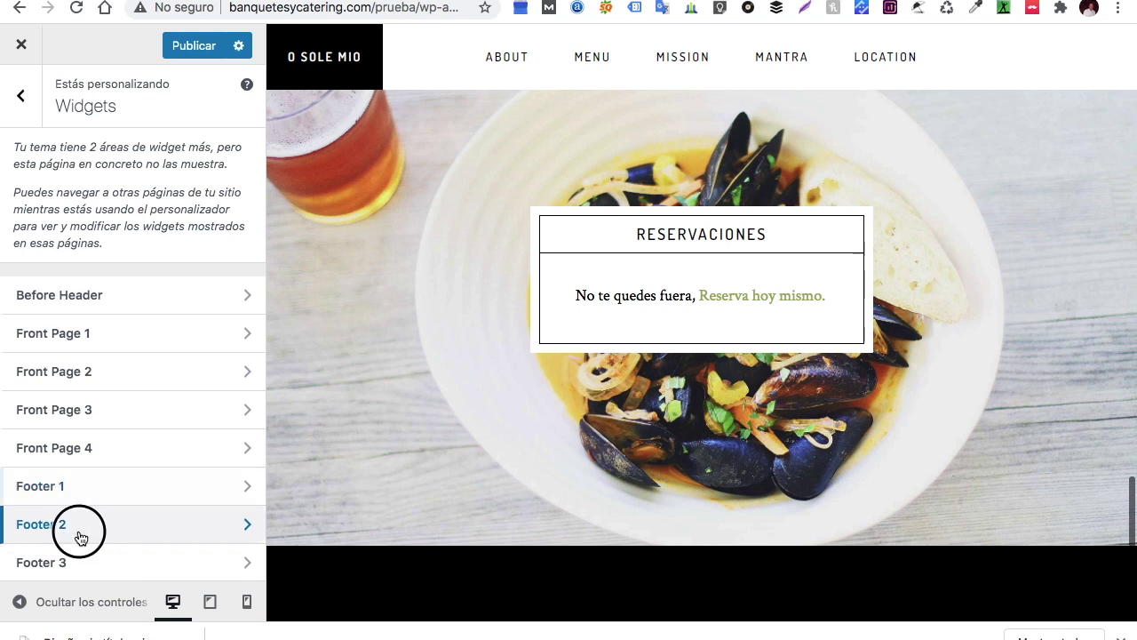
pyautogui.click(206, 197)
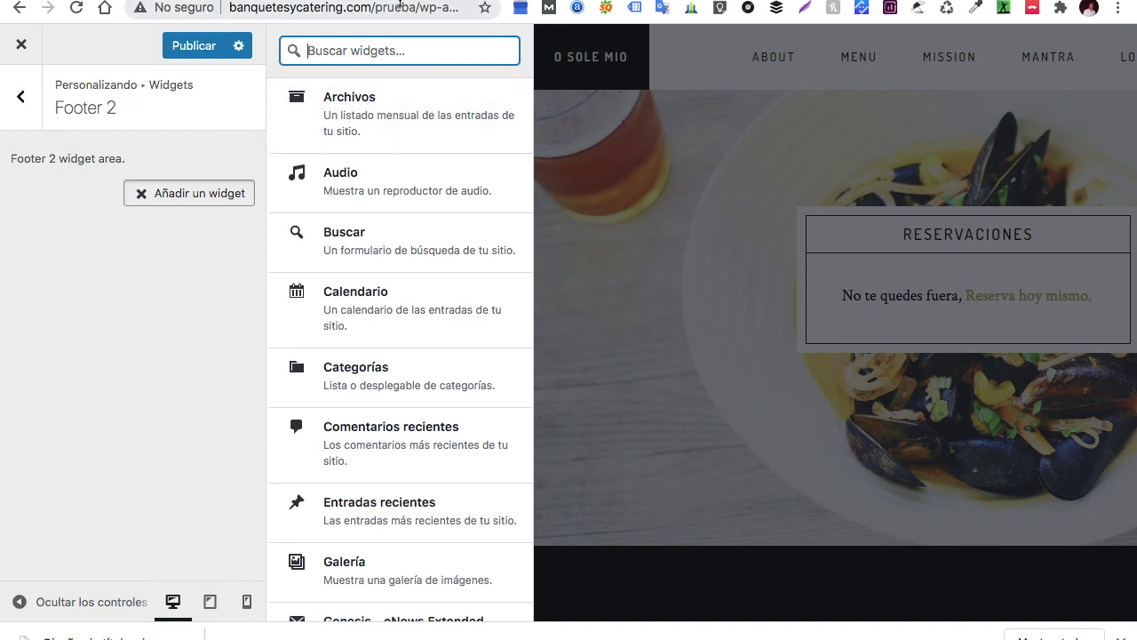
pyautogui.write('tex')
pyautogui.click(416, 107)
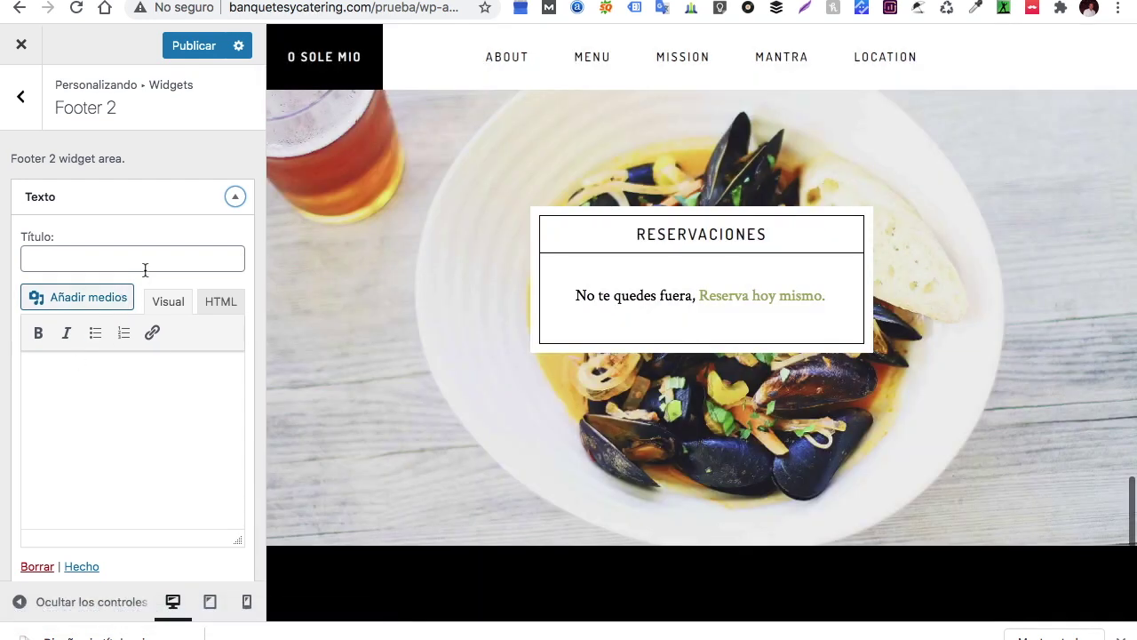
# Title the widget 'Horario' and write 'Lunes Domingo' in its body
pyautogui.click(153, 261)
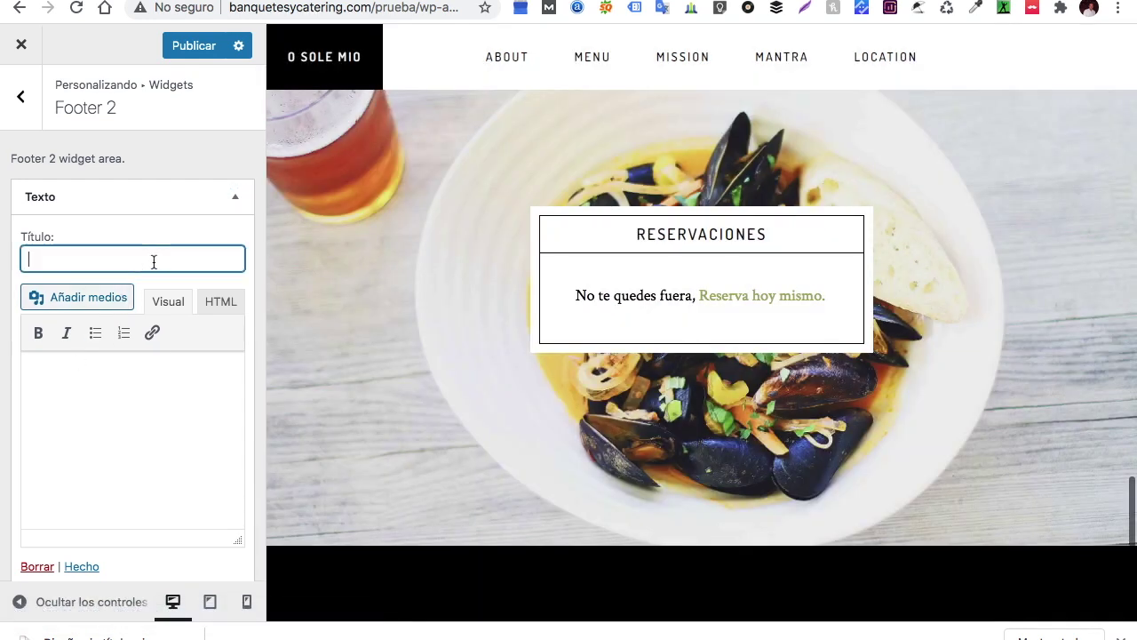
pyautogui.write('Horario')
pyautogui.click(134, 422)
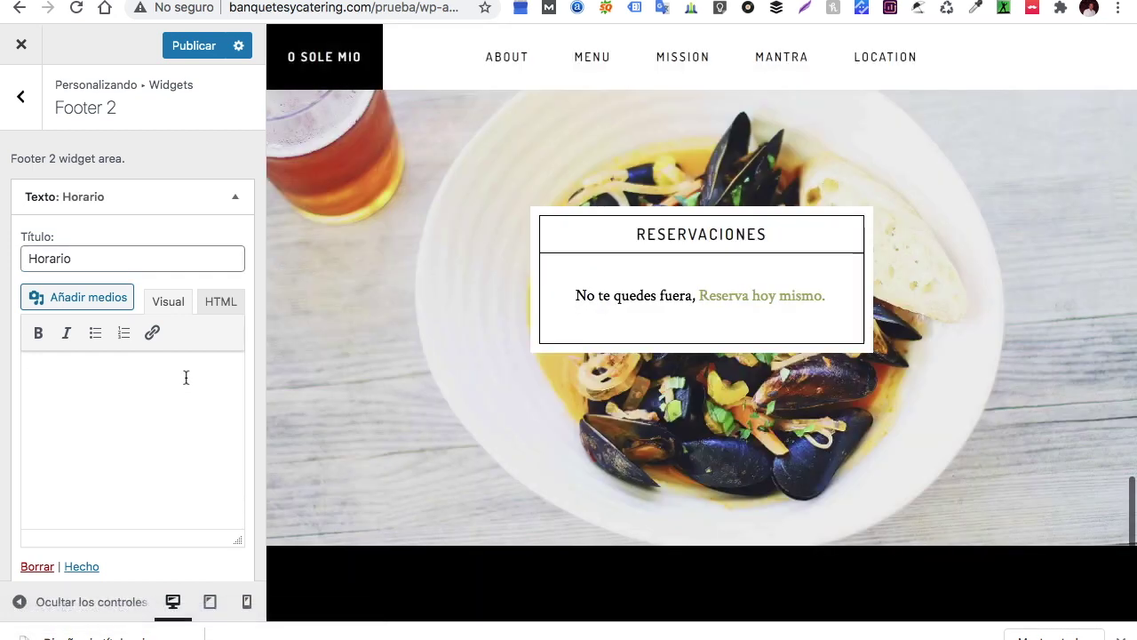
pyautogui.write('De')
pyautogui.write('Lunes')
pyautogui.write(' a D')
pyautogui.press('BackSpace')
pyautogui.press('BackSpace')
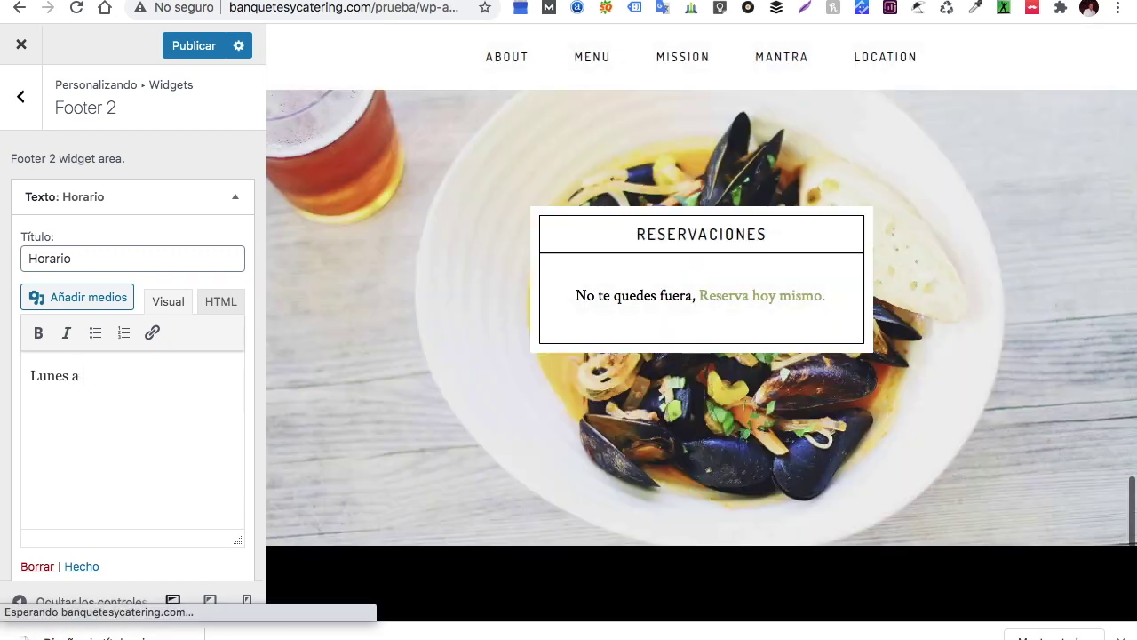
pyautogui.press('BackSpace')
pyautogui.press('BackSpace')
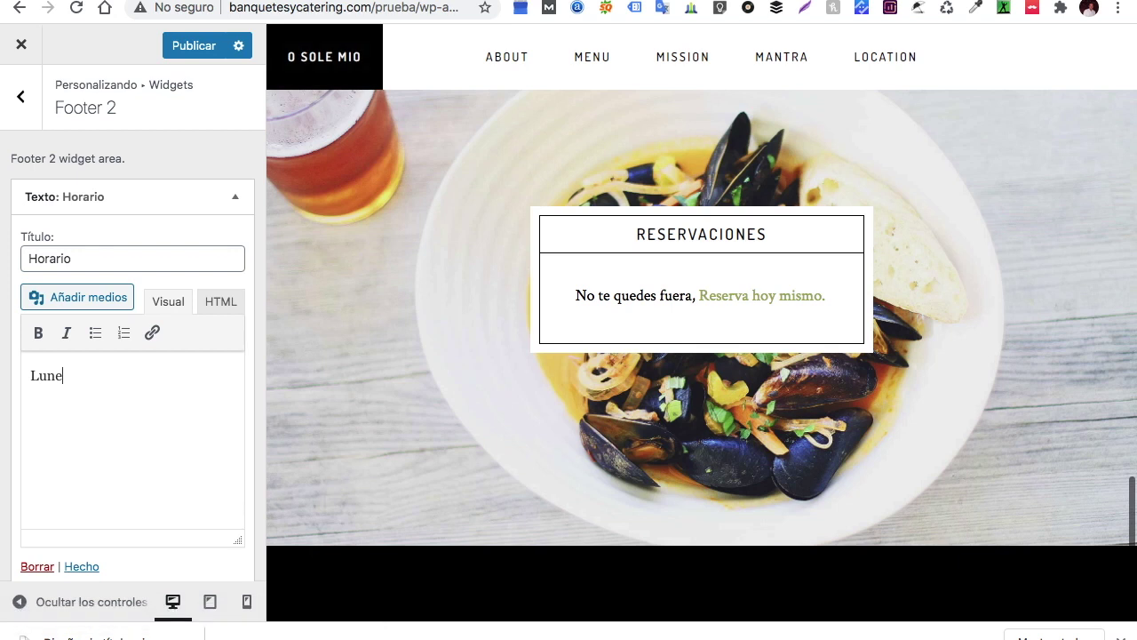
pyautogui.write('Domingo')
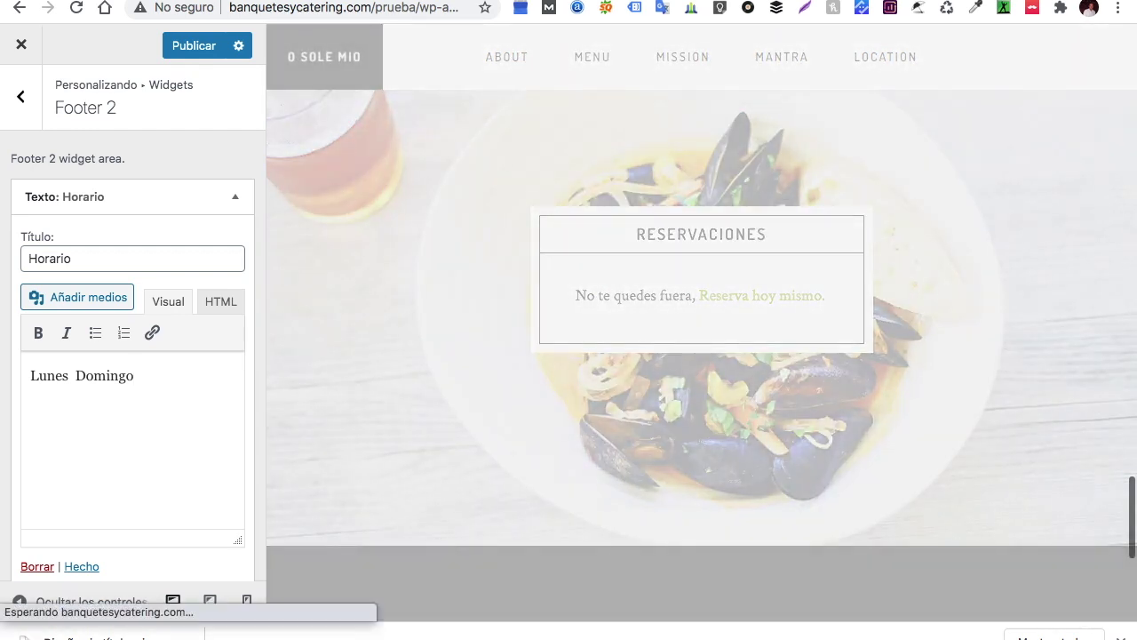
pyautogui.press('Return')
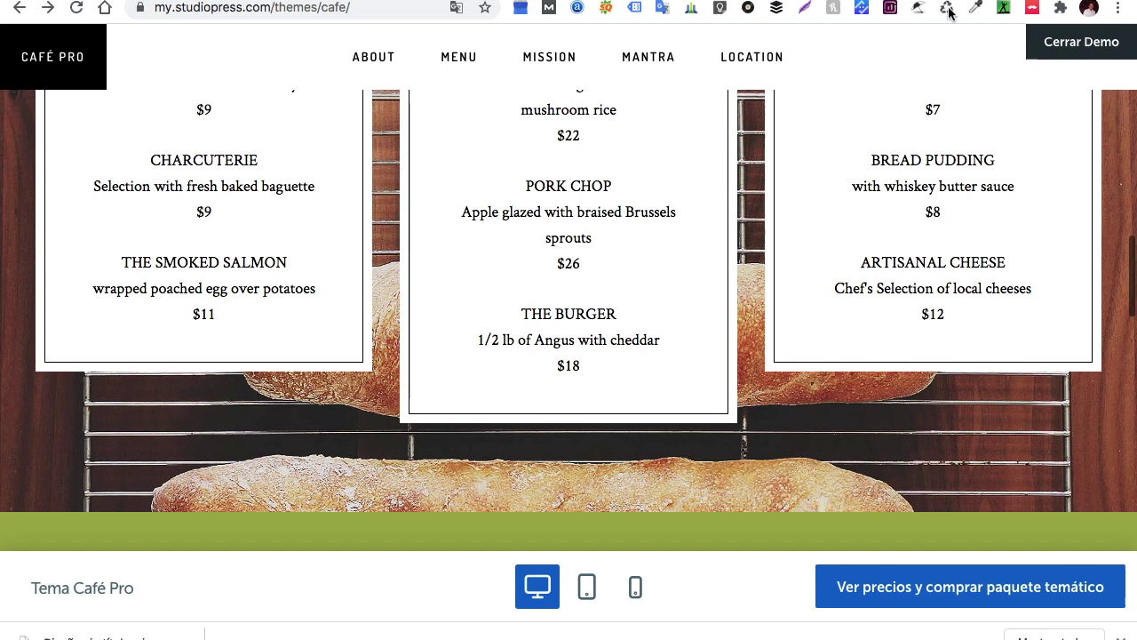
# Select the opening-hours text in the Café Pro demo footer for reference
pyautogui.scroll(-5, 626, 373)
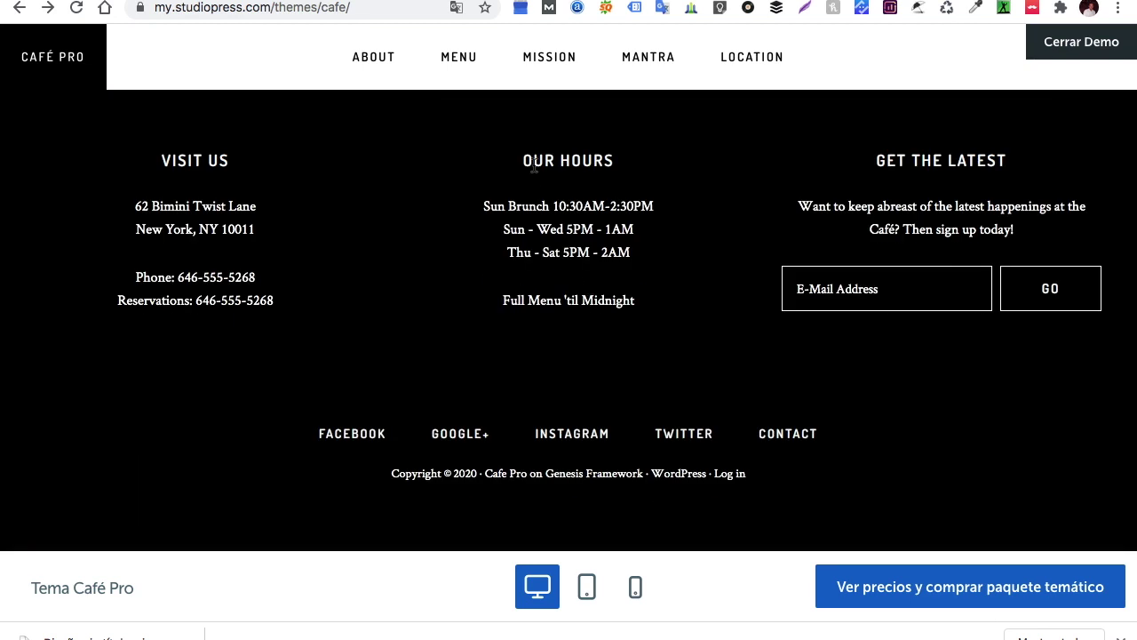
pyautogui.moveTo(482, 208); pyautogui.dragTo(593, 228)
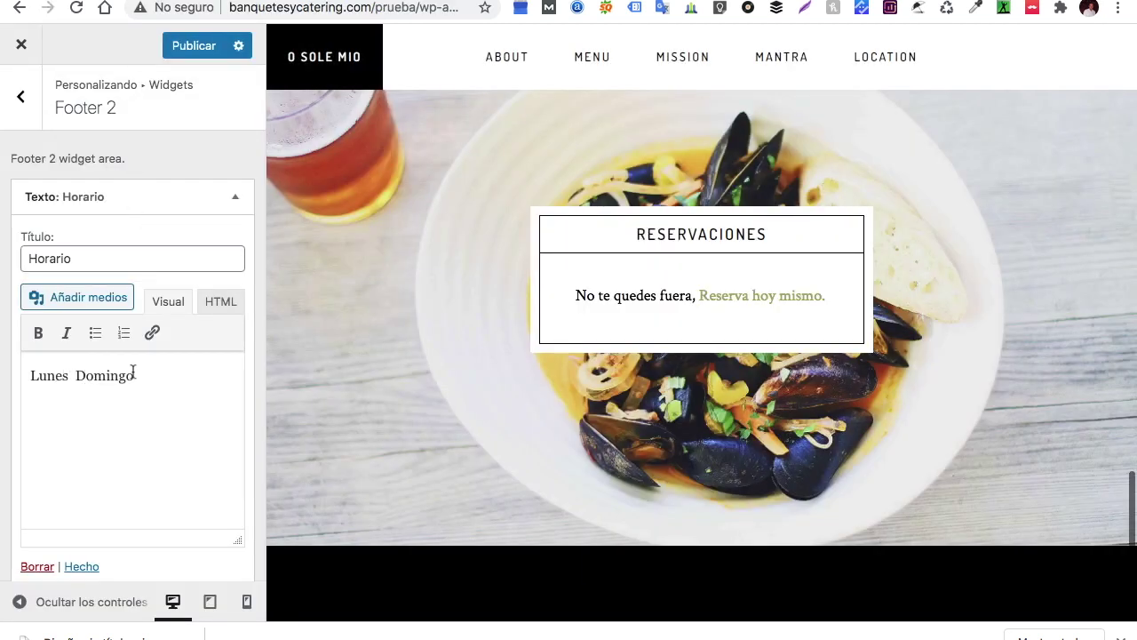
# Change the first Horario line to 'Lunes a viernes 2:00 a 23:00'
pyautogui.moveTo(136, 377); pyautogui.dragTo(77, 376)
pyautogui.write('a sabado ')
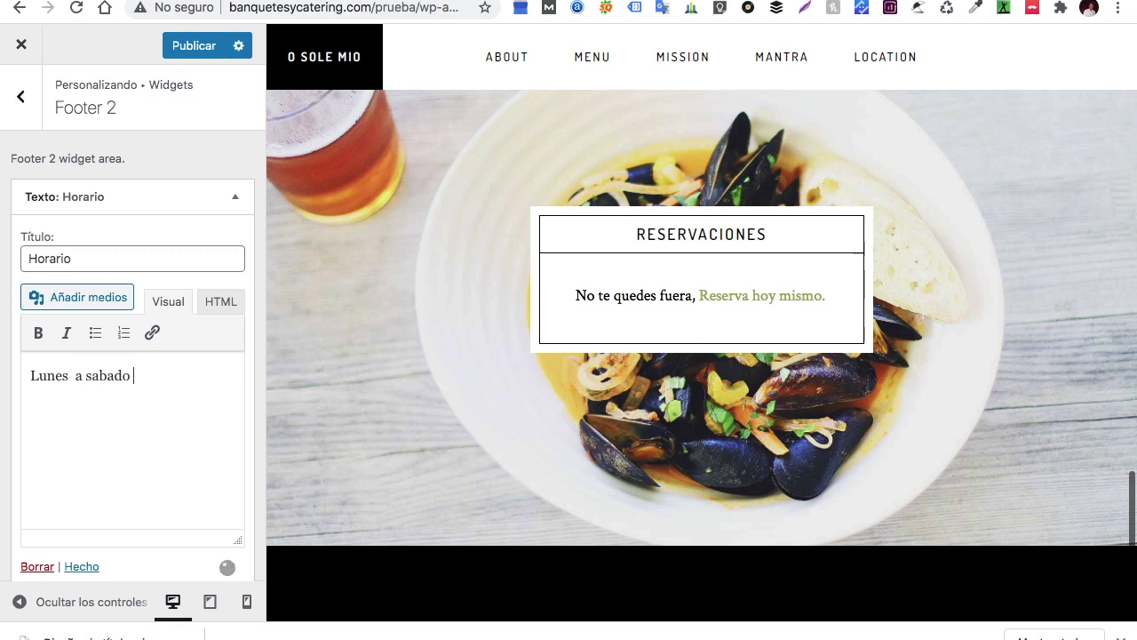
pyautogui.write('2')
pyautogui.press('BackSpace')
pyautogui.press('BackSpace')
pyautogui.press('BackSpace')
pyautogui.press('BackSpace')
pyautogui.press('BackSpace')
pyautogui.press('BackSpace')
pyautogui.press('BackSpace')
pyautogui.press('BackSpace')
pyautogui.write('viernes')
pyautogui.write('2:00 a')
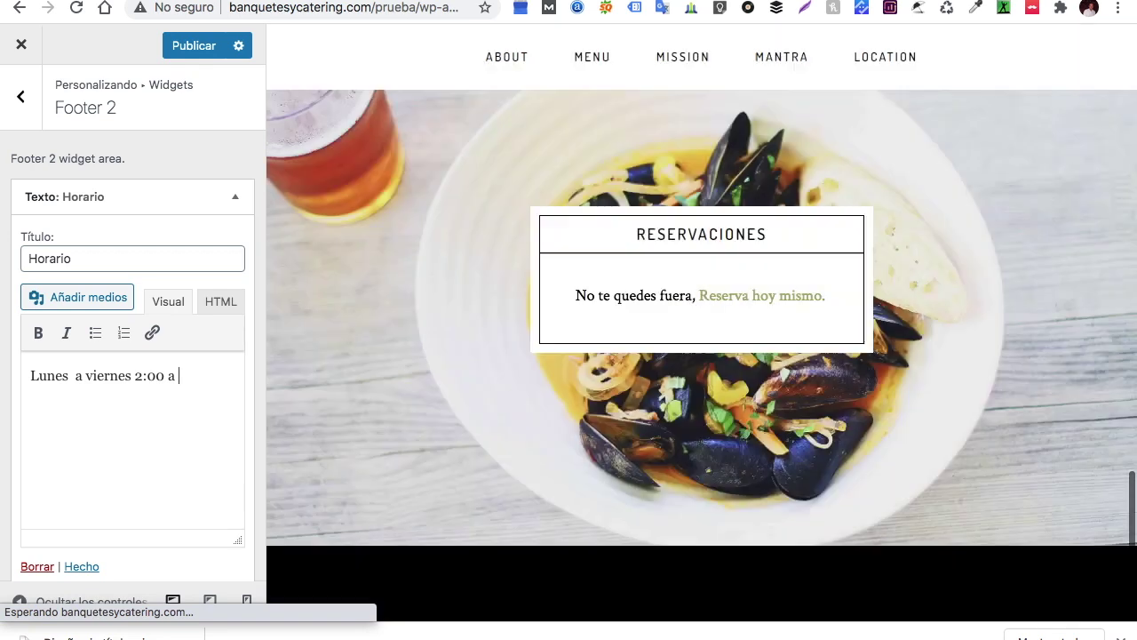
pyautogui.write(' 11')
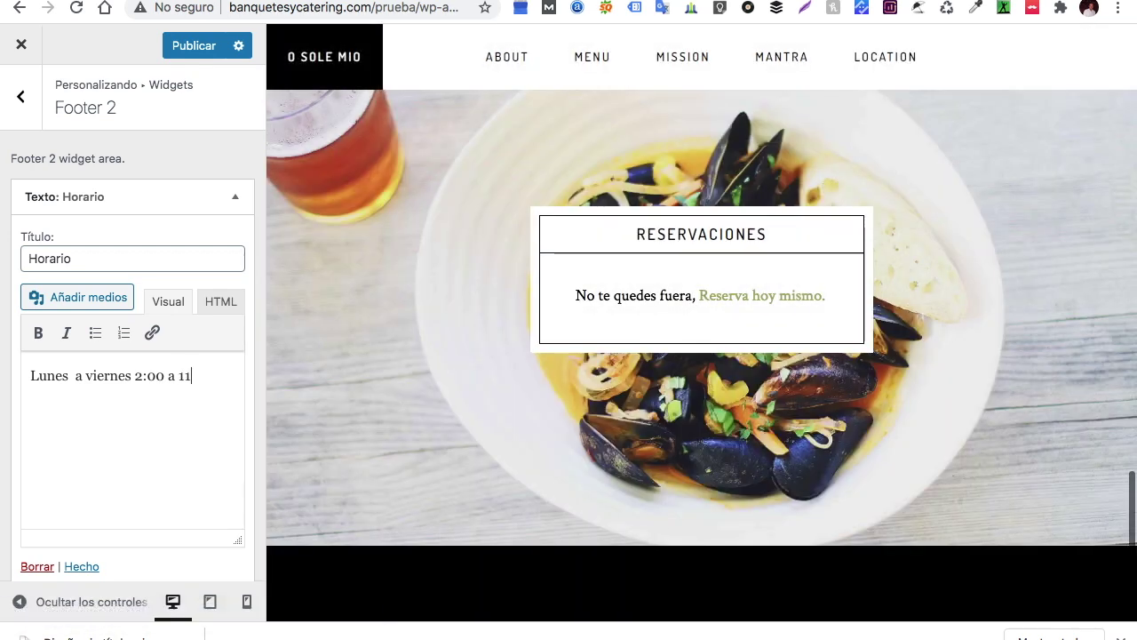
pyautogui.press('BackSpace')
pyautogui.press('BackSpace')
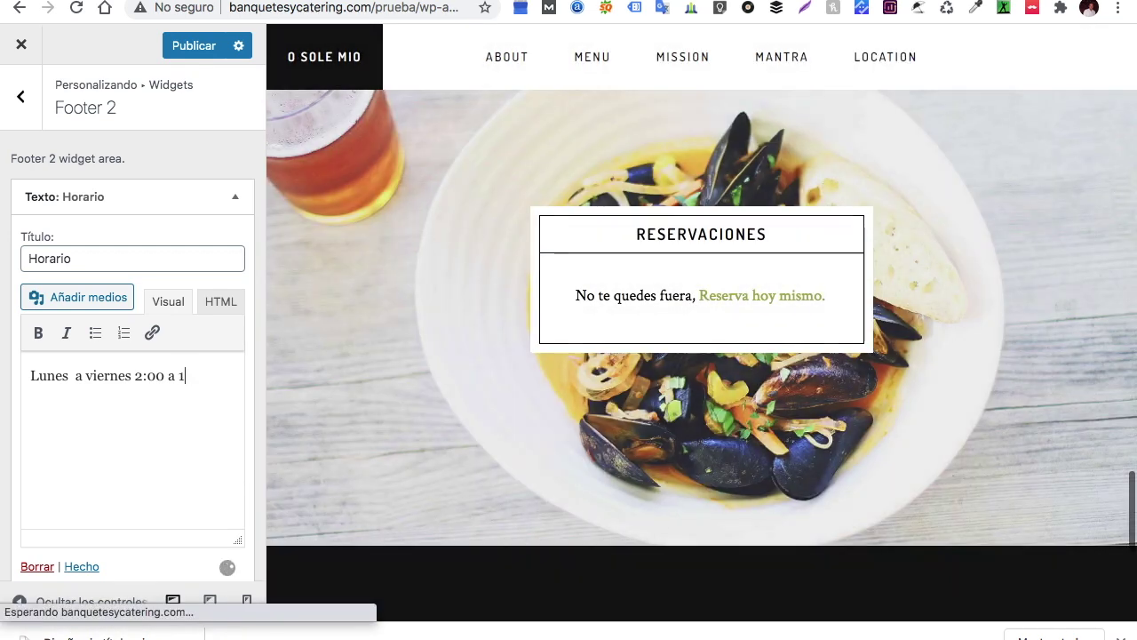
pyautogui.write('23')
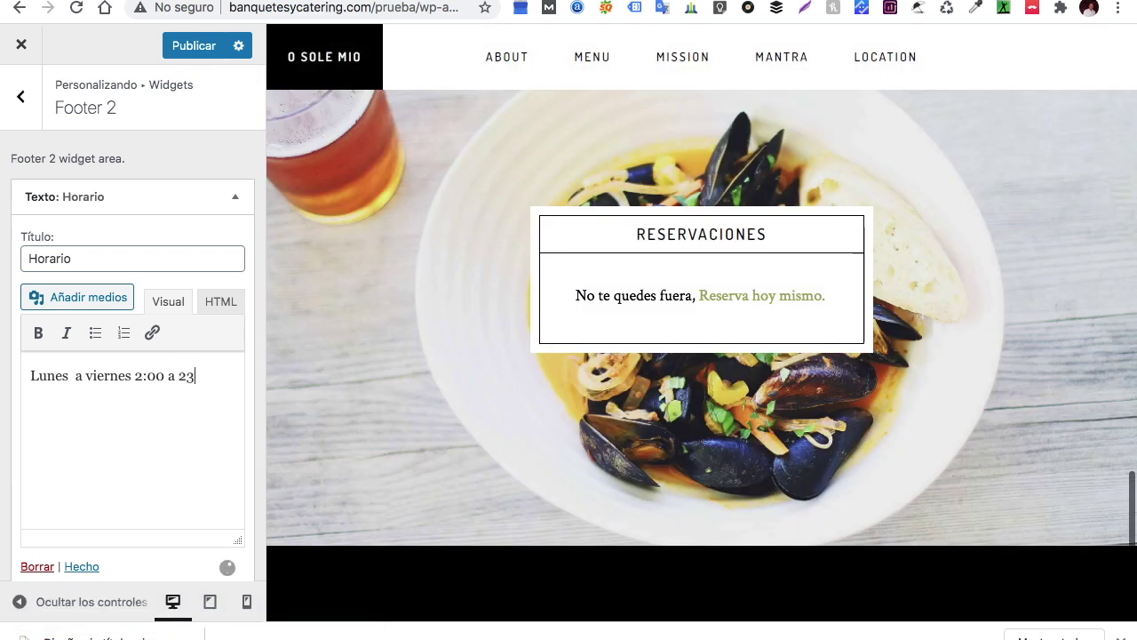
pyautogui.write(':00')
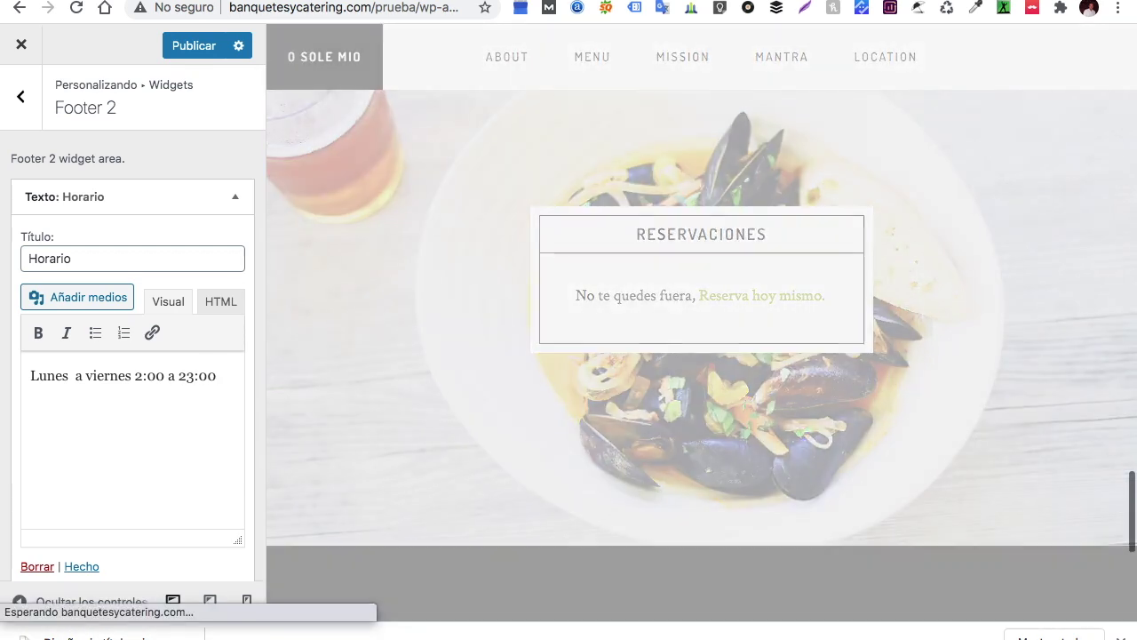
# Add the line 'Sábados y domingos de 9:00 a 22:00', fixing Sábados via spellcheck
pyautogui.click(76, 375)
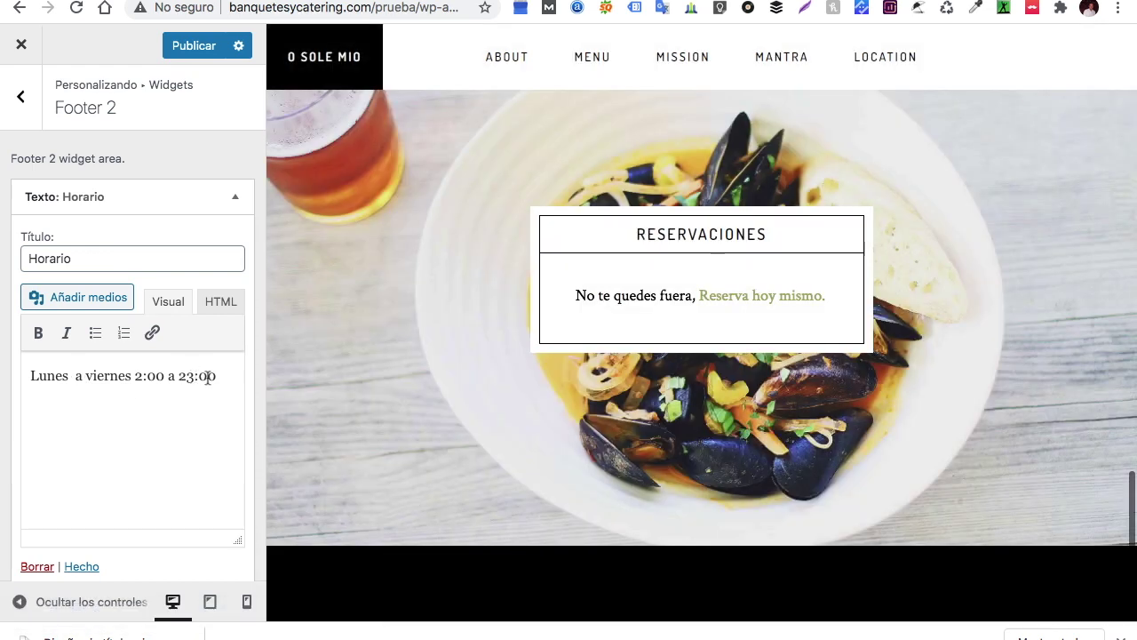
pyautogui.click(222, 377)
pyautogui.write('Sabados y ')
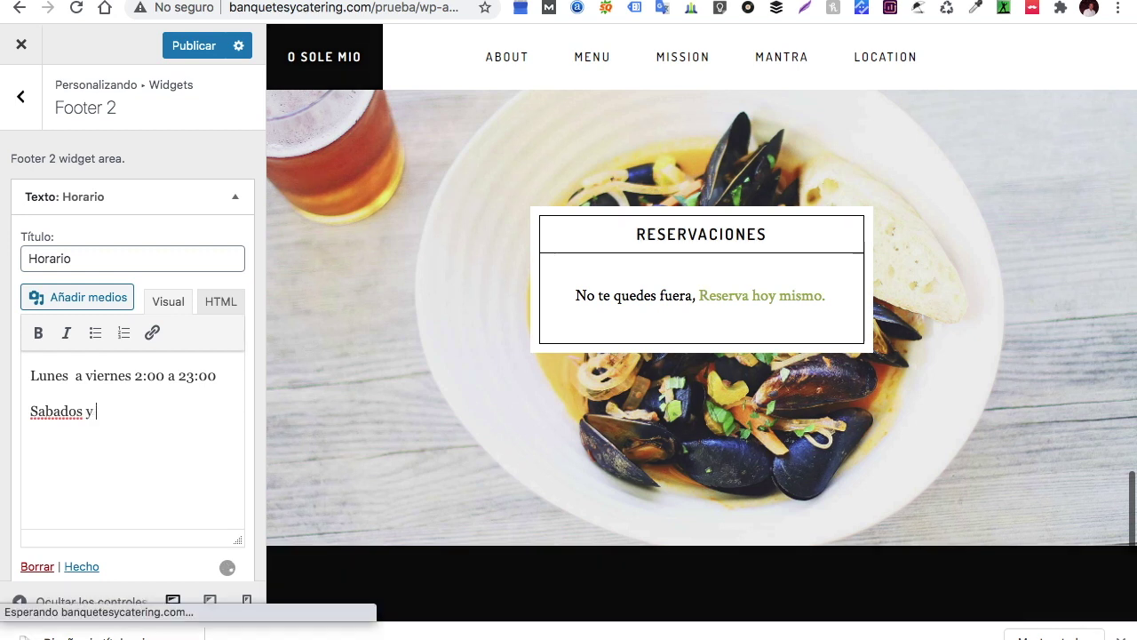
pyautogui.write('domingos ')
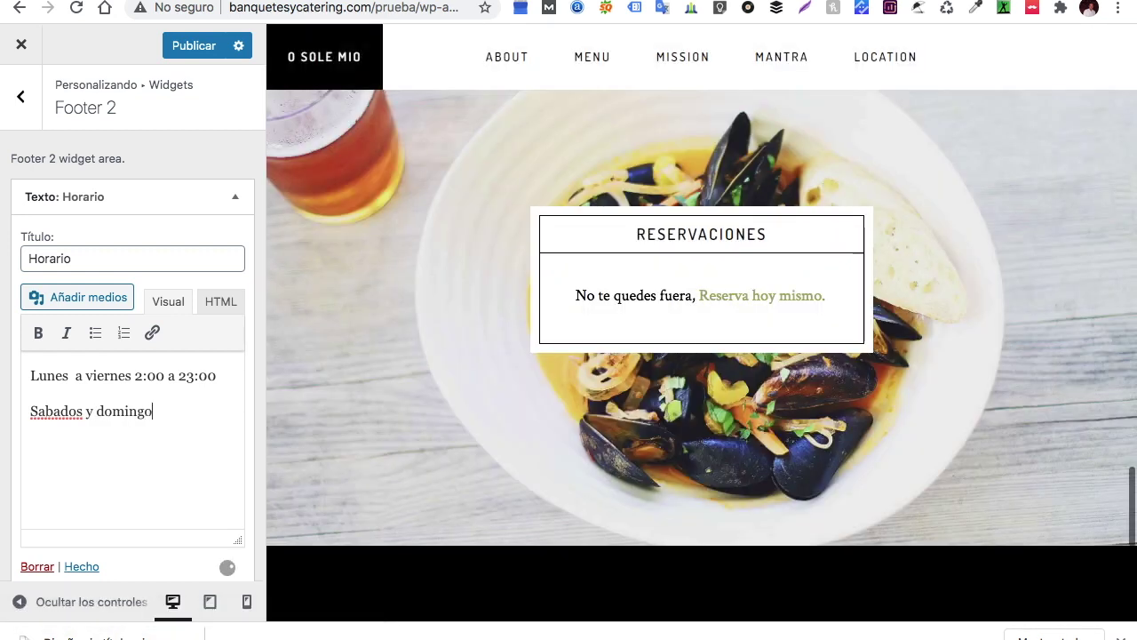
pyautogui.write('de 9:00 a')
pyautogui.write('22:00')
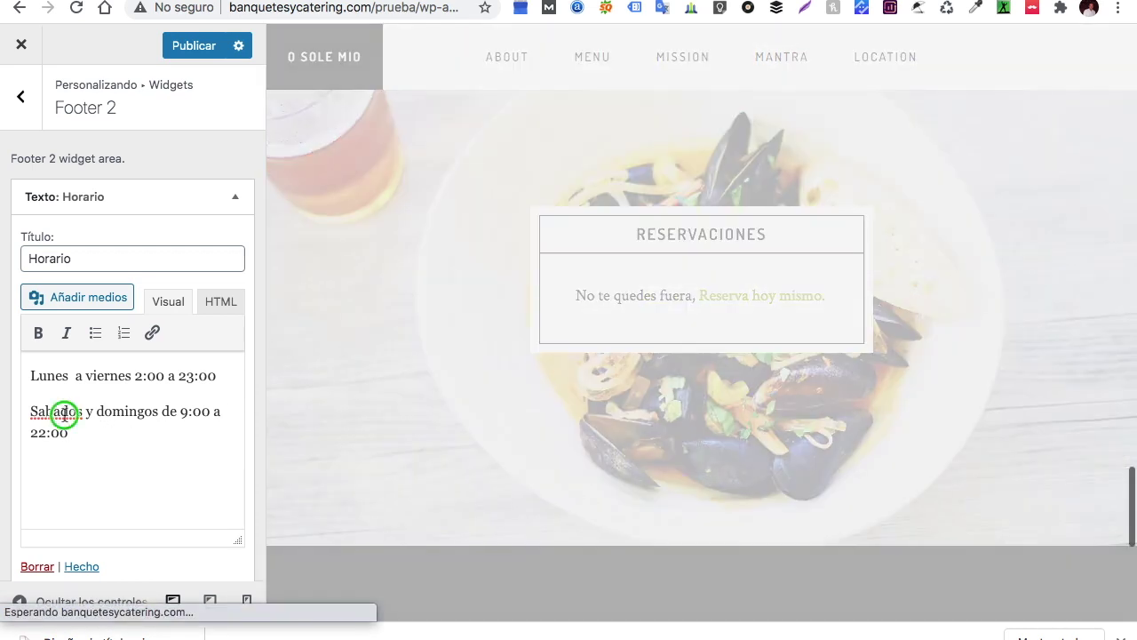
pyautogui.rightClick(68, 414)
pyautogui.click(112, 279)
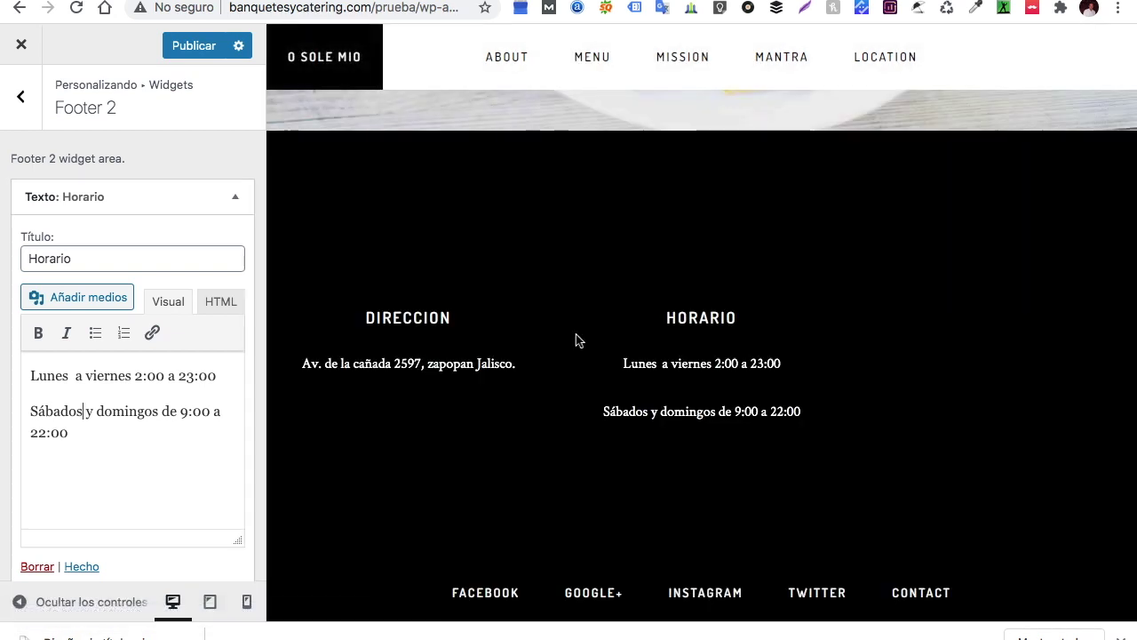
# Add a Genesis - eNews Extended widget to the Footer 3 widget area
pyautogui.click(21, 96)
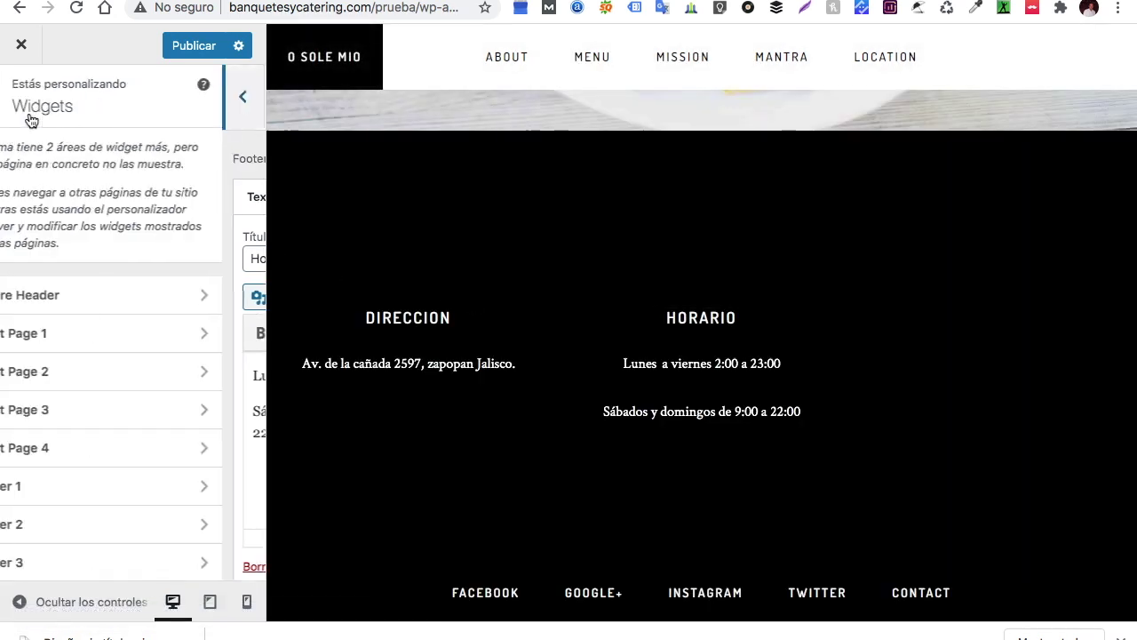
pyautogui.click(76, 563)
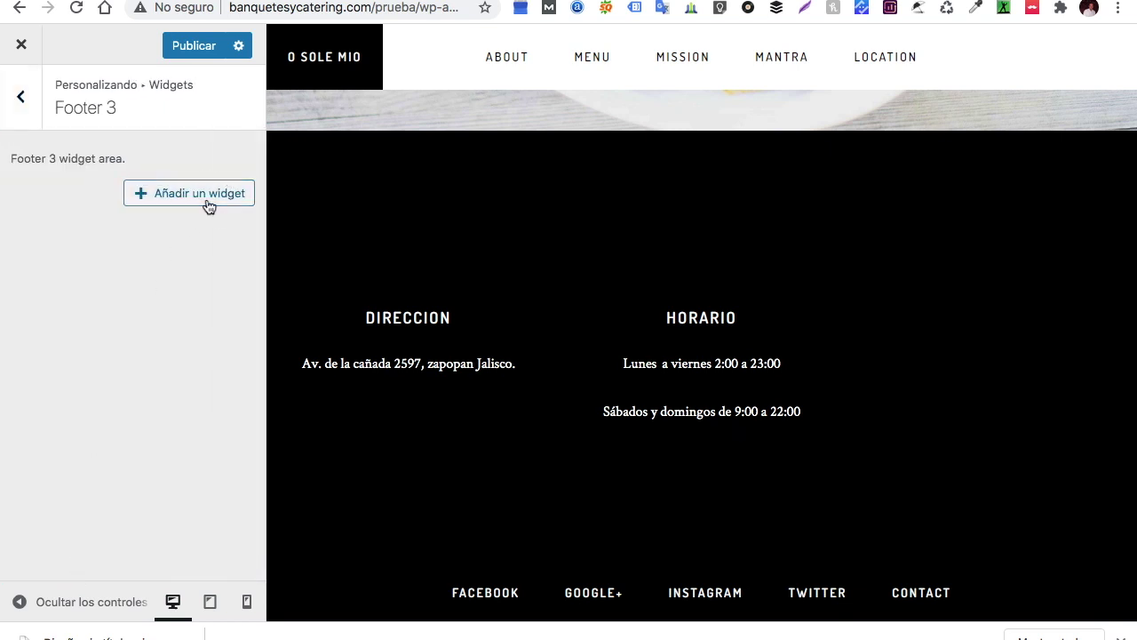
pyautogui.click(206, 196)
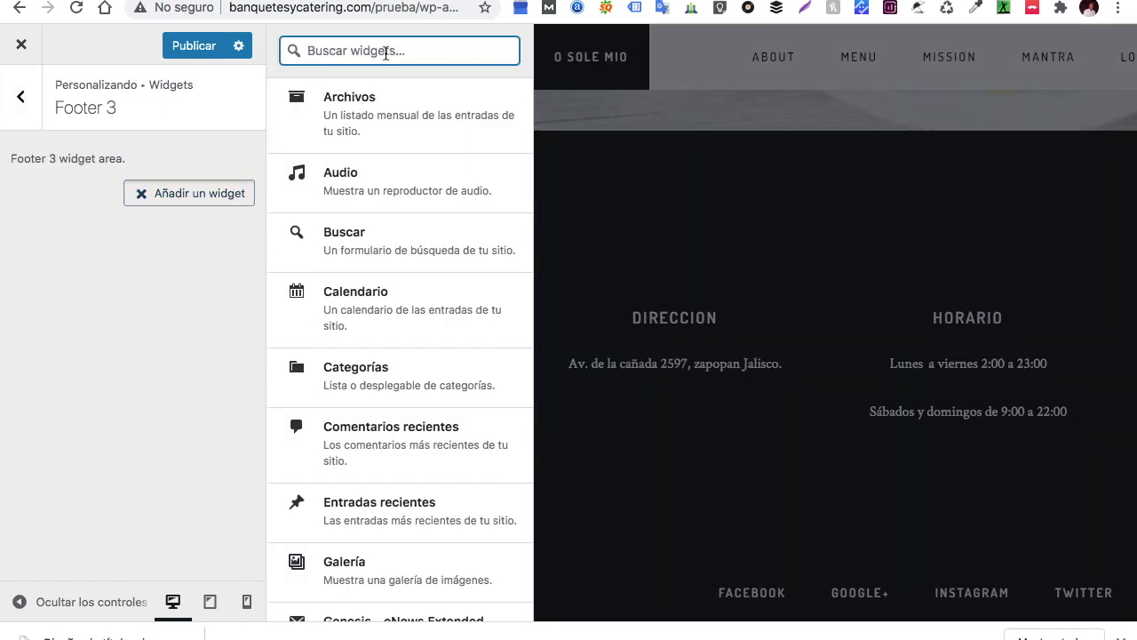
pyautogui.write('enewse')
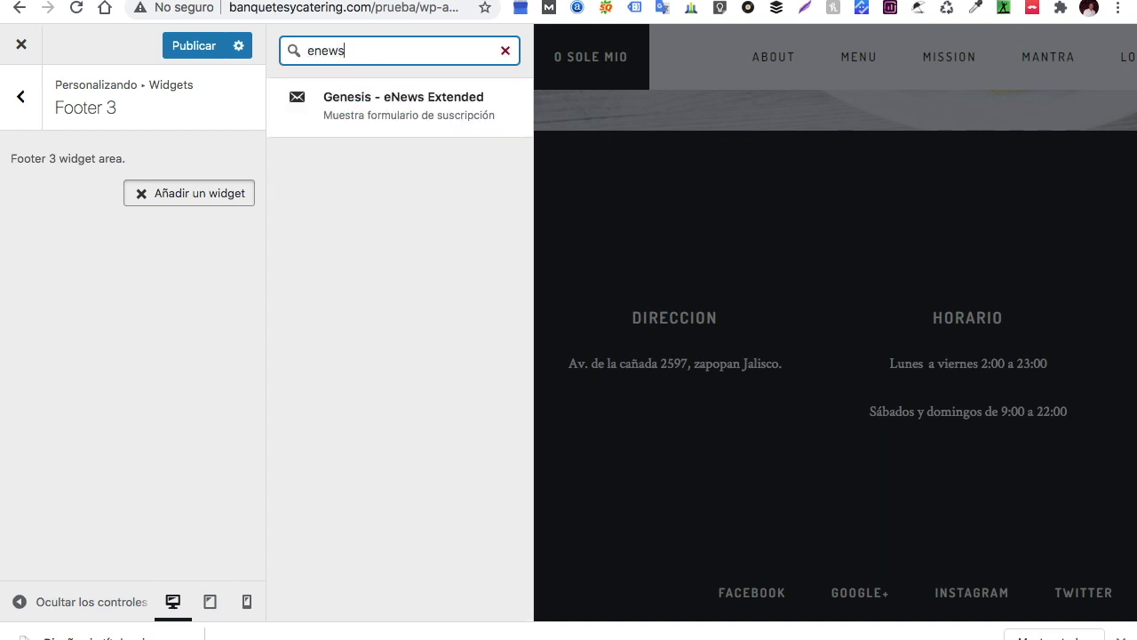
pyautogui.click(389, 110)
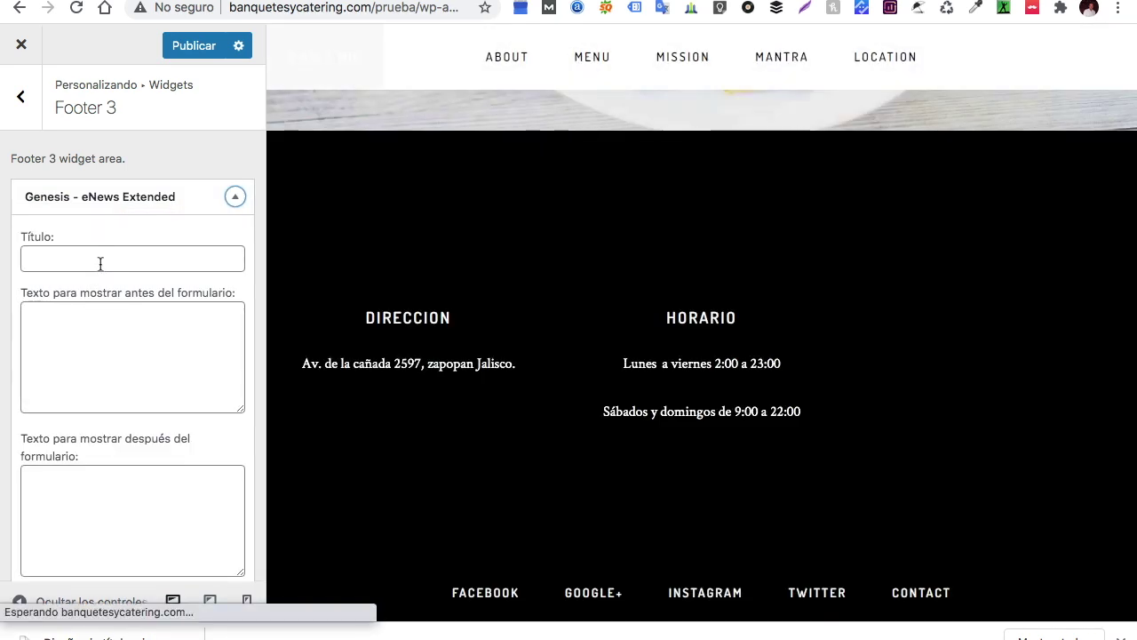
# Title the widget 'Suscribete' with before-form text 'No te pierdas nuestras ofertas y promociones'
pyautogui.click(102, 259)
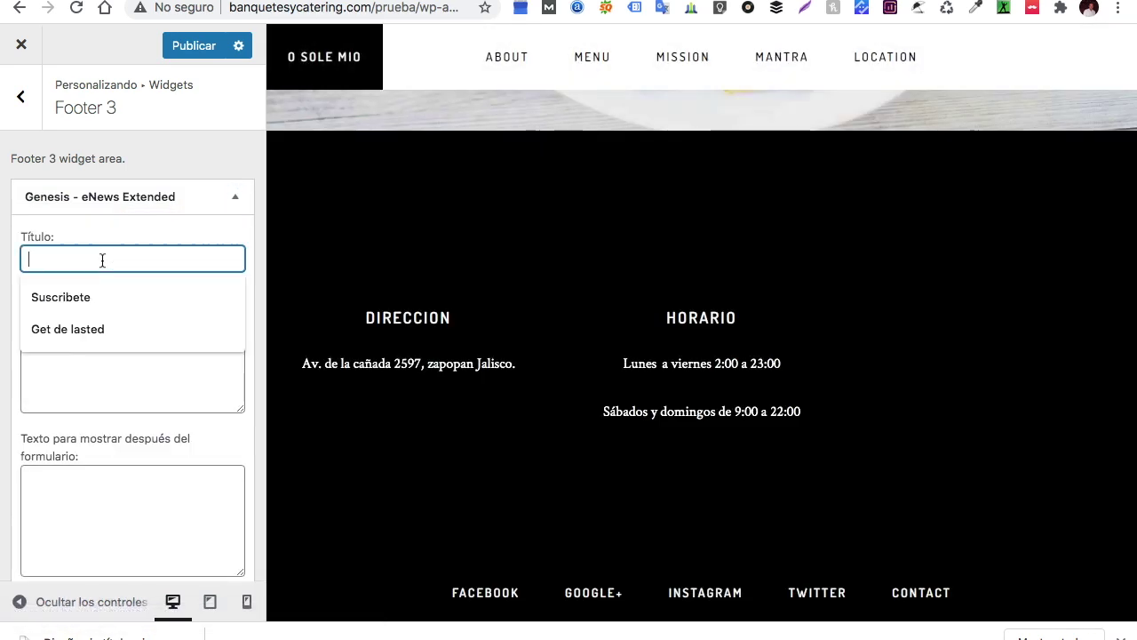
pyautogui.click(57, 308)
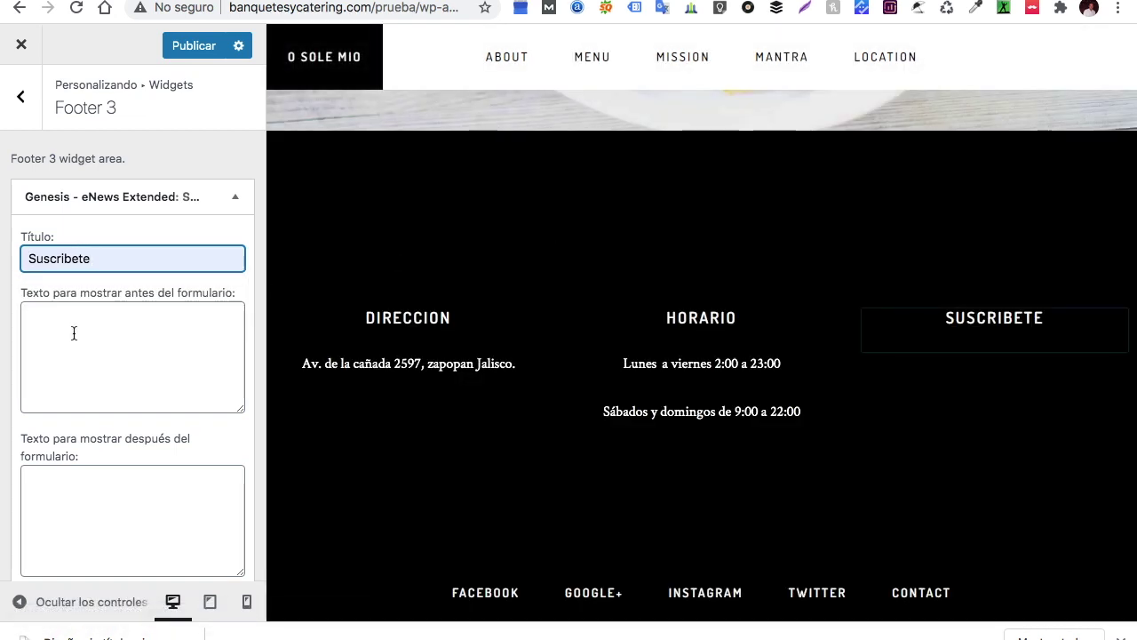
pyautogui.click(81, 323)
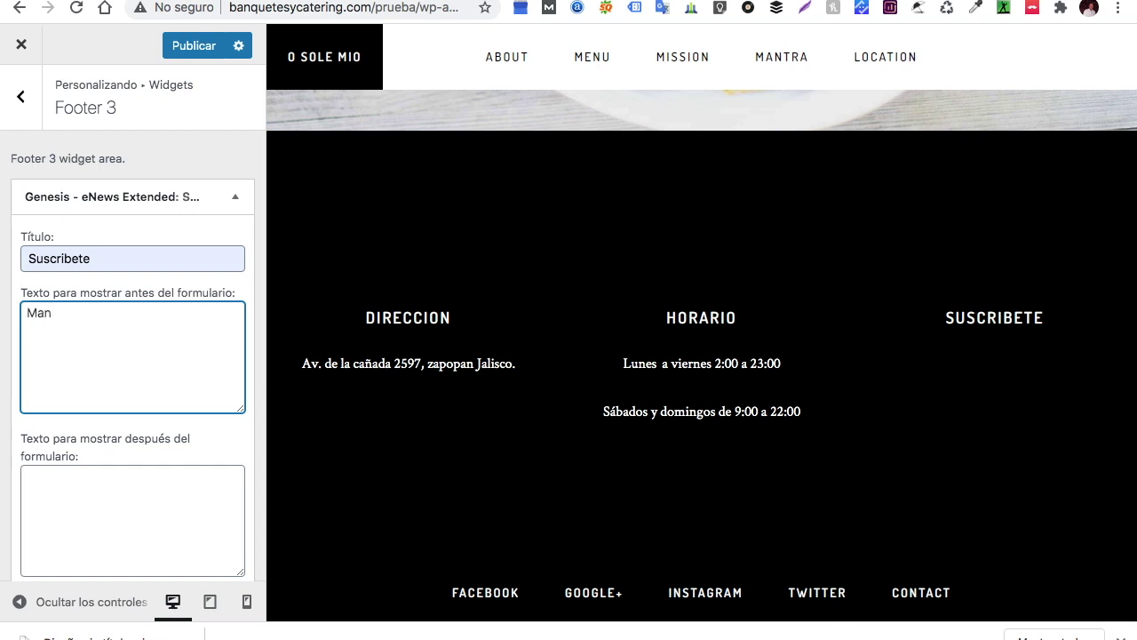
pyautogui.press('BackSpace')
pyautogui.press('BackSpace')
pyautogui.press('BackSpace')
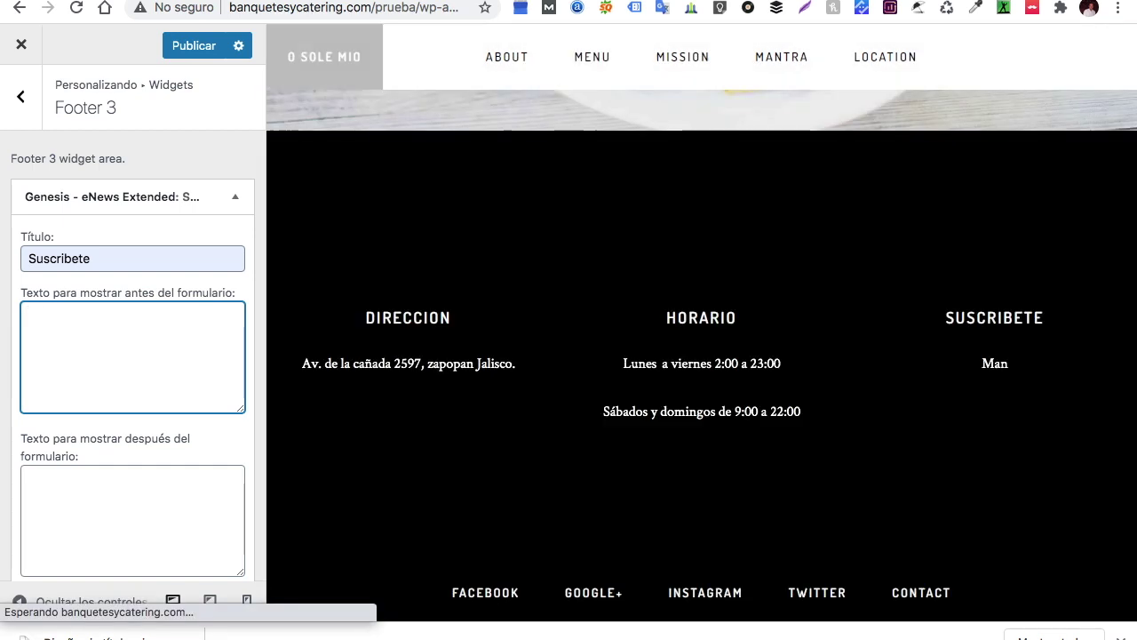
pyautogui.write('No te')
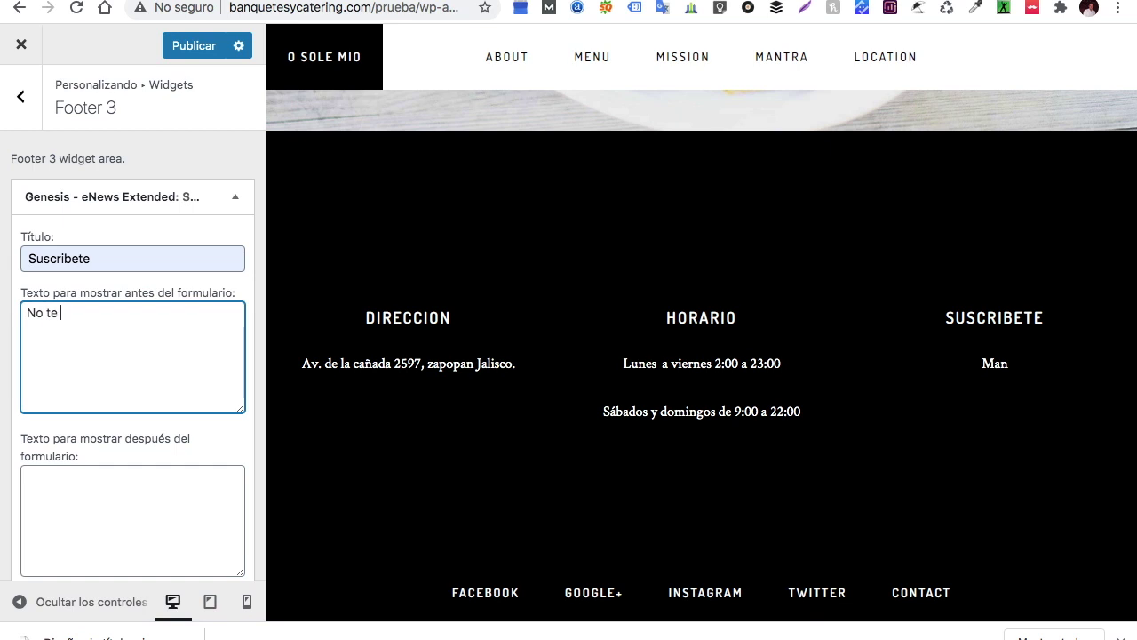
pyautogui.write(' pierdas nuestras of')
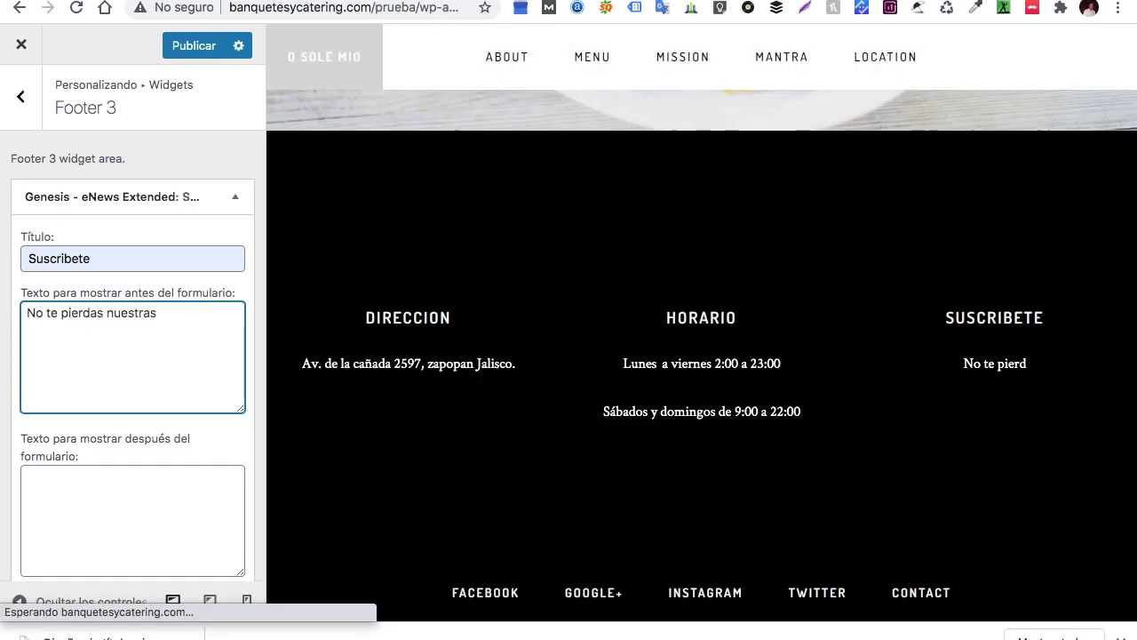
pyautogui.write('ertas y promociones')
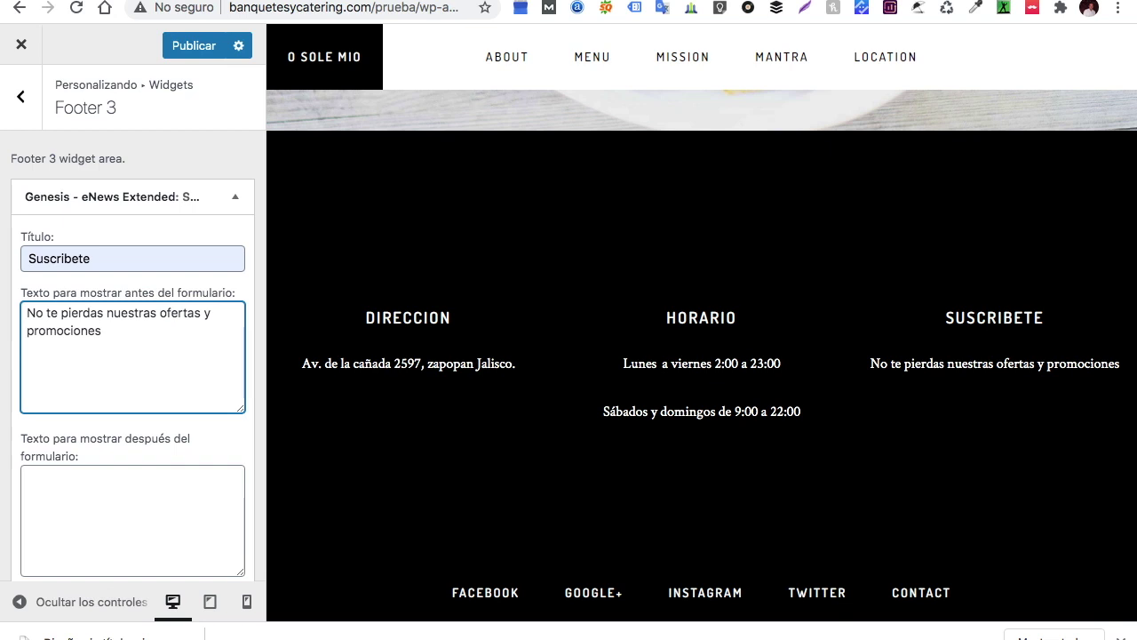
# Set the eNews widget's email field and form action to '#'
pyautogui.scroll(-7, 147, 426)
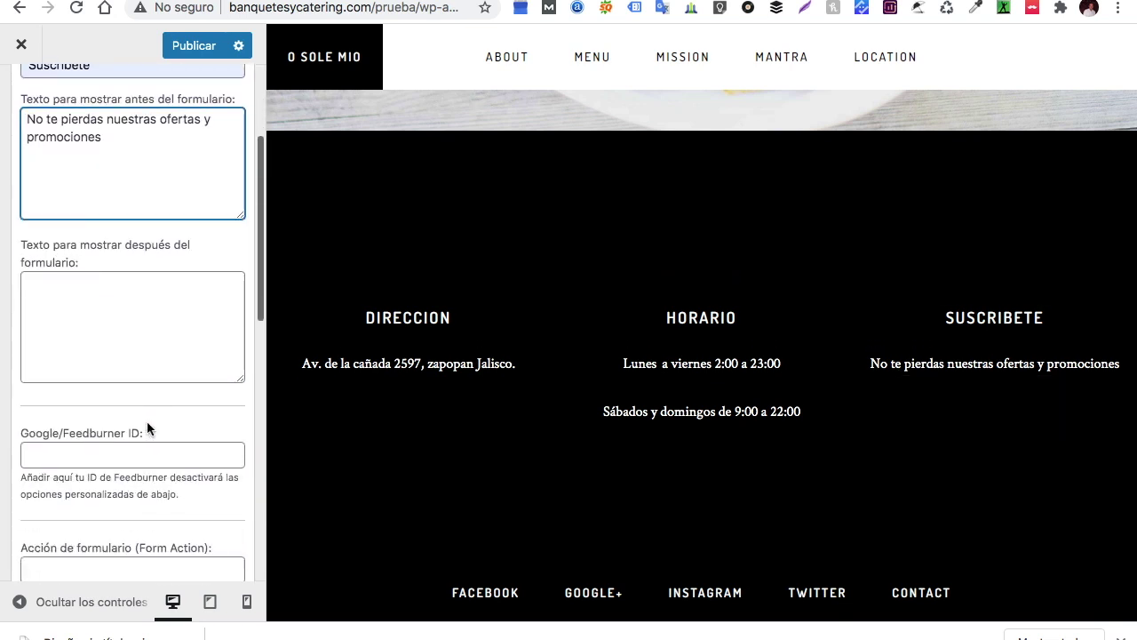
pyautogui.click(100, 502)
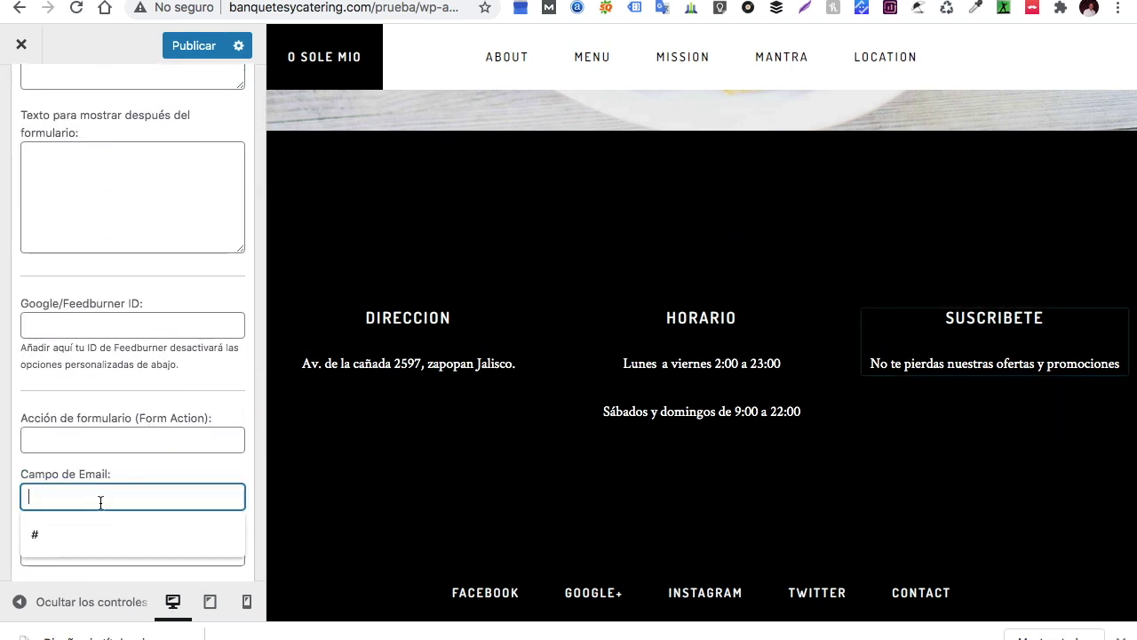
pyautogui.write('#')
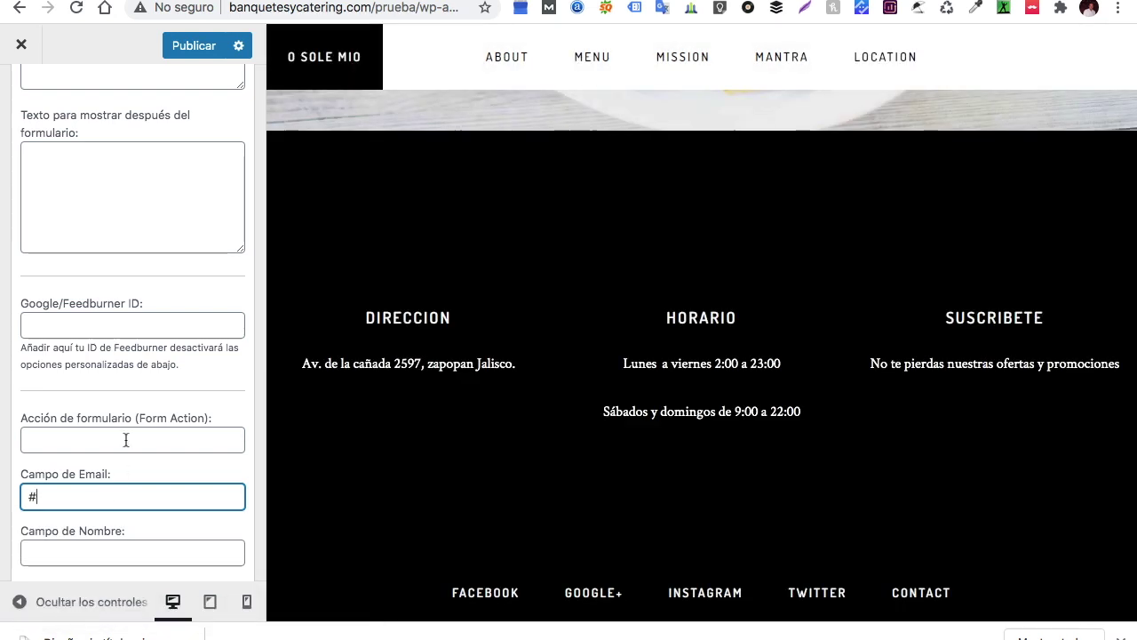
pyautogui.scroll(-2, 151, 435)
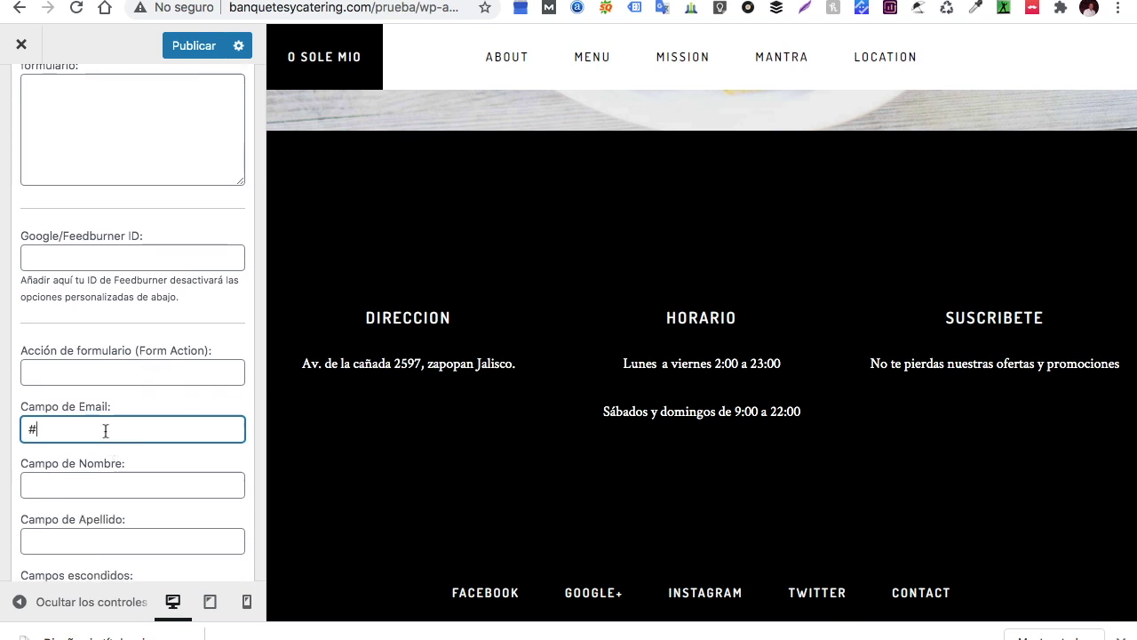
pyautogui.click(110, 371)
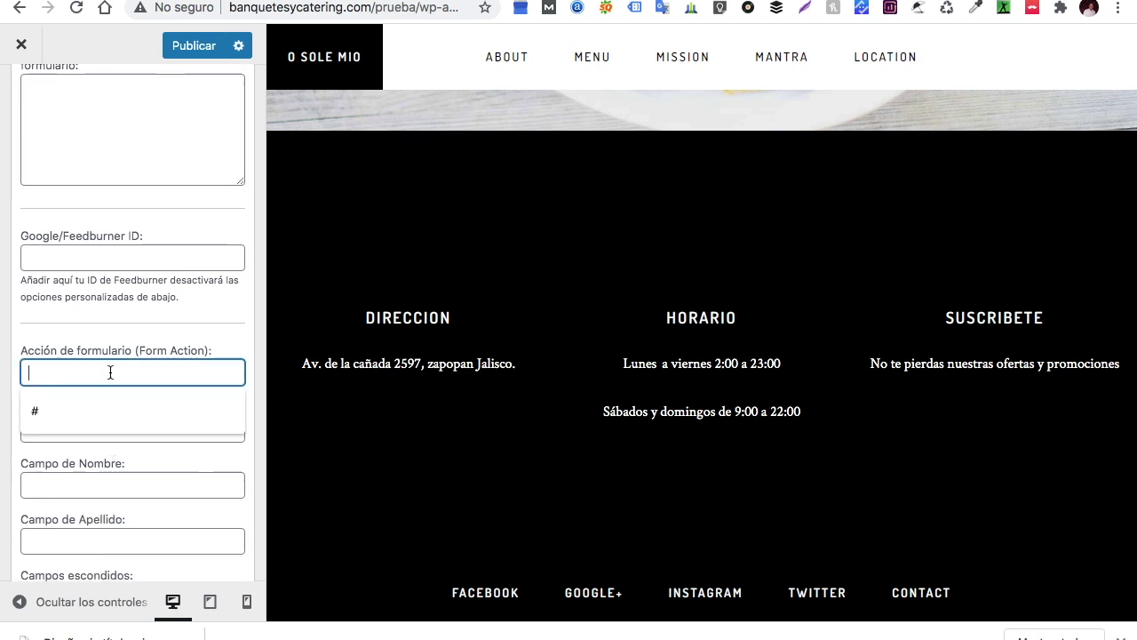
pyautogui.write('#')
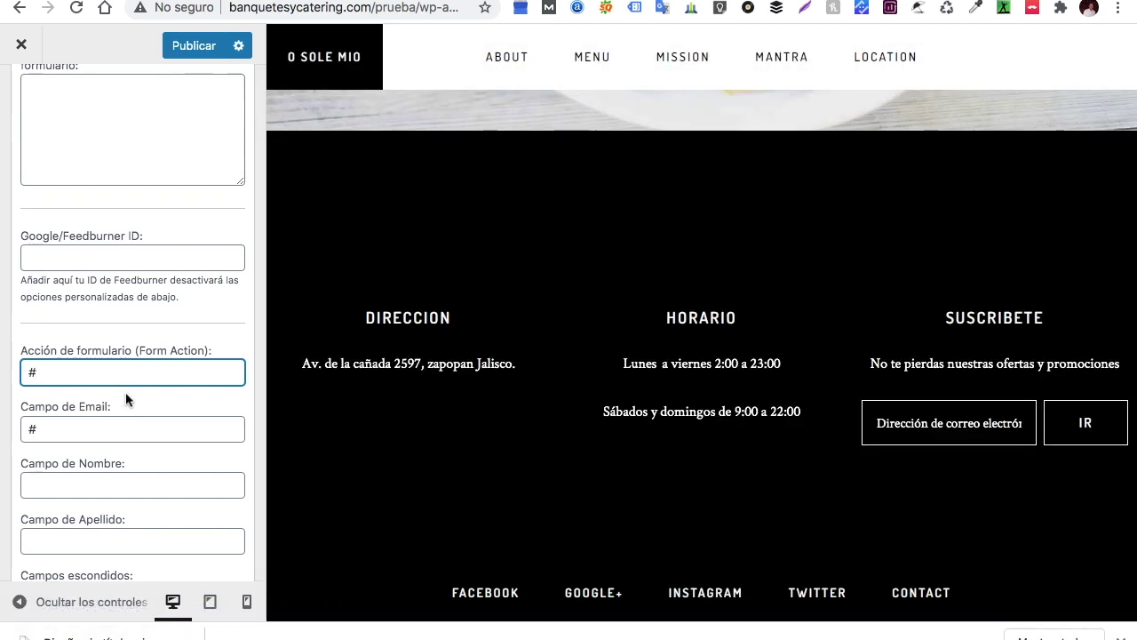
# Publish the Customizer changes and hide the controls for a full-width preview
pyautogui.scroll(2, 722, 401)
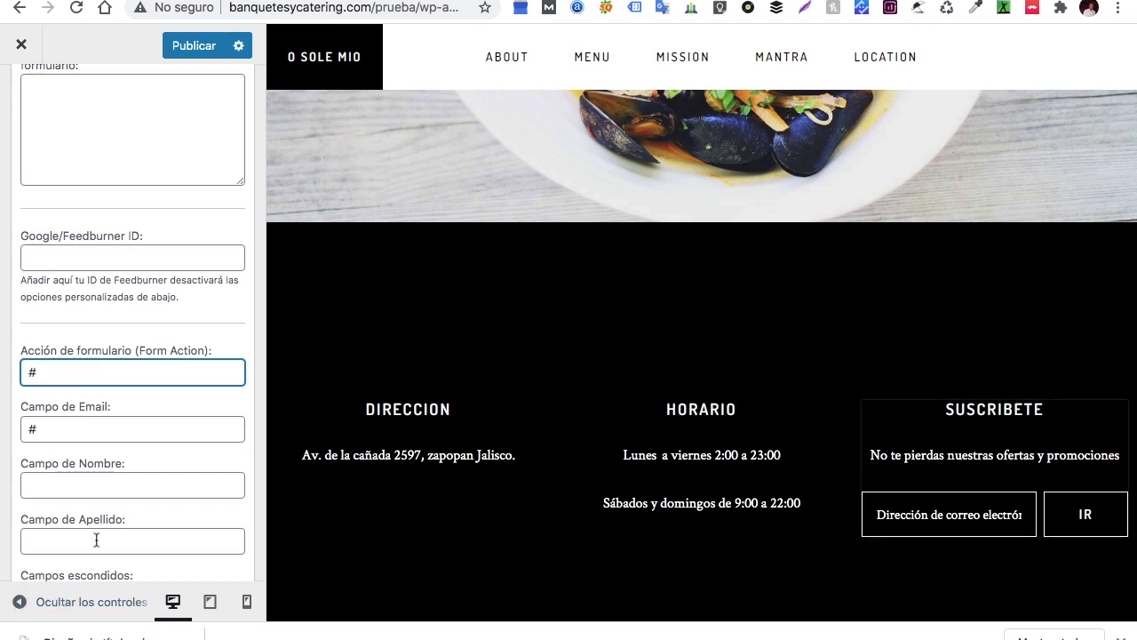
pyautogui.scroll(5, 129, 426)
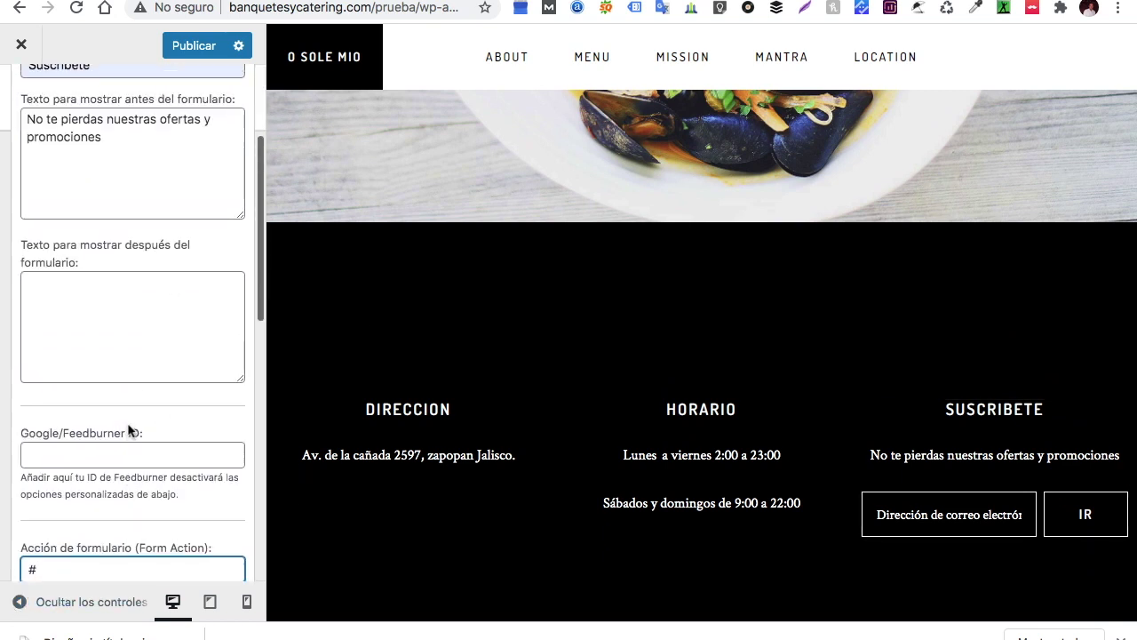
pyautogui.click(200, 49)
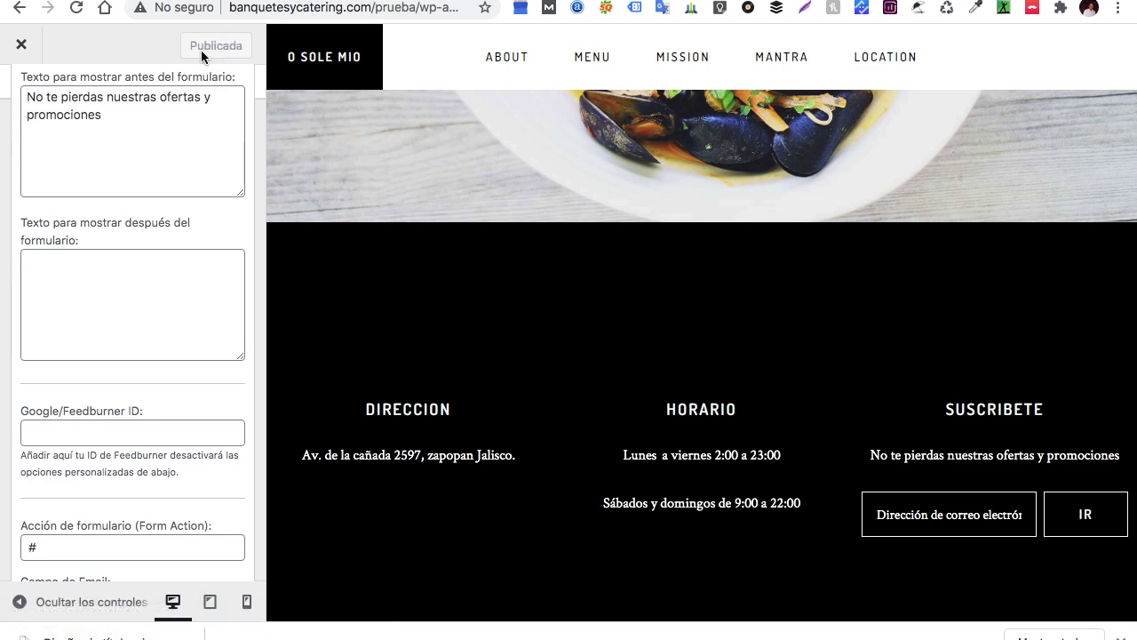
pyautogui.click(20, 603)
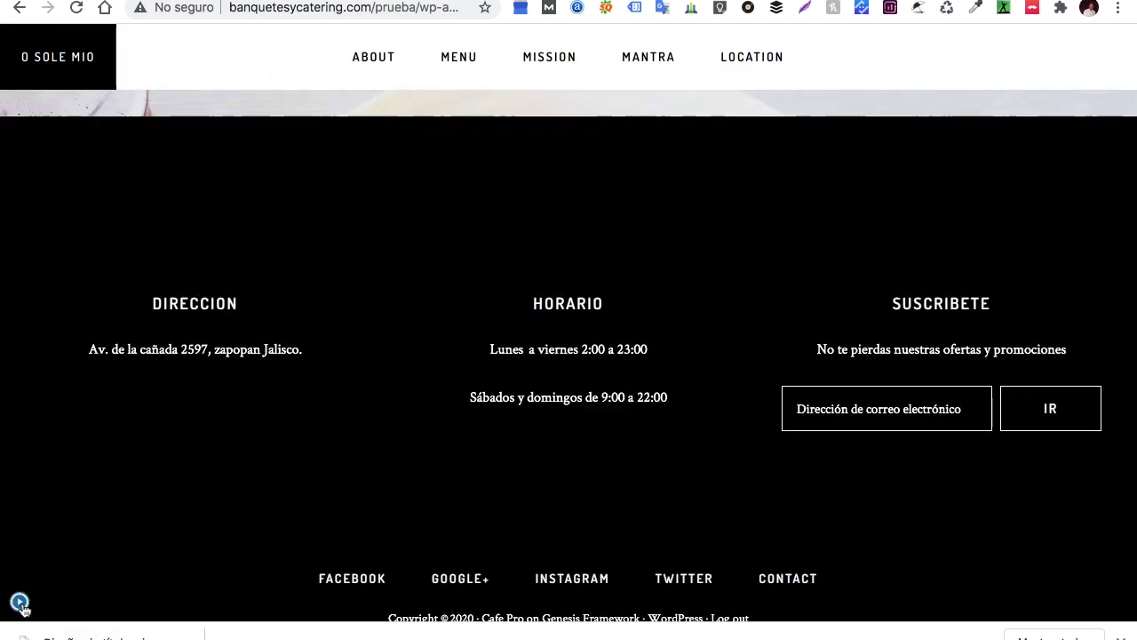
pyautogui.scroll(15, 382, 411)
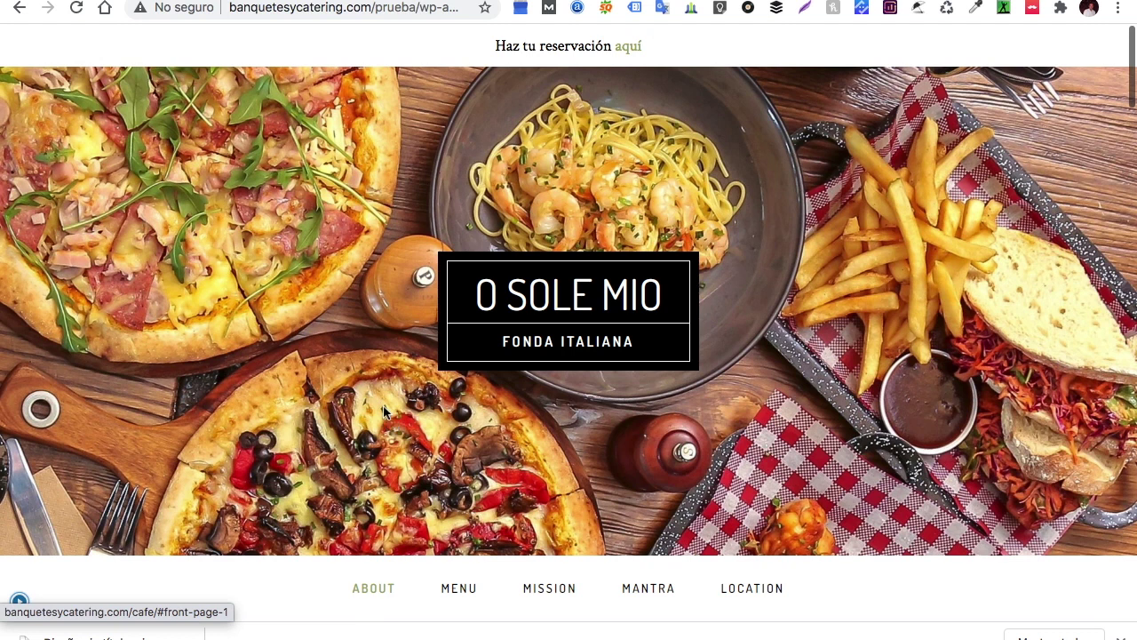
pyautogui.scroll(-6, 383, 411)
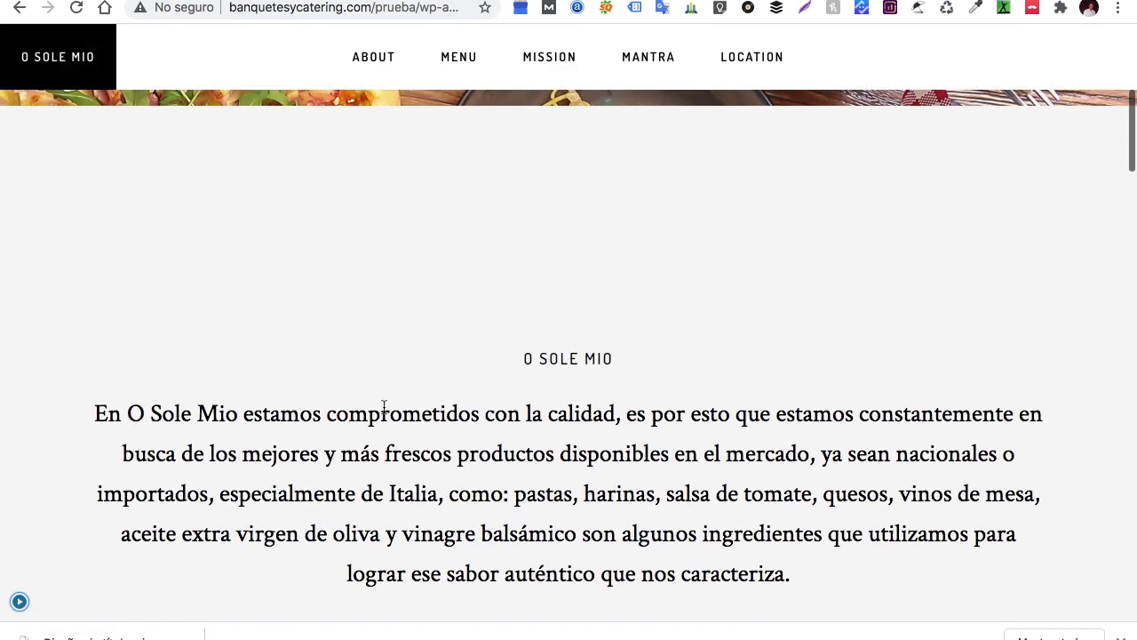
pyautogui.scroll(-9, 384, 411)
pyautogui.scroll(-12, 384, 411)
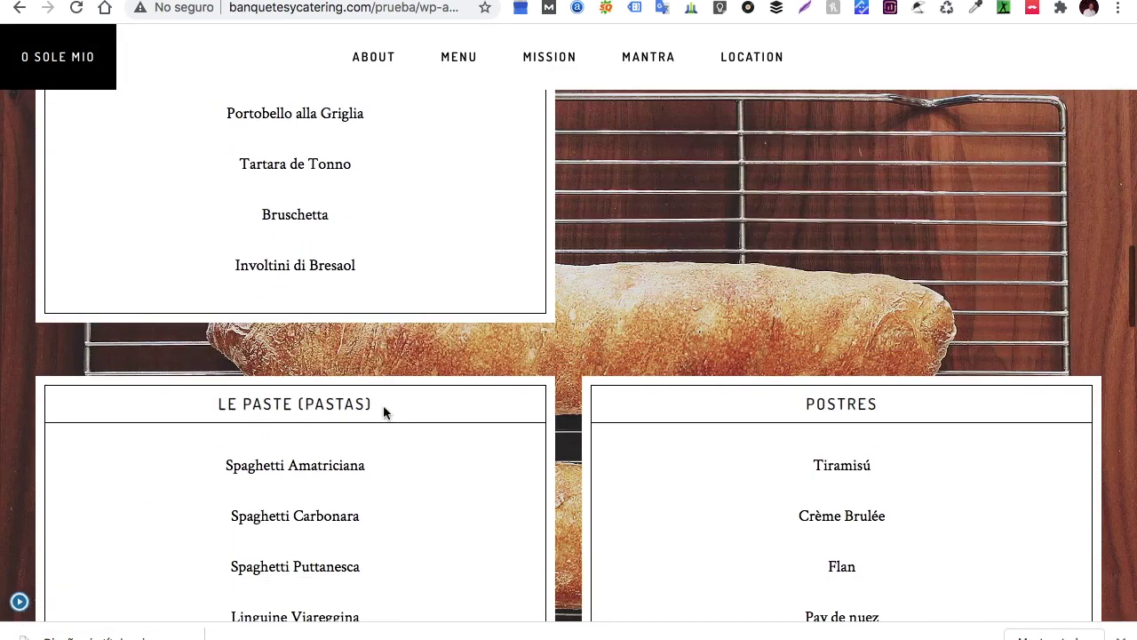
pyautogui.scroll(-12, 383, 411)
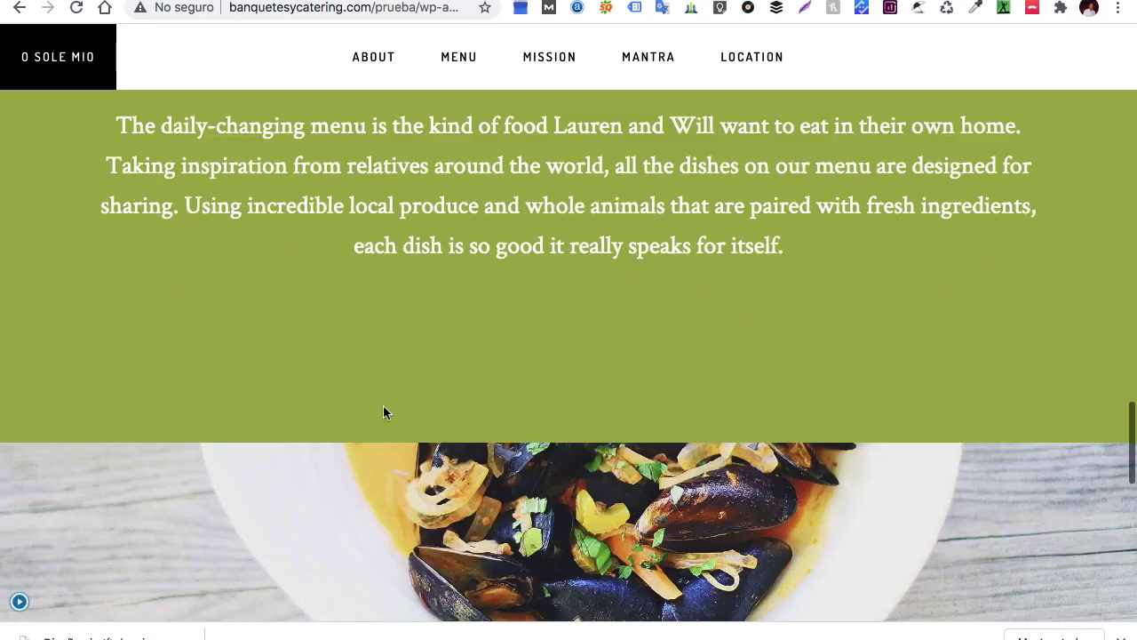
pyautogui.scroll(-3, 385, 412)
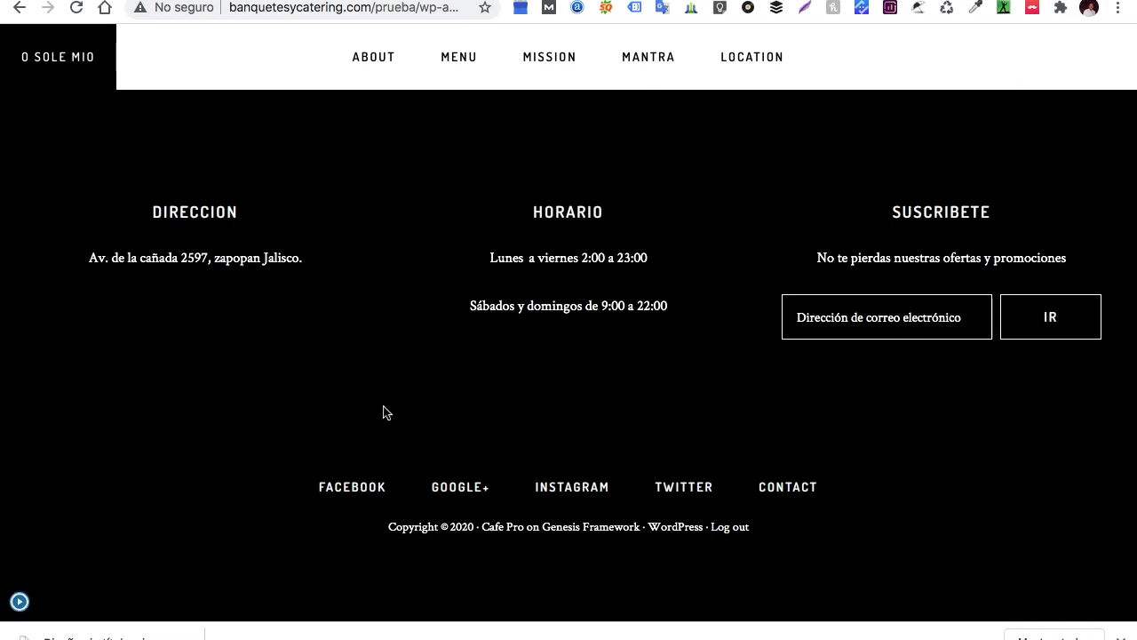
pyautogui.scroll(20, 384, 411)
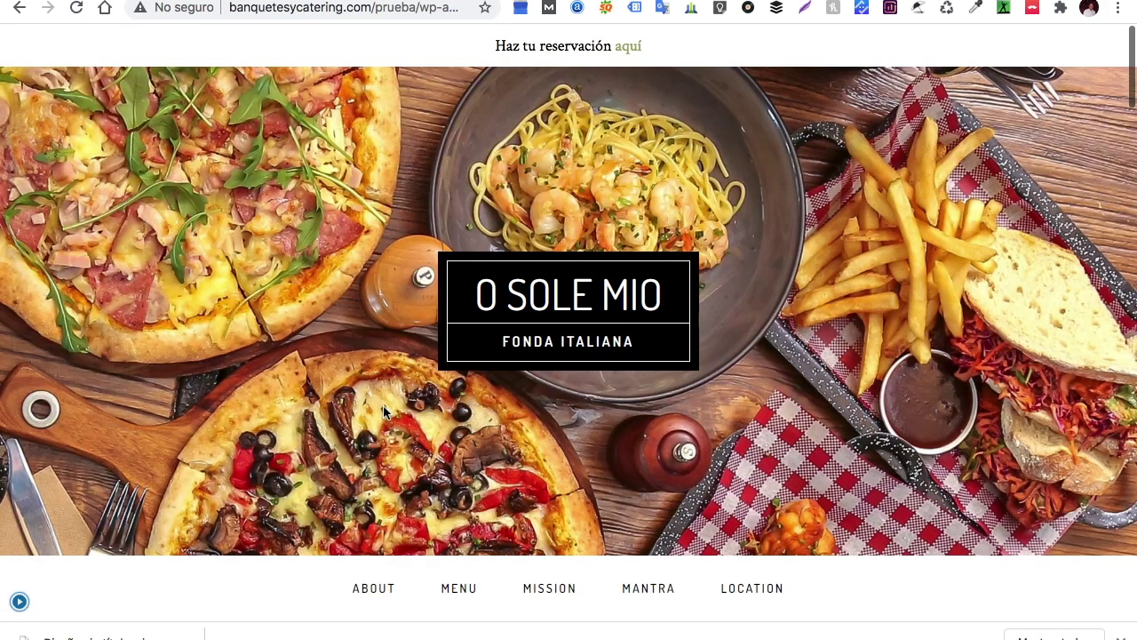
pyautogui.scroll(-6, 452, 423)
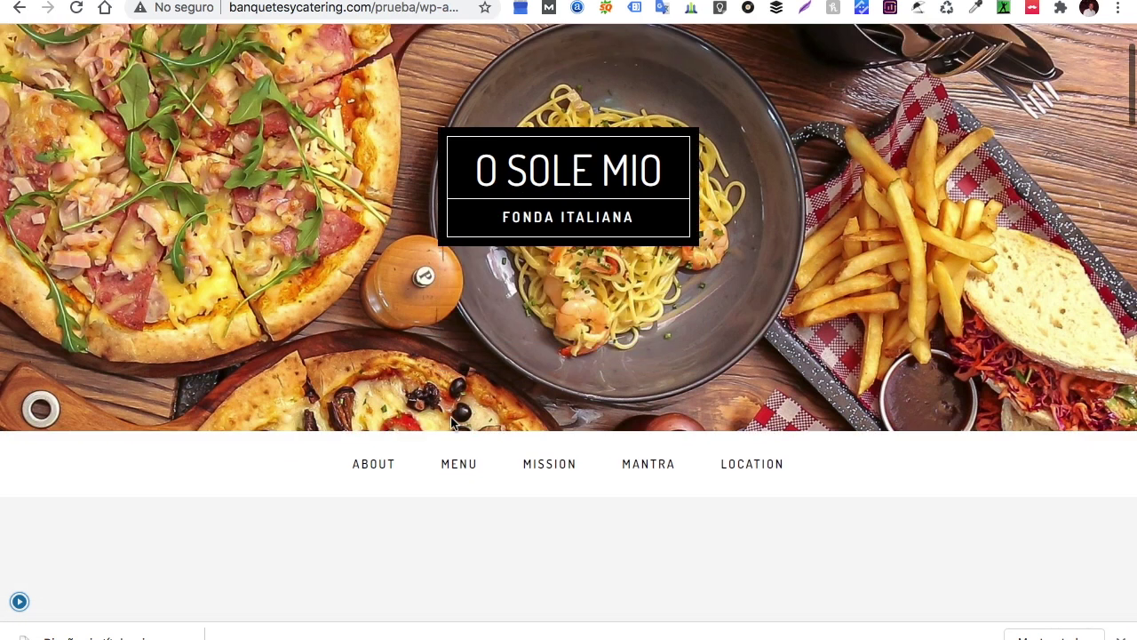
pyautogui.scroll(-4, 451, 418)
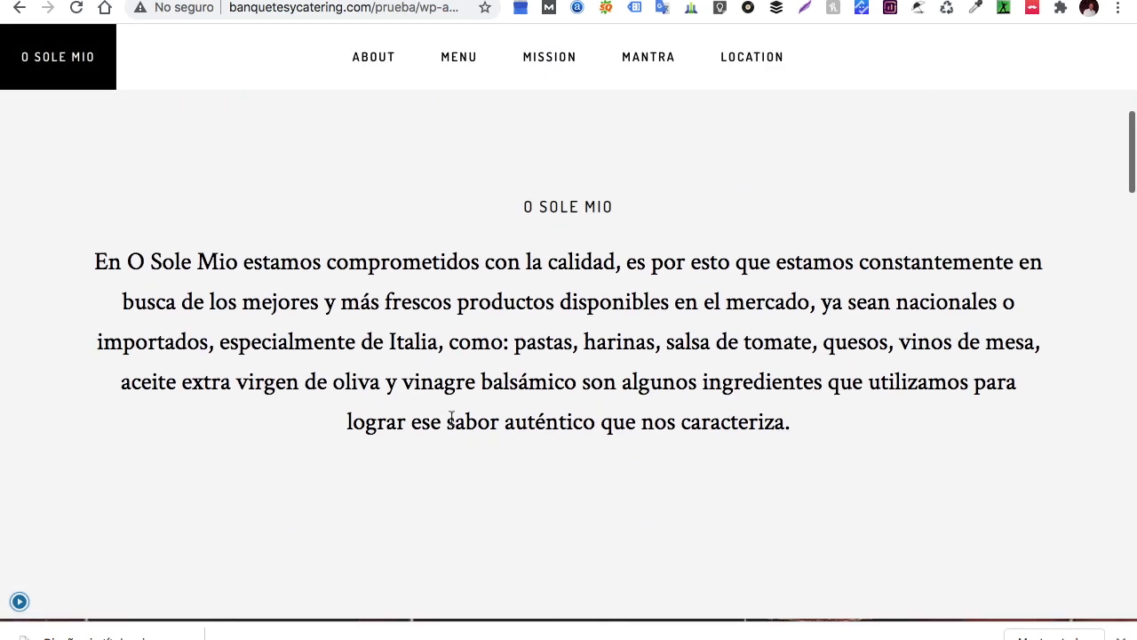
pyautogui.scroll(-3, 451, 418)
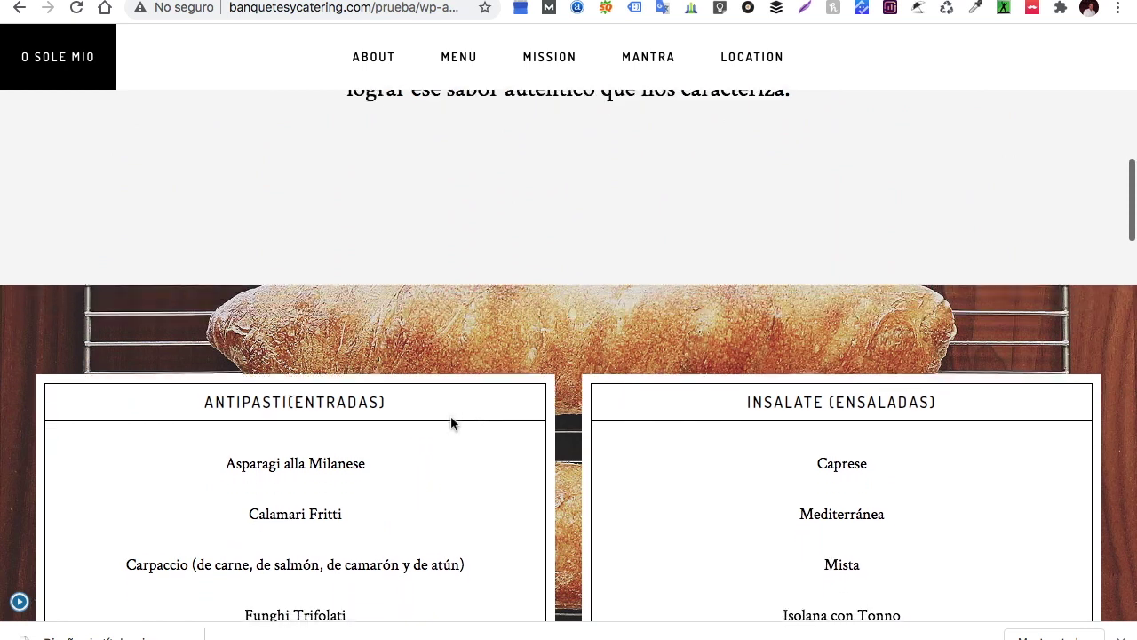
pyautogui.scroll(-5, 451, 424)
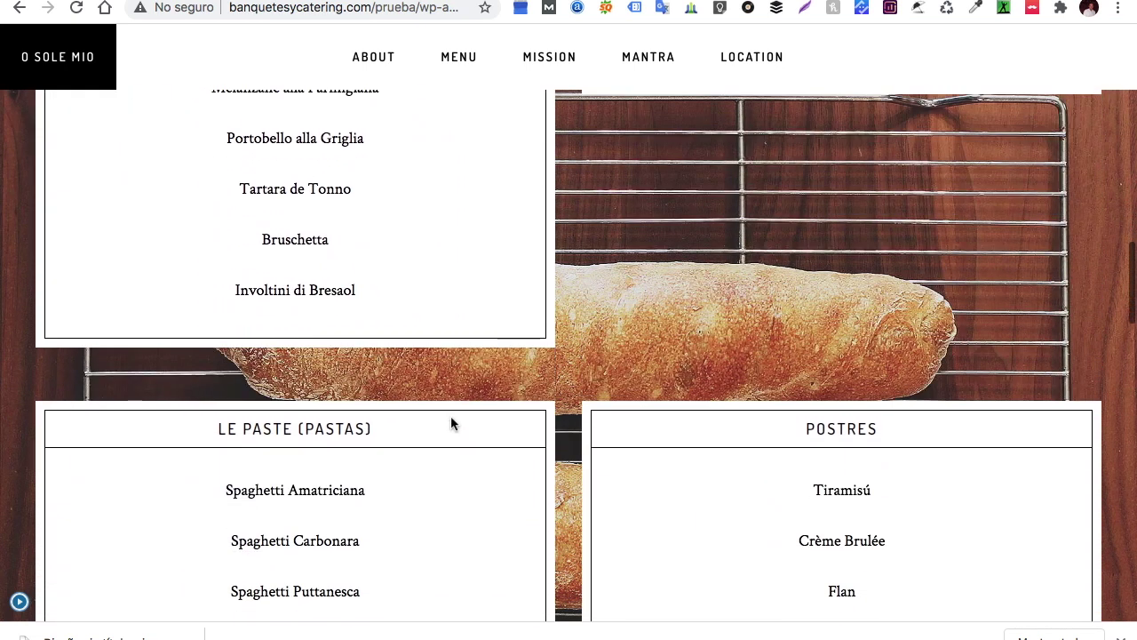
pyautogui.scroll(-4, 528, 380)
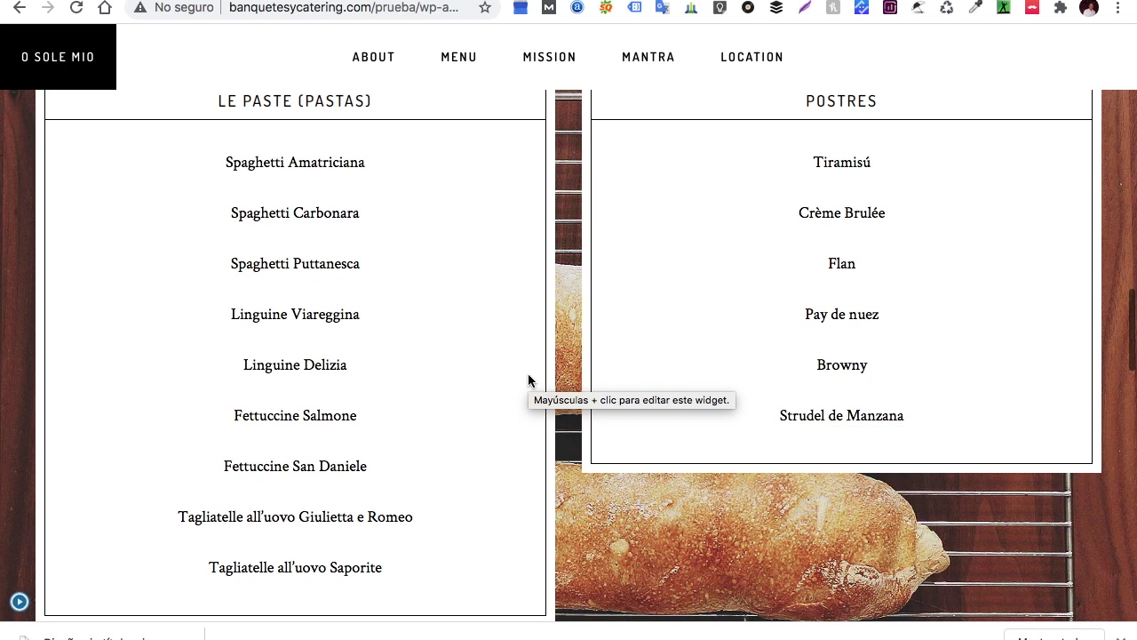
pyautogui.scroll(-3, 596, 378)
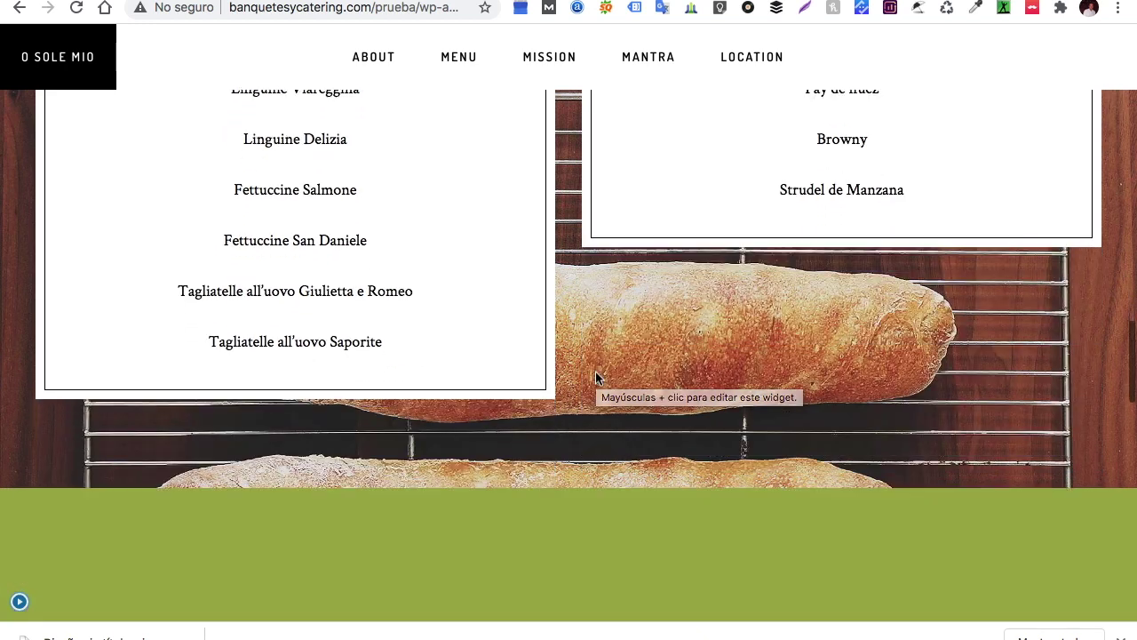
pyautogui.scroll(-3, 596, 378)
pyautogui.scroll(15, 595, 378)
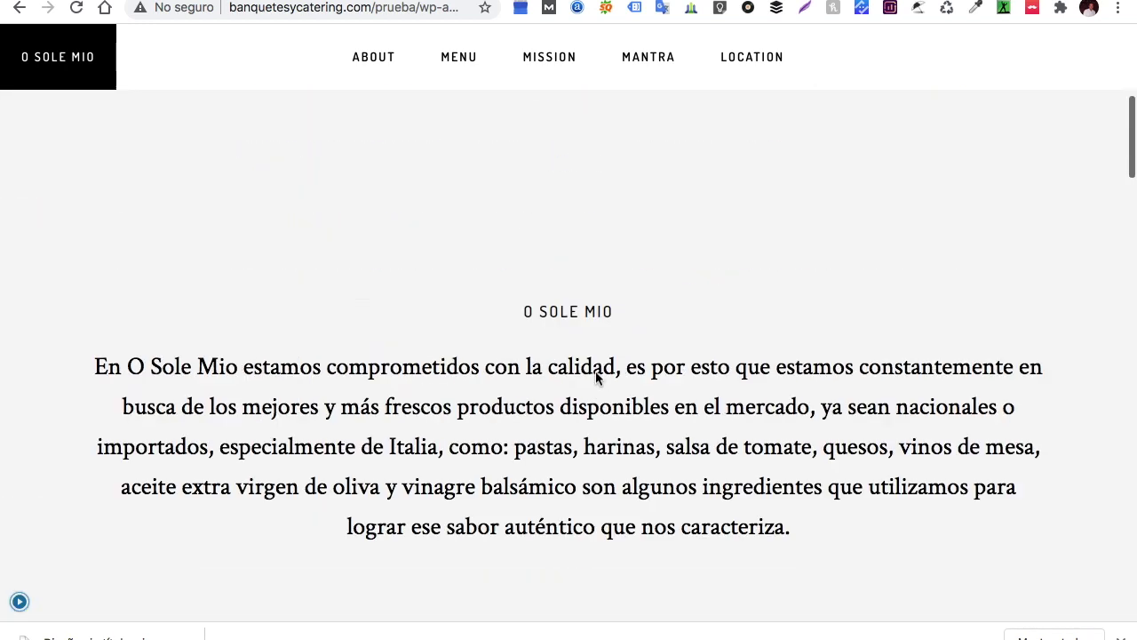
# Scroll through the live O Sole Mio home page to review it
pyautogui.scroll(-5, 267, 202)
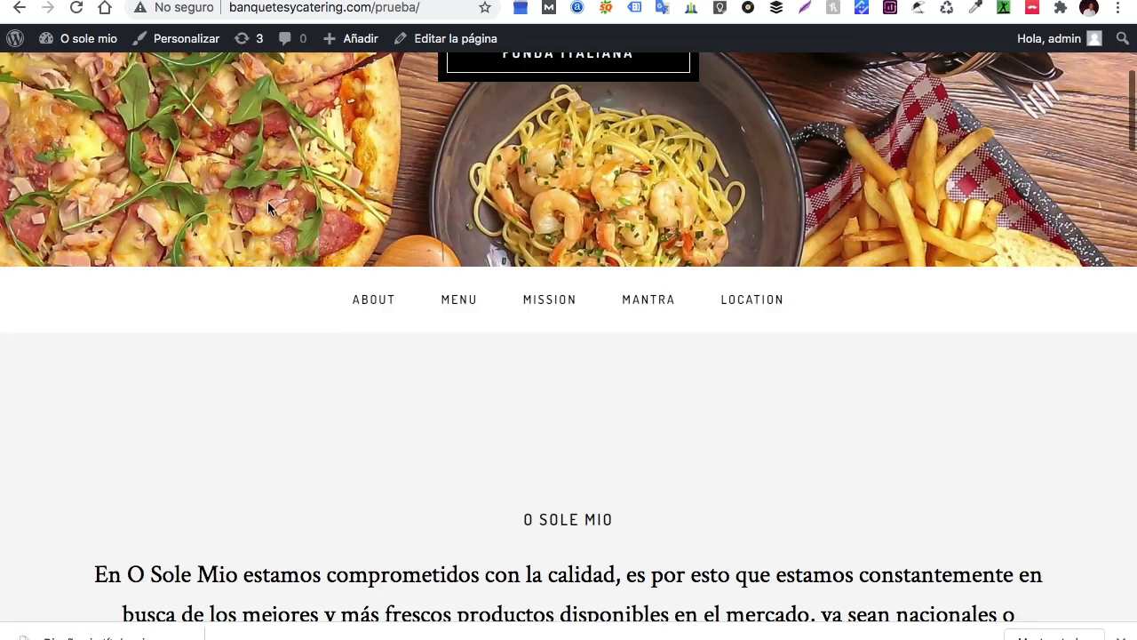
pyautogui.scroll(5, 269, 208)
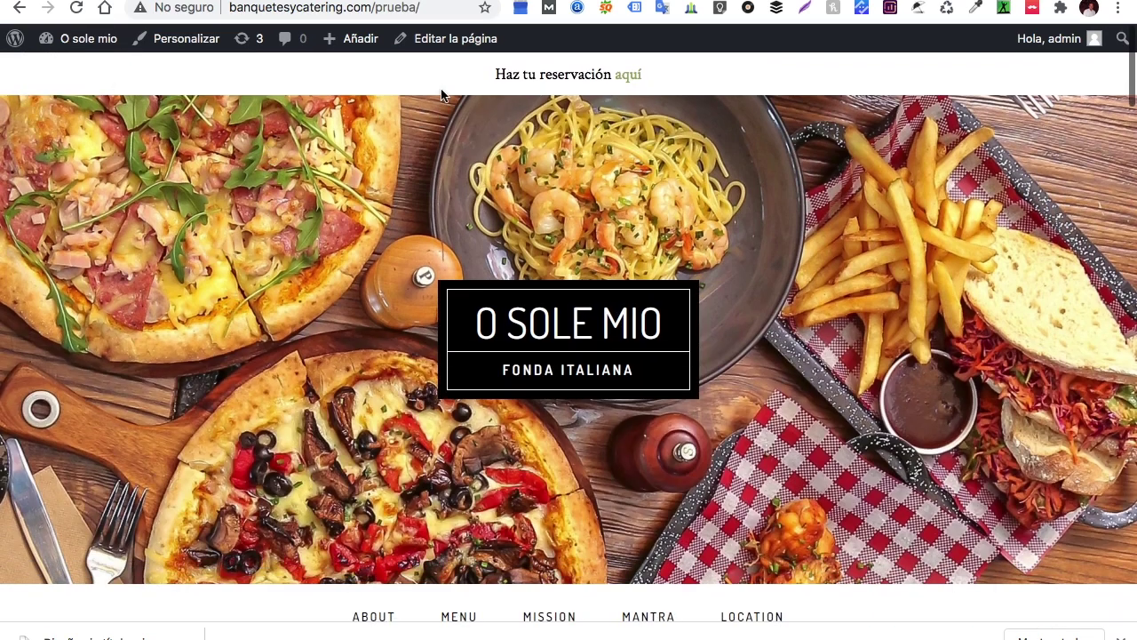
pyautogui.scroll(-4, 437, 229)
pyautogui.scroll(4, 437, 229)
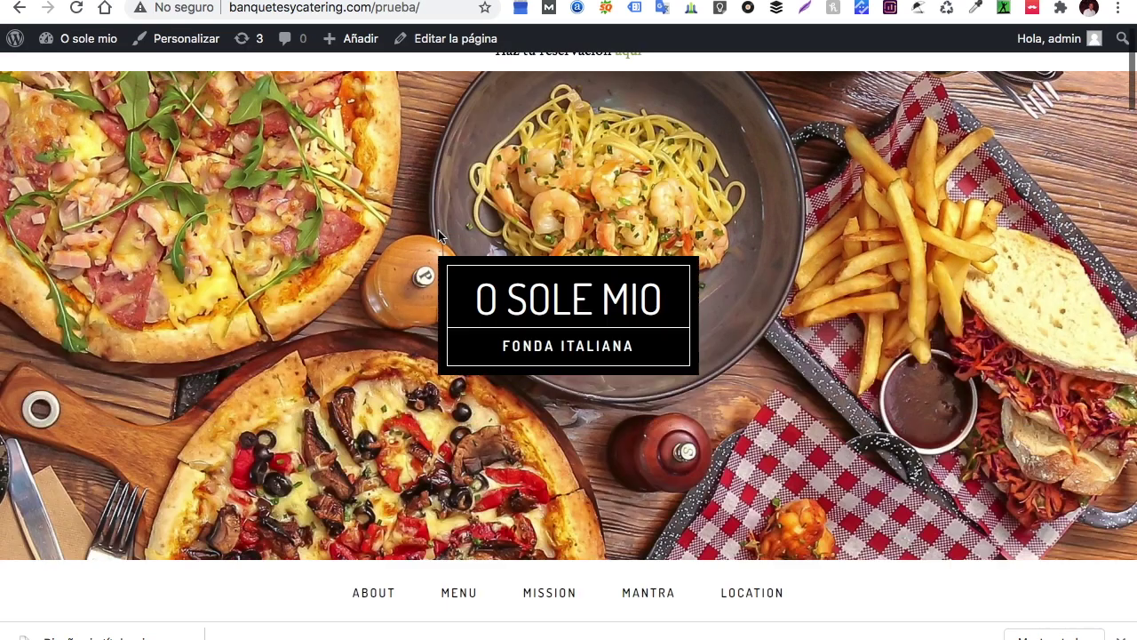
pyautogui.scroll(-10, 516, 271)
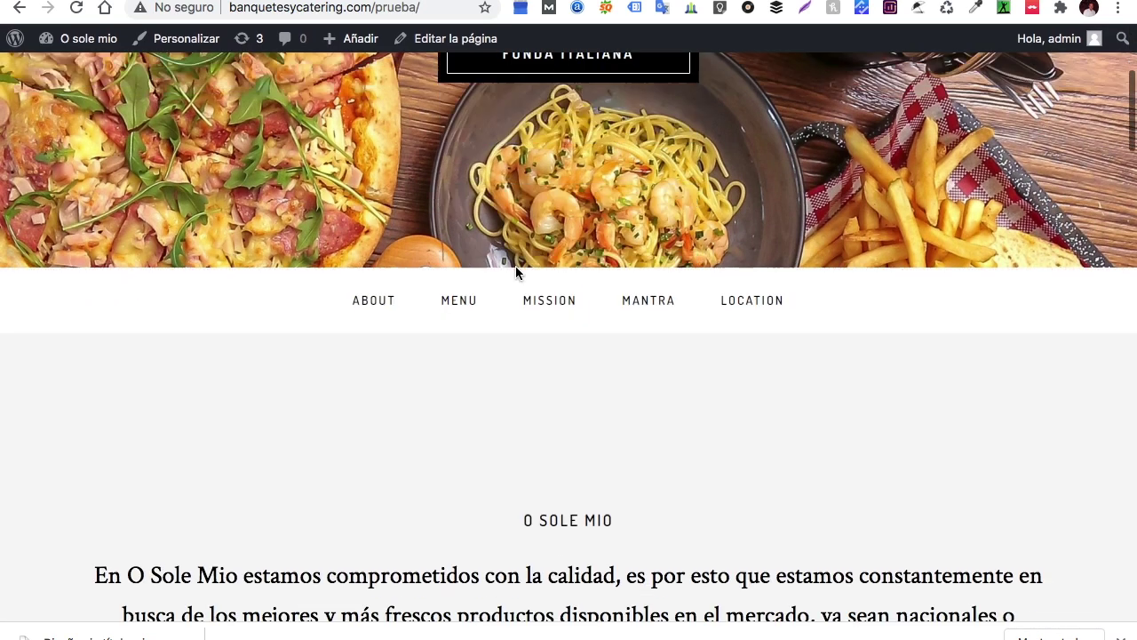
pyautogui.scroll(-10, 517, 268)
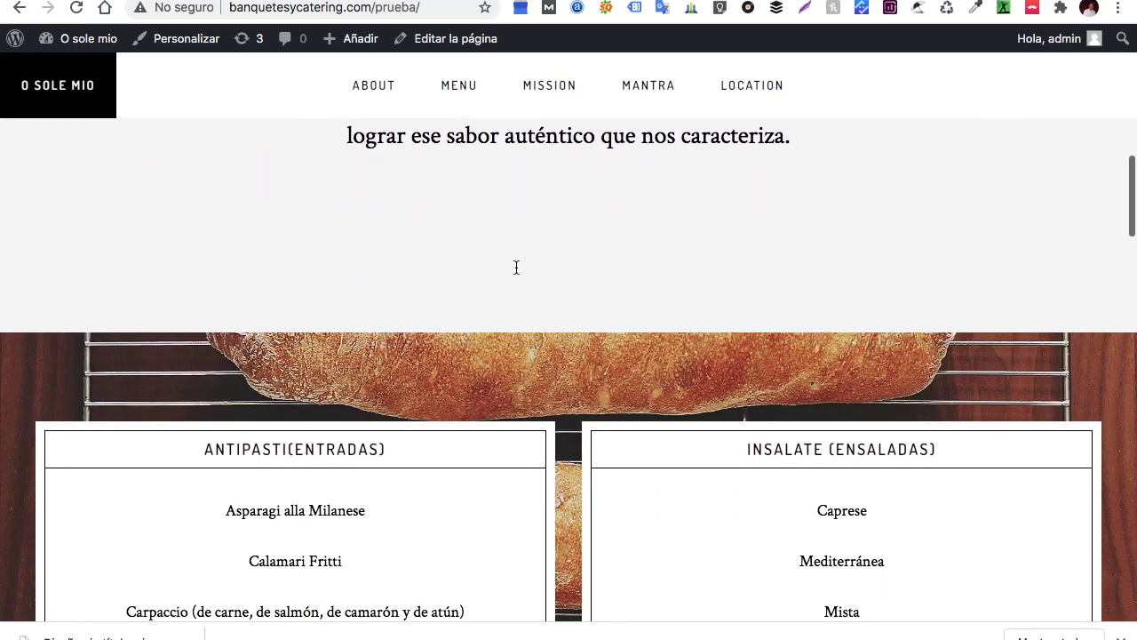
pyautogui.scroll(20, 517, 273)
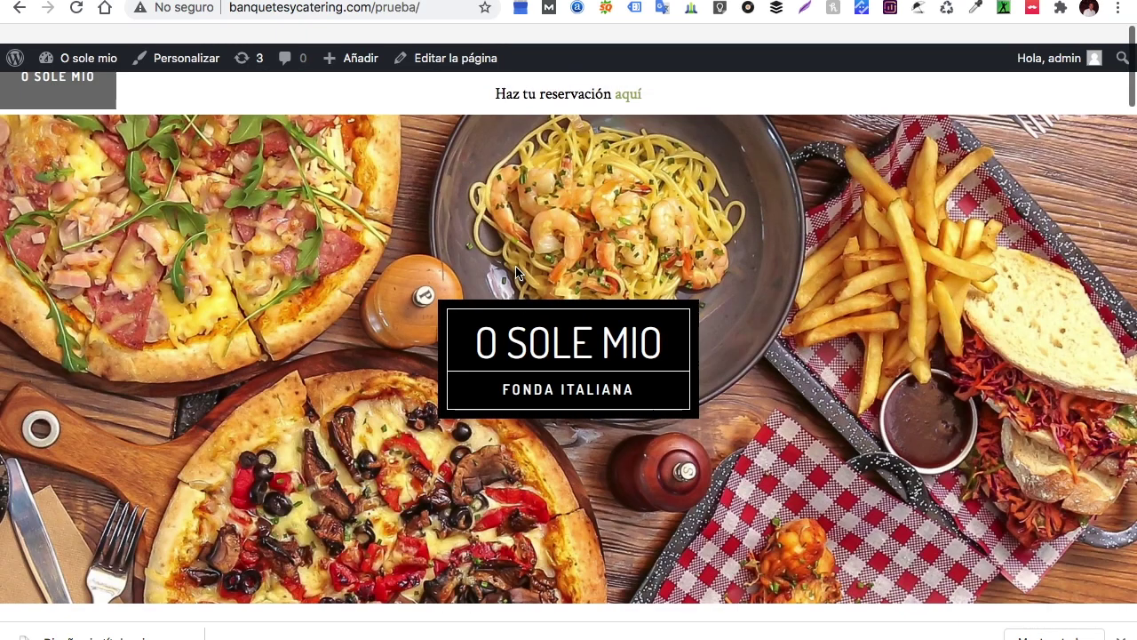
pyautogui.scroll(-8, 472, 229)
pyautogui.scroll(5, 658, 130)
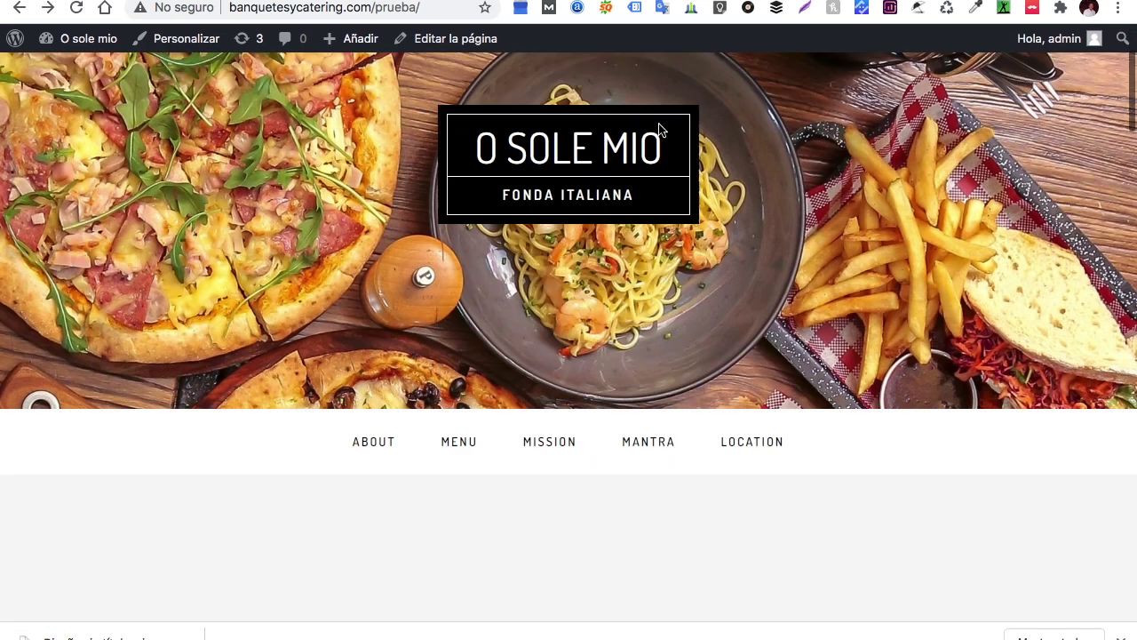
pyautogui.scroll(-2, 659, 130)
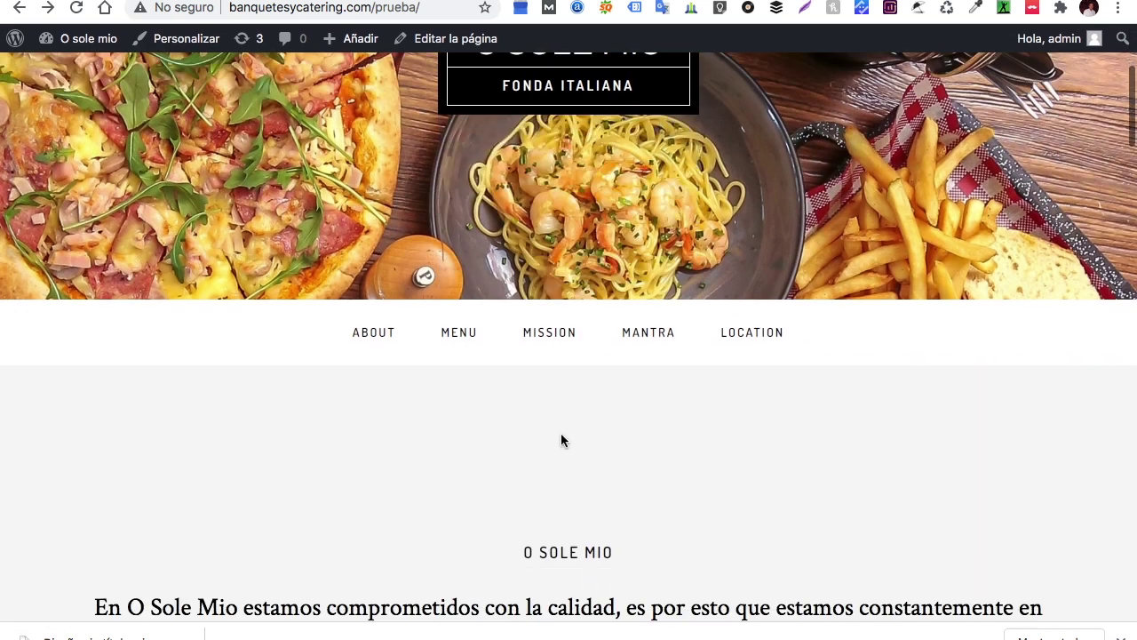
pyautogui.scroll(-5, 470, 391)
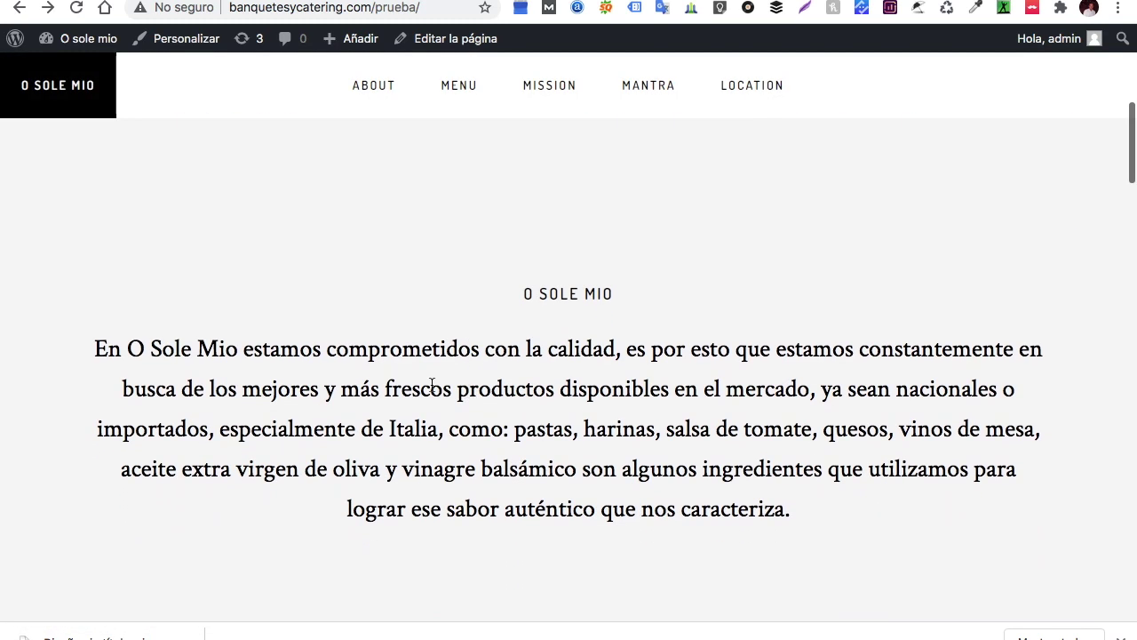
pyautogui.moveTo(169, 634)
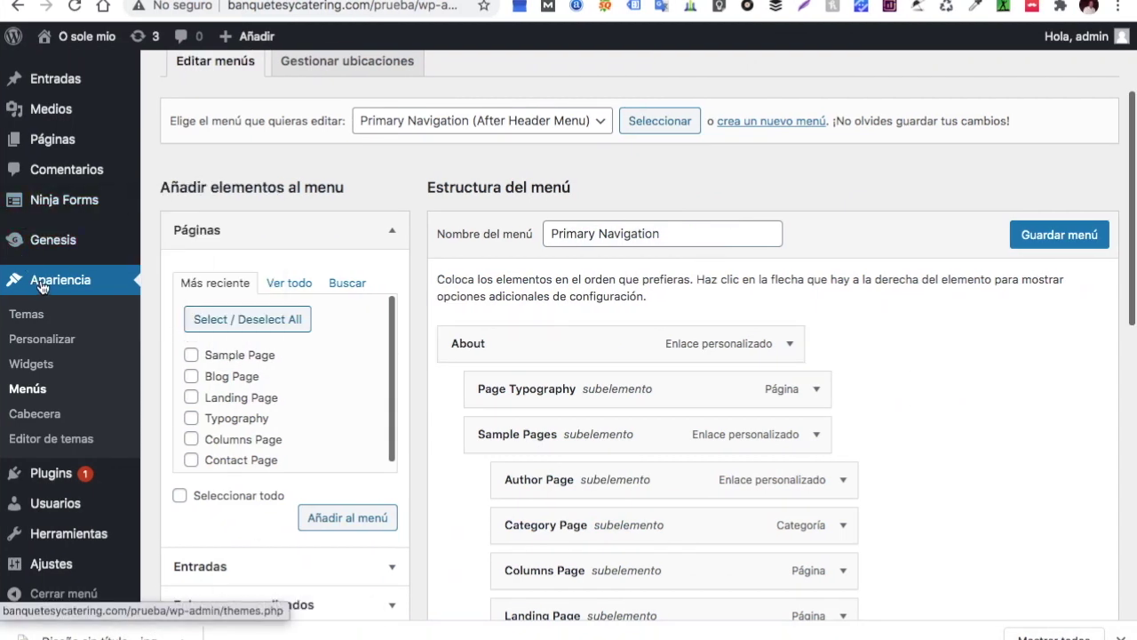
# Rename the About menu item's navigation label to 'Sobre Nosotros'
pyautogui.scroll(-3, 521, 345)
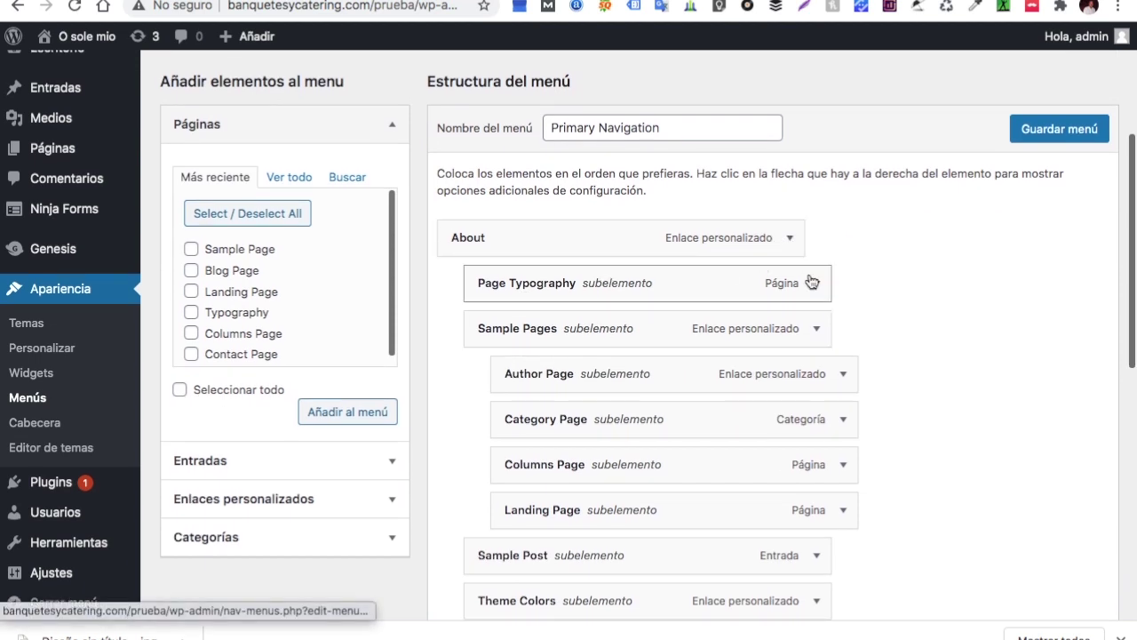
pyautogui.click(790, 238)
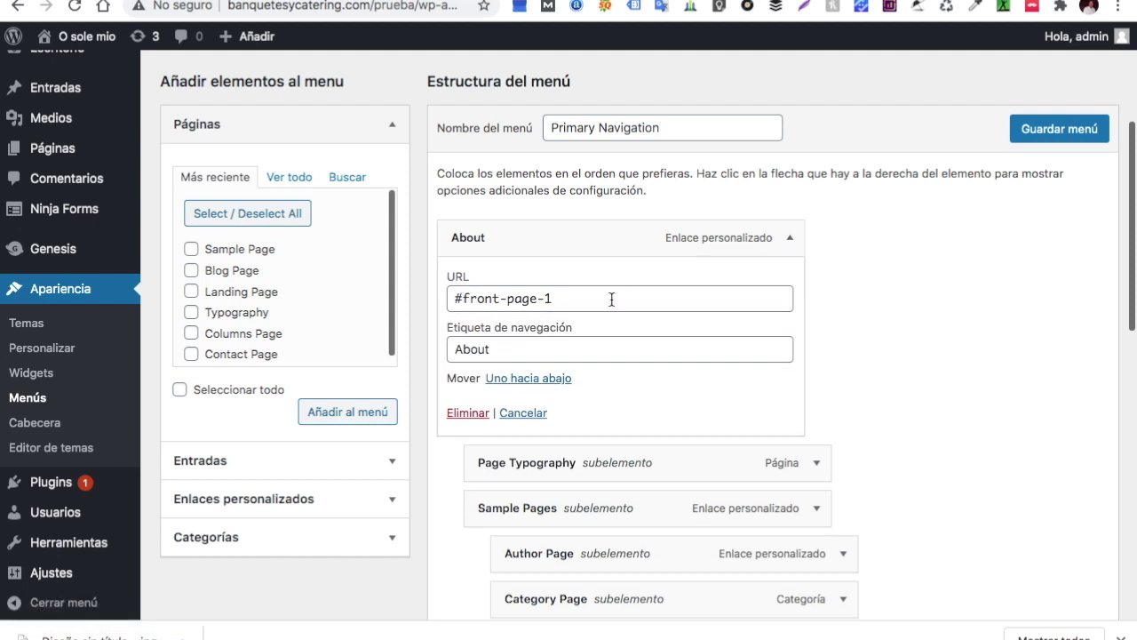
pyautogui.scroll(-1, 613, 305)
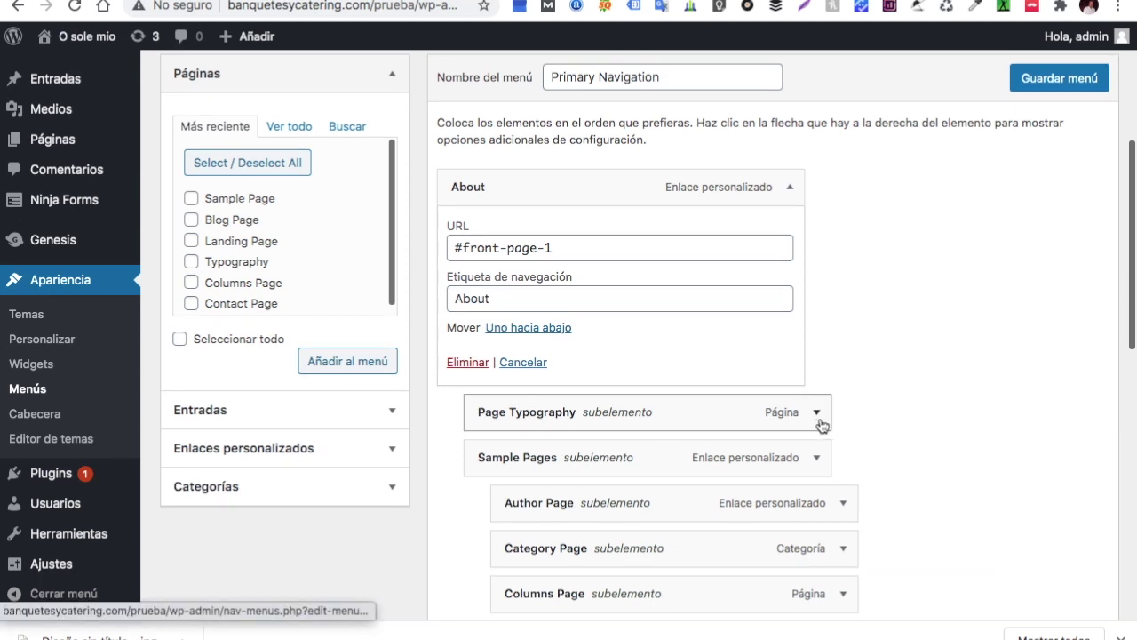
pyautogui.click(501, 298)
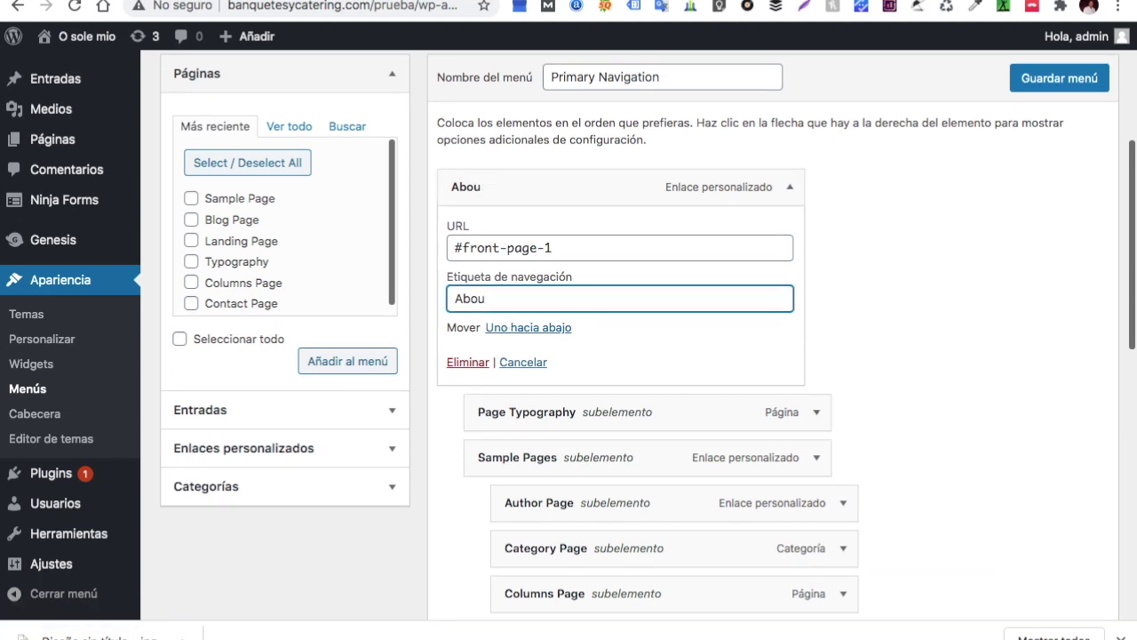
pyautogui.press('BackSpace')
pyautogui.press('BackSpace')
pyautogui.press('BackSpace')
pyautogui.press('BackSpace')
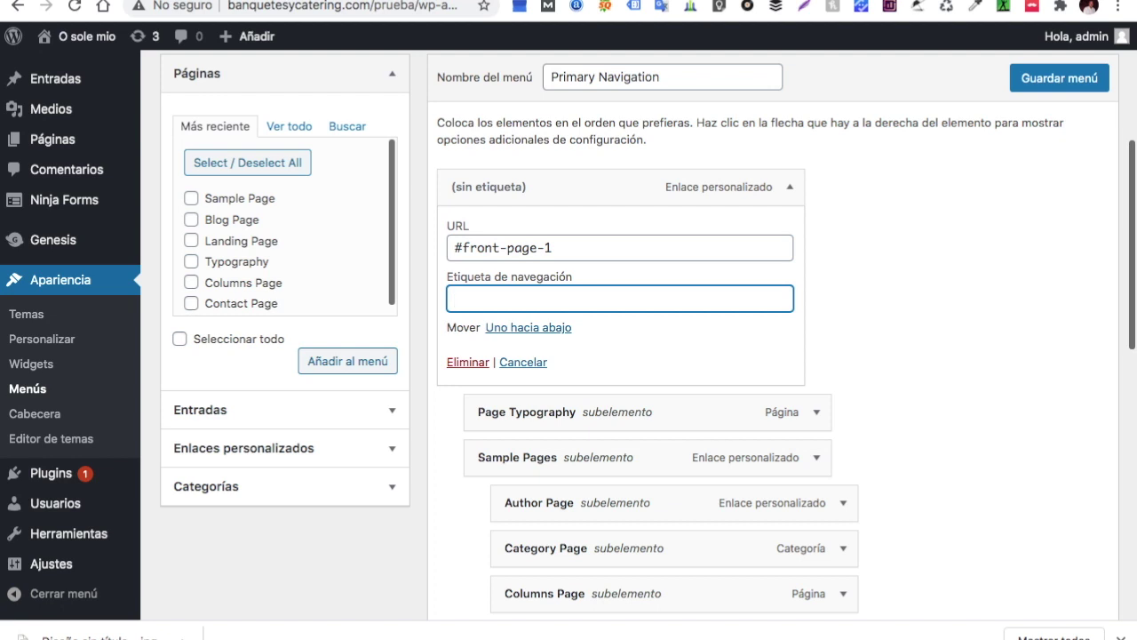
pyautogui.write('Sobre Nosotros')
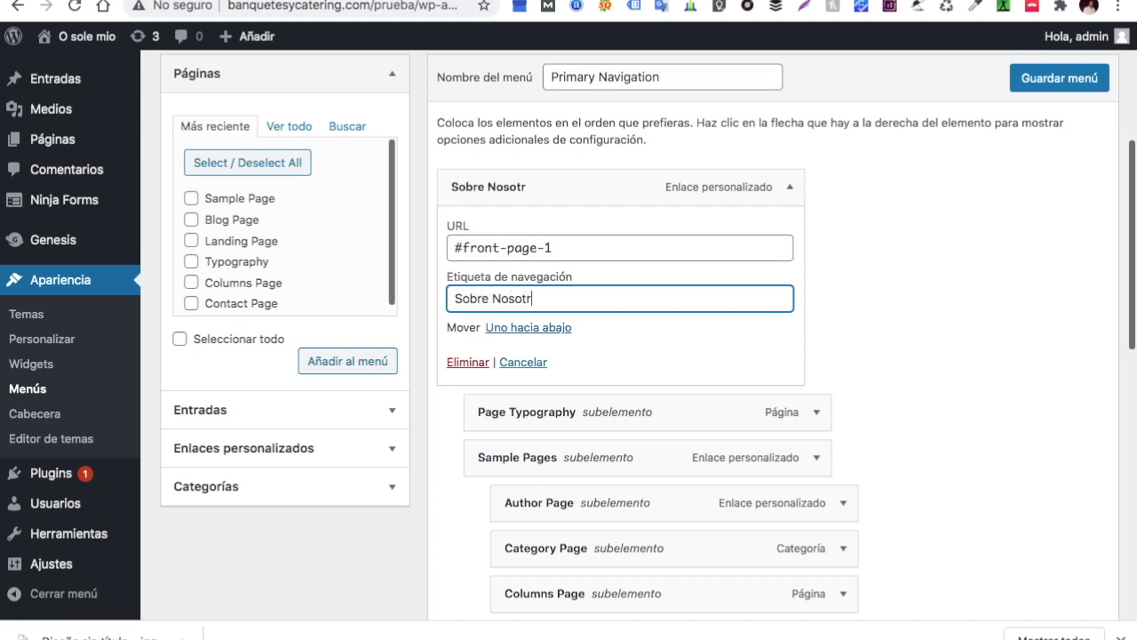
# Remove the Page Typography item from the Primary Navigation menu
pyautogui.click(816, 412)
pyautogui.scroll(-5, 640, 458)
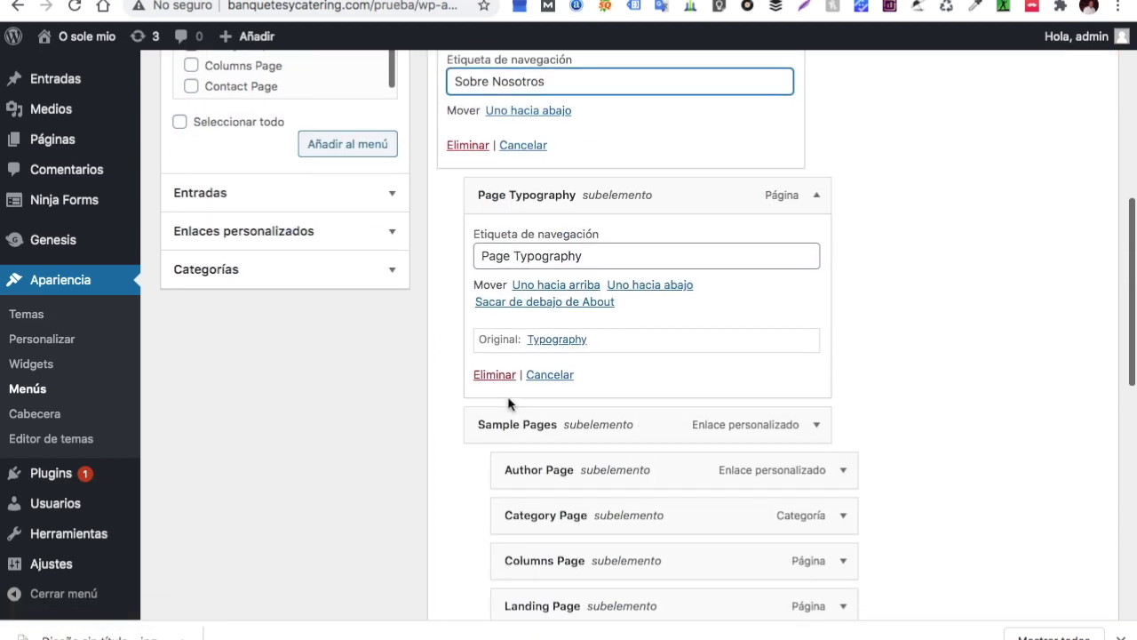
pyautogui.click(500, 378)
# Delete the Sample Pages, Author Page, Category Page, Columns Page and Landing Page menu items
pyautogui.click(813, 212)
pyautogui.click(498, 388)
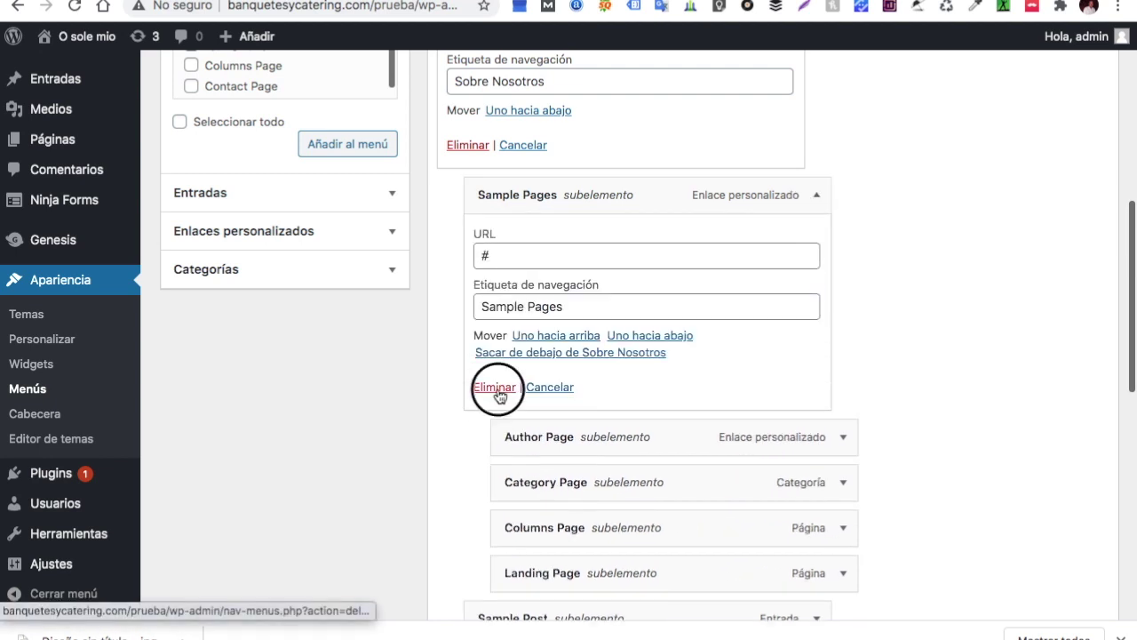
pyautogui.click(819, 200)
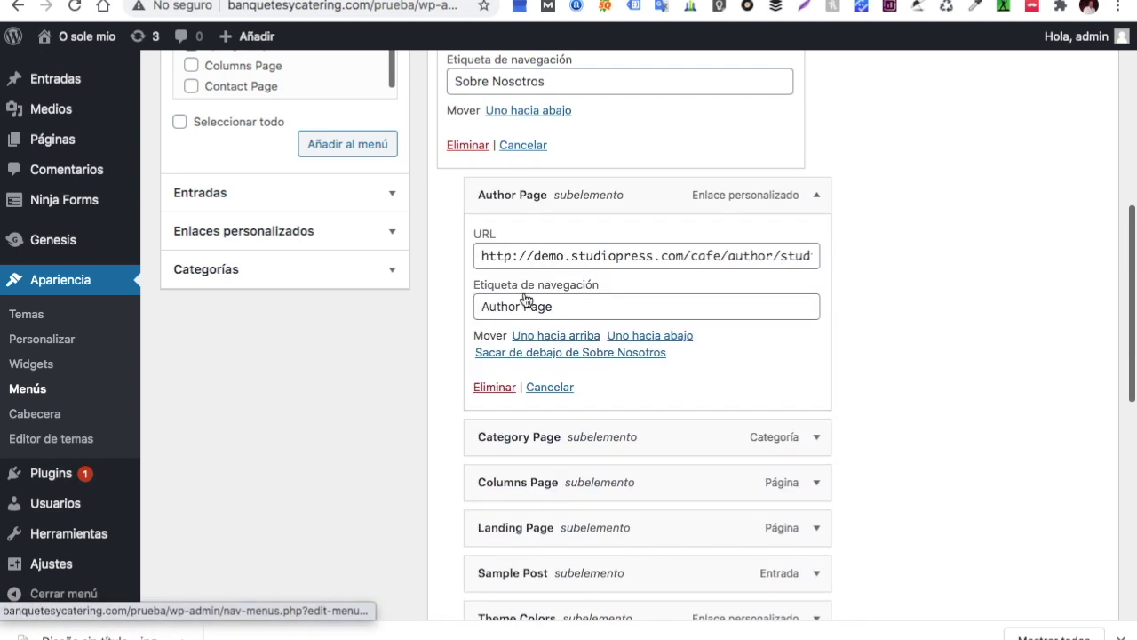
pyautogui.click(496, 387)
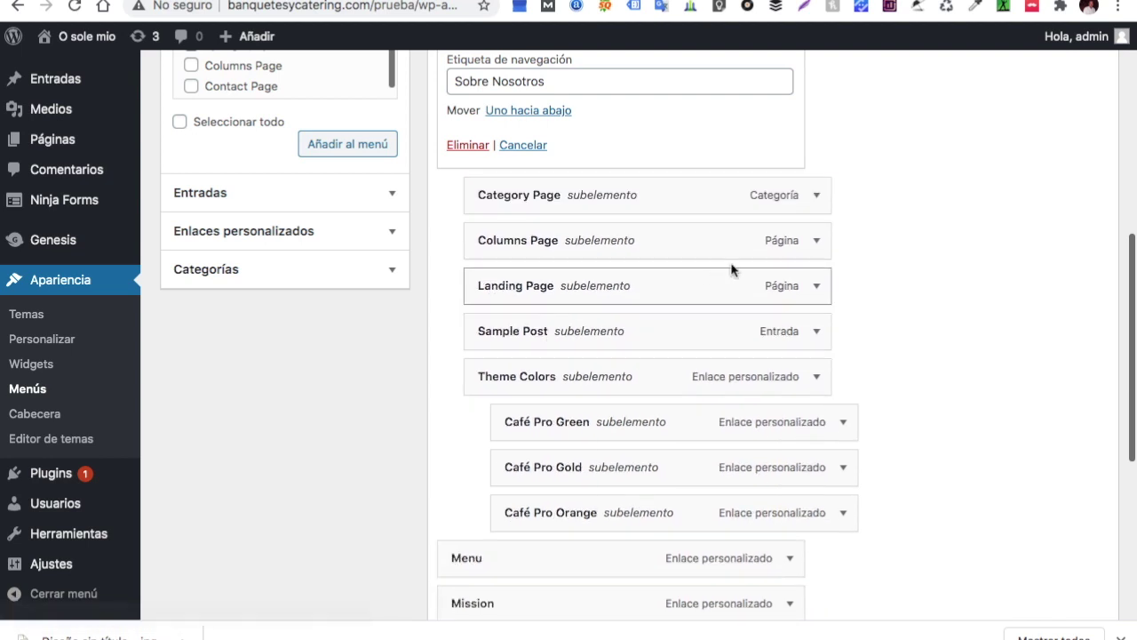
pyautogui.click(815, 198)
pyautogui.click(488, 374)
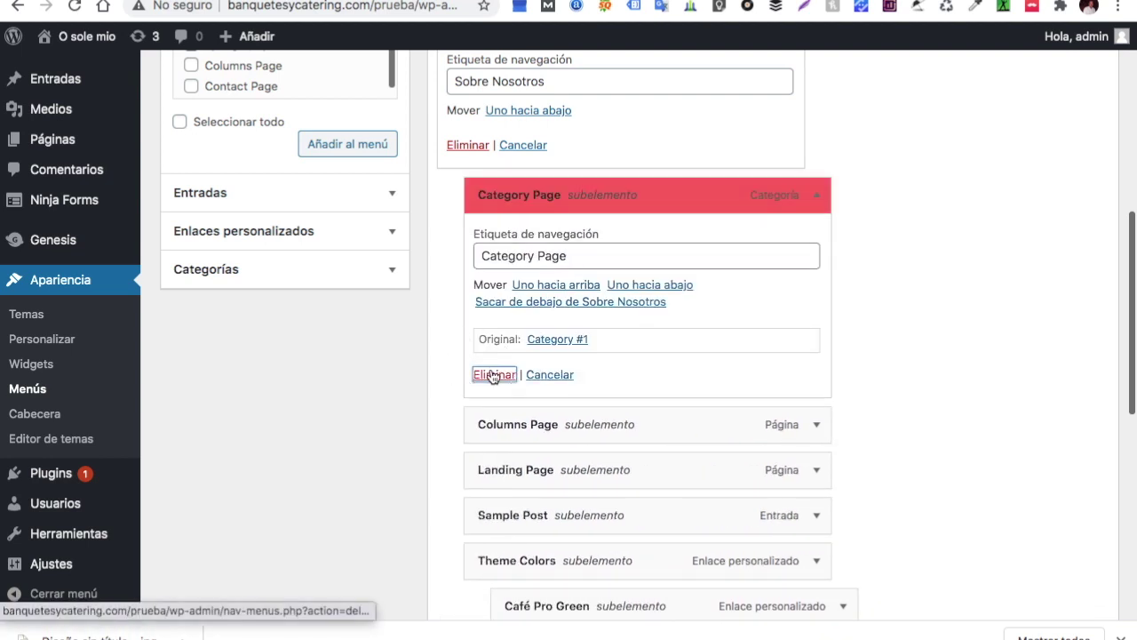
pyautogui.click(816, 198)
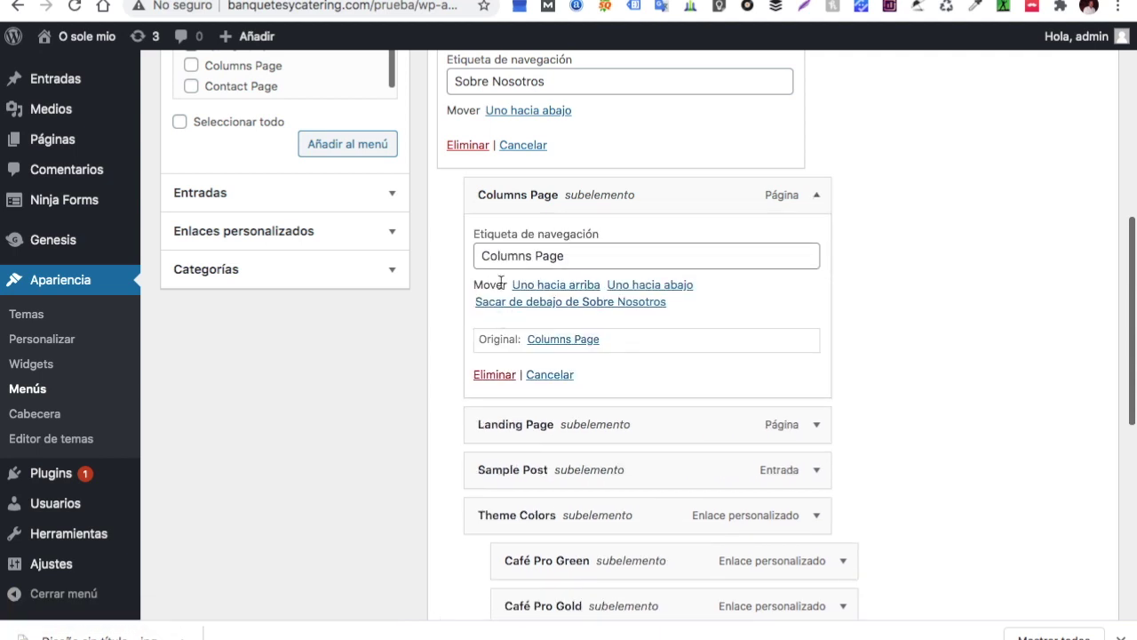
pyautogui.click(490, 375)
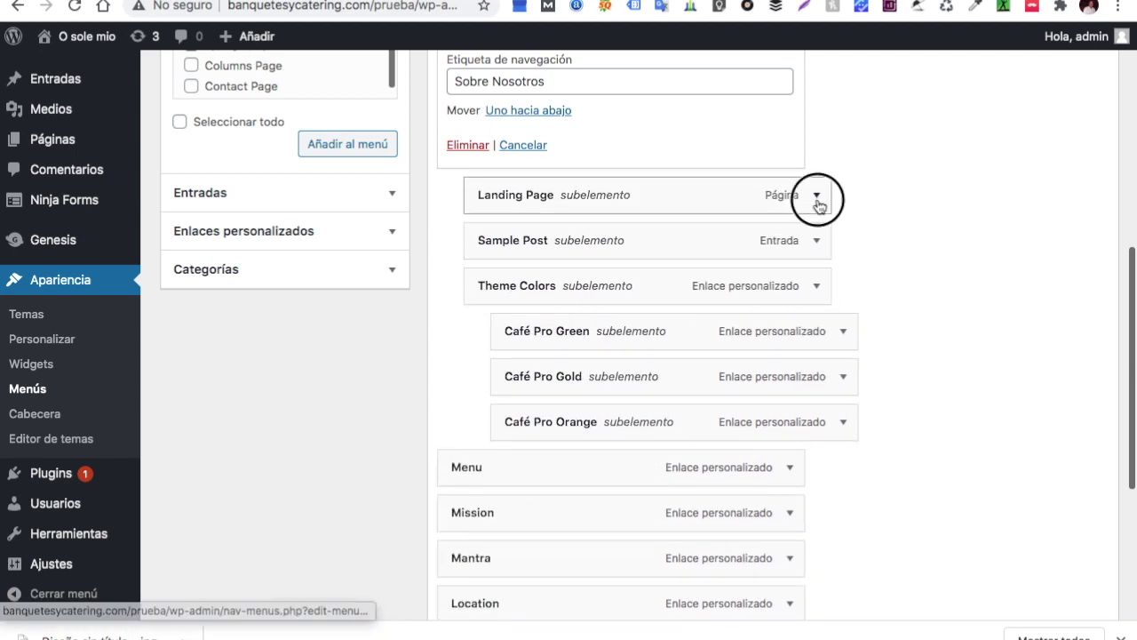
pyautogui.click(817, 197)
pyautogui.click(490, 375)
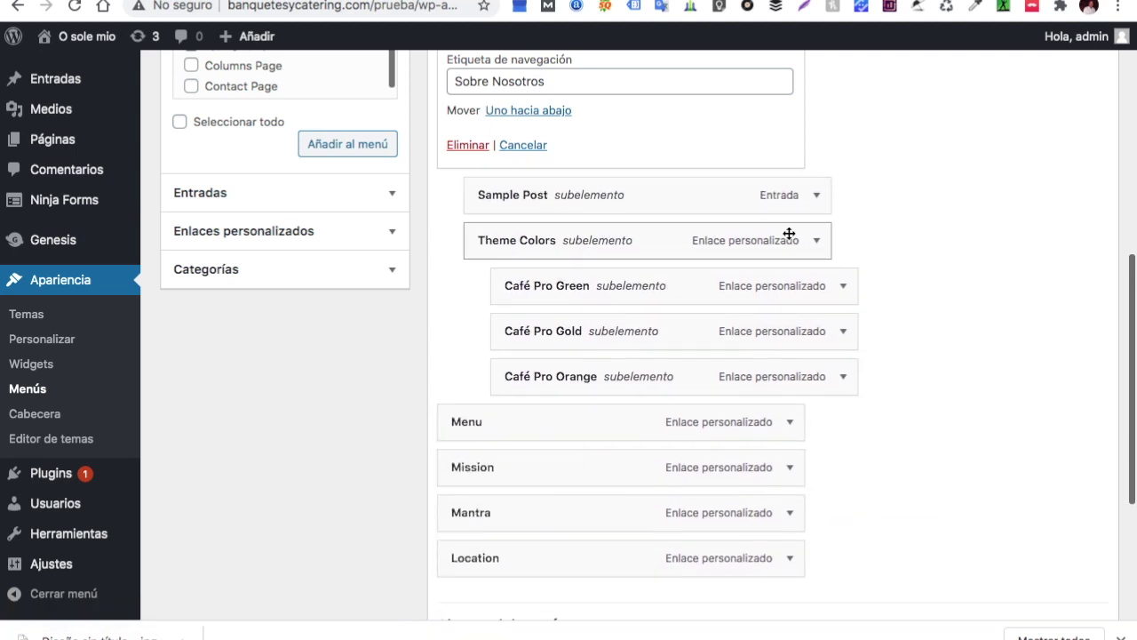
# Delete the Sample Post, Theme Colors, and Café Pro Green, Gold and Orange menu items
pyautogui.click(815, 201)
pyautogui.click(500, 380)
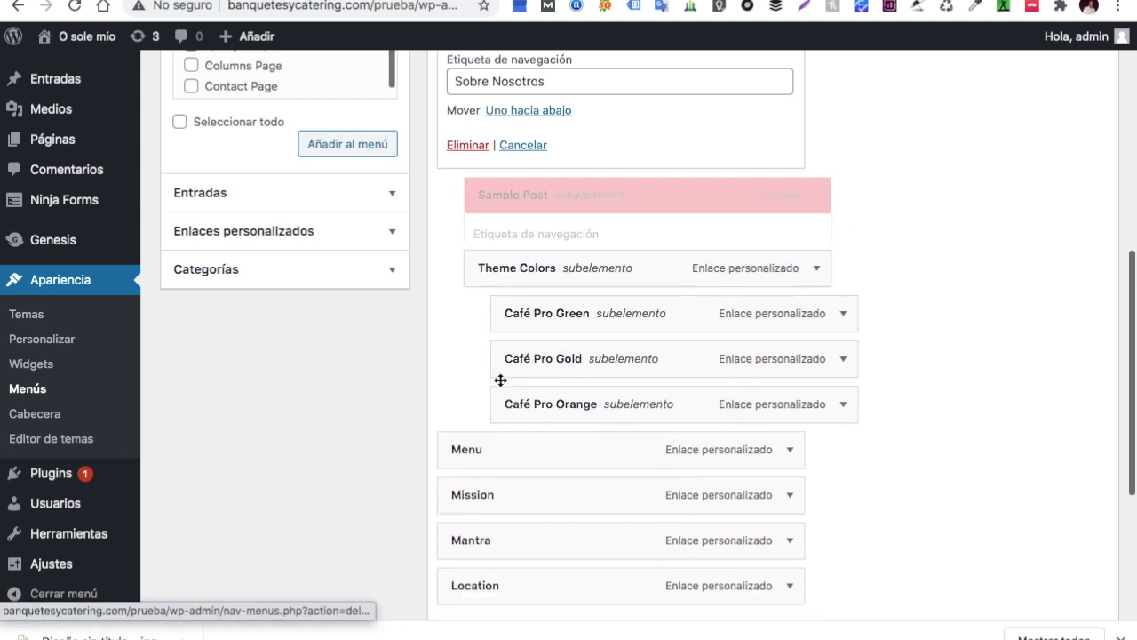
pyautogui.click(817, 196)
pyautogui.click(494, 384)
pyautogui.click(816, 198)
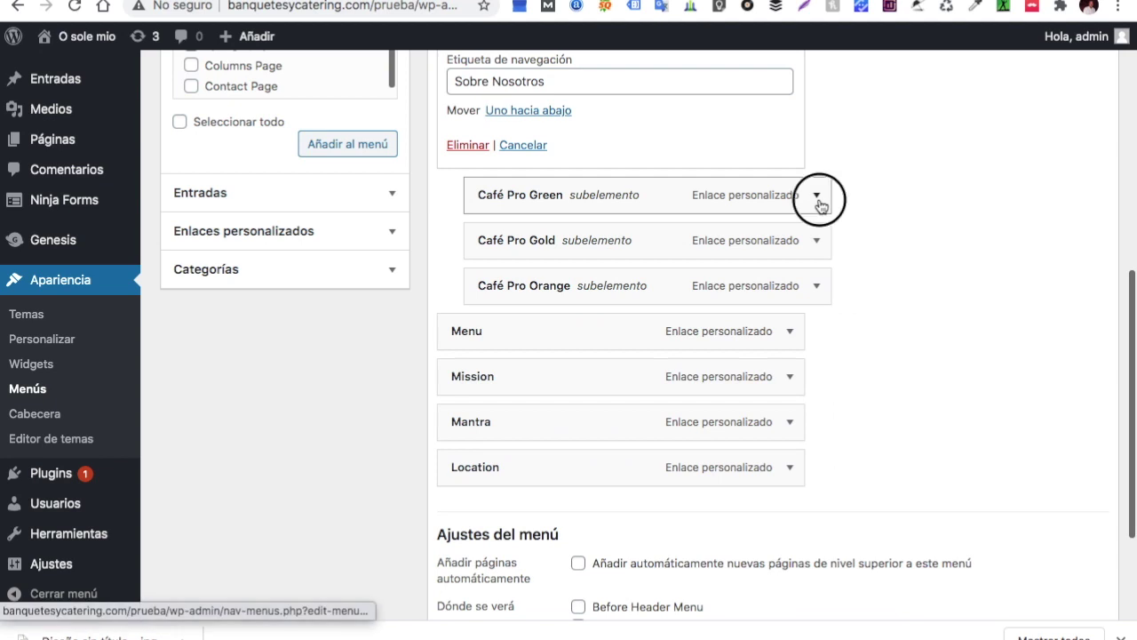
pyautogui.click(491, 391)
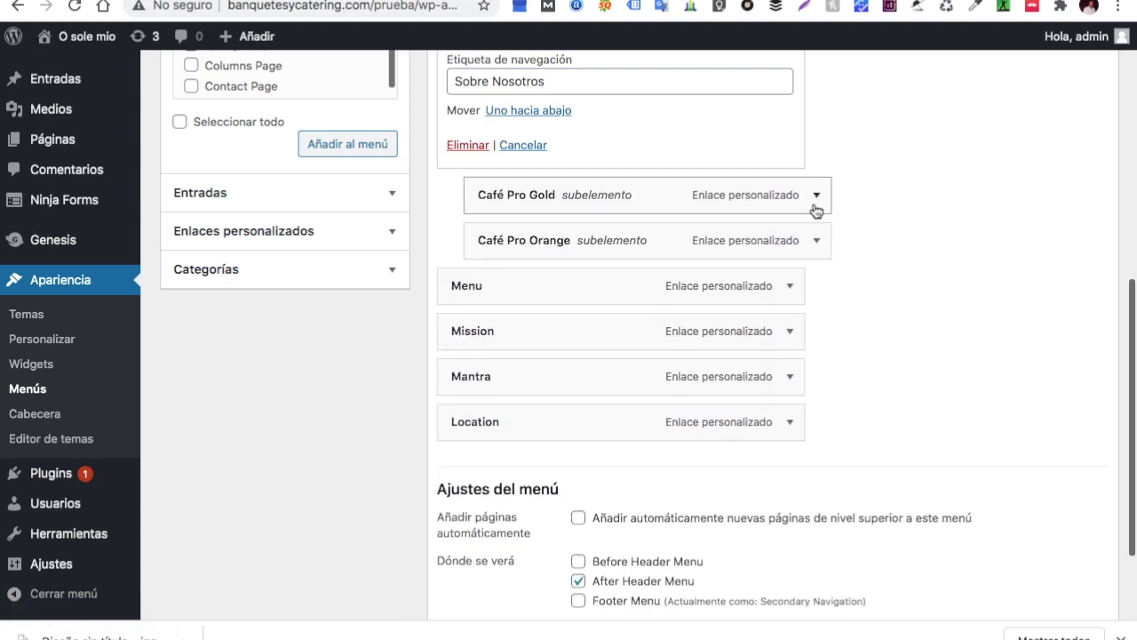
pyautogui.click(816, 208)
pyautogui.click(490, 386)
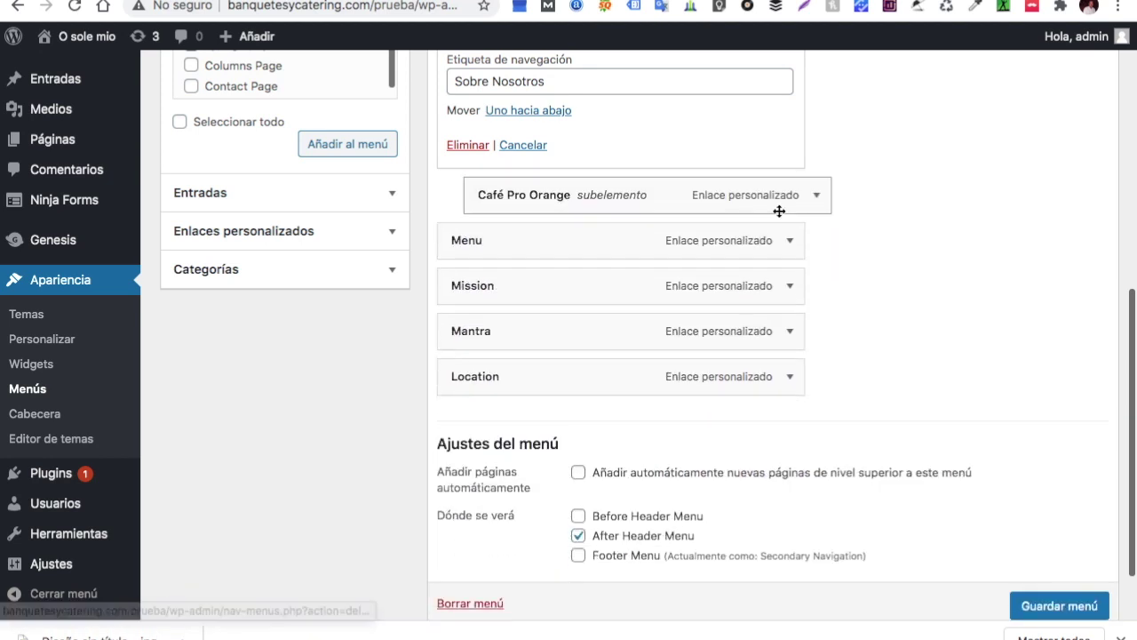
pyautogui.click(818, 201)
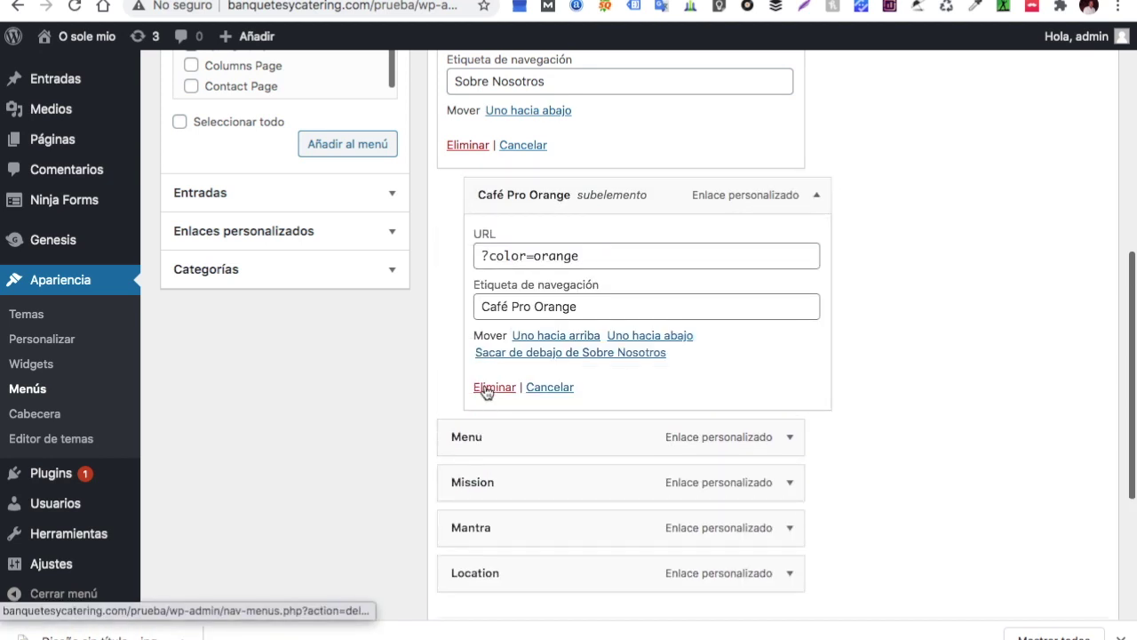
pyautogui.click(489, 388)
# Strip the '/cafe/' prefix from the Menu item's link address
pyautogui.click(790, 204)
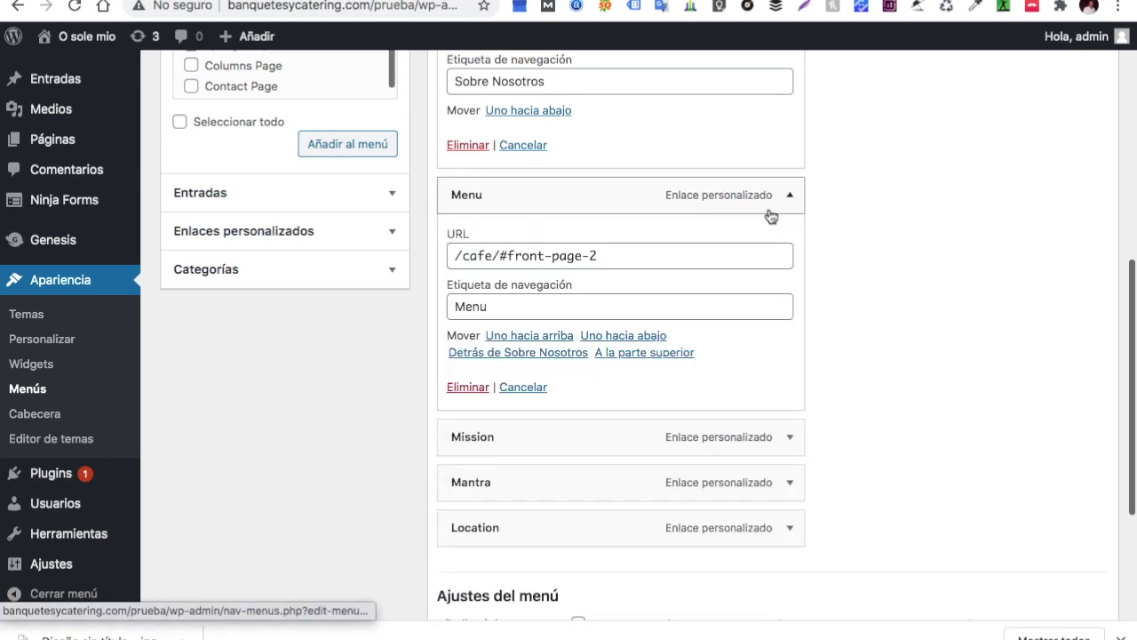
pyautogui.click(500, 256)
pyautogui.press('BackSpace')
pyautogui.press('BackSpace')
pyautogui.press('BackSpace')
pyautogui.press('BackSpace')
pyautogui.press('BackSpace')
pyautogui.press('BackSpace')
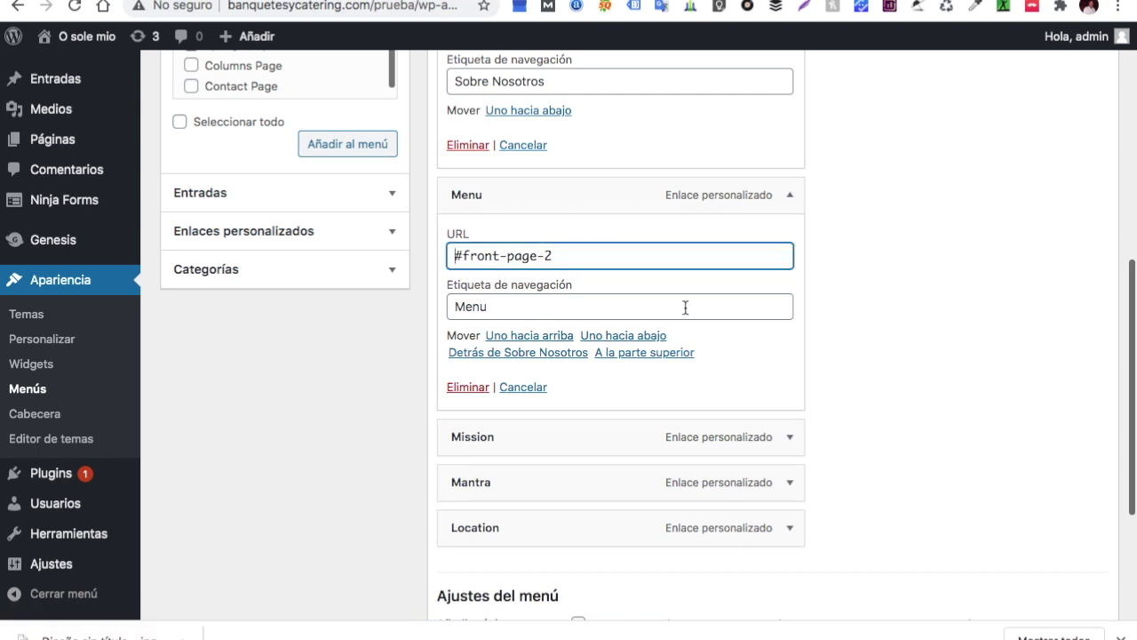
pyautogui.scroll(-2, 822, 426)
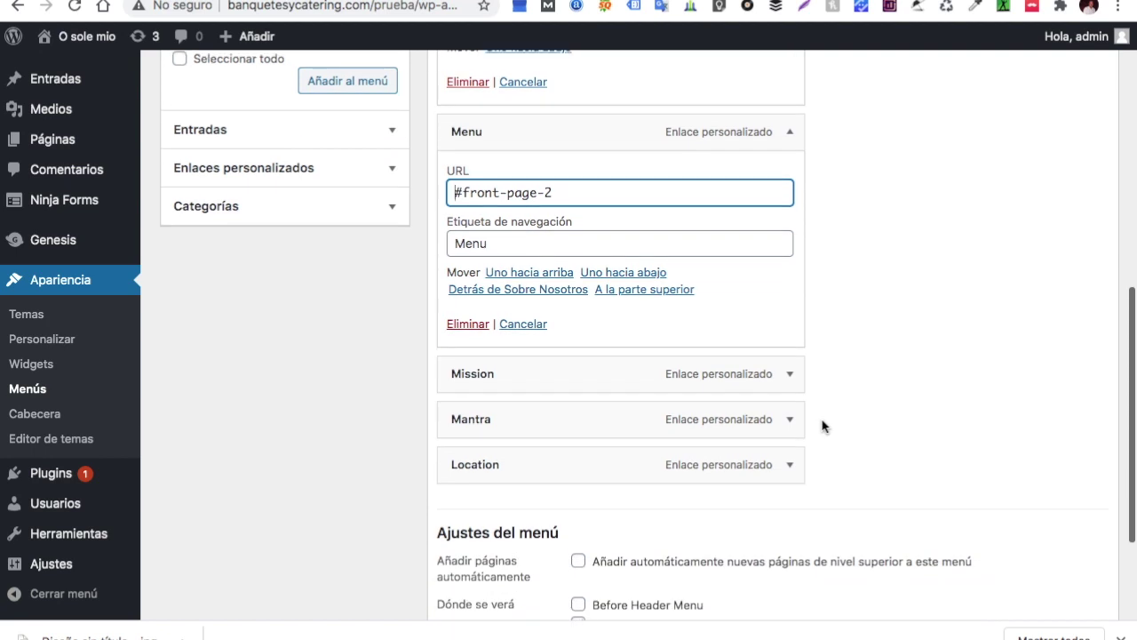
# Strip '/cafe/' from the Mission link and relabel it Misión
pyautogui.click(790, 375)
pyautogui.click(501, 435)
pyautogui.press('BackSpace')
pyautogui.press('BackSpace')
pyautogui.press('BackSpace')
pyautogui.press('BackSpace')
pyautogui.press('BackSpace')
pyautogui.press('BackSpace')
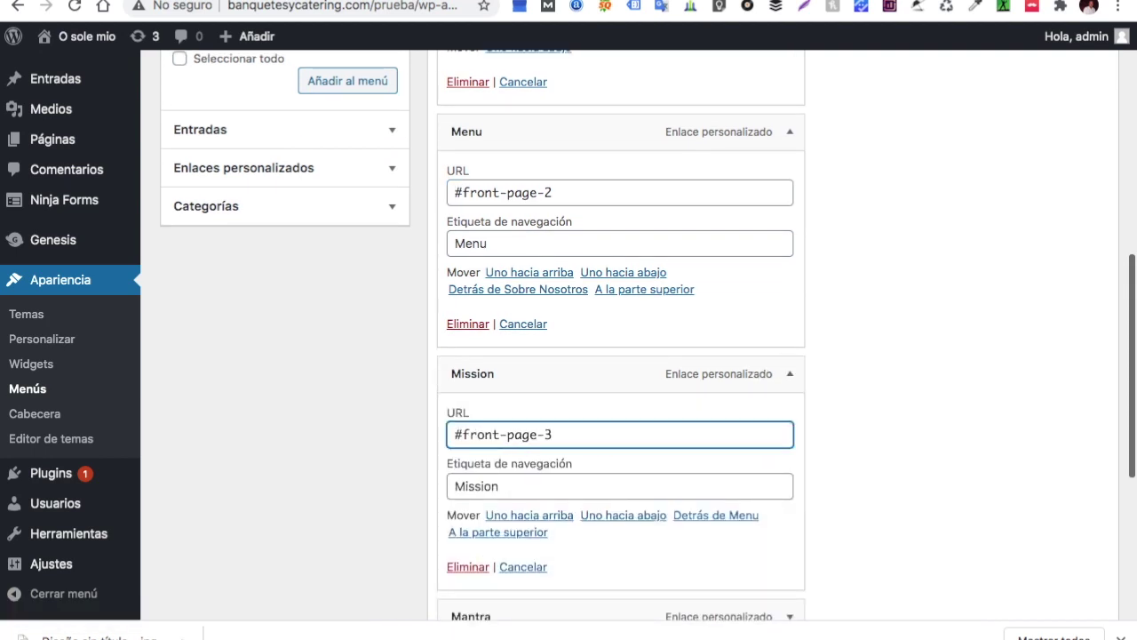
pyautogui.scroll(-4, 591, 398)
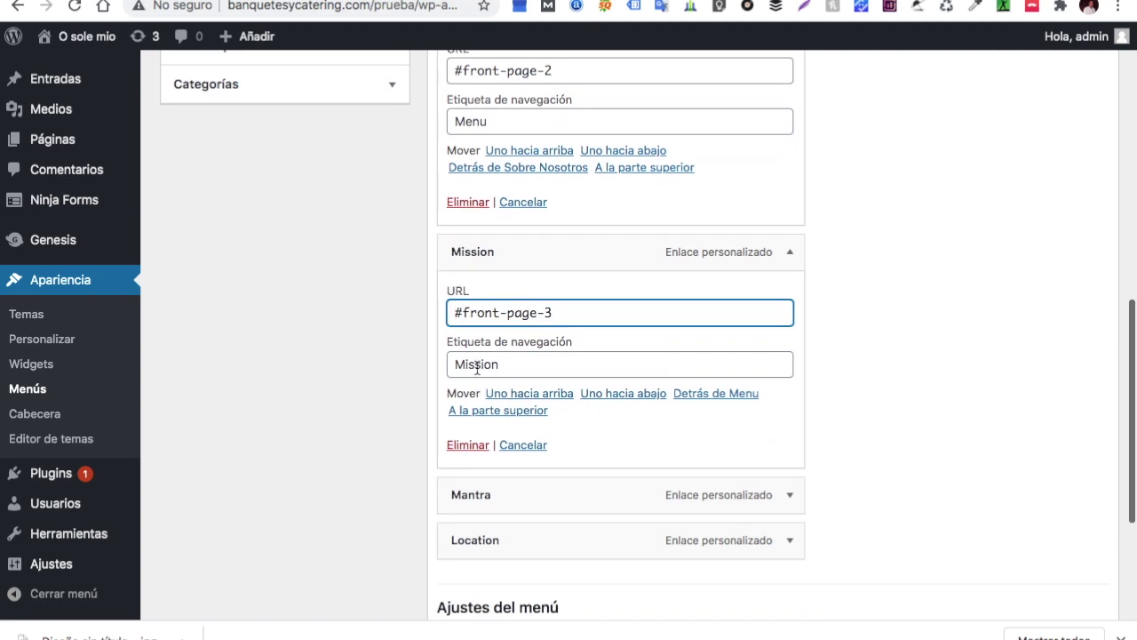
pyautogui.click(477, 366)
pyautogui.press('BackSpace')
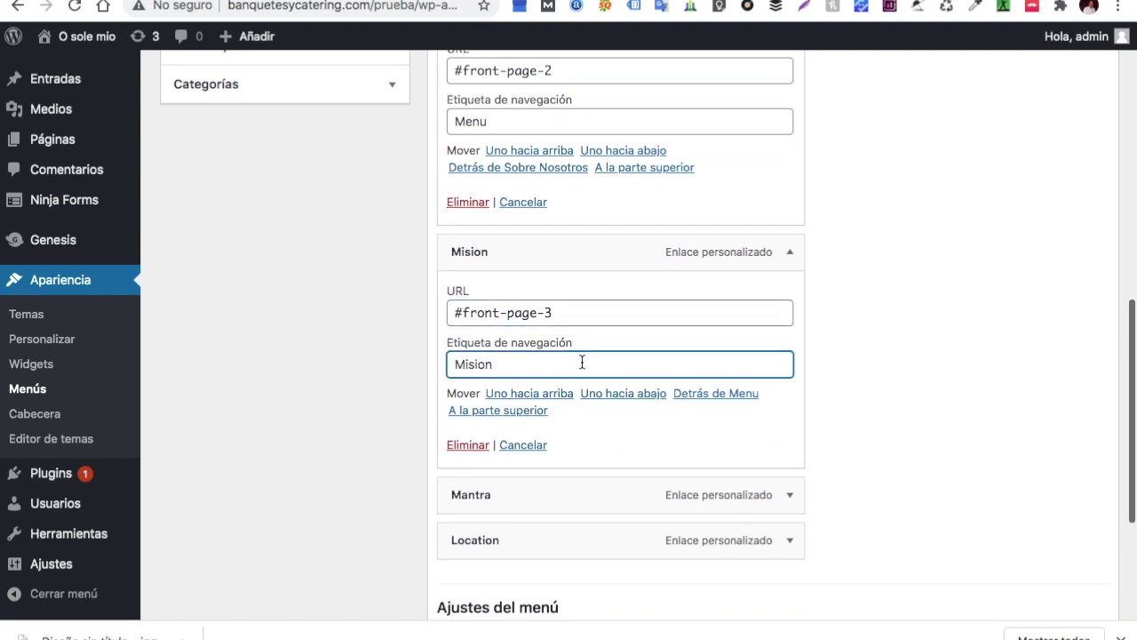
pyautogui.rightClick(473, 366)
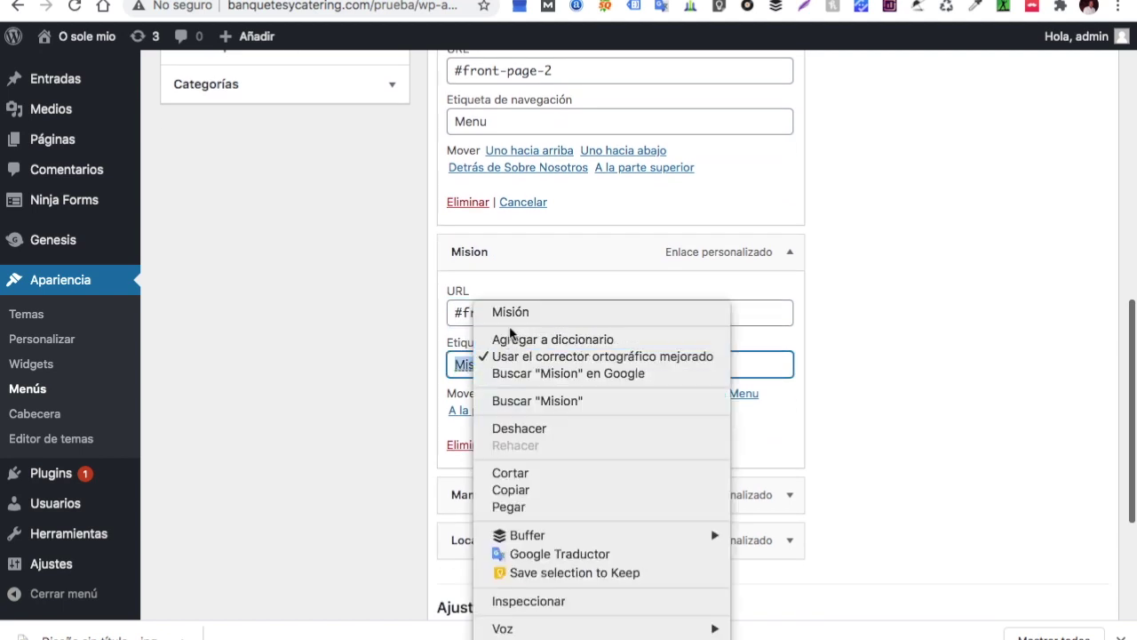
pyautogui.click(511, 311)
pyautogui.scroll(-5, 697, 375)
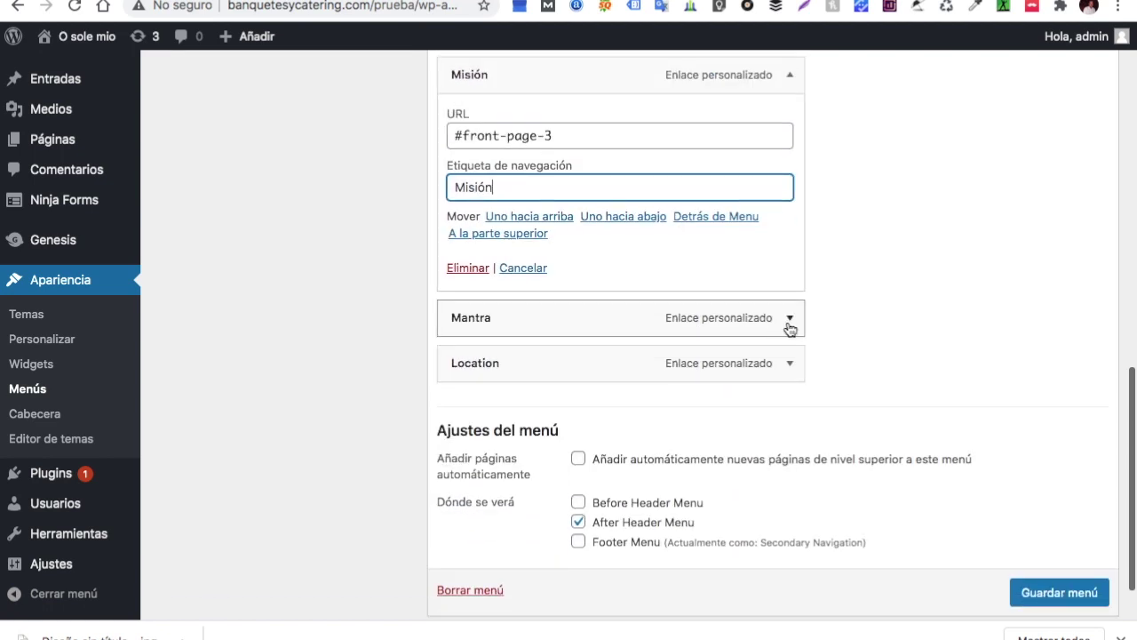
# Strip '/cafe/' from the Mantra link and relabel it Reserva
pyautogui.click(789, 325)
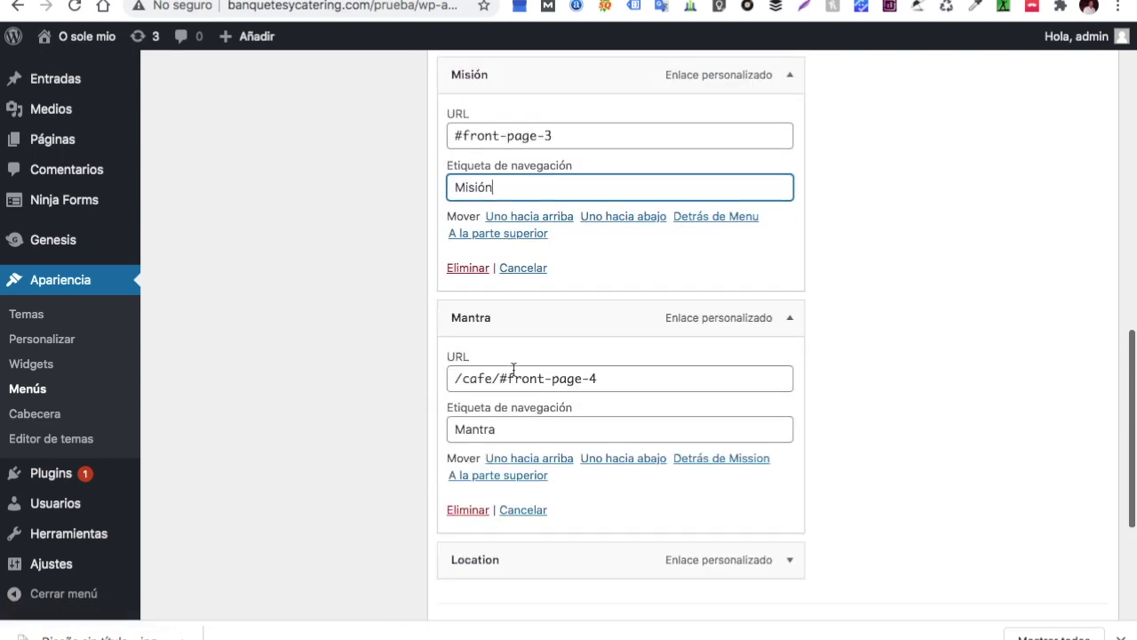
pyautogui.click(498, 379)
pyautogui.press('BackSpace')
pyautogui.press('BackSpace')
pyautogui.press('BackSpace')
pyautogui.press('BackSpace')
pyautogui.press('BackSpace')
pyautogui.press('BackSpace')
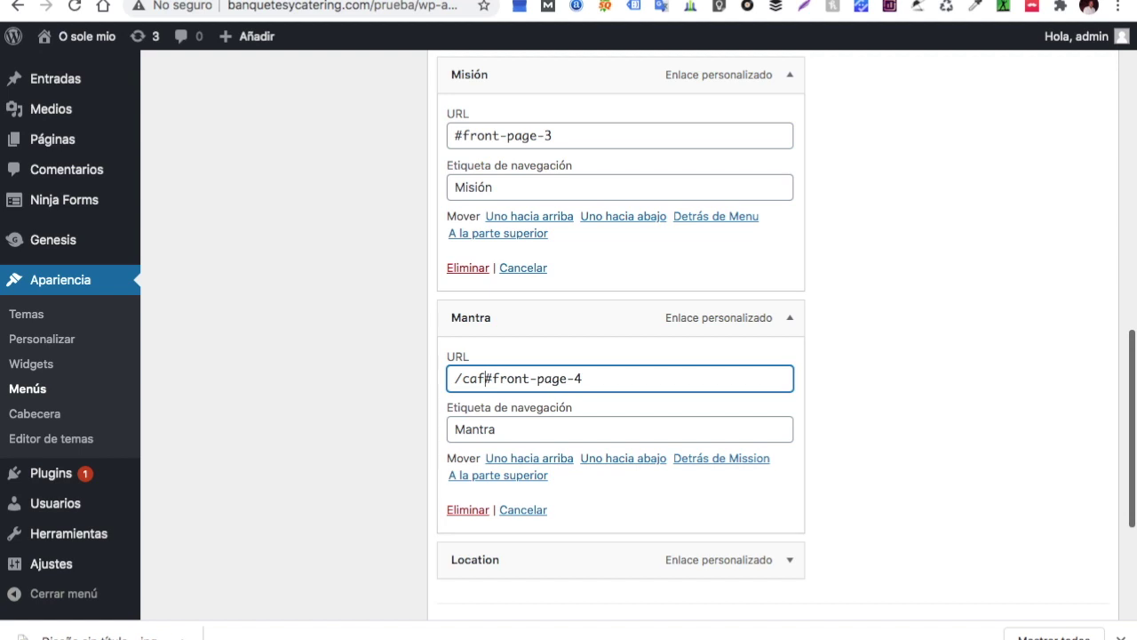
pyautogui.click(502, 433)
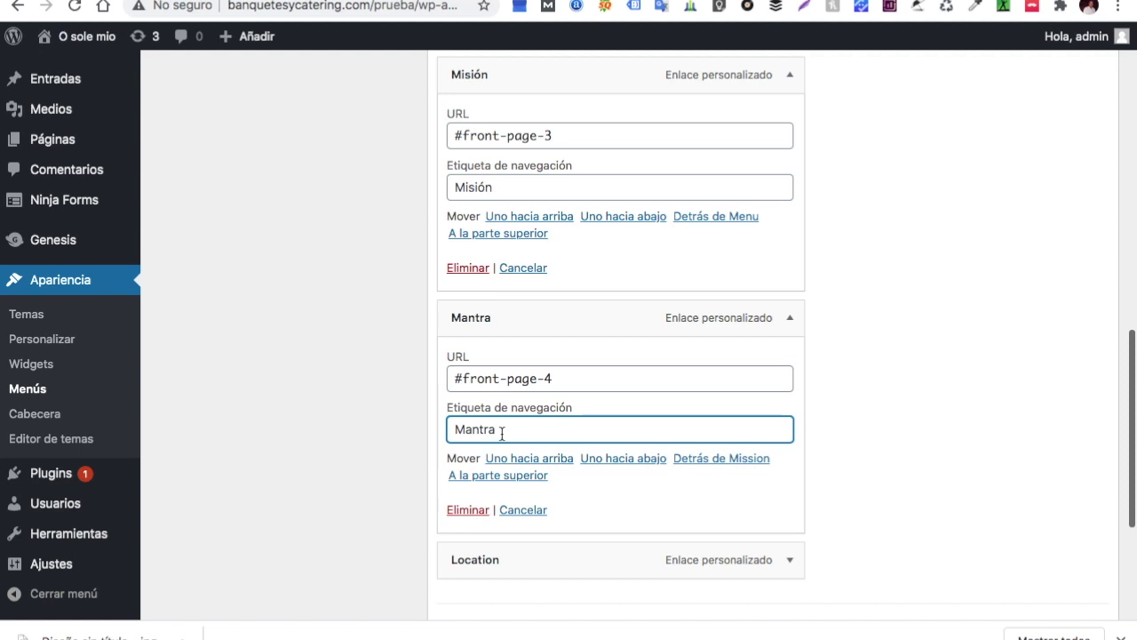
pyautogui.press('BackSpace')
pyautogui.press('BackSpace')
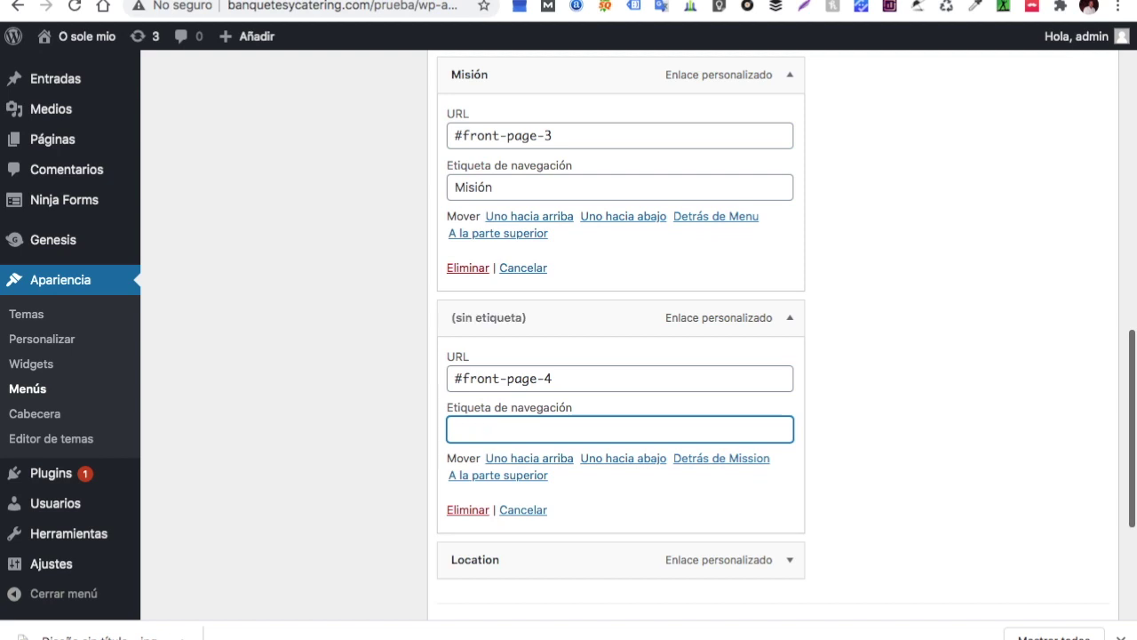
pyautogui.write('Reserva')
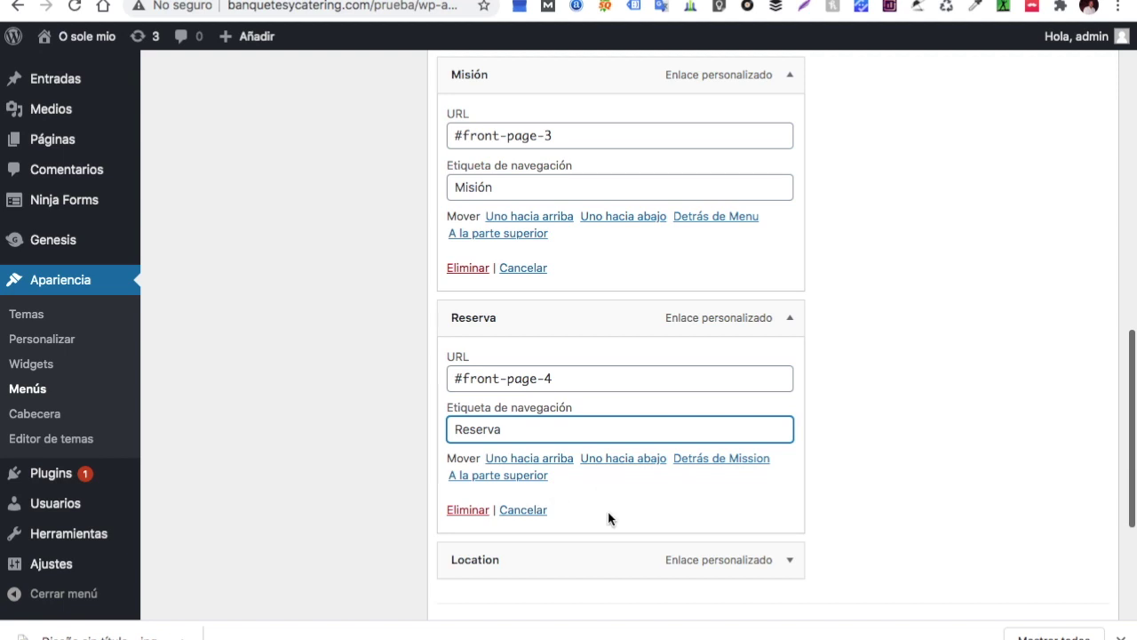
pyautogui.scroll(-1, 610, 515)
# Point the Location item to #genesis-footer-widgets, label it Localizacion, and save the menu
pyautogui.click(790, 498)
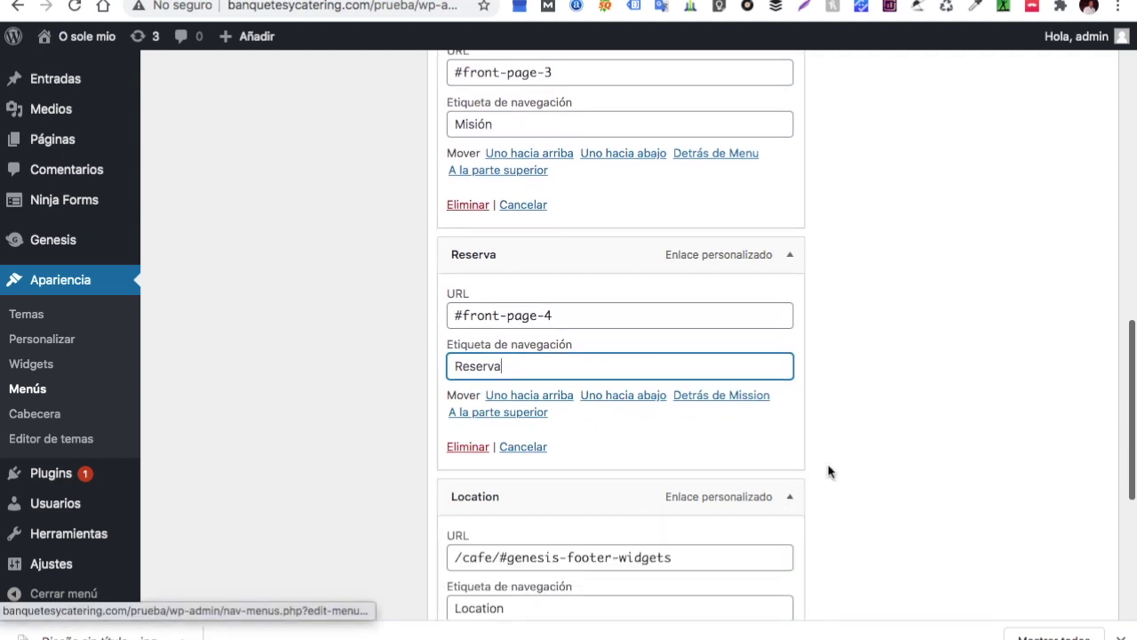
pyautogui.scroll(-3, 827, 471)
pyautogui.click(509, 399)
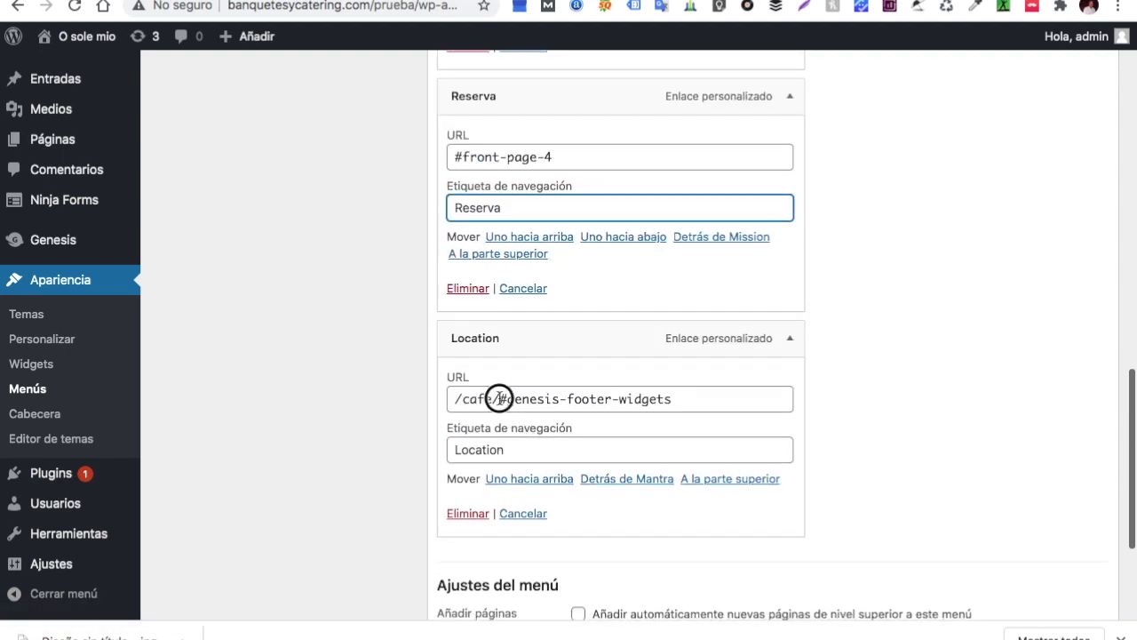
pyautogui.press('BackSpace')
pyautogui.press('BackSpace')
pyautogui.press('BackSpace')
pyautogui.press('BackSpace')
pyautogui.press('BackSpace')
pyautogui.press('BackSpace')
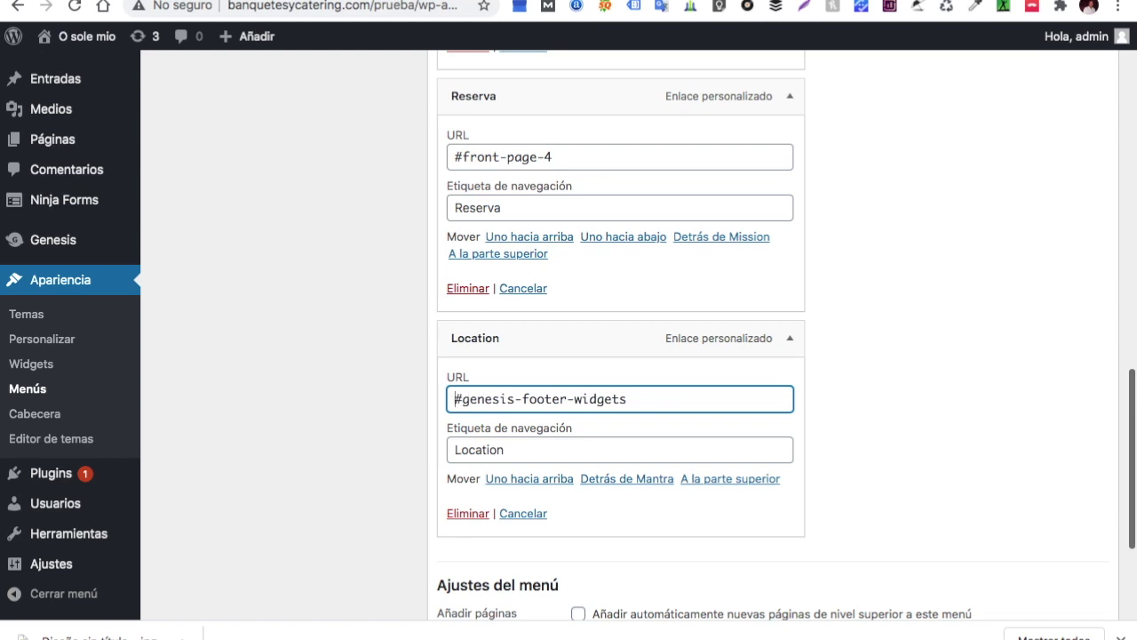
pyautogui.click(511, 452)
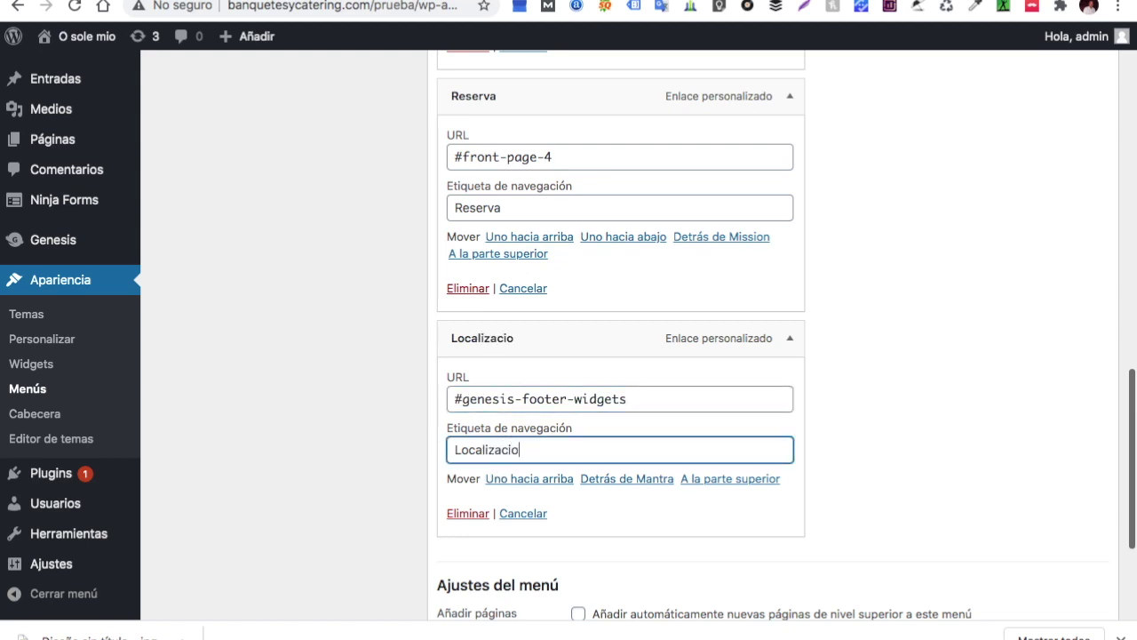
pyautogui.click(891, 434)
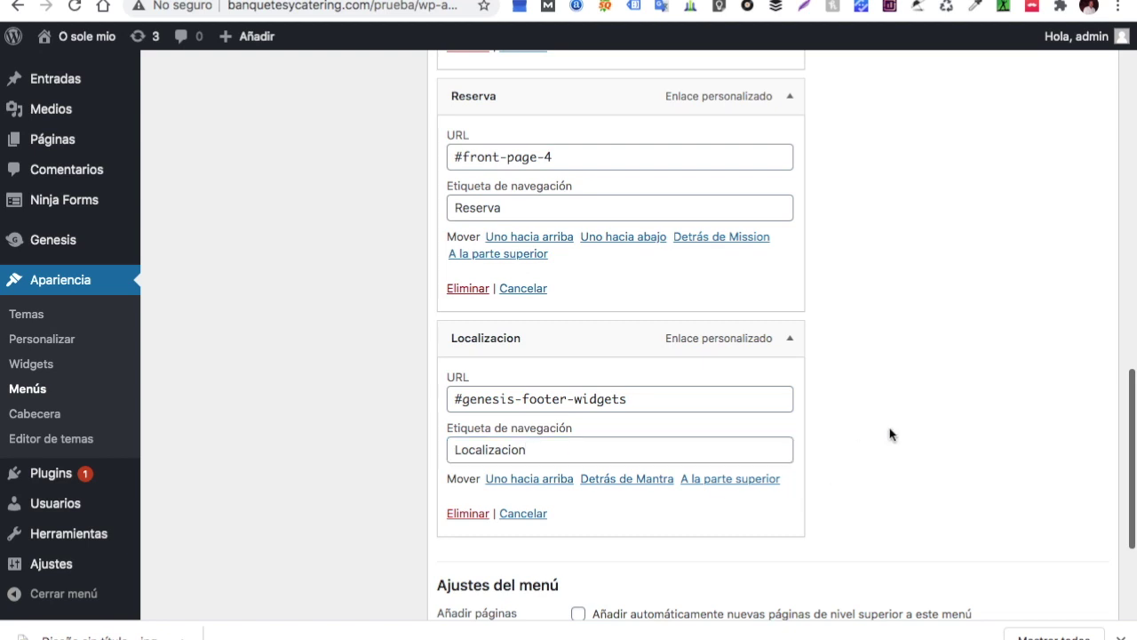
pyautogui.scroll(-4, 817, 437)
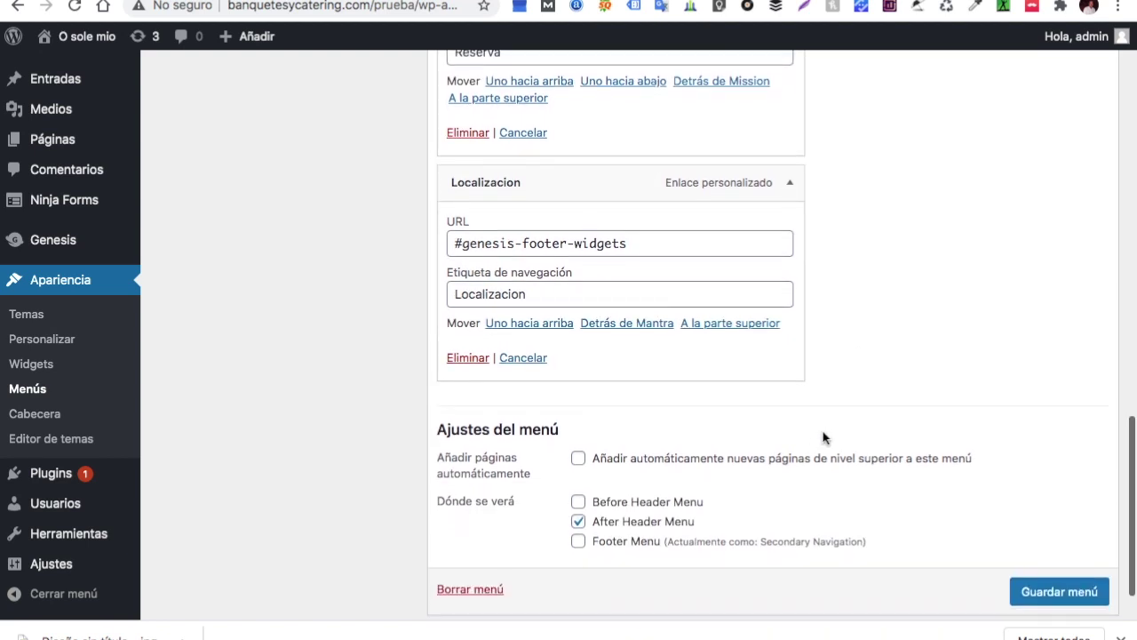
pyautogui.click(1059, 592)
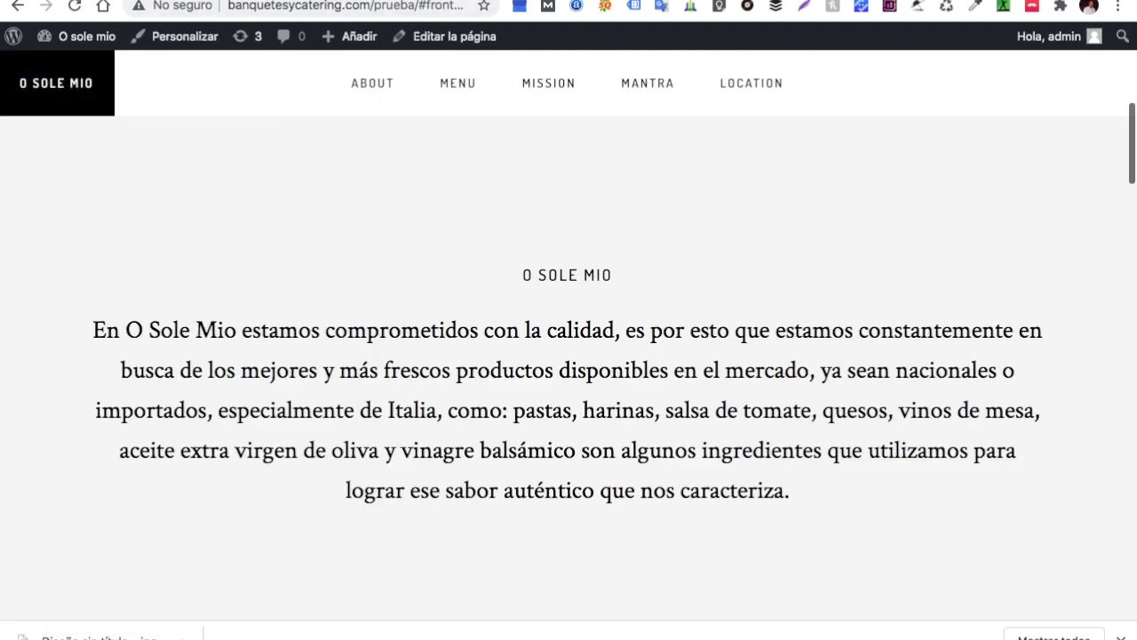
# Reload the front page and test the MENU, MISIÓN, RESERVA and LOCALIZACION anchor links
pyautogui.scroll(10, 320, 246)
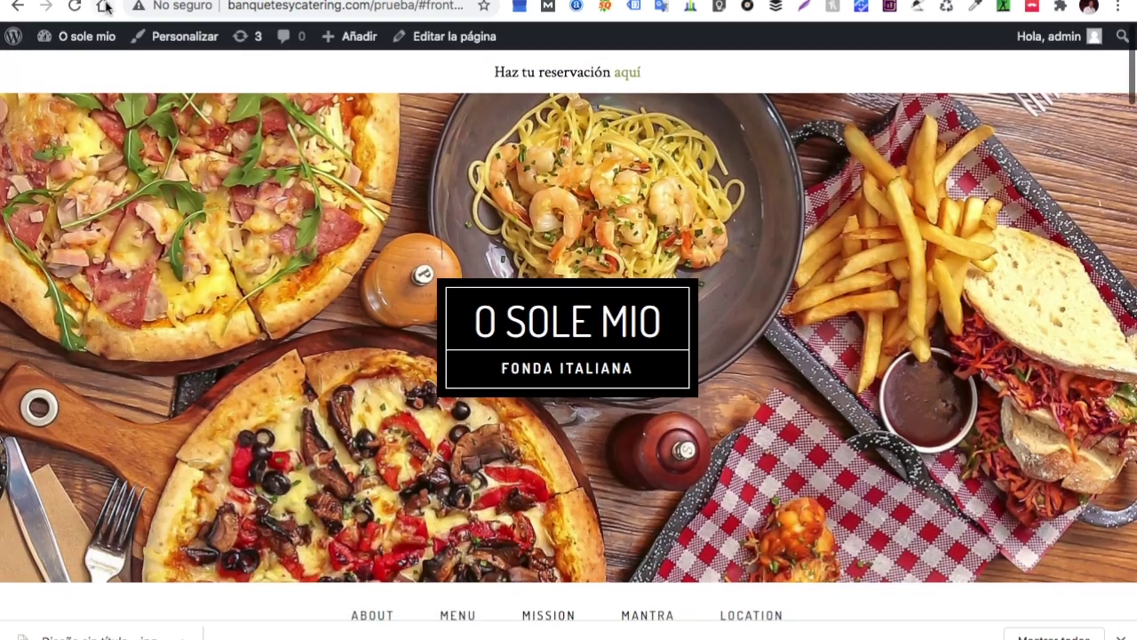
pyautogui.click(75, 7)
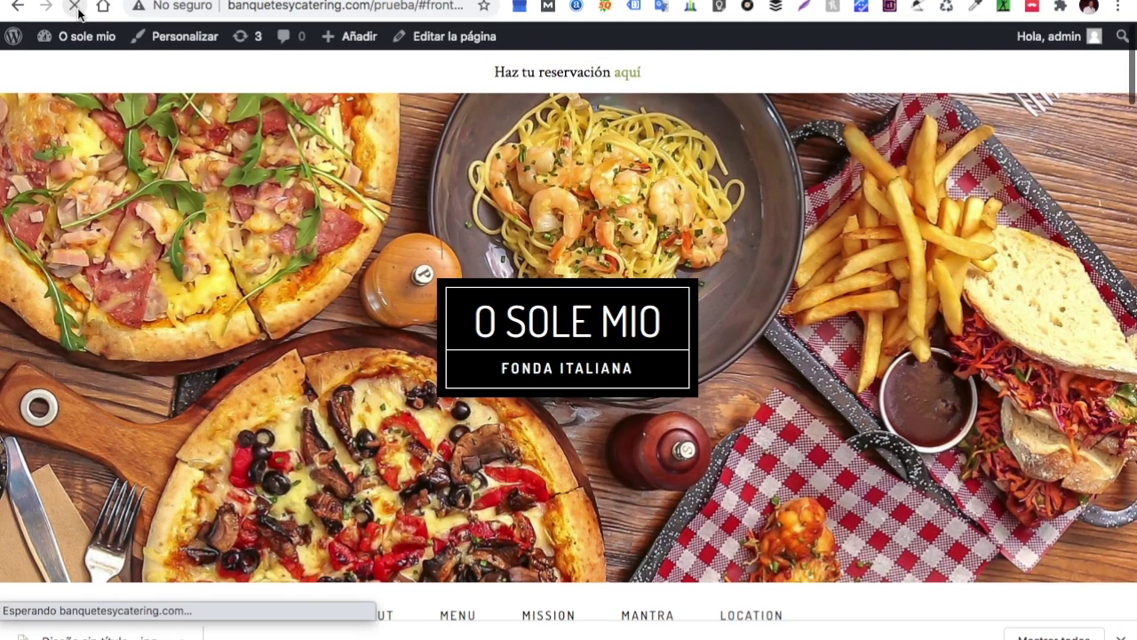
pyautogui.scroll(-6, 503, 264)
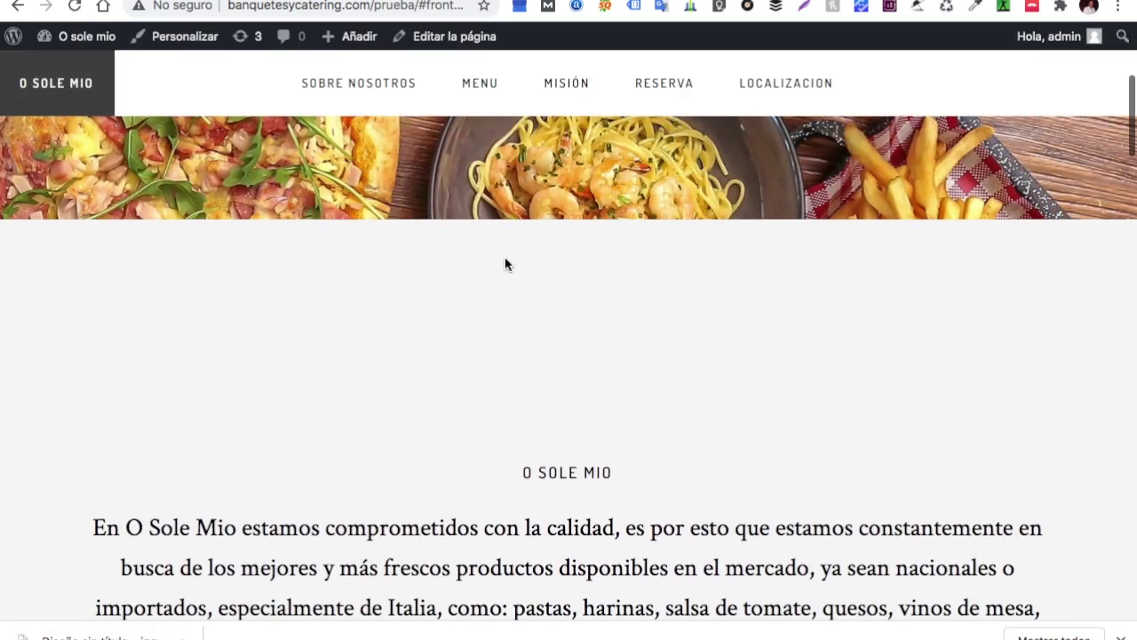
pyautogui.click(486, 100)
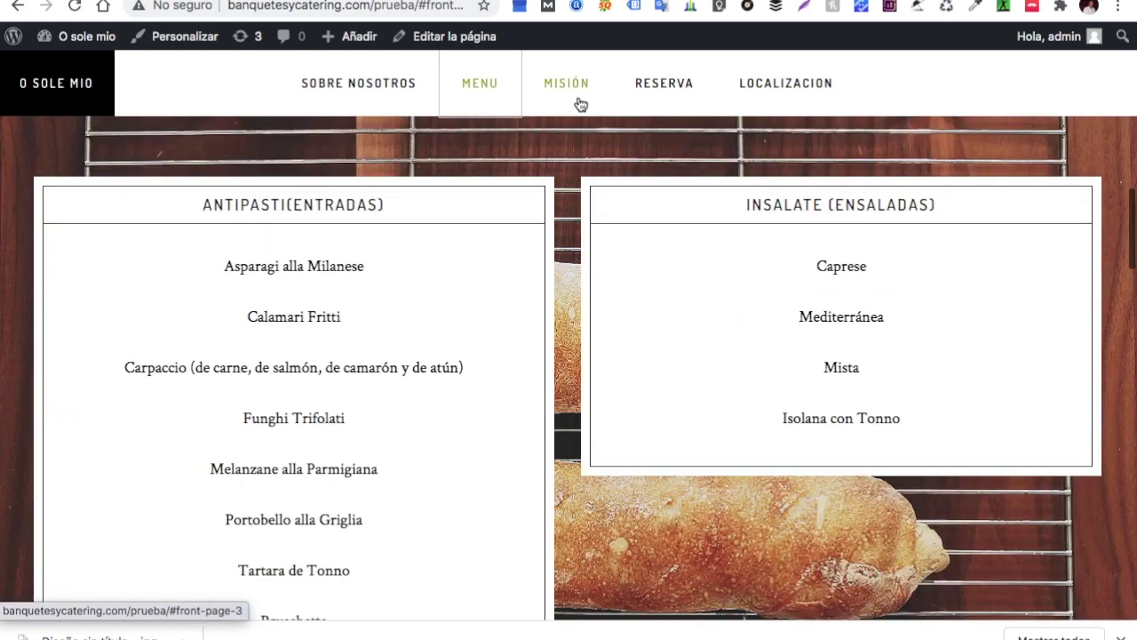
pyautogui.click(578, 85)
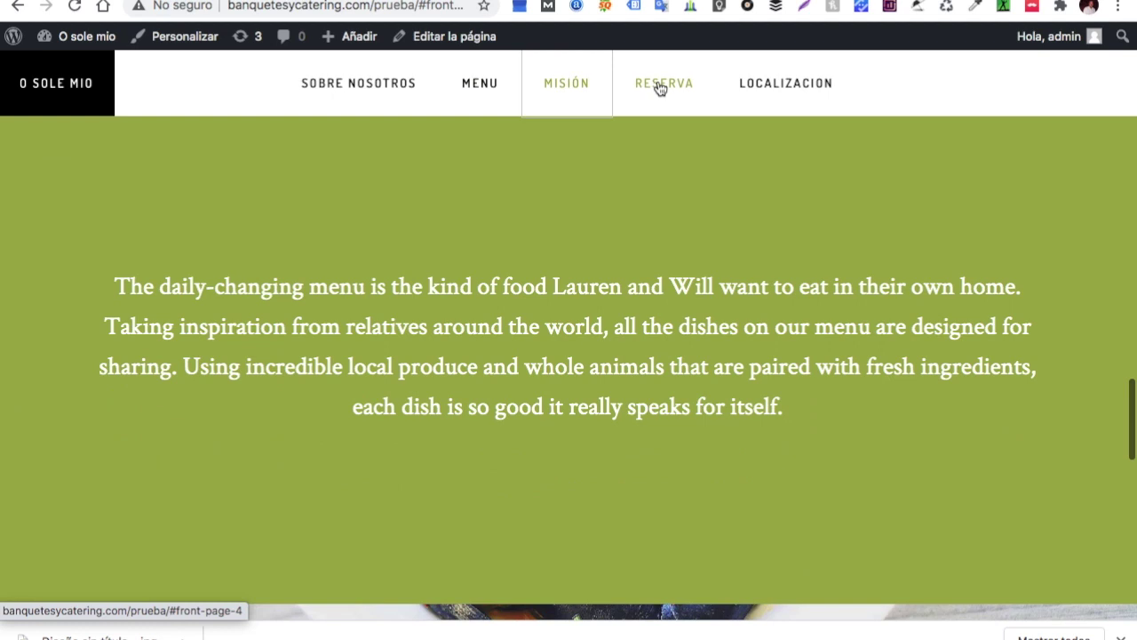
pyautogui.click(657, 83)
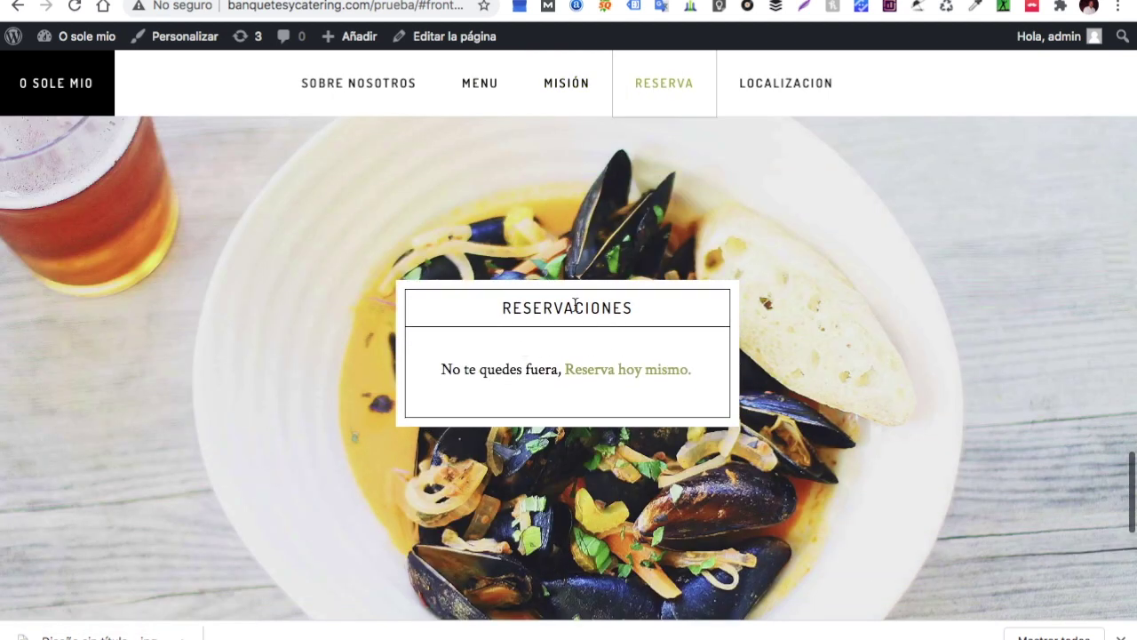
pyautogui.click(807, 85)
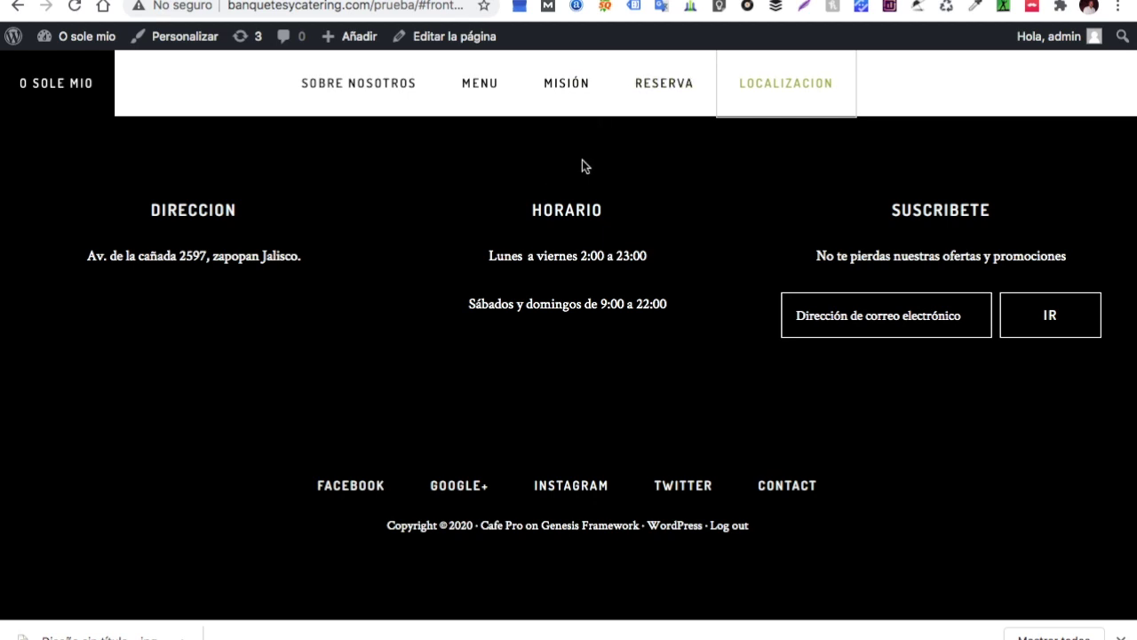
pyautogui.scroll(3, 587, 323)
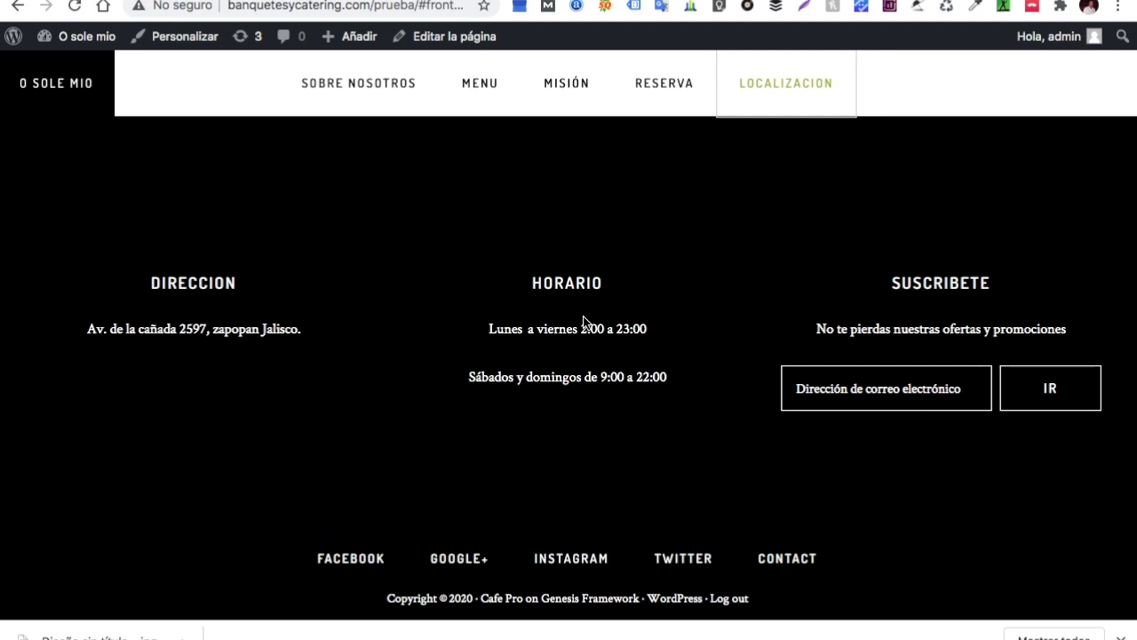
pyautogui.scroll(5, 586, 322)
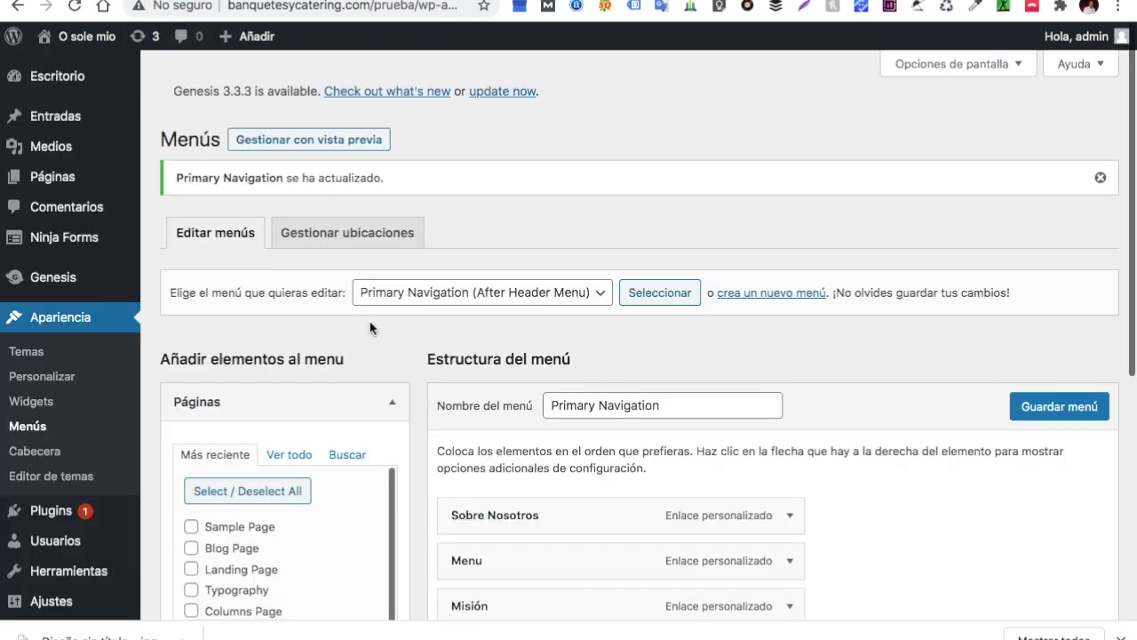
# From Todas las páginas, view the Blog Page on the live site
pyautogui.scroll(-2, 369, 415)
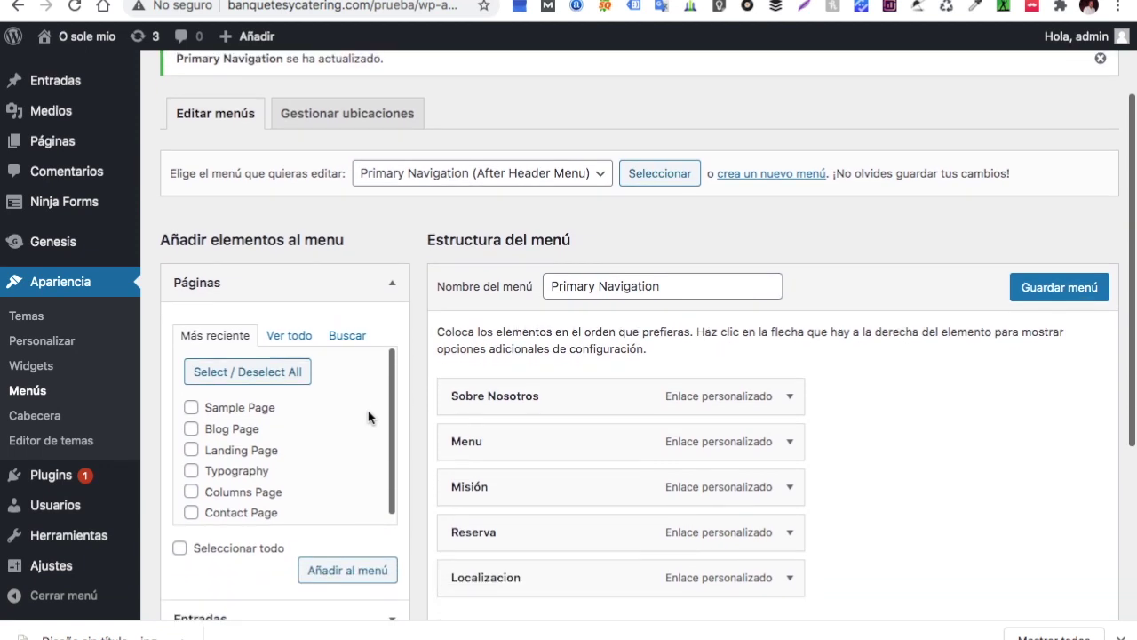
pyautogui.scroll(-2, 368, 416)
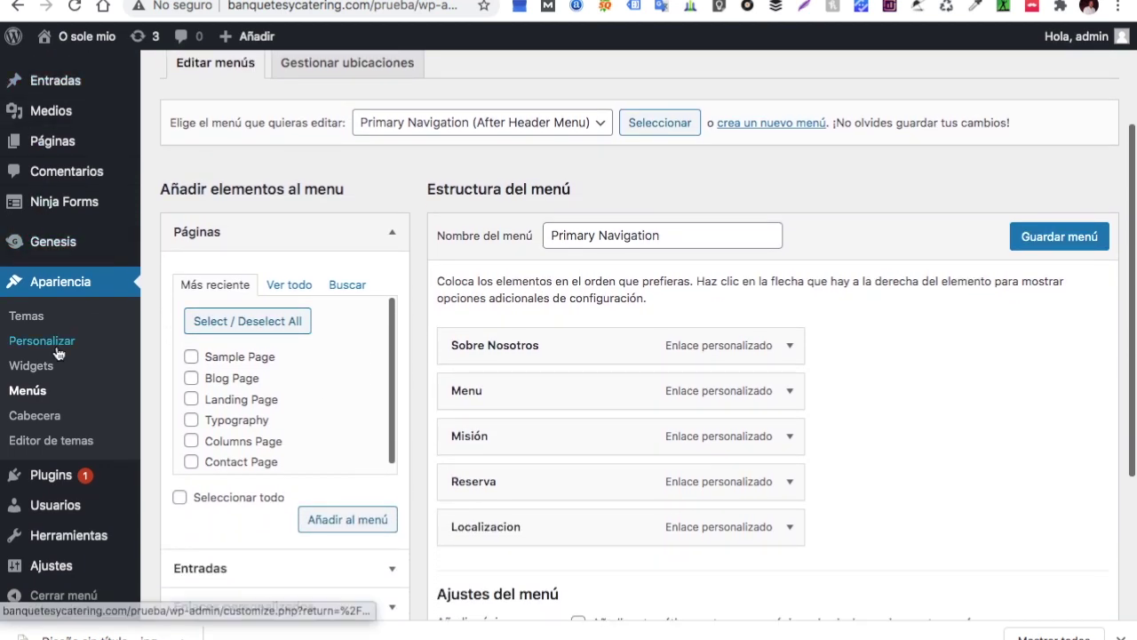
pyautogui.scroll(2, 244, 369)
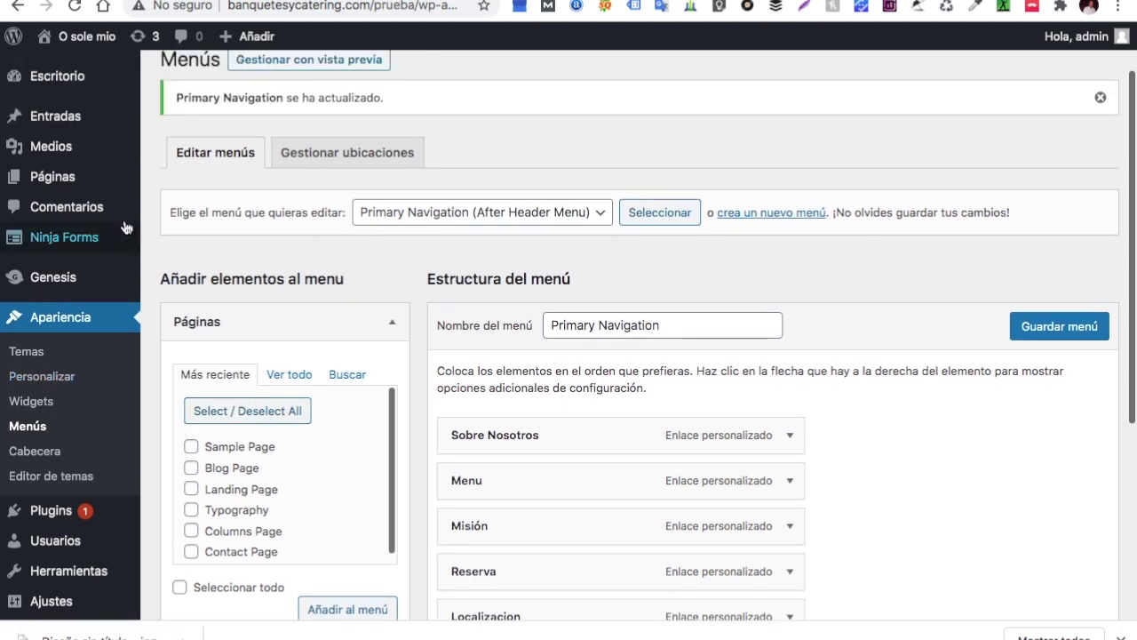
pyautogui.click(165, 185)
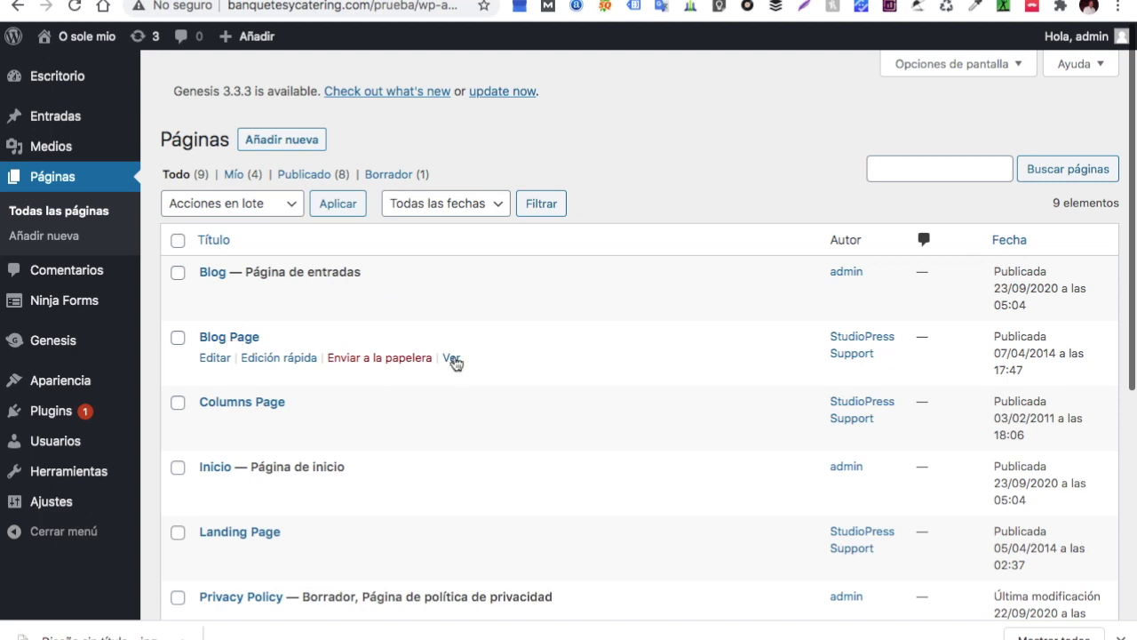
pyautogui.click(452, 358)
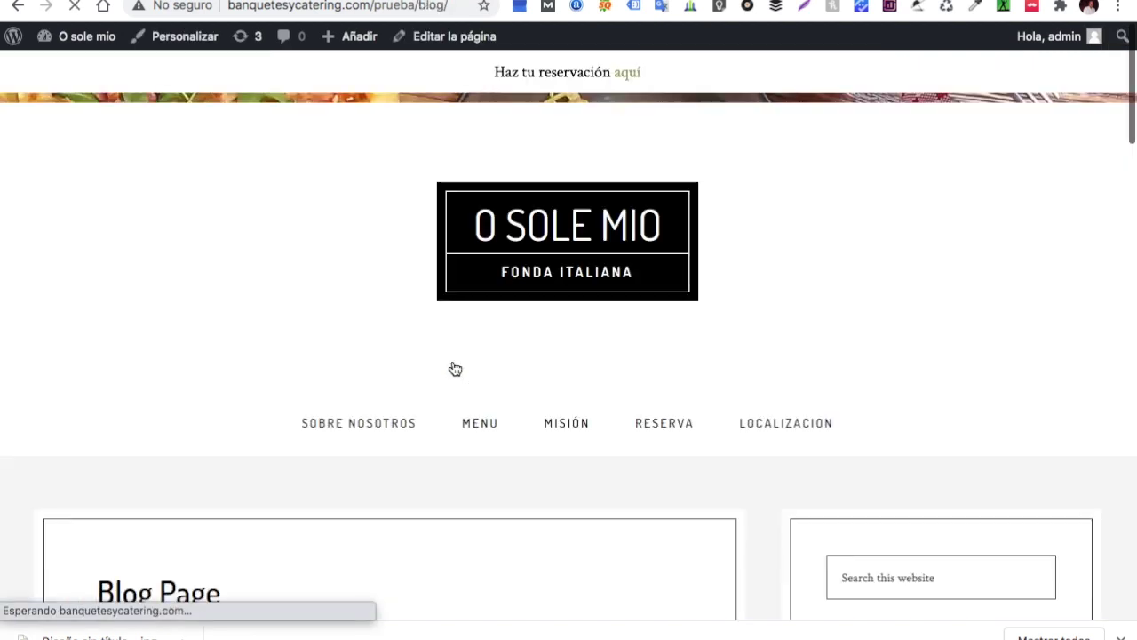
pyautogui.scroll(-5, 512, 329)
pyautogui.scroll(-2, 513, 329)
# Back in the pages list, move the Columns Page and Sample Page to the trash
pyautogui.scroll(-1, 514, 329)
pyautogui.scroll(8, 513, 325)
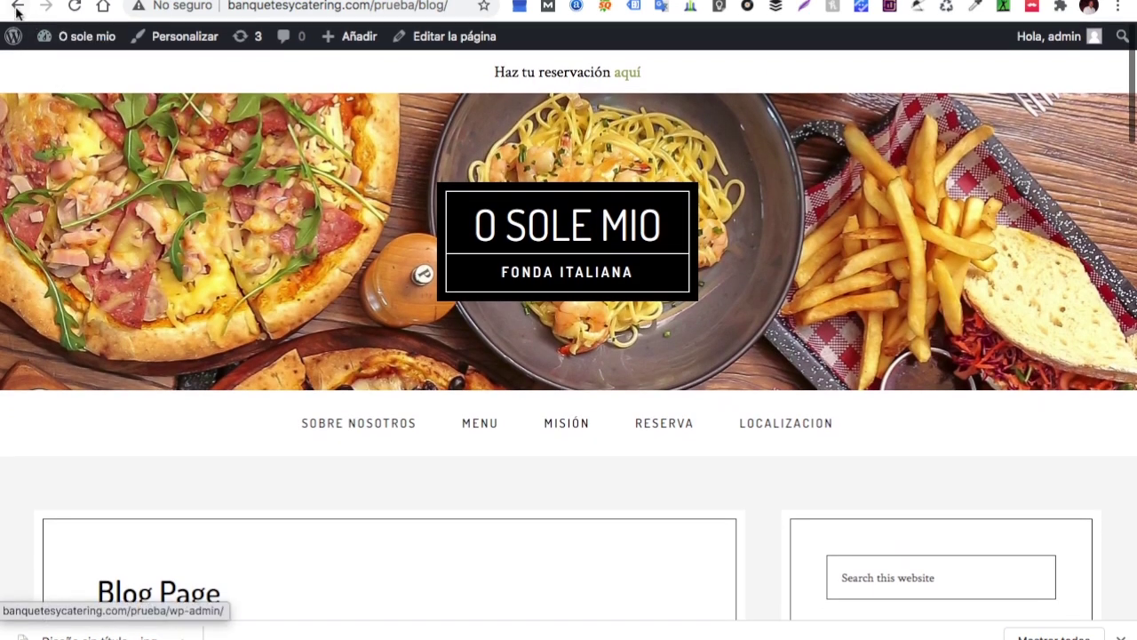
pyautogui.click(18, 7)
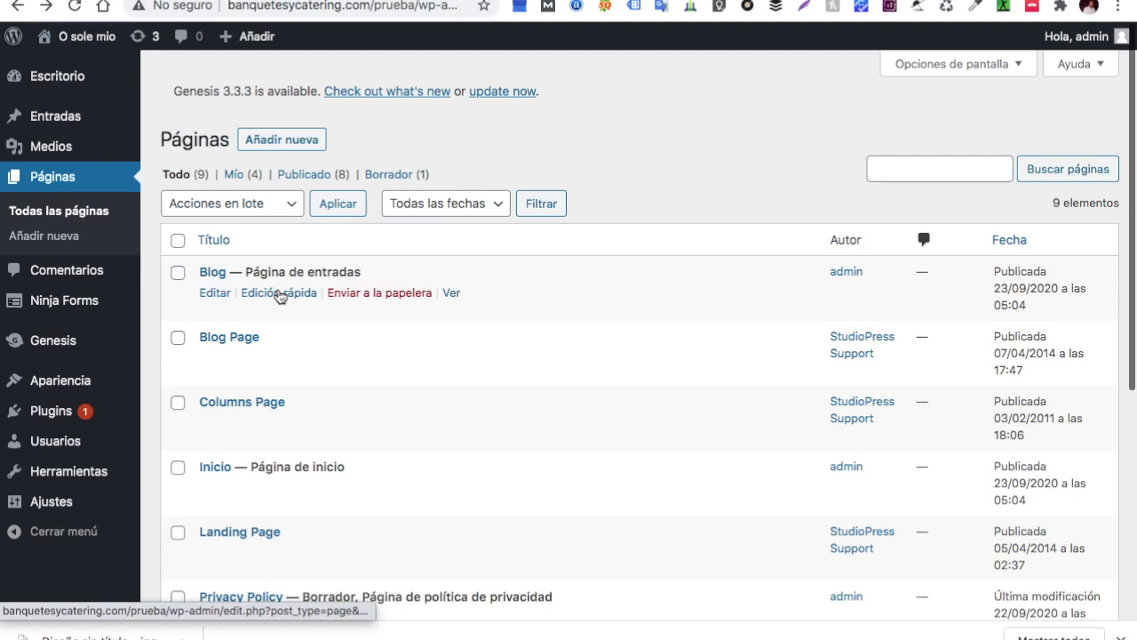
pyautogui.scroll(-1, 308, 373)
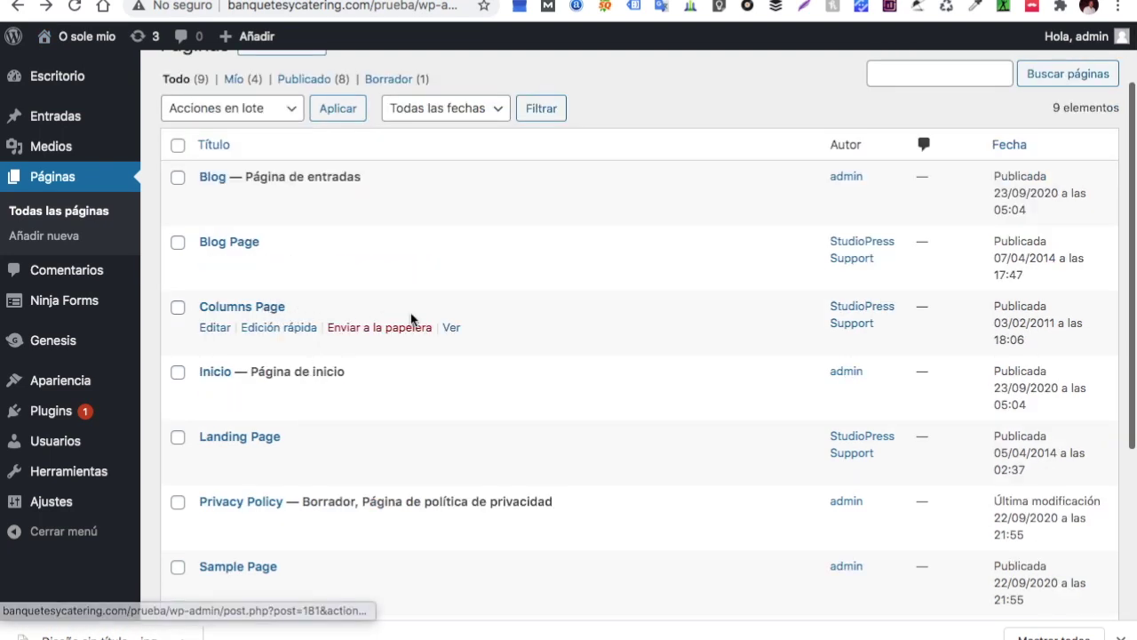
pyautogui.click(384, 331)
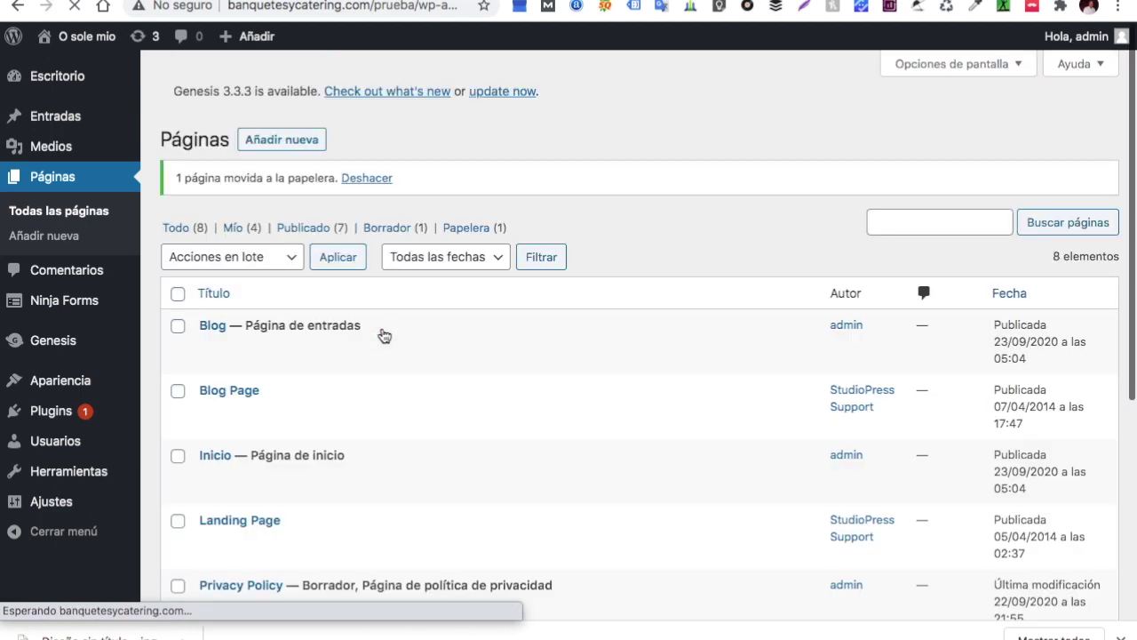
pyautogui.scroll(-3, 381, 332)
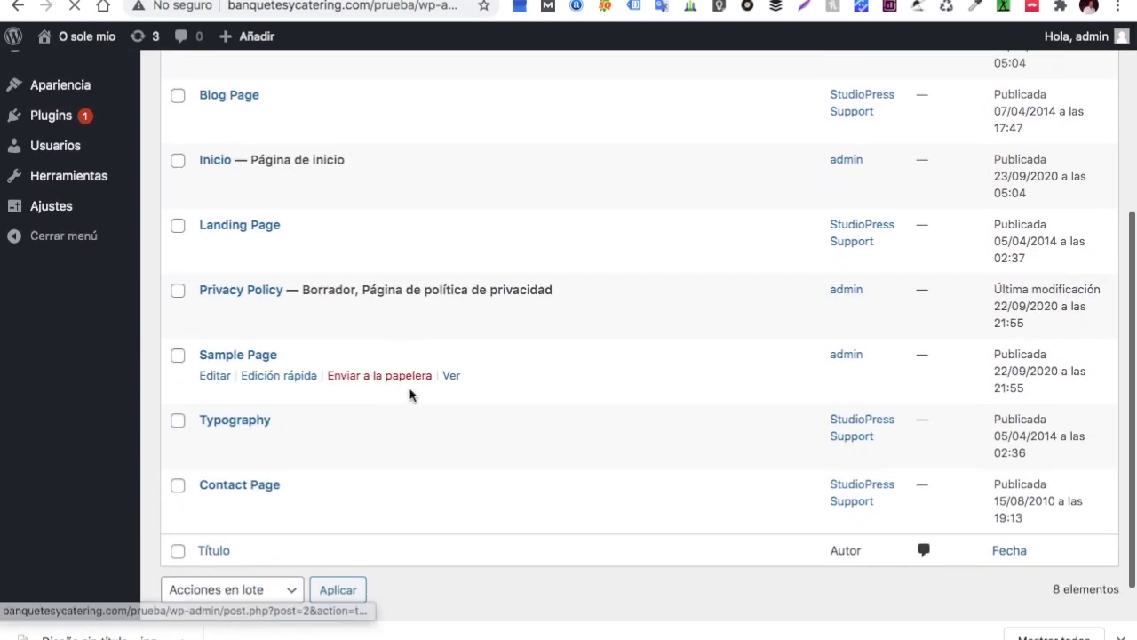
pyautogui.click(411, 382)
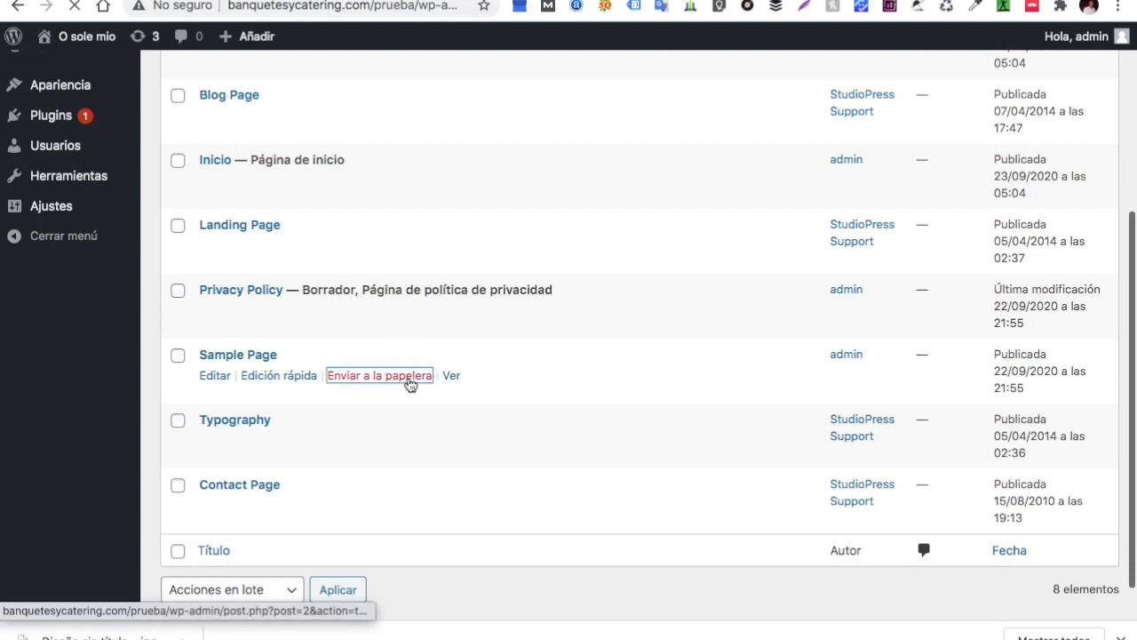
pyautogui.scroll(-2, 407, 448)
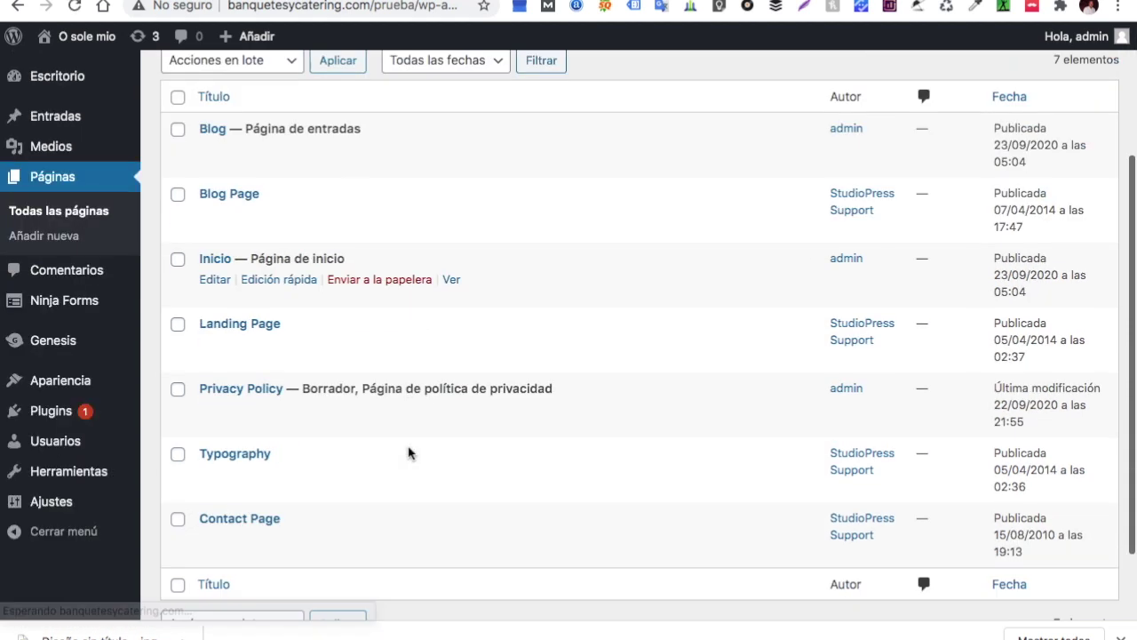
pyautogui.scroll(-1, 409, 453)
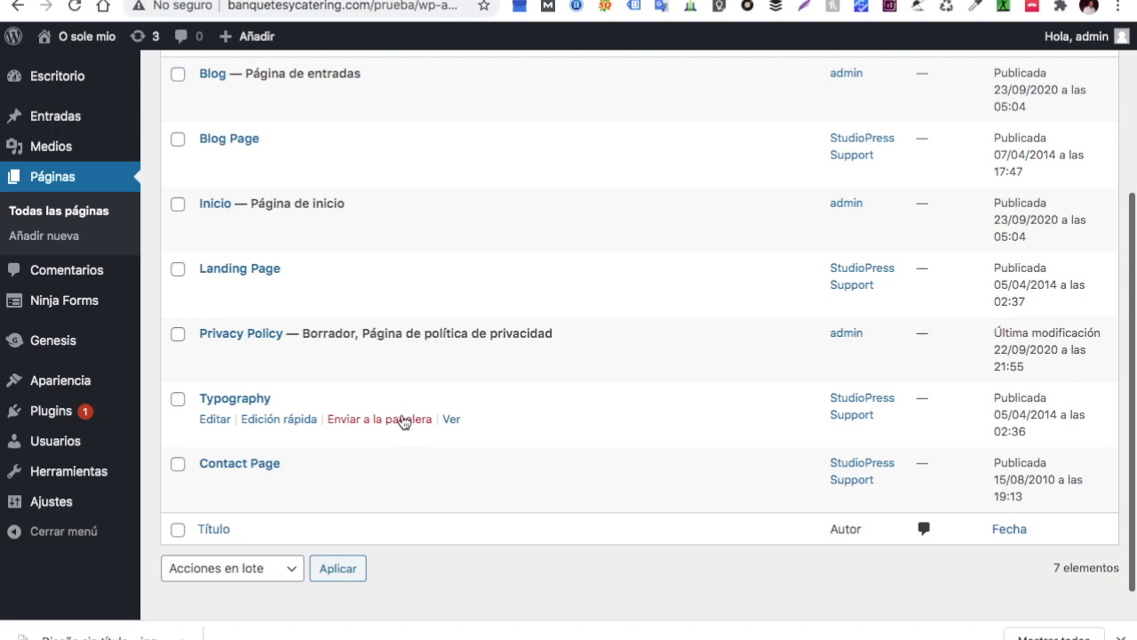
# Check the Typography page on the live site, then move it to the trash
pyautogui.click(452, 421)
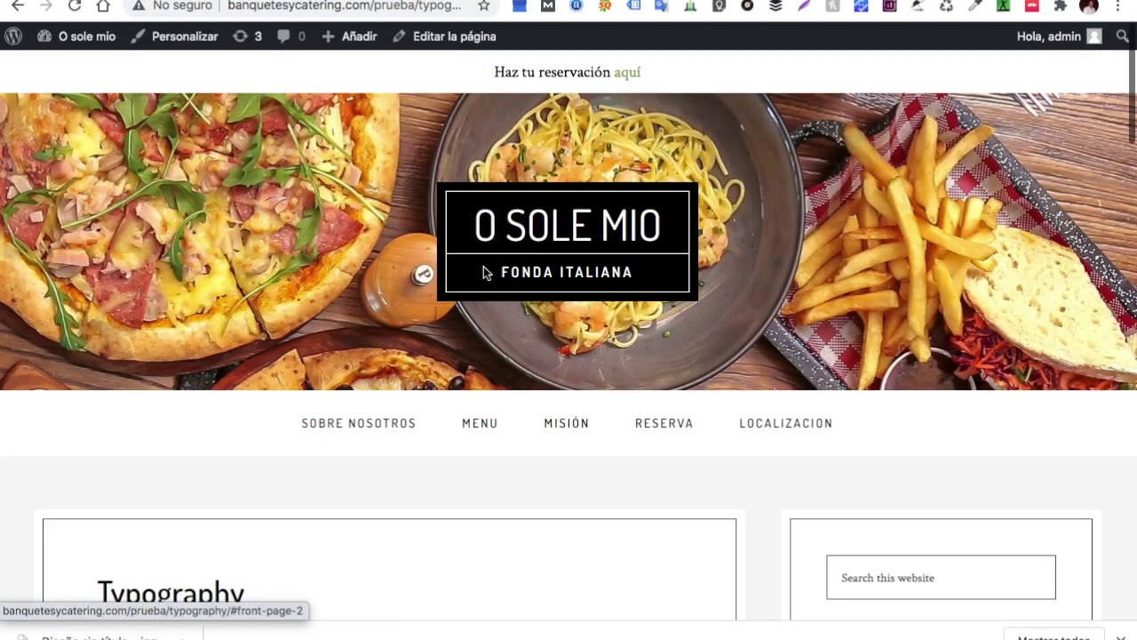
pyautogui.scroll(-3, 483, 273)
pyautogui.scroll(-4, 484, 273)
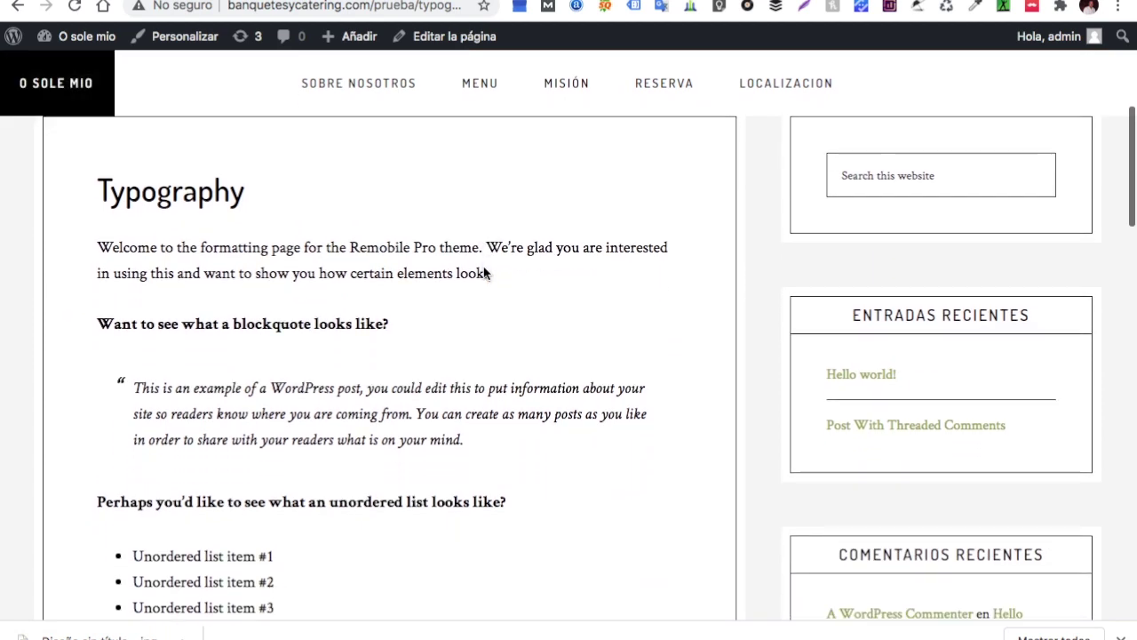
pyautogui.scroll(-2, 483, 266)
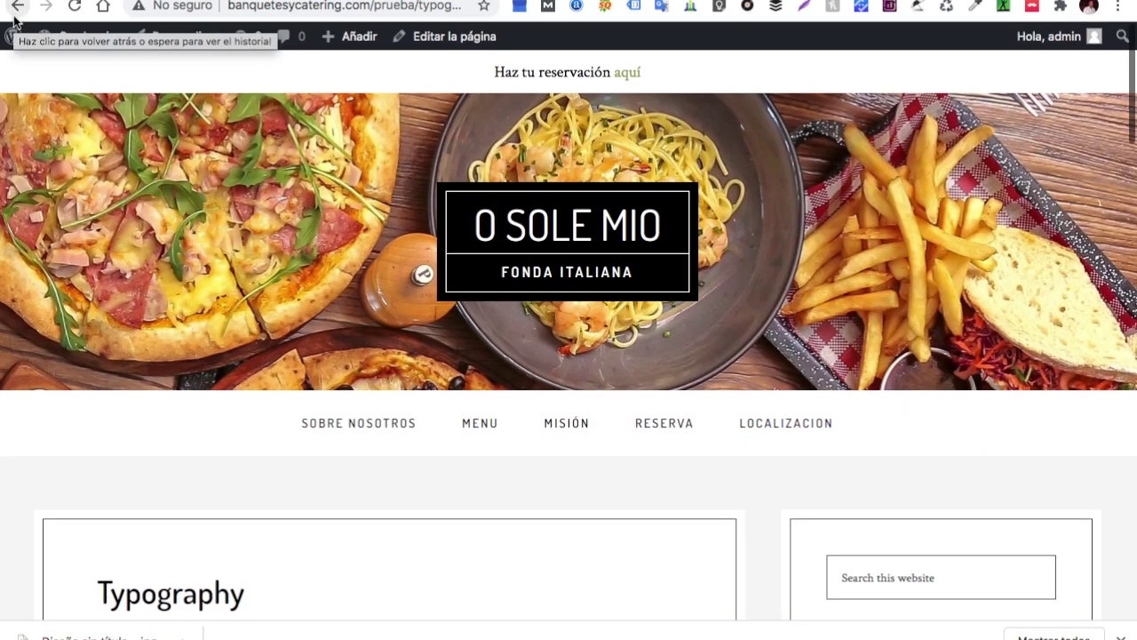
pyautogui.click(18, 12)
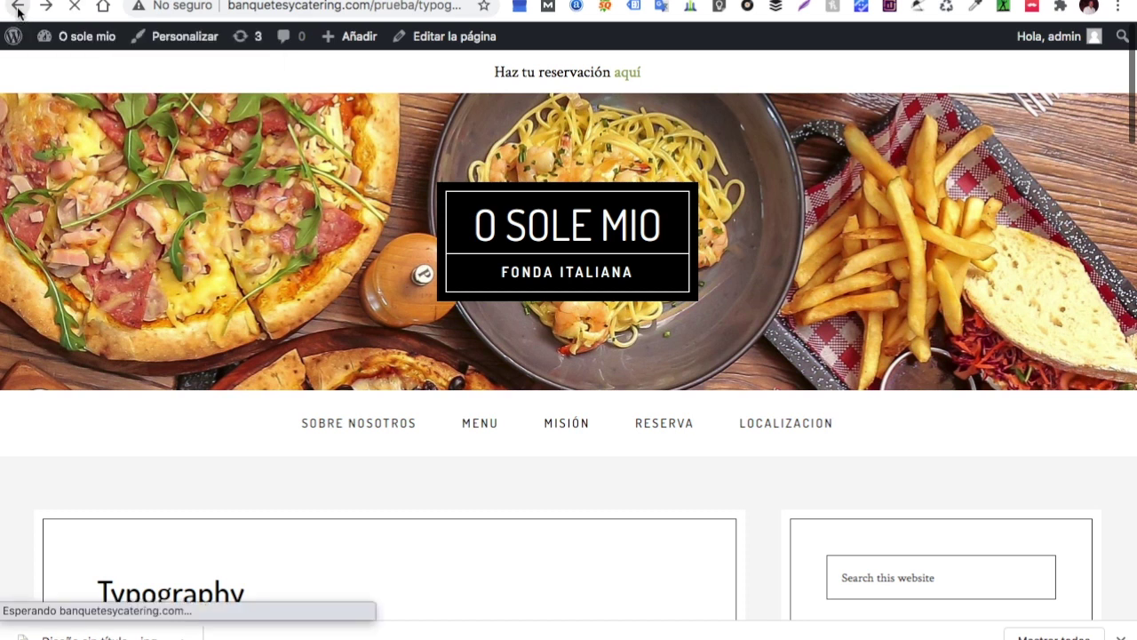
pyautogui.scroll(-3, 364, 302)
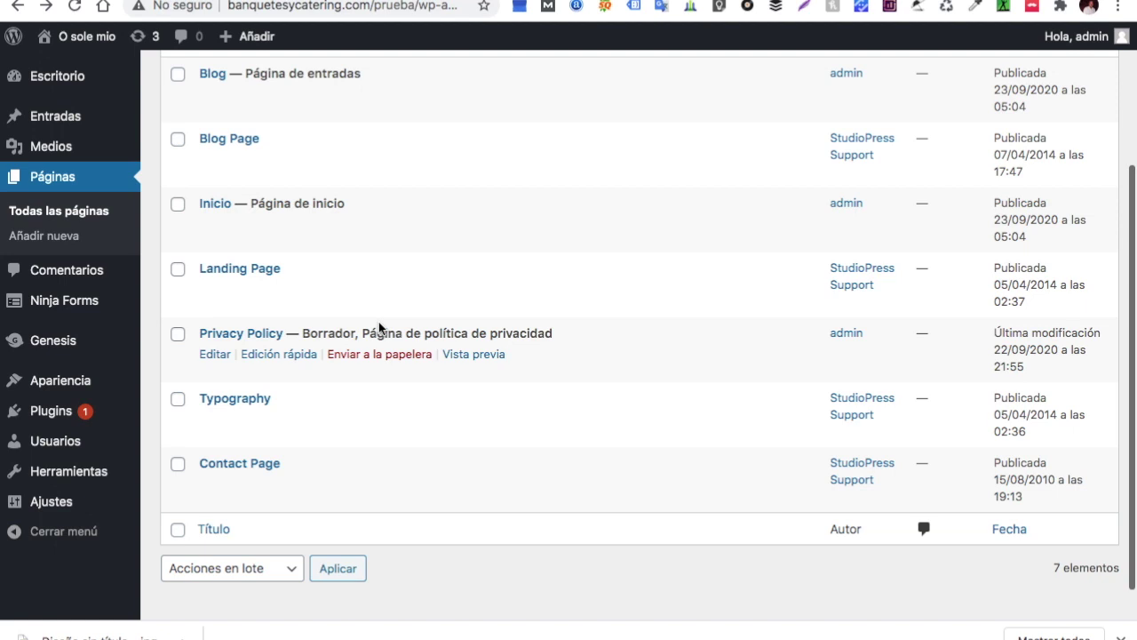
pyautogui.click(360, 426)
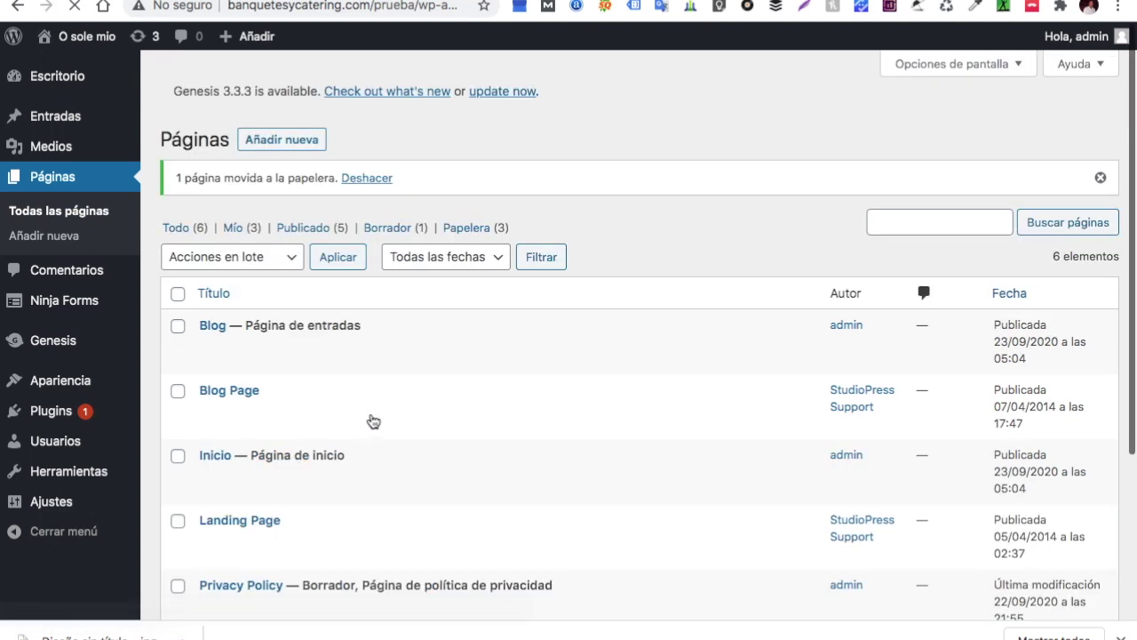
pyautogui.scroll(-1, 425, 432)
pyautogui.scroll(-3, 425, 432)
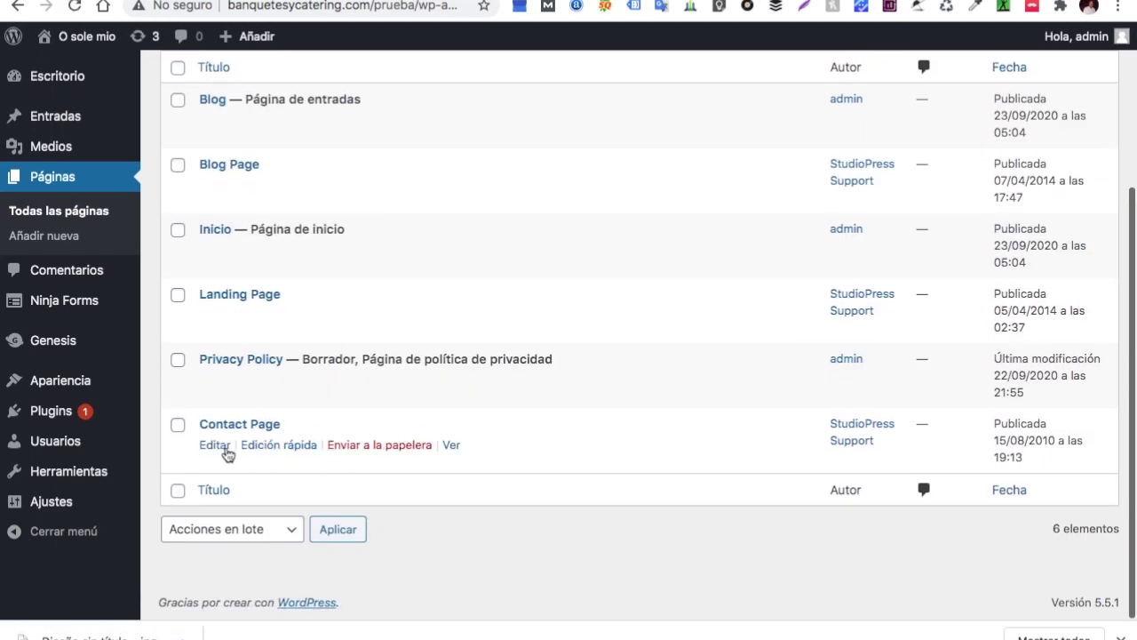
# Open the Contact Page in the editor and preview it in a new tab
pyautogui.click(218, 455)
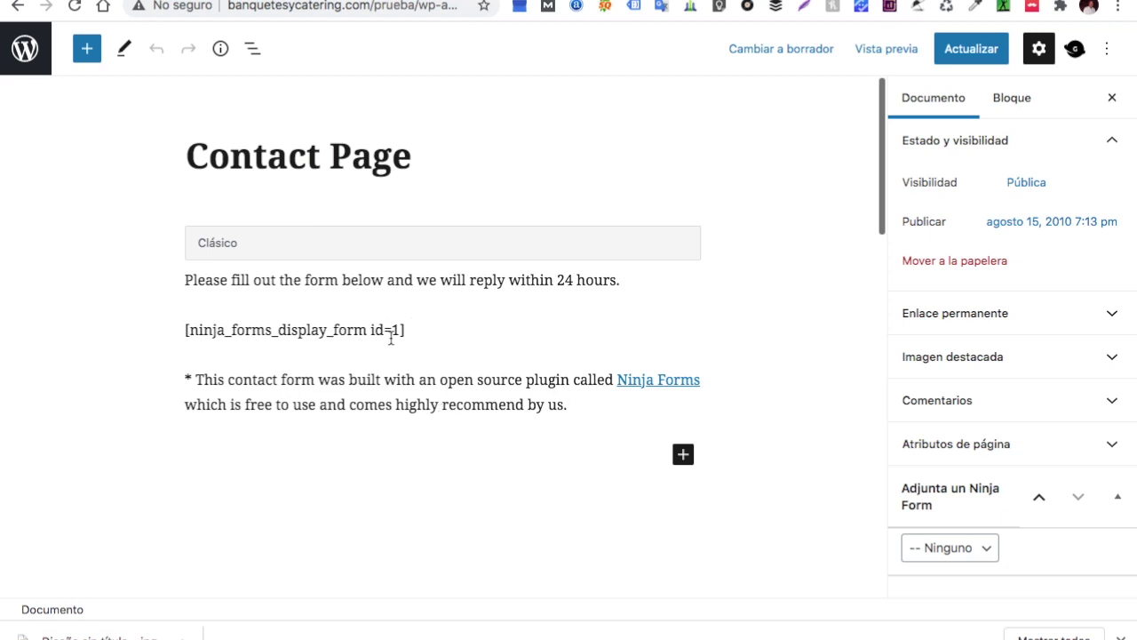
pyautogui.click(906, 57)
pyautogui.click(754, 216)
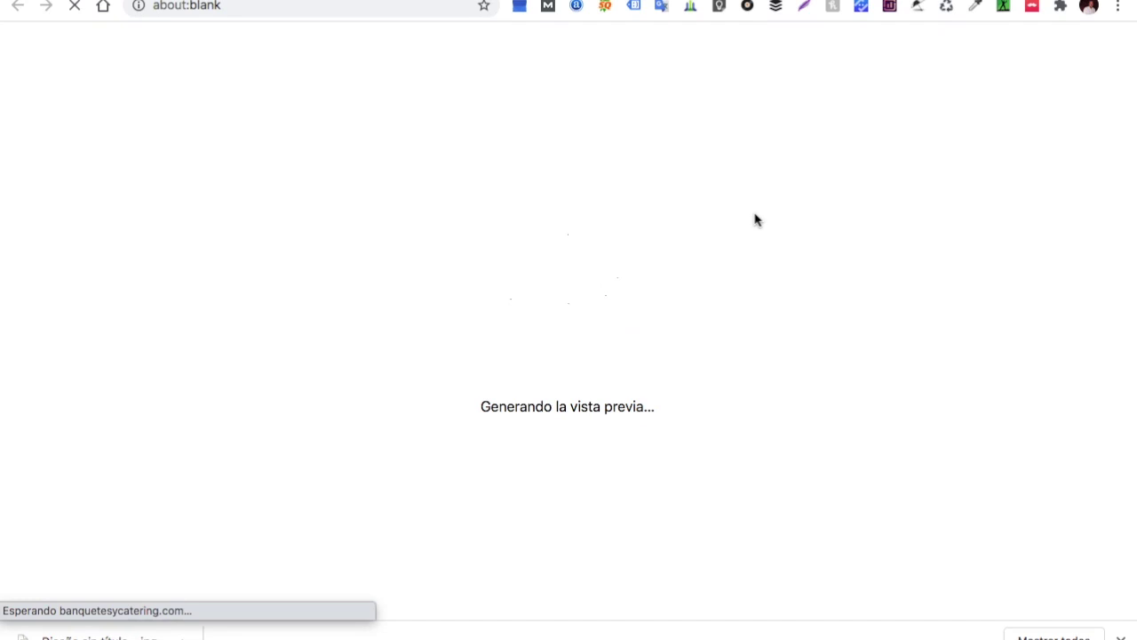
pyautogui.scroll(-3, 658, 310)
pyautogui.scroll(-3, 657, 310)
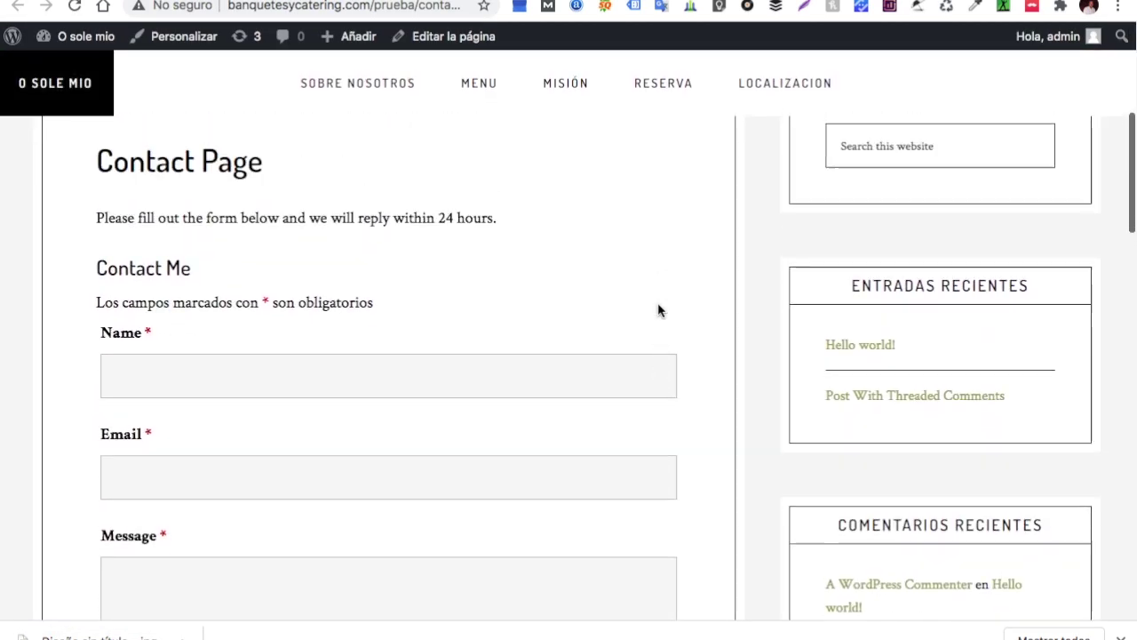
pyautogui.scroll(5, 658, 310)
pyautogui.scroll(-5, 658, 310)
pyautogui.scroll(5, 658, 310)
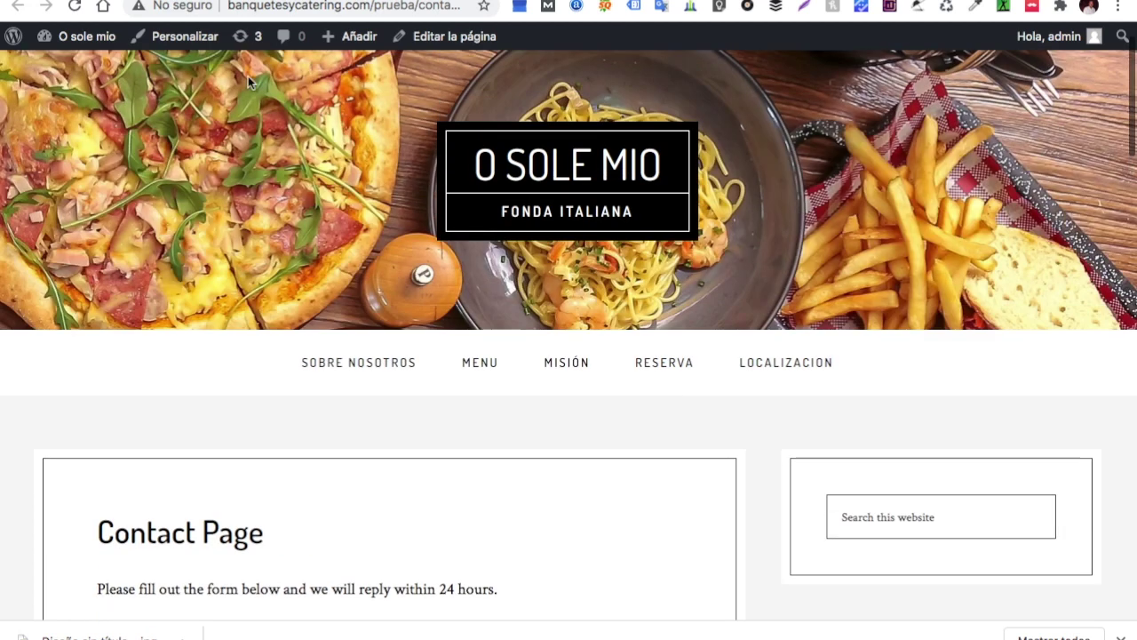
# Return to the editor tab and place focus in the Classic content block
pyautogui.click(115, 1)
pyautogui.scroll(-2, 245, 368)
pyautogui.scroll(1, 244, 367)
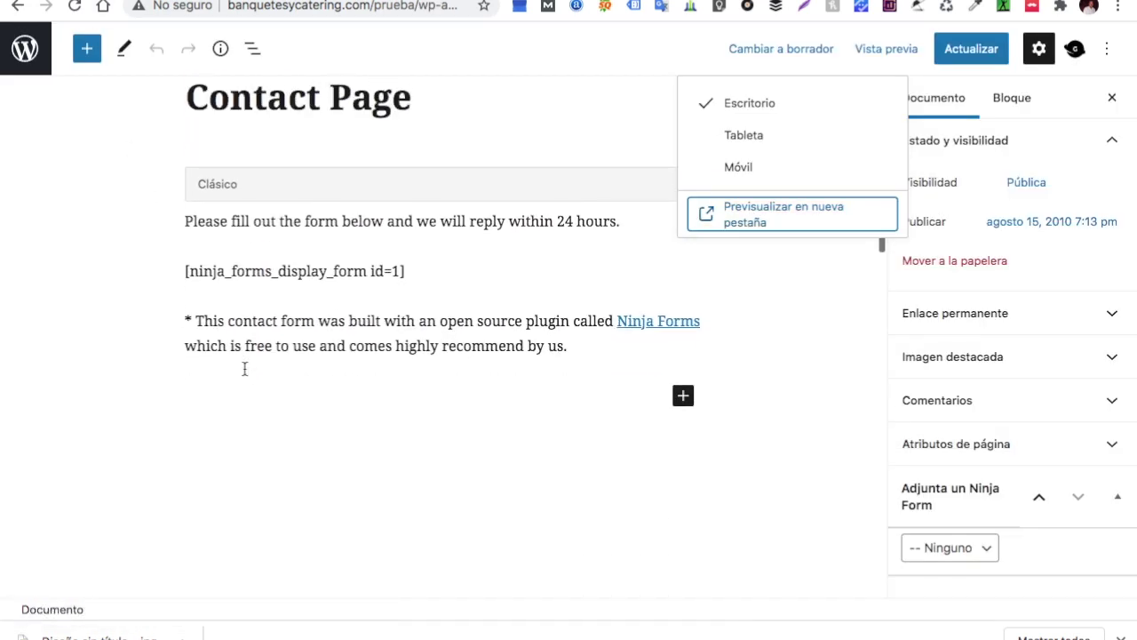
pyautogui.click(569, 353)
# Delete the Ninja Forms credit and replace the English intro with 'Rellena el formulario y en breve te contactaremos'
pyautogui.moveTo(569, 353); pyautogui.dragTo(183, 305)
pyautogui.press('BackSpace')
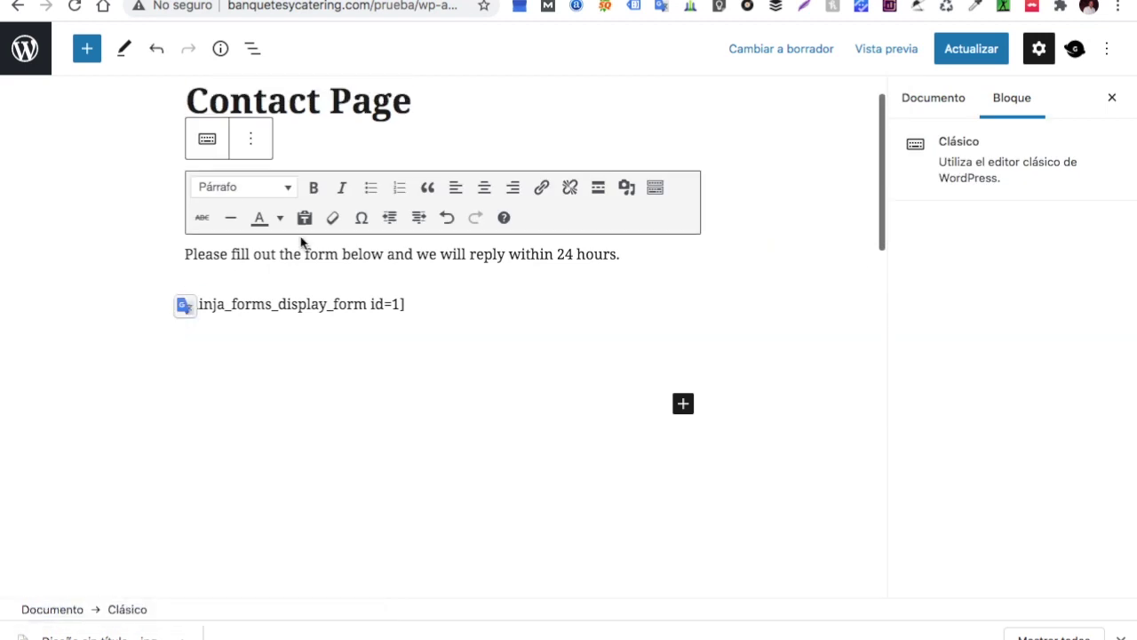
pyautogui.moveTo(622, 257); pyautogui.dragTo(183, 254)
pyautogui.press('BackSpace')
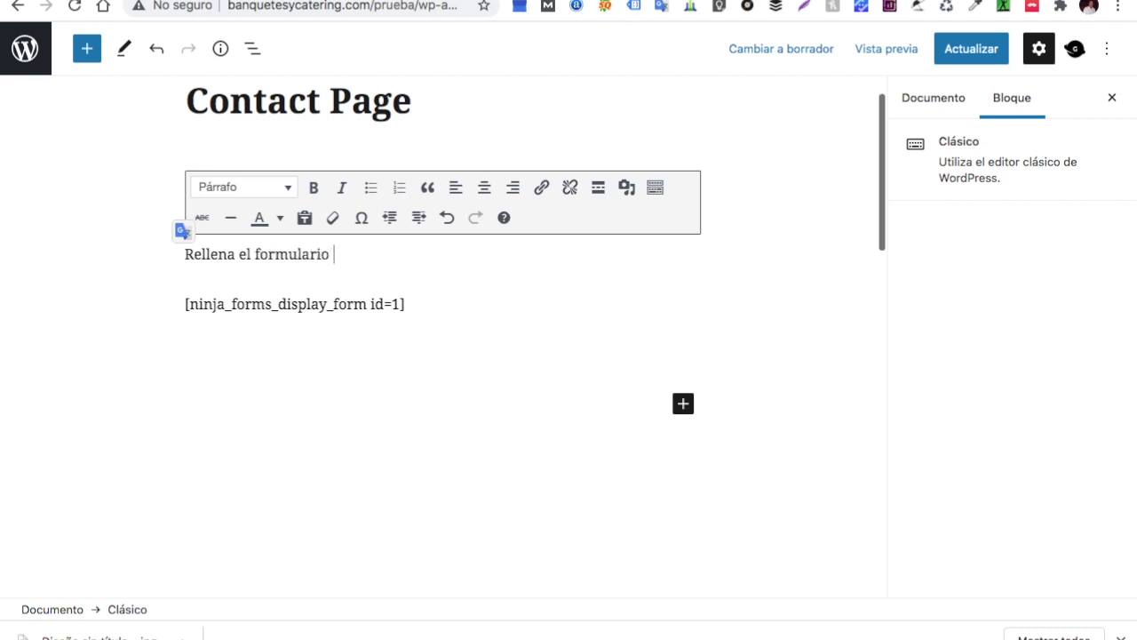
pyautogui.write('eve te contactaremos')
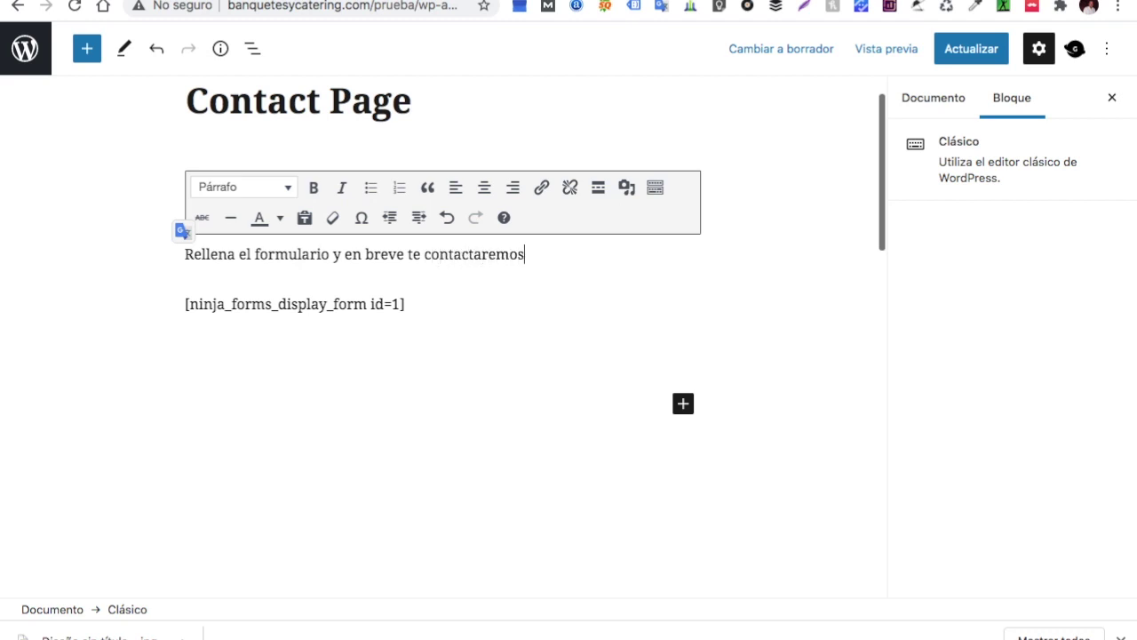
pyautogui.click(340, 333)
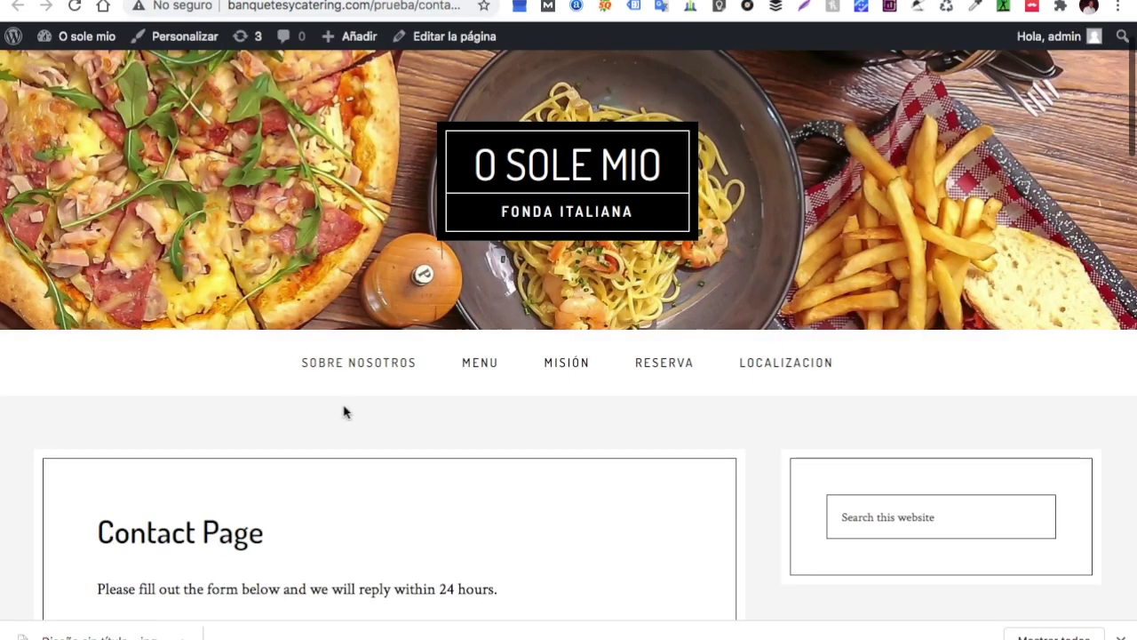
pyautogui.scroll(-5, 343, 411)
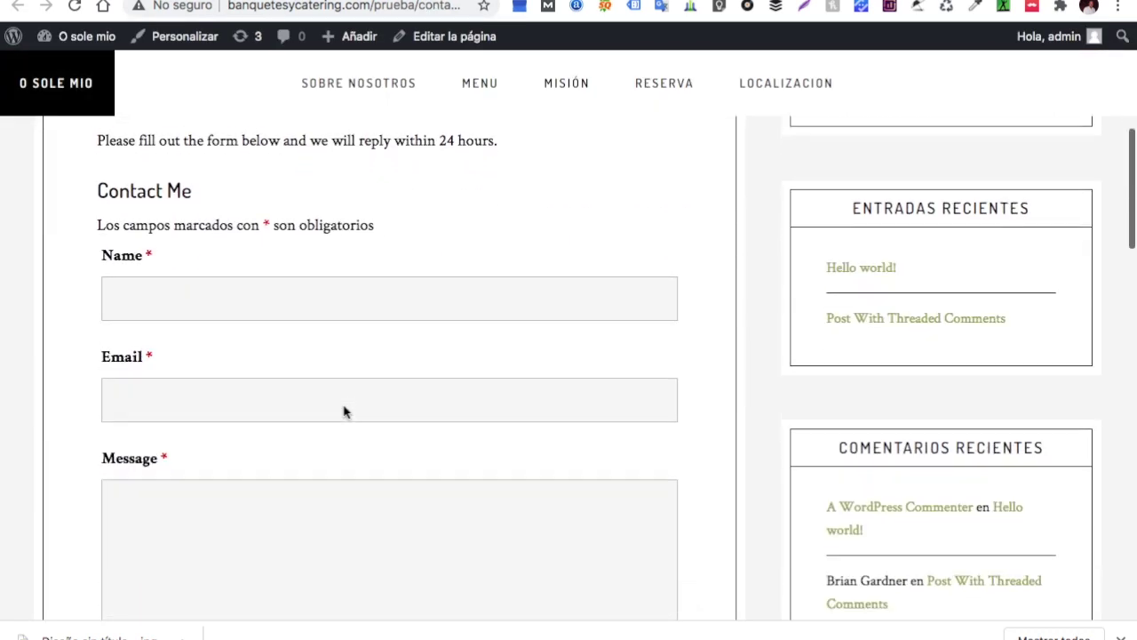
pyautogui.scroll(-1, 345, 411)
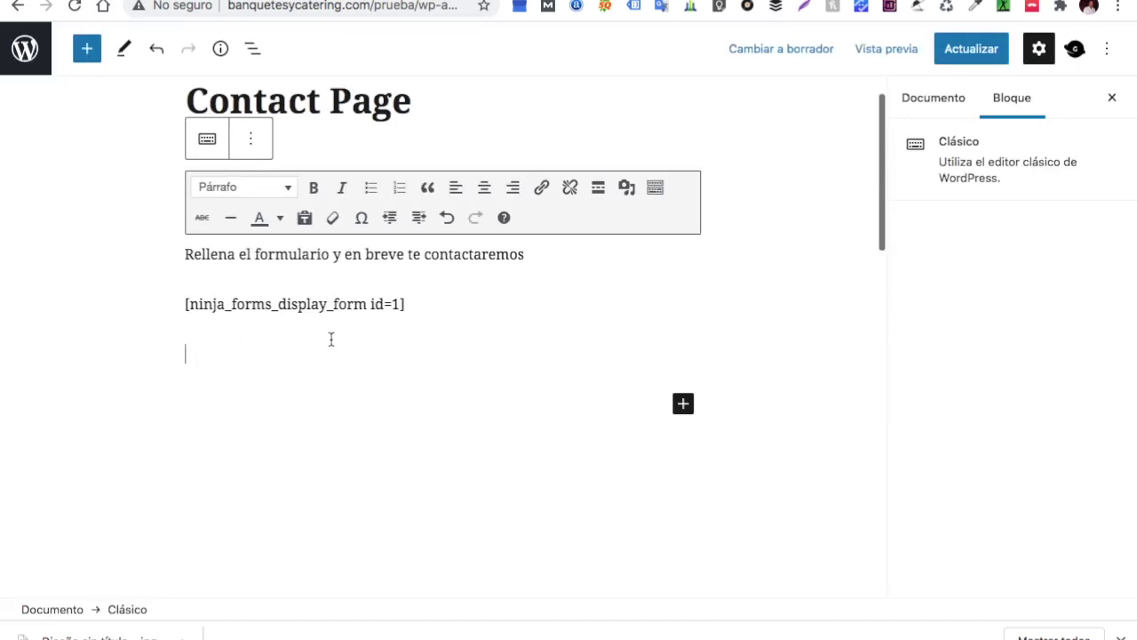
# Insert an empty HTML personalizado block below the form shortcode, then open a new tab
pyautogui.click(682, 405)
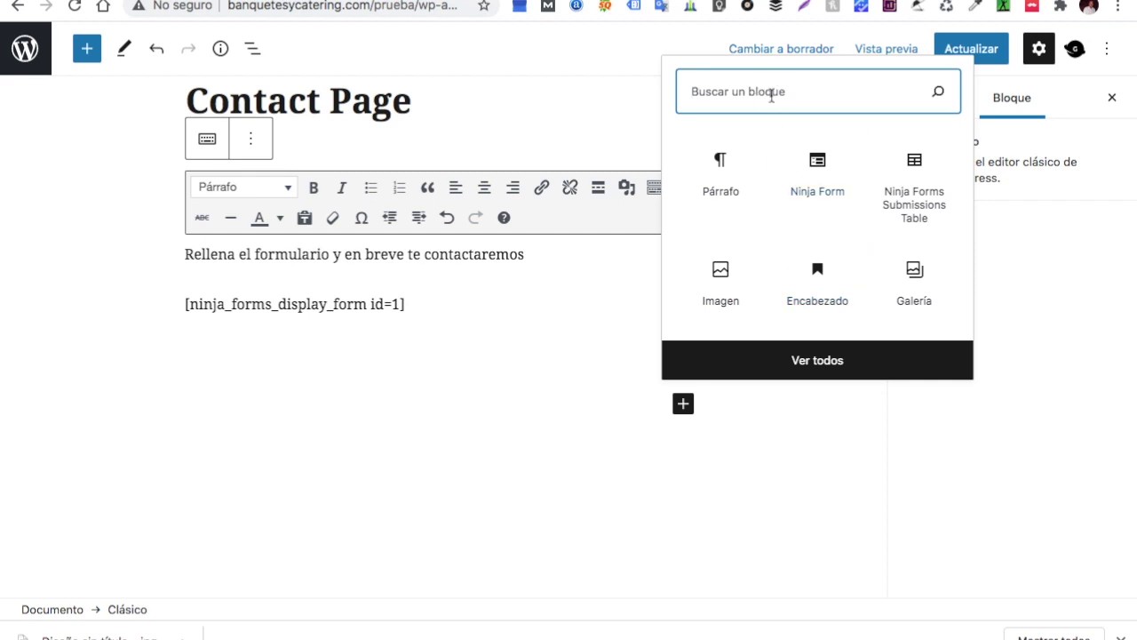
pyautogui.write('html')
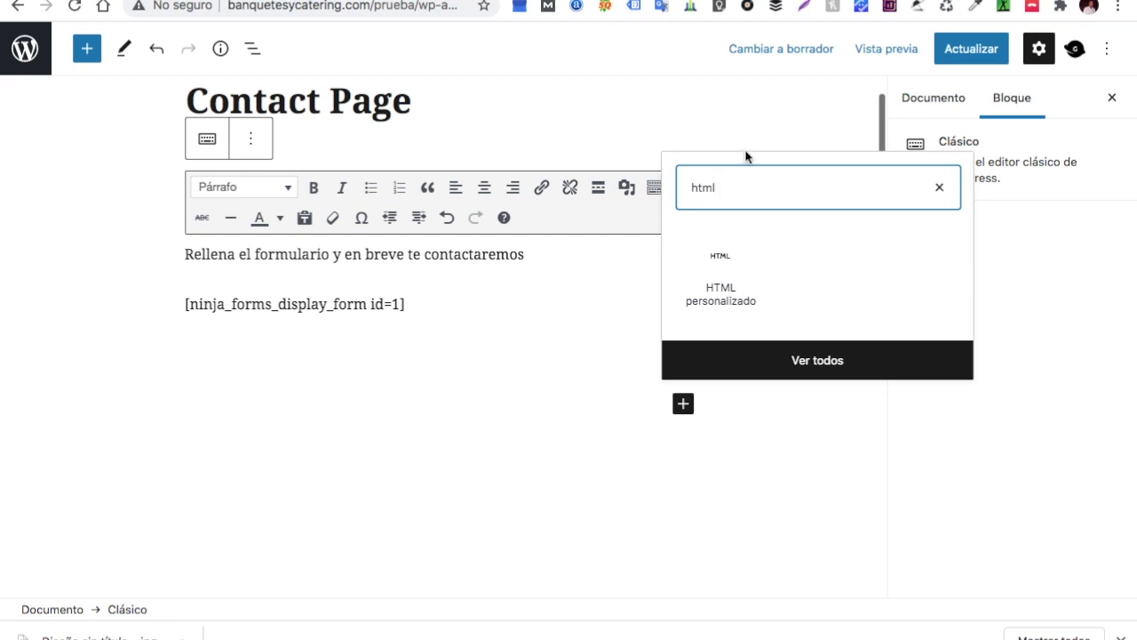
pyautogui.rightClick(726, 287)
pyautogui.click(704, 284)
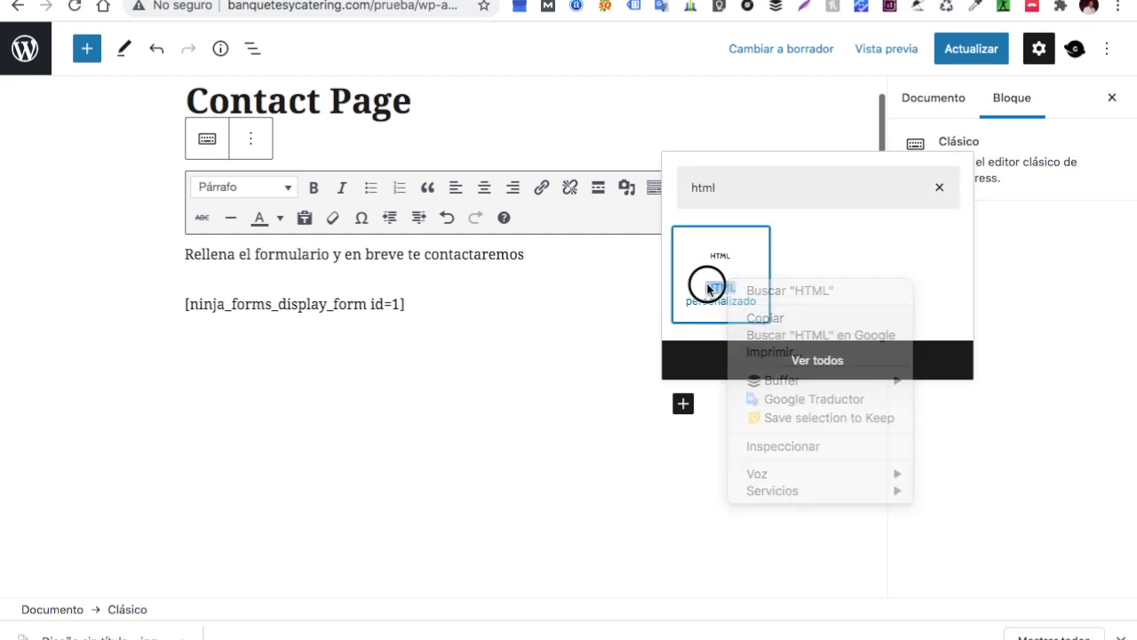
pyautogui.click(713, 308)
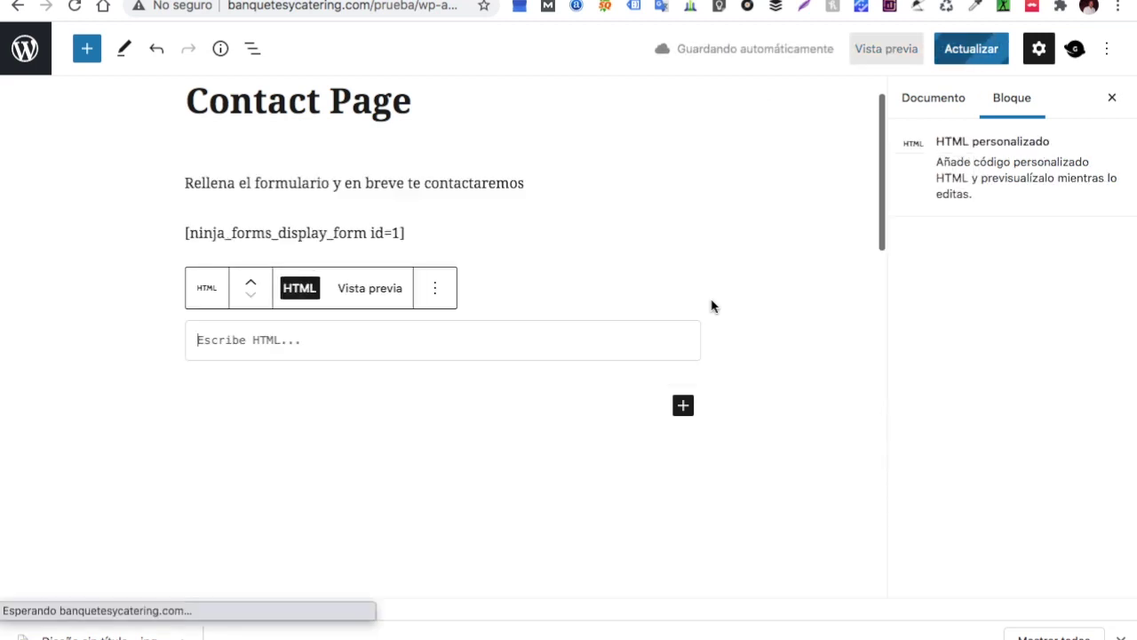
pyautogui.hotkey('ctrl', 't')
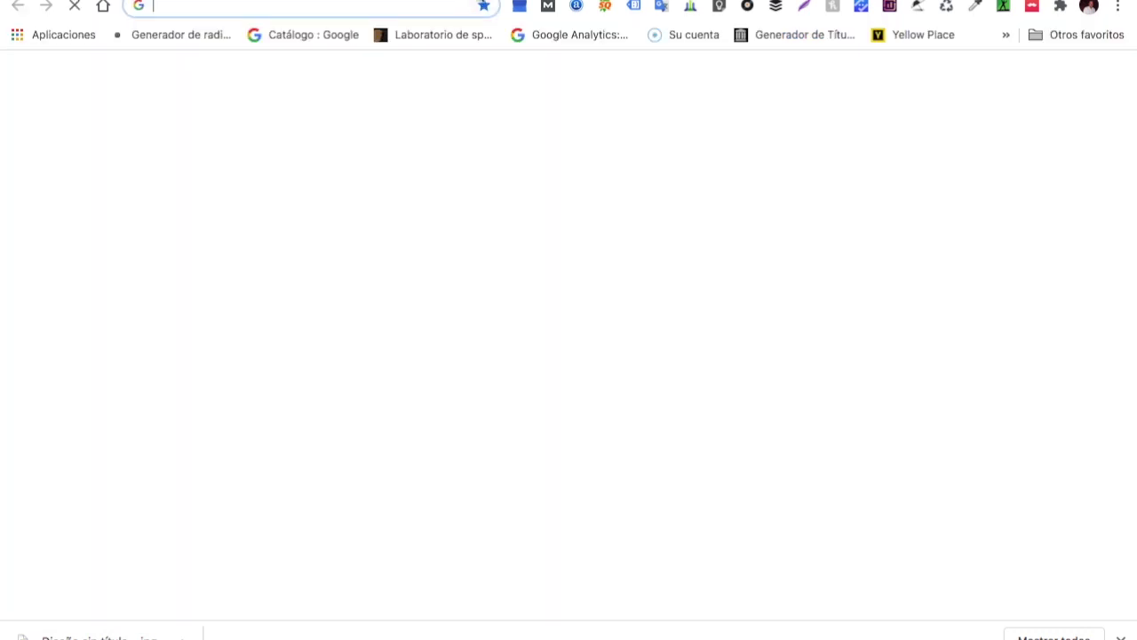
# Search the web for 'maps' and open Google Maps
pyautogui.click(383, 7)
pyautogui.write('maps')
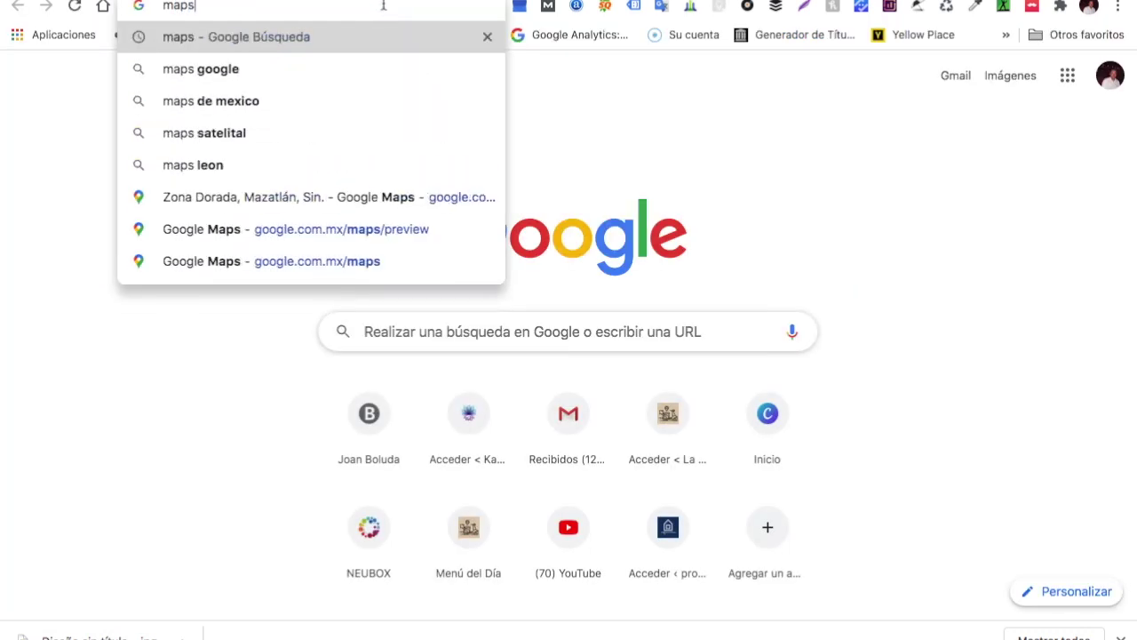
pyautogui.press('Return')
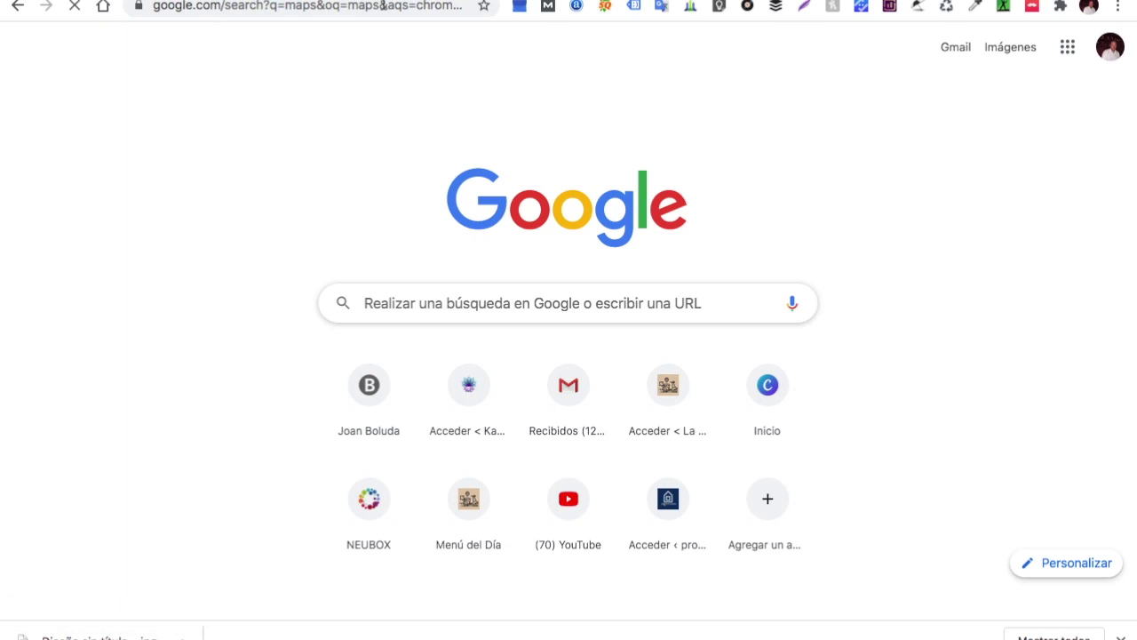
pyautogui.click(222, 224)
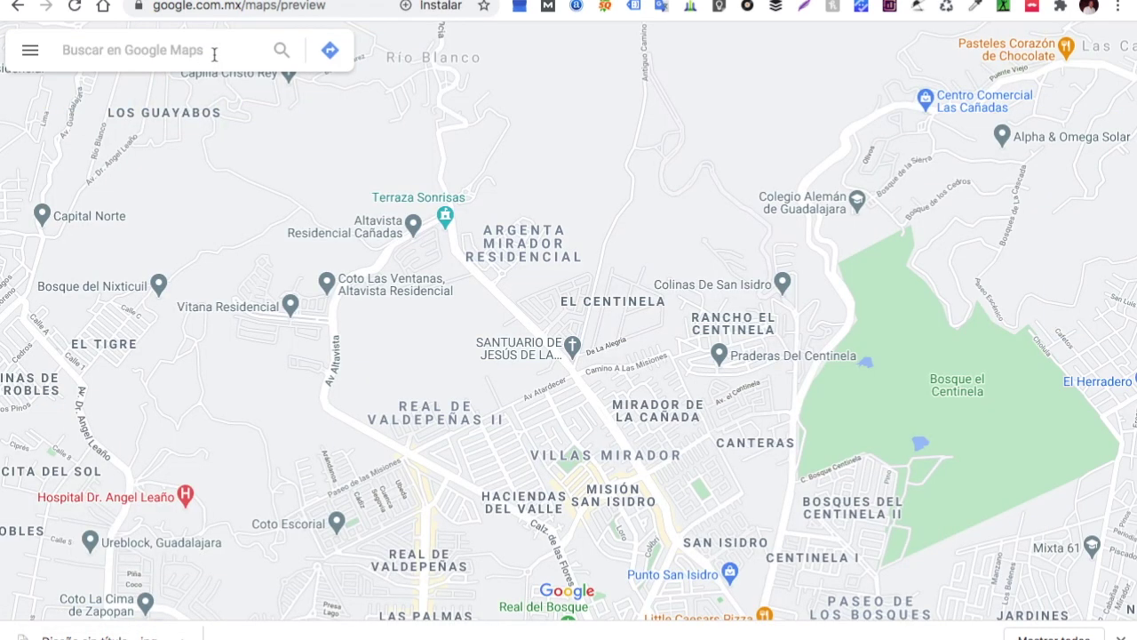
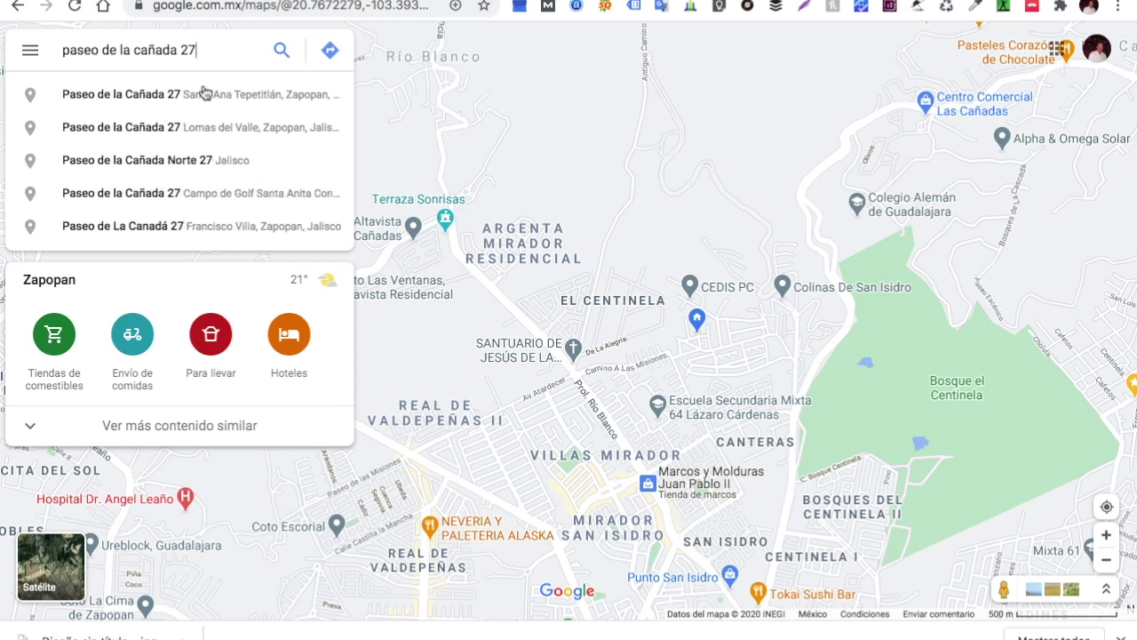
pyautogui.click(209, 103)
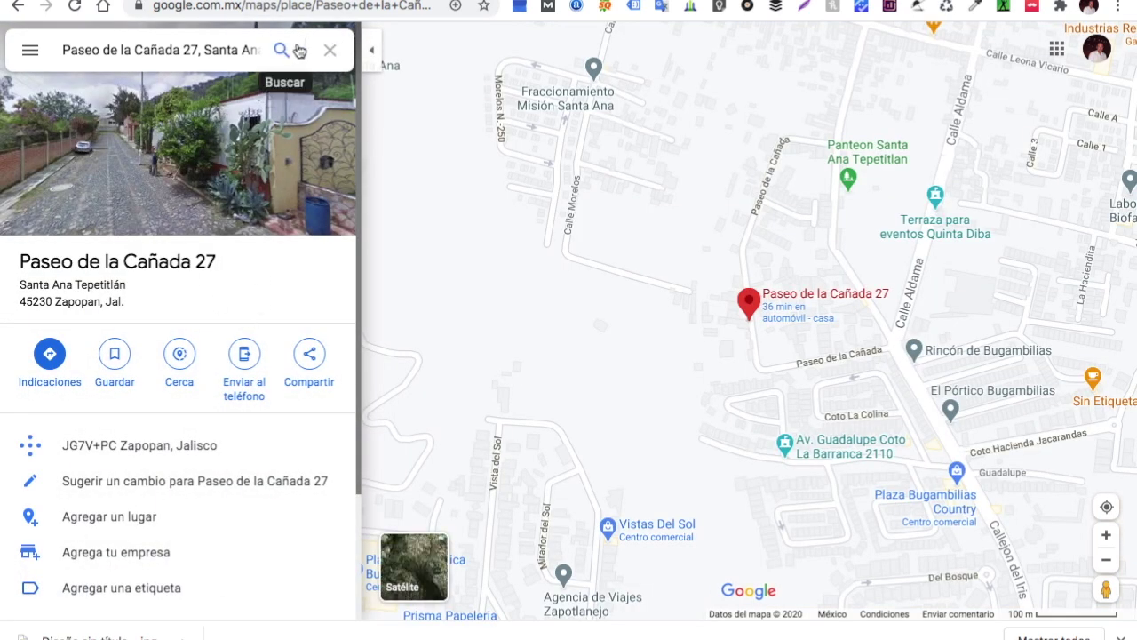
pyautogui.moveTo(61, 53); pyautogui.dragTo(311, 52)
pyautogui.click(329, 50)
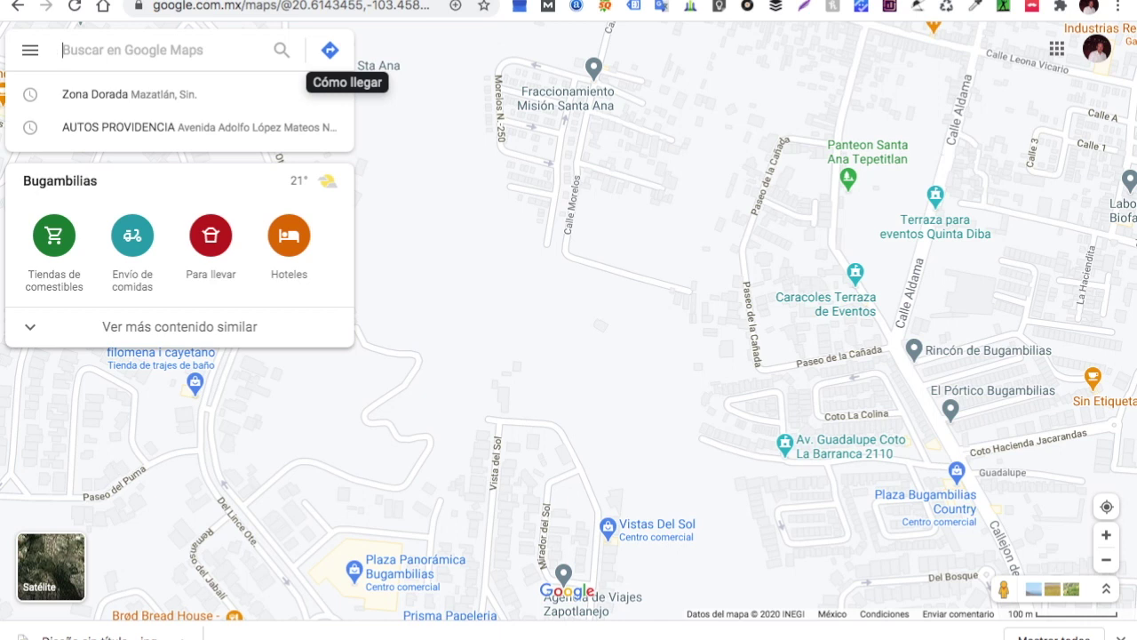
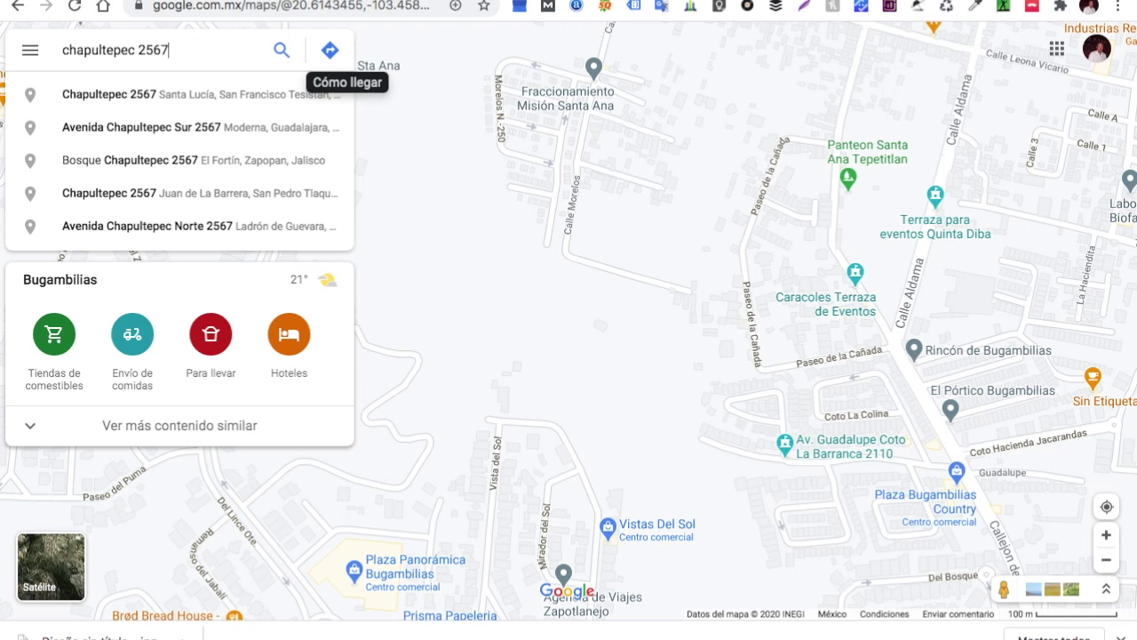
pyautogui.click(274, 224)
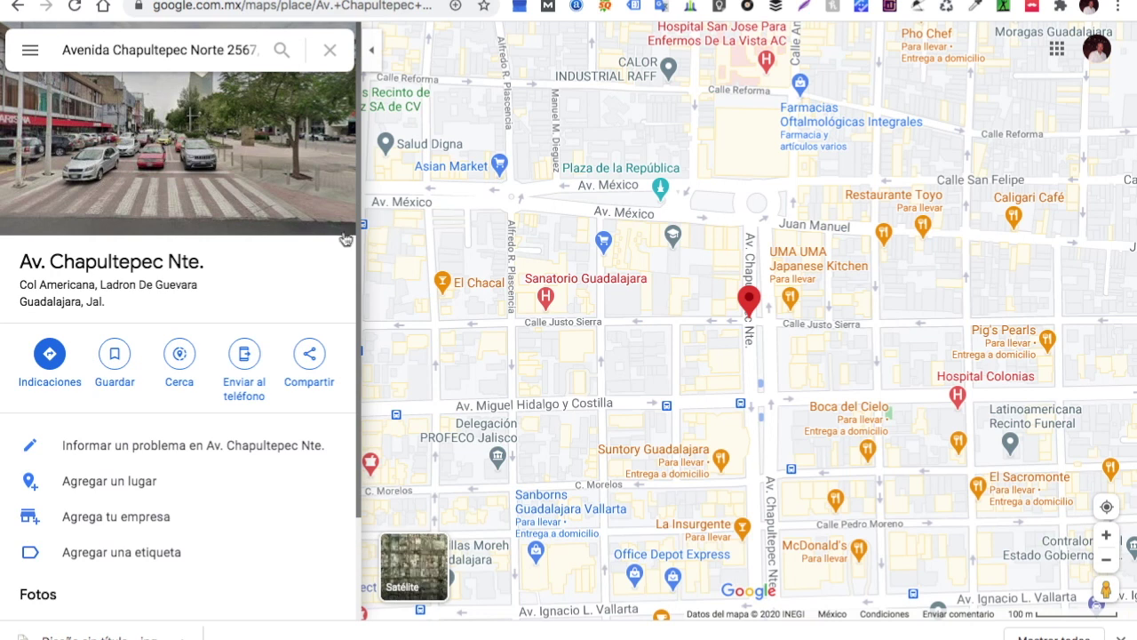
pyautogui.click(313, 385)
pyautogui.click(593, 214)
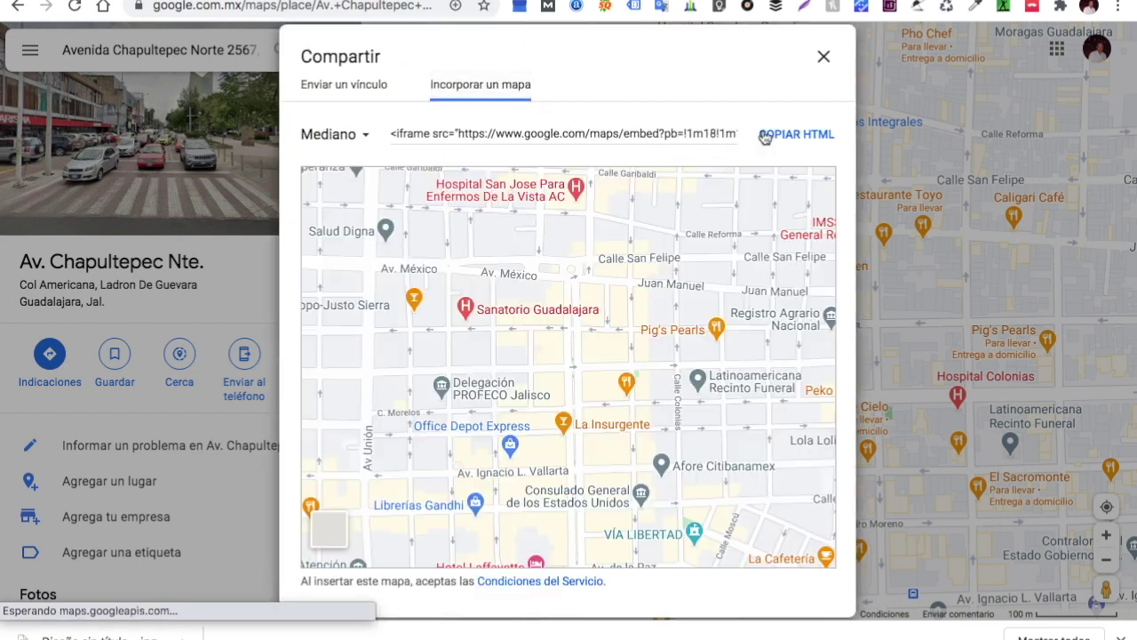
pyautogui.click(790, 133)
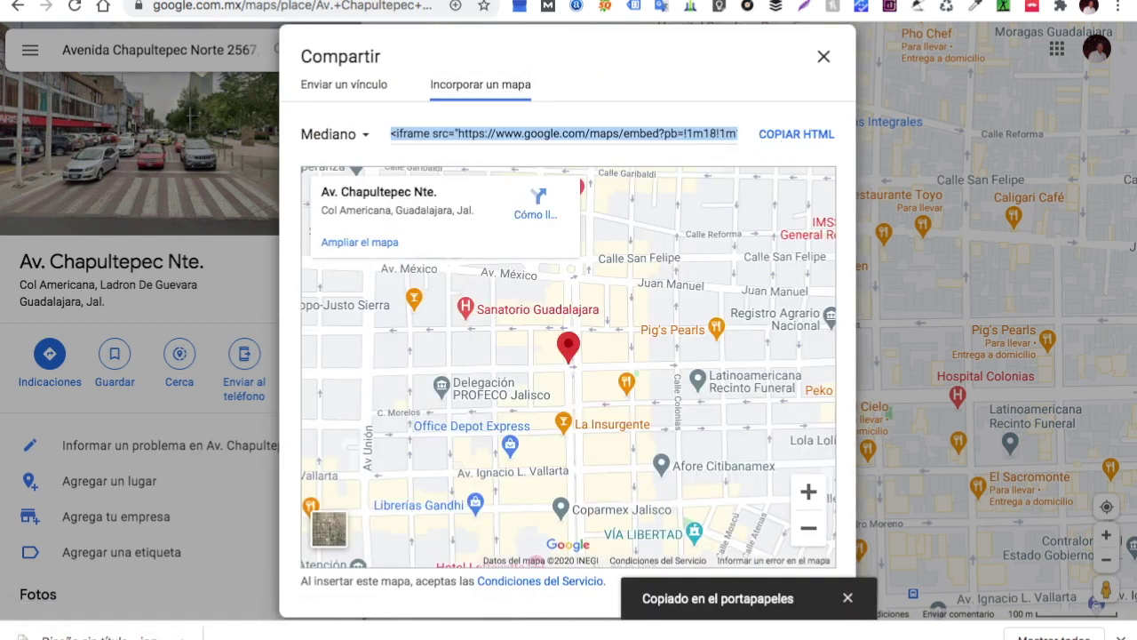
pyautogui.hotkey('ctrl', 'Tab')
# Paste the Google Maps iframe code into the Custom HTML block and update the page
pyautogui.scroll(-5, 267, 423)
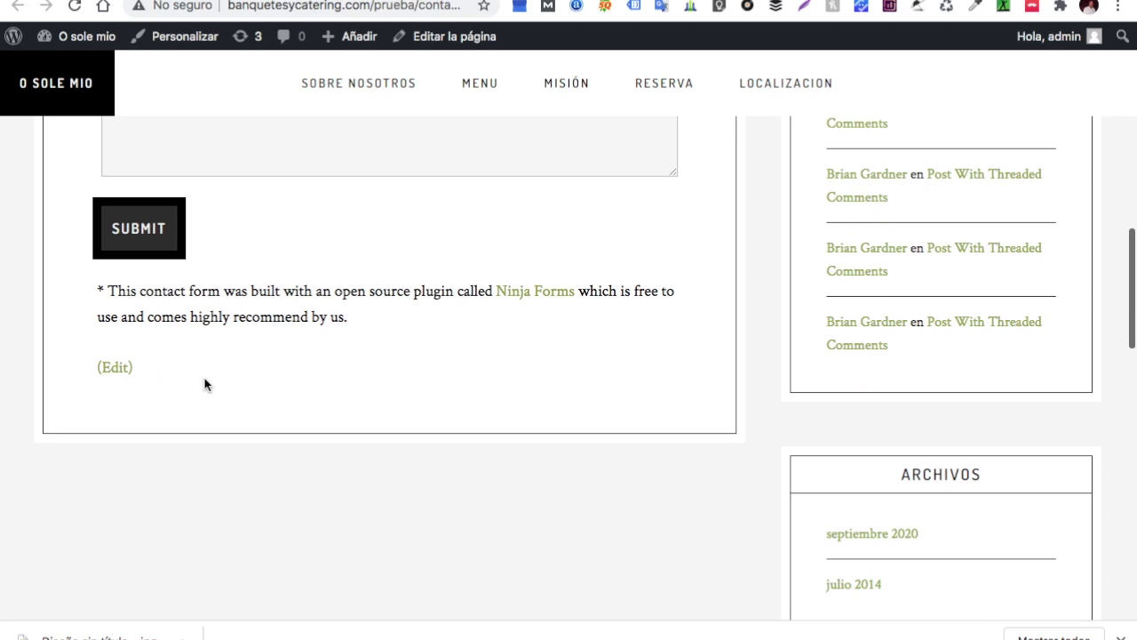
pyautogui.scroll(5, 228, 358)
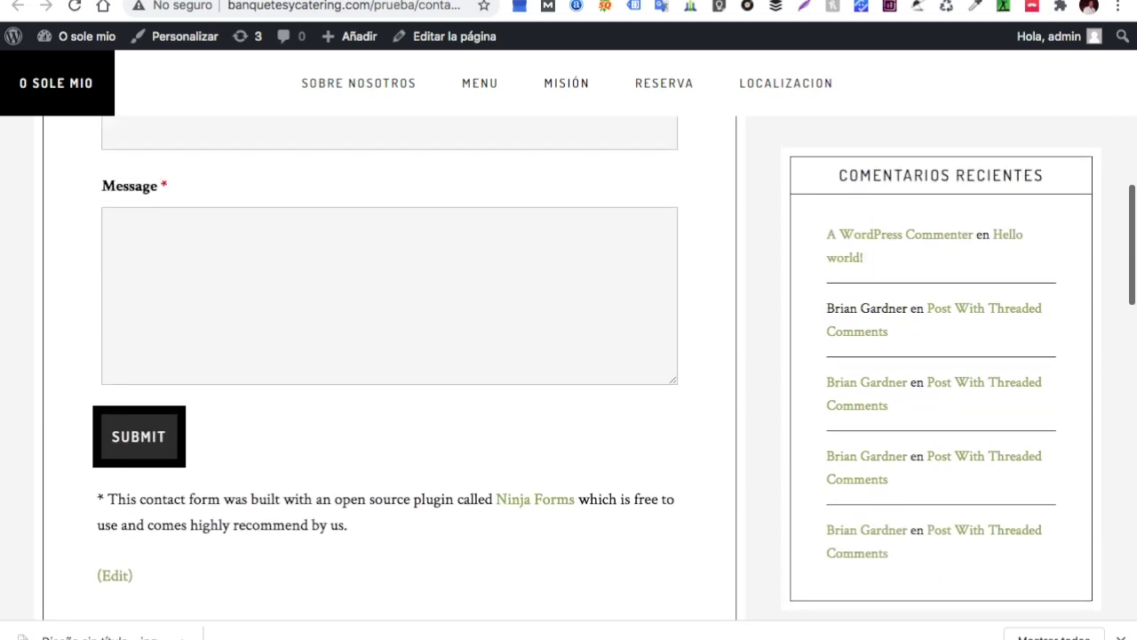
pyautogui.hotkey('ctrl', 'Tab')
pyautogui.rightClick(232, 346)
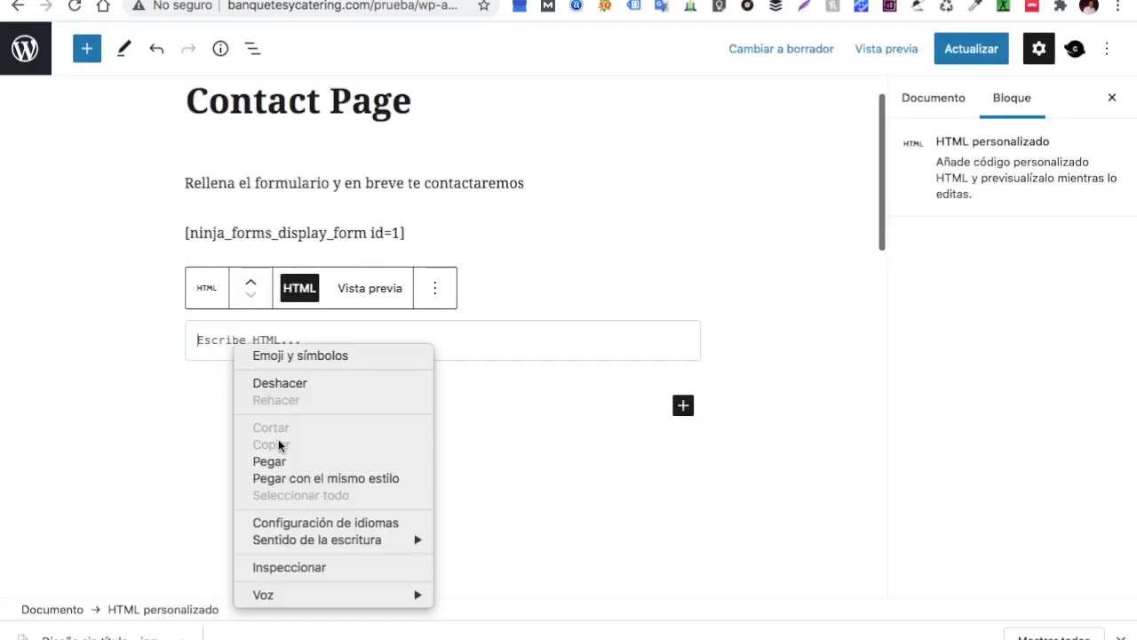
pyautogui.click(269, 461)
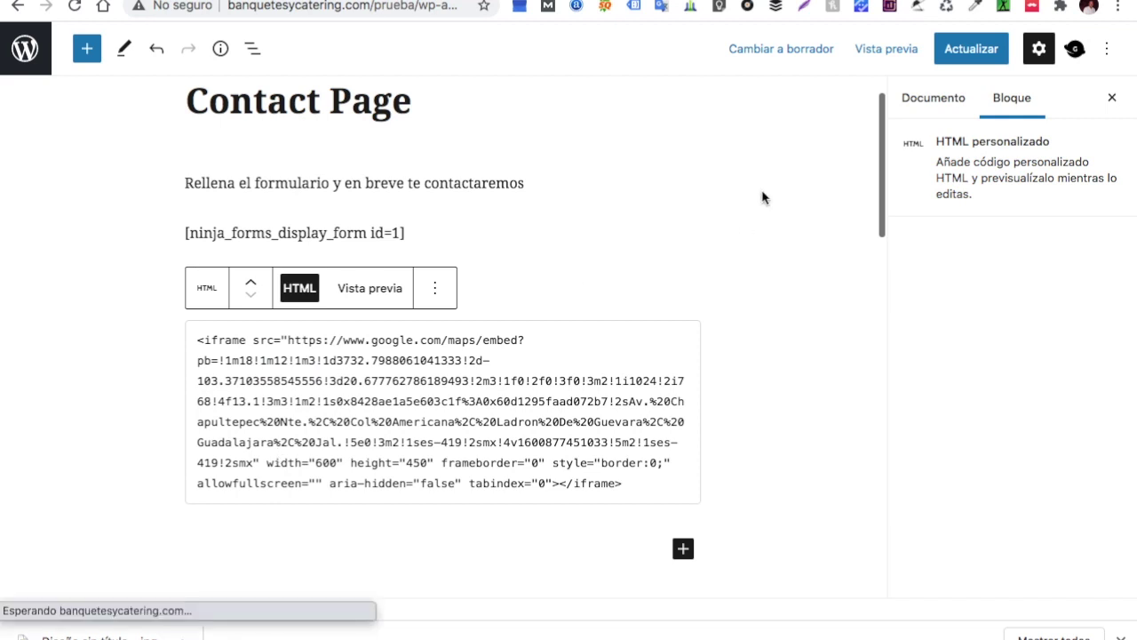
pyautogui.click(958, 50)
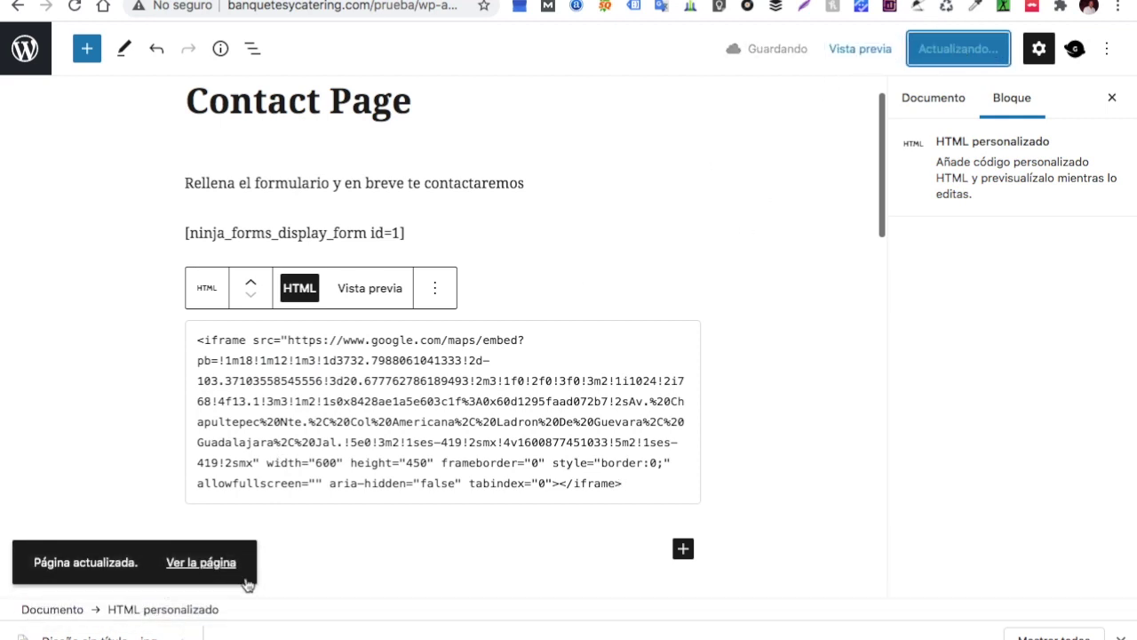
# View the live Contact Page to check the embedded Chapultepec map below the form
pyautogui.click(218, 566)
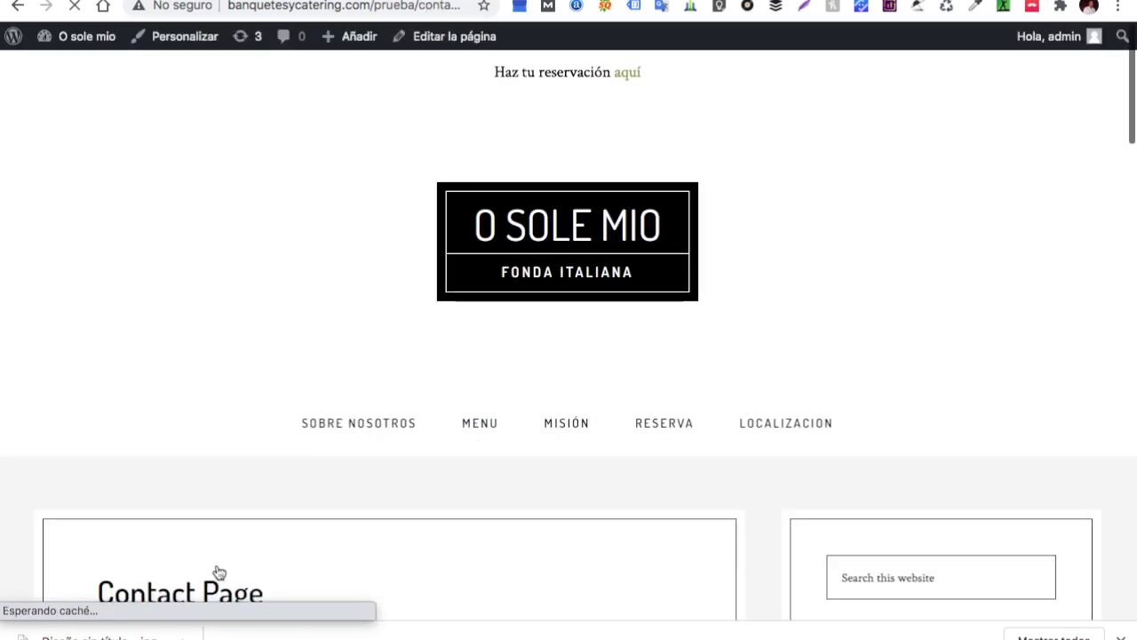
pyautogui.scroll(-15, 415, 466)
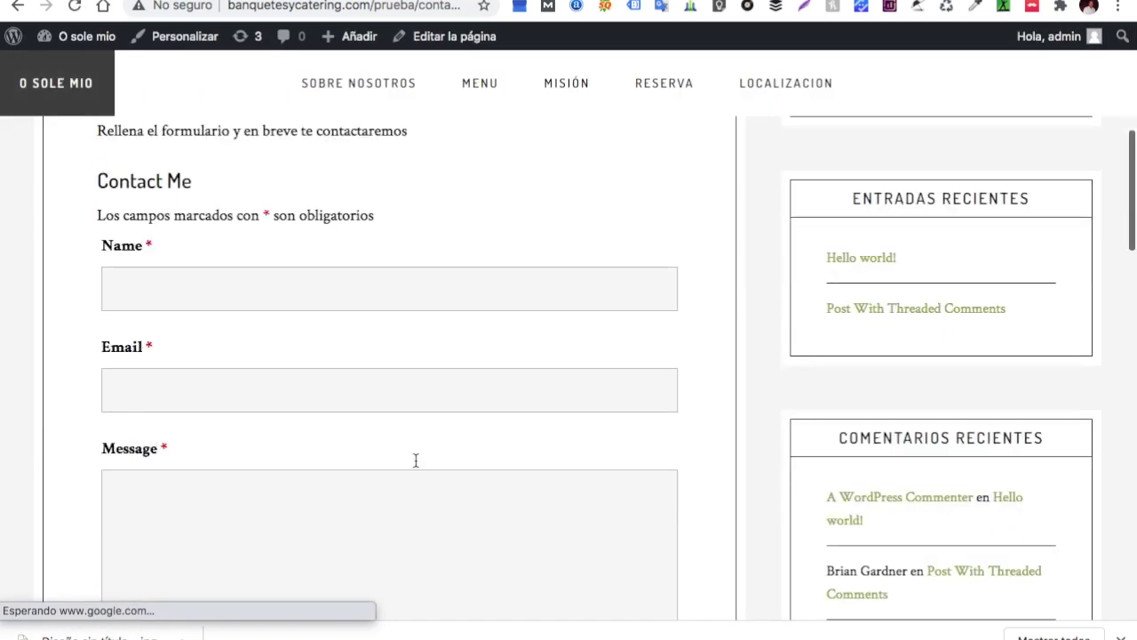
pyautogui.scroll(-1, 414, 465)
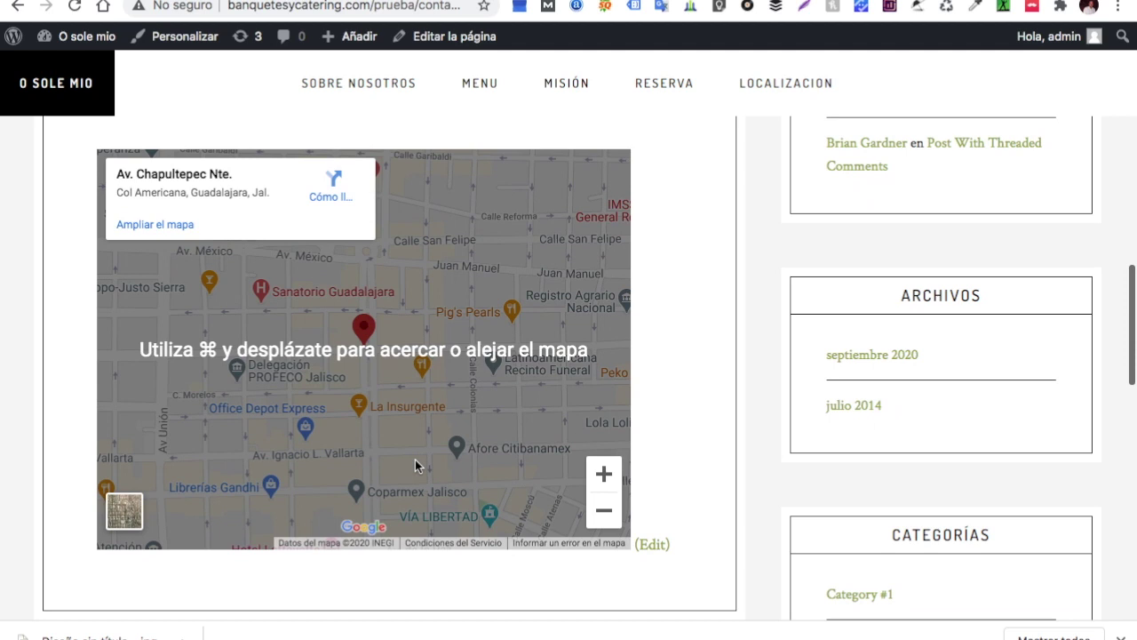
pyautogui.scroll(-1, 415, 465)
pyautogui.scroll(5, 415, 466)
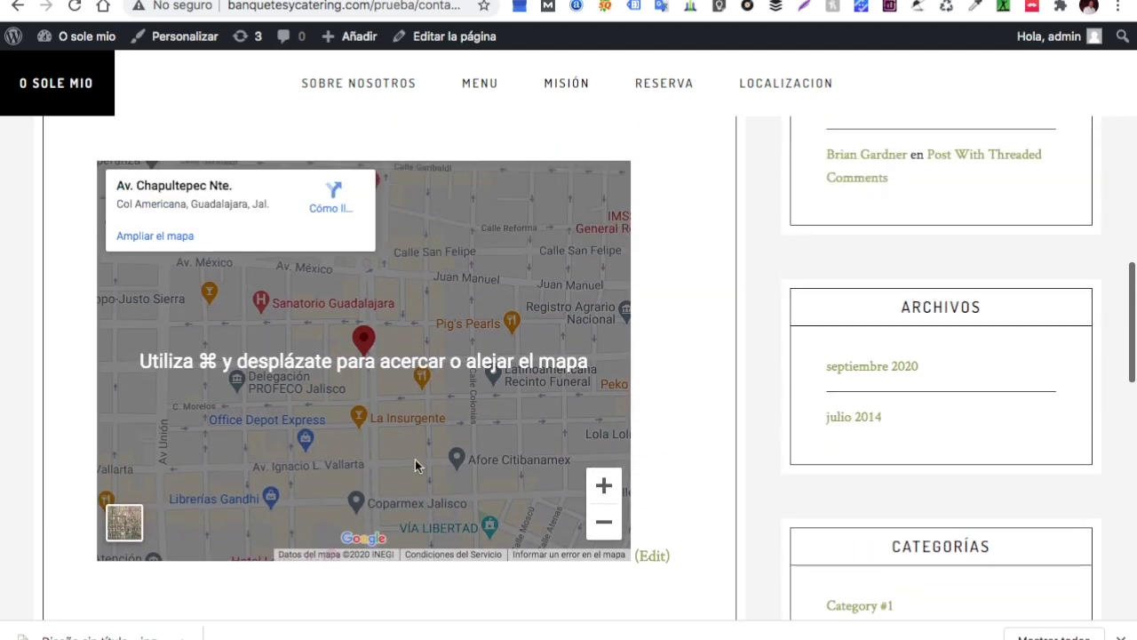
pyautogui.scroll(10, 415, 465)
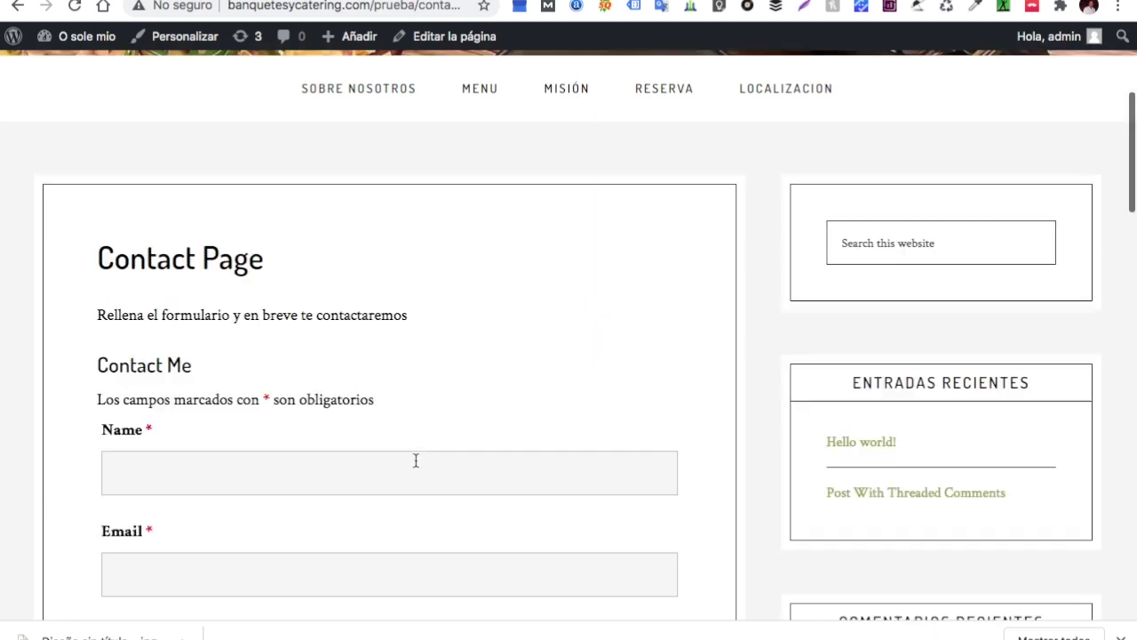
pyautogui.scroll(-1, 415, 465)
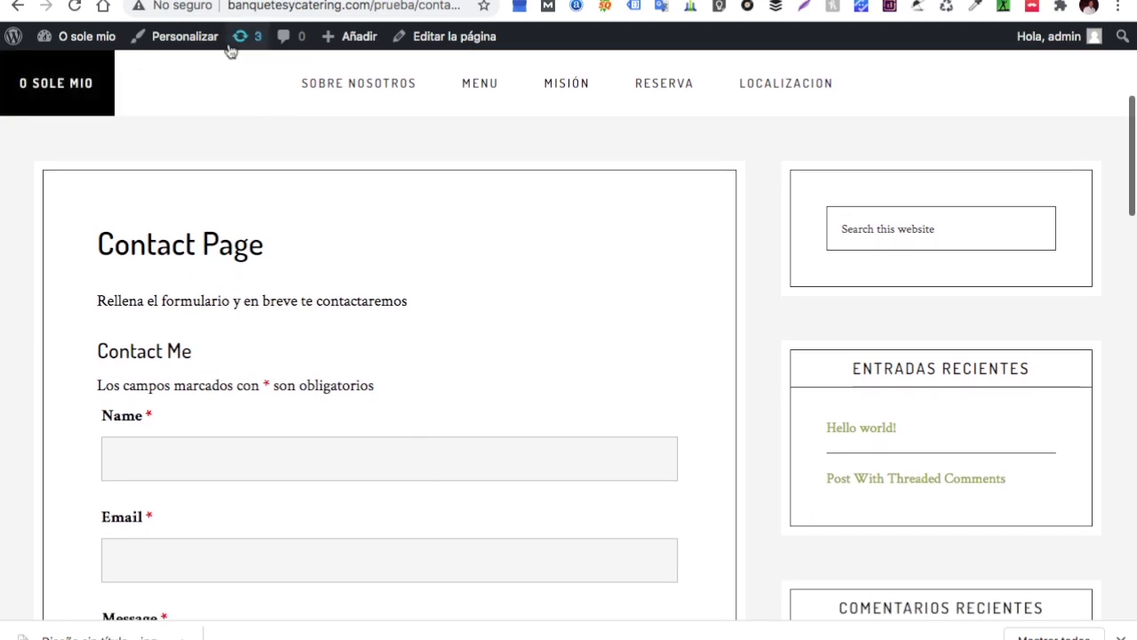
pyautogui.click(17, 7)
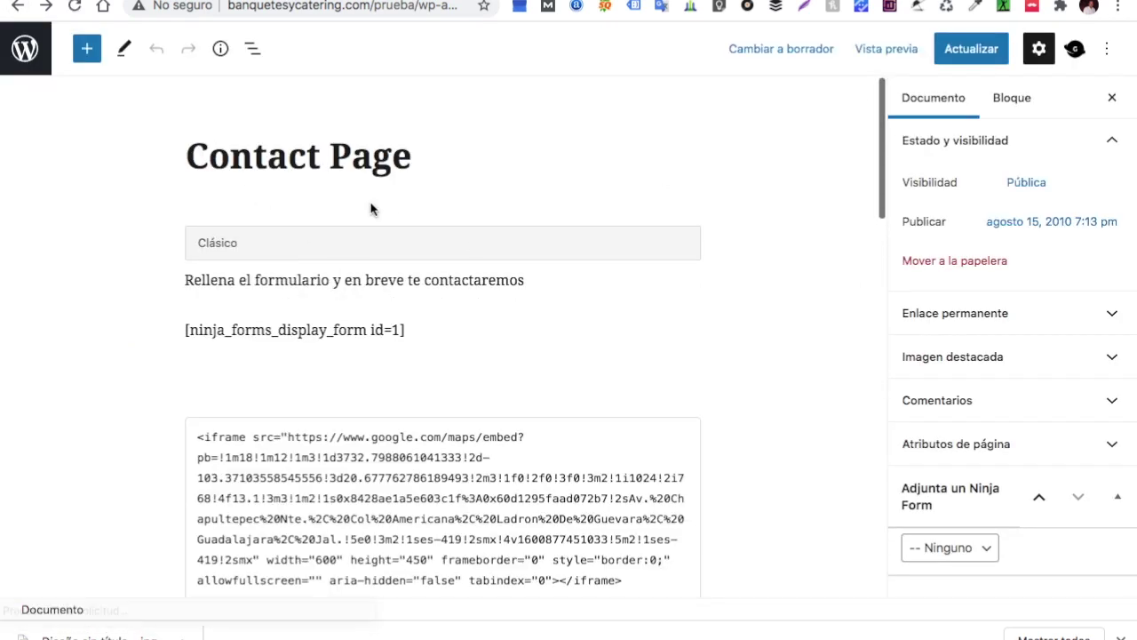
pyautogui.click(45, 9)
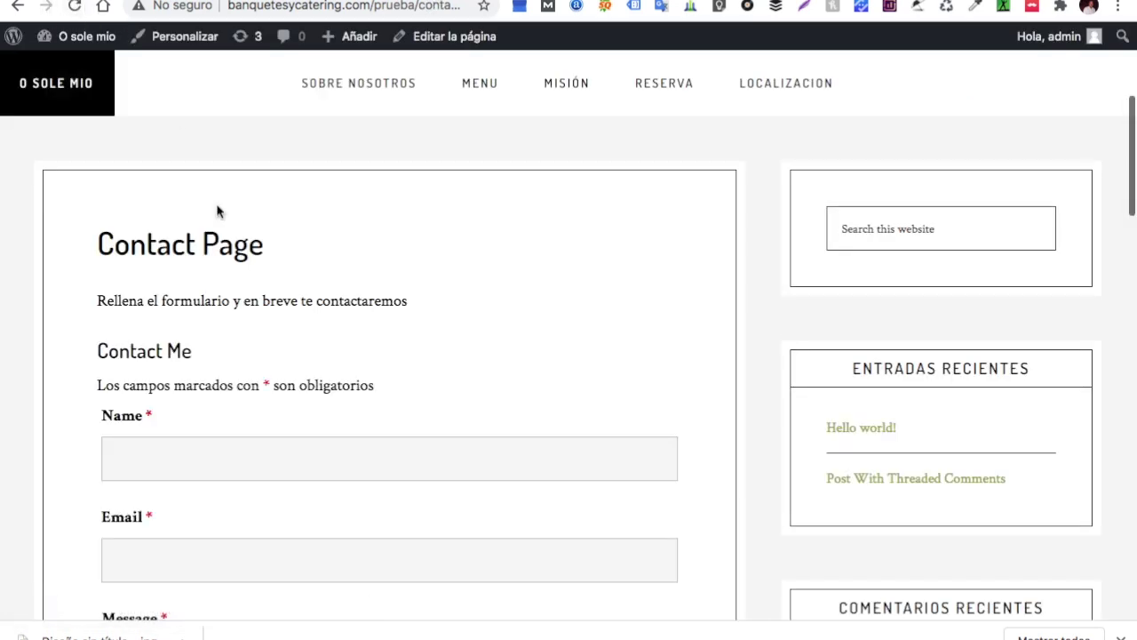
pyautogui.scroll(3, 216, 211)
# Set the theme's site layout to Full Width Content in the Customizer and publish it
pyautogui.click(177, 39)
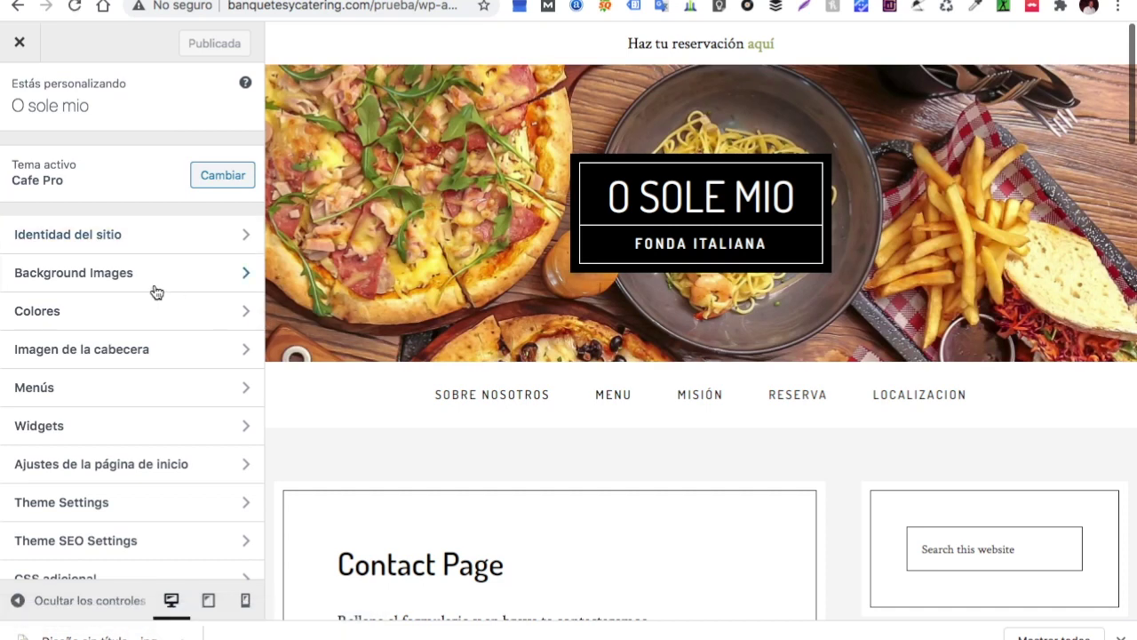
pyautogui.scroll(-1, 152, 289)
pyautogui.click(75, 485)
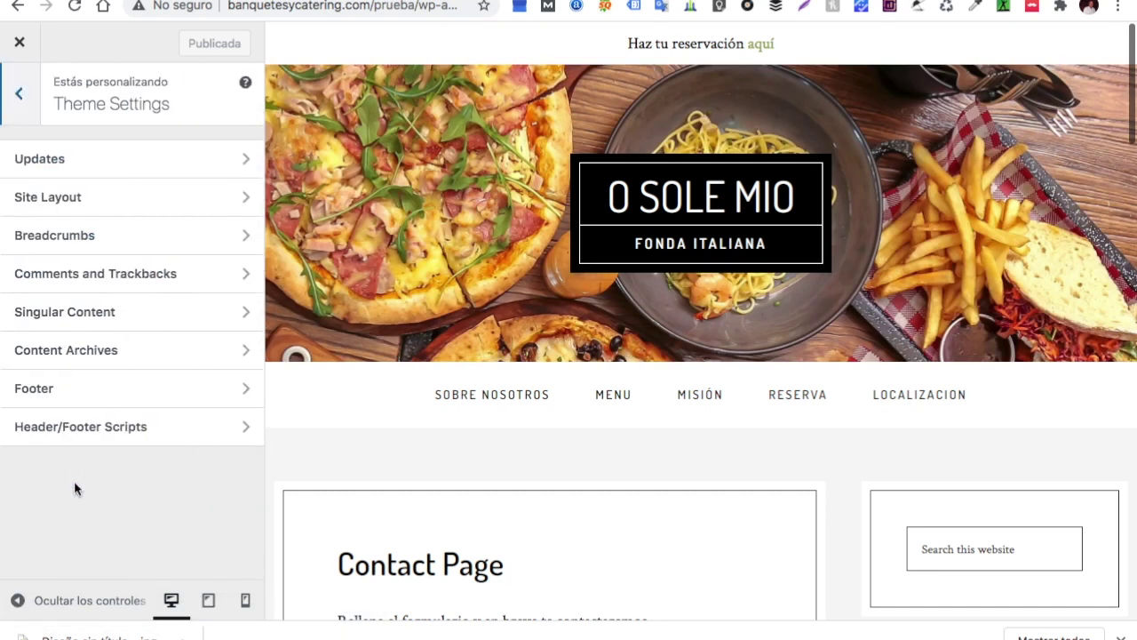
pyautogui.click(170, 204)
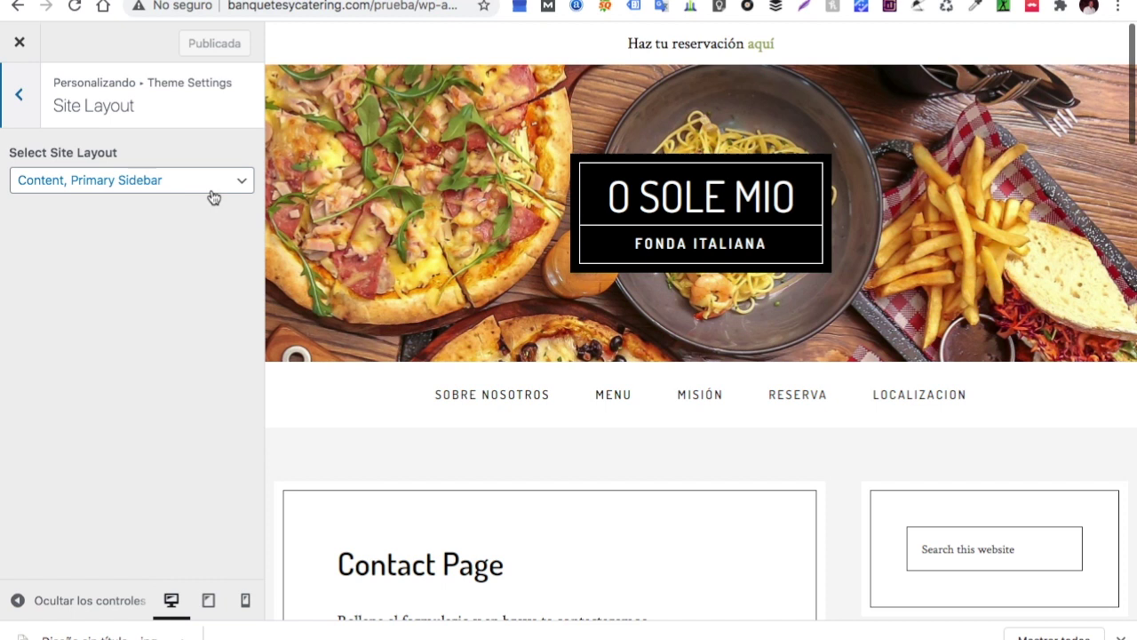
pyautogui.click(214, 184)
pyautogui.click(175, 218)
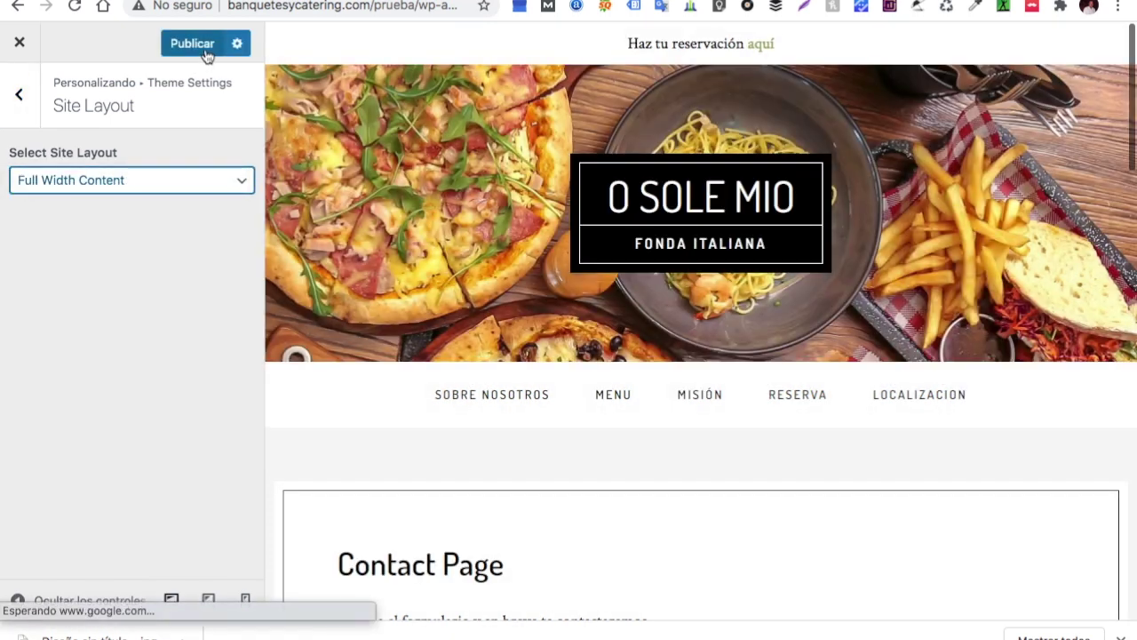
pyautogui.click(204, 53)
# Scroll the Customizer panel, then close it to return to the full-width Contact Page
pyautogui.scroll(-8, 461, 152)
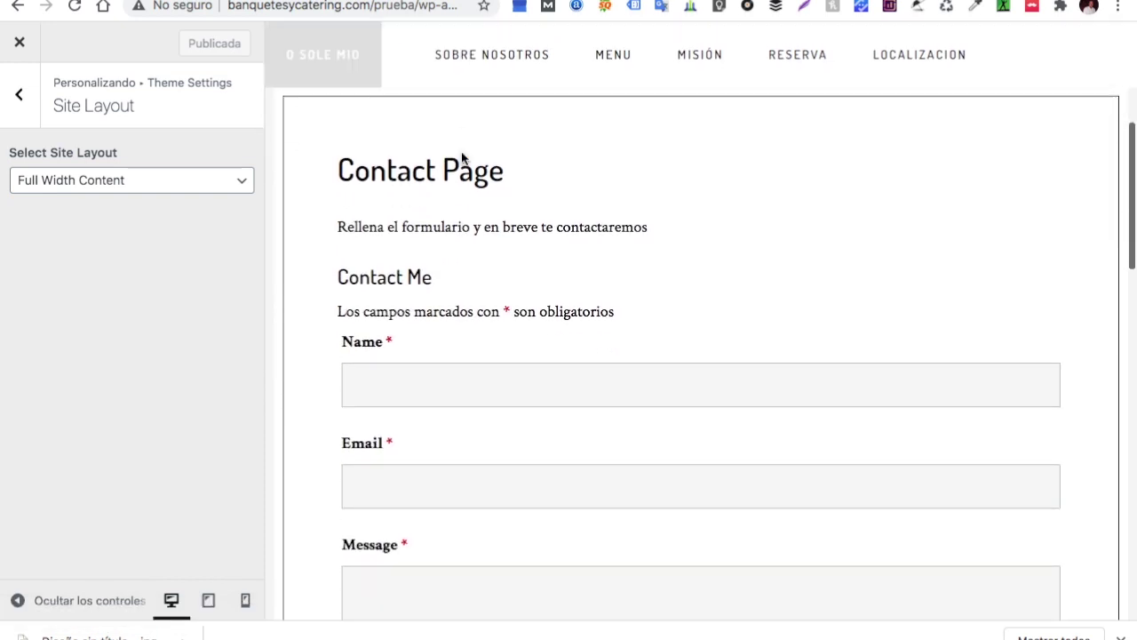
pyautogui.scroll(-6, 461, 152)
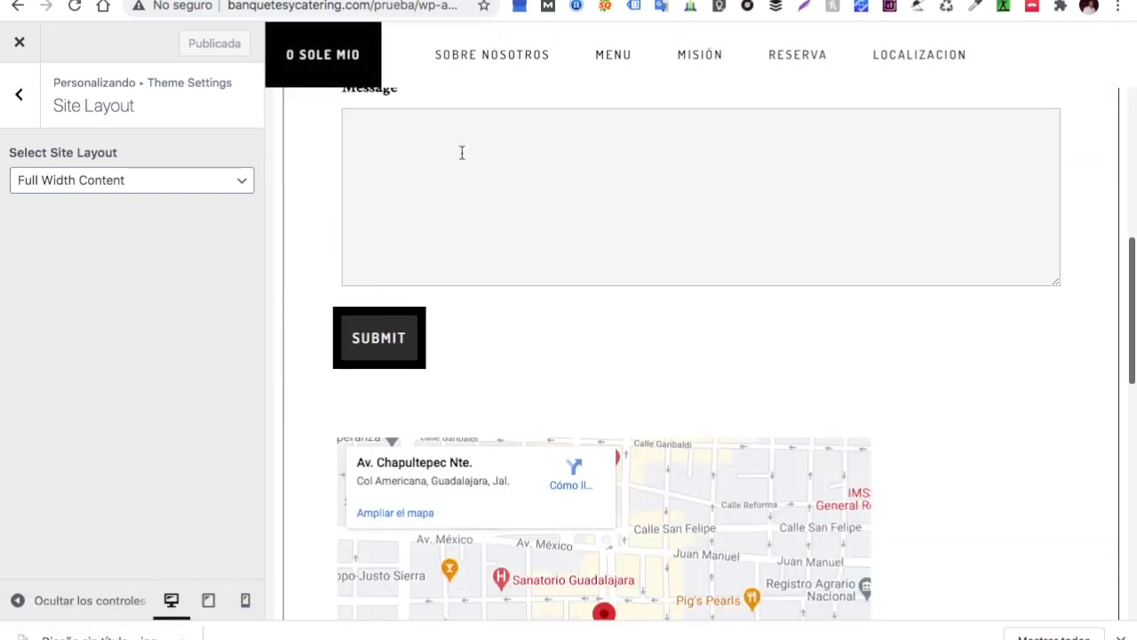
pyautogui.scroll(-5, 461, 158)
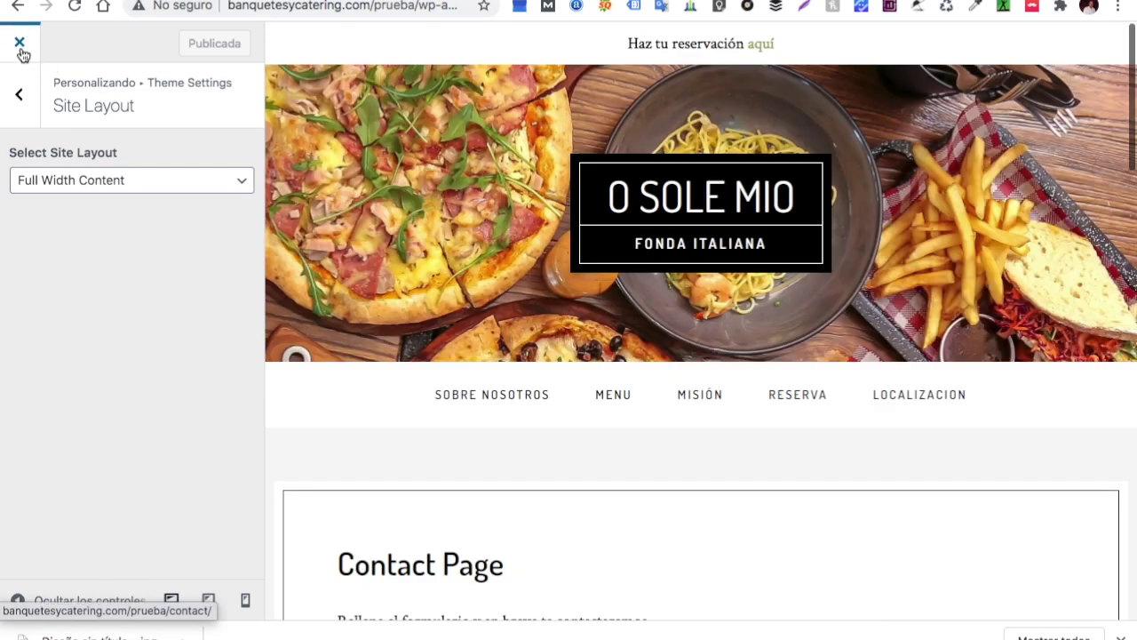
pyautogui.click(20, 49)
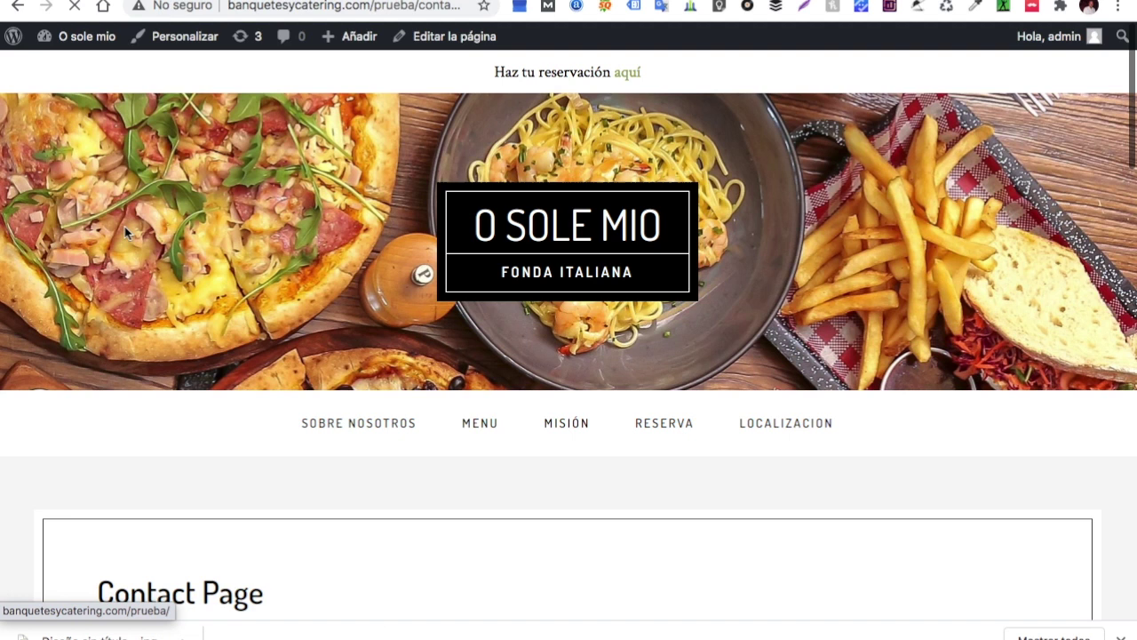
# Go to the Ninja Forms dashboard, decline the data-sharing prompt, and show the Contact Me form's actions
pyautogui.moveTo(94, 45)
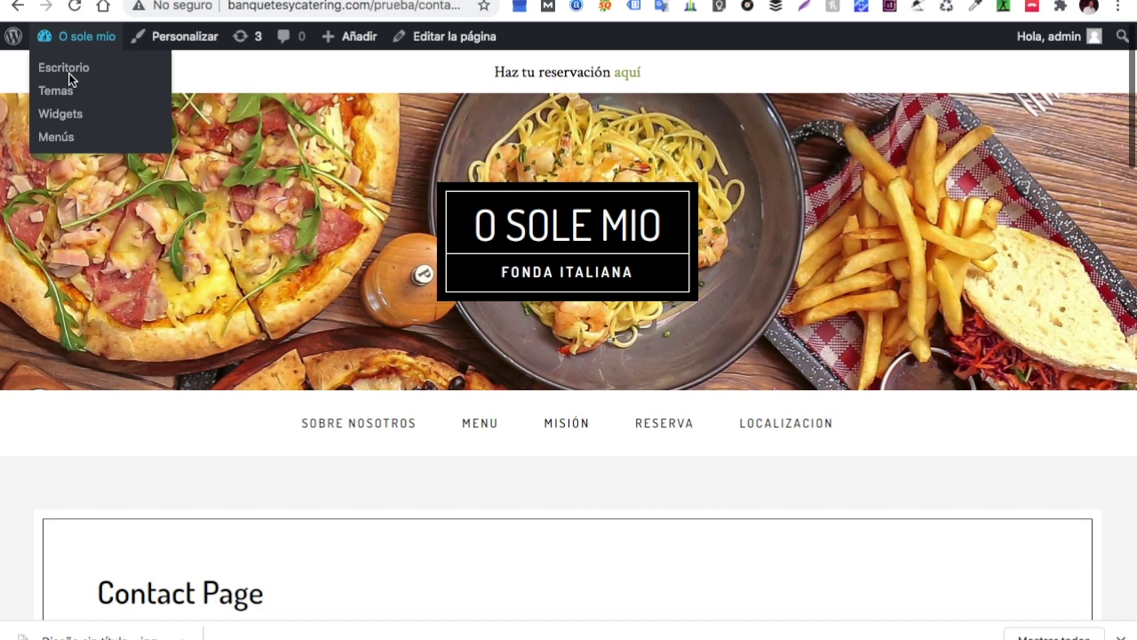
pyautogui.click(76, 71)
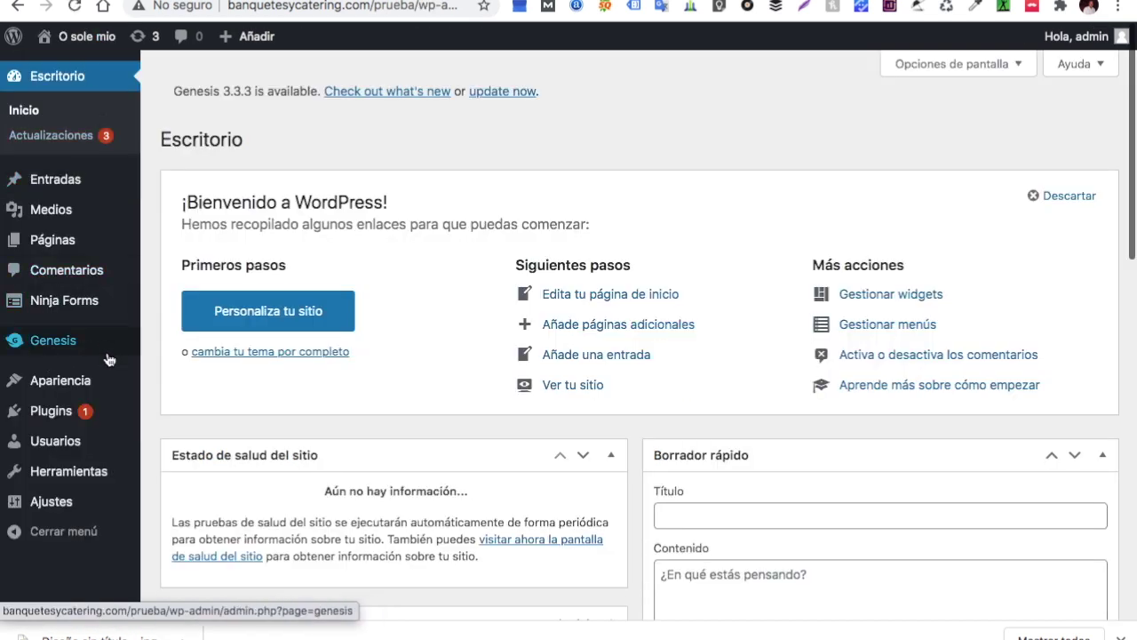
pyautogui.moveTo(86, 307)
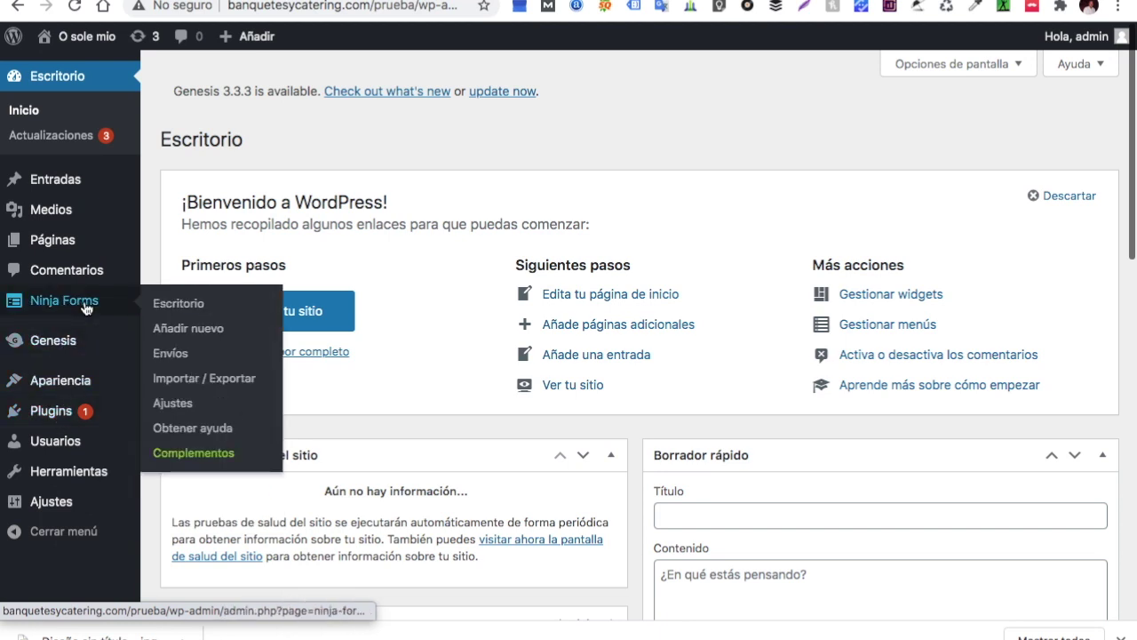
pyautogui.click(168, 305)
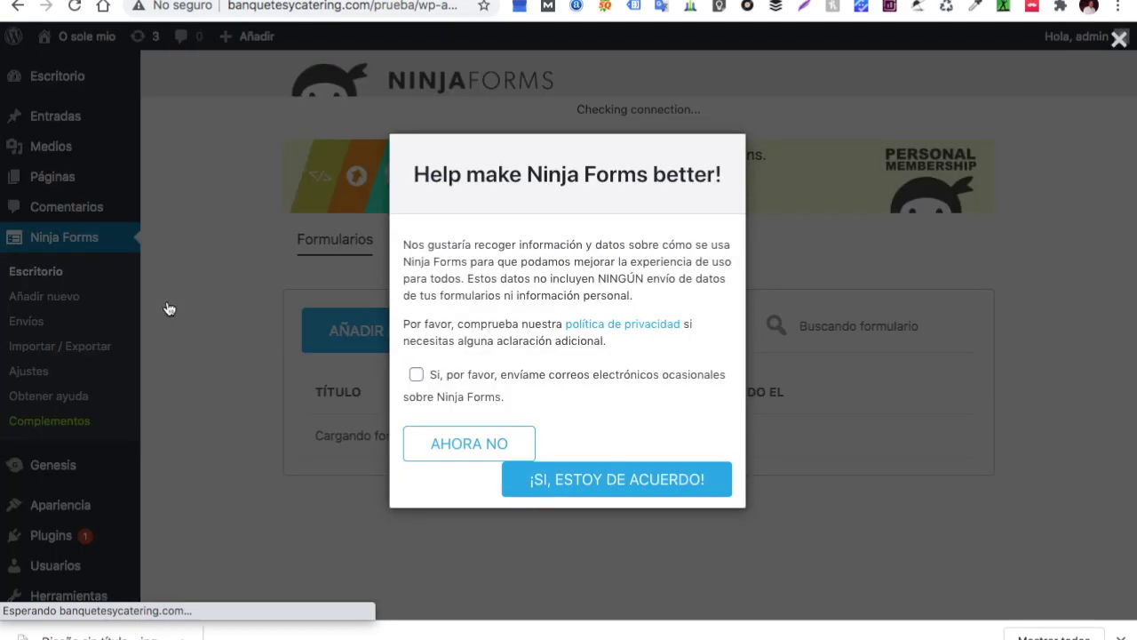
pyautogui.click(490, 444)
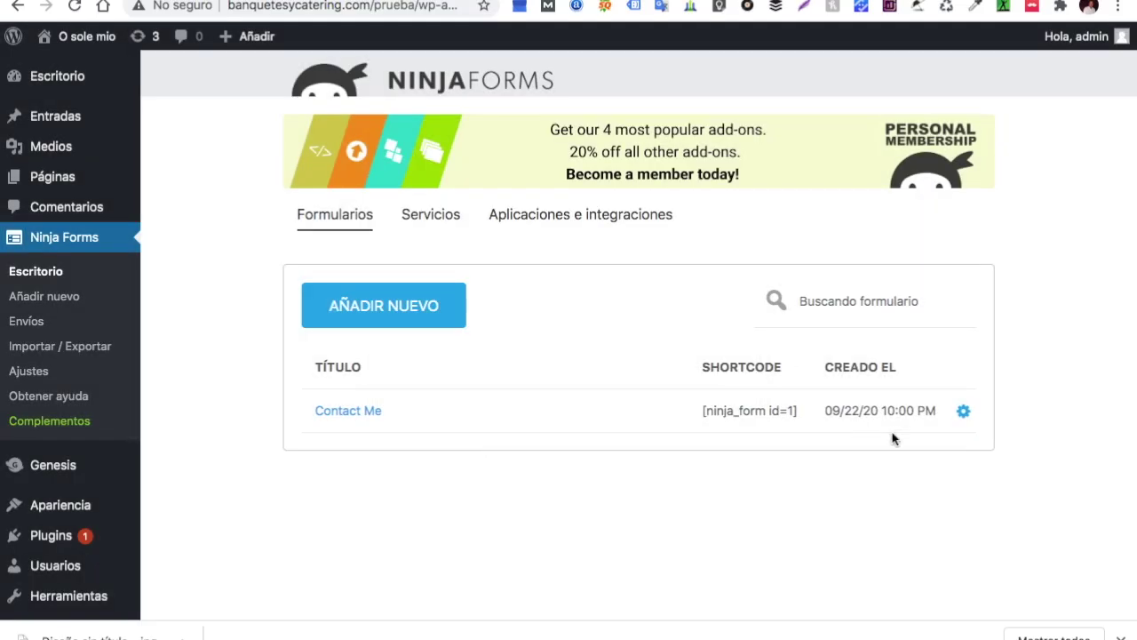
pyautogui.click(962, 414)
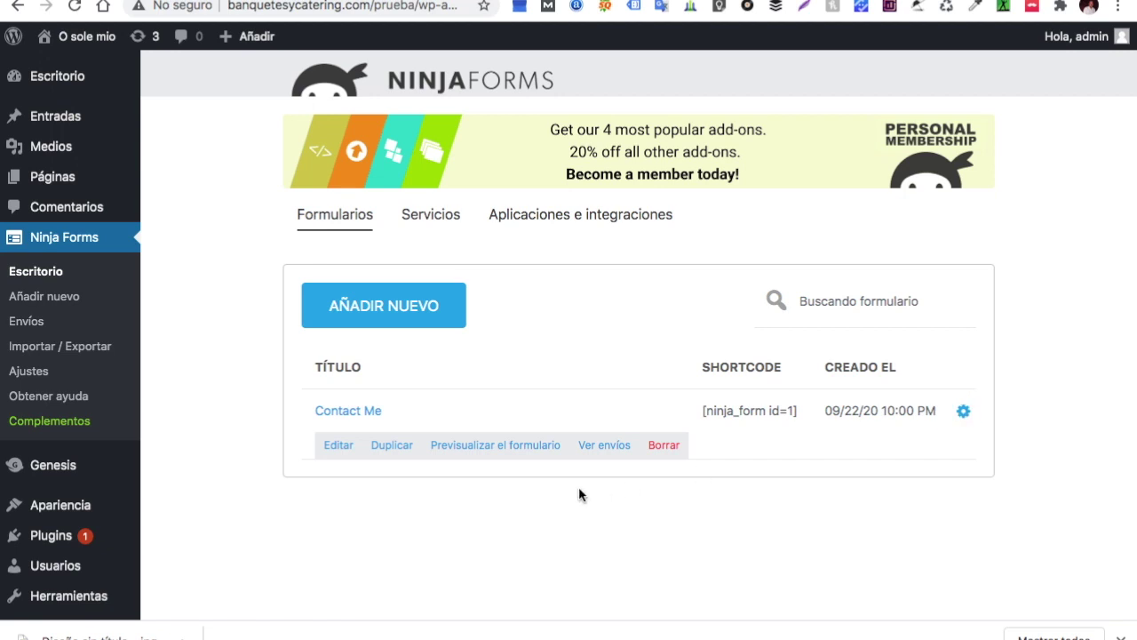
# Edit the Contact Me form and add a Teléfono field below Name
pyautogui.click(342, 447)
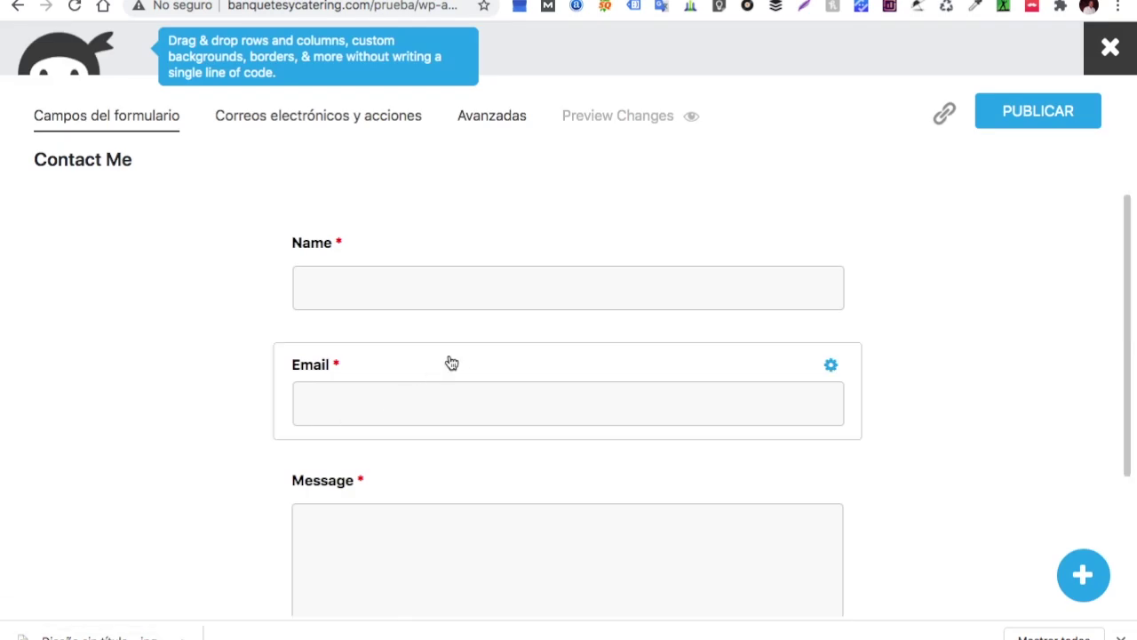
pyautogui.scroll(-2, 452, 368)
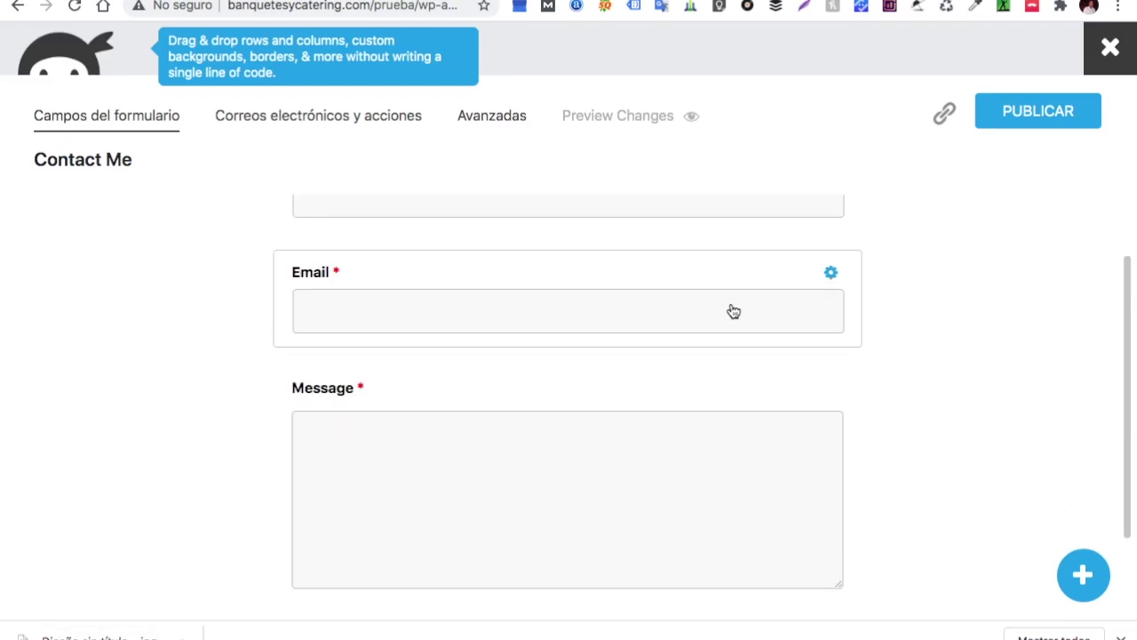
pyautogui.click(1082, 576)
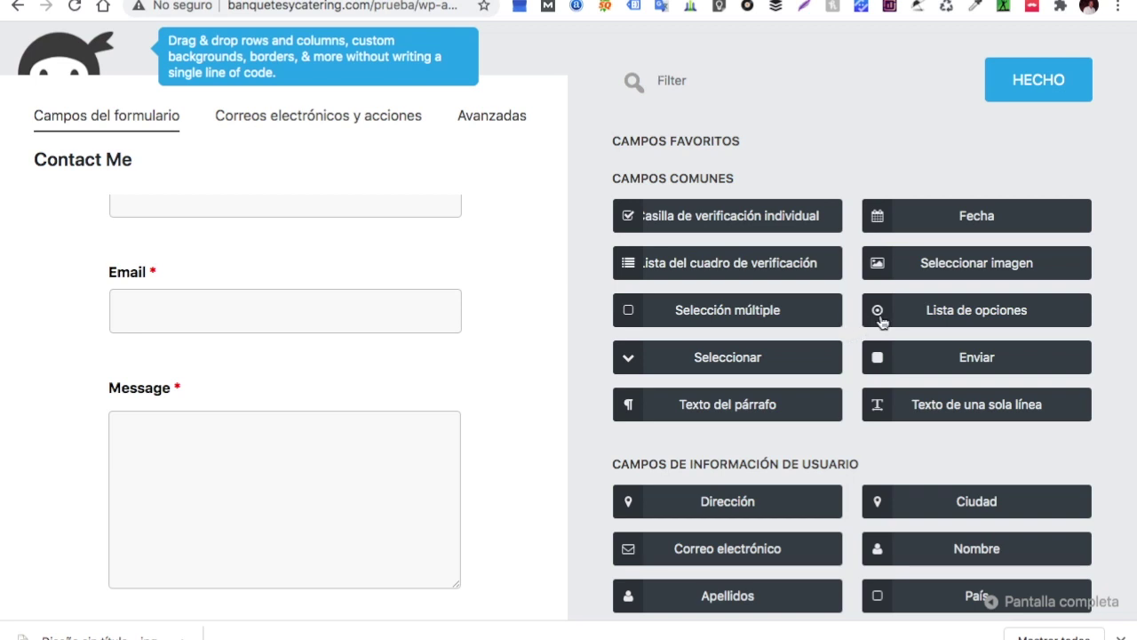
pyautogui.scroll(-3, 880, 320)
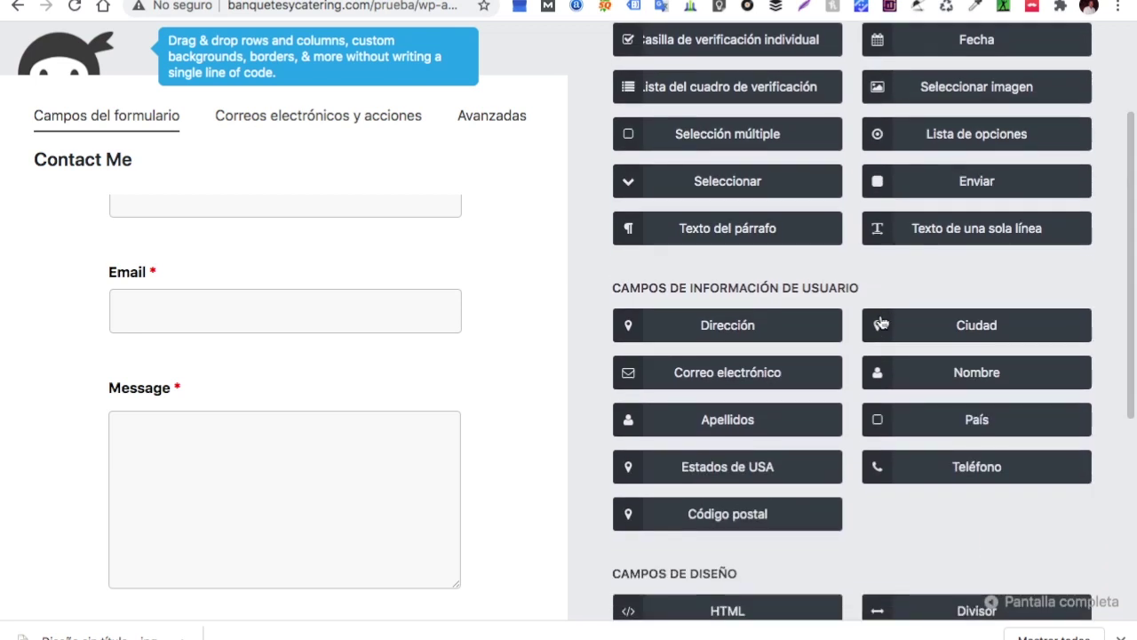
pyautogui.click(947, 466)
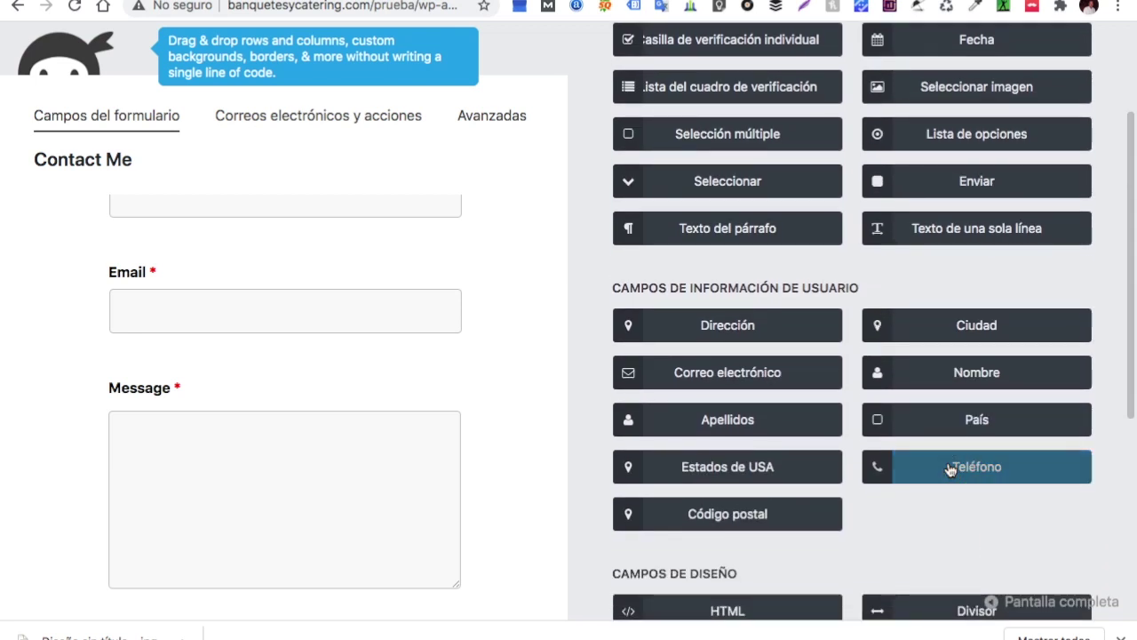
pyautogui.moveTo(949, 470); pyautogui.dragTo(133, 281)
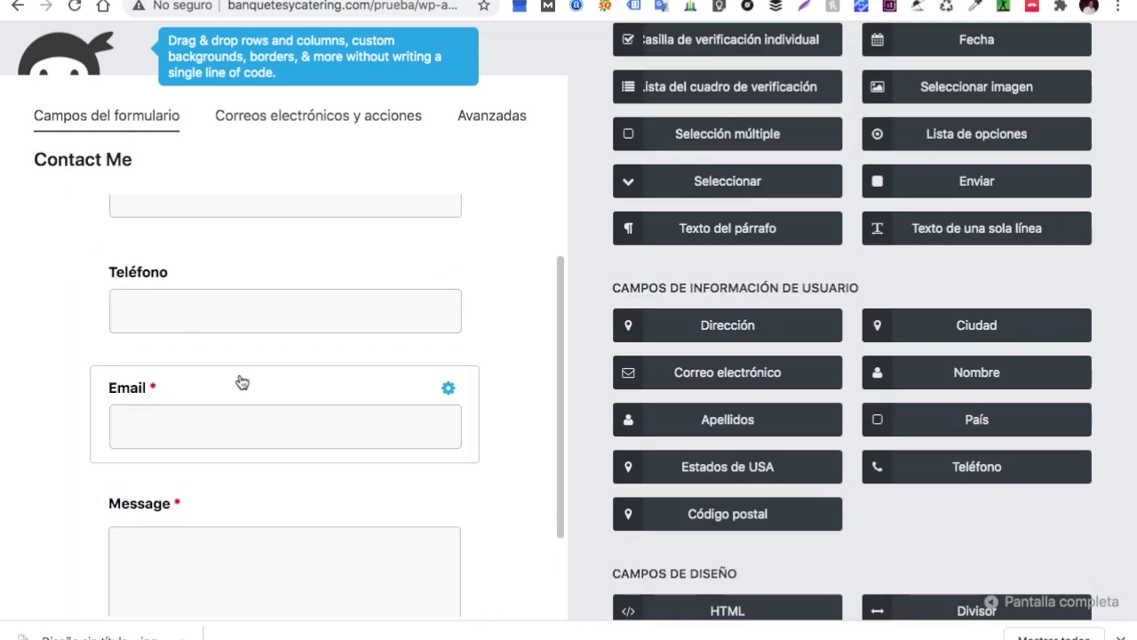
# Relabel the Message field as 'Mensaje'
pyautogui.scroll(-3, 242, 382)
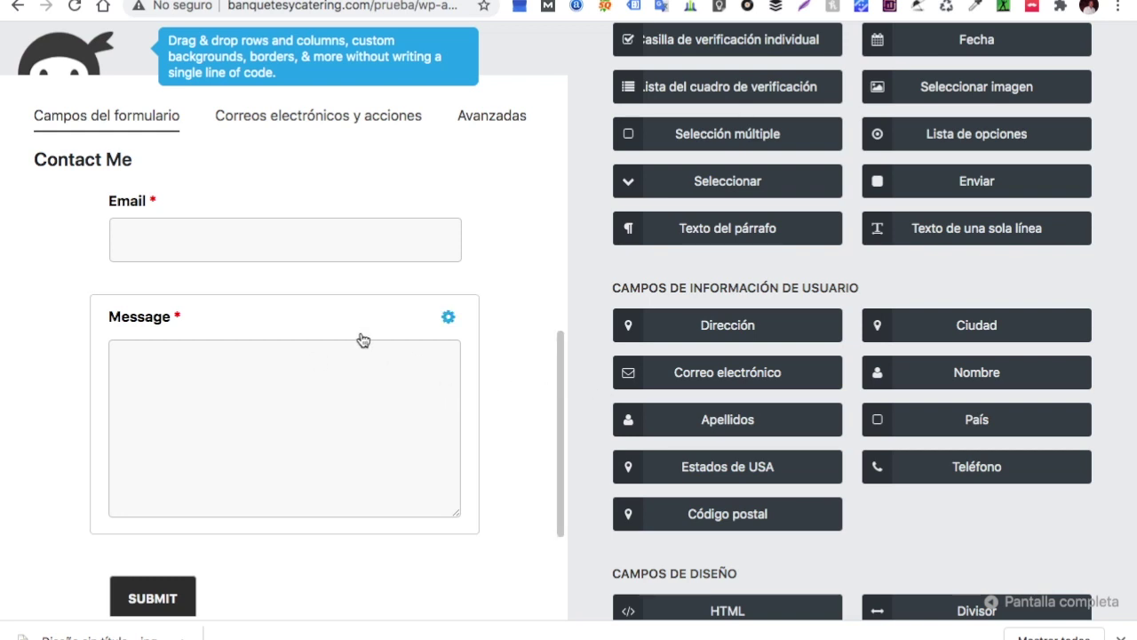
pyautogui.click(448, 318)
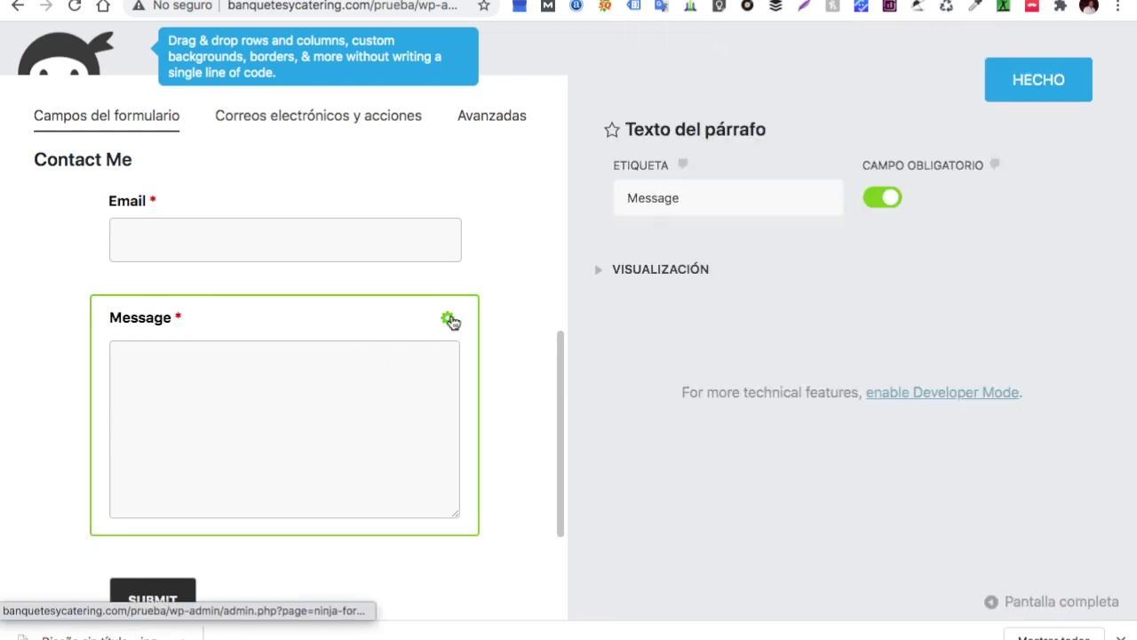
pyautogui.click(684, 197)
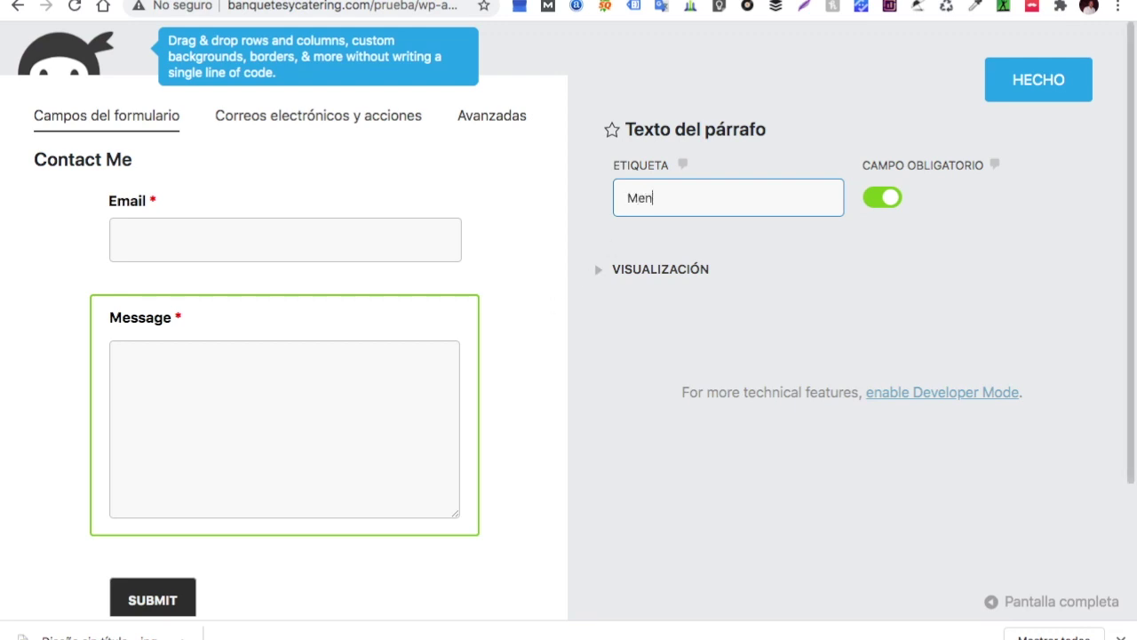
pyautogui.click(1028, 95)
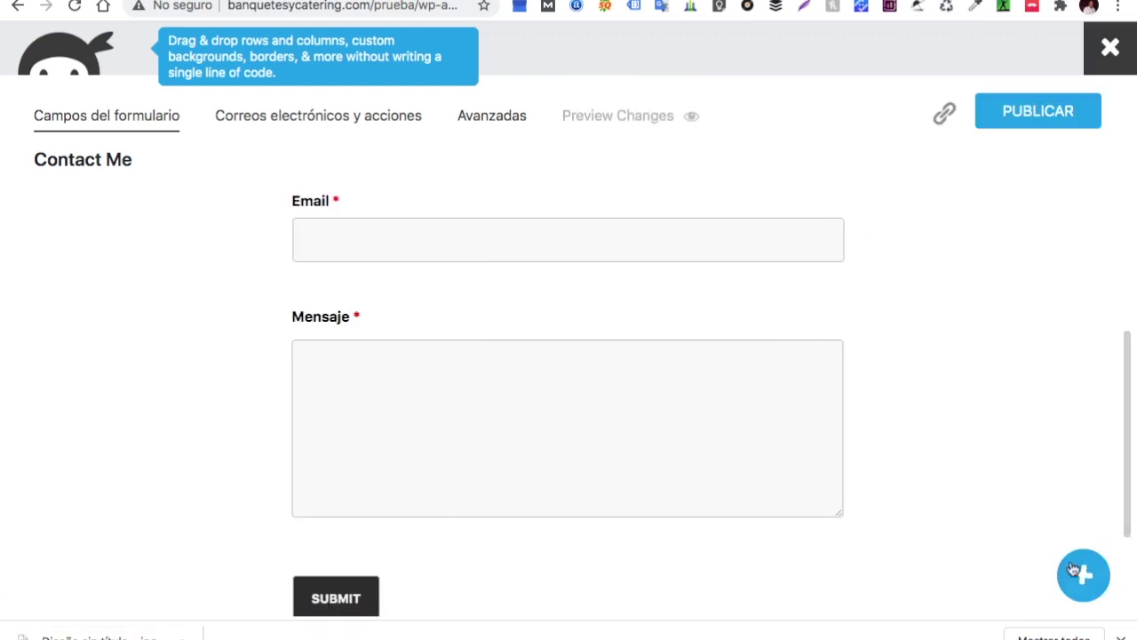
# Add a single checkbox field below Email, then delete it again
pyautogui.click(1084, 575)
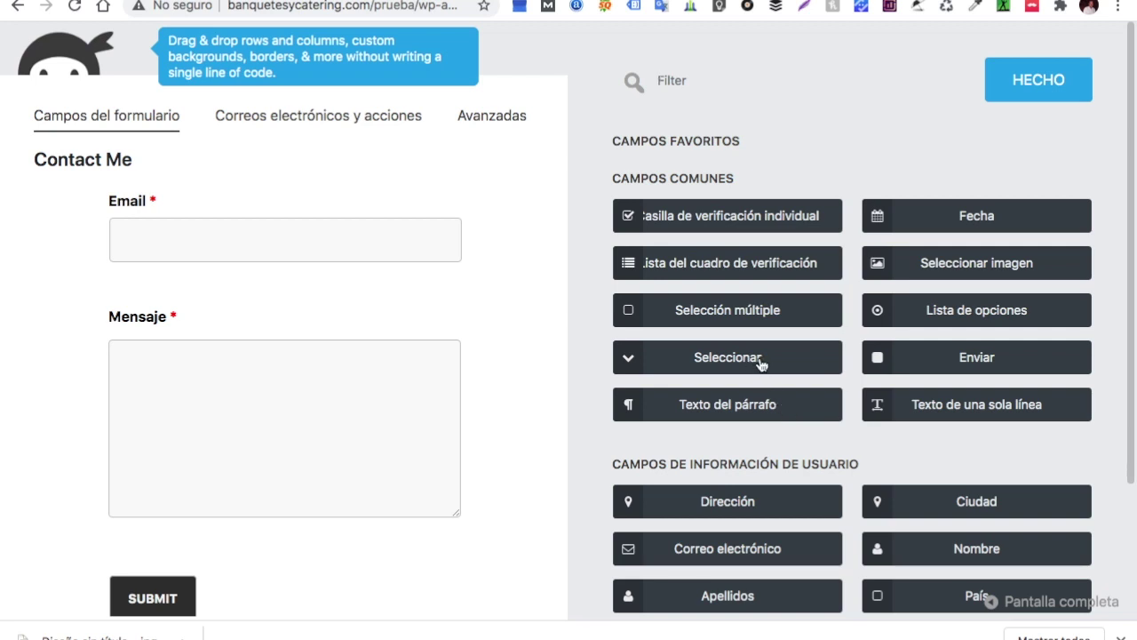
pyautogui.click(745, 217)
pyautogui.moveTo(627, 216); pyautogui.dragTo(195, 278)
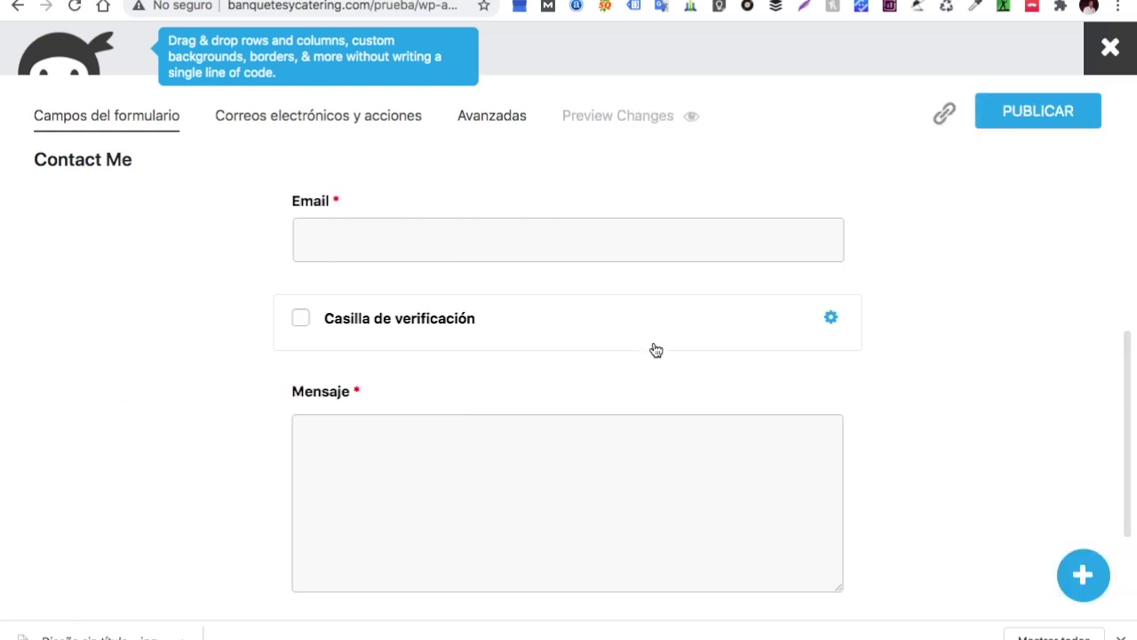
pyautogui.moveTo(828, 324)
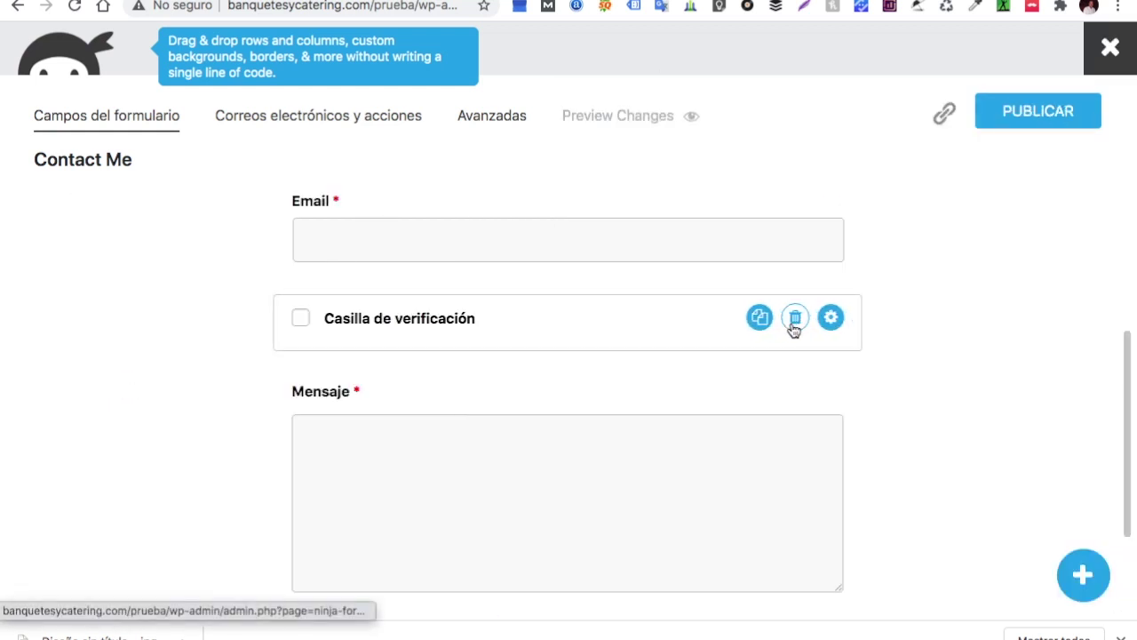
pyautogui.click(794, 320)
# Place a checkbox list field (Uno, Dos, Tres) below Email and start relabelling it 'En'
pyautogui.click(1083, 574)
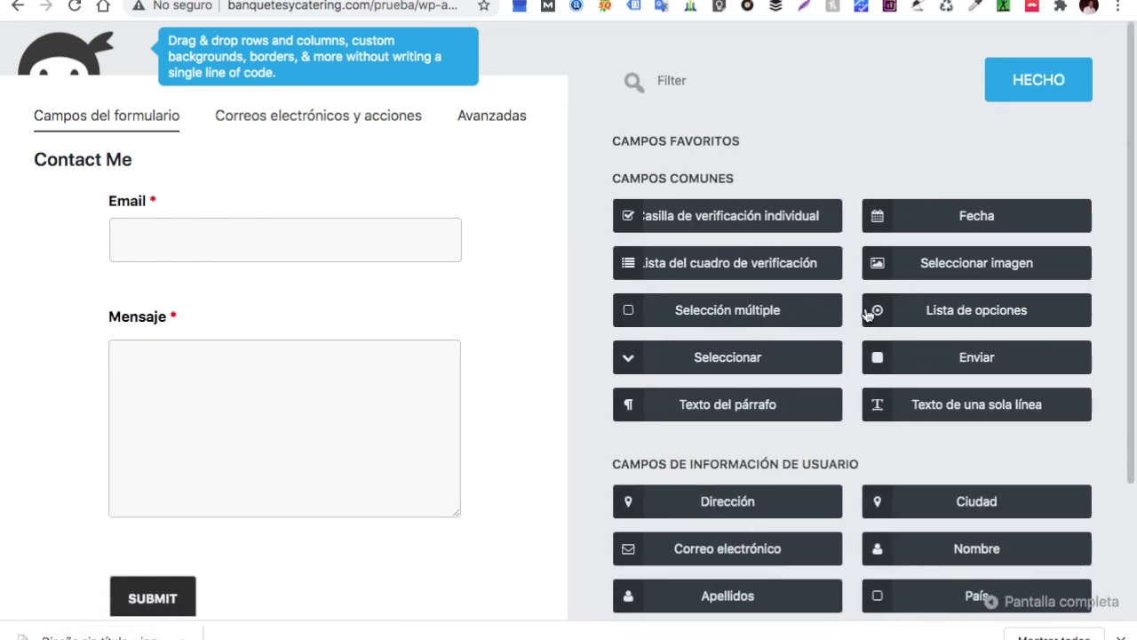
pyautogui.click(754, 271)
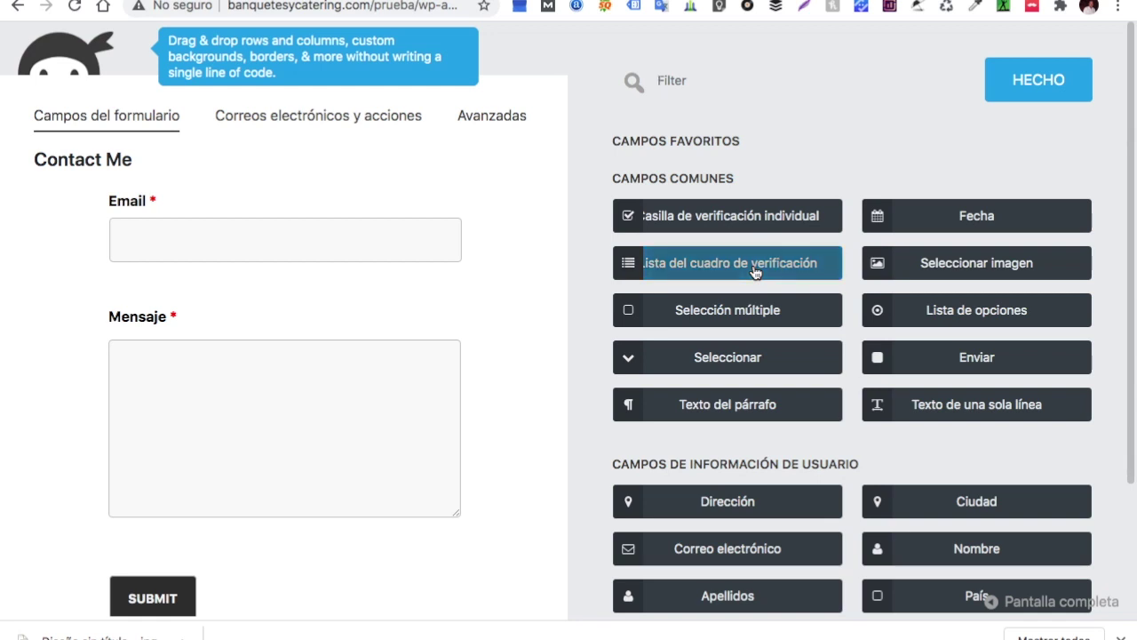
pyautogui.moveTo(754, 266); pyautogui.dragTo(146, 283)
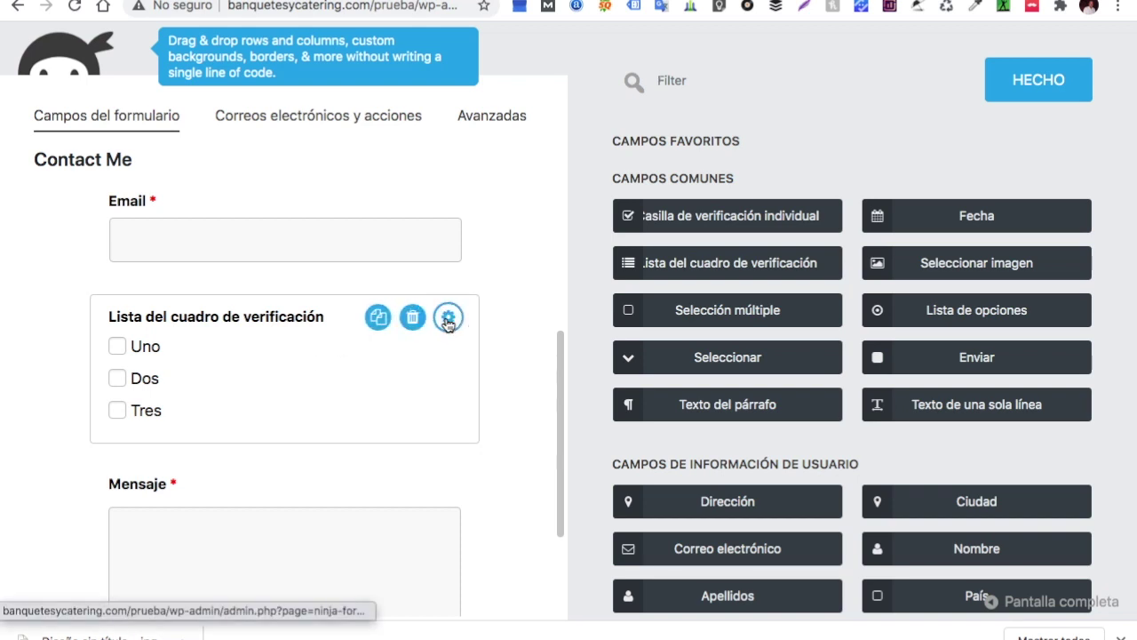
pyautogui.click(448, 319)
pyautogui.click(798, 198)
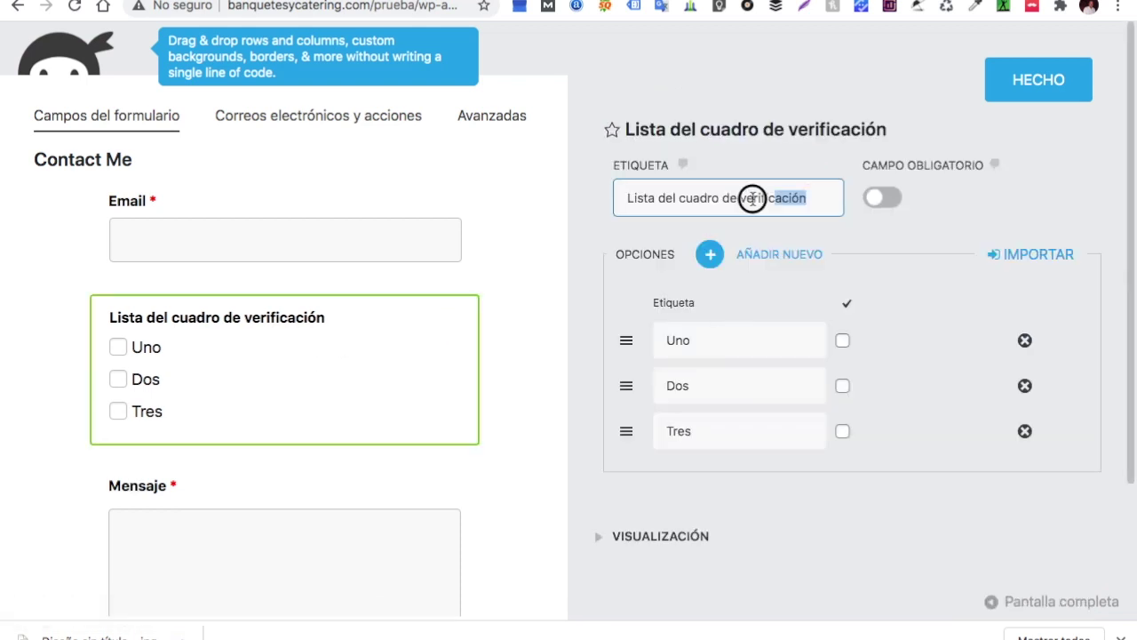
pyautogui.hotkey('ctrl', 'a')
pyautogui.press('BackSpace')
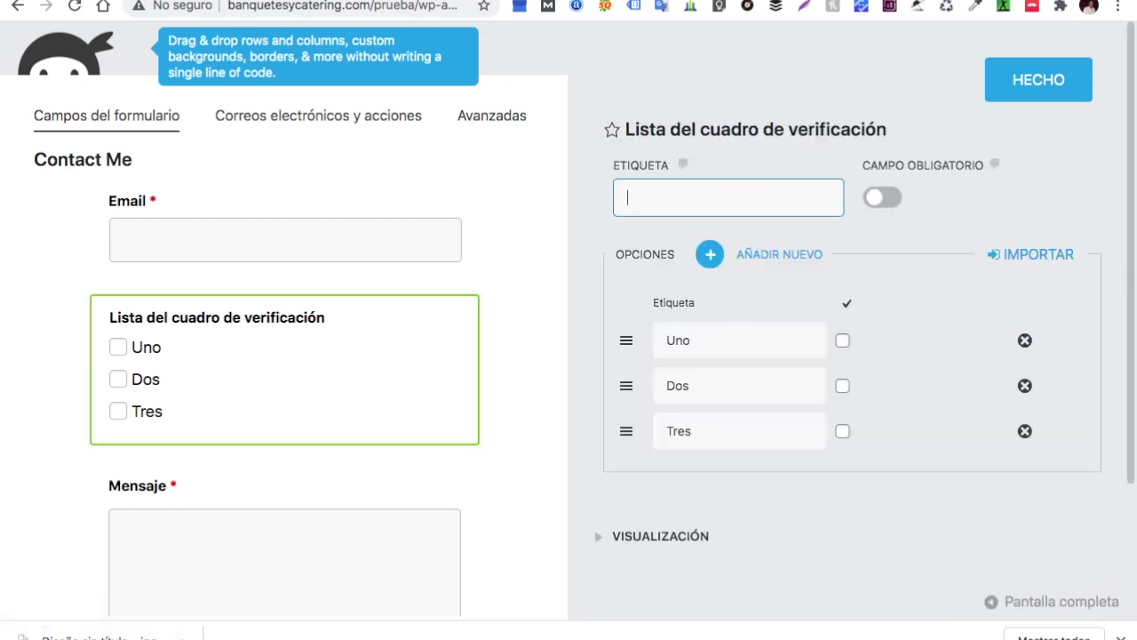
pyautogui.write('En que')
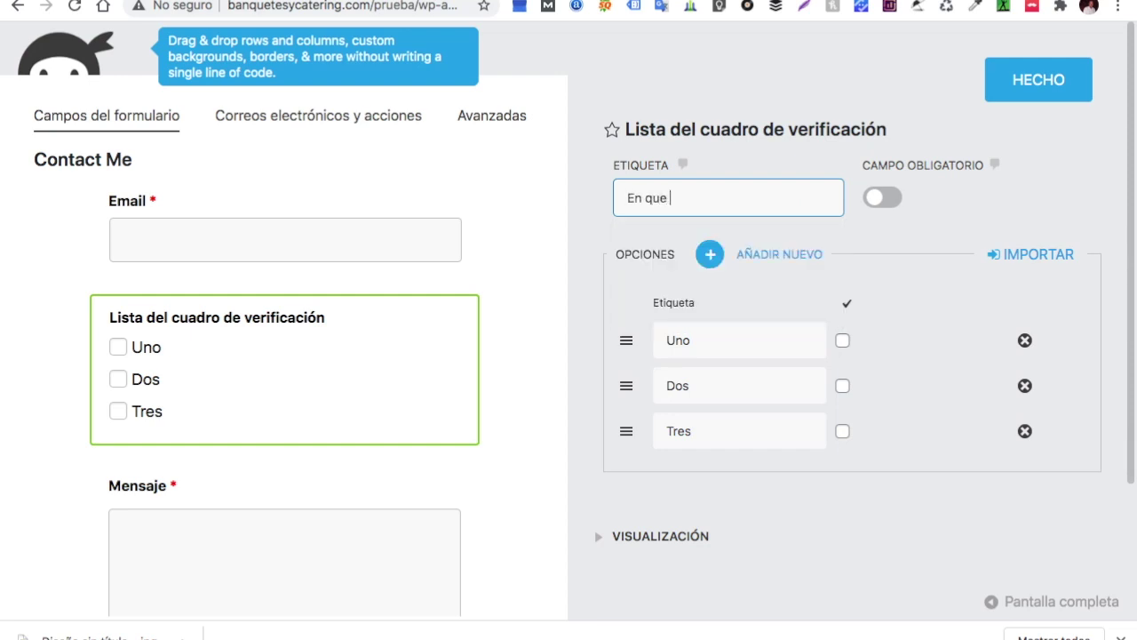
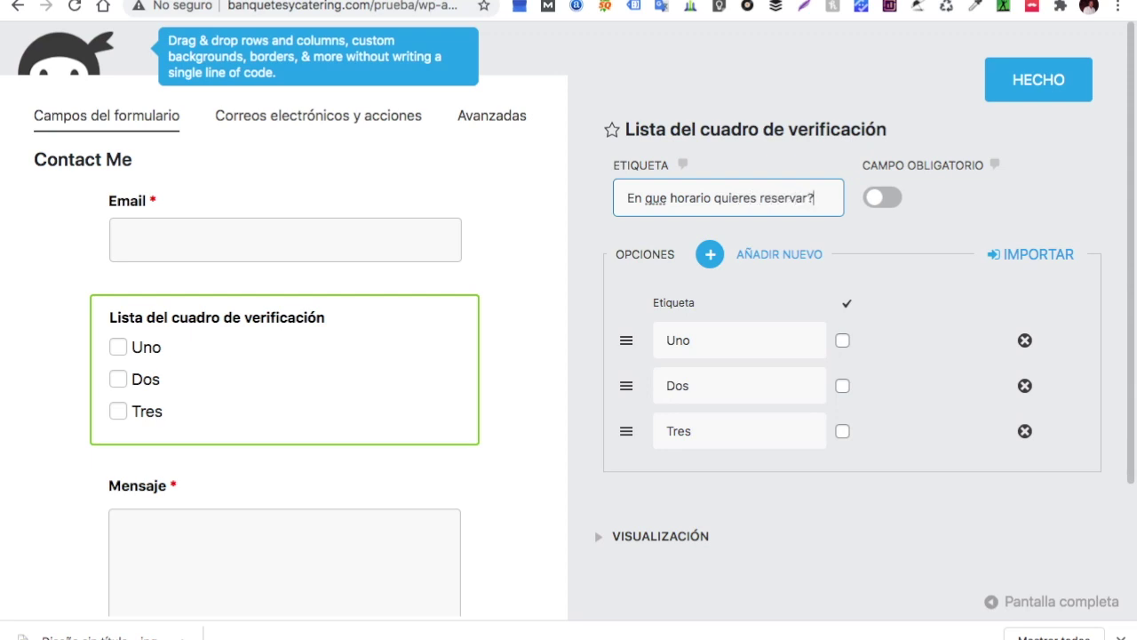
# Reword the checkbox list label to 'A que hora quieres tu reservacion?', removing 'En que horario' and 'reservar'
pyautogui.rightClick(655, 199)
pyautogui.press('Escape')
pyautogui.moveTo(713, 199); pyautogui.dragTo(617, 198)
pyautogui.press('BackSpace')
pyautogui.write('A que ho')
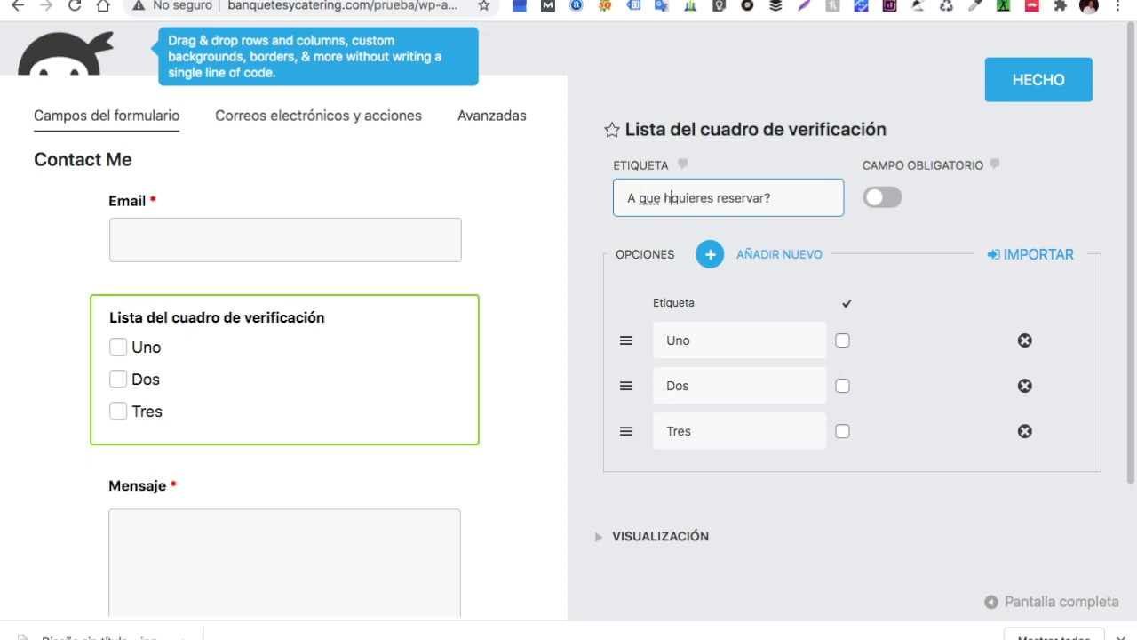
pyautogui.write('ra')
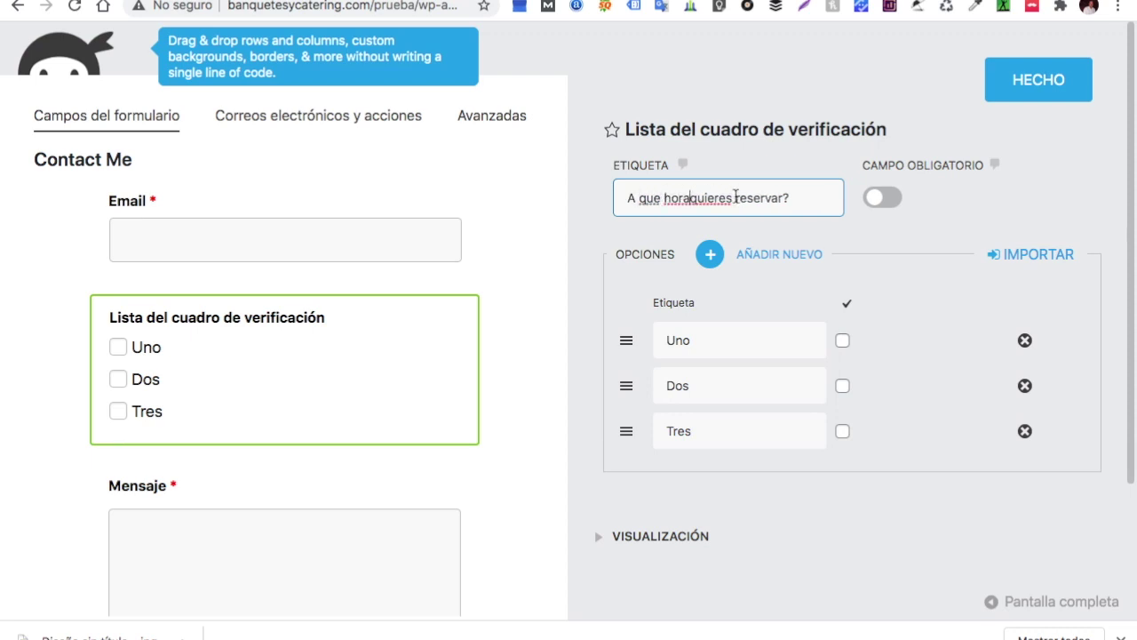
pyautogui.moveTo(788, 197); pyautogui.dragTo(736, 197)
pyautogui.press('BackSpace')
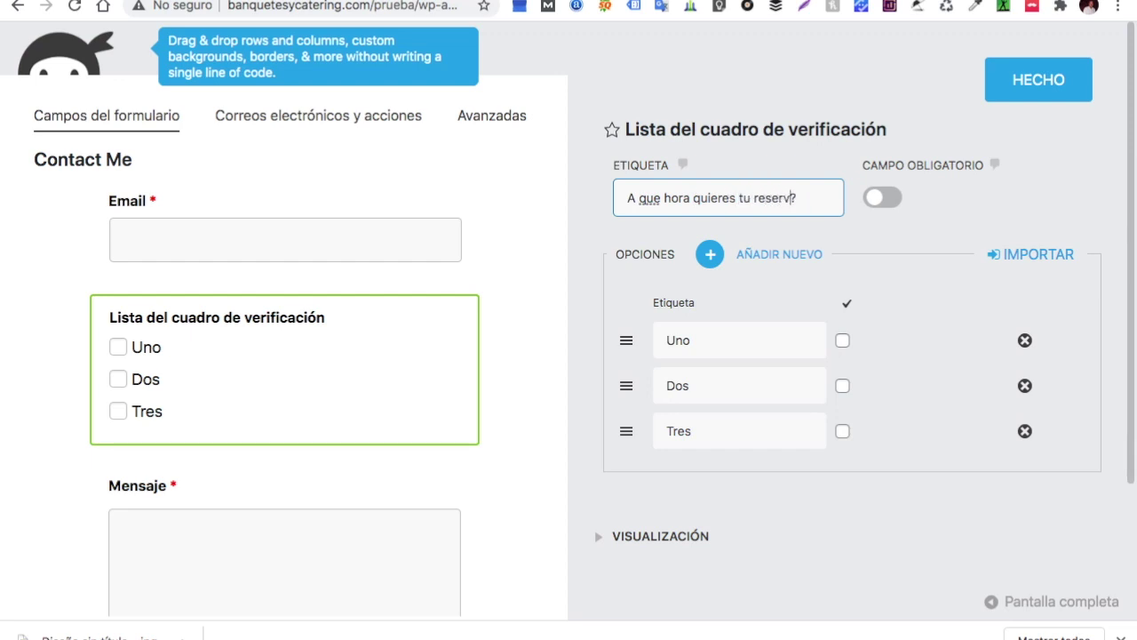
# Add the opening '¿' to the label, make the field required, and begin editing option Uno
pyautogui.rightClick(649, 203)
pyautogui.click(619, 200)
pyautogui.click(626, 198)
pyautogui.write('¿')
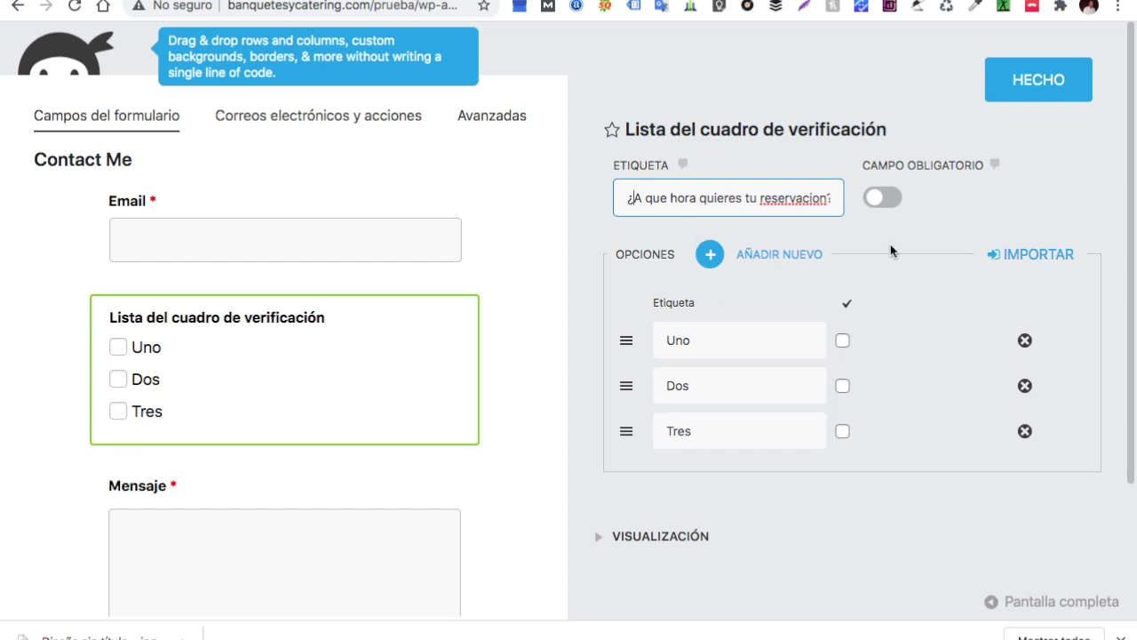
pyautogui.click(892, 197)
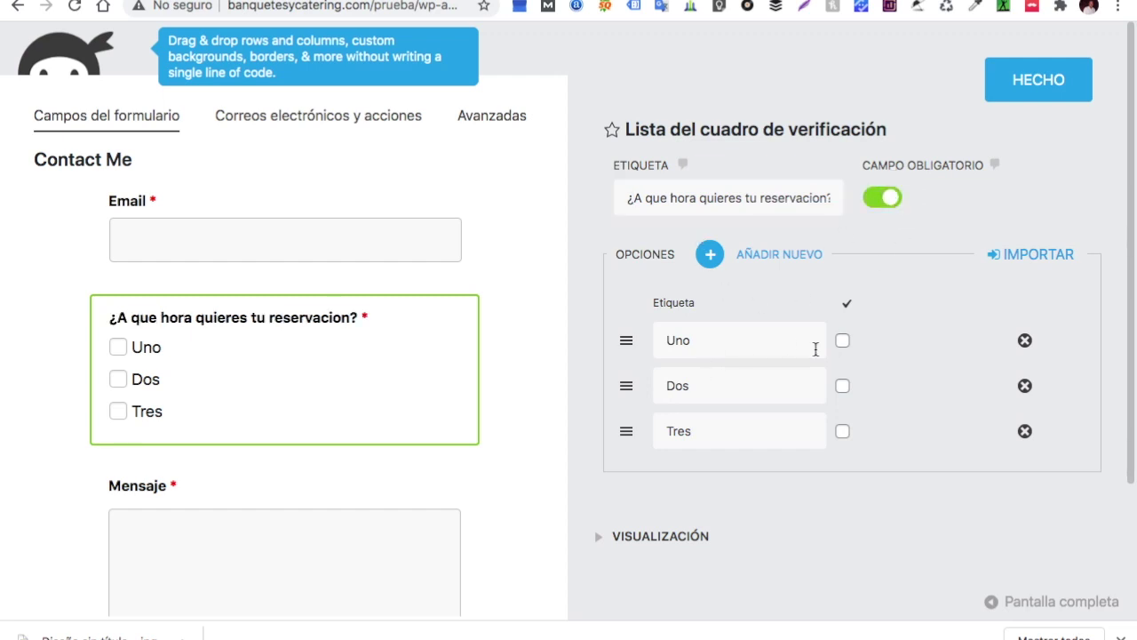
pyautogui.click(716, 341)
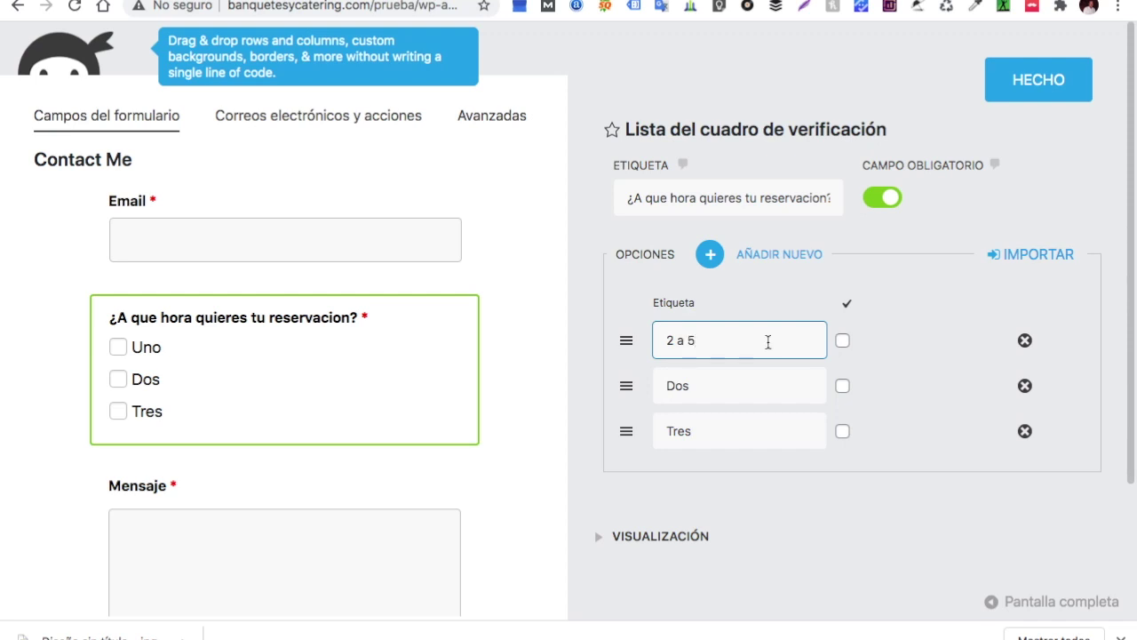
# Rename the first three options to 2:00, 3:00 and 4:00
pyautogui.click(716, 391)
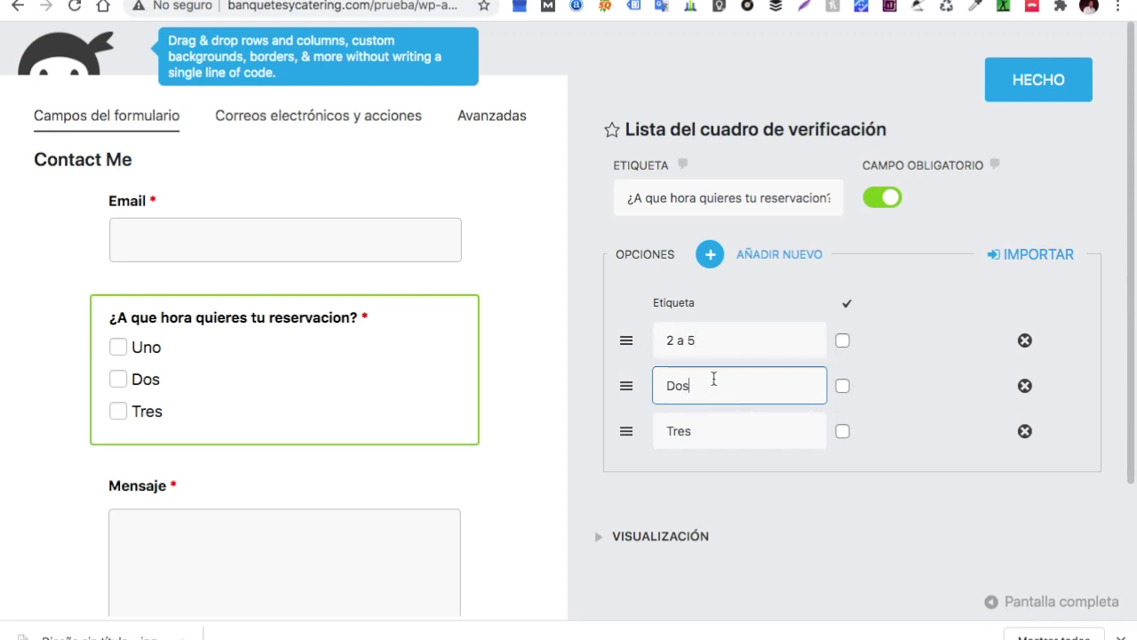
pyautogui.click(703, 347)
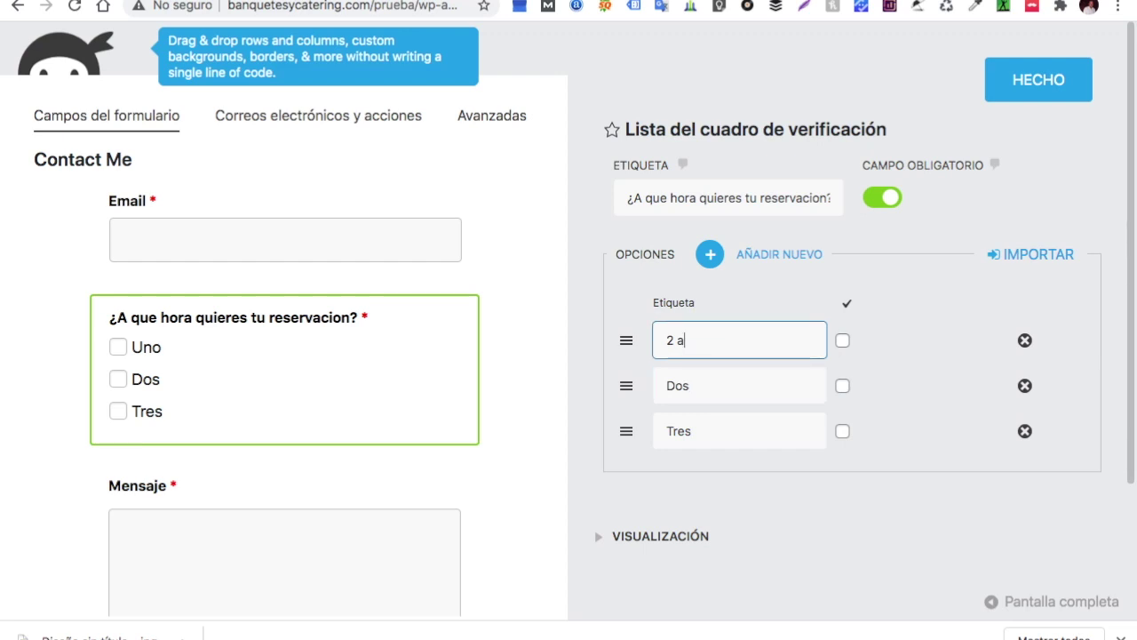
pyautogui.click(710, 344)
pyautogui.click(700, 380)
pyautogui.press('BackSpace')
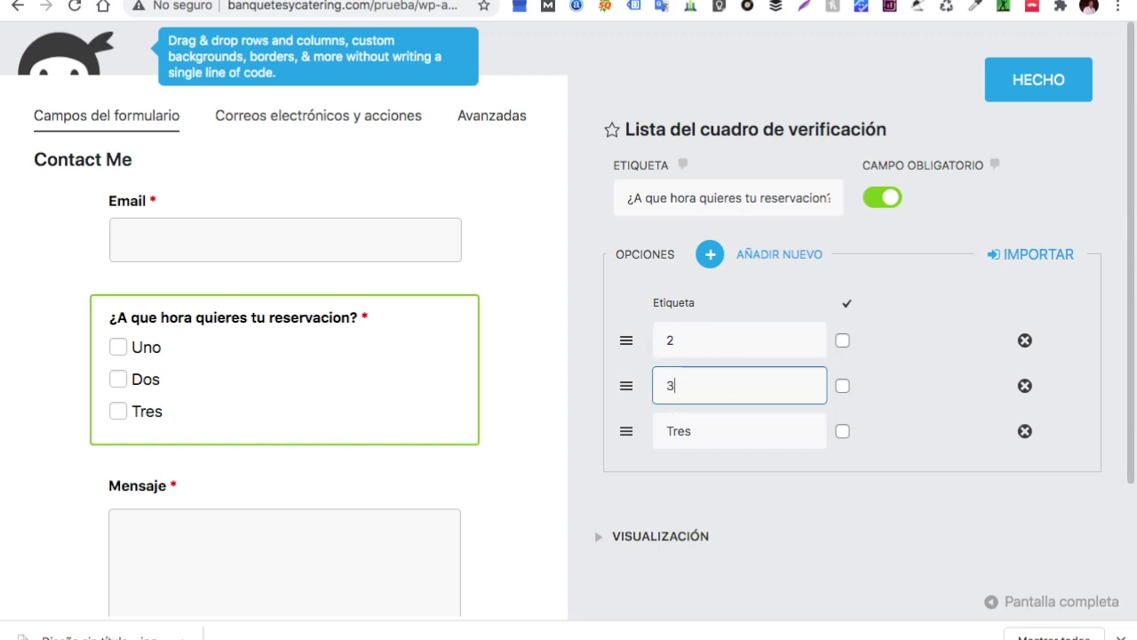
pyautogui.click(729, 431)
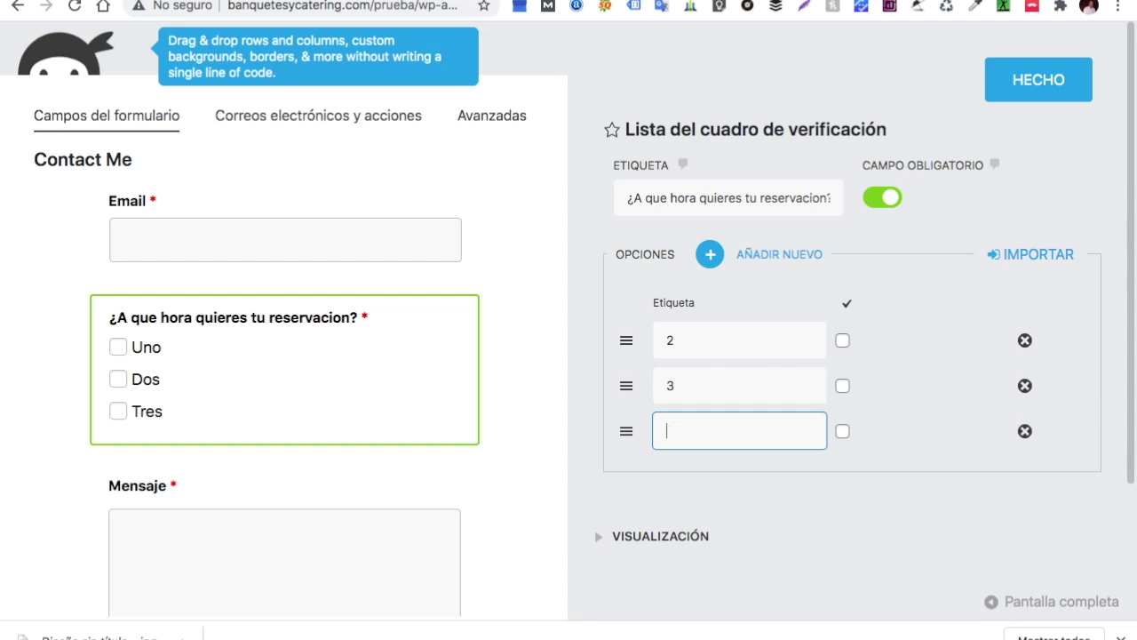
pyautogui.click(680, 340)
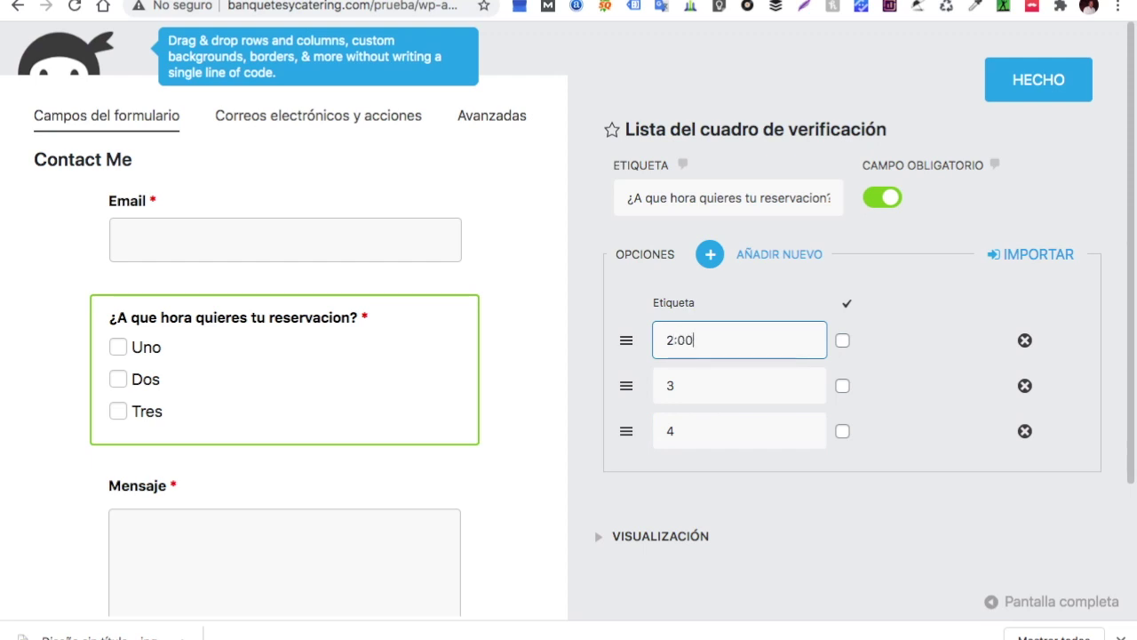
pyautogui.click(679, 379)
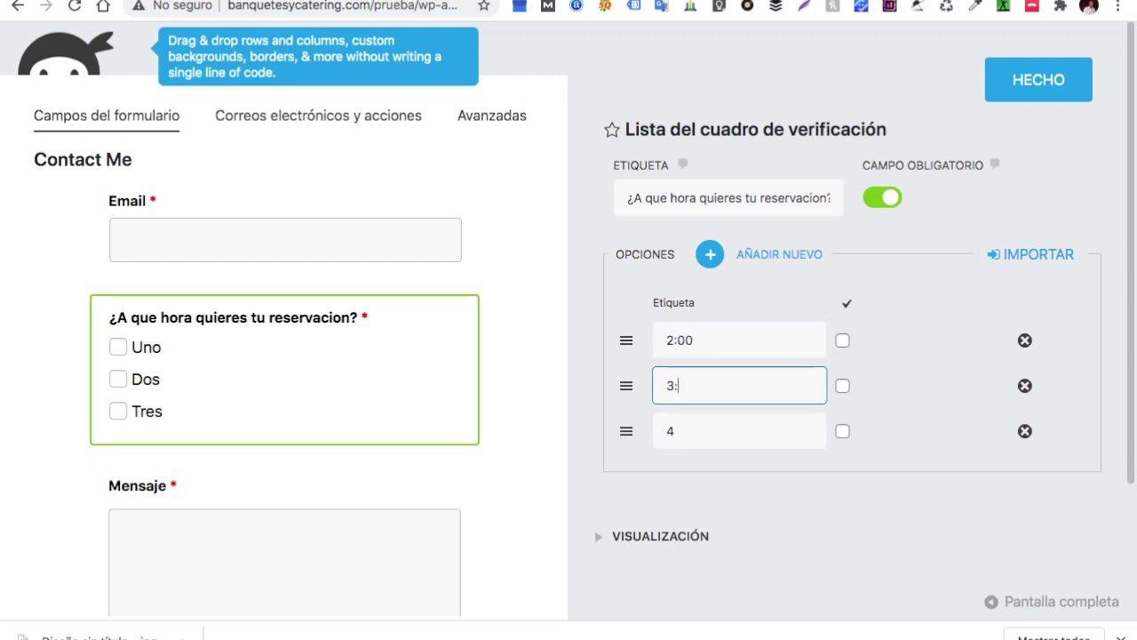
pyautogui.click(675, 430)
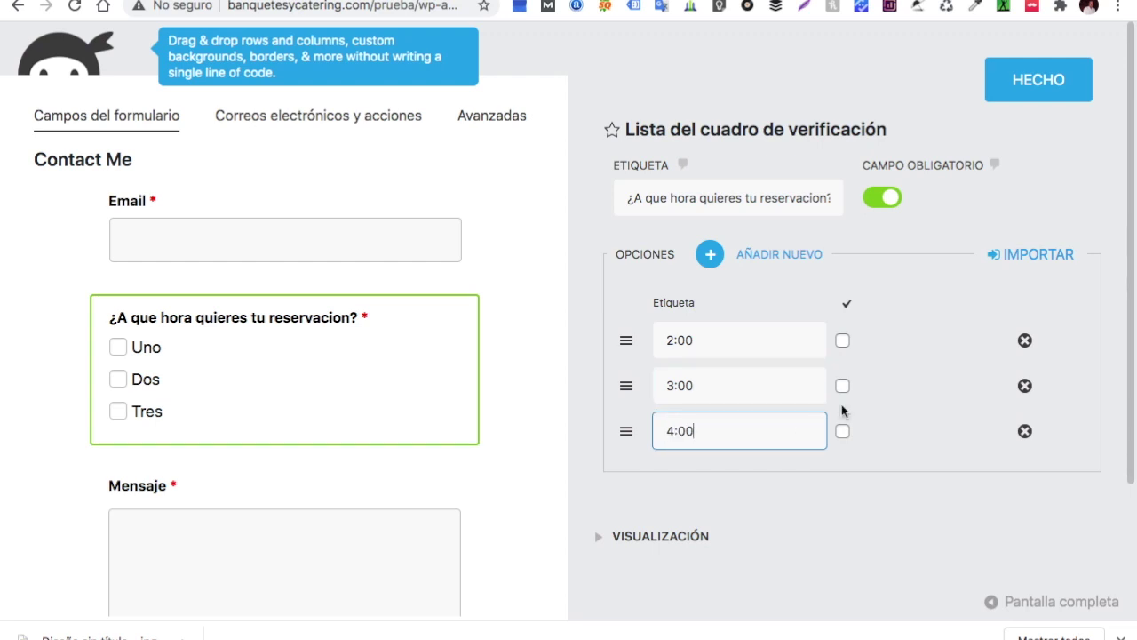
# Add options 5:00, 6:00 and 7:00 and close the field settings
pyautogui.click(779, 257)
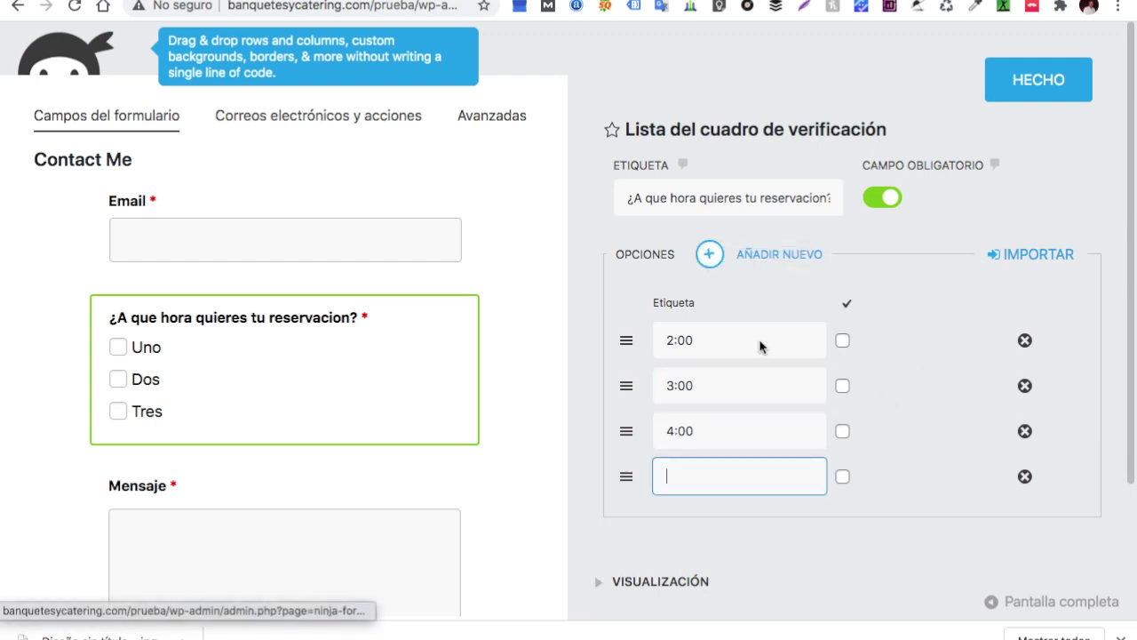
pyautogui.click(675, 486)
pyautogui.write('5')
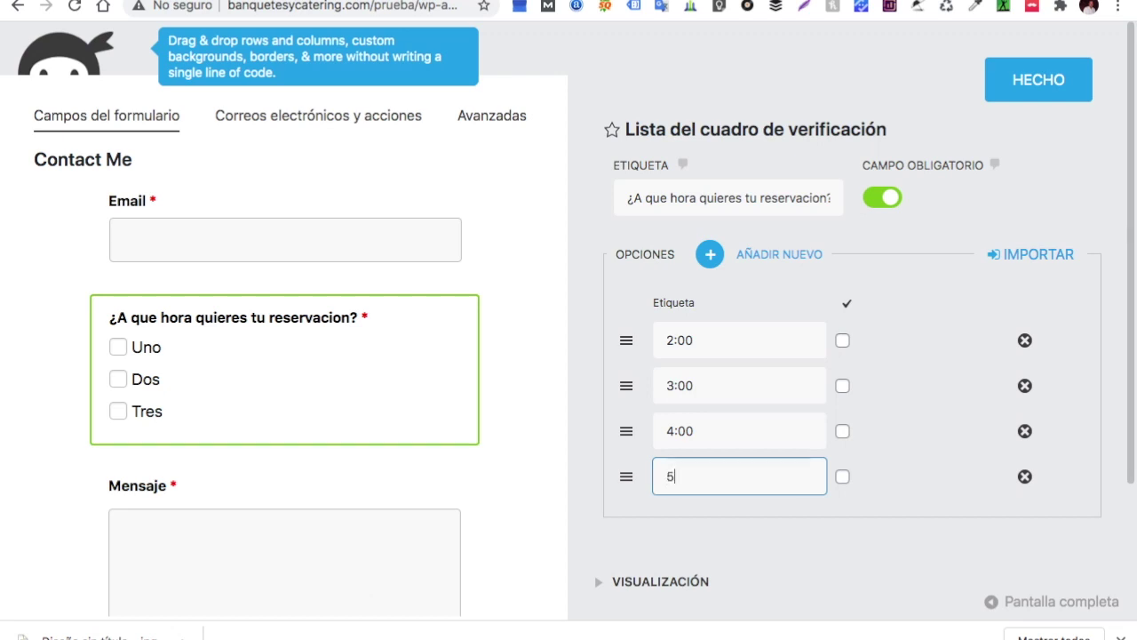
pyautogui.write(':00')
pyautogui.click(711, 255)
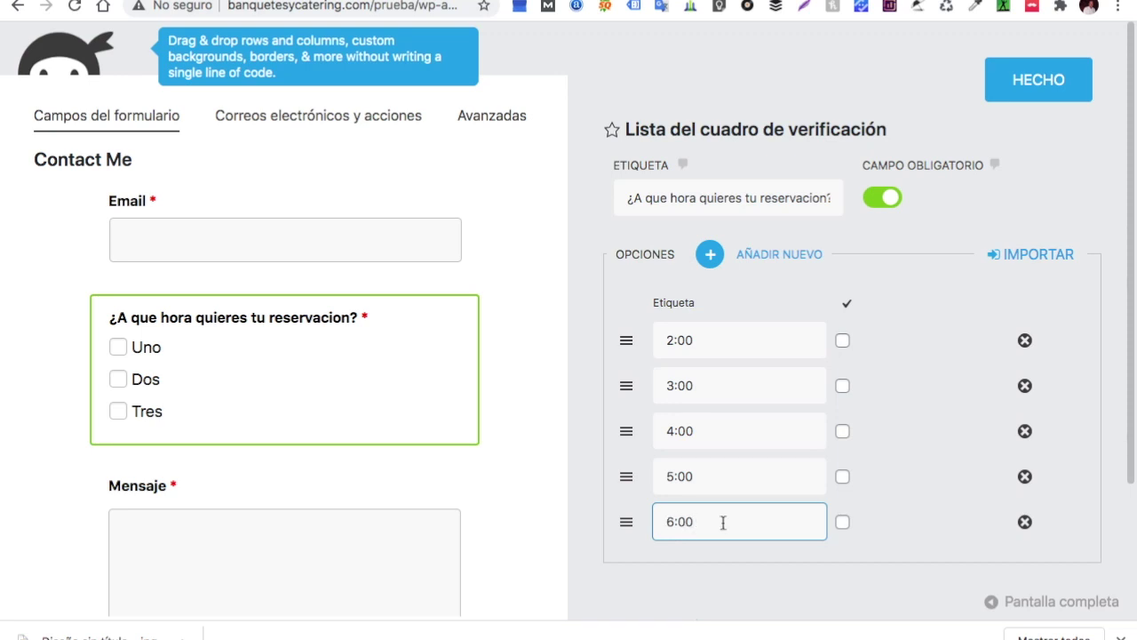
pyautogui.click(715, 262)
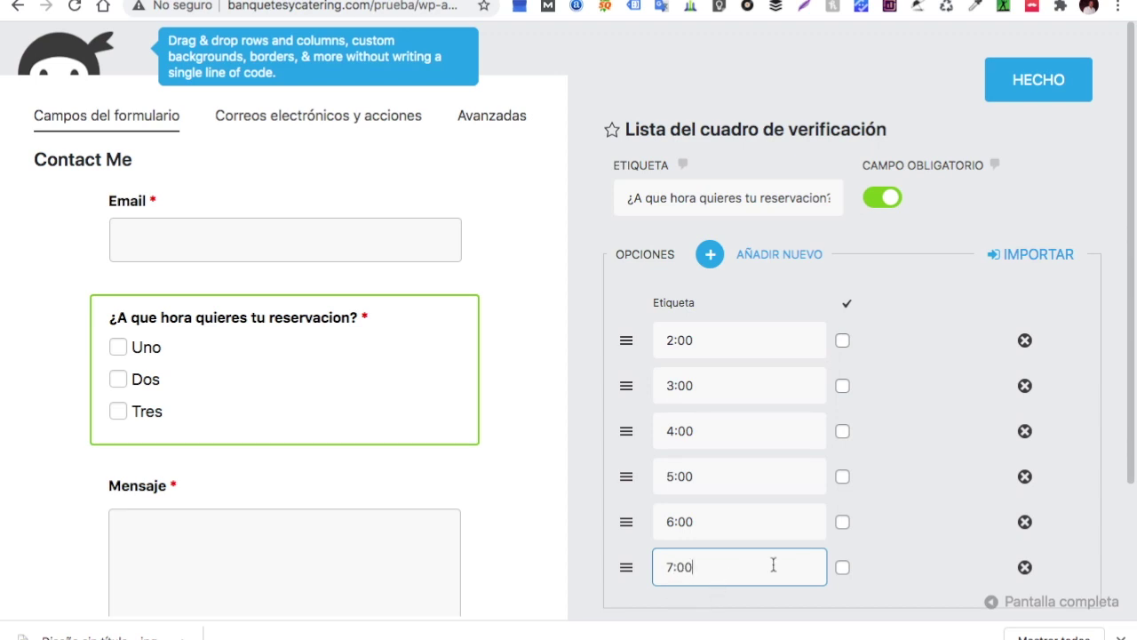
pyautogui.write('7:00')
pyautogui.click(1040, 81)
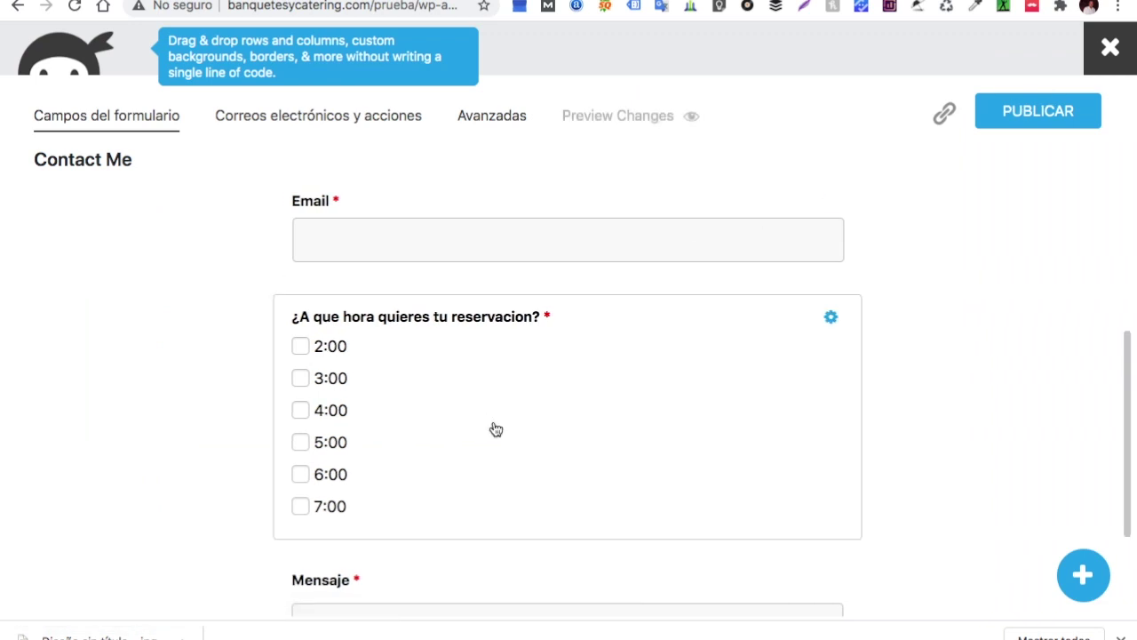
# Add a checkbox list above the time question, labelled '¿Que dia quieres reservar?'
pyautogui.click(1082, 574)
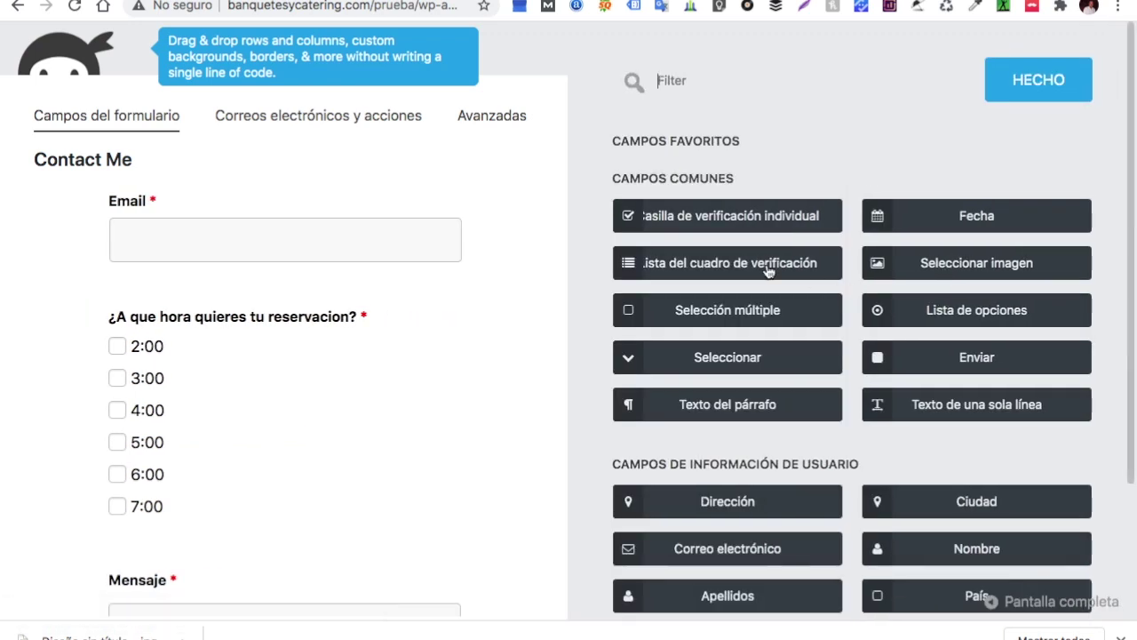
pyautogui.click(767, 269)
pyautogui.moveTo(767, 268); pyautogui.dragTo(145, 280)
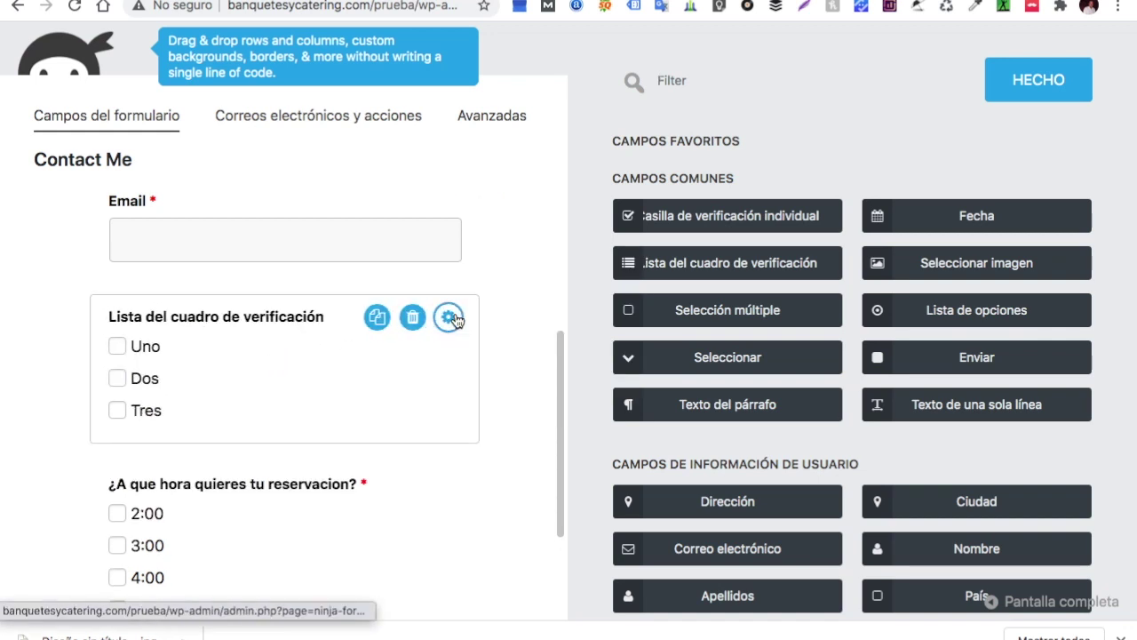
pyautogui.click(449, 318)
pyautogui.moveTo(810, 198); pyautogui.dragTo(622, 198)
pyautogui.press('BackSpace')
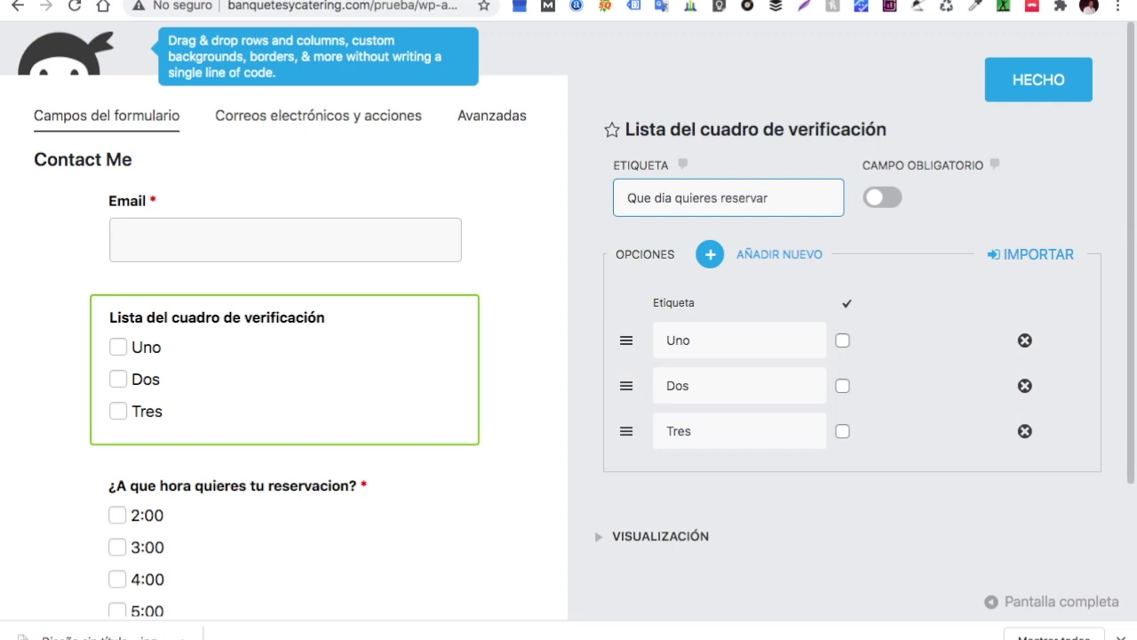
pyautogui.click(628, 198)
pyautogui.write('¿')
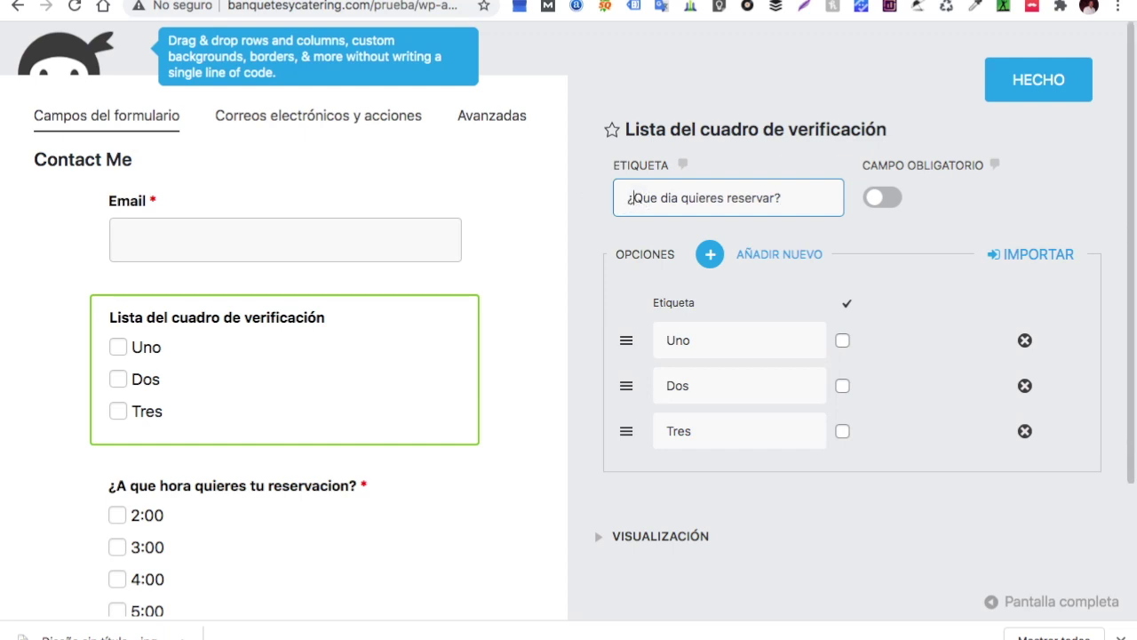
# Set its options to the seven weekdays, Lunes through Domingo, then close its settings
pyautogui.click(691, 345)
pyautogui.write('Lunes')
pyautogui.click(700, 387)
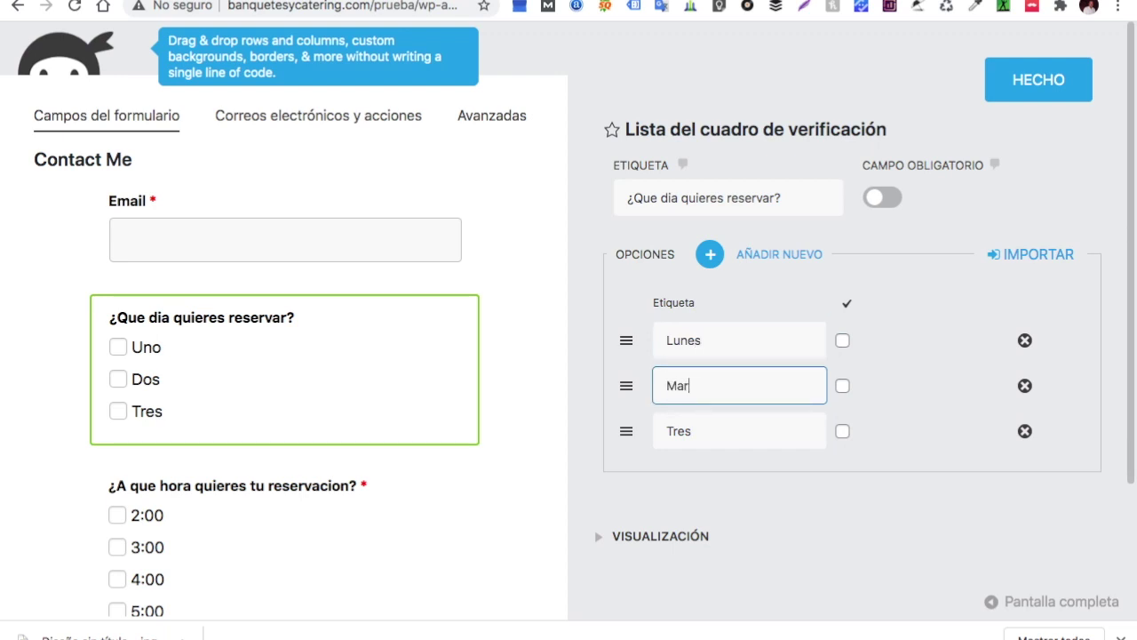
pyautogui.click(711, 433)
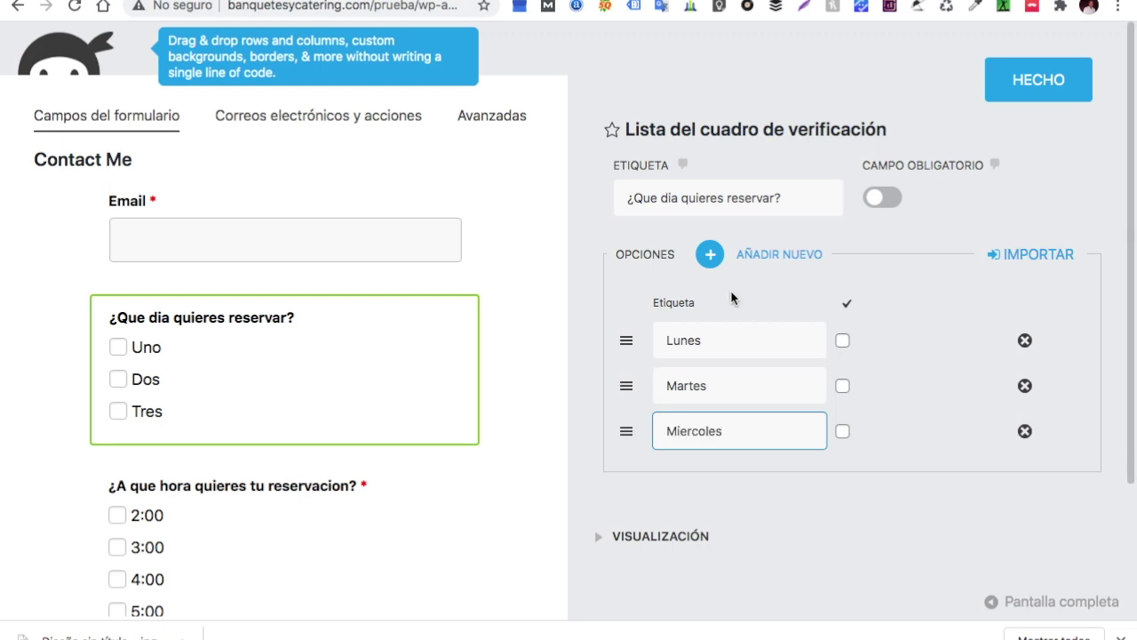
pyautogui.click(711, 255)
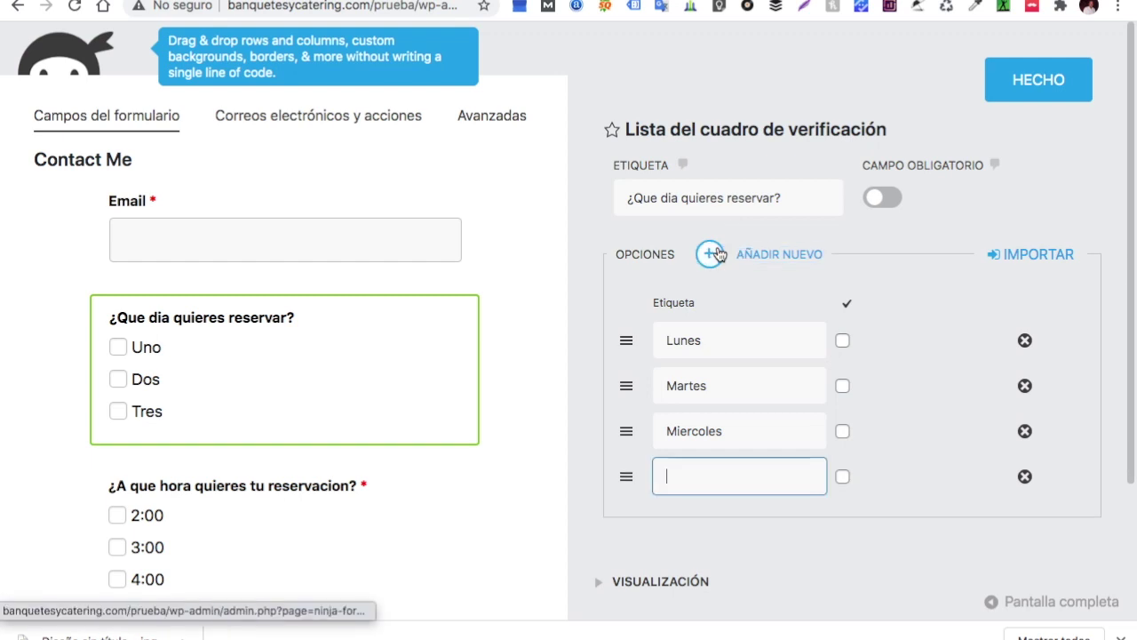
pyautogui.write('Jueves')
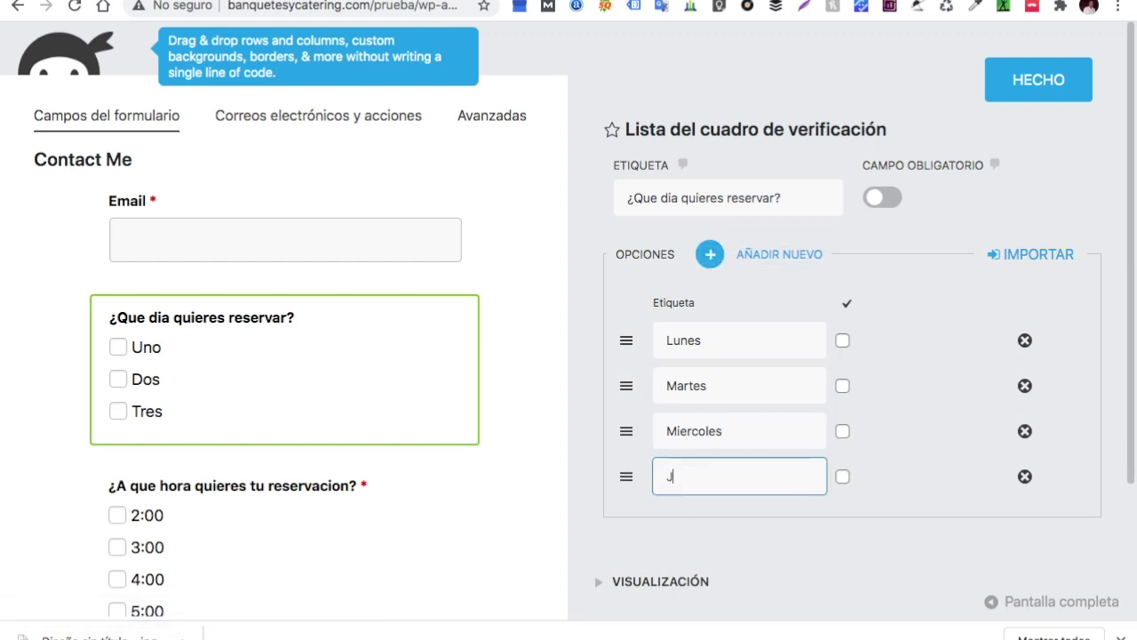
pyautogui.click(710, 255)
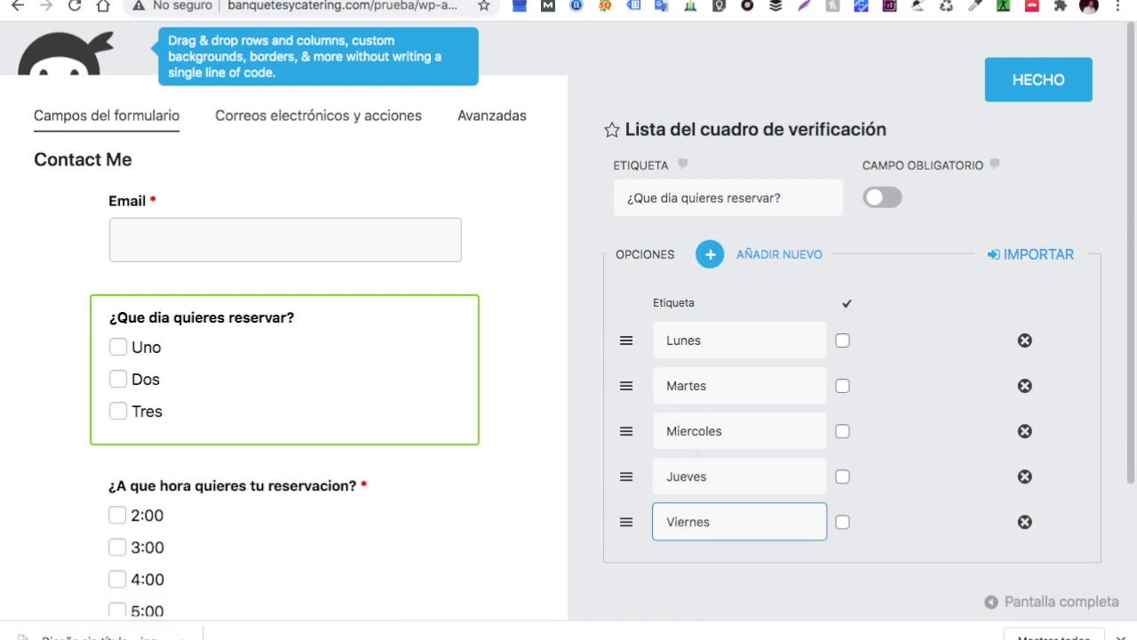
pyautogui.click(710, 255)
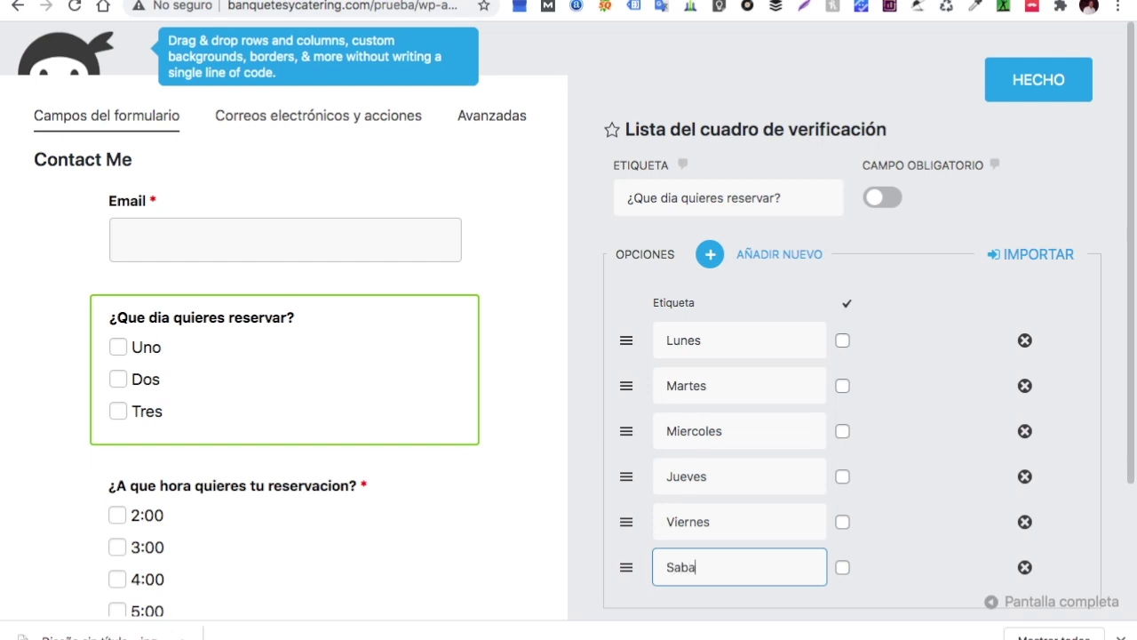
pyautogui.click(710, 255)
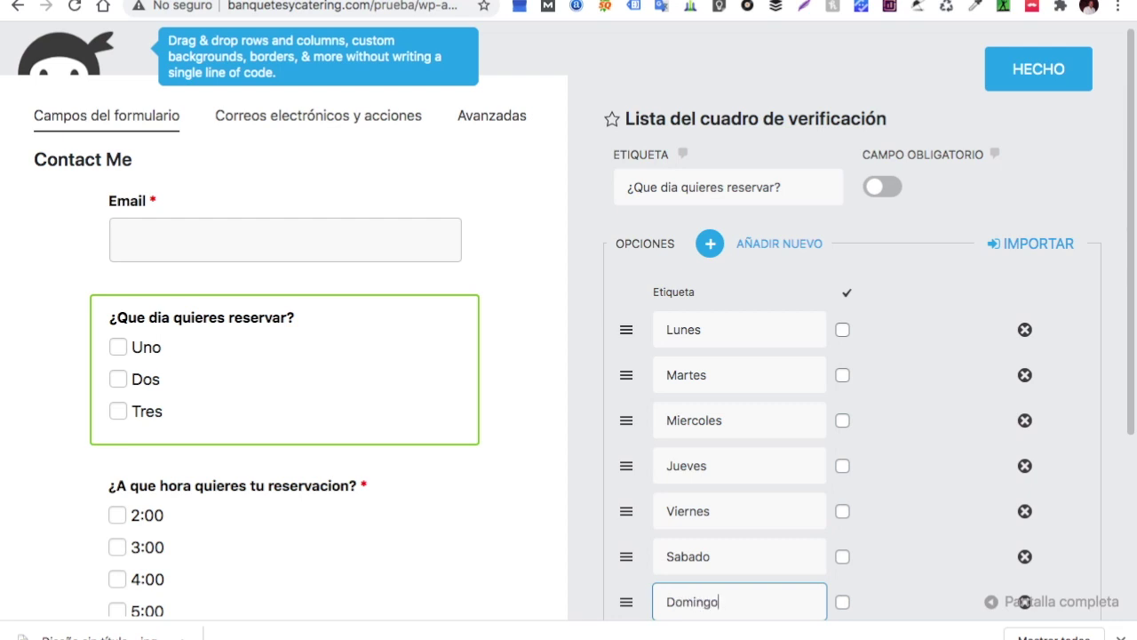
pyautogui.click(1045, 66)
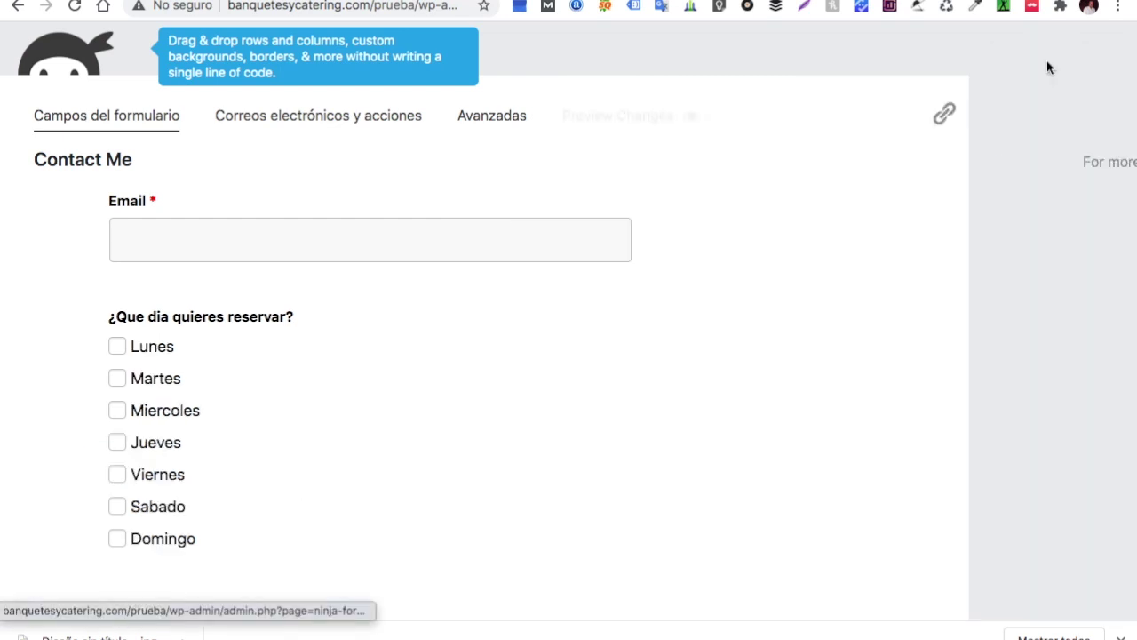
# Drag an Anti-spam field from the field list onto the form just above Mensaje
pyautogui.scroll(3, 598, 354)
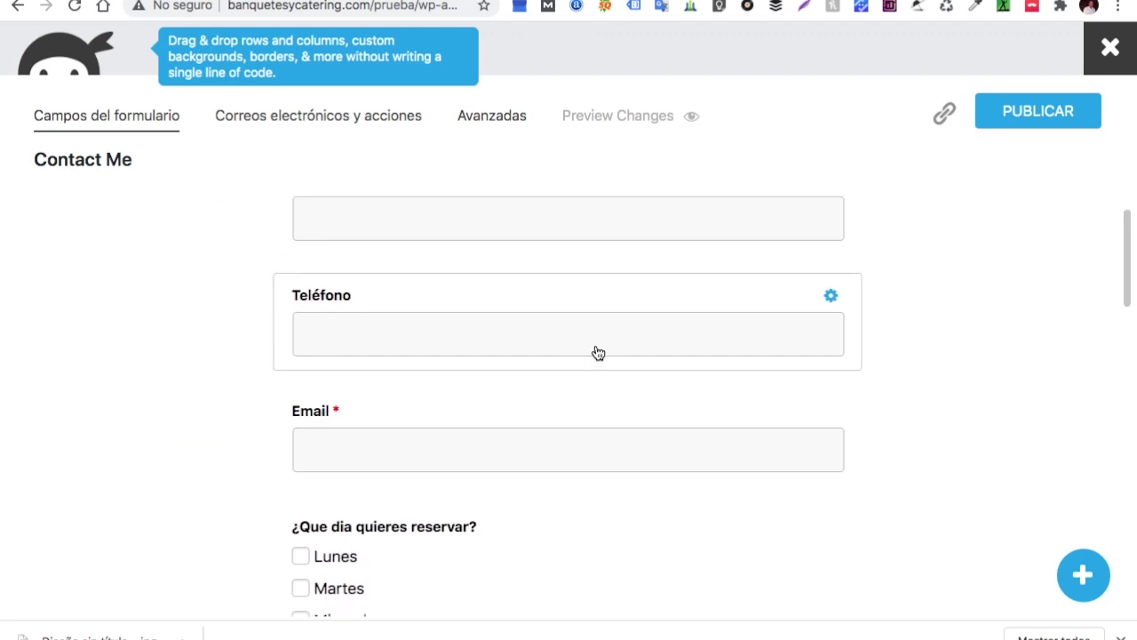
pyautogui.scroll(1, 598, 353)
pyautogui.scroll(-10, 598, 353)
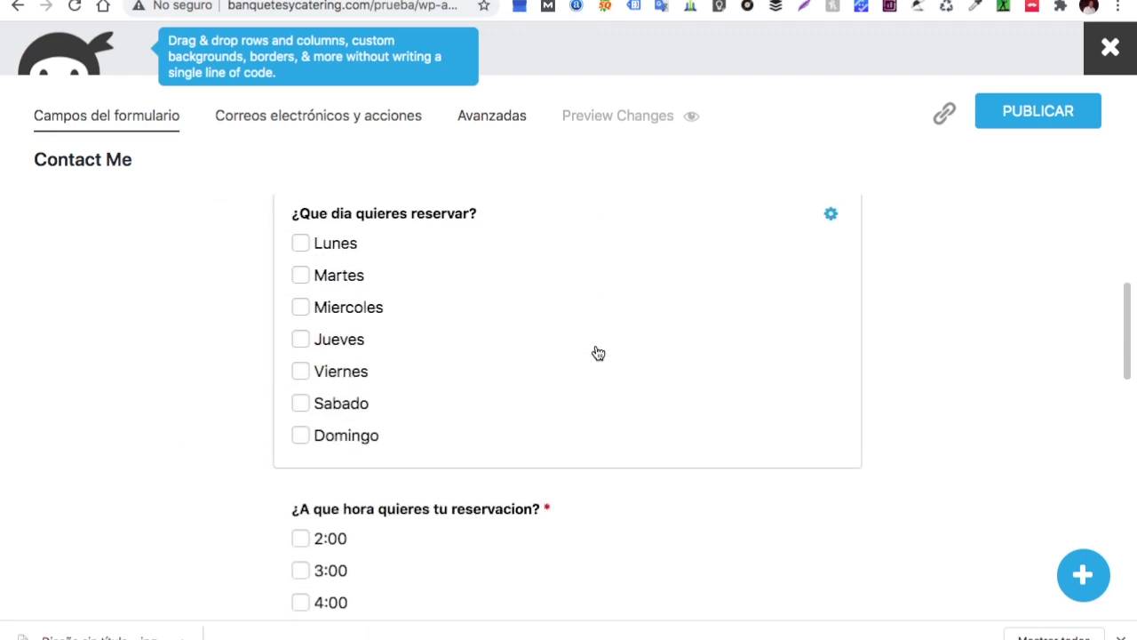
pyautogui.scroll(-2, 598, 353)
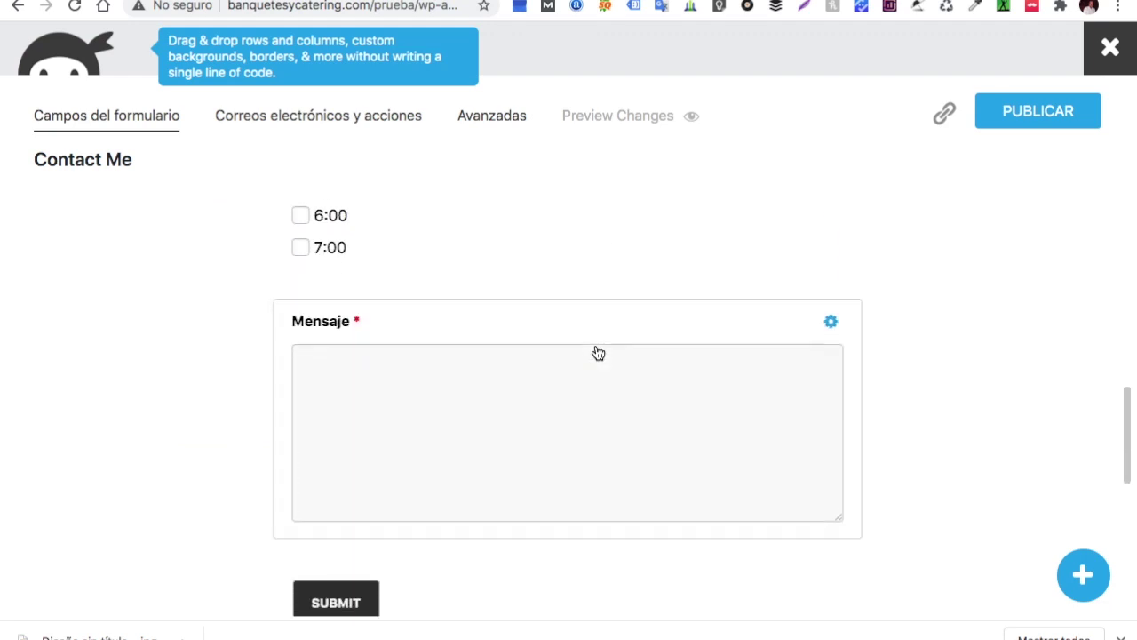
pyautogui.scroll(8, 791, 396)
pyautogui.scroll(-3, 825, 325)
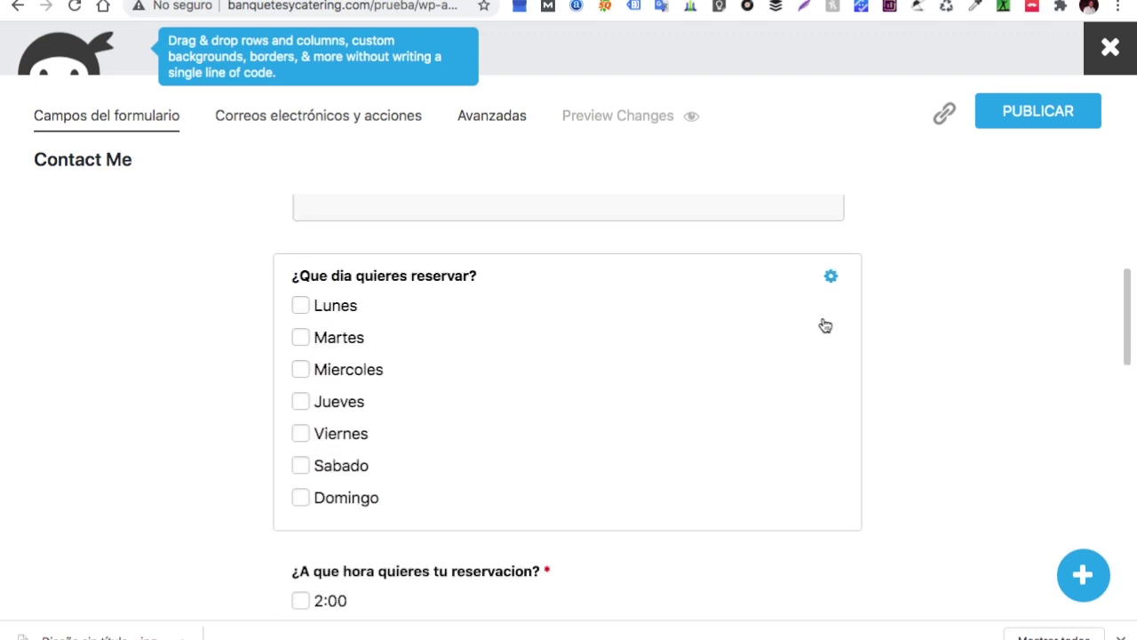
pyautogui.click(1083, 574)
pyautogui.scroll(-6, 927, 432)
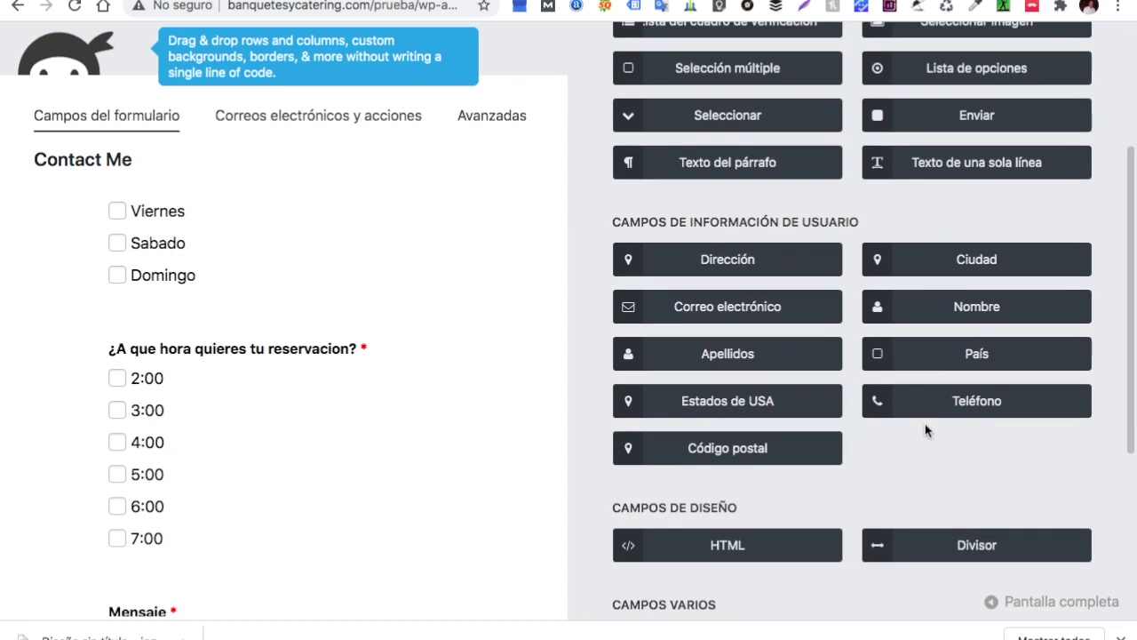
pyautogui.click(753, 428)
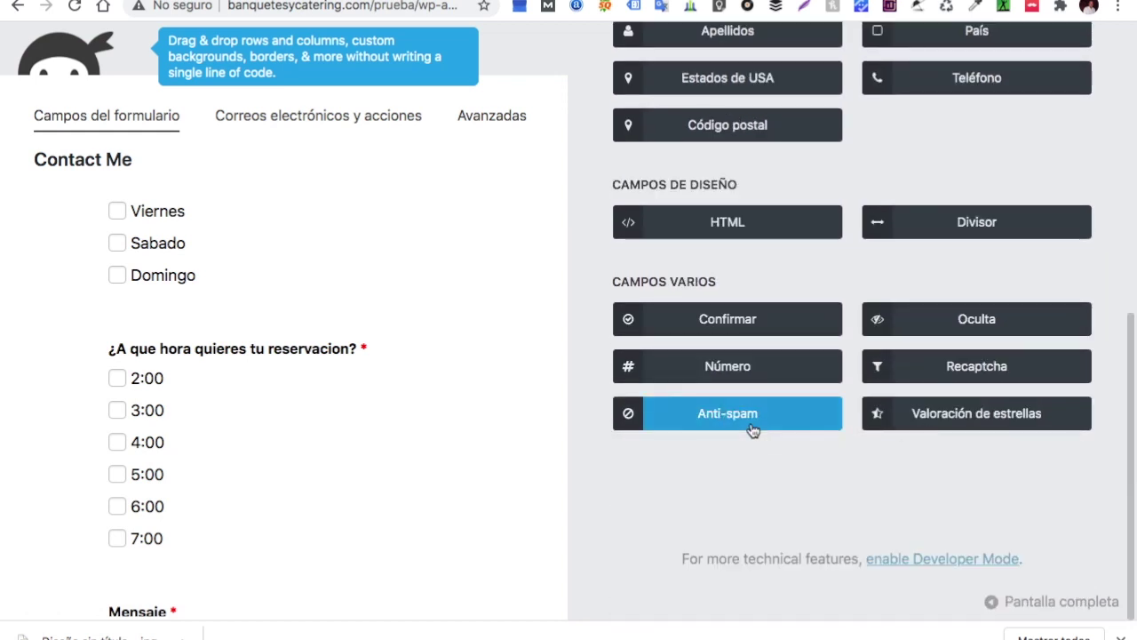
pyautogui.moveTo(752, 428); pyautogui.dragTo(132, 563)
pyautogui.scroll(-4, 133, 566)
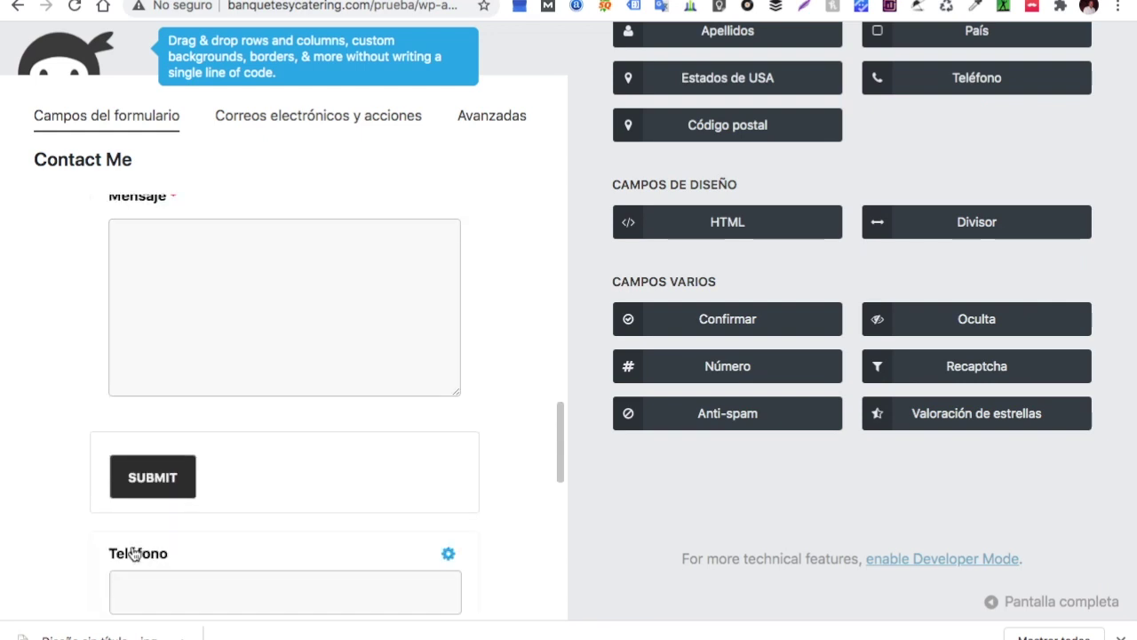
pyautogui.scroll(-1, 133, 553)
# Delete the stray Teléfono, checkbox and extra Anti-spam fields, then reposition the remaining Anti-spam field
pyautogui.click(451, 483)
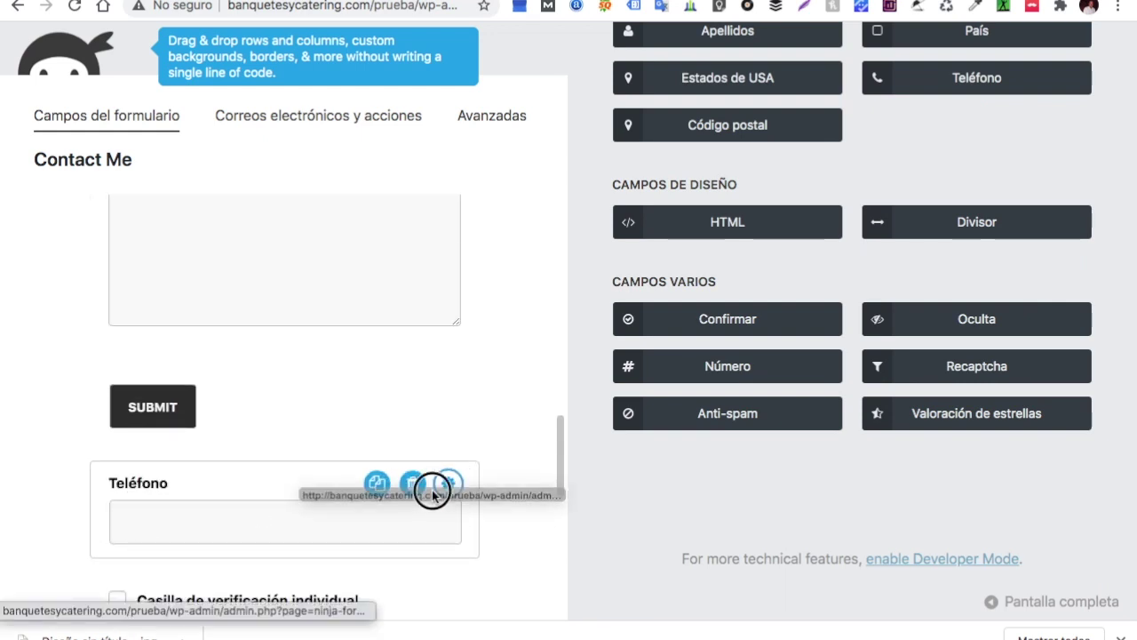
pyautogui.click(413, 484)
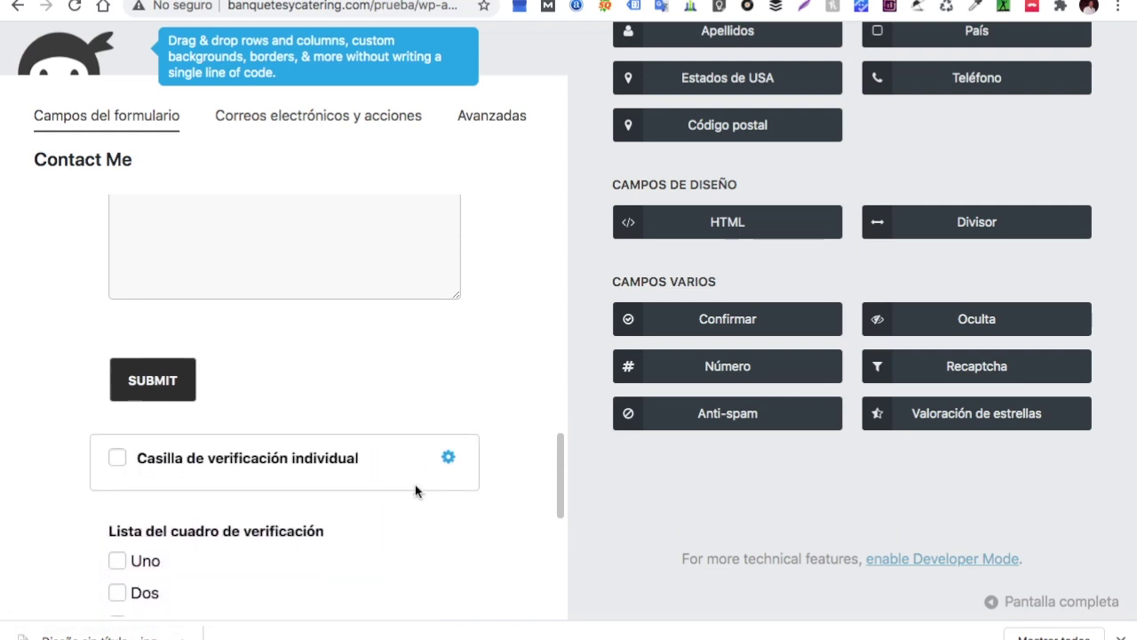
pyautogui.click(415, 444)
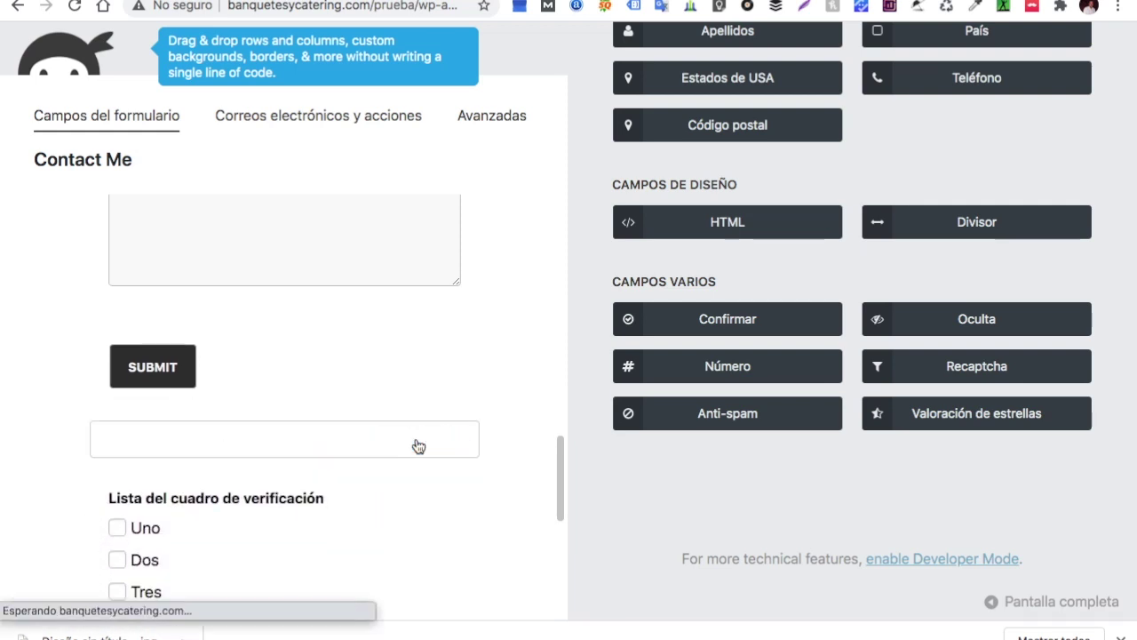
pyautogui.click(417, 444)
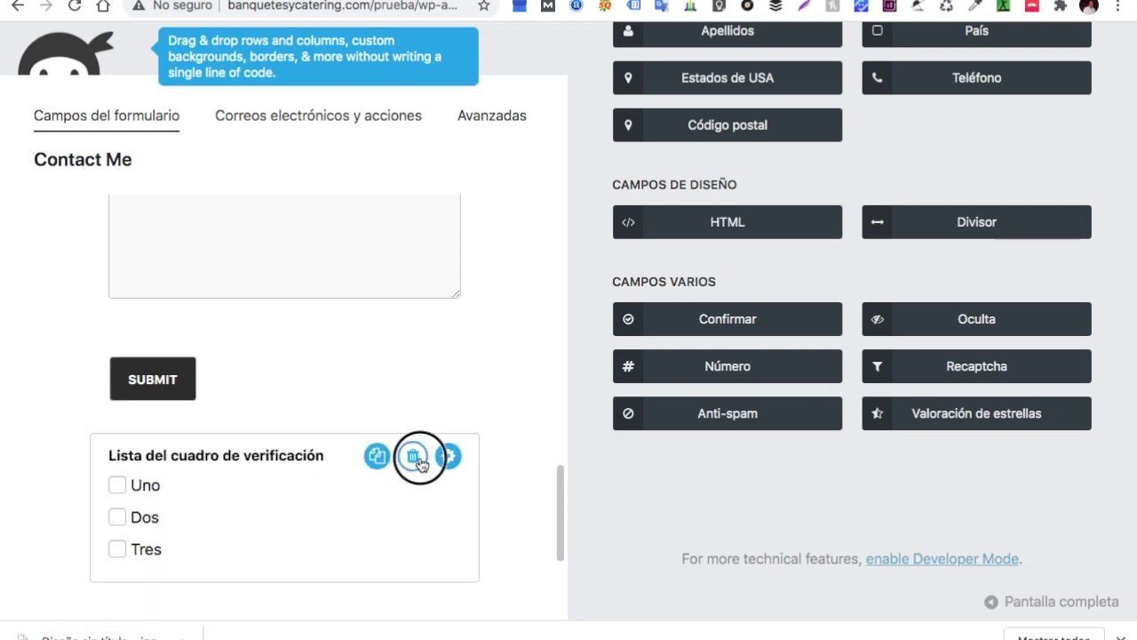
pyautogui.click(419, 457)
pyautogui.scroll(-5, 422, 463)
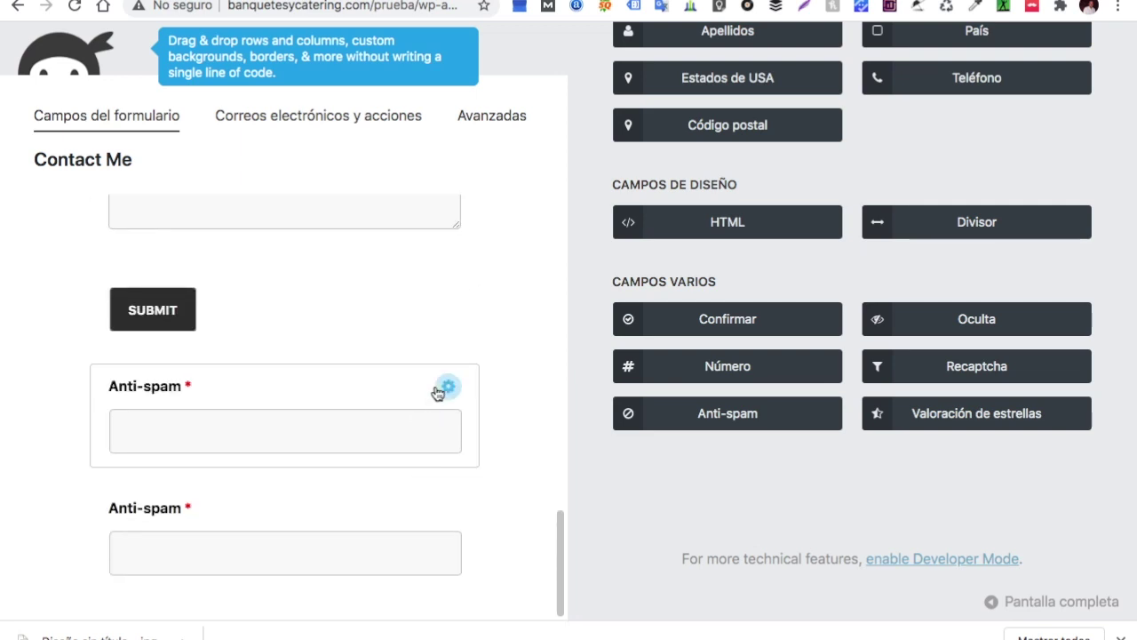
pyautogui.click(416, 393)
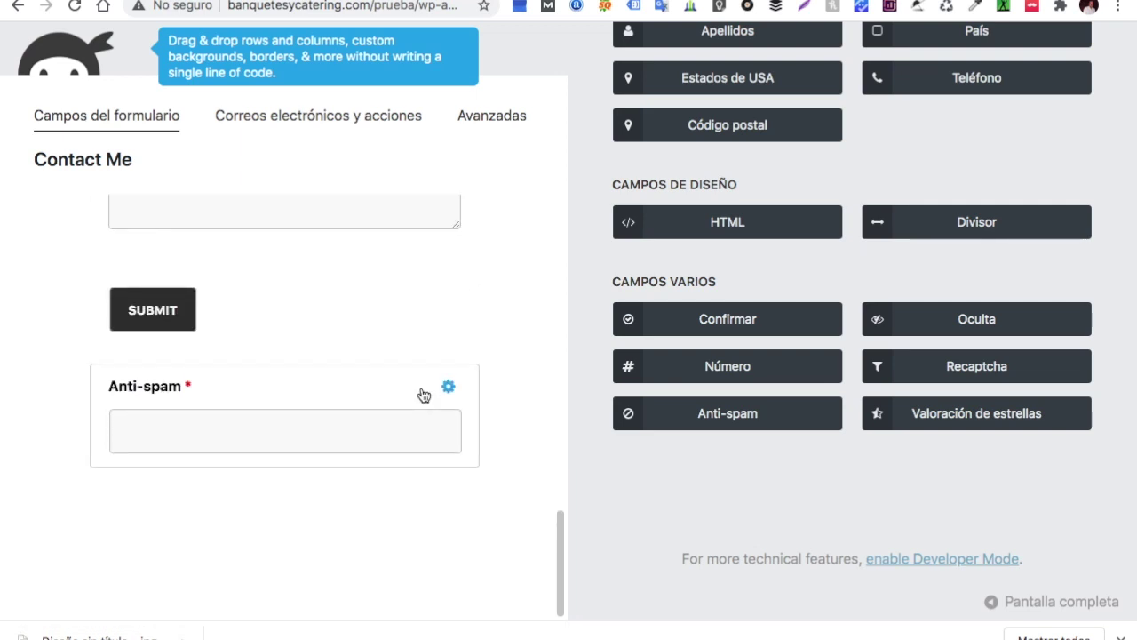
pyautogui.click(416, 386)
pyautogui.scroll(5, 414, 389)
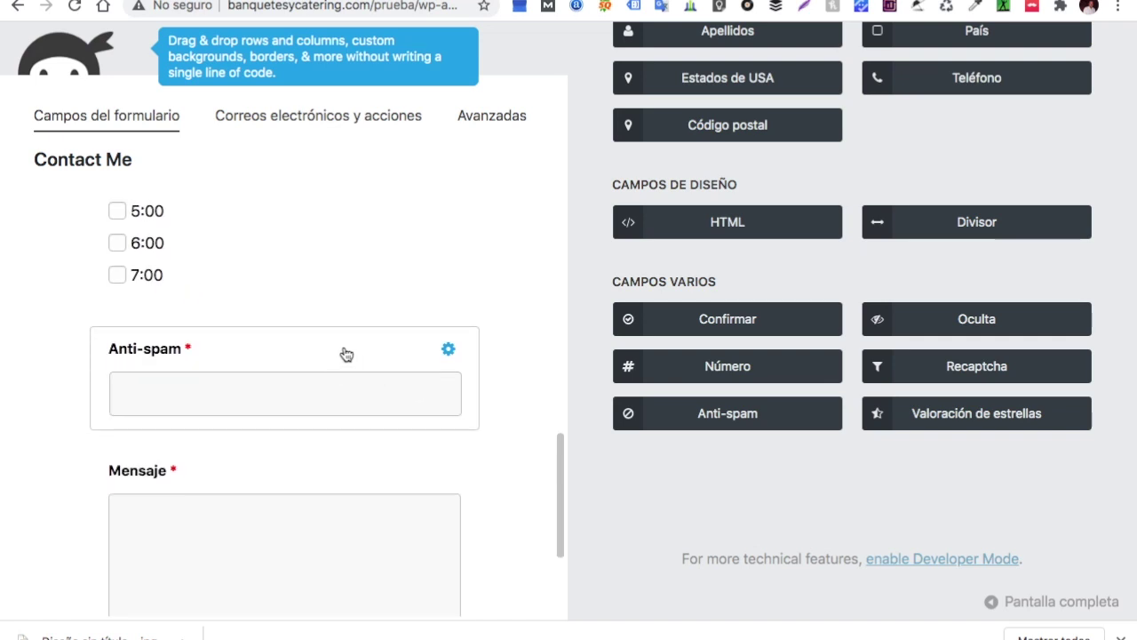
pyautogui.moveTo(346, 354); pyautogui.dragTo(338, 353)
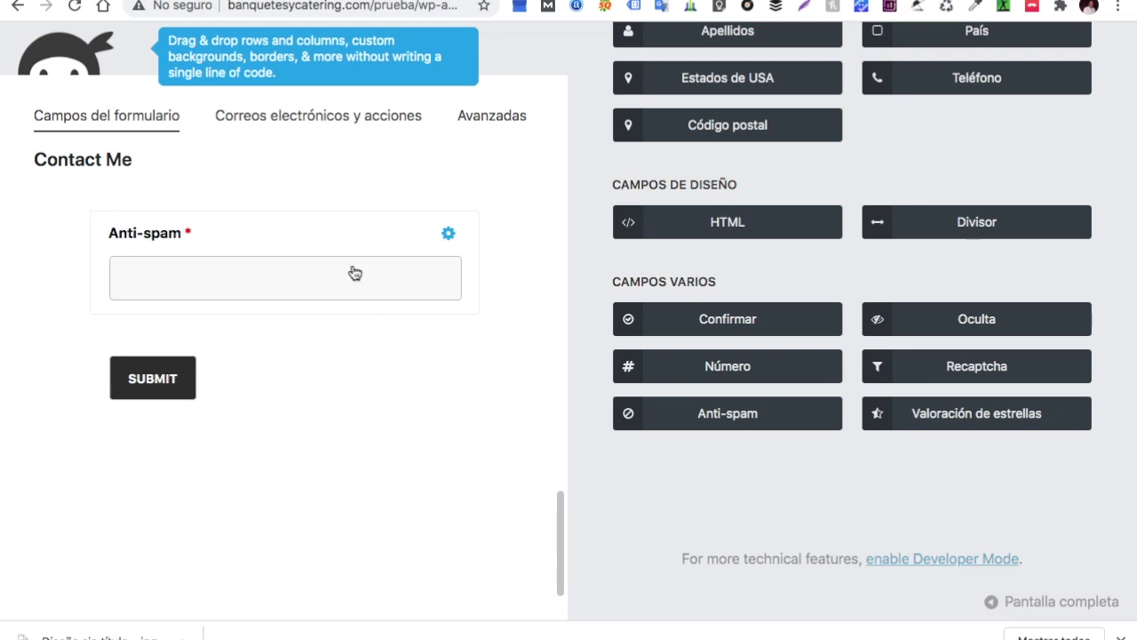
# Change the anti-spam question to end with 'cuanto es 2x2', with answer 4
pyautogui.click(449, 233)
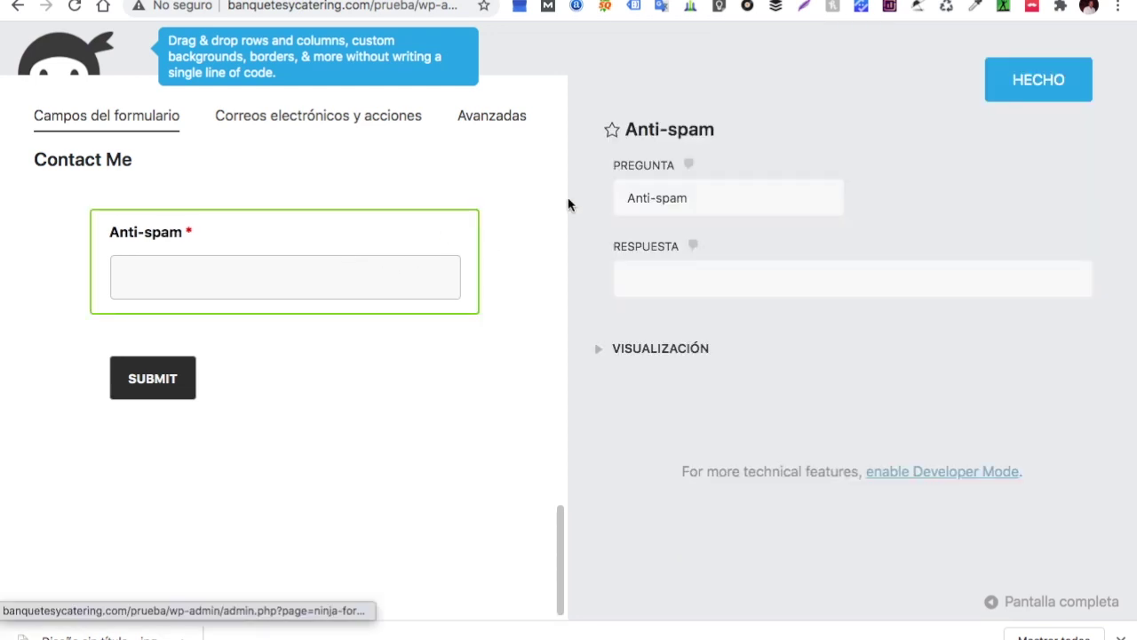
pyautogui.click(695, 197)
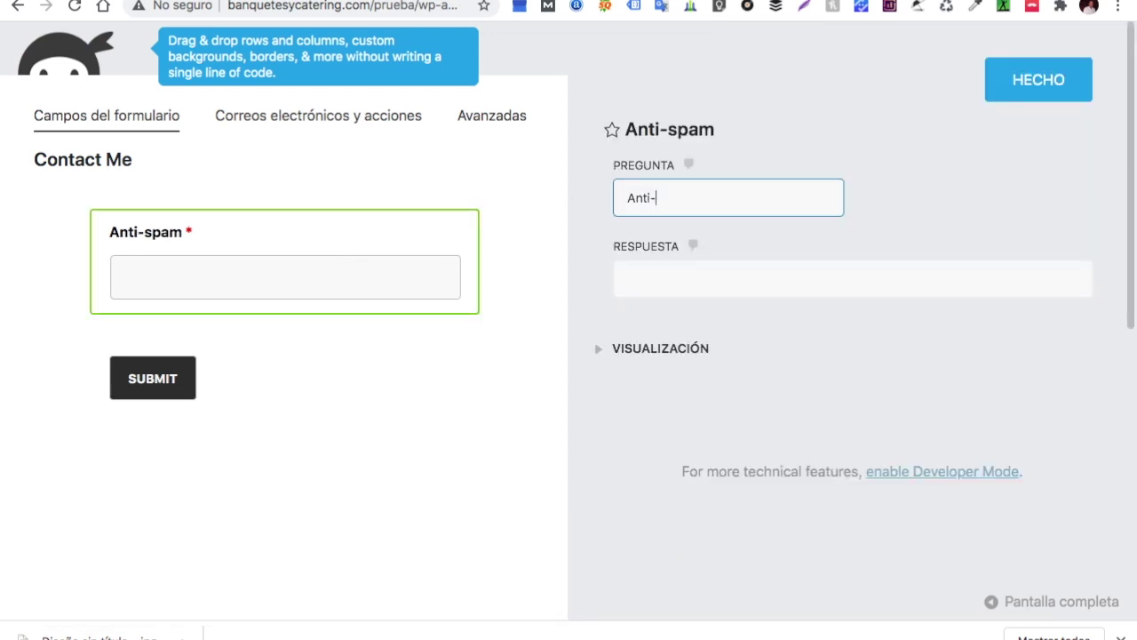
pyautogui.write('cuabr')
pyautogui.press('BackSpace')
pyautogui.write('to es')
pyautogui.press('BackSpace')
pyautogui.press('BackSpace')
pyautogui.press('BackSpace')
pyautogui.press('BackSpace')
pyautogui.press('BackSpace')
pyautogui.press('BackSpace')
pyautogui.press('BackSpace')
pyautogui.write('nto es 2x')
pyautogui.click(697, 276)
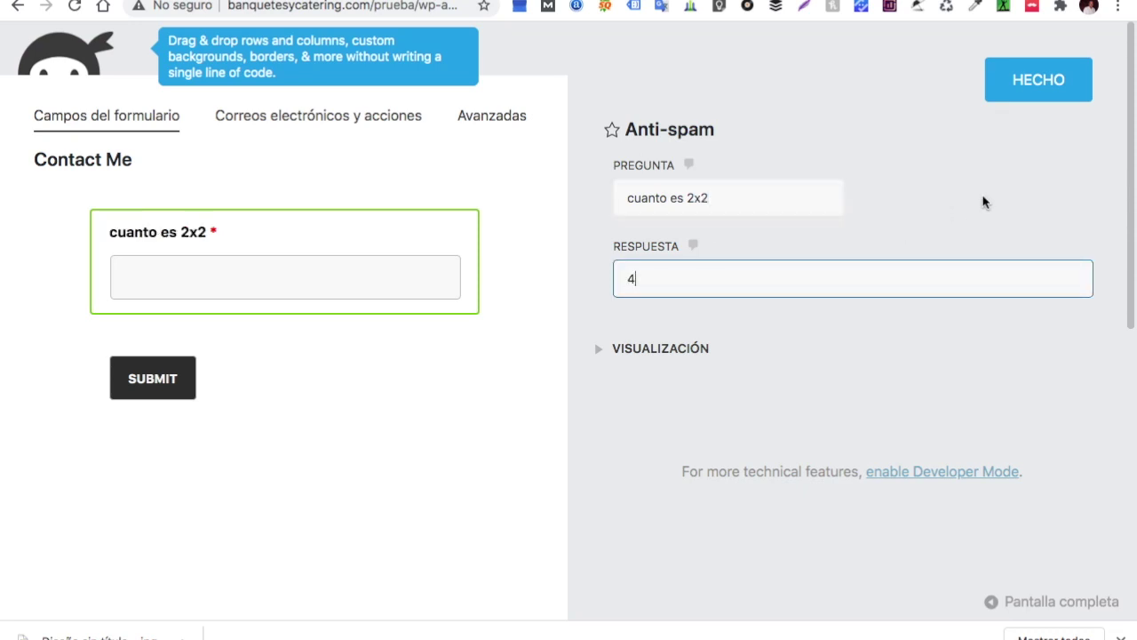
pyautogui.click(1047, 87)
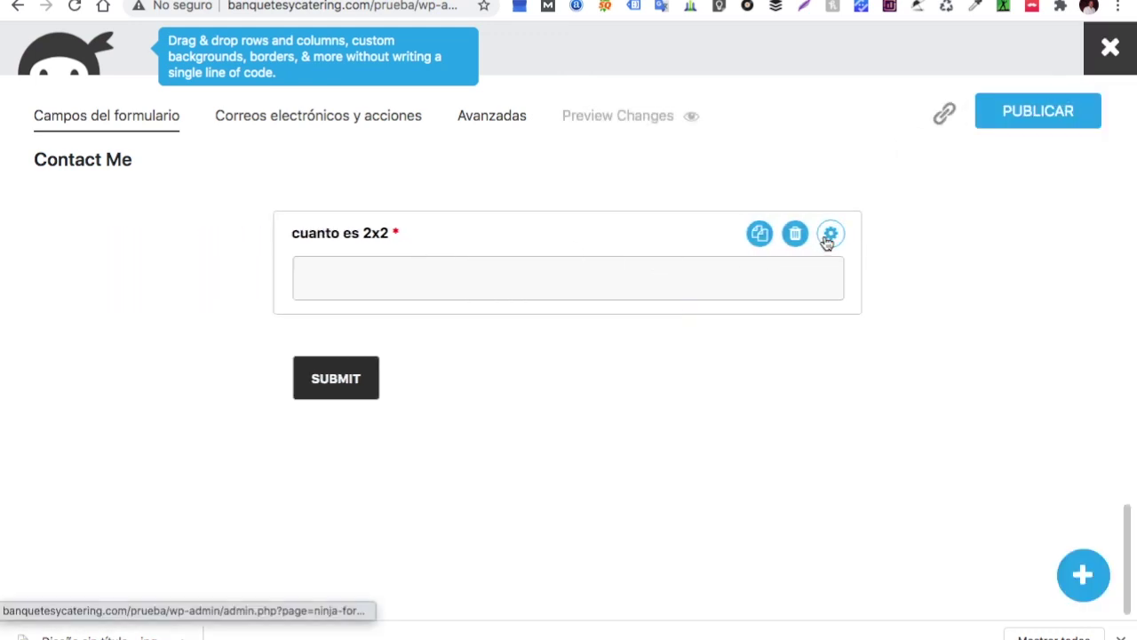
# Prefix the question with 'Ayudanos a evitar el spam ¿' and close the settings
pyautogui.click(825, 236)
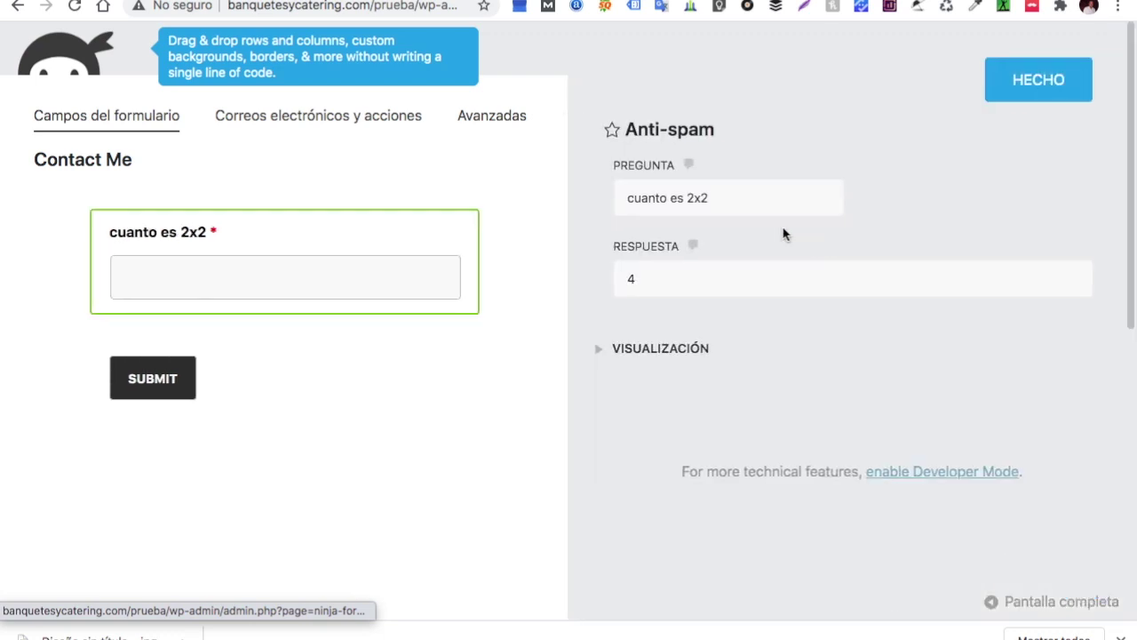
pyautogui.click(626, 199)
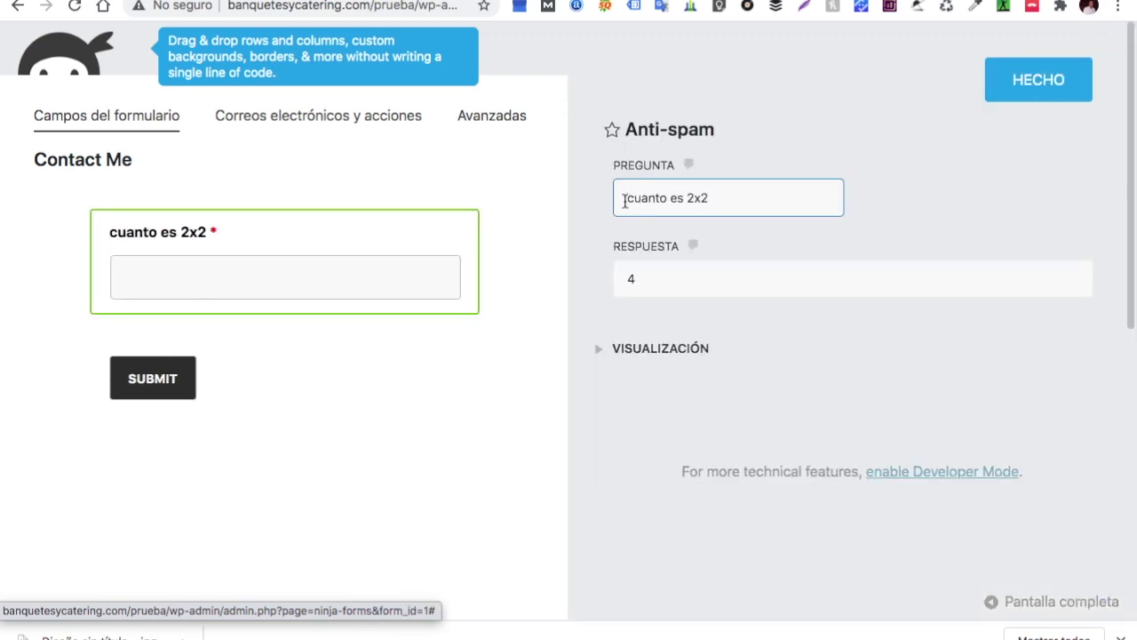
pyautogui.write('Ay')
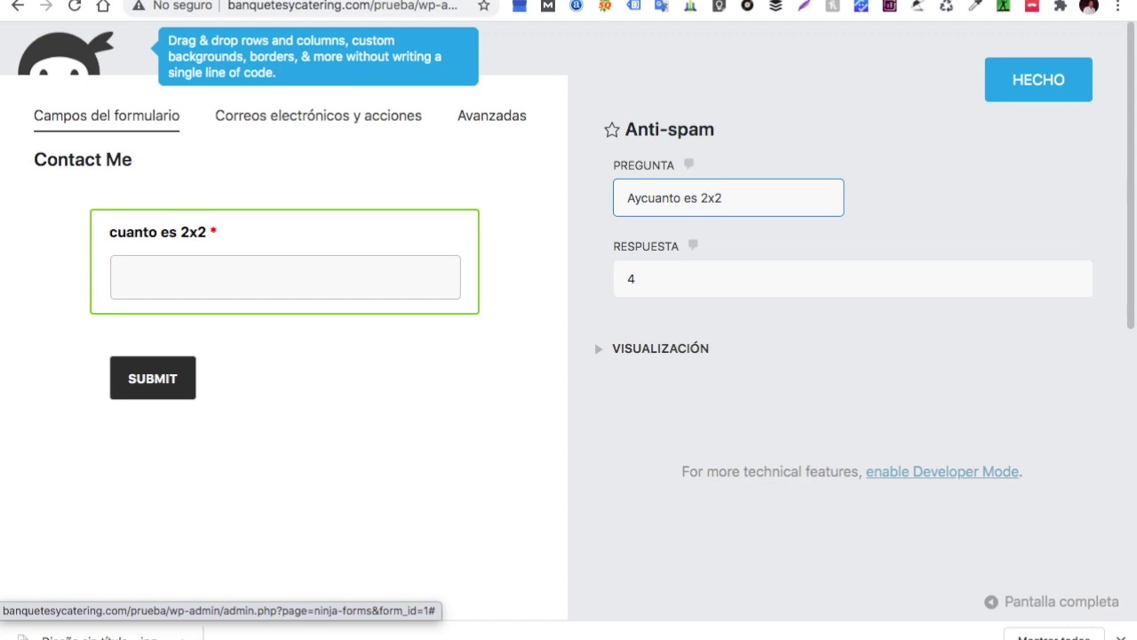
pyautogui.write('uda')
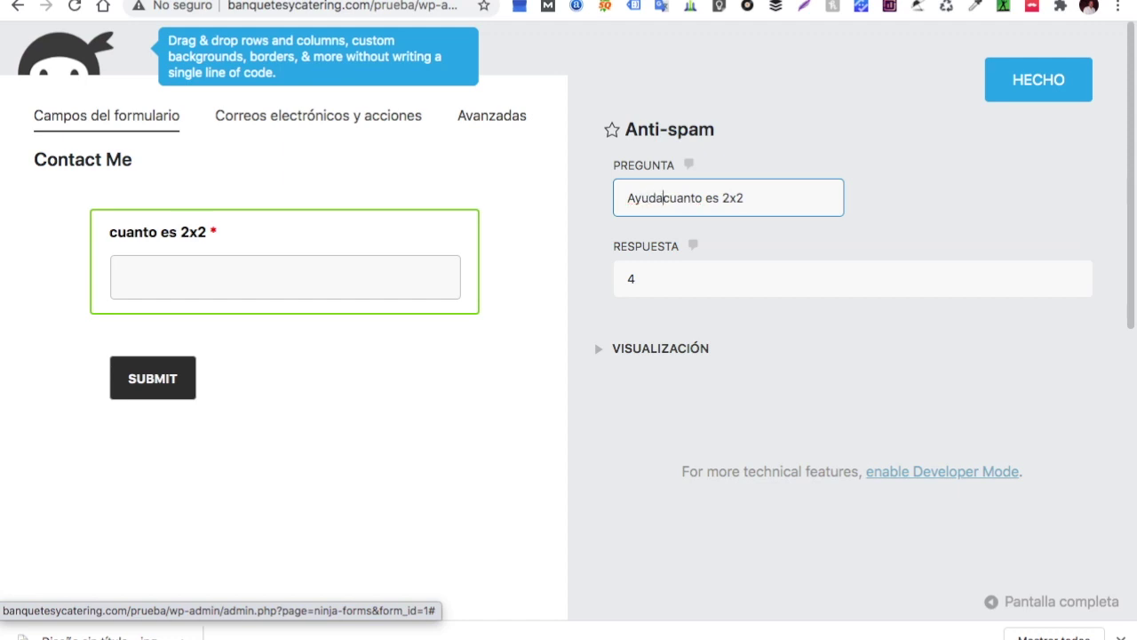
pyautogui.write('nos a evit')
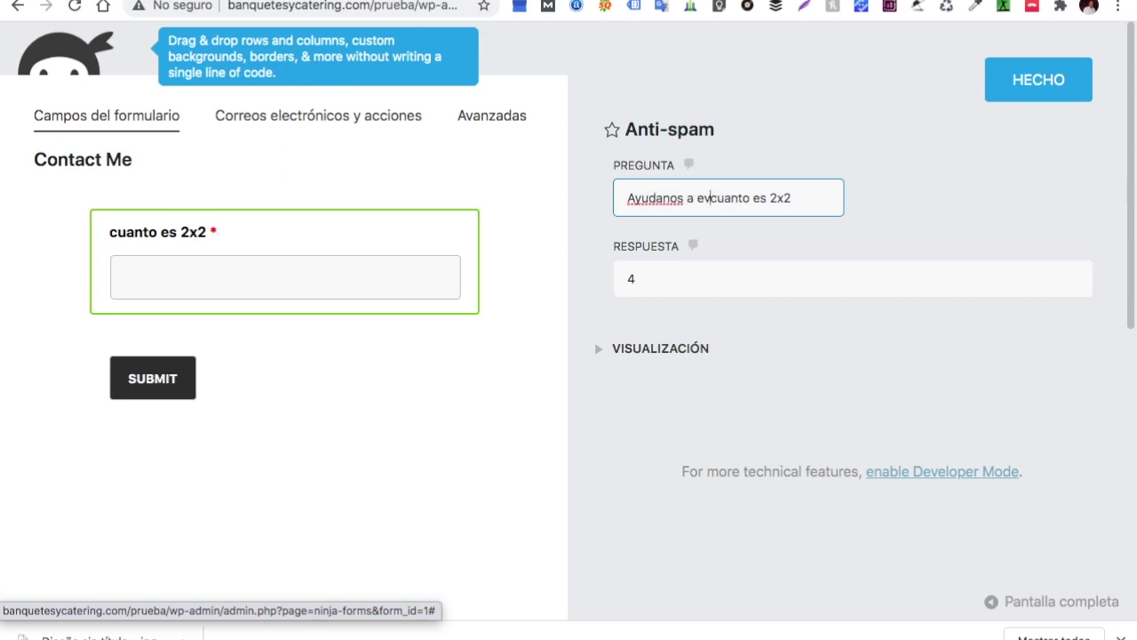
pyautogui.write('aer')
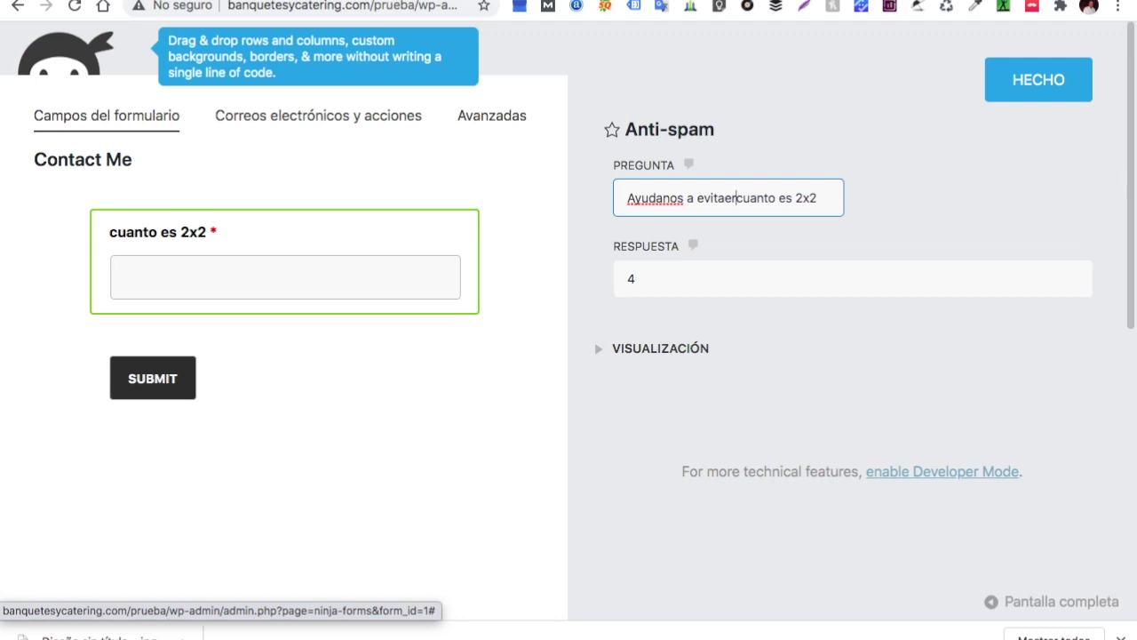
pyautogui.press('BackSpace')
pyautogui.press('BackSpace')
pyautogui.write('ar e')
pyautogui.write('l ')
pyautogui.write('spa')
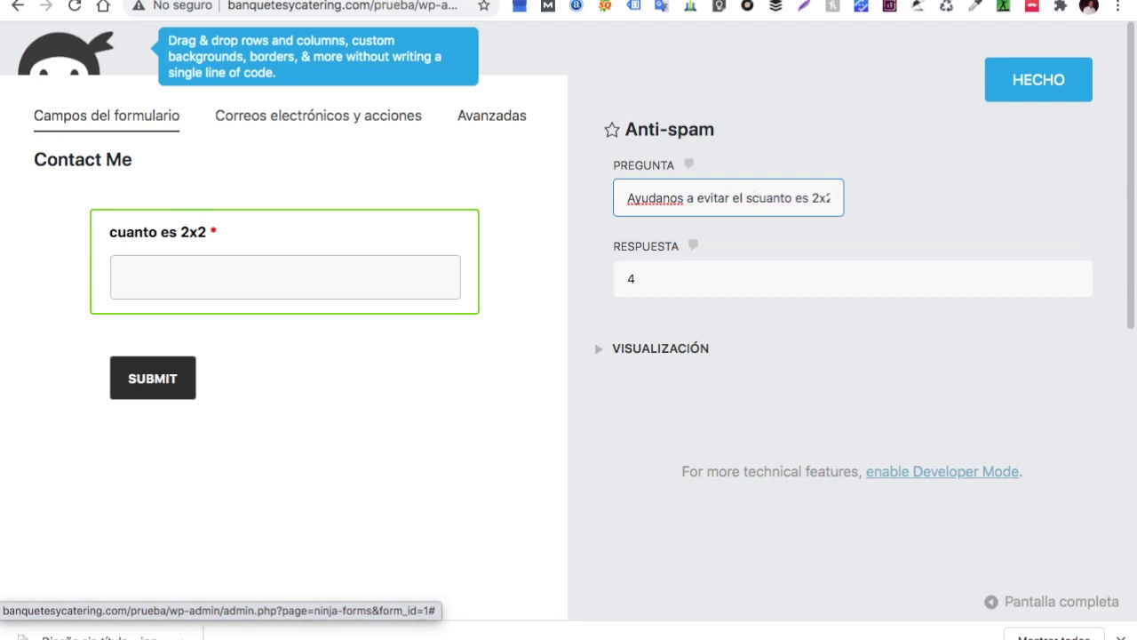
pyautogui.write('m')
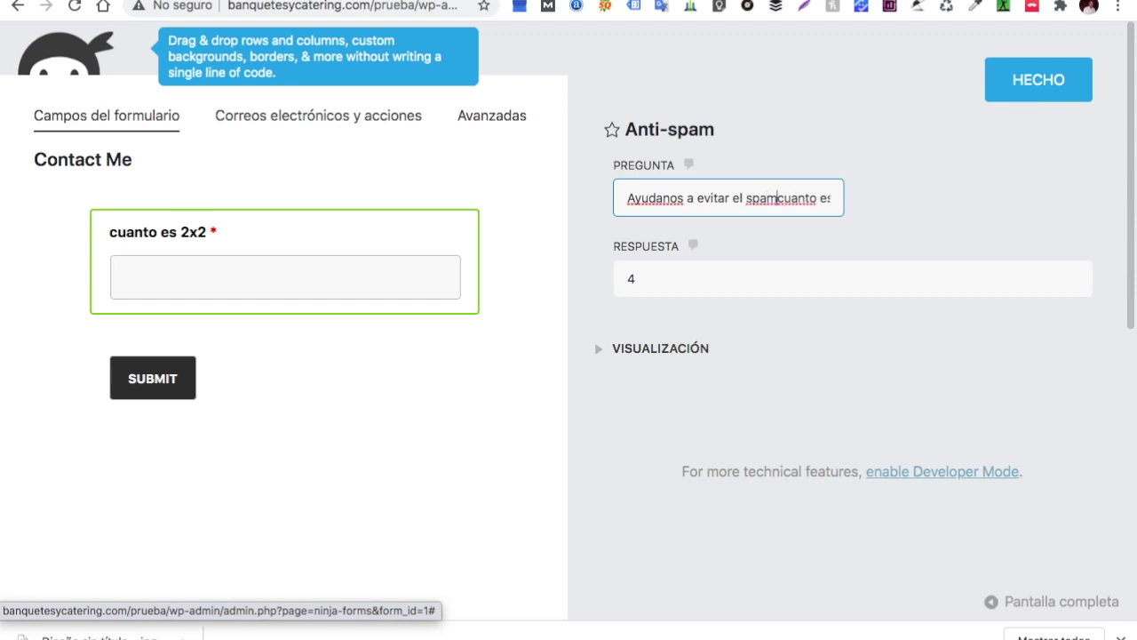
pyautogui.write(' ¿')
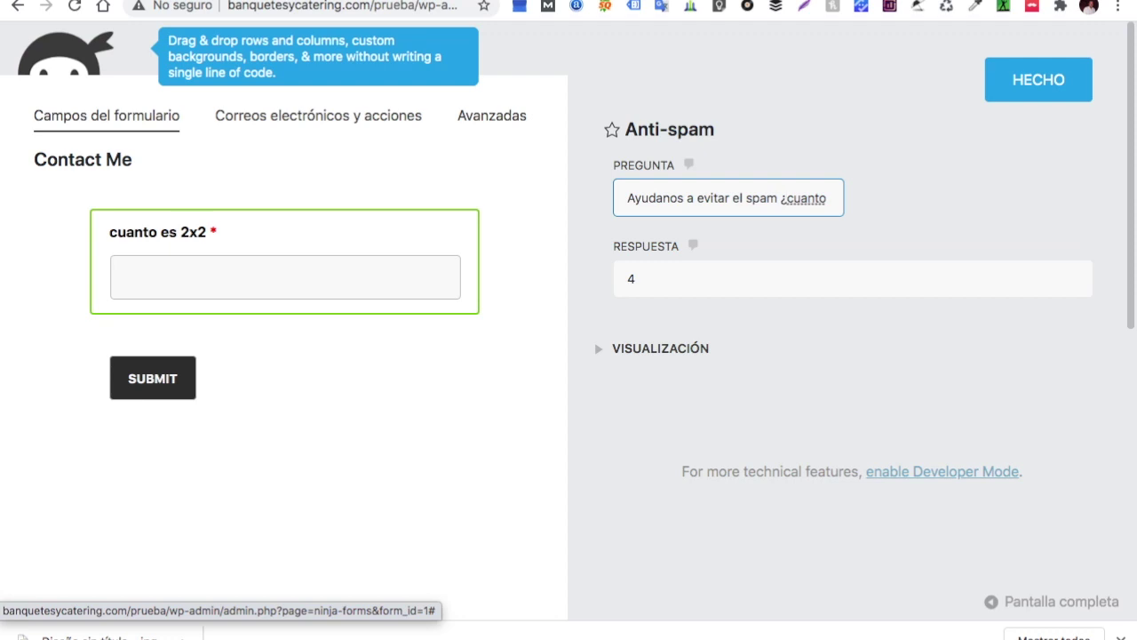
pyautogui.click(1036, 79)
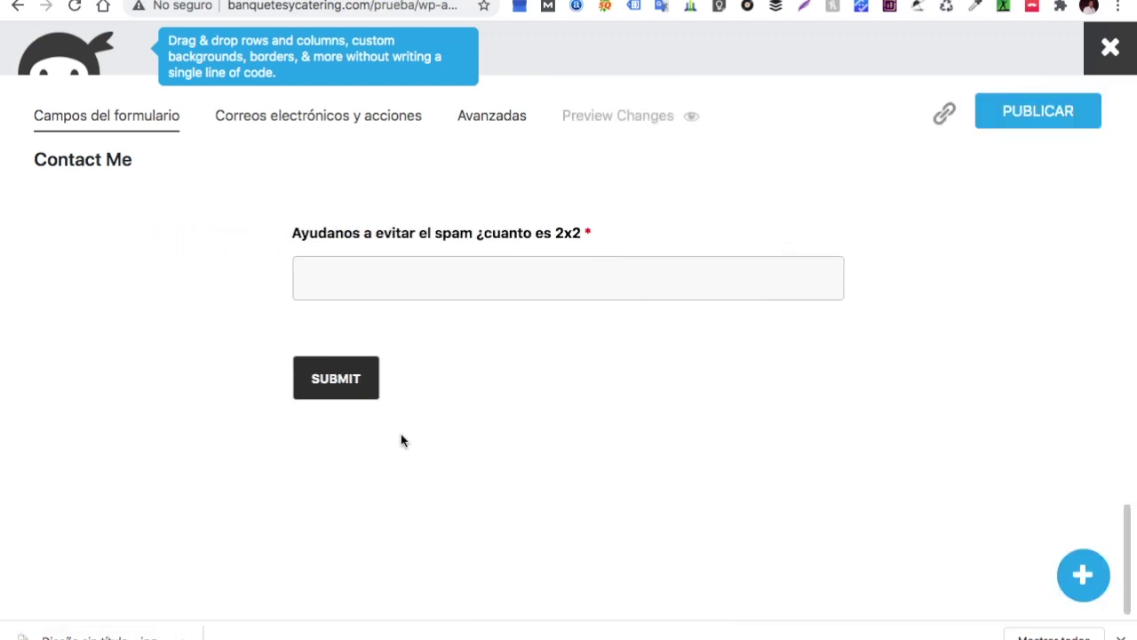
pyautogui.scroll(10, 401, 435)
# Publish the Contact Me form changes and exit the builder to the live site
pyautogui.click(1019, 127)
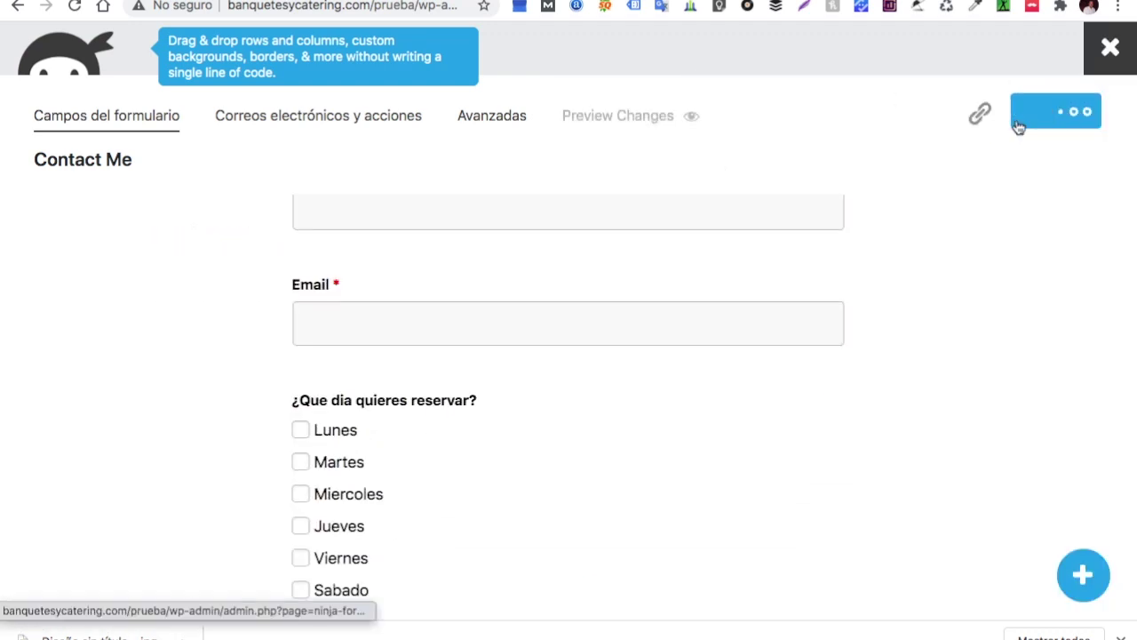
pyautogui.scroll(-3, 977, 222)
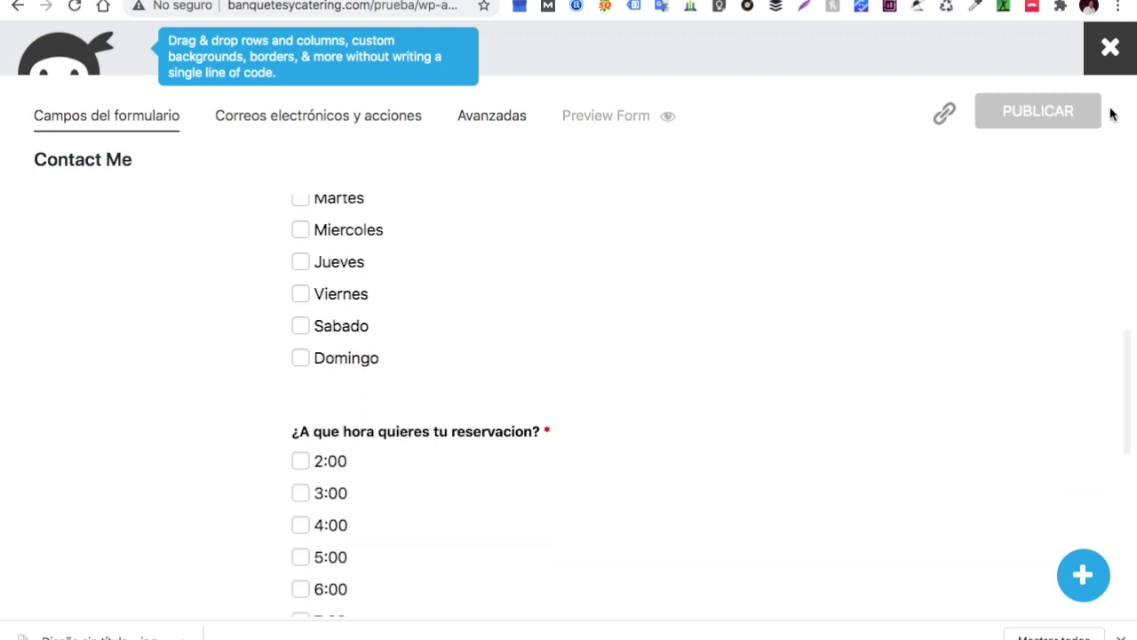
pyautogui.click(1108, 55)
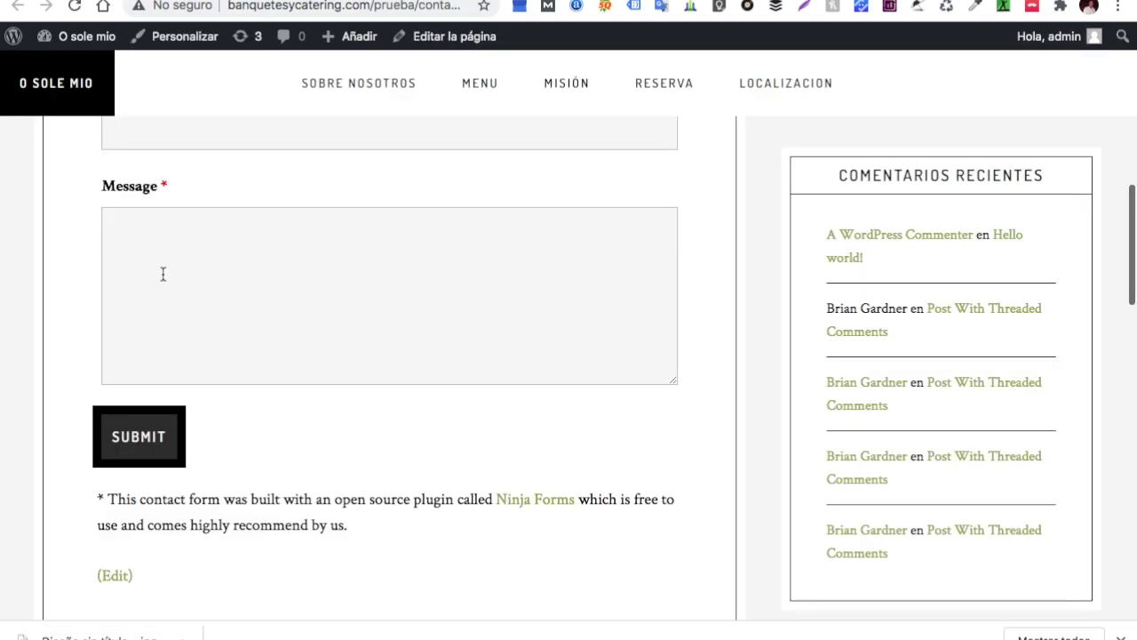
pyautogui.scroll(10, 163, 272)
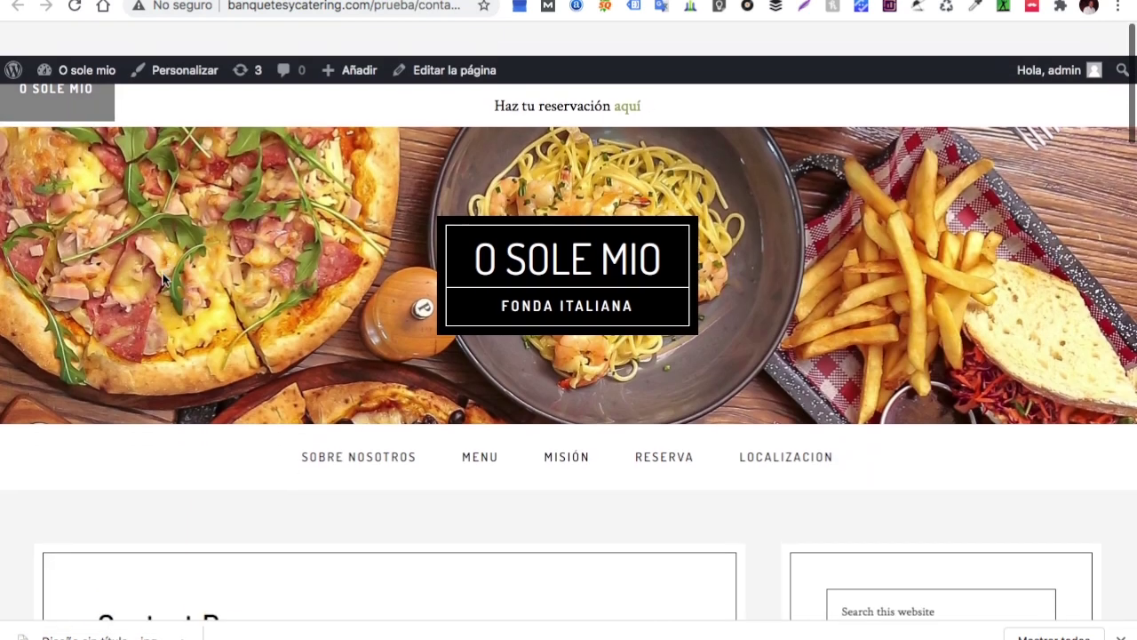
# Reload the Contact Page and scroll through the form to check the anti-spam question
pyautogui.click(75, 7)
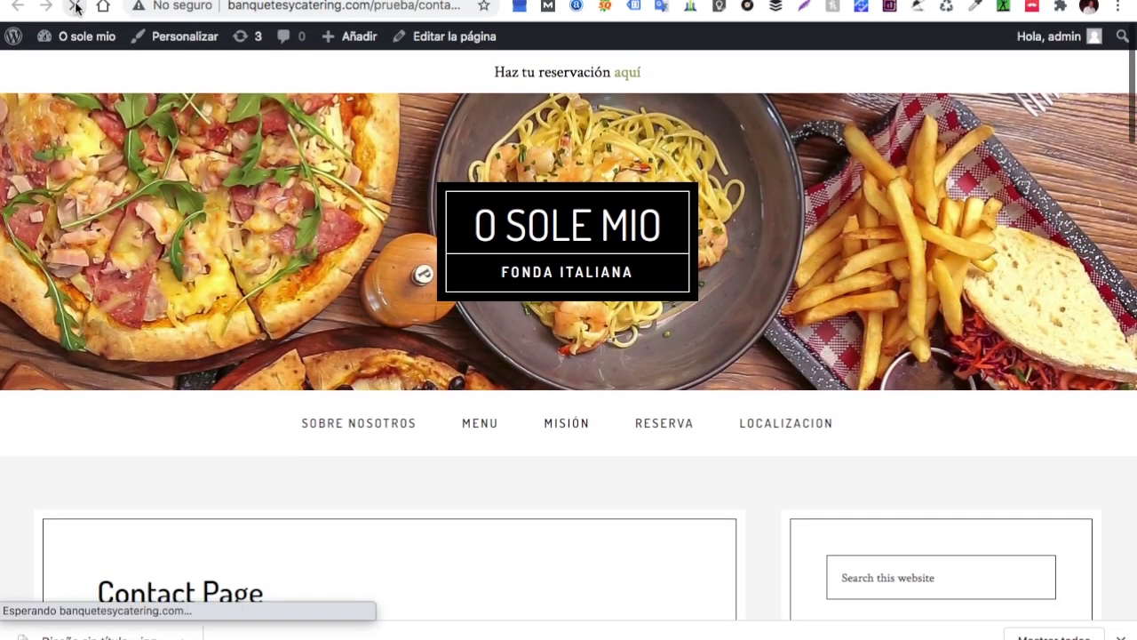
pyautogui.scroll(-15, 483, 249)
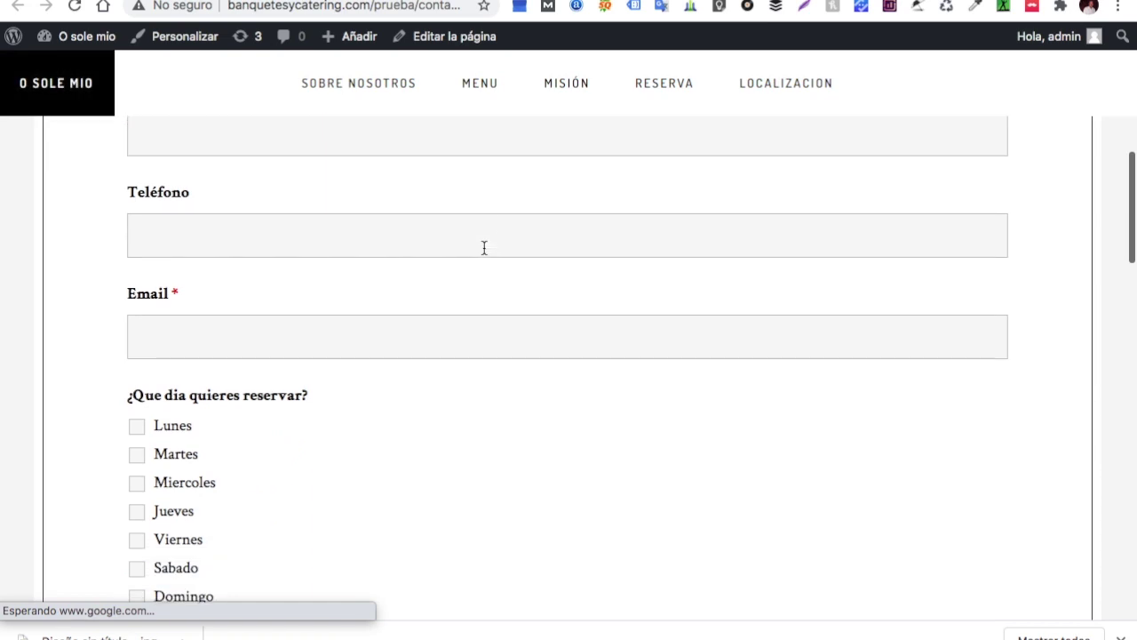
pyautogui.scroll(-2, 483, 255)
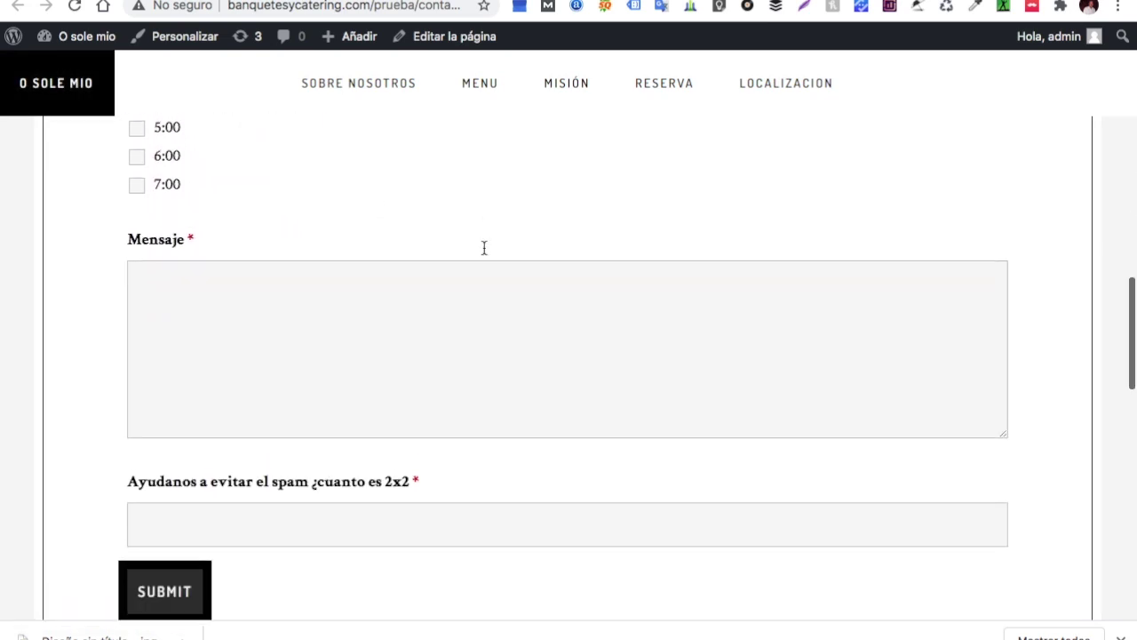
pyautogui.scroll(15, 483, 254)
pyautogui.scroll(-2, 483, 255)
pyautogui.scroll(-2, 483, 254)
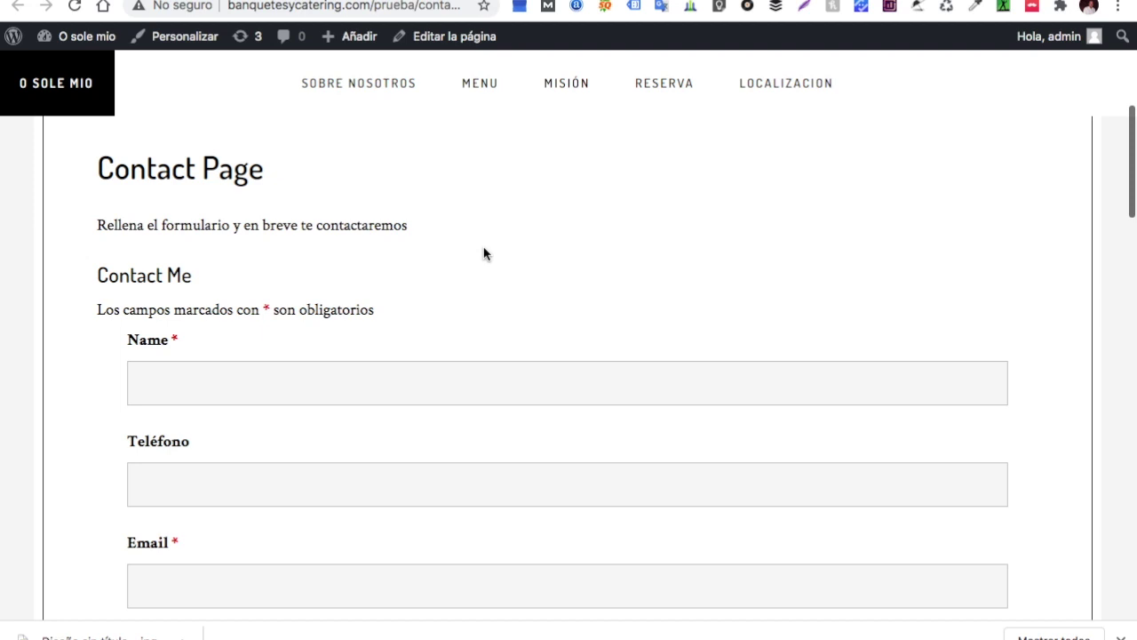
pyautogui.scroll(5, 564, 260)
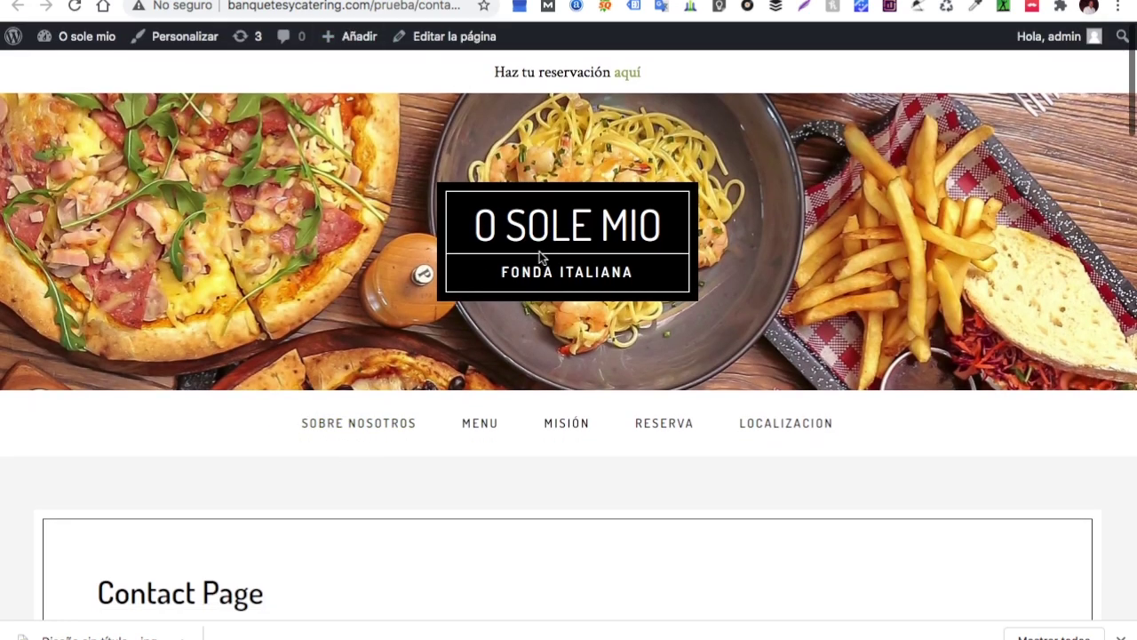
# Go to the O Sole Mio home page via the logo and jump to Localizacion
pyautogui.click(544, 240)
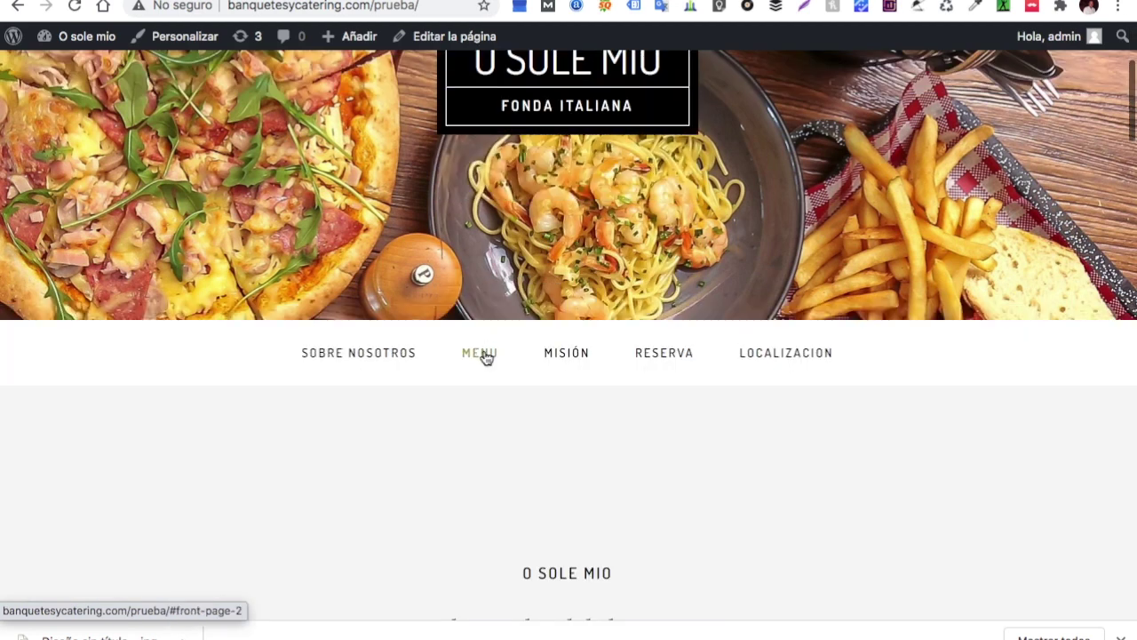
pyautogui.click(787, 355)
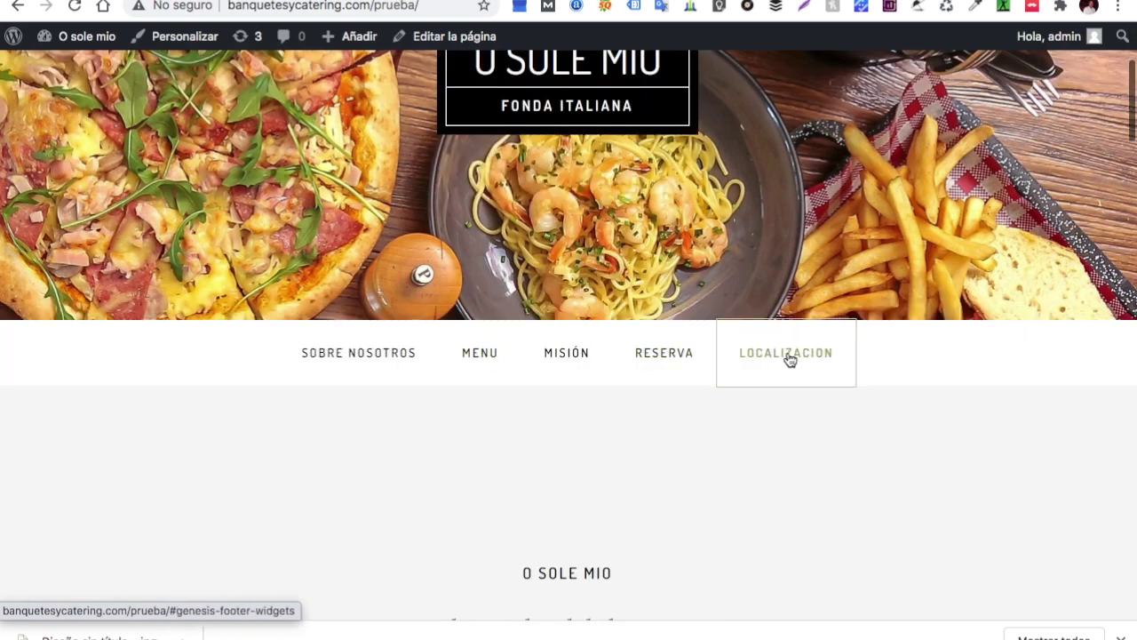
pyautogui.scroll(20, 788, 355)
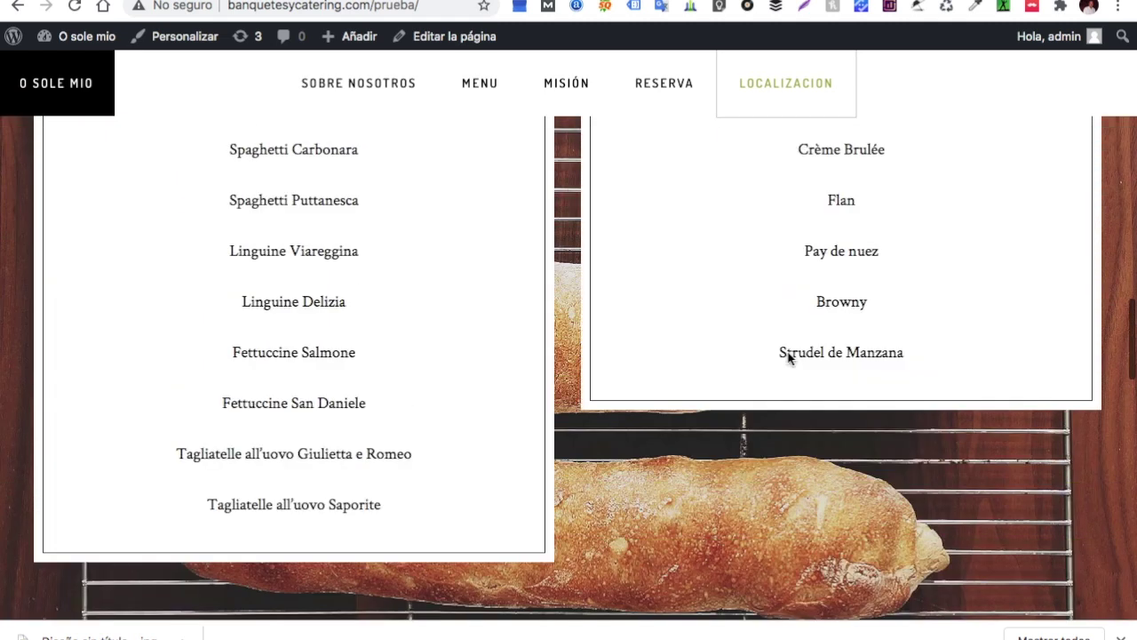
pyautogui.scroll(5, 789, 355)
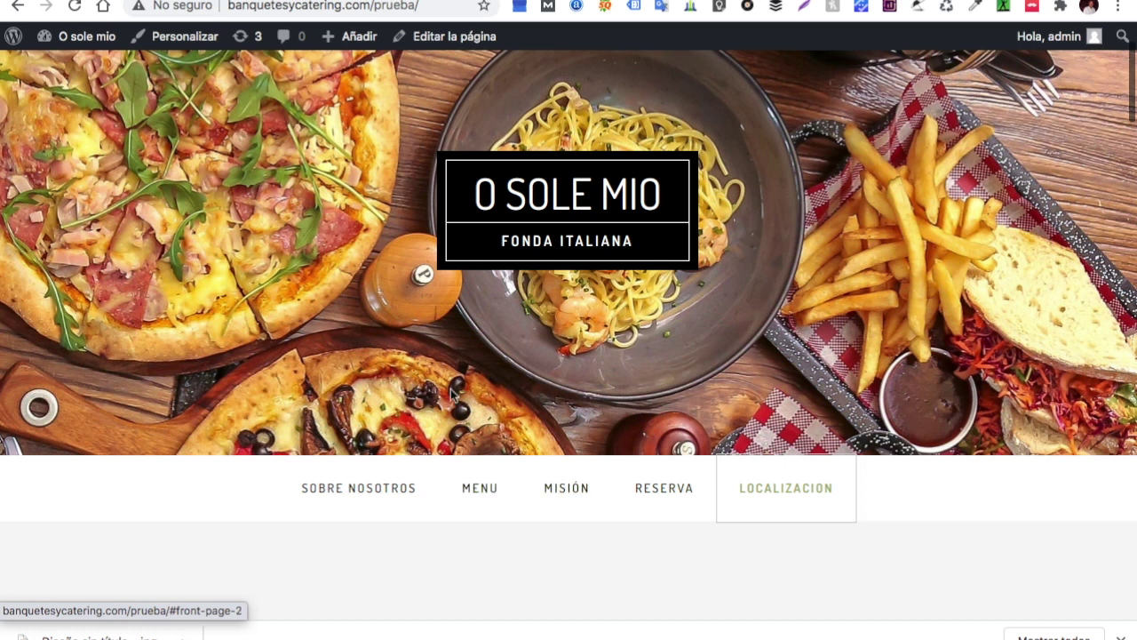
pyautogui.scroll(3, 184, 87)
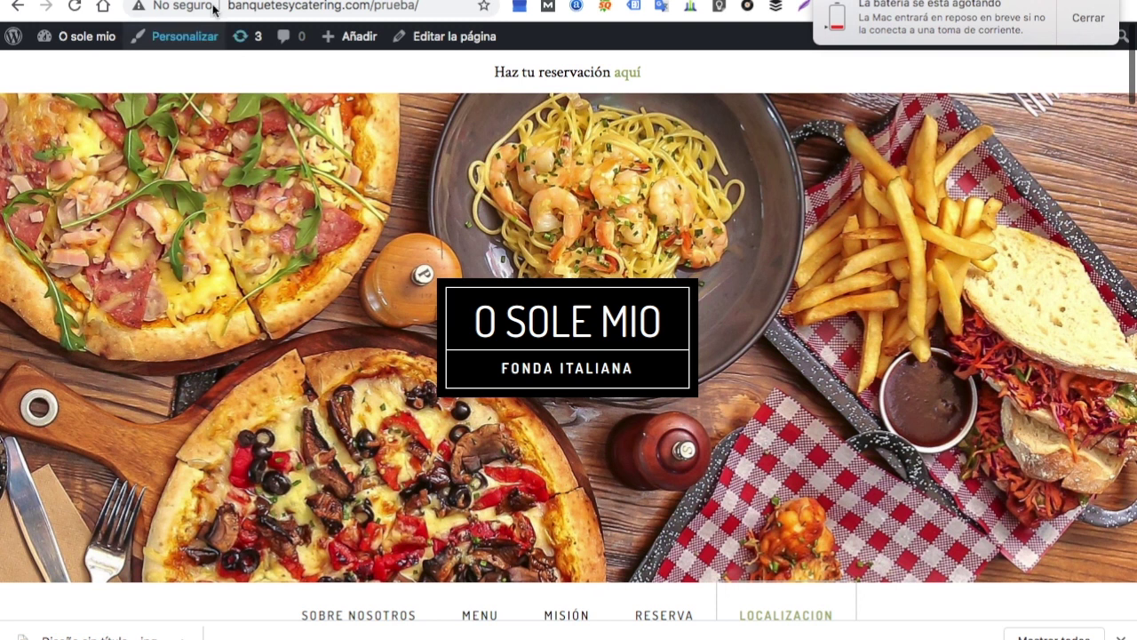
# Dismiss the battery notice and open Apariencia > Menús in the WordPress admin
pyautogui.click(1088, 18)
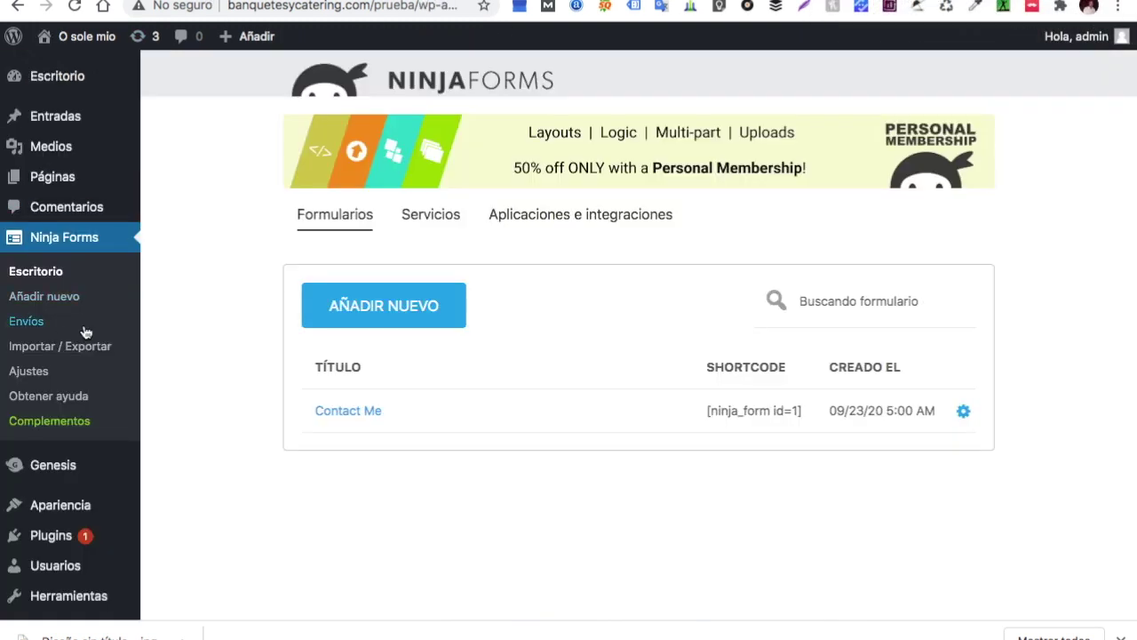
pyautogui.scroll(-1, 36, 324)
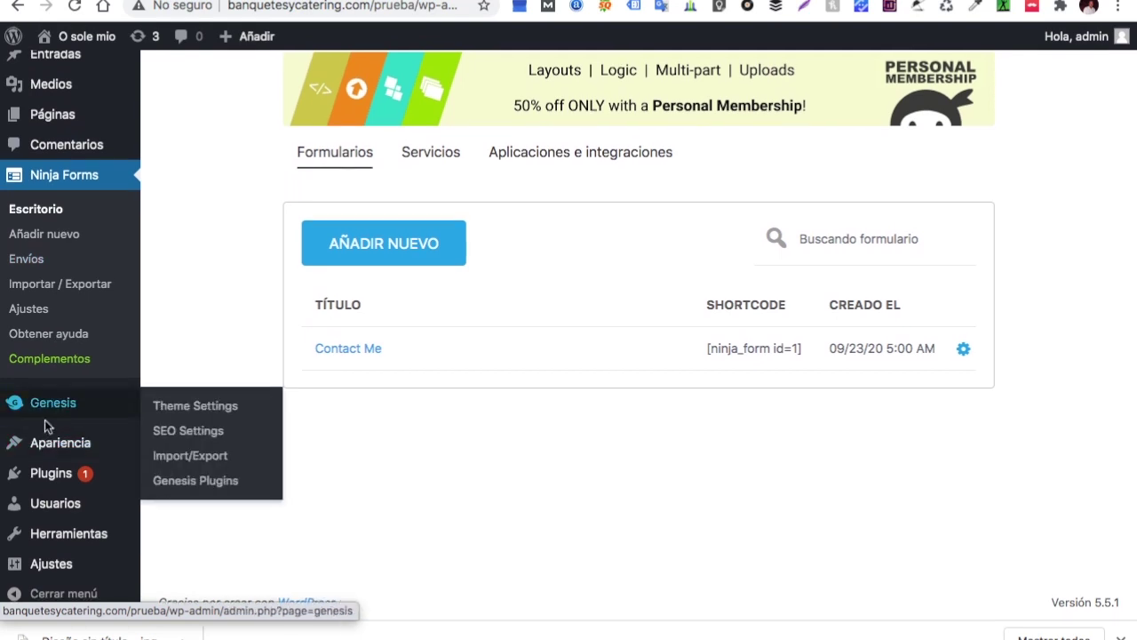
pyautogui.scroll(1, 49, 328)
pyautogui.scroll(-1, 51, 367)
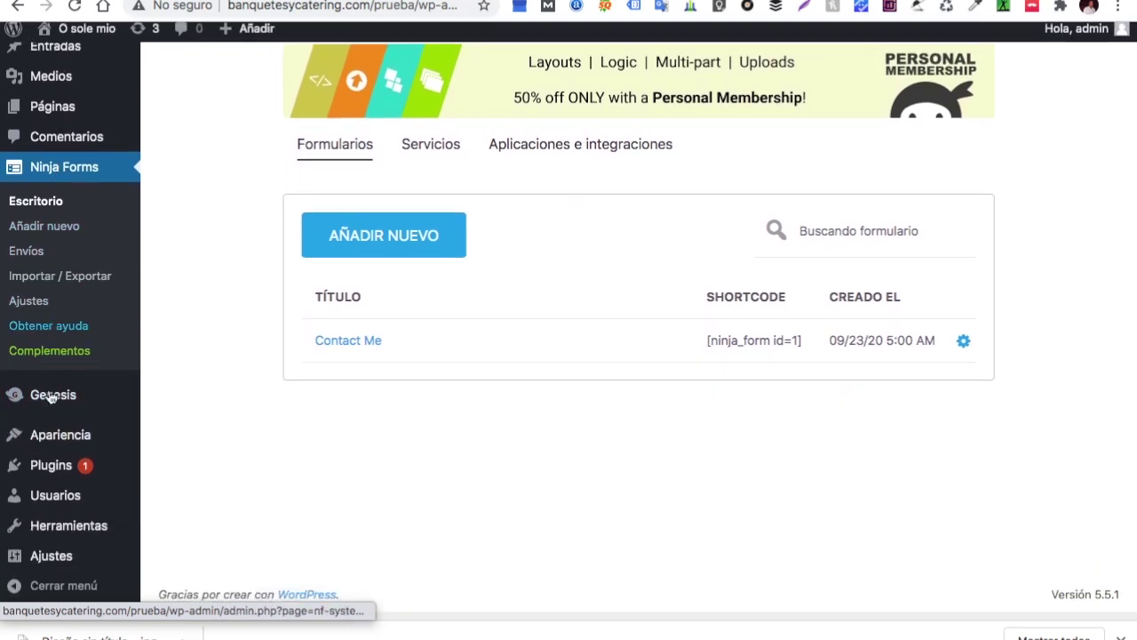
pyautogui.moveTo(57, 456)
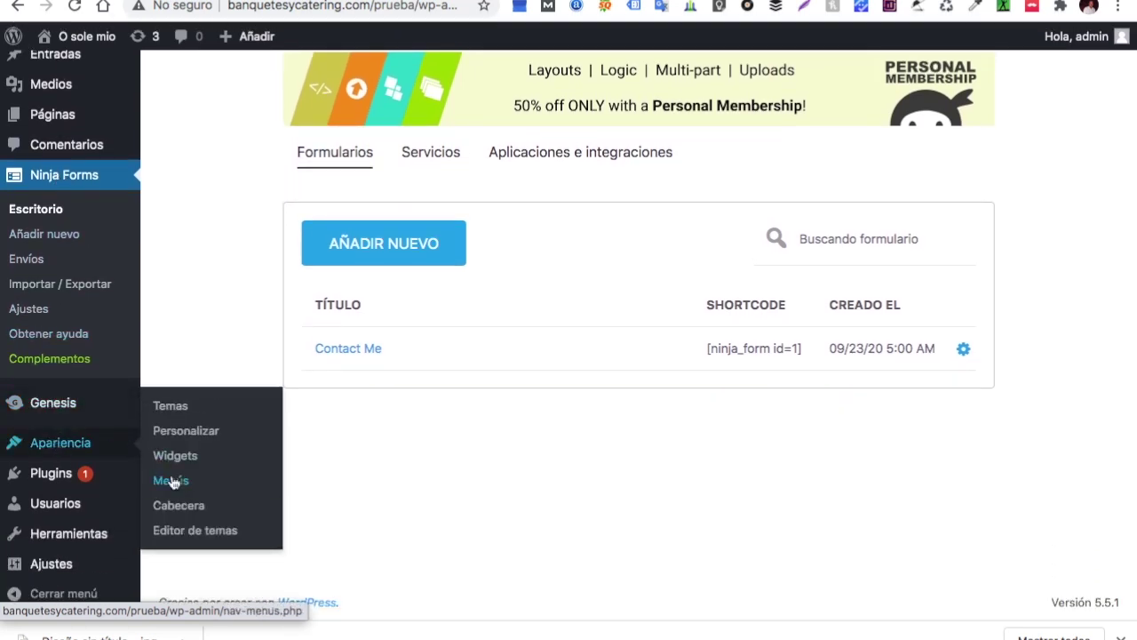
pyautogui.click(173, 482)
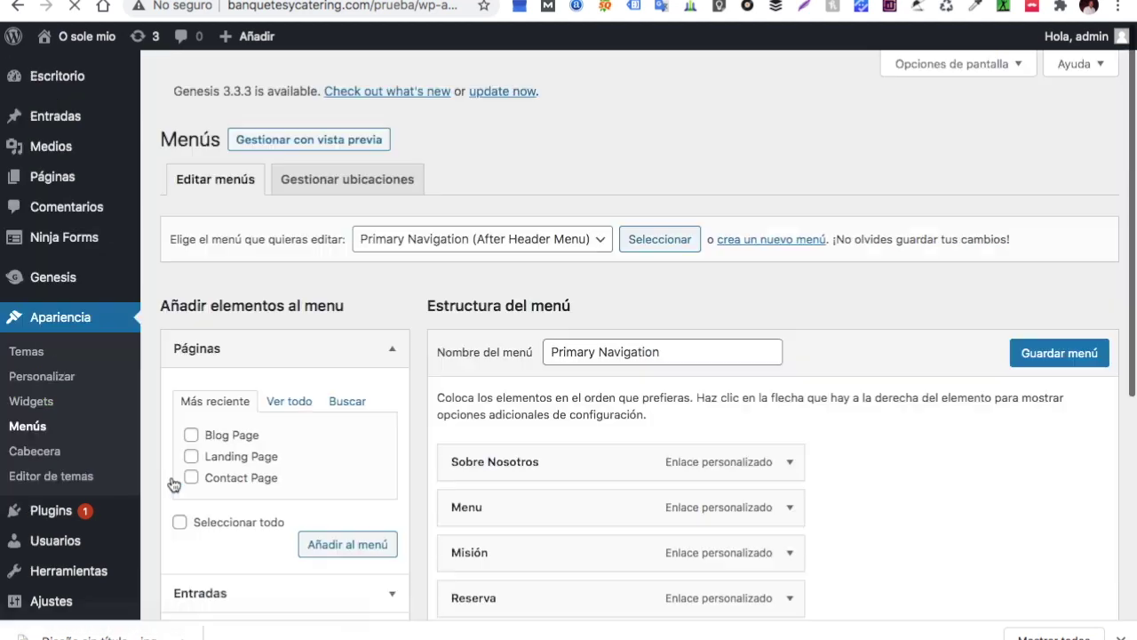
# Add Contact Page to the Primary Navigation menu with the label 'Contactanos'
pyautogui.scroll(-2, 364, 485)
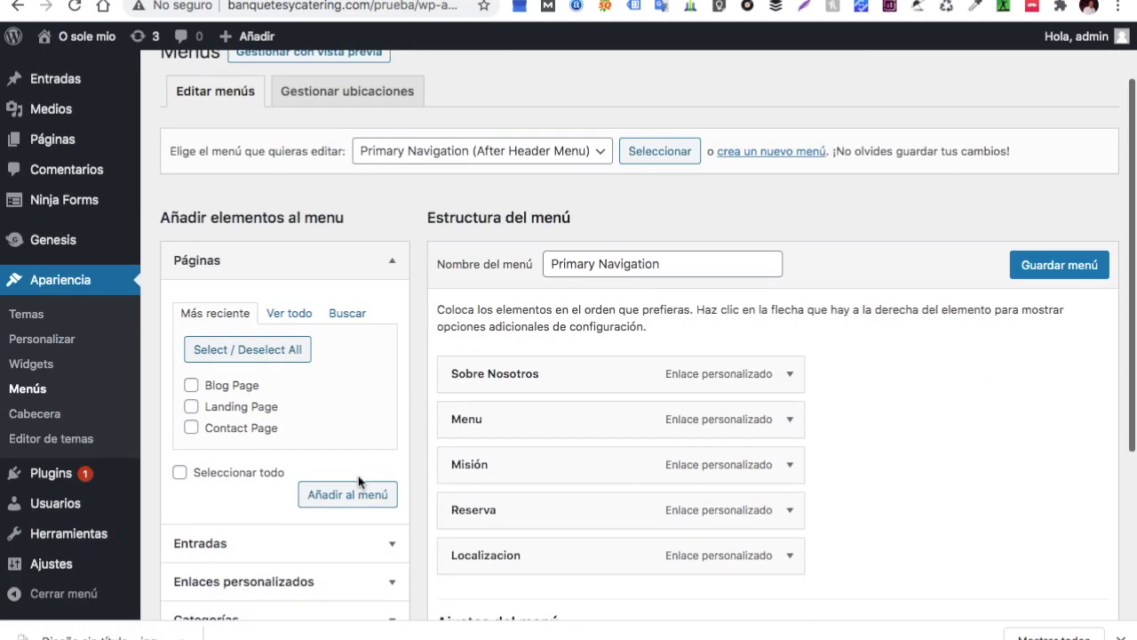
pyautogui.click(338, 488)
pyautogui.scroll(-2, 622, 446)
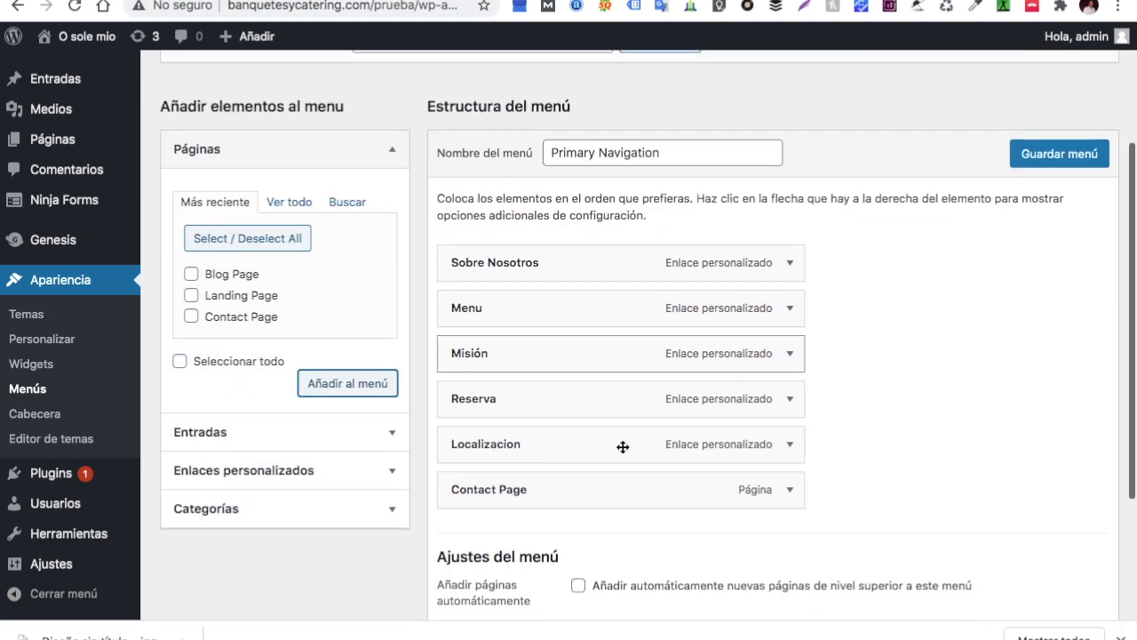
pyautogui.click(789, 485)
pyautogui.click(542, 546)
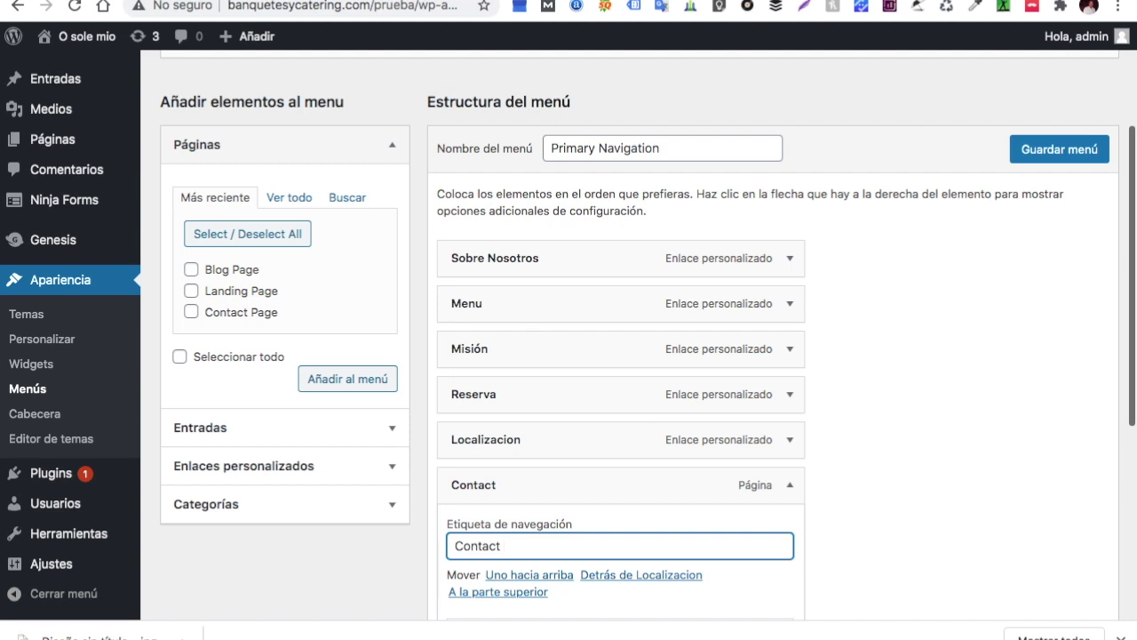
pyautogui.write('anos')
# Save the Primary Navigation menu and return to the site's front end
pyautogui.scroll(-2, 946, 389)
pyautogui.click(1071, 75)
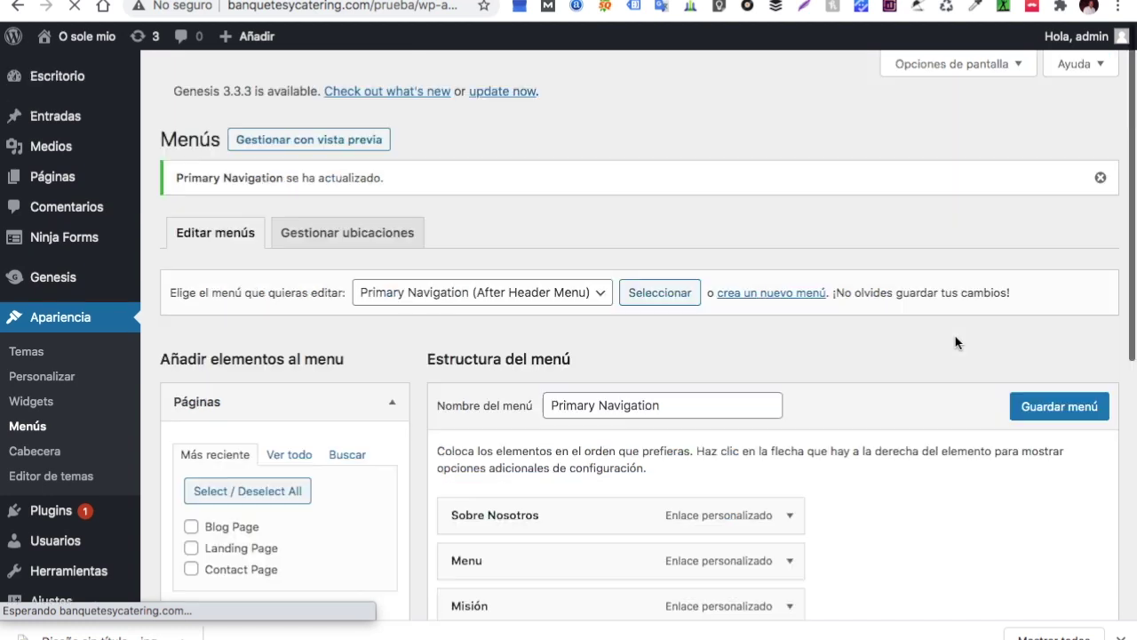
pyautogui.scroll(-2, 807, 468)
pyautogui.scroll(3, 807, 469)
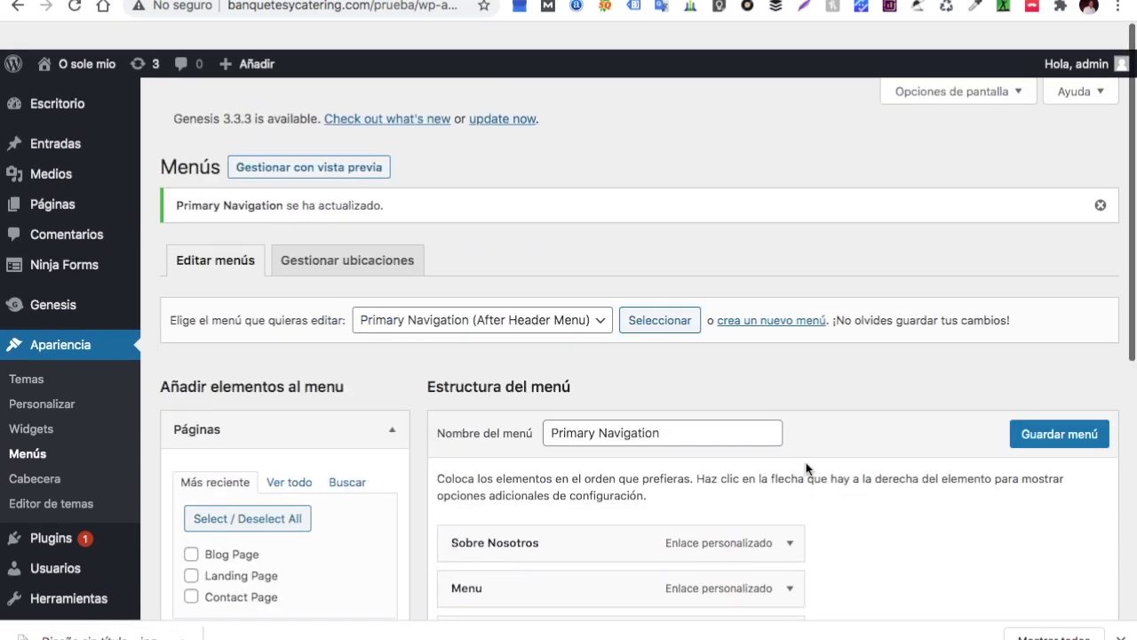
pyautogui.hotkey('ctrl', 'Tab')
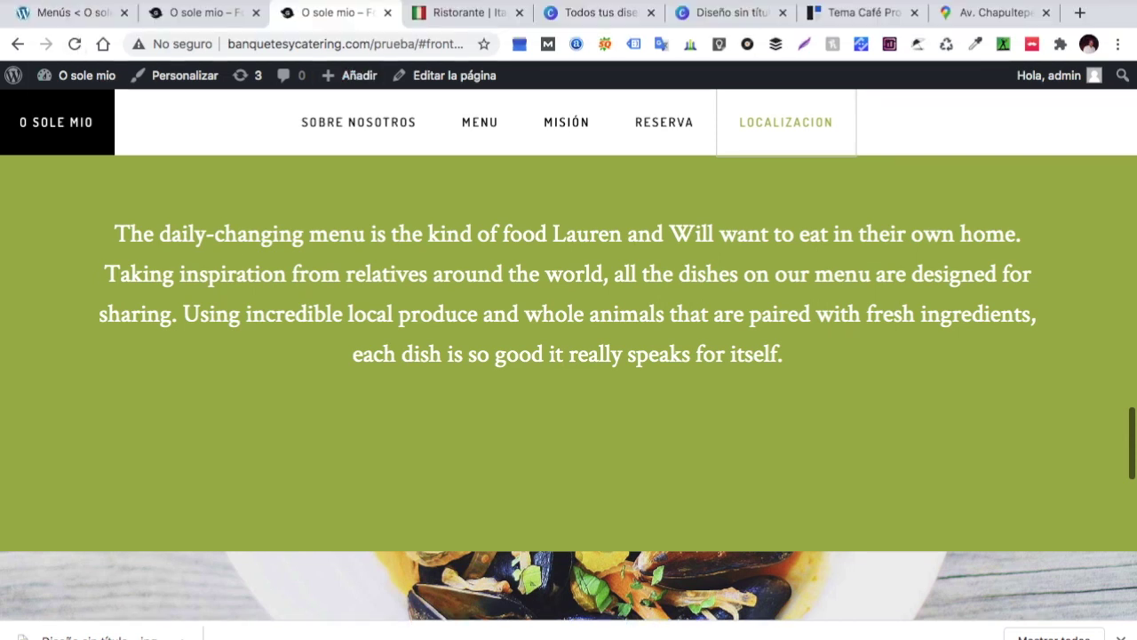
pyautogui.scroll(5, 602, 442)
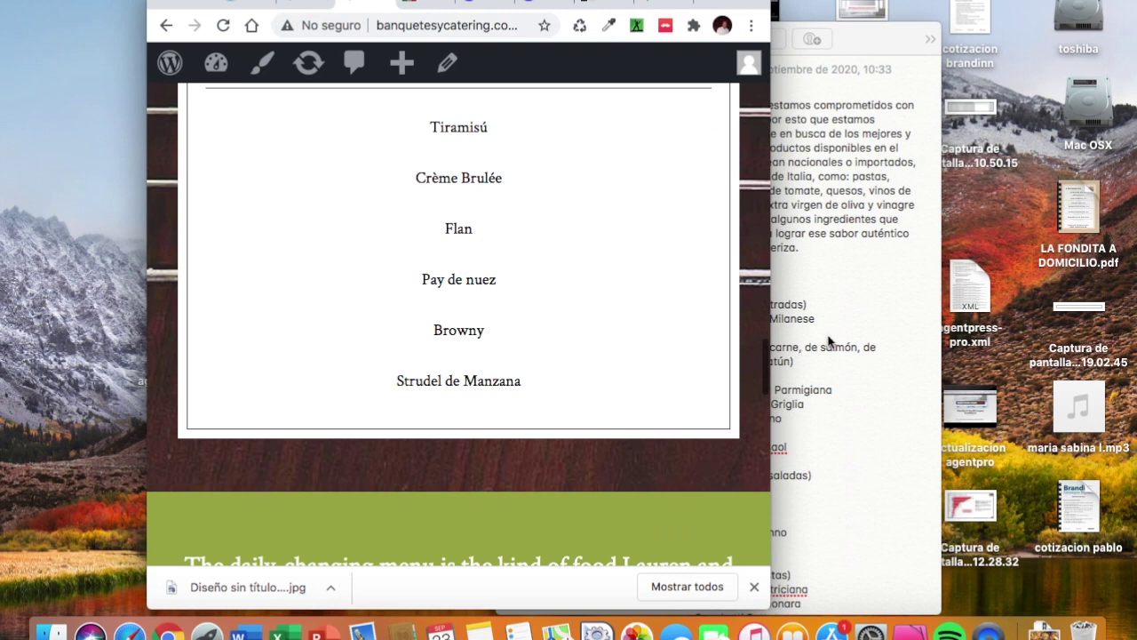
pyautogui.moveTo(767, 302); pyautogui.dragTo(592, 302)
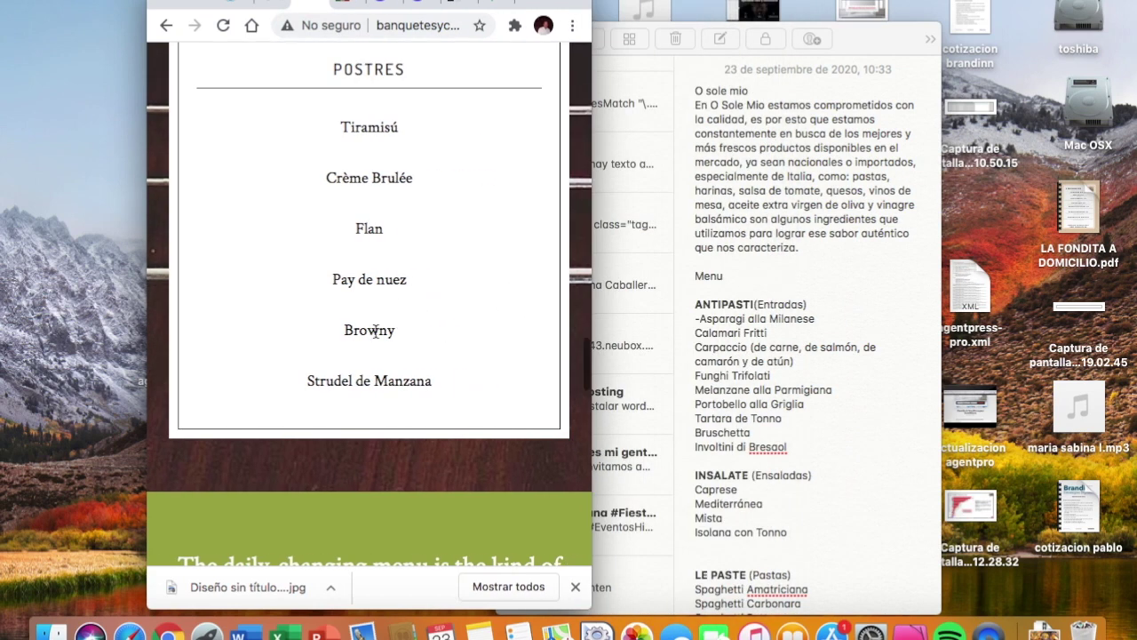
pyautogui.scroll(10, 375, 336)
pyautogui.scroll(15, 375, 335)
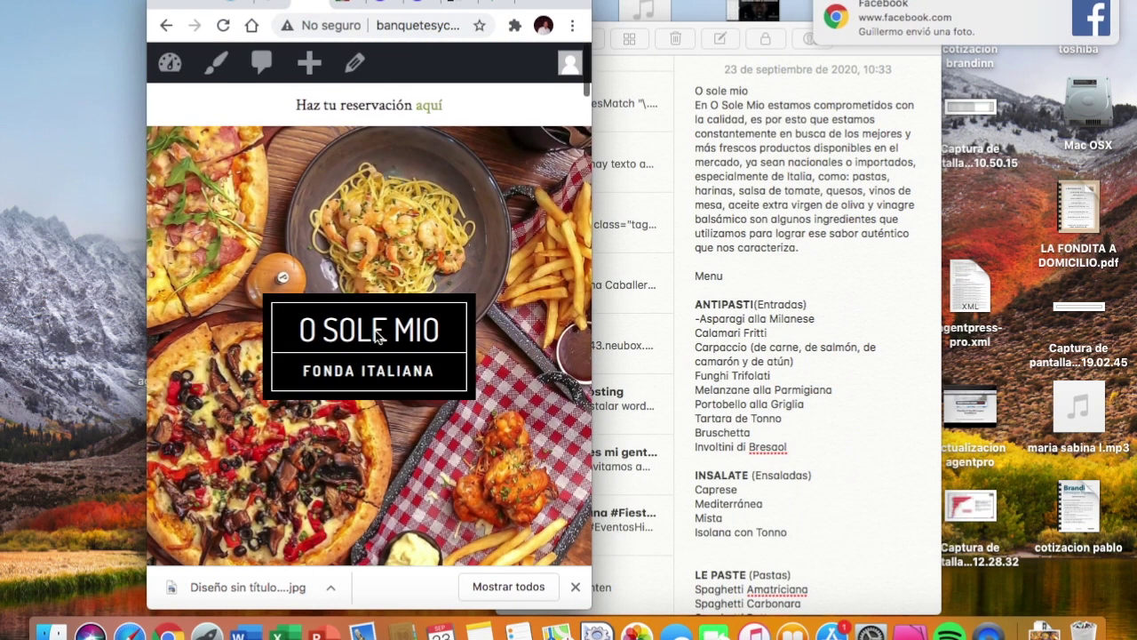
pyautogui.scroll(-8, 432, 263)
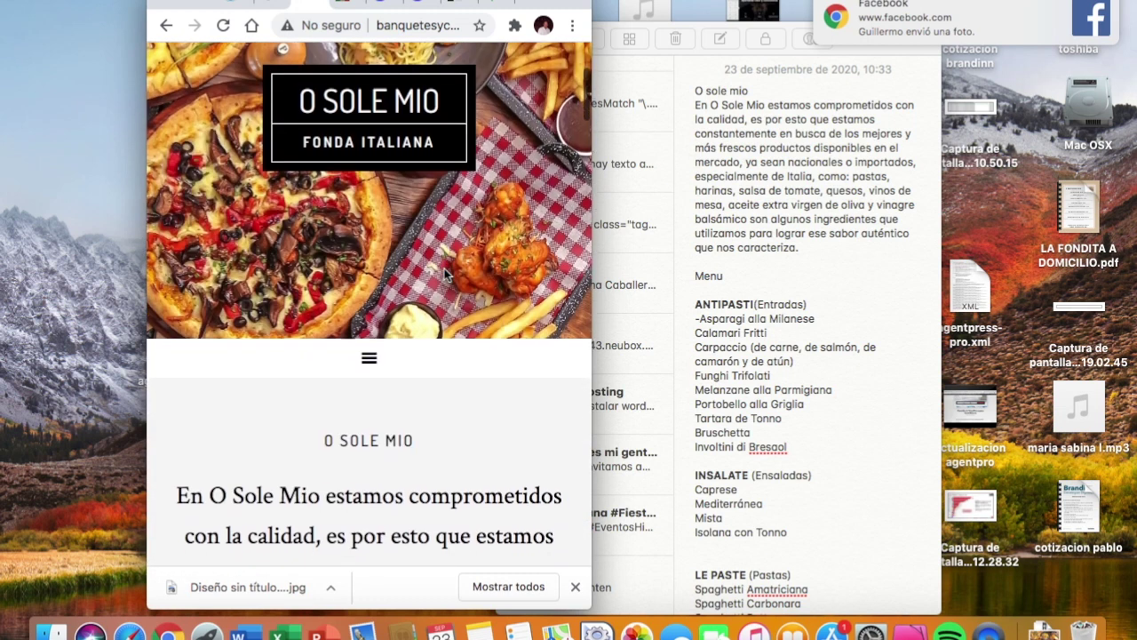
pyautogui.scroll(-15, 444, 268)
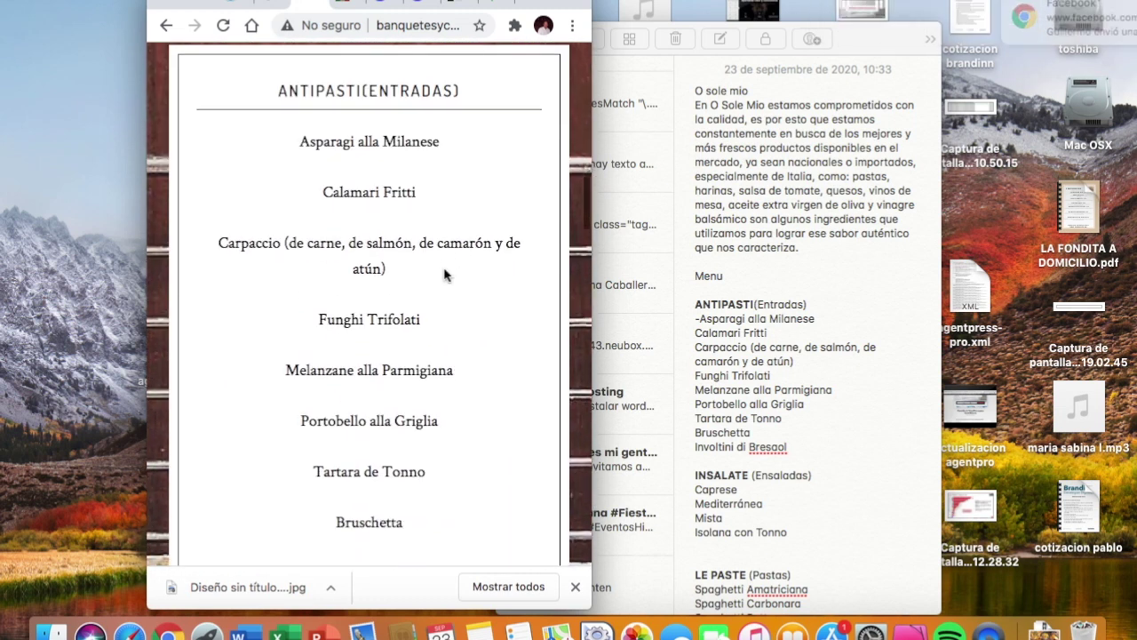
pyautogui.scroll(-15, 446, 275)
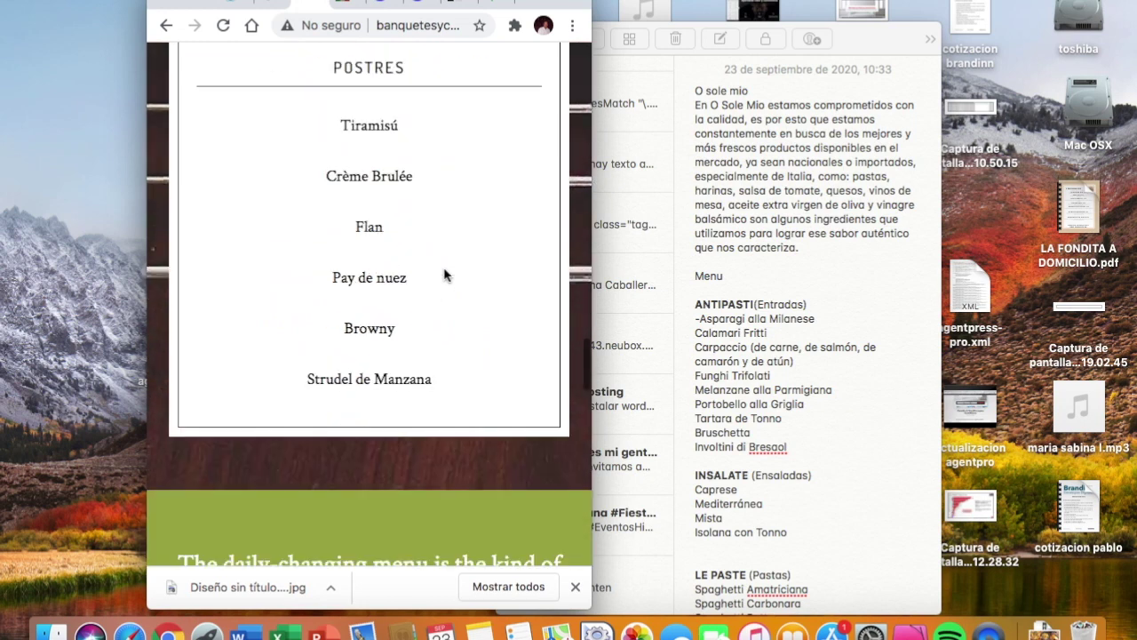
pyautogui.scroll(-15, 445, 270)
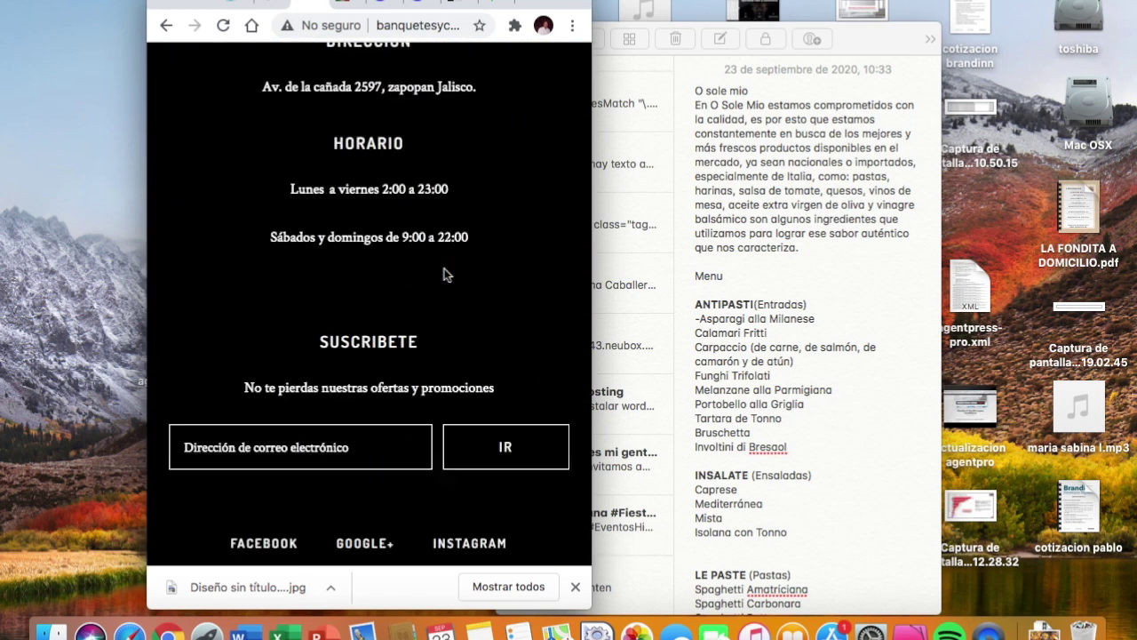
pyautogui.scroll(20, 444, 268)
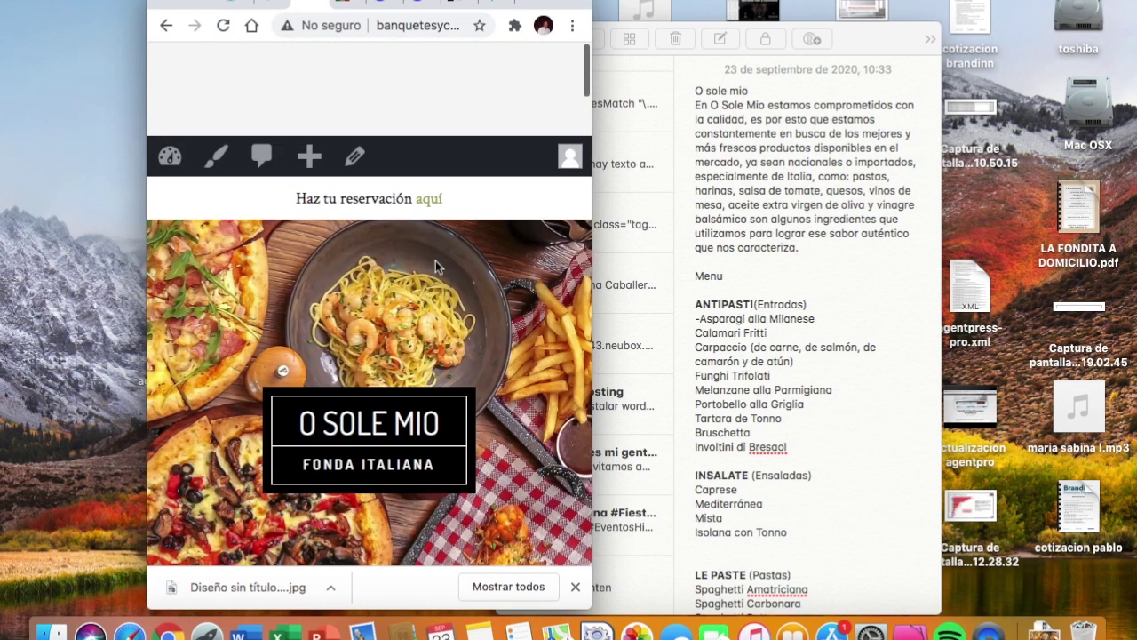
pyautogui.click(200, 1)
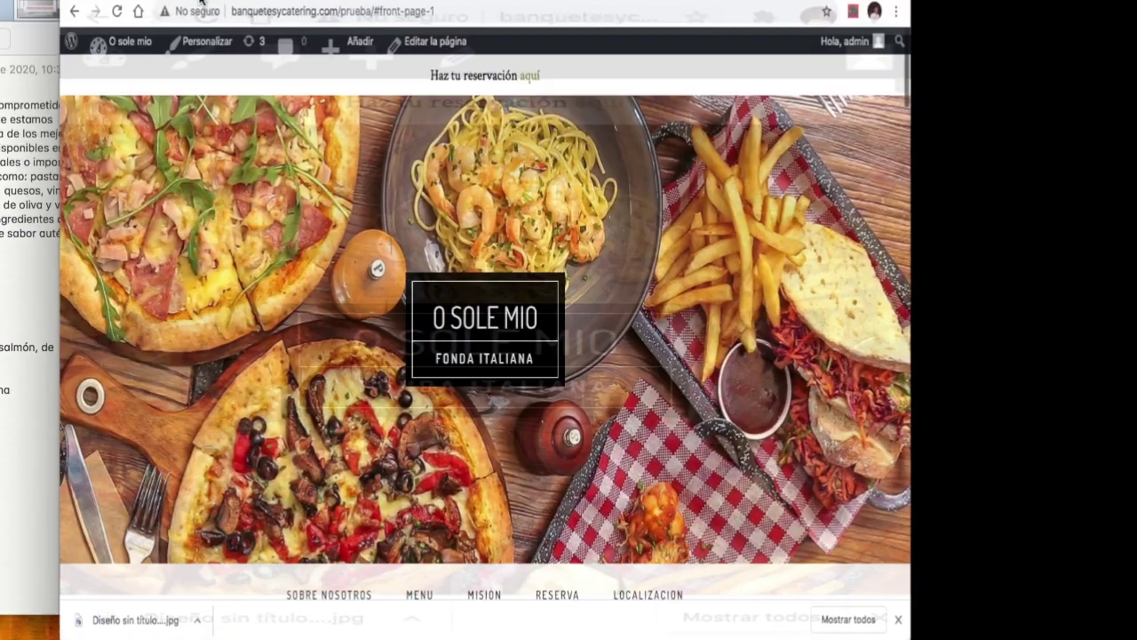
# Load the Secondary Navigation (Footer Menu) for editing in the admin menus page
pyautogui.hotkey('ctrl', 'shift', 'Tab')
pyautogui.scroll(-4, 336, 493)
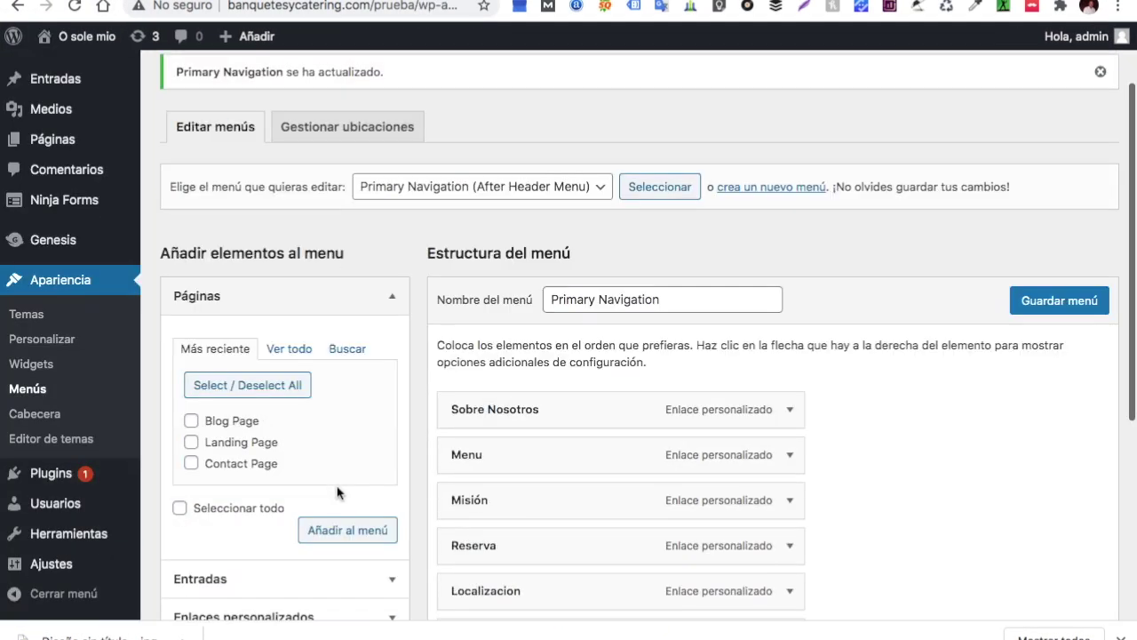
pyautogui.scroll(5, 336, 492)
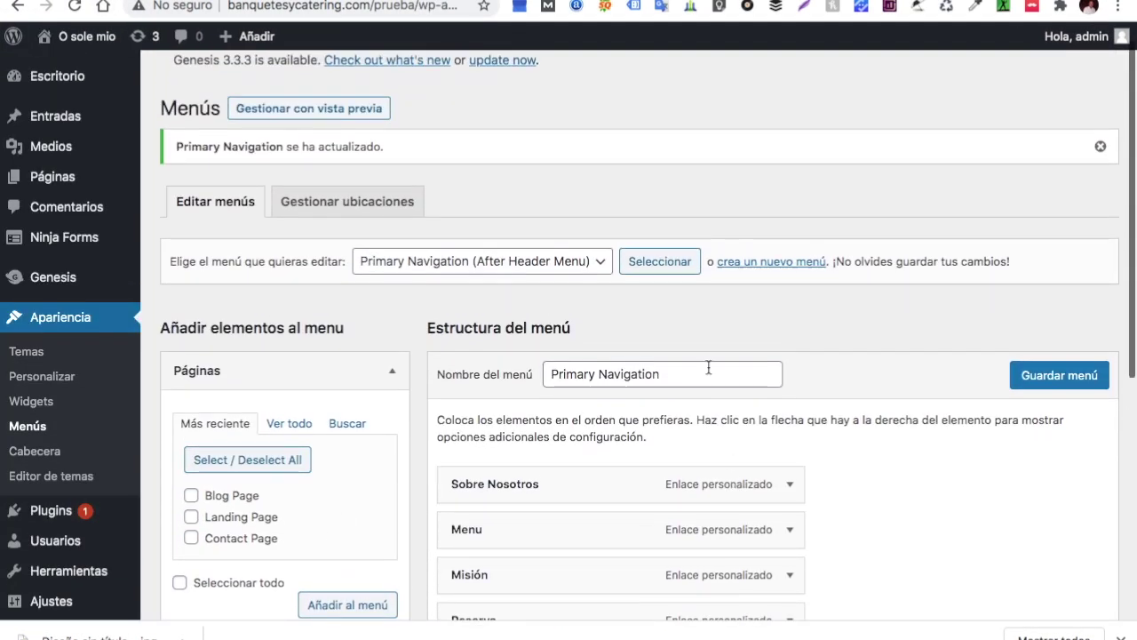
pyautogui.click(605, 266)
pyautogui.click(571, 279)
pyautogui.scroll(-1, 761, 322)
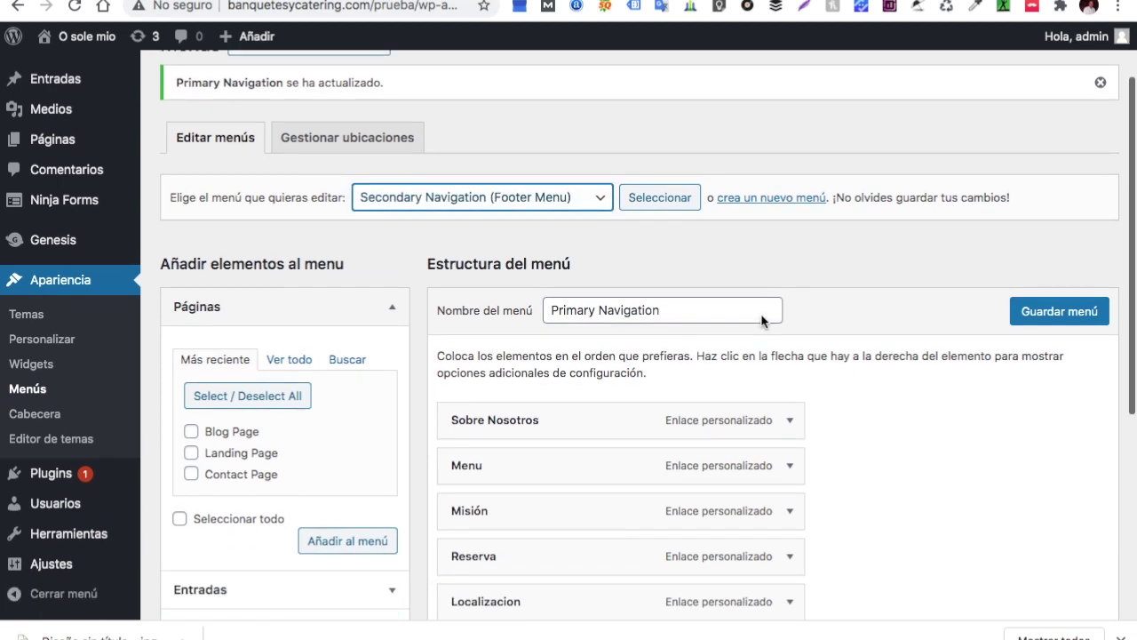
pyautogui.click(685, 195)
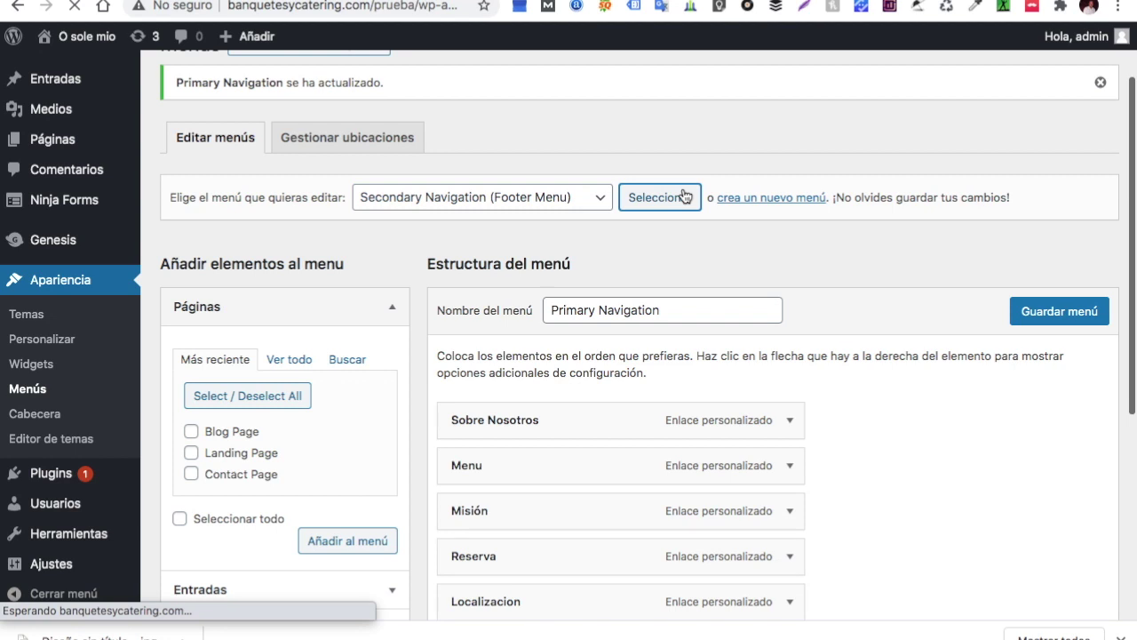
# Delete the Google+ item from the footer menu
pyautogui.scroll(-3, 767, 338)
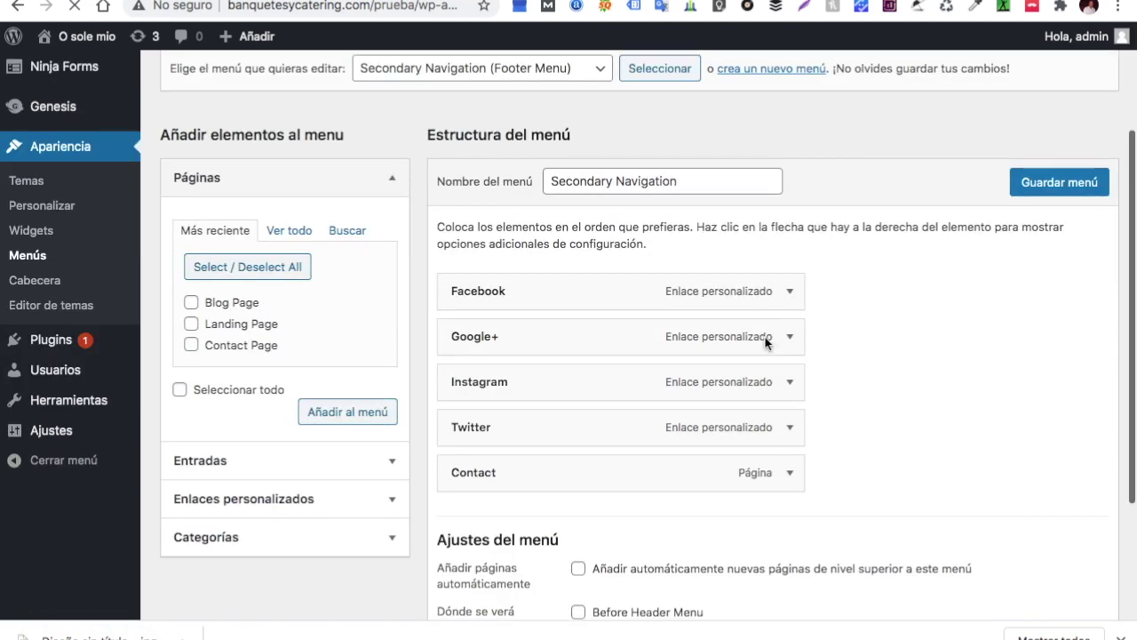
pyautogui.click(790, 291)
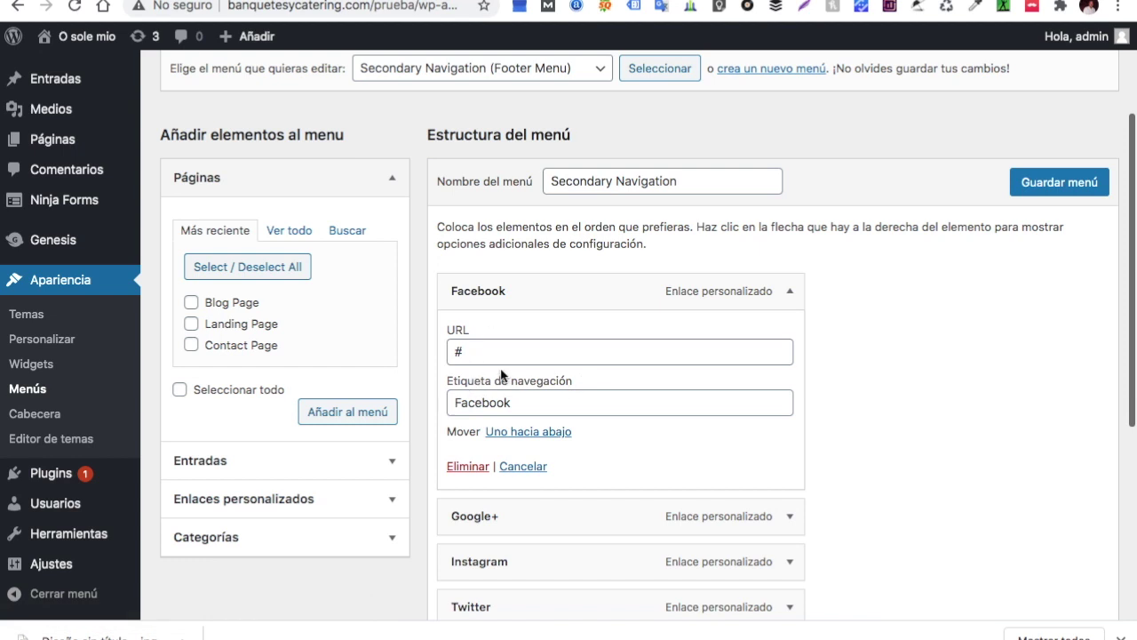
pyautogui.click(790, 291)
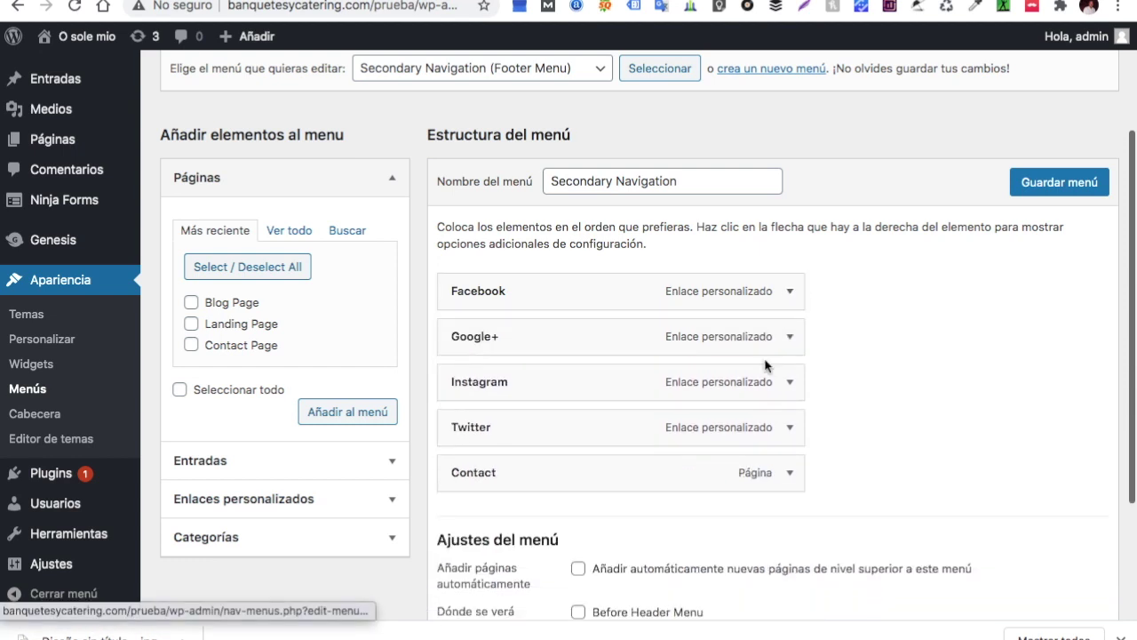
pyautogui.click(791, 383)
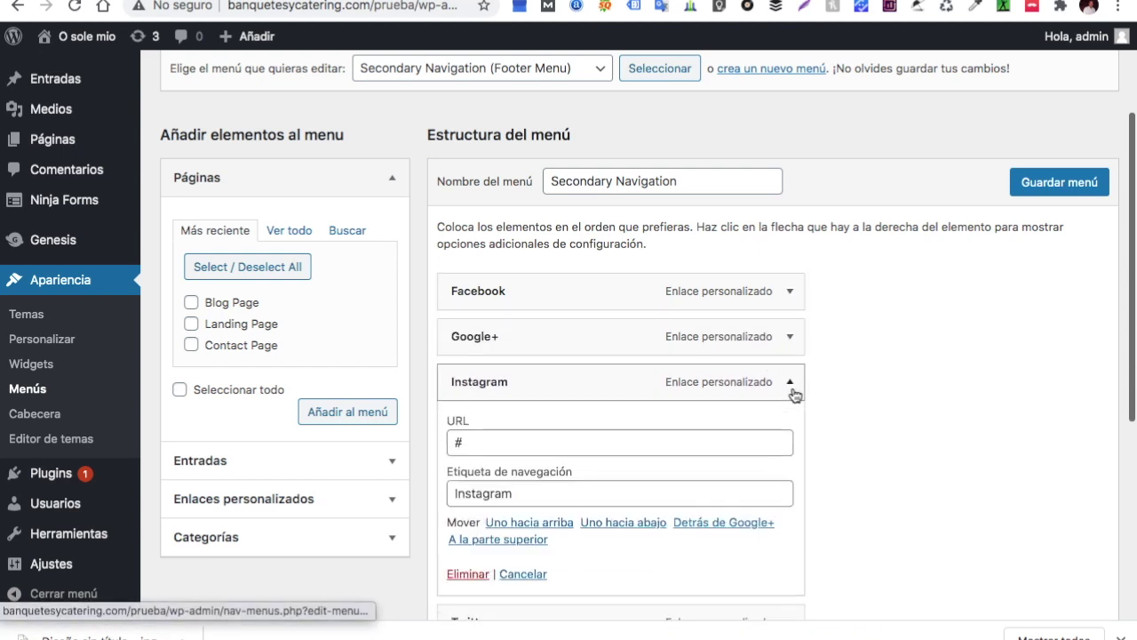
pyautogui.scroll(-1, 638, 436)
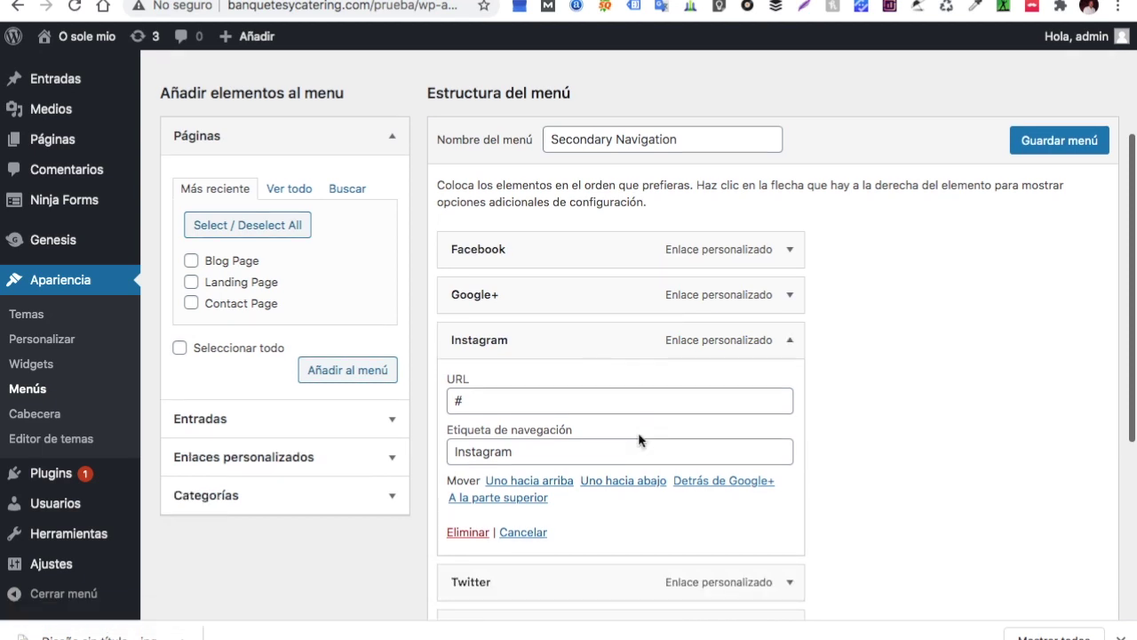
pyautogui.click(789, 294)
pyautogui.click(468, 486)
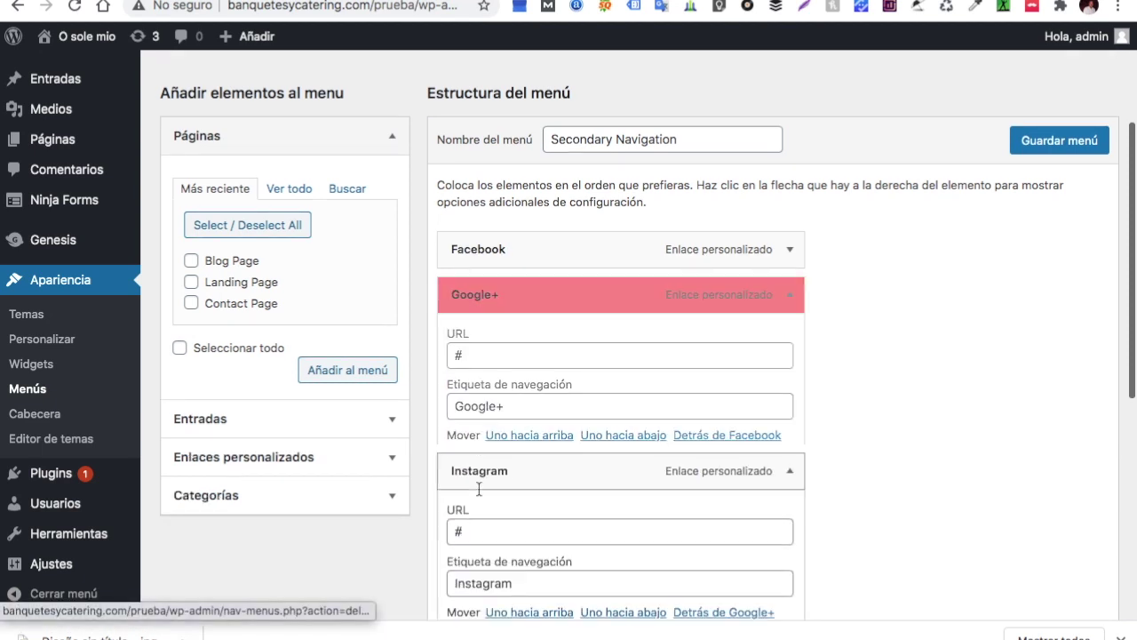
pyautogui.scroll(-2, 636, 442)
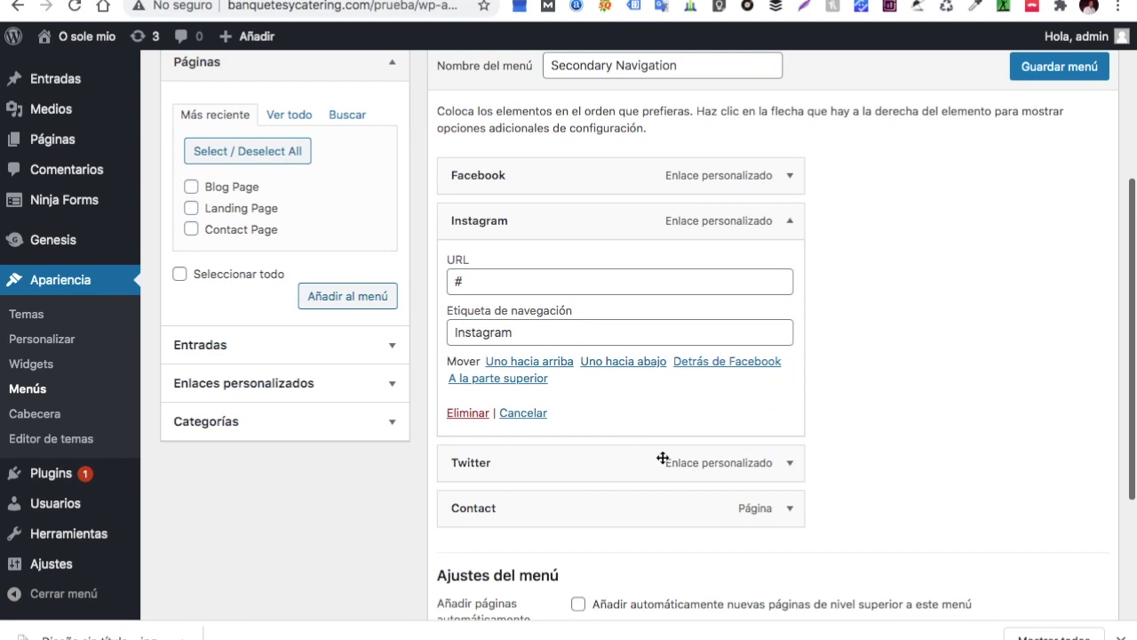
# Confirm the Contact item's navigation label and save the Secondary Navigation menu
pyautogui.click(790, 511)
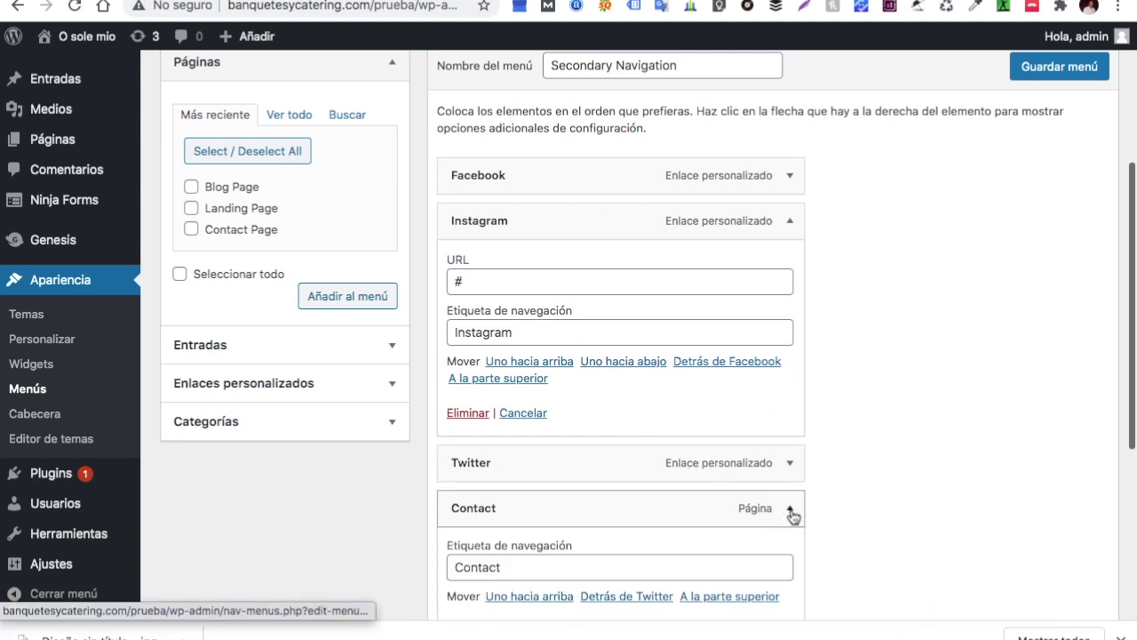
pyautogui.scroll(-4, 791, 515)
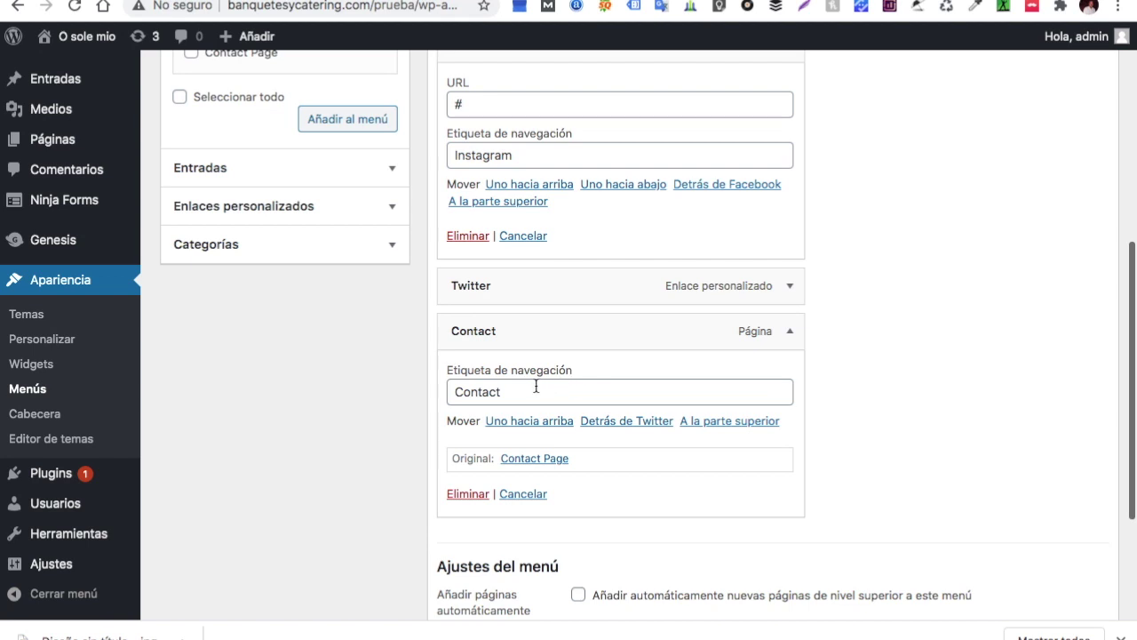
pyautogui.click(505, 388)
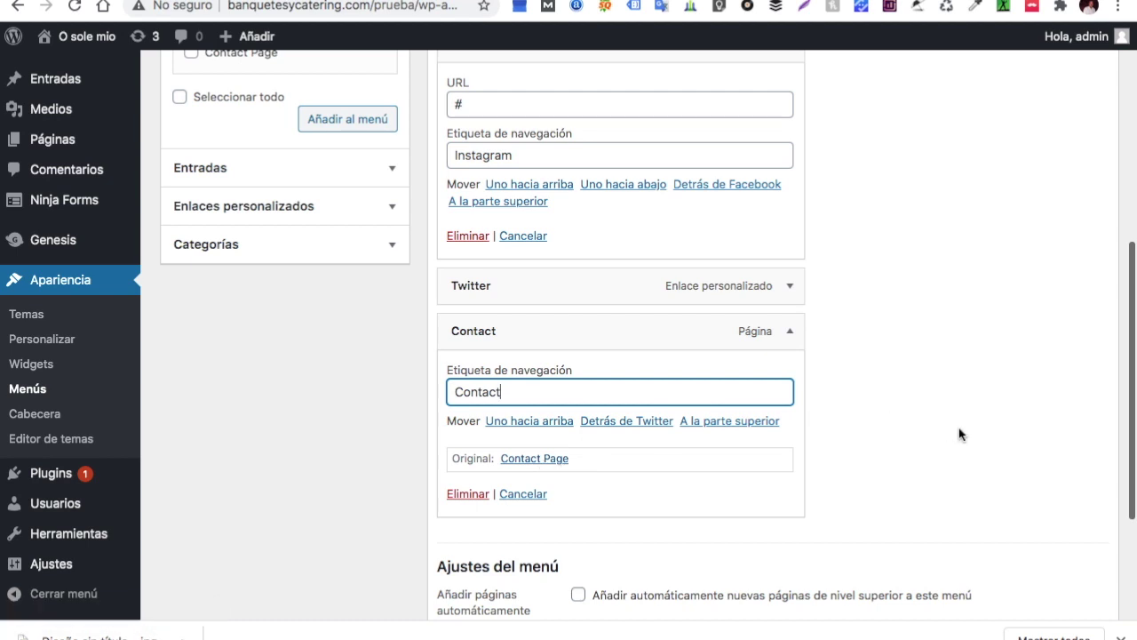
pyautogui.scroll(5, 960, 431)
pyautogui.click(1077, 354)
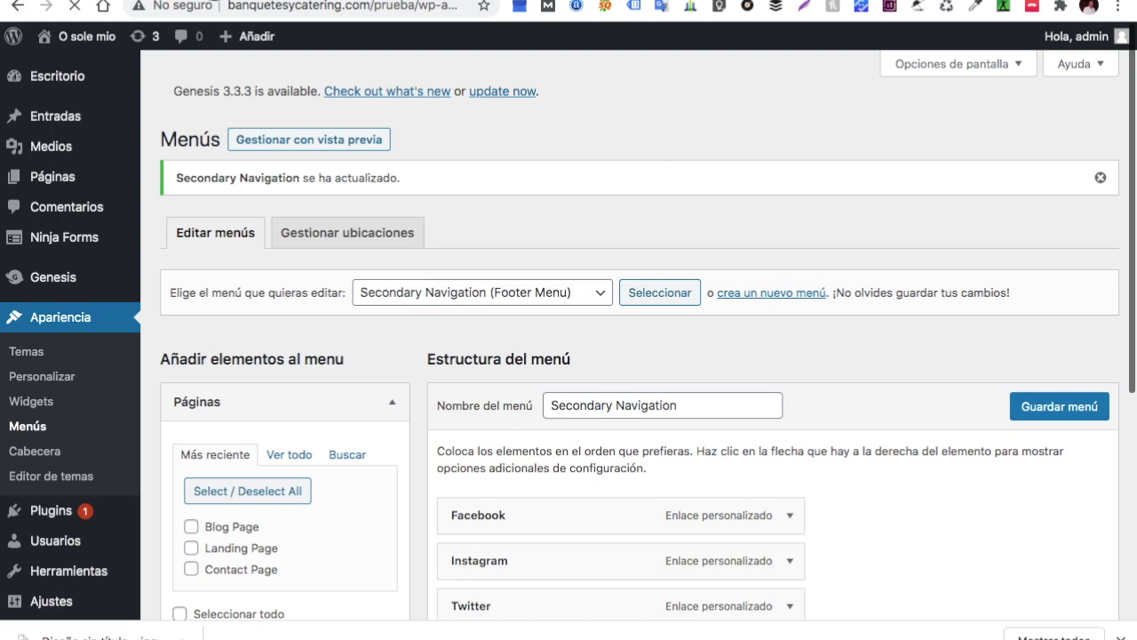
pyautogui.scroll(-15, 515, 425)
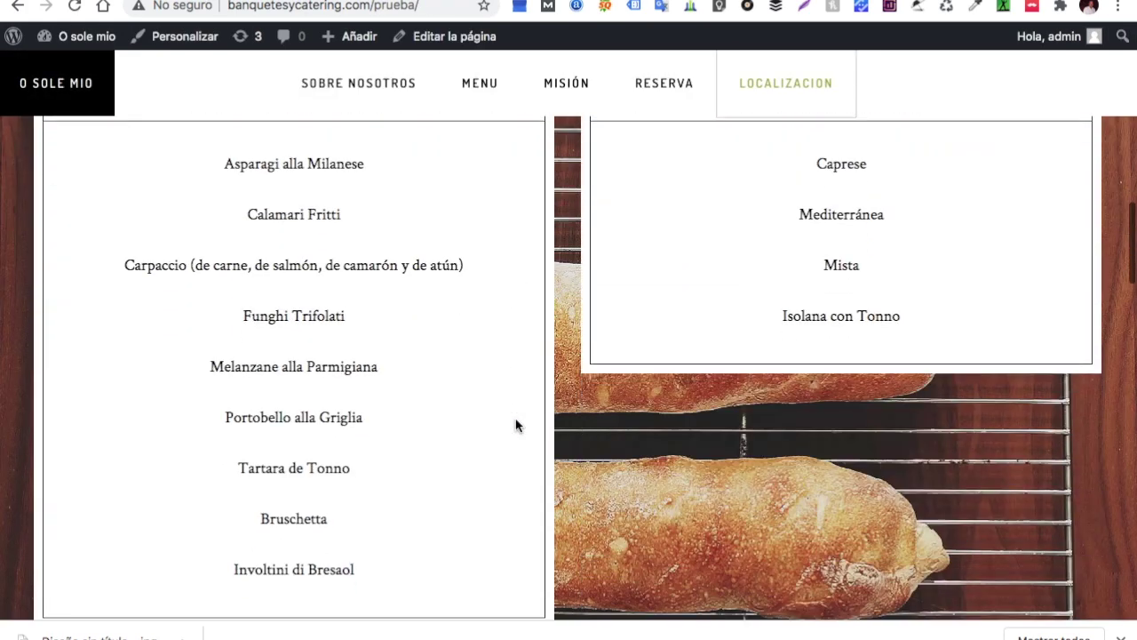
pyautogui.scroll(-15, 515, 425)
pyautogui.scroll(-5, 516, 424)
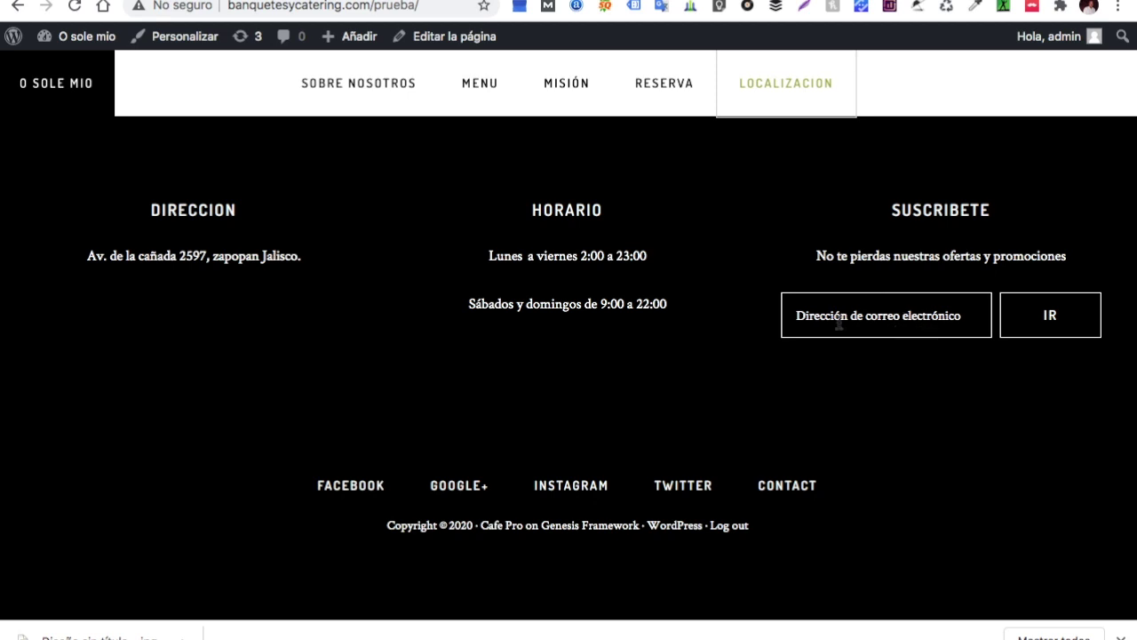
pyautogui.scroll(10, 755, 346)
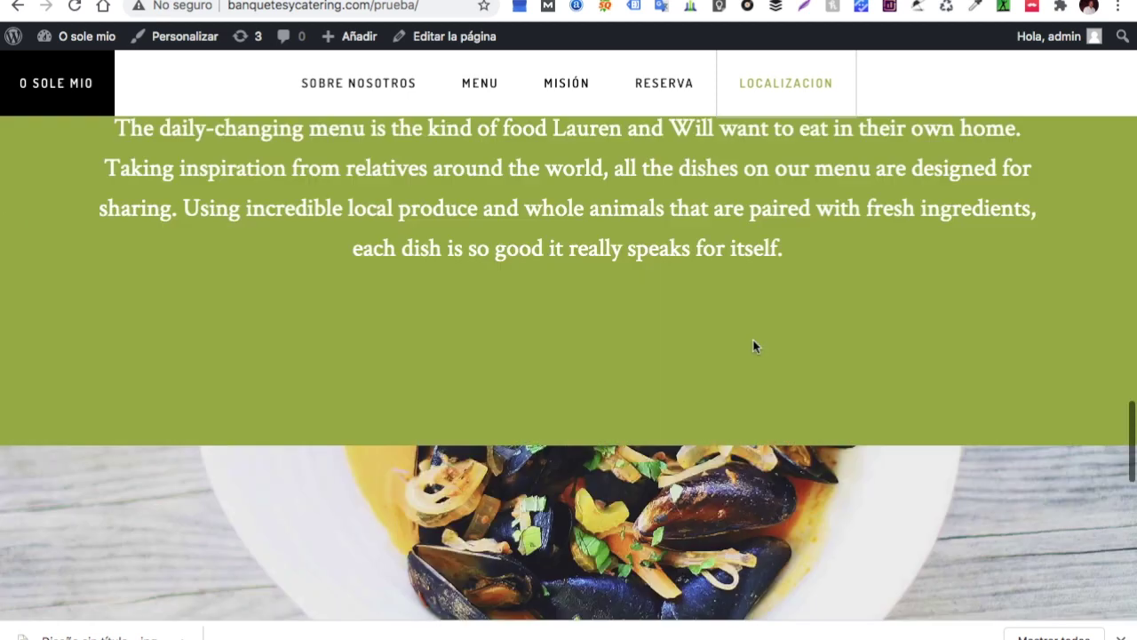